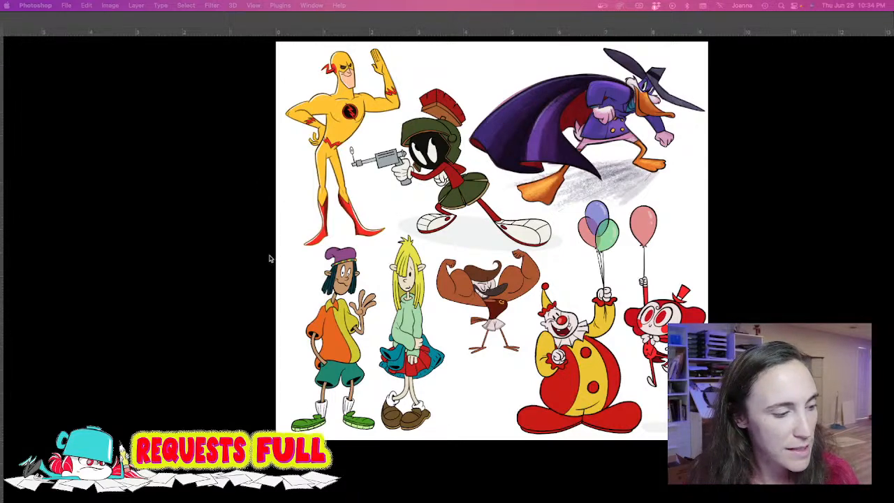
key(Tab)
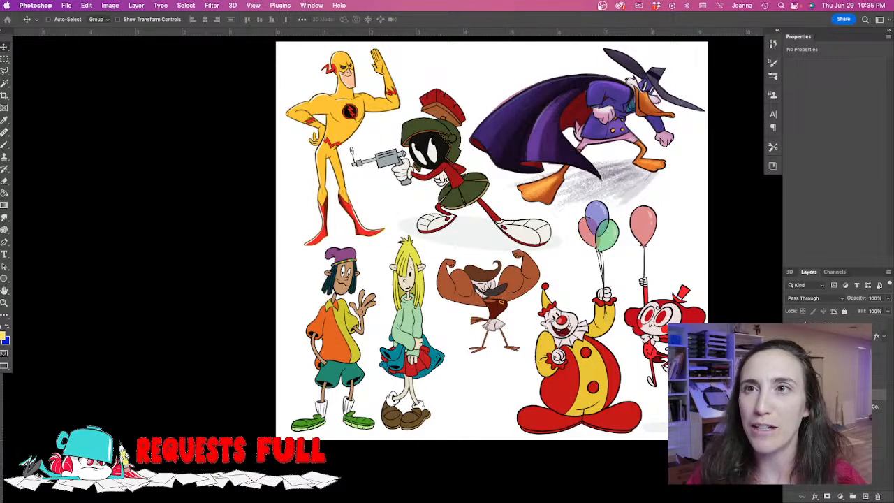
key(Tab)
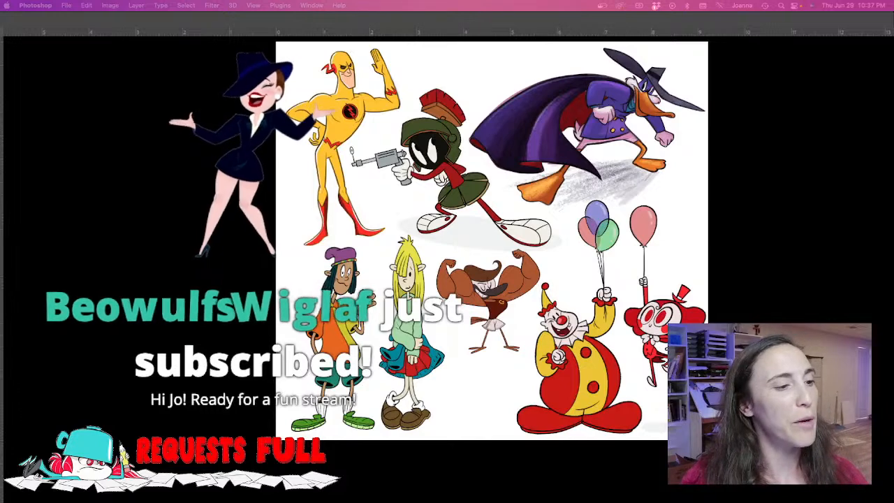
key(Tab)
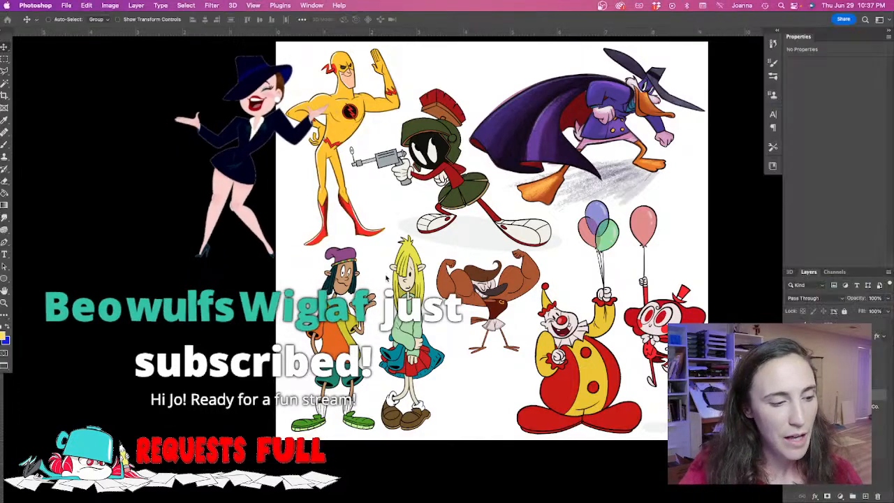
Hide the finished cartoon character drawings and show the reference images of the girl in the pink dress.
drag(375, 306, 326, 463)
super+click(365, 330)
drag(292, 437, 288, 416)
alt+click(290, 405)
drag(303, 387, 376, 300)
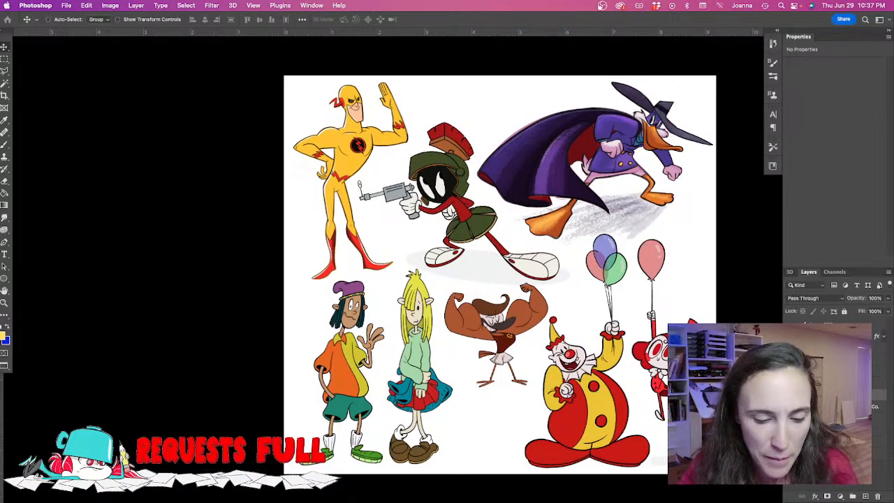
click(790, 395)
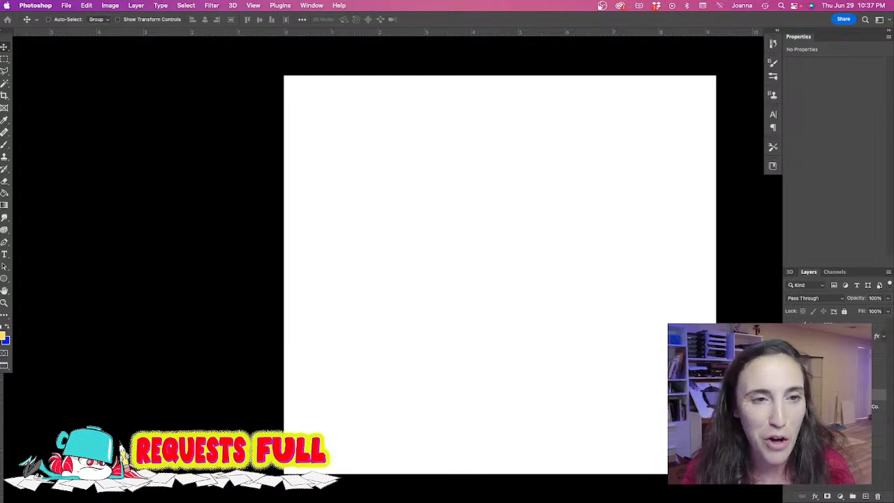
click(789, 395)
click(799, 418)
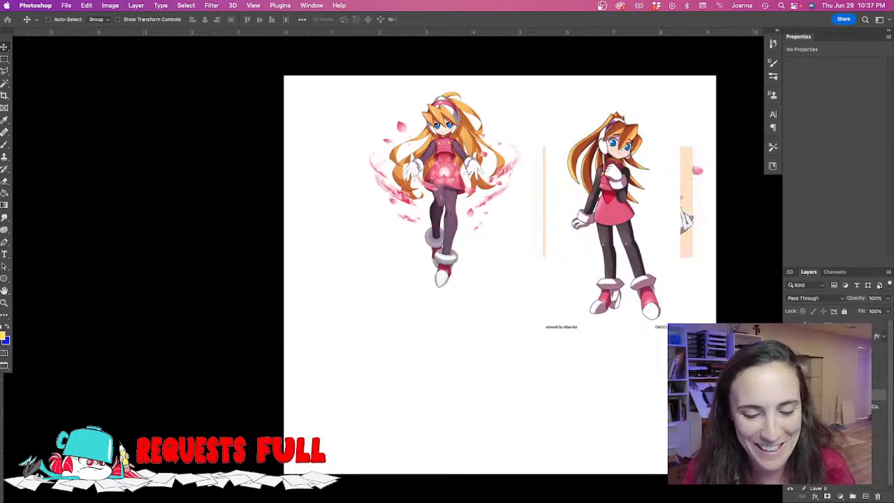
Spread the overlapping references apart: the petal pose to the lower right, the standing pose to the left, the portrait to the upper right.
click(831, 441)
drag(590, 253, 744, 417)
click(831, 453)
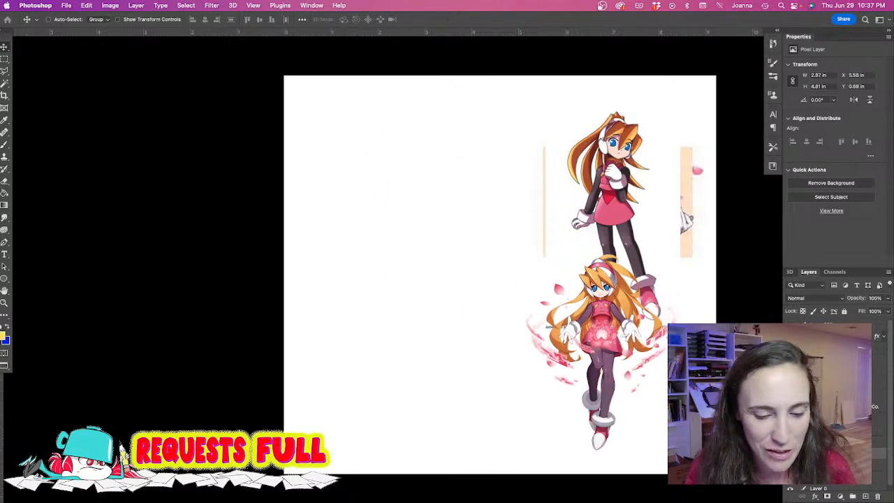
drag(579, 219, 424, 201)
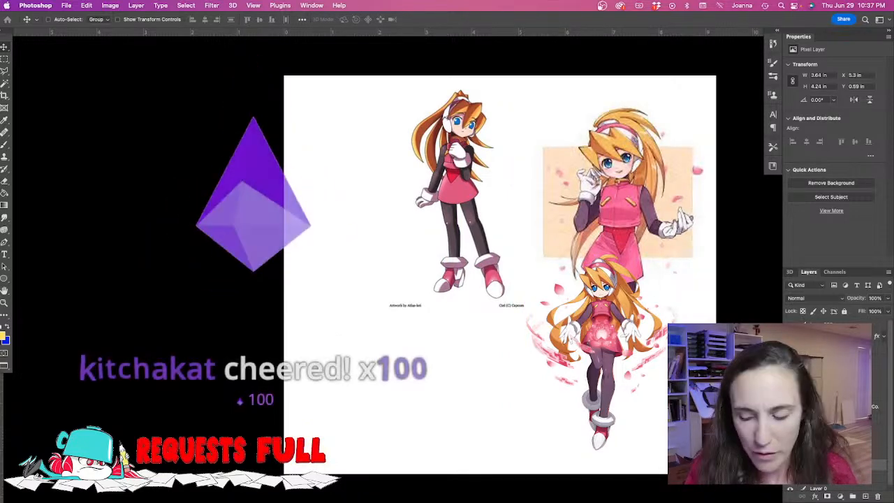
mouse_move(593, 207)
mouse_down()
mouse_move(585, 180)
mouse_move(583, 200)
mouse_up()
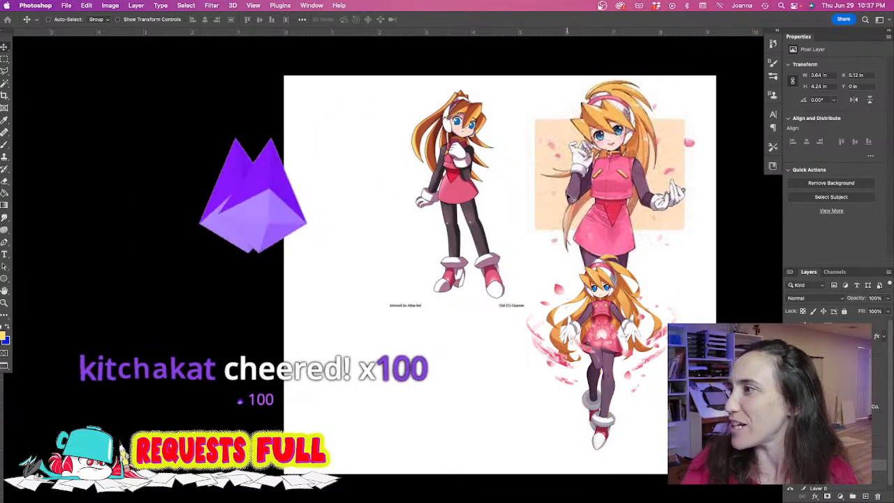
Scale the portrait reference down to about 75% and place it in the canvas's upper-right corner.
key(super+t)
drag(523, 274, 567, 224)
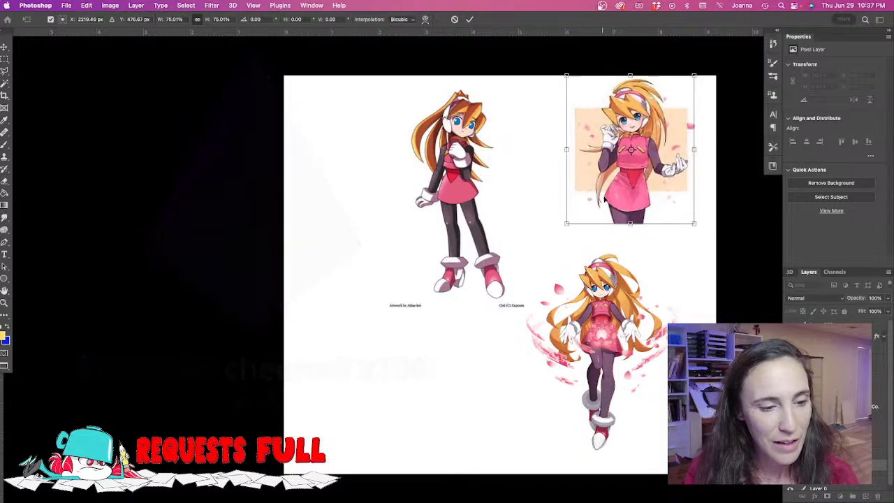
key(Return)
drag(613, 201, 629, 202)
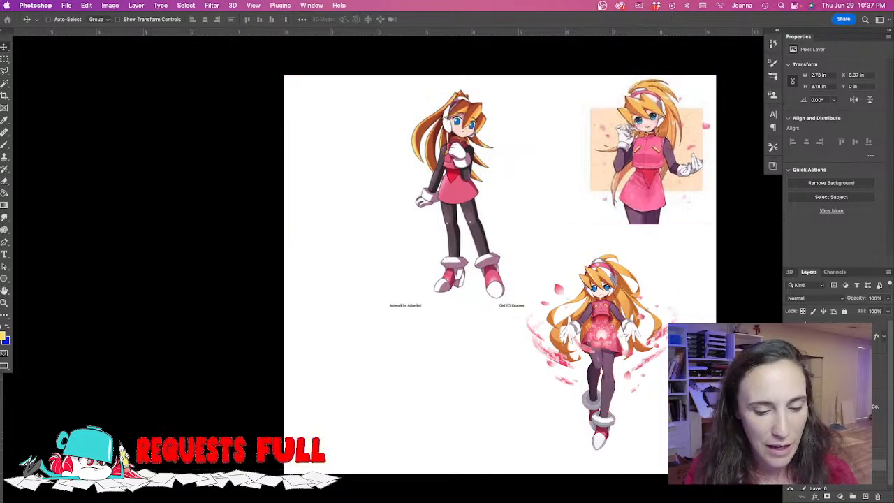
Place the standing and petal-pose references around the portrait, changing the standing one's blending mode so its white background covers nothing.
drag(597, 340, 684, 319)
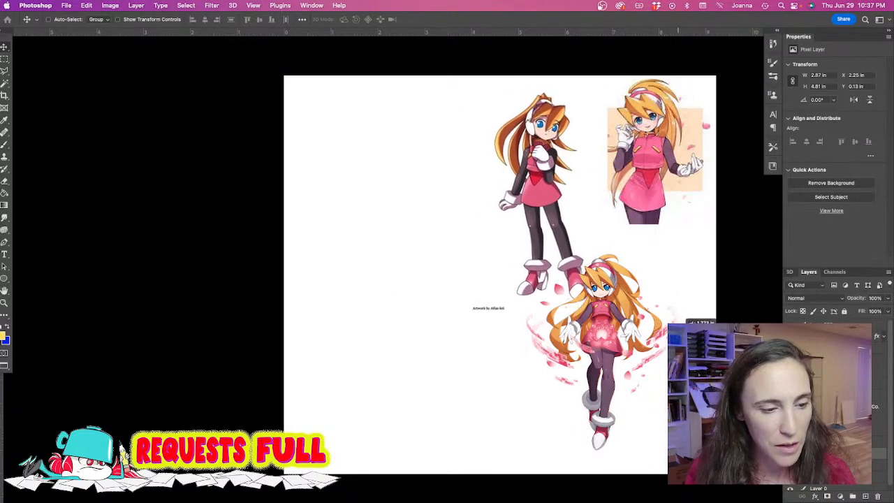
click(796, 298)
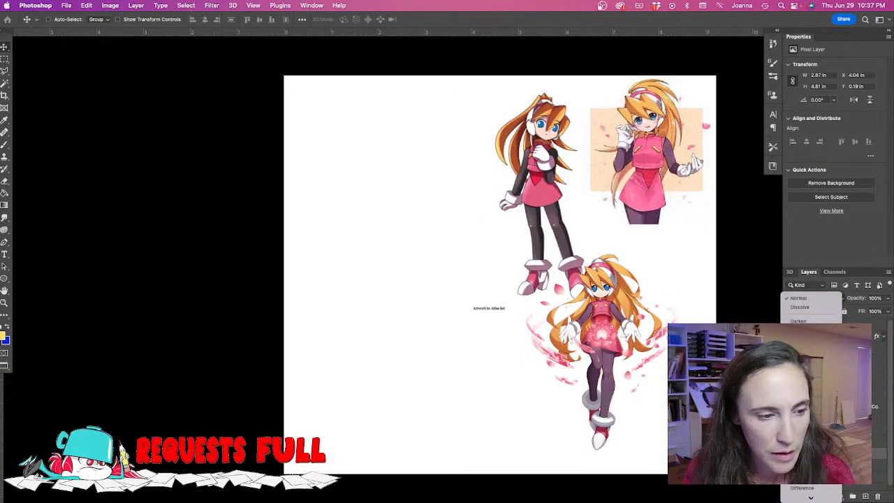
click(800, 329)
click(828, 465)
drag(602, 376, 671, 366)
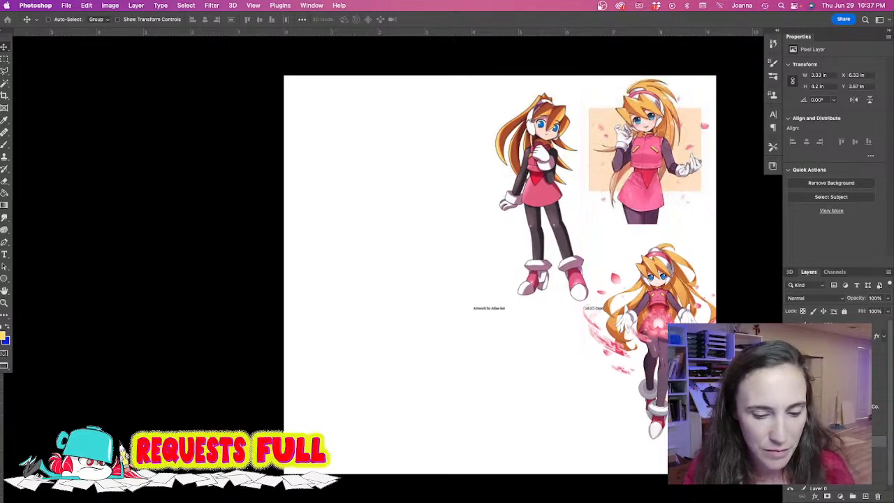
Fade the grouped reference images to 33% opacity and add a new layer for the sketch.
shift+click(845, 460)
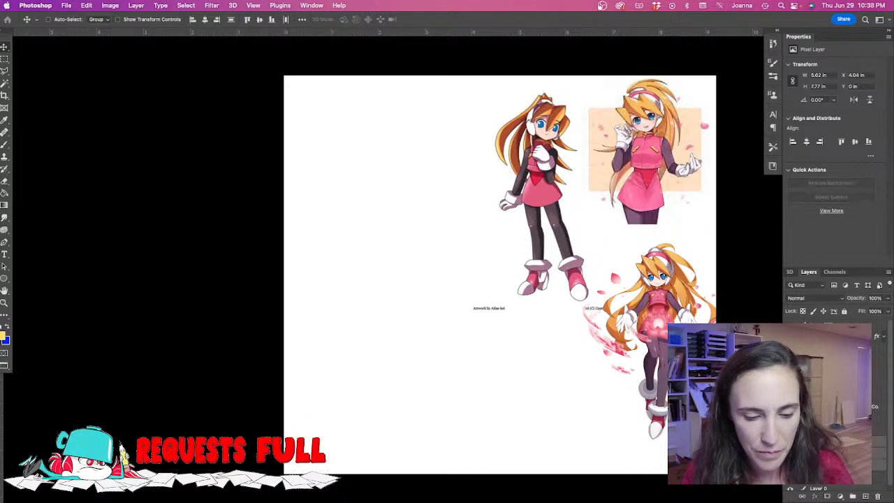
shift+click(847, 482)
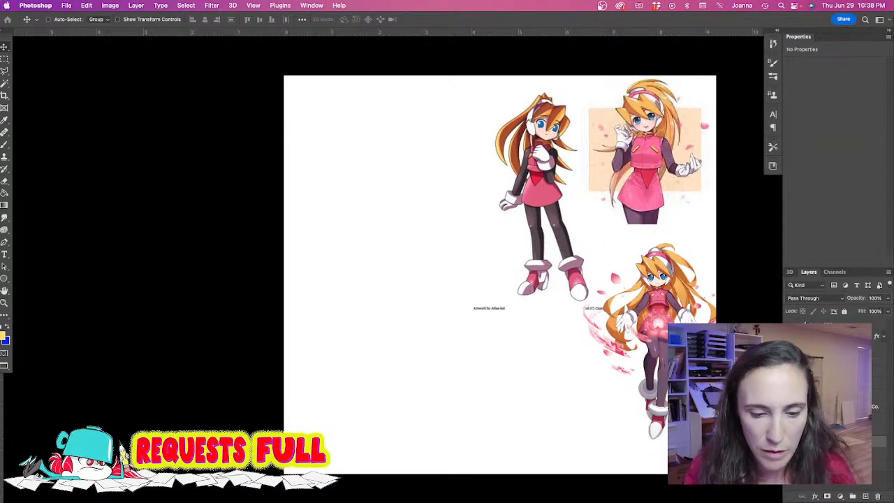
click(888, 298)
click(857, 310)
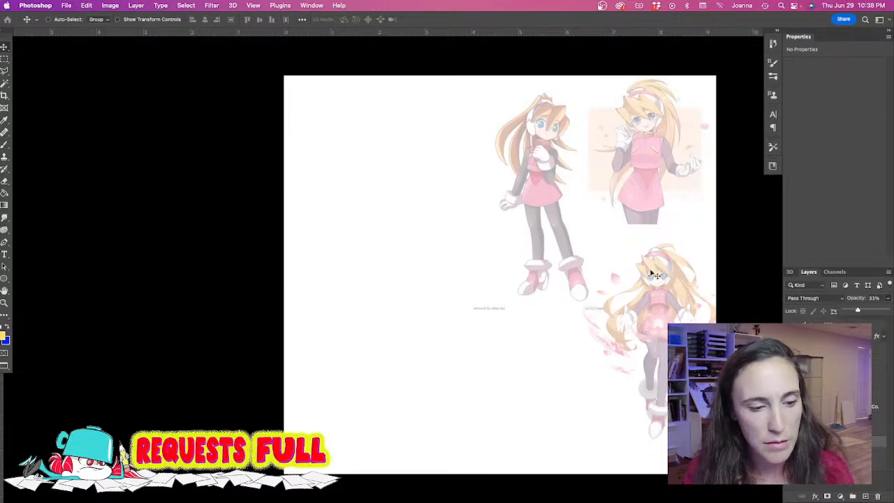
click(865, 495)
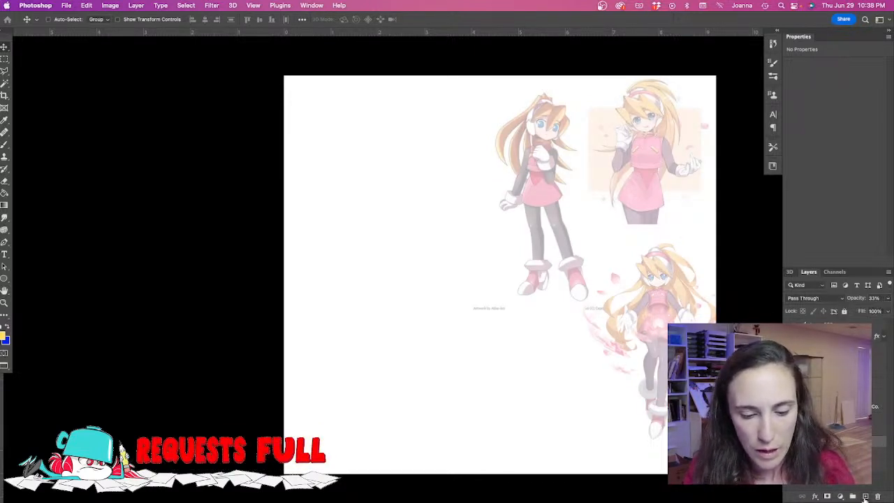
click(865, 496)
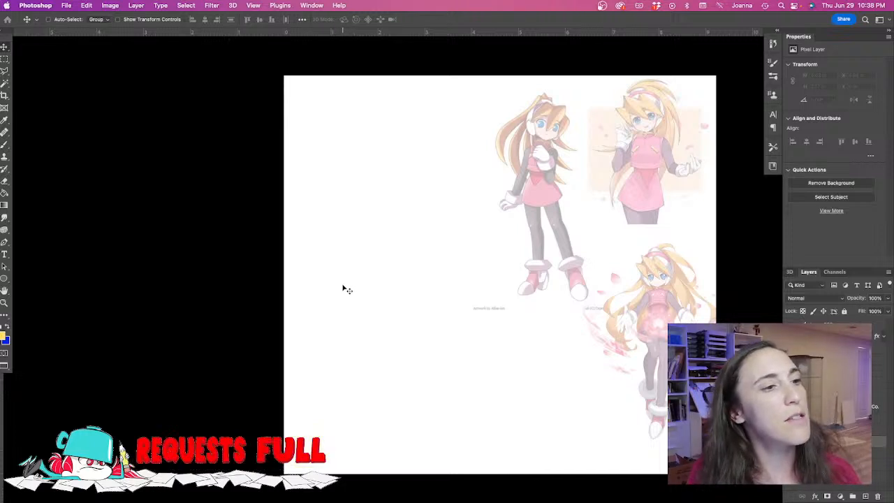
Set up the Brush tool with black as the foreground colour and a thin sketching brush preset at 31% flow.
key(b)
scroll(356, 301, left, 3)
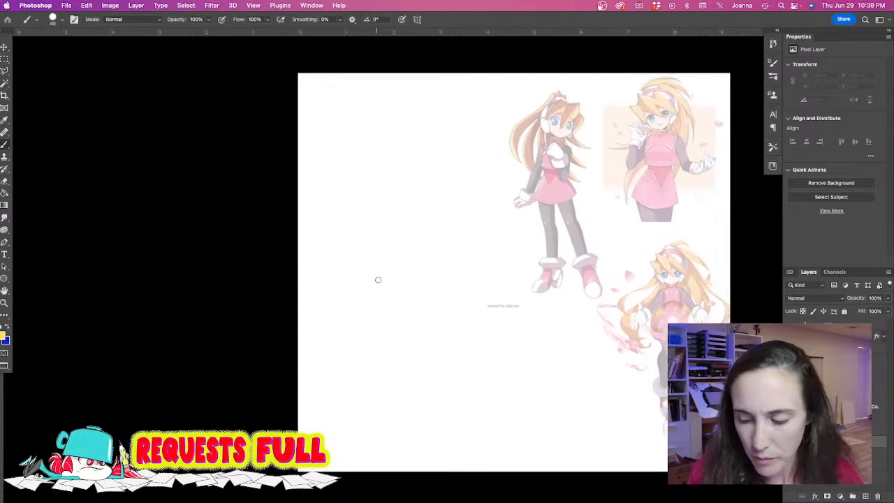
click(3, 329)
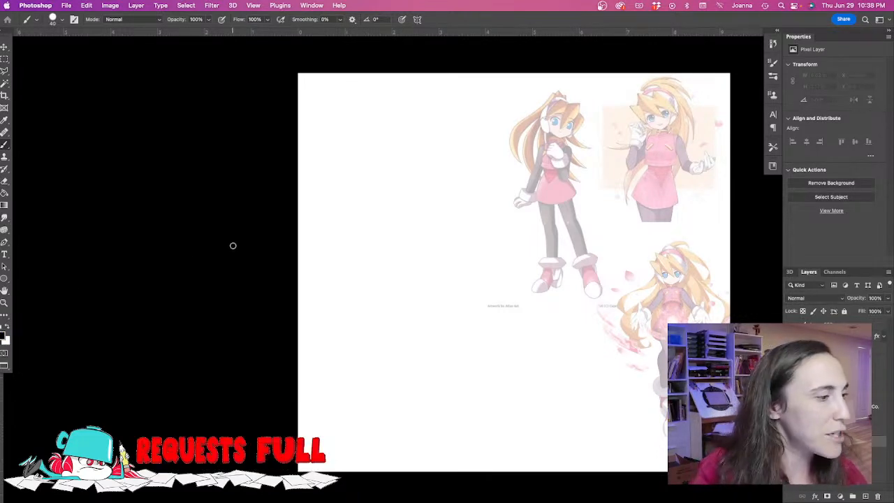
click(58, 22)
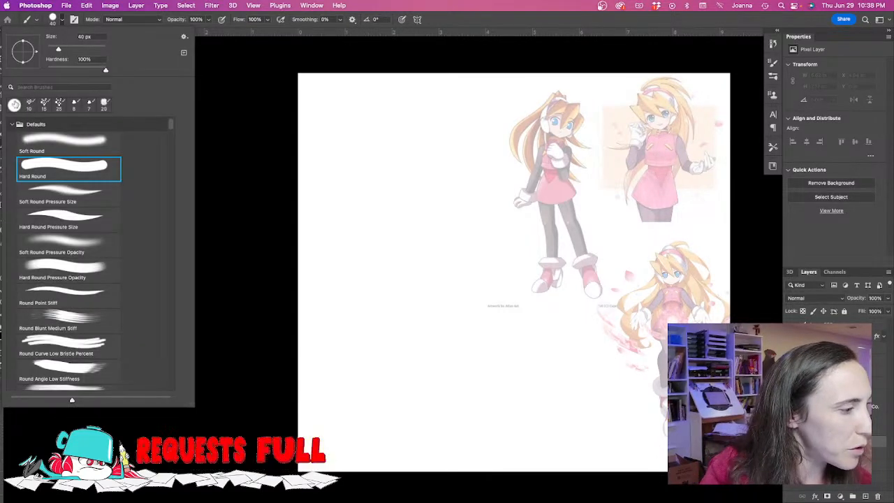
click(38, 21)
click(105, 306)
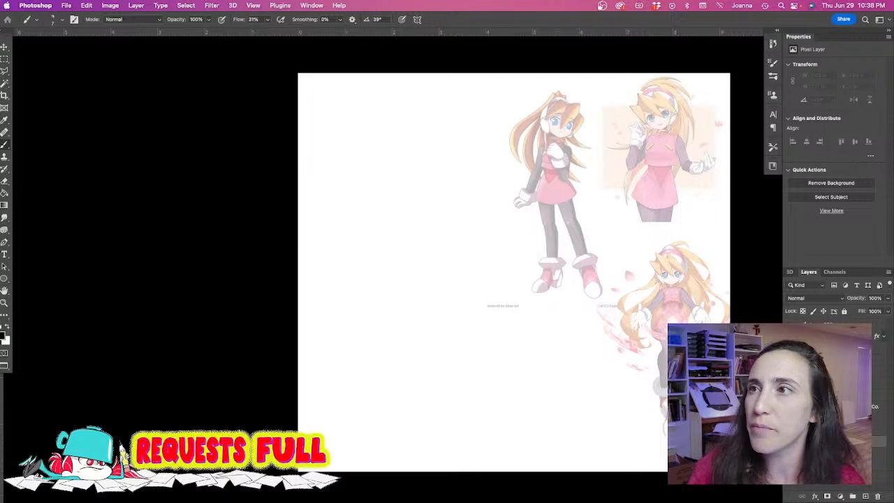
key(Tab)
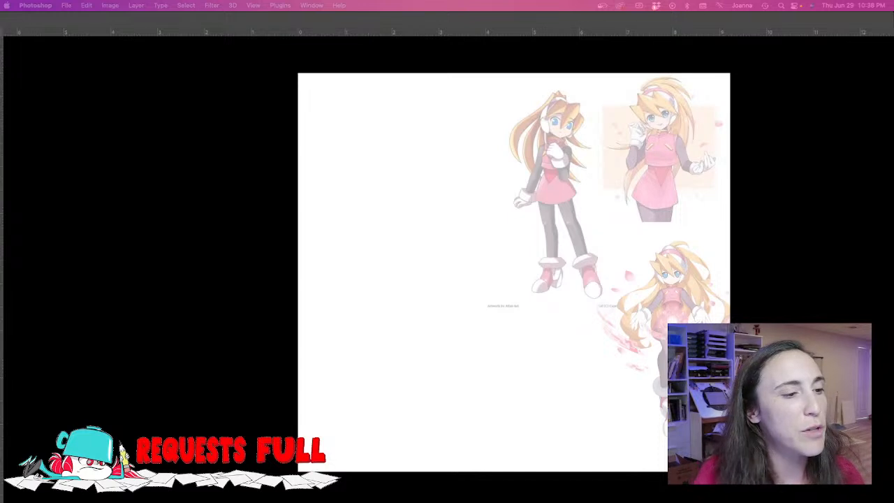
key(Tab)
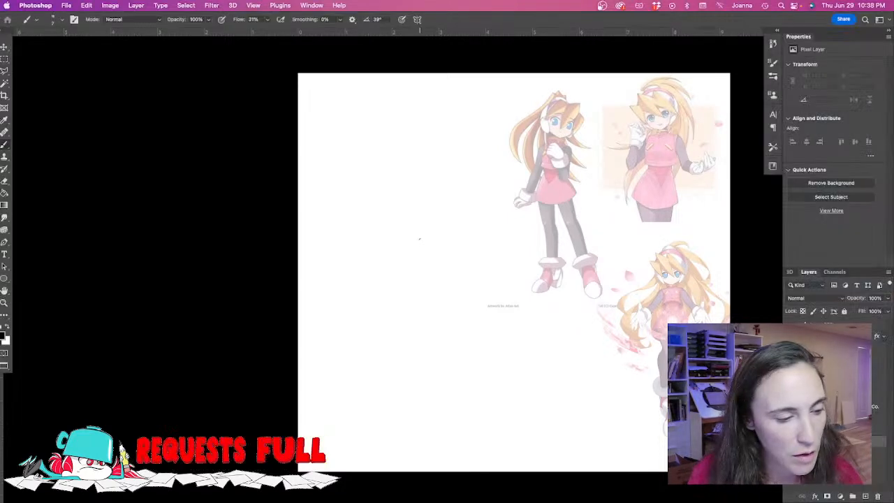
Sketch a head circle about 1.3 in wide on the canvas's left half, with a curved spine line leading down to a hip oval.
mouse_move(432, 154)
mouse_down()
mouse_move(383, 173)
mouse_move(410, 144)
mouse_move(414, 198)
mouse_up()
mouse_move(393, 154)
mouse_down()
mouse_move(440, 179)
mouse_move(391, 190)
mouse_move(439, 151)
mouse_move(401, 201)
mouse_up()
drag(414, 143, 383, 182)
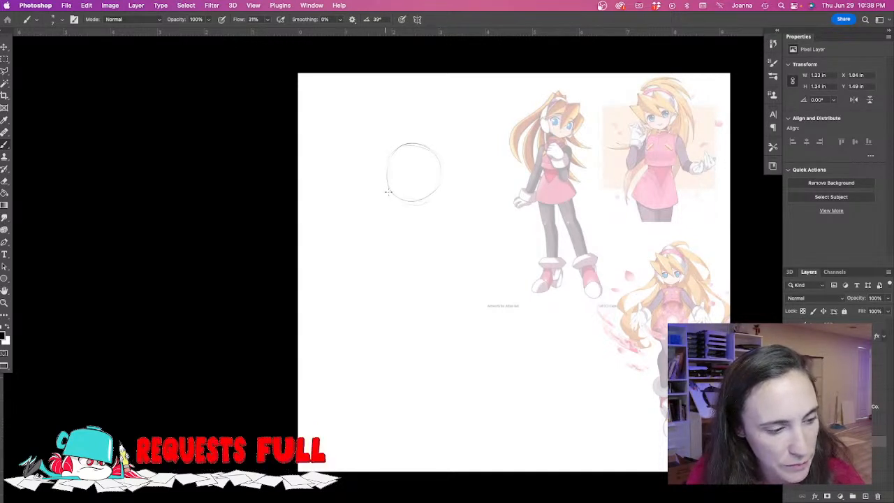
mouse_move(419, 206)
mouse_down()
mouse_move(438, 262)
mouse_move(423, 287)
mouse_move(413, 283)
mouse_up()
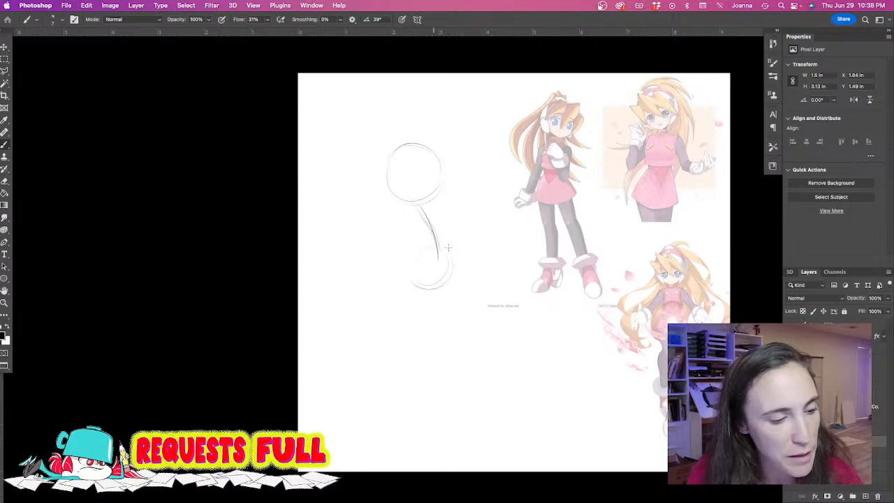
drag(450, 256, 449, 286)
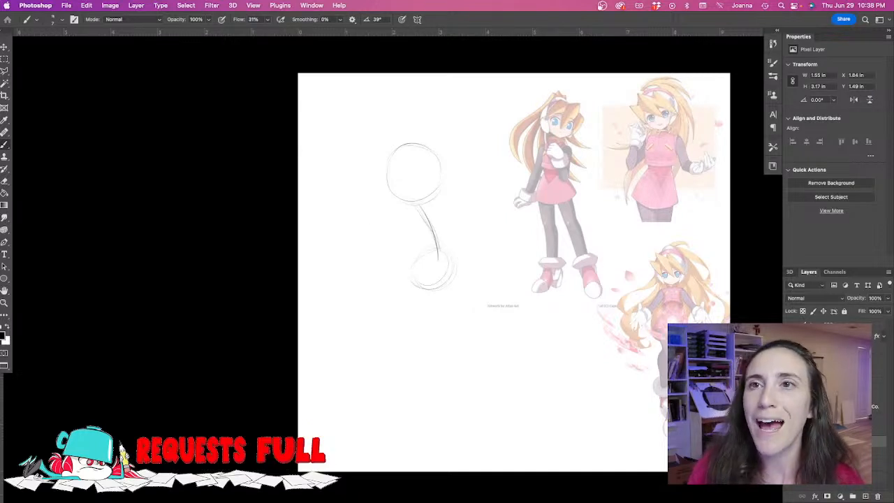
key(Tab)
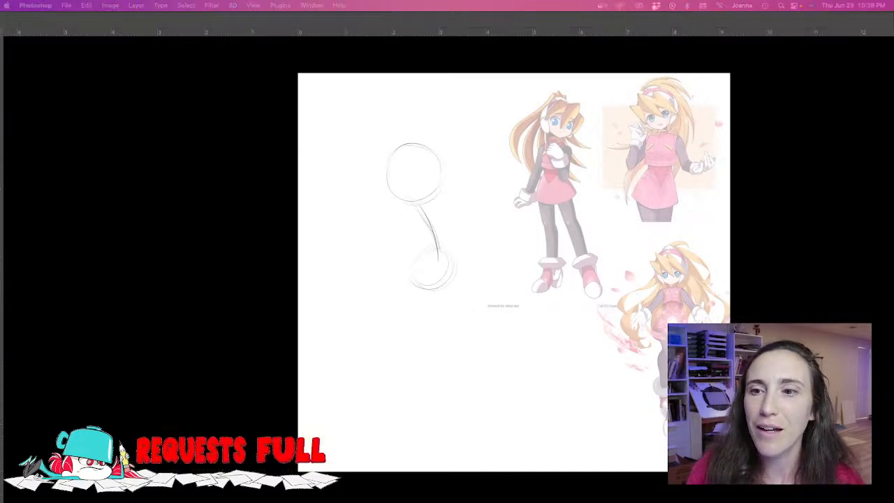
key(Tab)
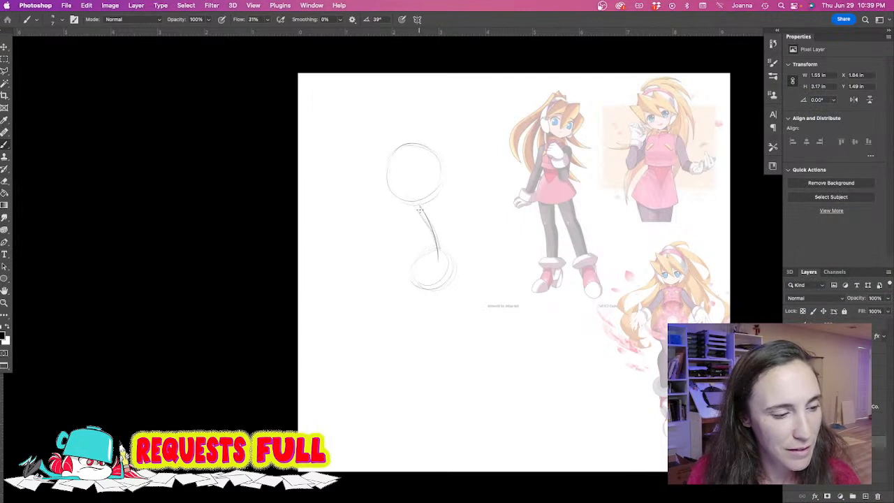
Sketch the neck, torso, hip and upper-thigh contours around the spine line, and add curved face guidelines to the head circle.
mouse_move(442, 212)
mouse_down()
mouse_move(428, 232)
mouse_move(423, 225)
mouse_move(435, 247)
mouse_move(424, 221)
mouse_move(428, 254)
mouse_move(448, 248)
mouse_move(456, 280)
mouse_up()
mouse_move(433, 250)
mouse_down()
mouse_move(415, 275)
mouse_move(413, 262)
mouse_move(445, 300)
mouse_move(428, 251)
mouse_move(411, 275)
mouse_up()
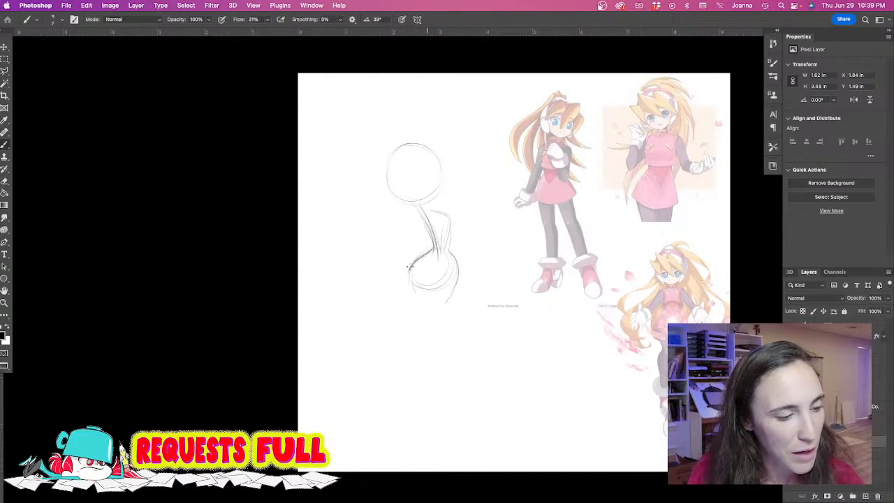
drag(425, 202, 436, 242)
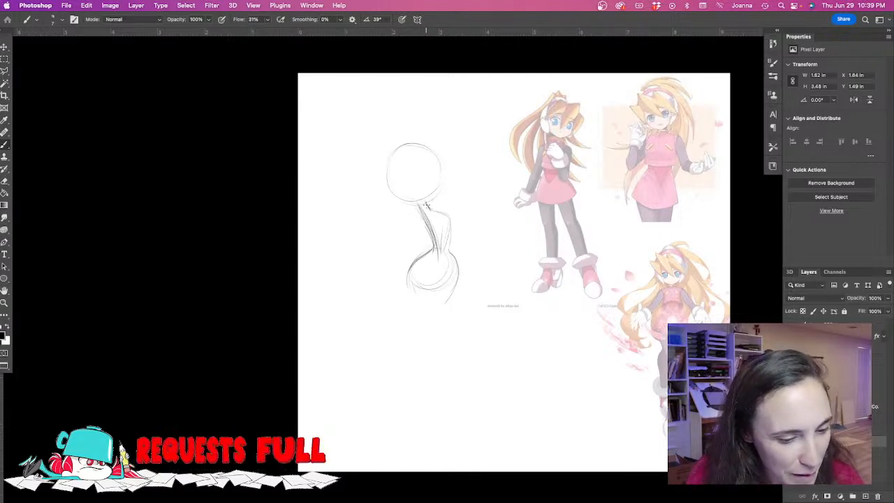
drag(421, 213, 428, 224)
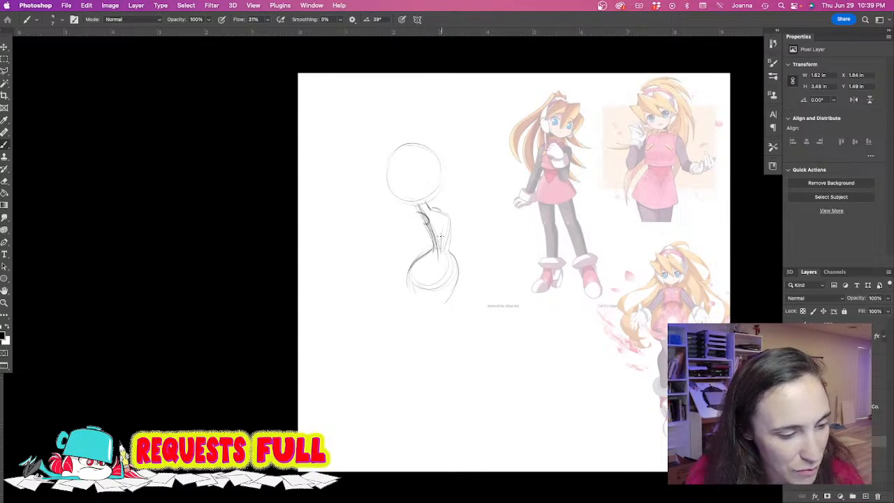
mouse_move(449, 278)
mouse_down()
mouse_move(418, 300)
mouse_move(412, 275)
mouse_move(429, 312)
mouse_up()
mouse_move(430, 160)
mouse_down()
mouse_move(417, 204)
mouse_move(437, 188)
mouse_up()
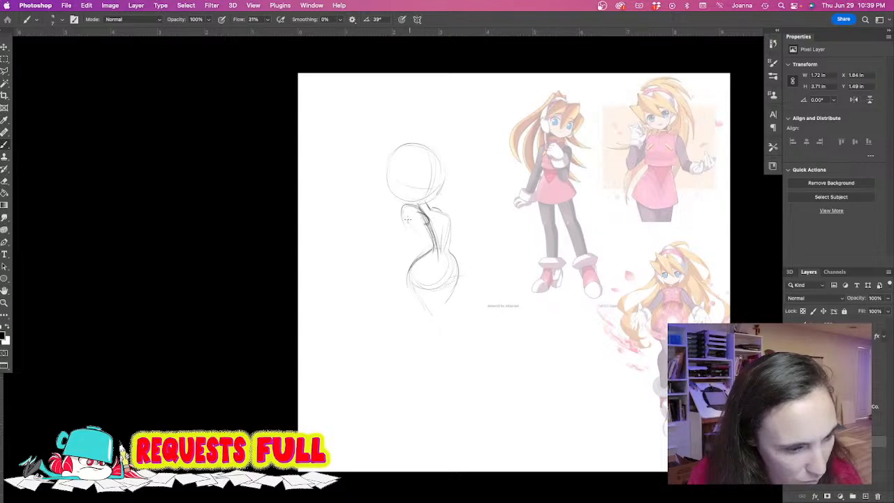
Sketch the arm bent at the elbow, with the forearm raised to an open hand beside the torso.
mouse_move(402, 207)
mouse_down()
mouse_move(444, 253)
mouse_move(422, 235)
mouse_move(449, 239)
mouse_move(468, 208)
mouse_move(458, 253)
mouse_up()
drag(471, 220, 461, 251)
mouse_move(464, 213)
mouse_down()
mouse_move(470, 229)
mouse_move(464, 206)
mouse_move(499, 198)
mouse_move(495, 218)
mouse_move(476, 224)
mouse_up()
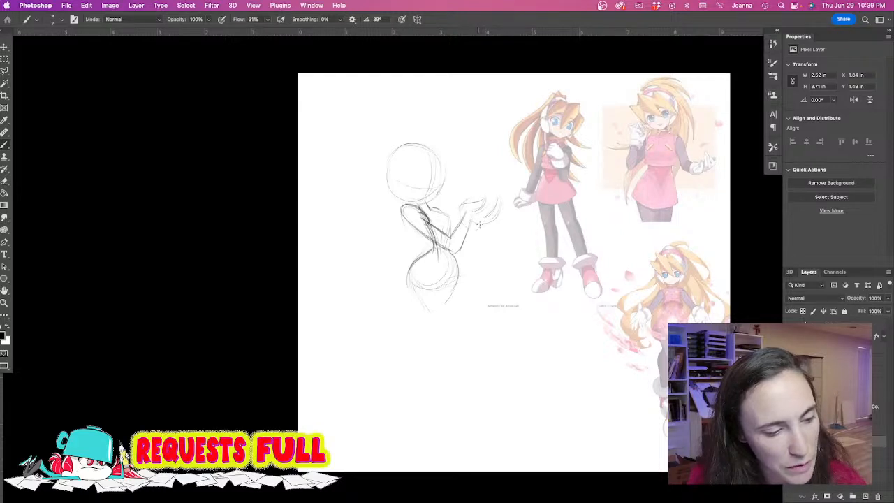
Sketch the second forearm beneath the open hand and block in the angular bangs over and beside the head circle.
drag(480, 229, 476, 253)
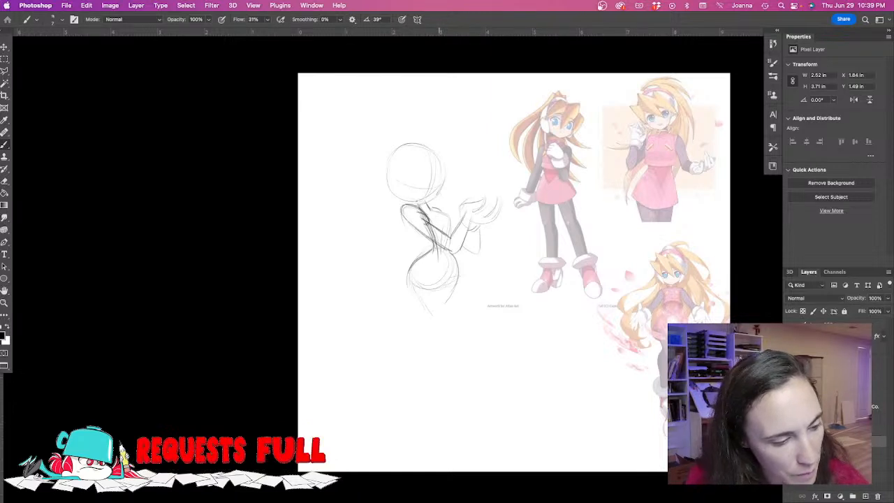
drag(437, 157, 420, 203)
mouse_move(419, 134)
mouse_down()
mouse_move(385, 132)
mouse_move(431, 120)
mouse_move(437, 151)
mouse_move(425, 137)
mouse_move(445, 126)
mouse_move(435, 172)
mouse_move(423, 149)
mouse_move(430, 180)
mouse_up()
mouse_move(453, 146)
mouse_down()
mouse_move(451, 176)
mouse_move(460, 161)
mouse_move(424, 171)
mouse_move(414, 145)
mouse_move(420, 160)
mouse_move(401, 168)
mouse_up()
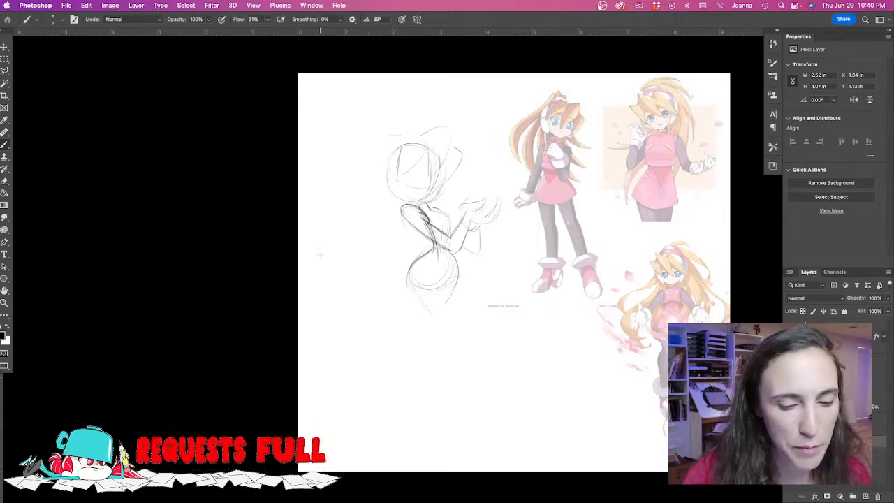
Sketch both legs below the hips, one bent back at the knee and the other extending down to an ankle cuff and foot.
drag(351, 279, 428, 261)
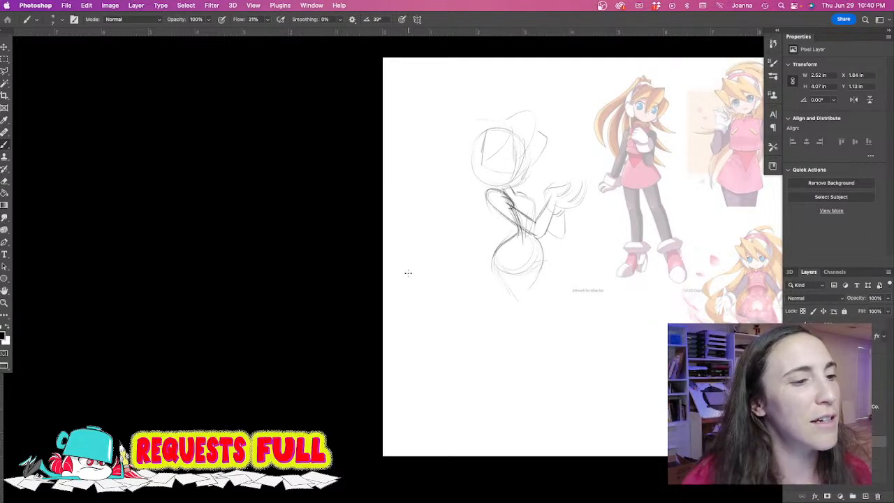
mouse_move(462, 271)
mouse_down()
mouse_move(464, 253)
mouse_move(440, 276)
mouse_move(449, 274)
mouse_up()
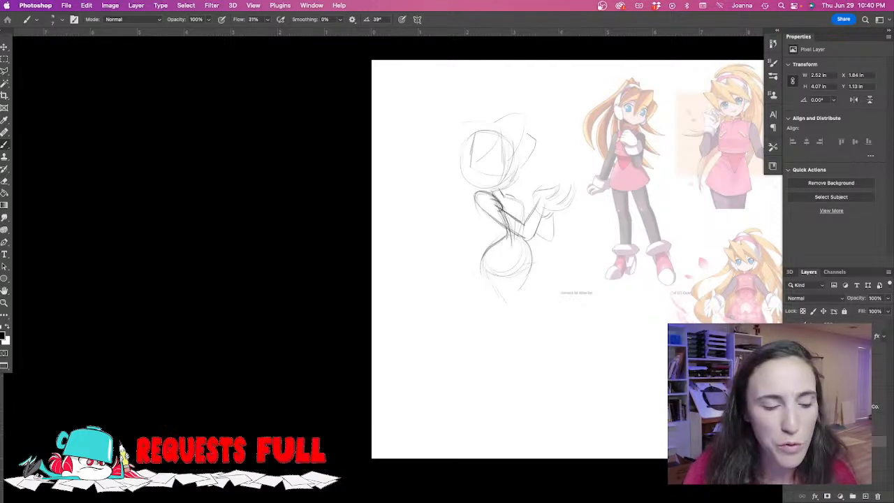
mouse_move(488, 275)
mouse_down()
mouse_move(527, 324)
mouse_move(498, 319)
mouse_move(509, 311)
mouse_up()
mouse_move(520, 278)
mouse_down()
mouse_move(529, 326)
mouse_move(519, 335)
mouse_move(492, 306)
mouse_move(462, 303)
mouse_move(515, 332)
mouse_move(479, 368)
mouse_up()
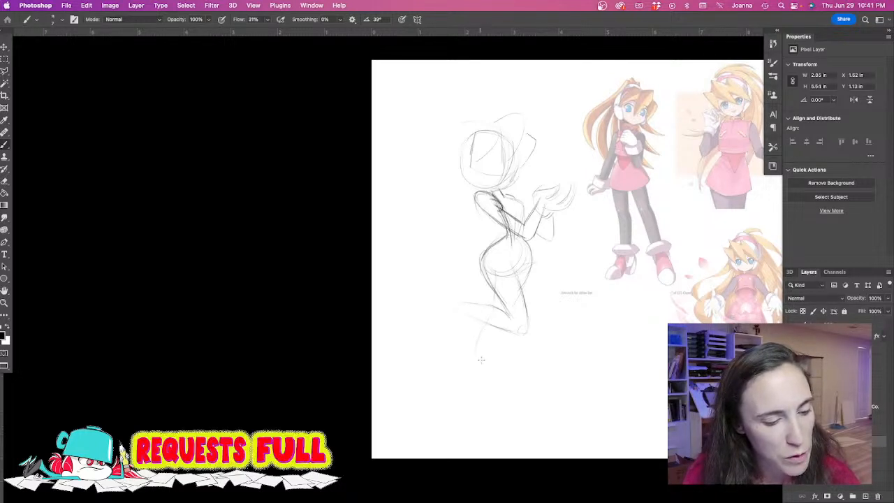
drag(507, 327, 478, 388)
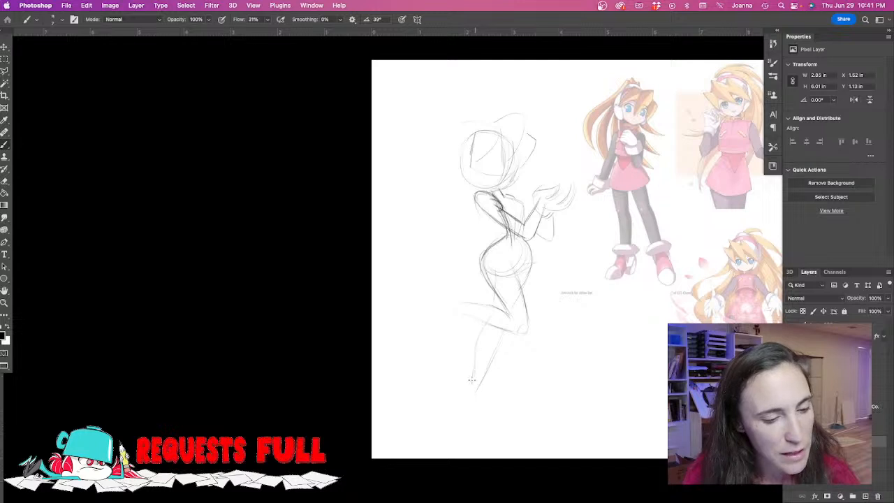
mouse_move(471, 375)
mouse_down()
mouse_move(489, 385)
mouse_move(475, 389)
mouse_move(478, 413)
mouse_move(472, 409)
mouse_up()
drag(483, 422, 484, 421)
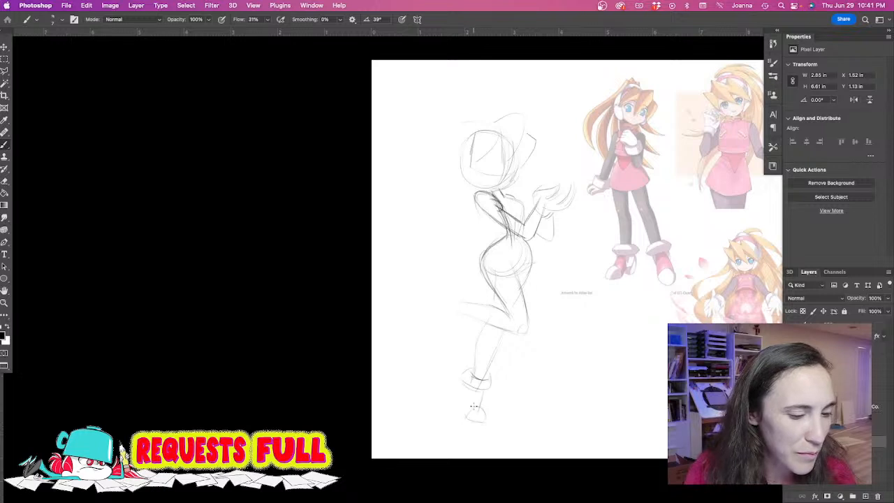
Sketch flared boot cuffs and rough shoe shapes on the standing foot and the raised back foot.
drag(466, 385, 463, 399)
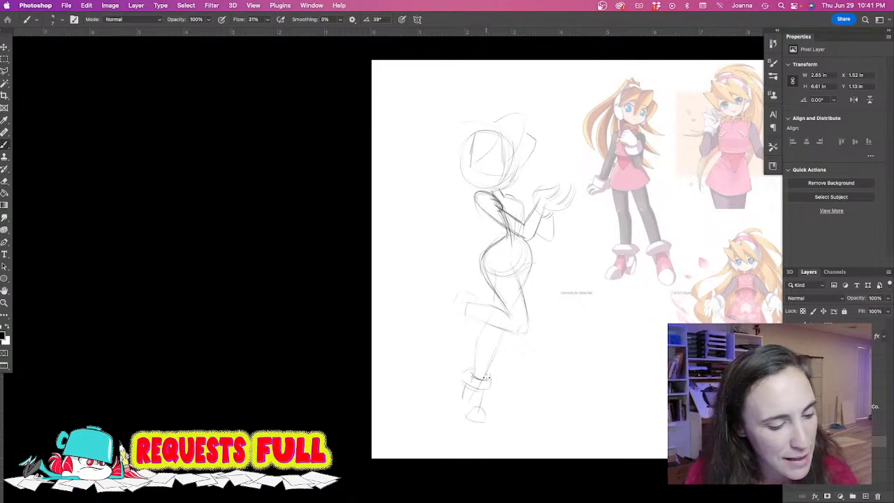
mouse_move(486, 367)
mouse_down()
mouse_move(494, 386)
mouse_move(461, 378)
mouse_move(464, 388)
mouse_up()
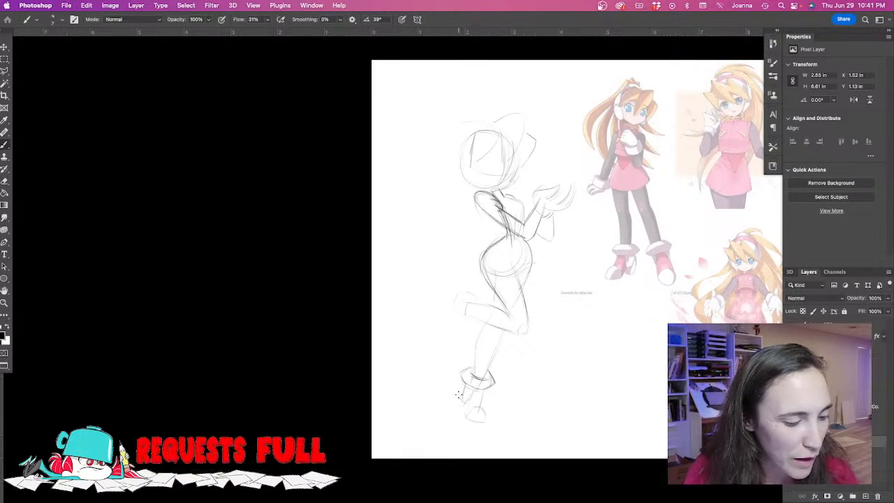
drag(461, 385, 460, 409)
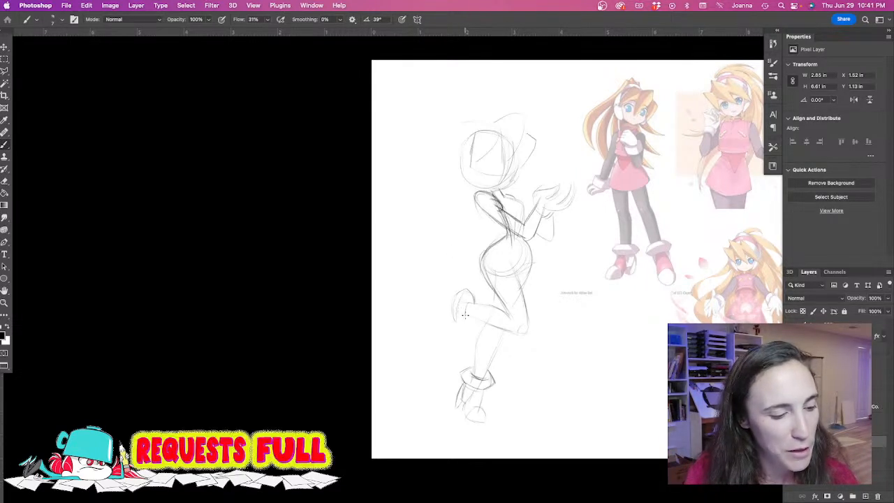
mouse_move(453, 318)
mouse_down()
mouse_move(437, 316)
mouse_move(436, 291)
mouse_up()
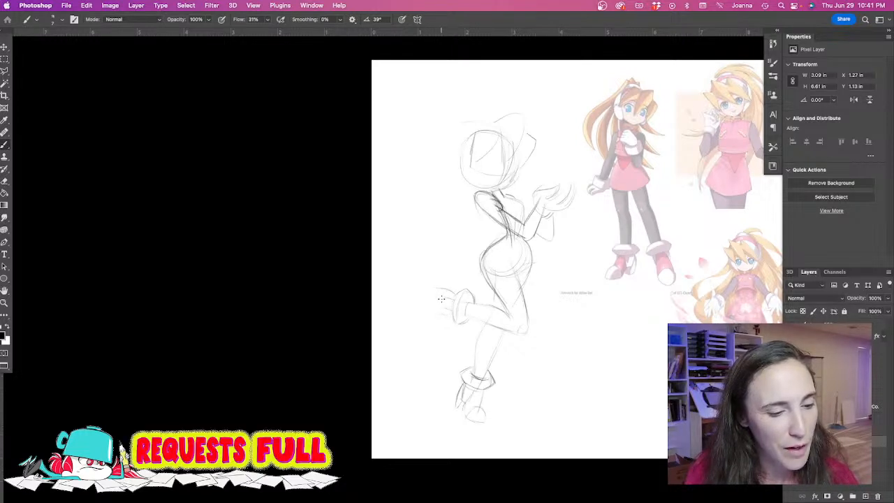
mouse_move(454, 318)
mouse_down()
mouse_move(425, 301)
mouse_move(425, 312)
mouse_up()
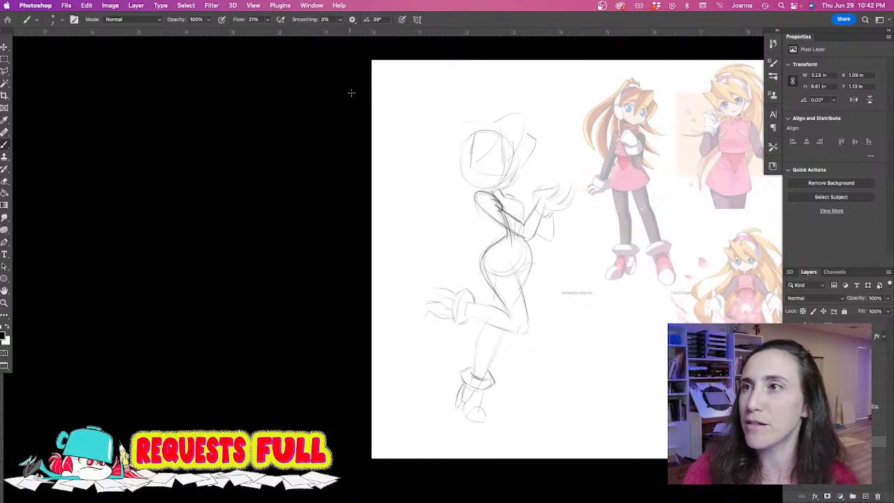
key(Tab)
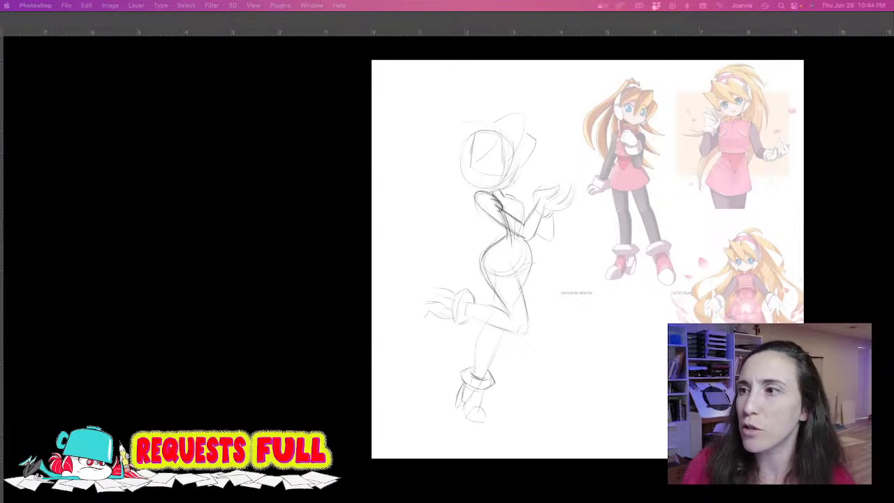
key(Tab)
drag(442, 297, 428, 297)
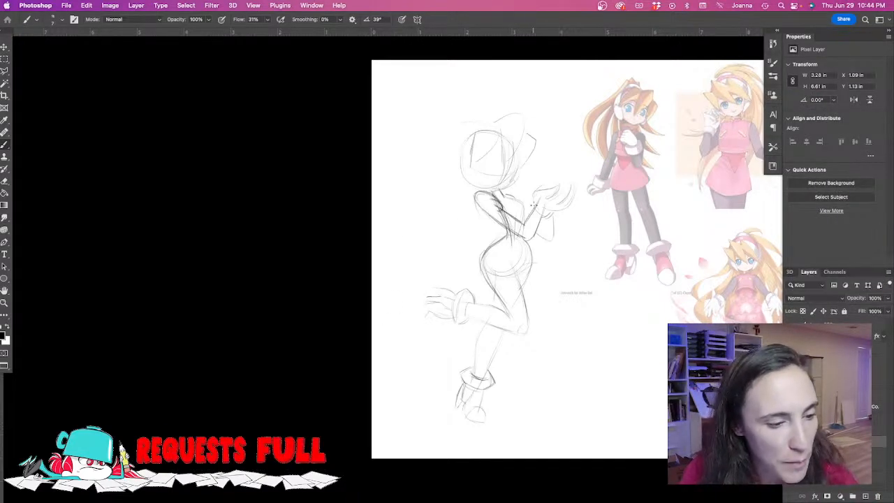
Add glove cuffs around the wrists, then define the head with a chin line and an oval headphone ear cup.
mouse_move(536, 200)
mouse_down()
mouse_move(529, 212)
mouse_move(545, 223)
mouse_move(526, 212)
mouse_move(557, 223)
mouse_up()
drag(557, 223, 542, 224)
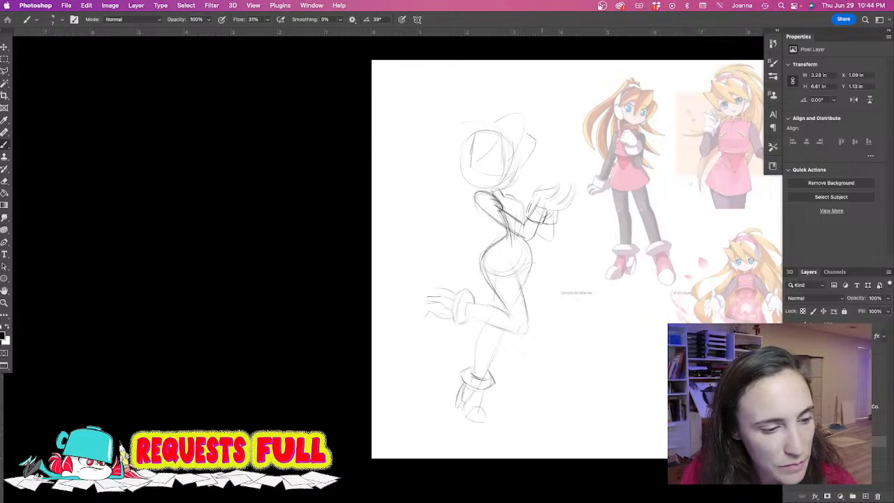
mouse_move(514, 163)
mouse_down()
mouse_move(515, 183)
mouse_move(497, 193)
mouse_up()
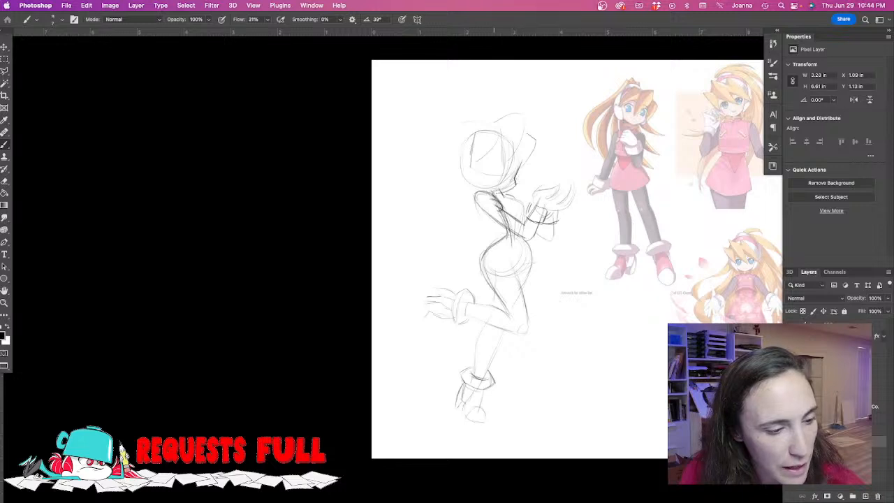
mouse_move(470, 161)
mouse_down()
mouse_move(458, 183)
mouse_move(469, 152)
mouse_move(461, 144)
mouse_move(478, 131)
mouse_move(471, 156)
mouse_up()
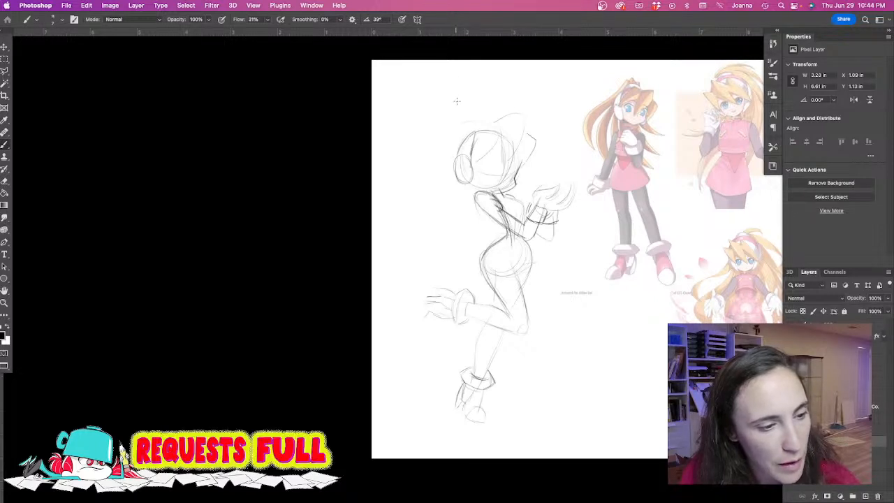
Sketch the hair tie at the back of the head and a long ponytail of curved strands flowing down behind the body.
mouse_move(482, 123)
mouse_down()
mouse_move(461, 127)
mouse_move(485, 129)
mouse_move(481, 120)
mouse_move(456, 141)
mouse_move(462, 121)
mouse_move(391, 149)
mouse_up()
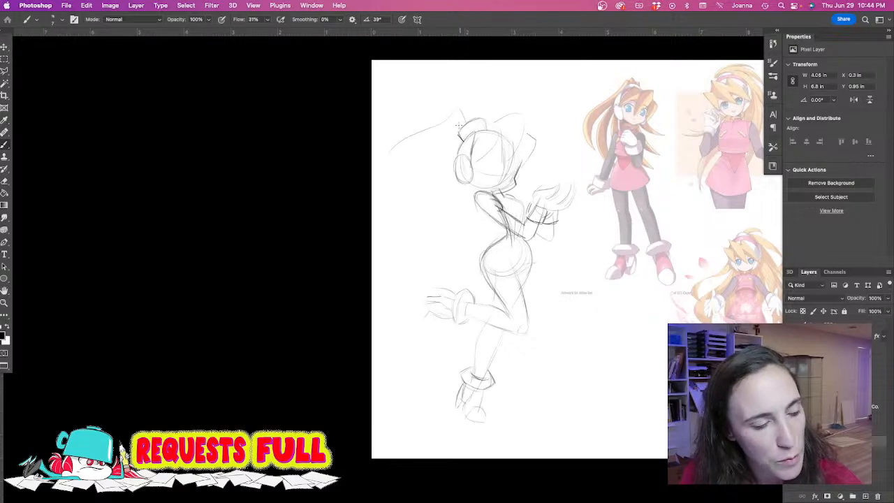
drag(458, 125, 406, 188)
drag(405, 140, 393, 227)
drag(417, 169, 400, 243)
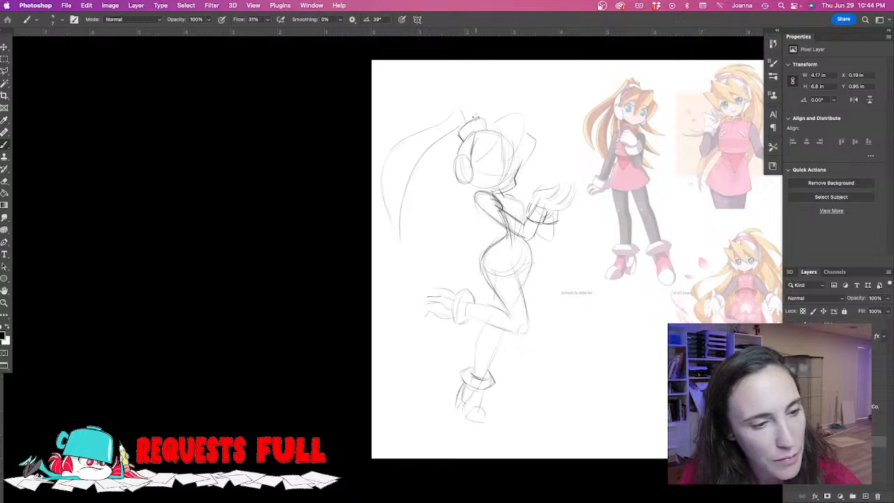
drag(425, 170, 419, 275)
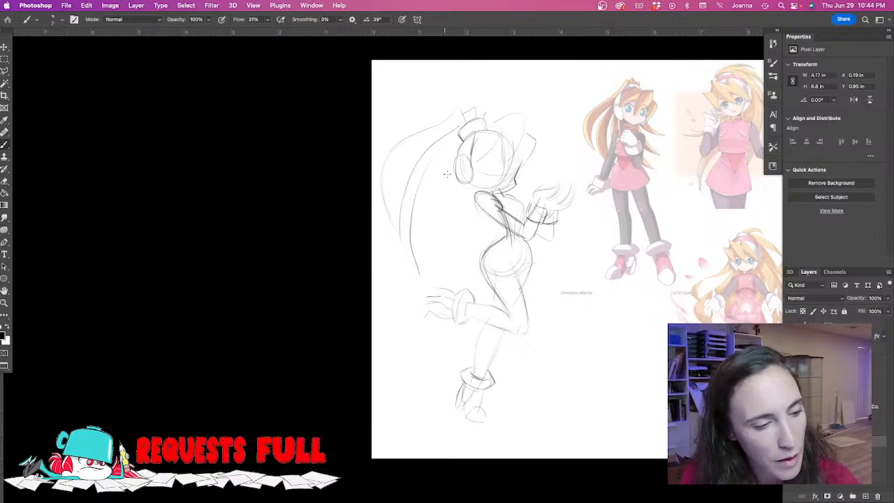
drag(417, 193, 422, 264)
drag(453, 145, 395, 303)
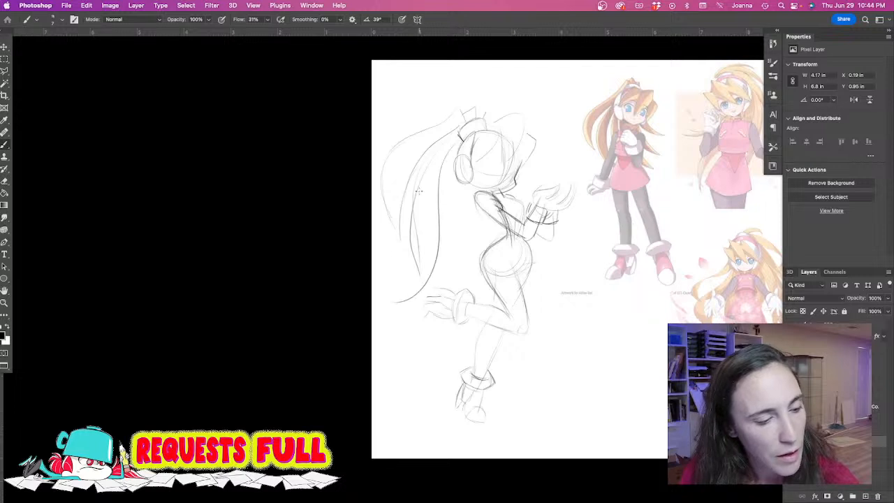
drag(412, 222, 399, 304)
mouse_move(456, 139)
mouse_down()
mouse_move(443, 191)
mouse_move(453, 154)
mouse_move(443, 225)
mouse_up()
drag(461, 186, 464, 264)
drag(443, 217, 449, 270)
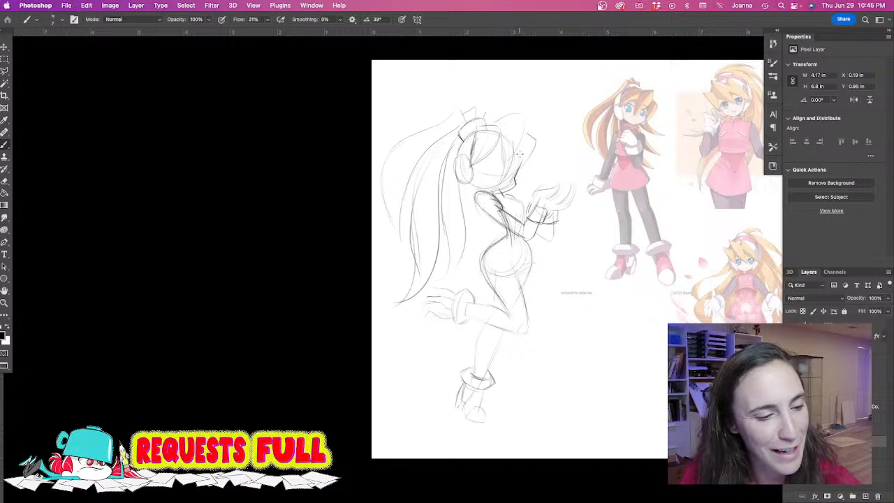
Refine the pointed front locks of hair and rough in the eyes and facial features beneath the bangs.
drag(516, 147, 521, 171)
drag(535, 135, 540, 159)
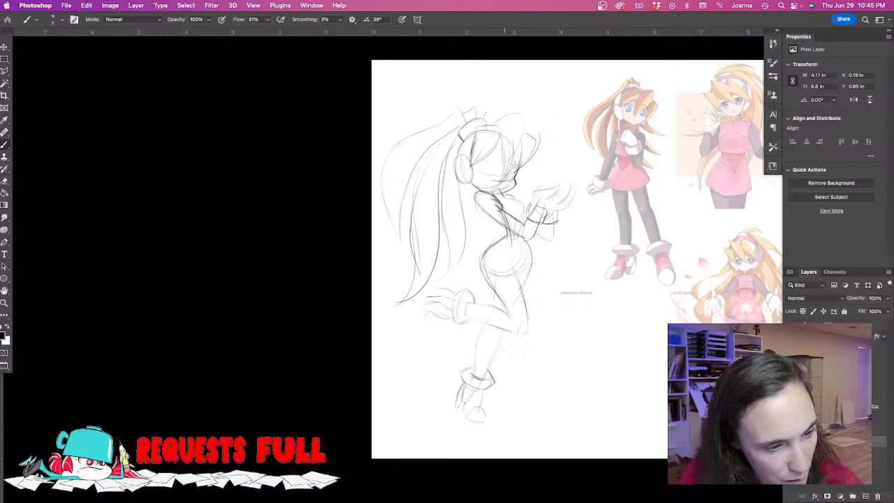
mouse_move(519, 165)
mouse_down()
mouse_move(504, 178)
mouse_move(491, 162)
mouse_move(478, 170)
mouse_move(488, 175)
mouse_up()
scroll(489, 173, up, 3)
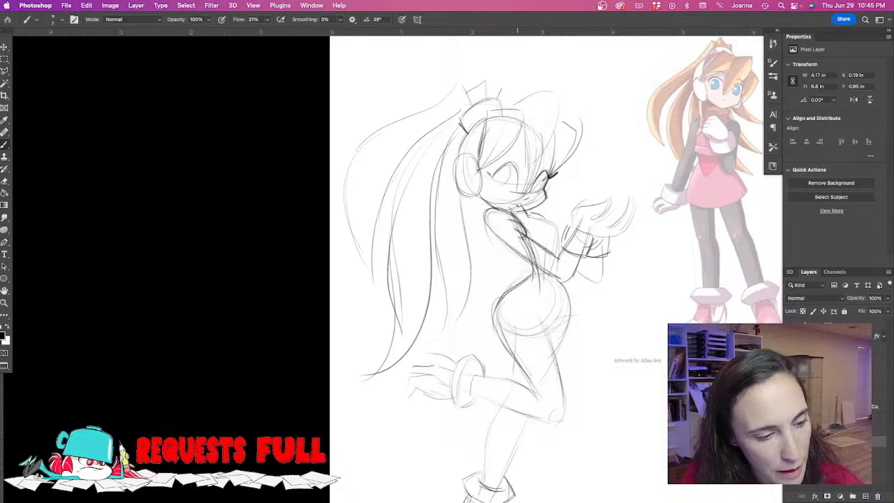
Erase the stray construction lines across the lower face with the Eraser enlarged to 25 px.
key(e)
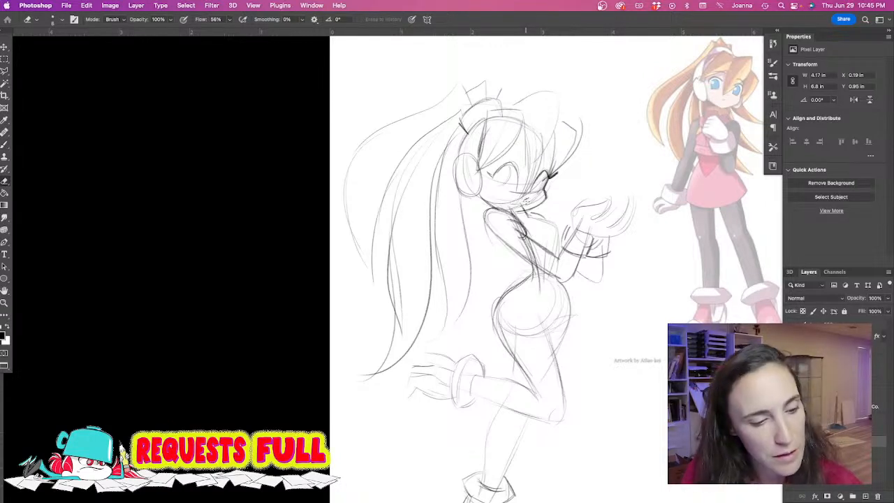
key(bracketright)
key(bracketright)
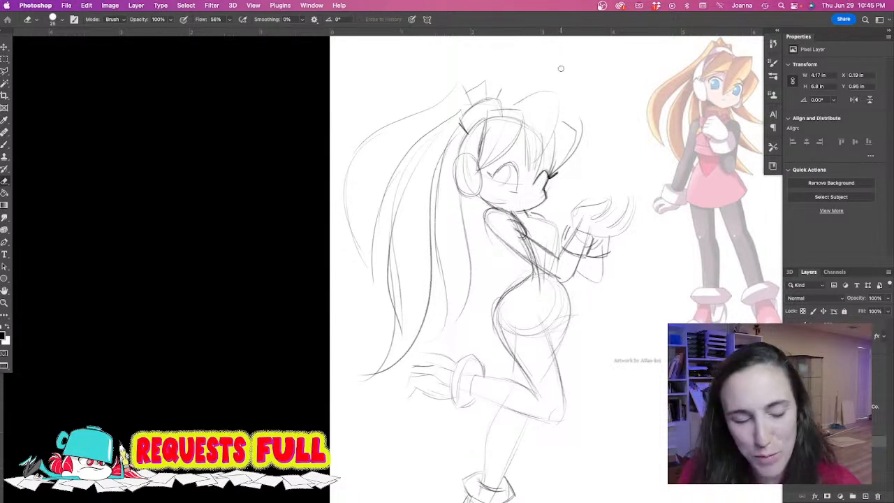
Draw darker upper eyelids and lashes on both eyes with the Brush, then add the irises and a small smile.
key(b)
drag(539, 173, 533, 190)
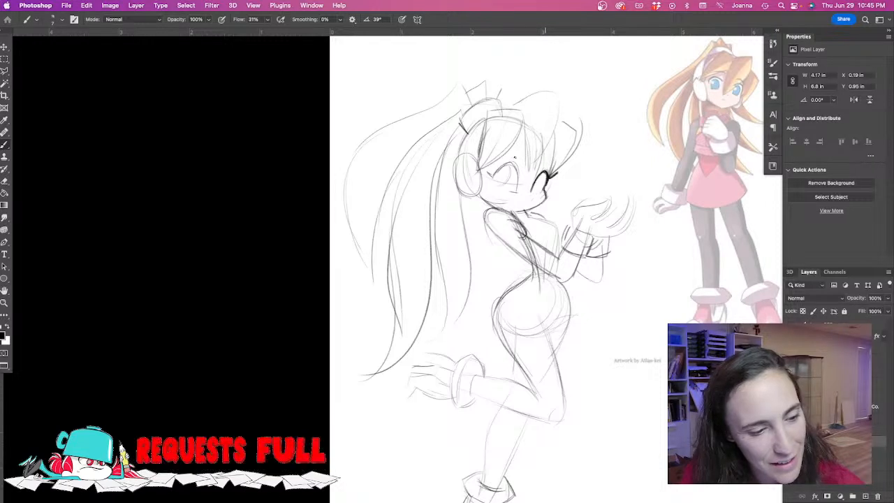
mouse_move(515, 169)
mouse_down()
mouse_move(516, 183)
mouse_move(505, 166)
mouse_move(498, 180)
mouse_move(513, 164)
mouse_move(486, 168)
mouse_up()
drag(546, 181, 555, 179)
drag(499, 172, 489, 160)
drag(491, 167, 487, 158)
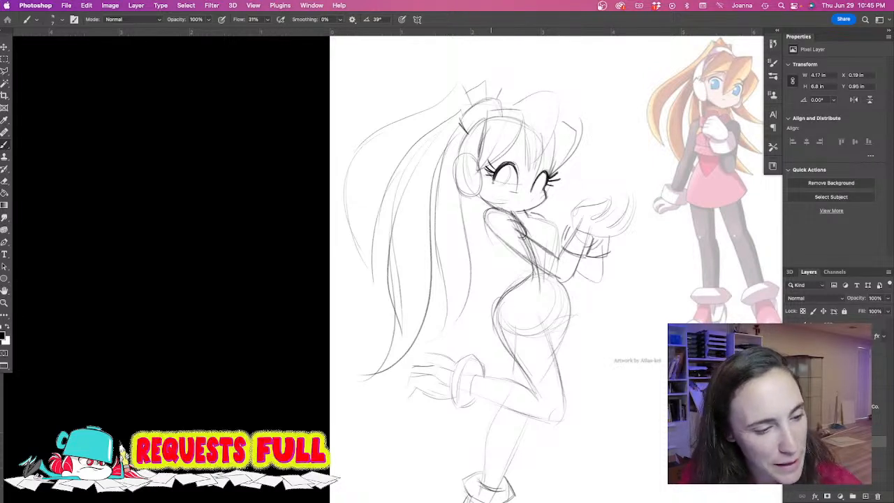
mouse_move(512, 175)
mouse_down()
mouse_move(509, 185)
mouse_move(540, 185)
mouse_move(529, 204)
mouse_move(480, 198)
mouse_up()
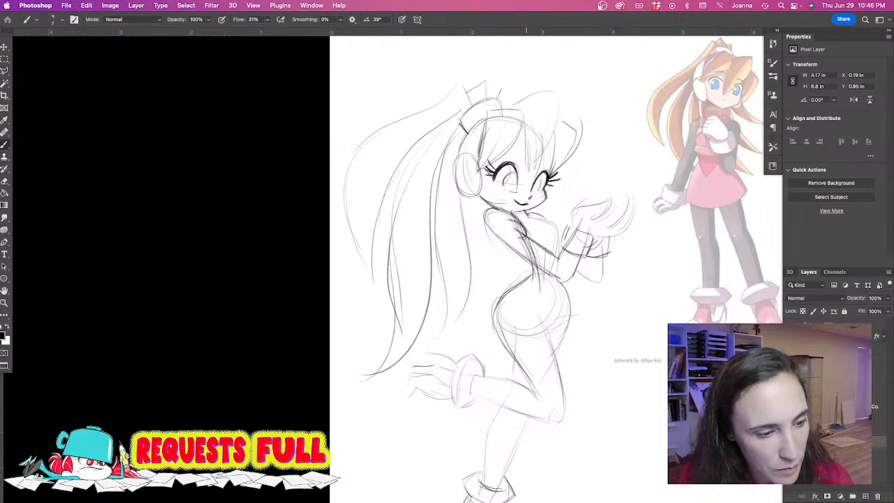
Sketch the collar at the neck, the chest contour and the cropped jacket's lower edge on the torso.
drag(531, 212, 515, 219)
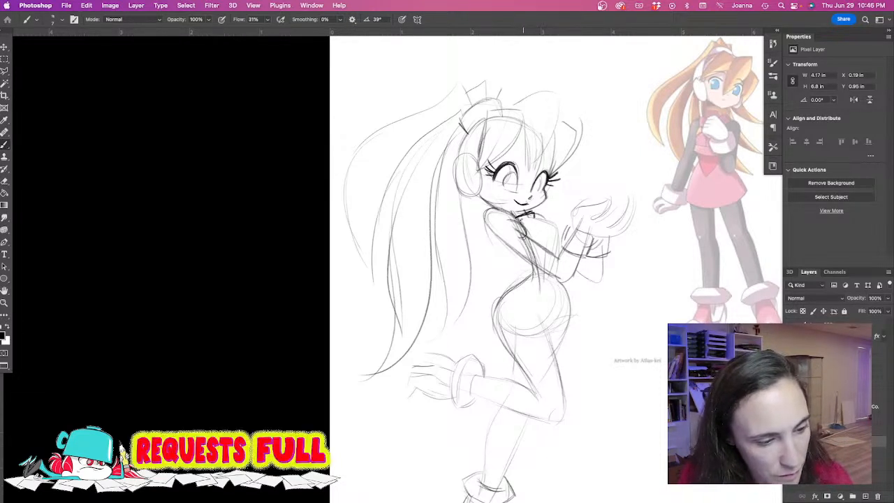
mouse_move(539, 216)
mouse_down()
mouse_move(563, 228)
mouse_move(526, 250)
mouse_move(540, 256)
mouse_move(522, 269)
mouse_up()
drag(521, 257, 523, 270)
mouse_move(538, 266)
mouse_down()
mouse_move(525, 270)
mouse_move(506, 241)
mouse_move(485, 248)
mouse_move(534, 281)
mouse_up()
Sketch the pointed V-shaped panel at the waist and a flared skirt with a wavy hem around the hips.
drag(556, 250, 542, 284)
drag(555, 256, 542, 284)
drag(521, 252, 542, 283)
mouse_move(554, 247)
mouse_down()
mouse_move(565, 302)
mouse_move(550, 310)
mouse_move(485, 304)
mouse_up()
mouse_move(526, 239)
mouse_down()
mouse_move(480, 291)
mouse_move(492, 309)
mouse_move(569, 316)
mouse_up()
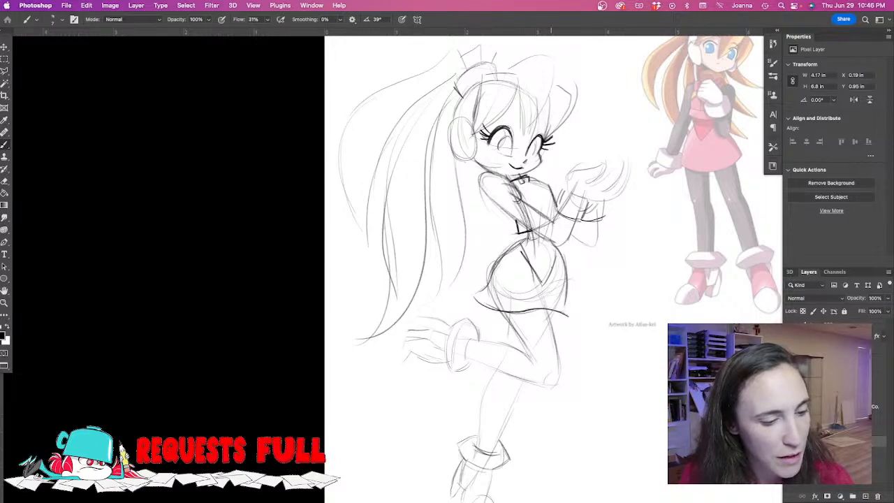
drag(567, 264, 564, 308)
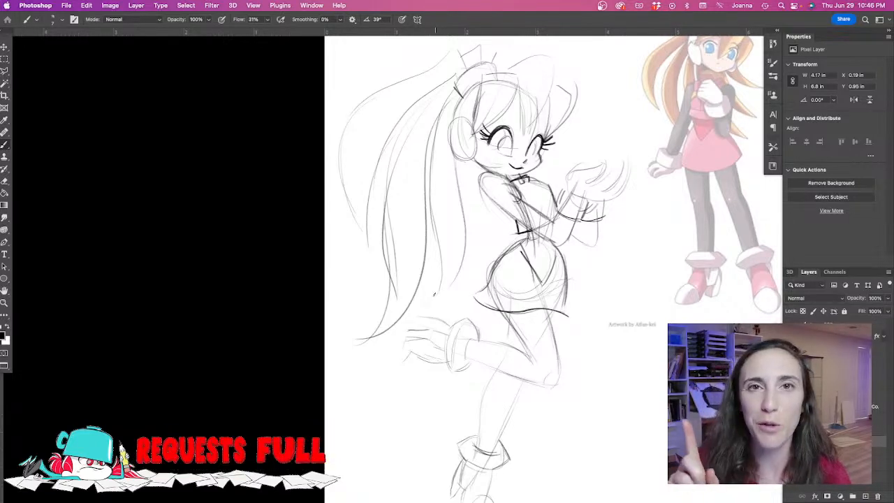
Redraw the glove cuffs below the open hands with darker, more defined outlines.
drag(478, 250, 457, 316)
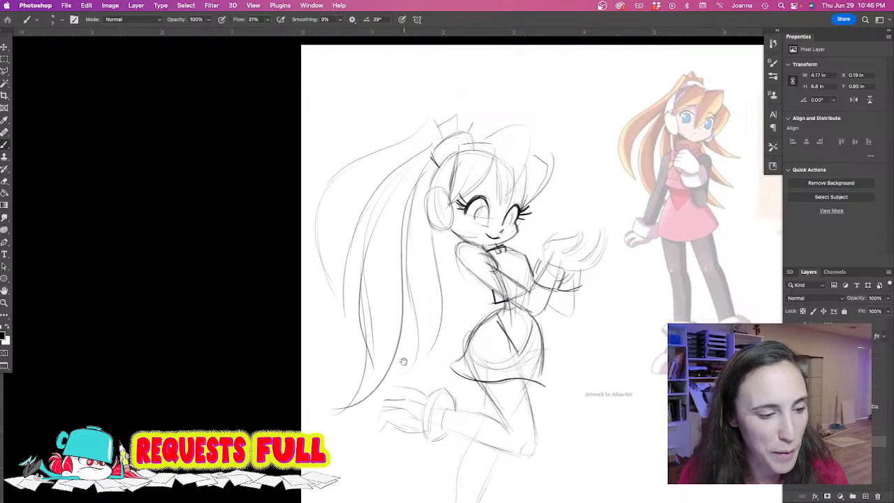
drag(571, 267, 565, 285)
drag(571, 267, 561, 286)
drag(538, 279, 563, 287)
drag(542, 253, 533, 273)
drag(587, 266, 584, 282)
mouse_move(585, 280)
mouse_down()
mouse_move(564, 286)
mouse_move(558, 299)
mouse_up()
drag(576, 288, 567, 315)
Refine the raised open hand with darker contours for the thumb, palm and curved fingers.
mouse_move(584, 230)
mouse_down()
mouse_move(568, 248)
mouse_move(584, 228)
mouse_move(545, 251)
mouse_up()
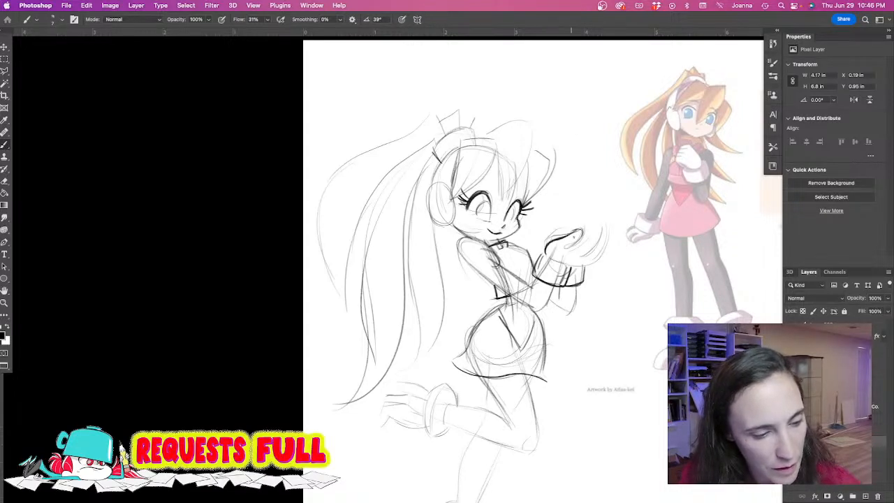
drag(583, 229, 580, 241)
drag(582, 238, 565, 252)
mouse_move(589, 236)
mouse_down()
mouse_move(575, 248)
mouse_move(601, 227)
mouse_move(598, 244)
mouse_move(576, 255)
mouse_up()
mouse_move(604, 227)
mouse_down()
mouse_move(605, 246)
mouse_move(585, 269)
mouse_up()
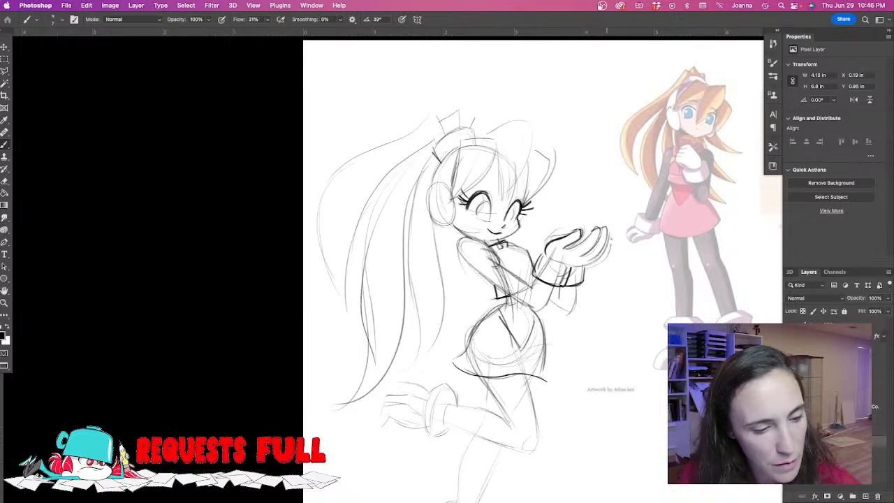
Sketch light swirling arcs and a puffy glow shape above the girl's raised open hands.
drag(407, 302, 354, 345)
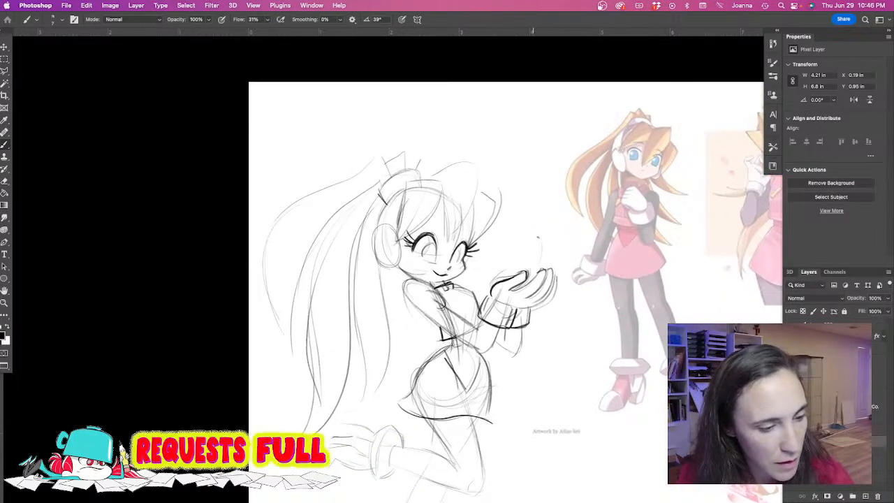
mouse_move(518, 263)
mouse_down()
mouse_move(527, 266)
mouse_move(496, 255)
mouse_move(492, 277)
mouse_up()
drag(550, 242, 555, 265)
drag(542, 216, 560, 233)
drag(529, 198, 551, 194)
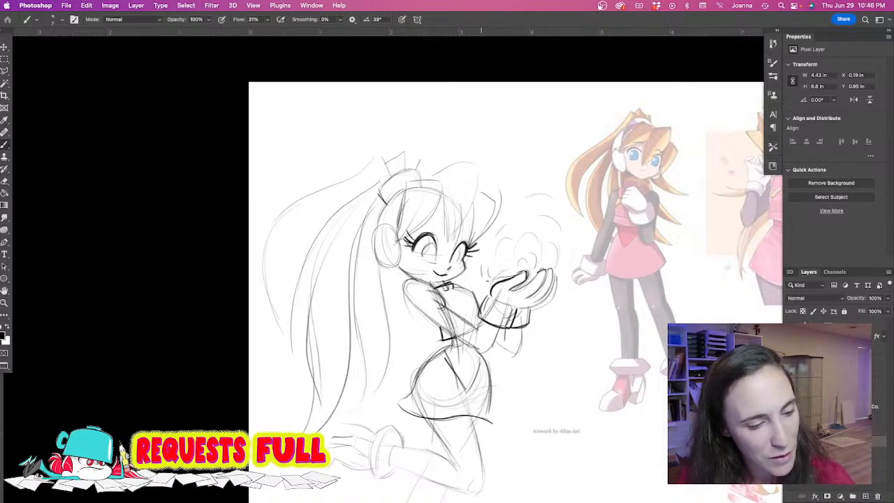
Darken the outlines of the standing lower leg and the thighs below the skirt hem.
mouse_move(349, 389)
mouse_down()
mouse_move(434, 210)
mouse_move(428, 219)
mouse_up()
drag(507, 261, 474, 387)
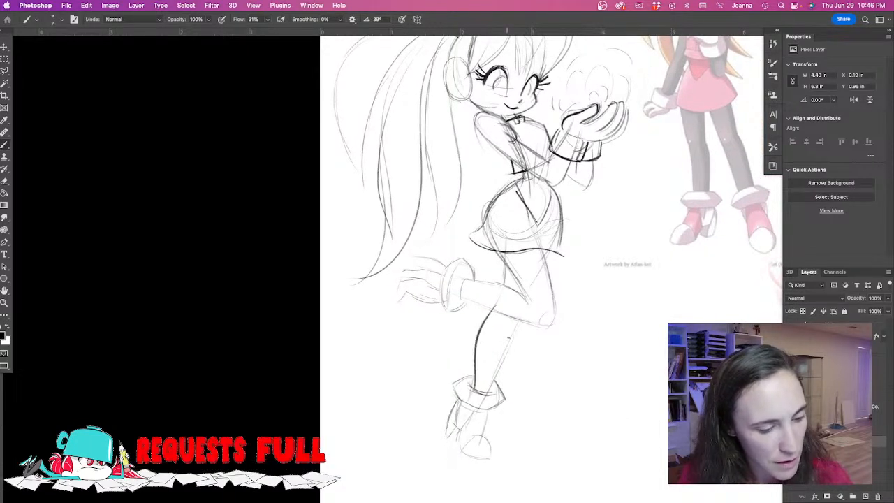
drag(522, 322, 489, 387)
drag(500, 244, 523, 293)
mouse_move(539, 242)
mouse_down()
mouse_move(555, 314)
mouse_move(544, 329)
mouse_up()
Redraw the headphone's ear cup and the adjoining side of the face and head with darker contours.
drag(408, 297, 409, 433)
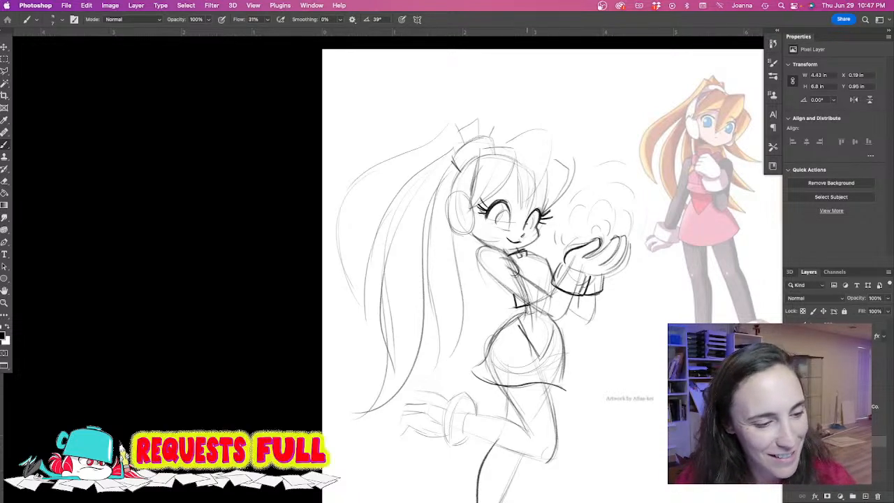
drag(534, 213, 531, 228)
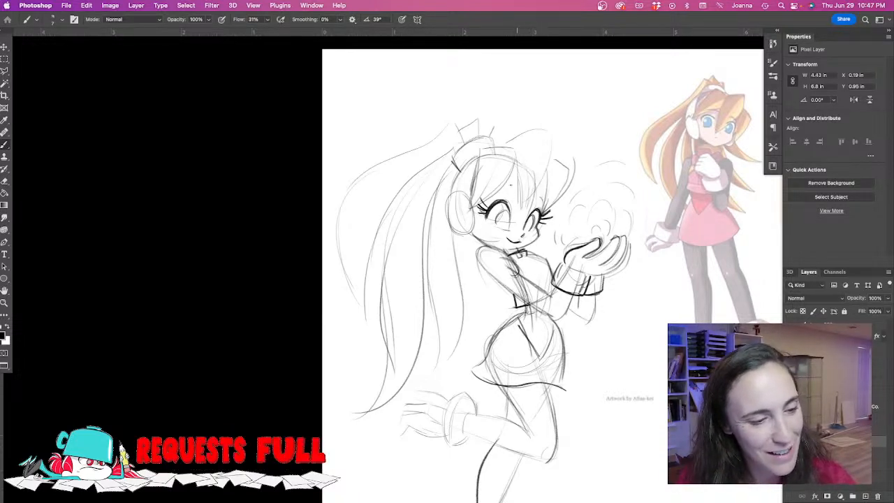
mouse_move(511, 190)
mouse_down()
mouse_move(493, 193)
mouse_move(487, 244)
mouse_up()
mouse_move(464, 193)
mouse_down()
mouse_move(475, 225)
mouse_move(448, 223)
mouse_move(457, 194)
mouse_up()
drag(474, 227, 461, 237)
drag(470, 206, 474, 225)
drag(474, 155, 454, 193)
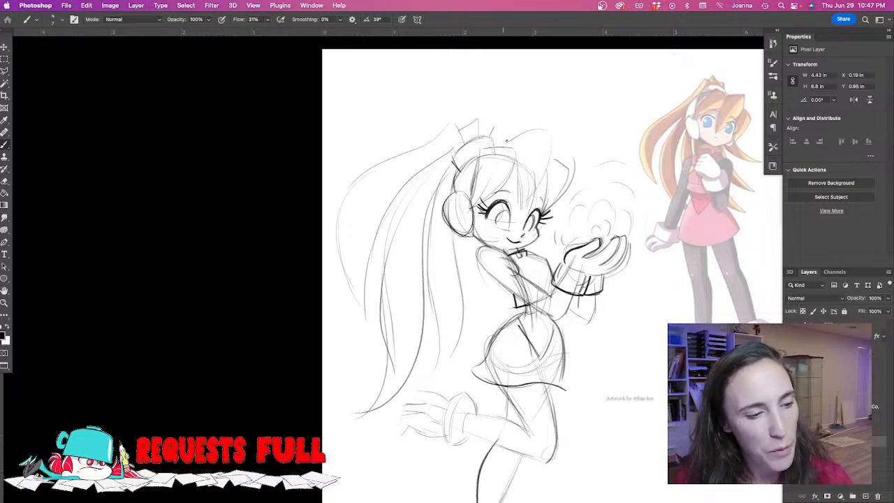
Outline the pointed bangs above the forehead and the headband with darker lines.
mouse_move(515, 149)
mouse_down()
mouse_move(514, 166)
mouse_move(528, 132)
mouse_move(540, 128)
mouse_up()
drag(540, 130, 531, 193)
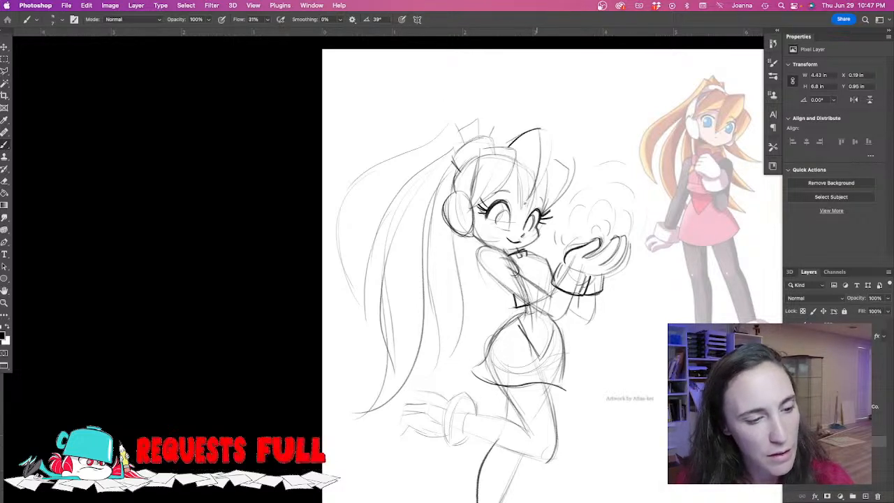
mouse_move(551, 134)
mouse_down()
mouse_move(534, 199)
mouse_move(551, 163)
mouse_move(523, 207)
mouse_move(544, 211)
mouse_up()
mouse_move(551, 155)
mouse_down()
mouse_move(557, 197)
mouse_move(544, 208)
mouse_up()
mouse_move(466, 160)
mouse_down()
mouse_move(509, 147)
mouse_move(481, 203)
mouse_move(470, 170)
mouse_move(527, 206)
mouse_up()
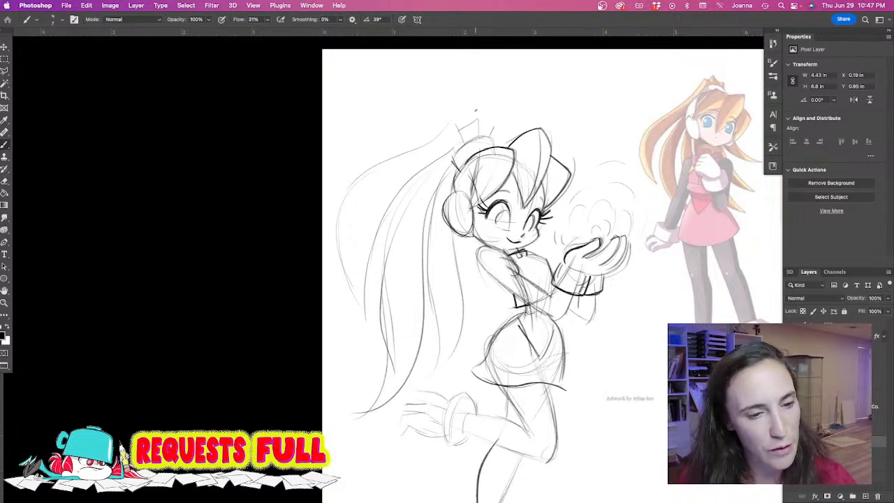
Outline the hair tie and the outer flowing strands of the ponytail with darker strokes.
mouse_move(478, 132)
mouse_down()
mouse_move(478, 117)
mouse_move(408, 149)
mouse_move(340, 240)
mouse_up()
drag(342, 196, 363, 310)
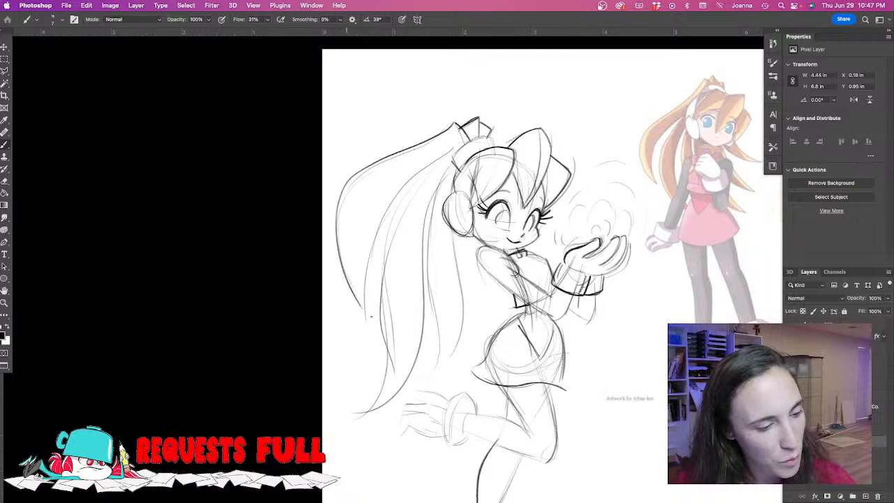
mouse_move(463, 139)
mouse_down()
mouse_move(432, 156)
mouse_move(349, 247)
mouse_up()
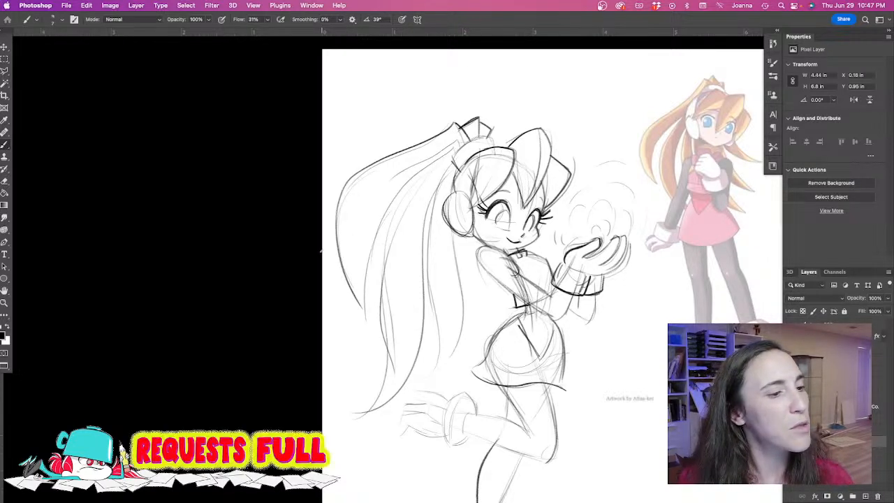
mouse_move(408, 167)
mouse_down()
mouse_move(383, 194)
mouse_move(363, 316)
mouse_up()
mouse_move(351, 287)
mouse_down()
mouse_move(364, 313)
mouse_move(407, 178)
mouse_move(454, 147)
mouse_up()
mouse_move(455, 161)
mouse_down()
mouse_move(480, 139)
mouse_move(493, 147)
mouse_up()
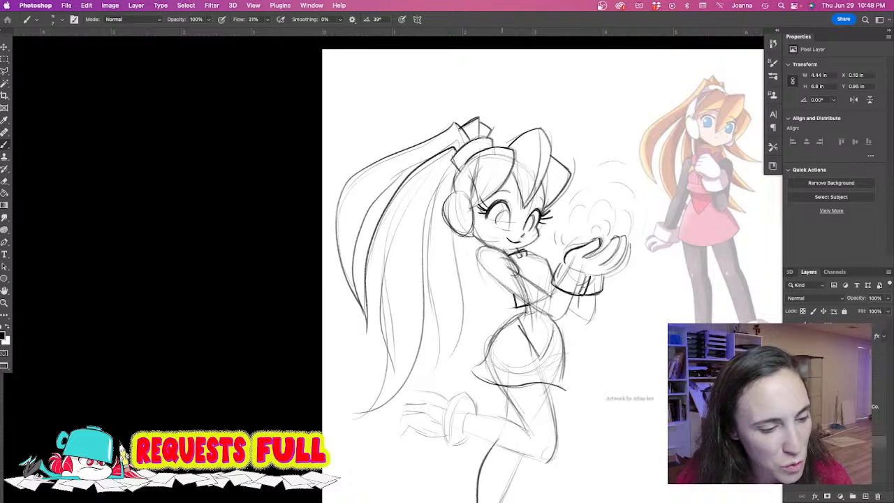
Define the bent arms, glove cuff and front side of the skirt with darker outlines.
mouse_move(512, 257)
mouse_down()
mouse_move(485, 250)
mouse_move(482, 263)
mouse_move(496, 255)
mouse_move(538, 307)
mouse_up()
mouse_move(506, 263)
mouse_down()
mouse_move(546, 295)
mouse_move(548, 315)
mouse_up()
mouse_move(597, 295)
mouse_down()
mouse_move(587, 320)
mouse_move(567, 320)
mouse_up()
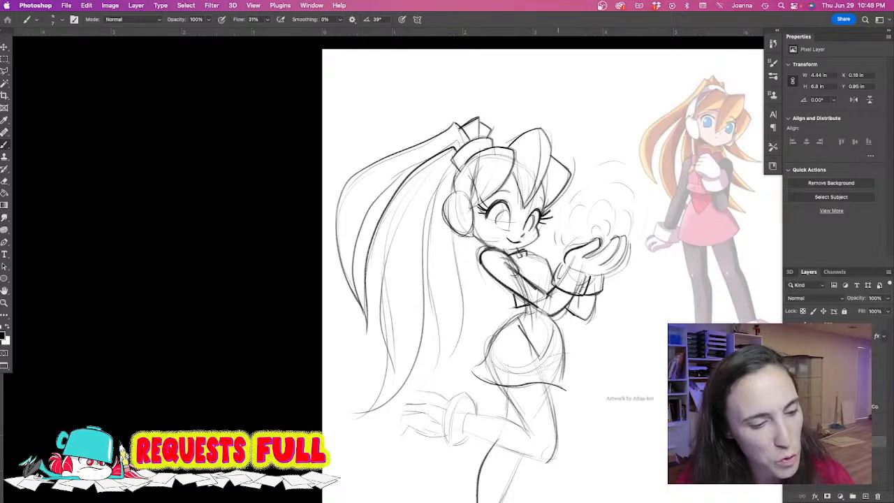
drag(563, 264, 588, 276)
mouse_move(566, 268)
mouse_down()
mouse_move(588, 276)
mouse_move(551, 284)
mouse_move(562, 386)
mouse_up()
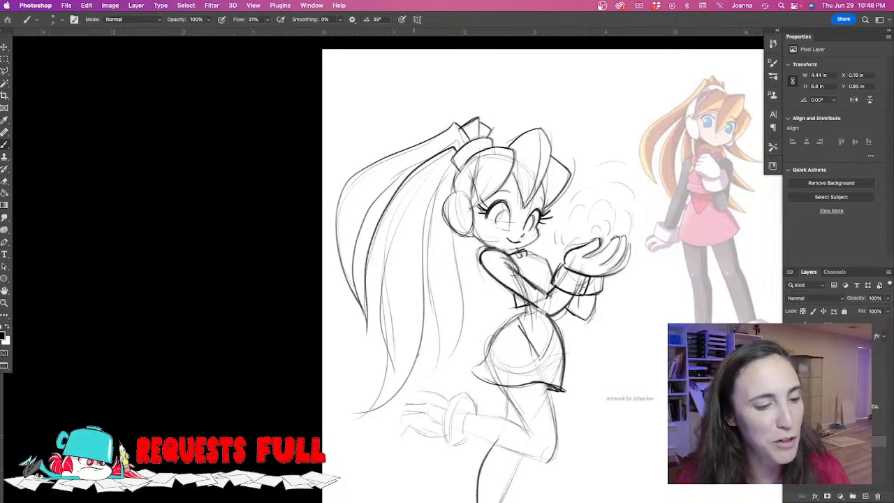
Outline the thigh, bent knee and raised lower leg, plus the front of the standing calf.
drag(441, 382, 473, 273)
drag(535, 278, 559, 323)
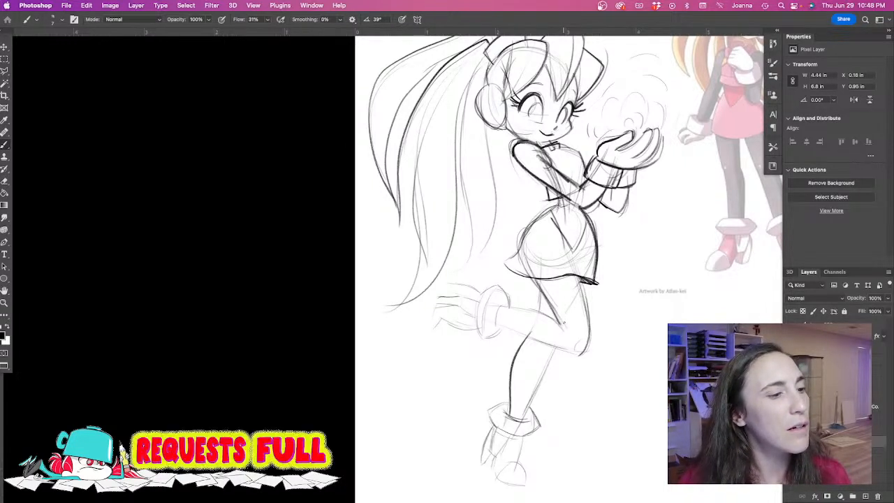
drag(582, 282, 579, 351)
drag(496, 305, 559, 325)
drag(494, 326, 581, 355)
drag(537, 287, 541, 311)
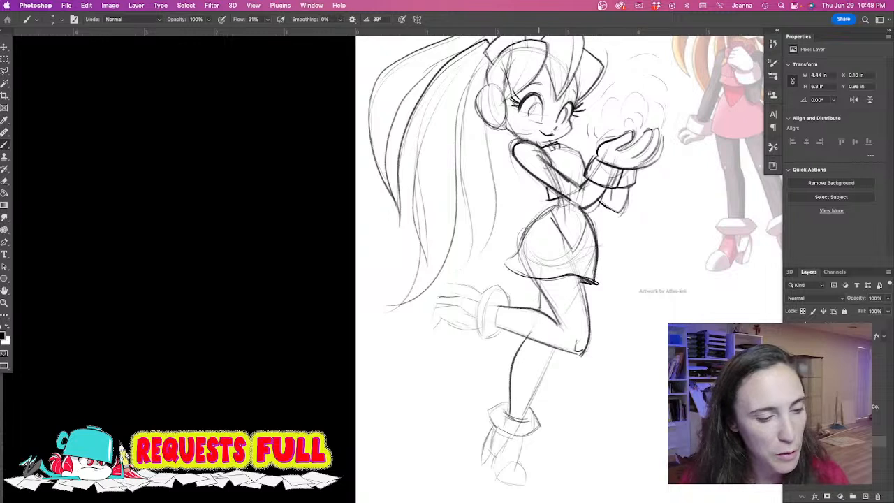
mouse_move(559, 345)
mouse_down()
mouse_move(518, 422)
mouse_move(511, 401)
mouse_up()
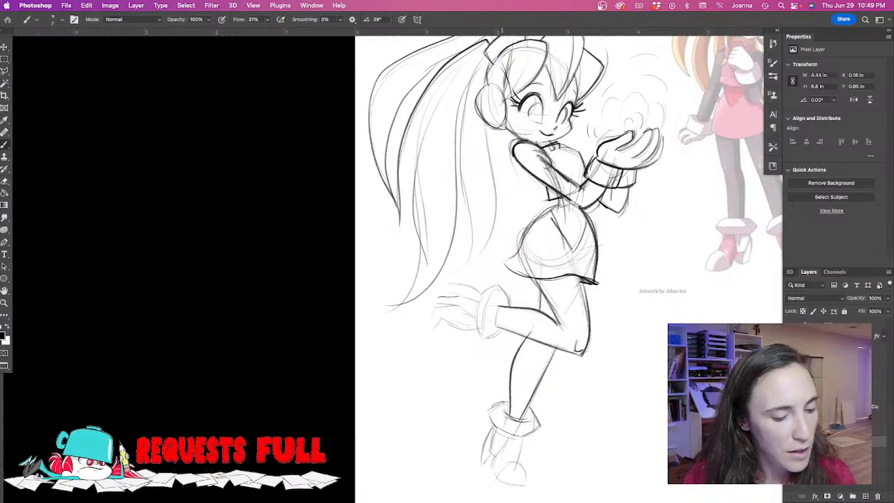
Darken both boot cuffs and outline the heel and toe of the standing foot's shoe.
mouse_move(509, 401)
mouse_down()
mouse_move(489, 412)
mouse_move(516, 427)
mouse_move(538, 426)
mouse_move(487, 432)
mouse_move(482, 463)
mouse_move(491, 454)
mouse_move(524, 461)
mouse_move(525, 487)
mouse_move(503, 468)
mouse_move(492, 471)
mouse_move(515, 480)
mouse_up()
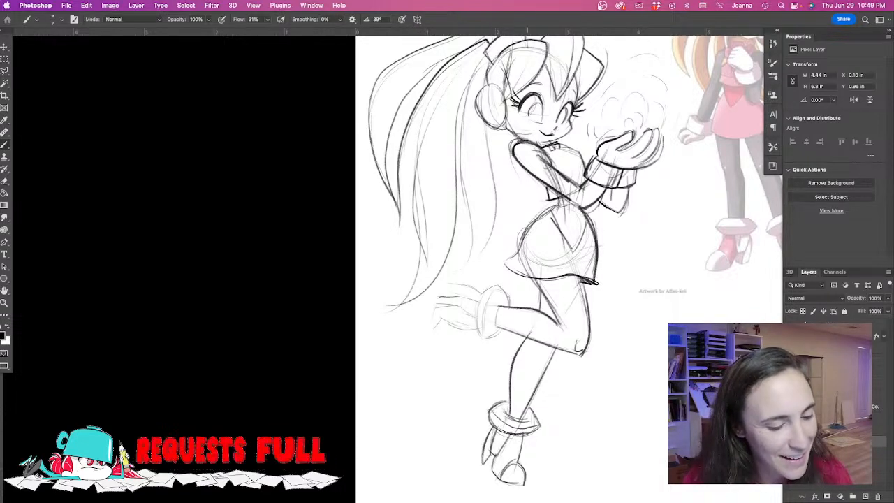
mouse_move(484, 293)
mouse_down()
mouse_move(494, 287)
mouse_move(509, 305)
mouse_move(487, 337)
mouse_move(500, 331)
mouse_move(367, 344)
mouse_move(401, 311)
mouse_up()
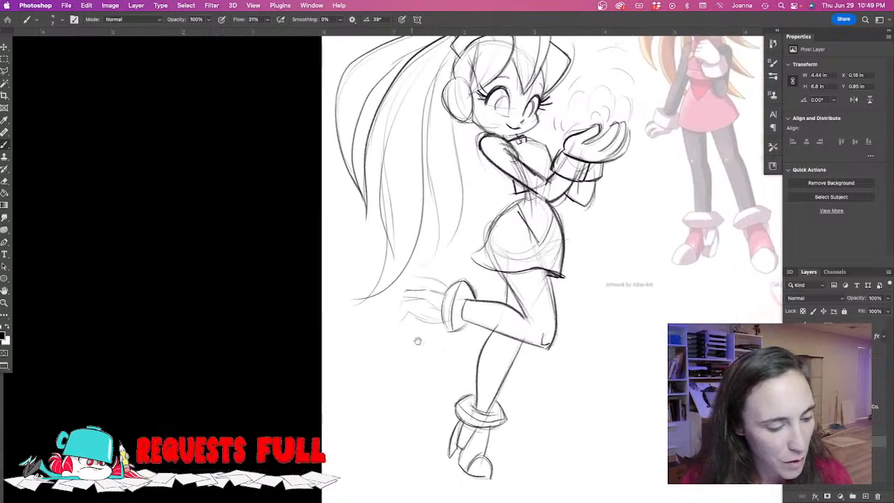
mouse_move(449, 429)
mouse_down()
mouse_move(443, 454)
mouse_move(455, 450)
mouse_move(482, 472)
mouse_move(486, 457)
mouse_up()
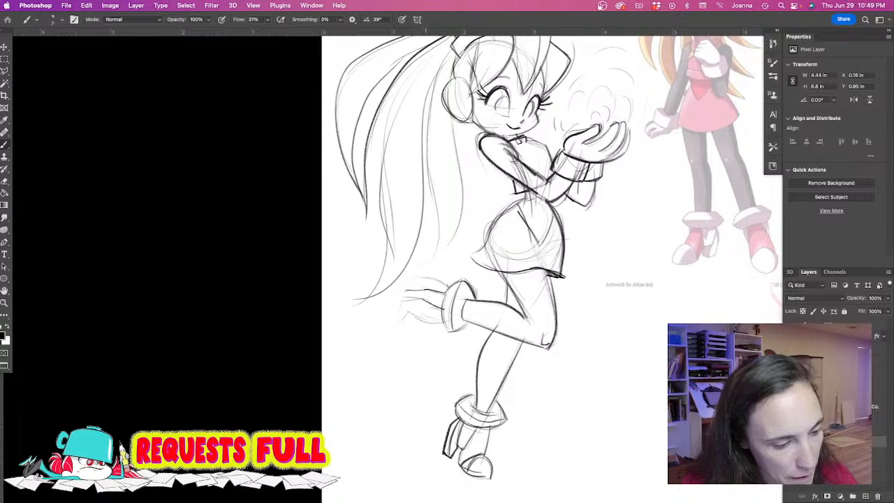
Draw the heel, sole and rounded toe of the raised foot's shoe with darker lines.
drag(424, 291, 423, 301)
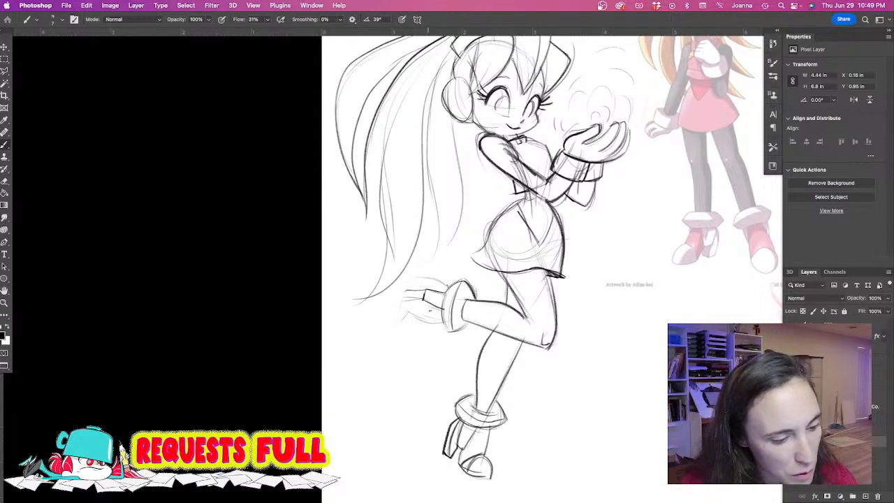
mouse_move(421, 322)
mouse_down()
mouse_move(440, 323)
mouse_move(418, 301)
mouse_move(416, 319)
mouse_up()
drag(426, 323, 397, 334)
drag(420, 304, 397, 332)
mouse_move(411, 306)
mouse_down()
mouse_move(399, 333)
mouse_move(437, 280)
mouse_move(418, 280)
mouse_move(452, 286)
mouse_move(414, 289)
mouse_move(404, 326)
mouse_up()
Redraw the skirt's outer contour from the waist to the flared hem with a bold line.
drag(380, 298, 366, 400)
scroll(364, 384, down, 1)
drag(347, 367, 399, 264)
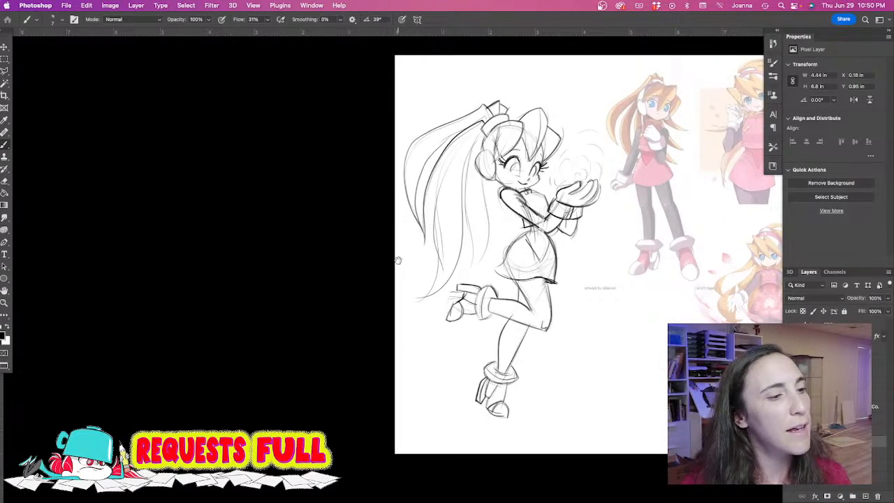
super+click(559, 170)
drag(445, 247, 425, 260)
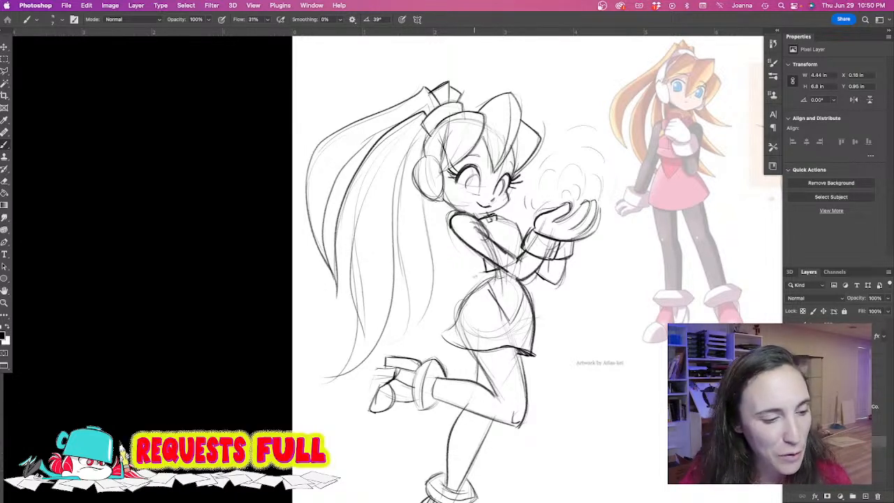
mouse_move(498, 271)
mouse_down()
mouse_move(443, 334)
mouse_move(487, 351)
mouse_move(535, 354)
mouse_up()
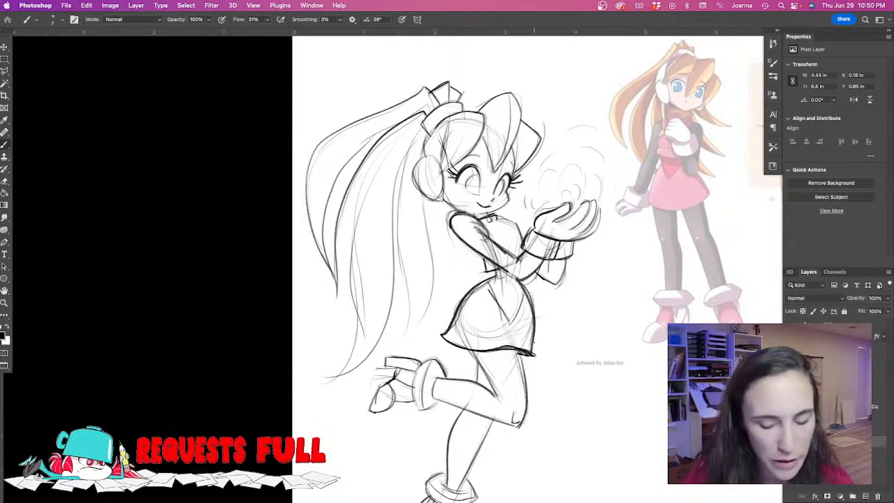
Erase the round hip construction lines inside the skirt with an enlarged eraser.
key(e)
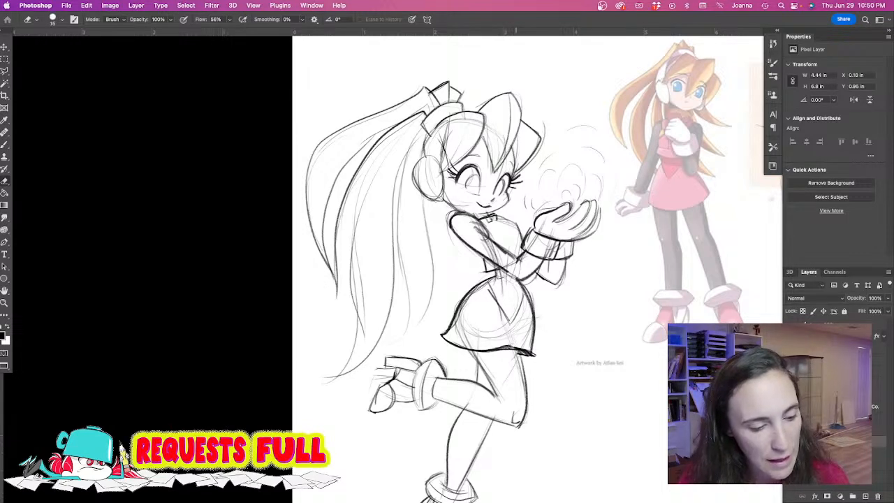
key(])
key(])
key(])
drag(504, 330, 462, 331)
mouse_move(525, 320)
mouse_down()
mouse_move(531, 345)
mouse_move(528, 326)
mouse_up()
Strengthen the skirt's side, the V-shaped waist panel and the thigh lines below the hem.
key(b)
drag(520, 280, 537, 358)
mouse_move(488, 280)
mouse_down()
mouse_move(441, 336)
mouse_move(498, 396)
mouse_up()
drag(521, 355, 522, 425)
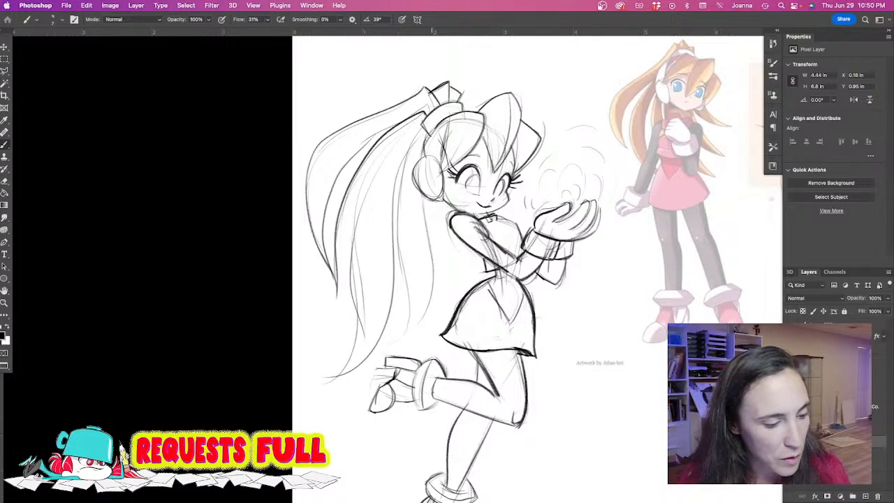
Thicken the underside of the raised leg and both contours of the standing calf down to the ankle.
drag(432, 395, 515, 424)
mouse_move(476, 361)
mouse_down()
mouse_move(478, 385)
mouse_move(447, 456)
mouse_up()
drag(461, 412, 441, 489)
drag(494, 419, 465, 478)
drag(464, 476, 458, 487)
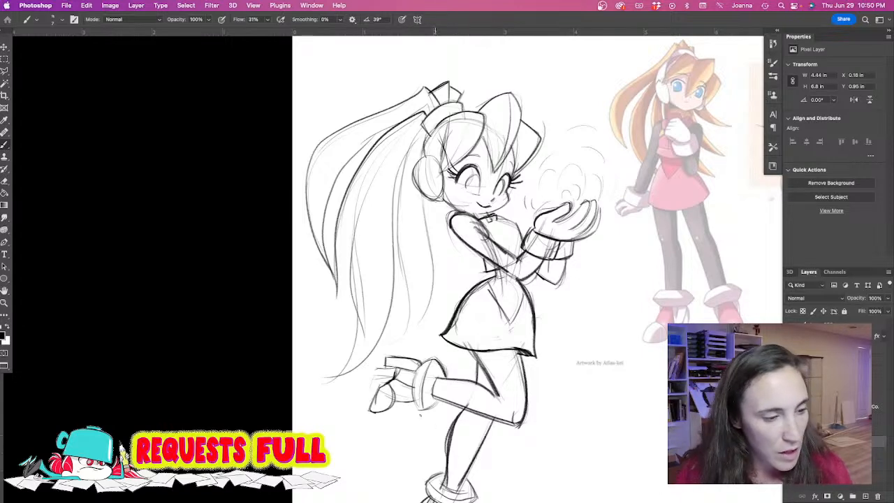
Select the standing foot with its boot cuff using the Polygonal Lasso and rotate it slightly counterclockwise, then deselect.
alt+click(395, 396)
mouse_move(362, 398)
mouse_down()
mouse_move(393, 333)
mouse_move(362, 342)
mouse_up()
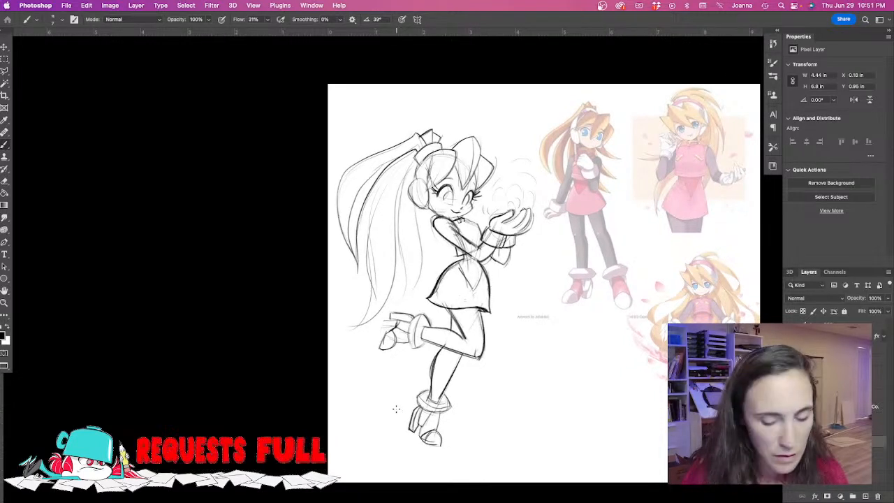
key(l)
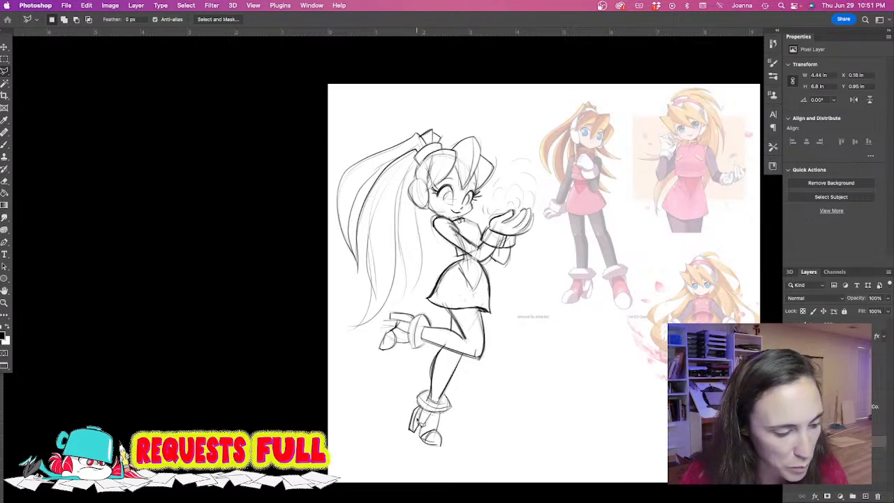
key(b)
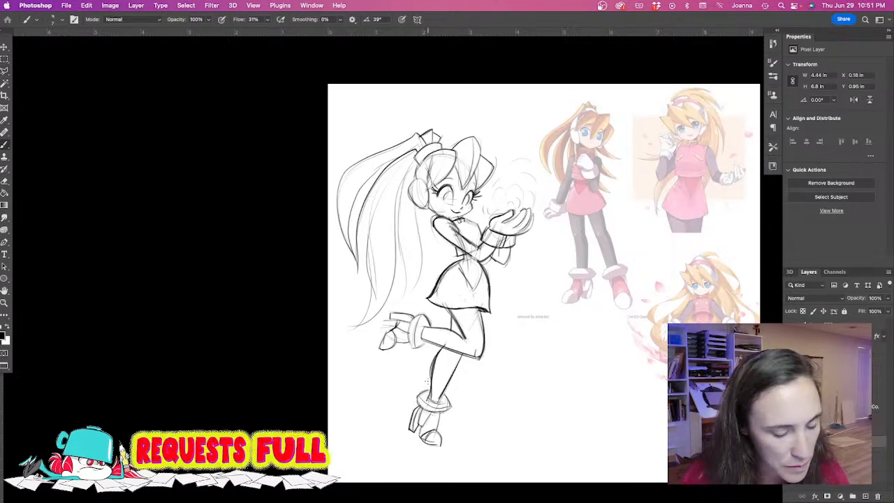
key(l)
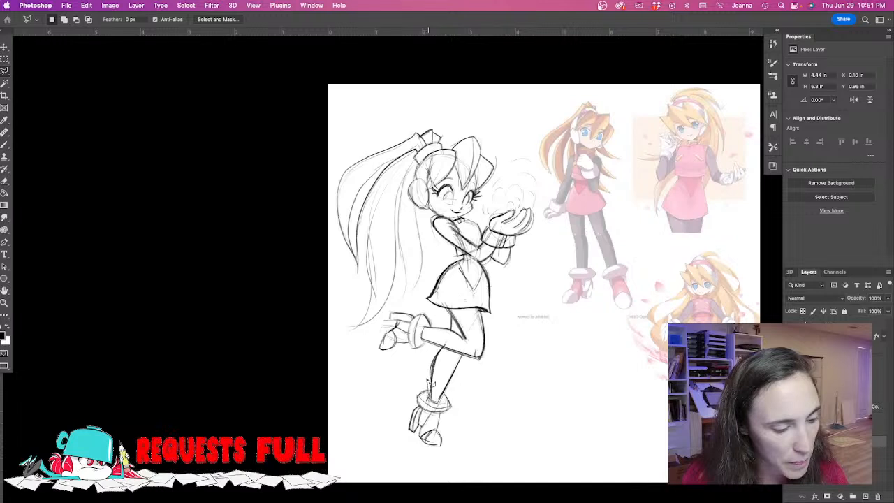
click(429, 381)
click(412, 383)
click(386, 420)
click(406, 457)
click(451, 456)
click(462, 389)
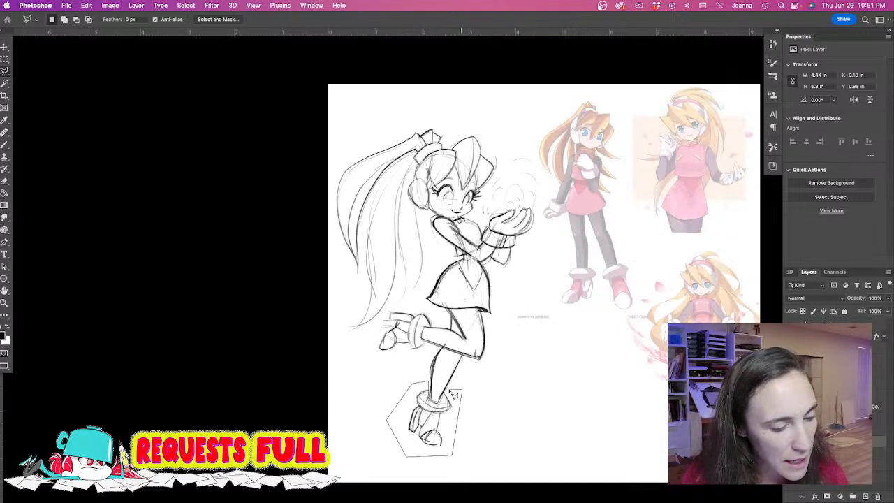
click(411, 384)
key(ctrl+t)
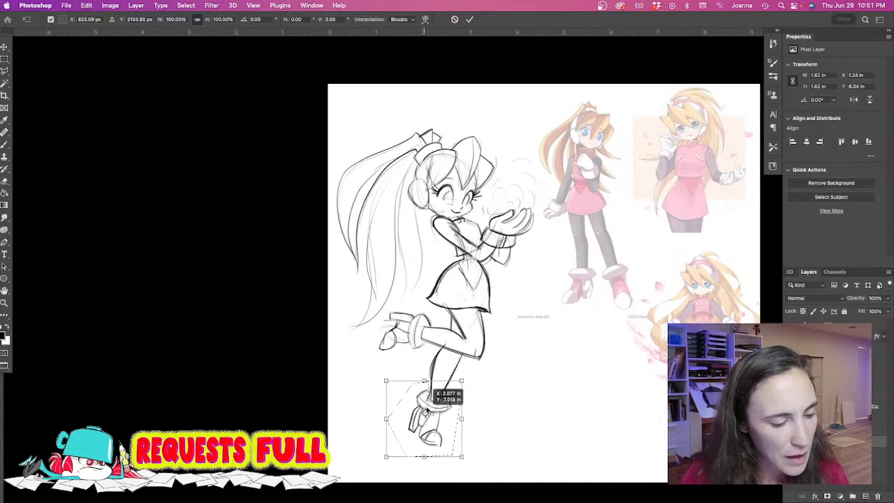
drag(389, 376, 382, 383)
key(Return)
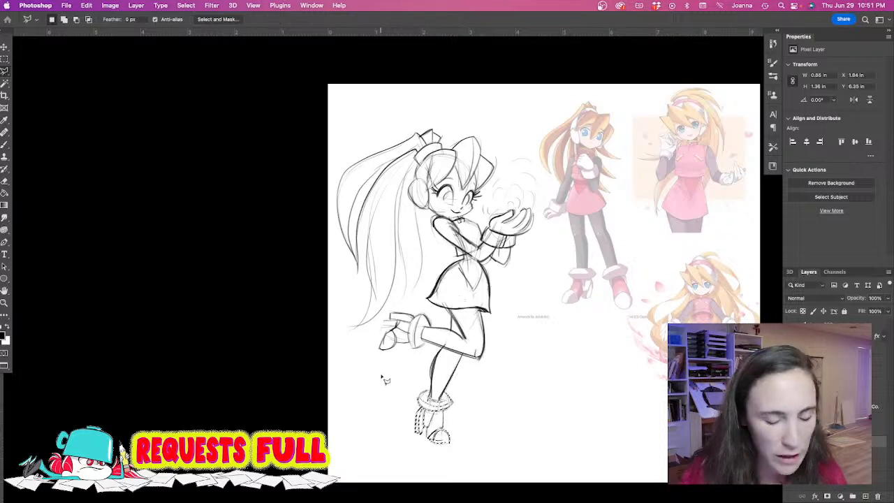
key(ctrl+d)
key(ctrl+d)
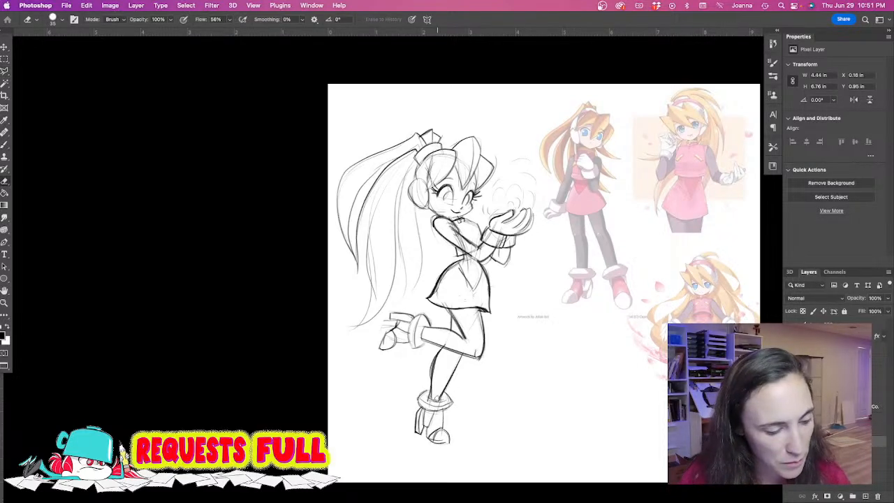
Erase the overlapping lines around the standing ankle's boot cuff and redraw the calf and cuff contours.
mouse_move(429, 402)
mouse_down()
mouse_move(448, 404)
mouse_move(421, 396)
mouse_move(427, 375)
mouse_move(448, 378)
mouse_move(461, 359)
mouse_move(442, 398)
mouse_up()
key(b)
mouse_move(453, 356)
mouse_down()
mouse_move(458, 373)
mouse_move(413, 403)
mouse_move(447, 412)
mouse_move(426, 399)
mouse_move(443, 399)
mouse_move(437, 412)
mouse_move(448, 401)
mouse_move(418, 404)
mouse_up()
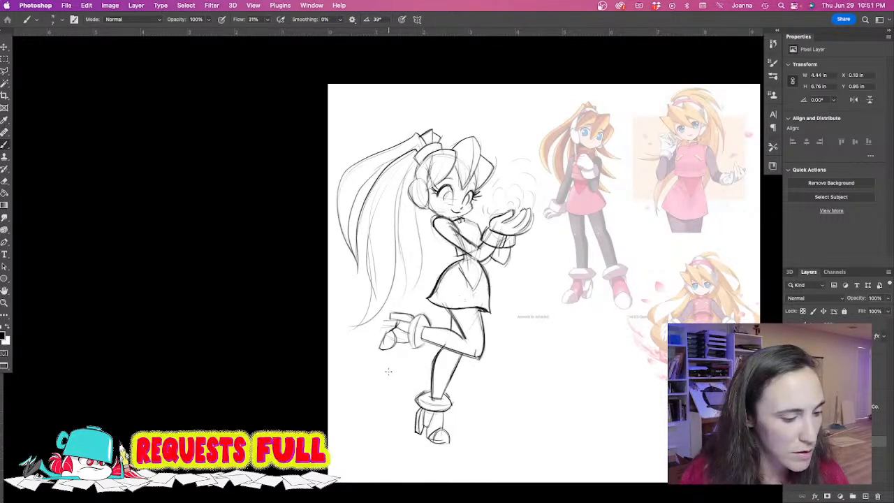
Lasso the standing foot with its boot cuff, rotate it about 5° counterclockwise, fine-tune its angle and position, and deselect.
key(l)
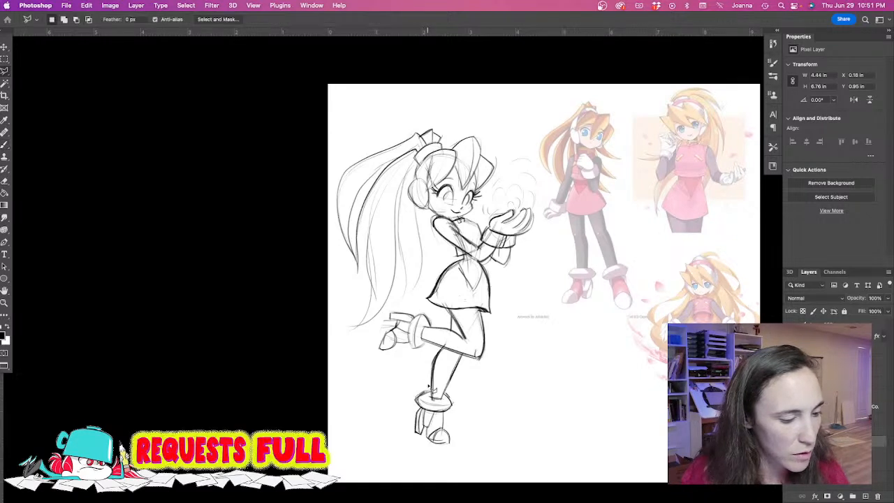
click(4, 71)
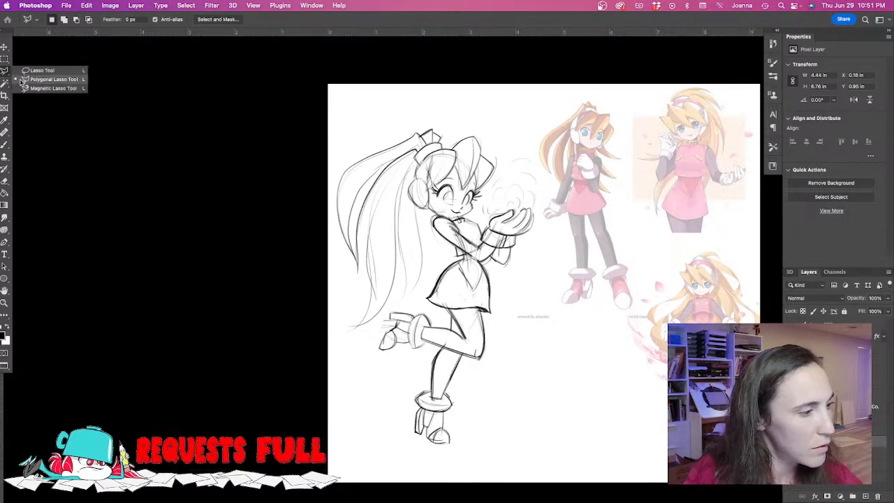
click(62, 88)
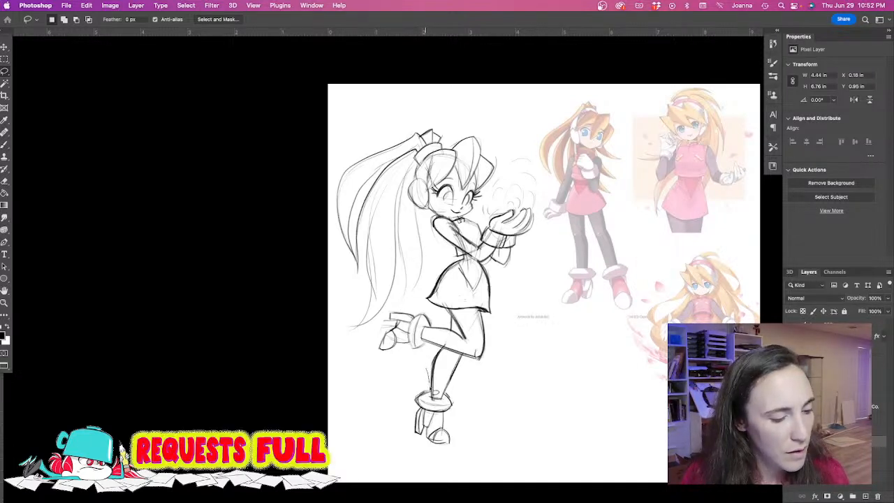
mouse_move(427, 380)
mouse_down()
mouse_move(436, 398)
mouse_move(458, 402)
mouse_move(411, 390)
mouse_move(412, 380)
mouse_move(384, 365)
mouse_up()
key(super+t)
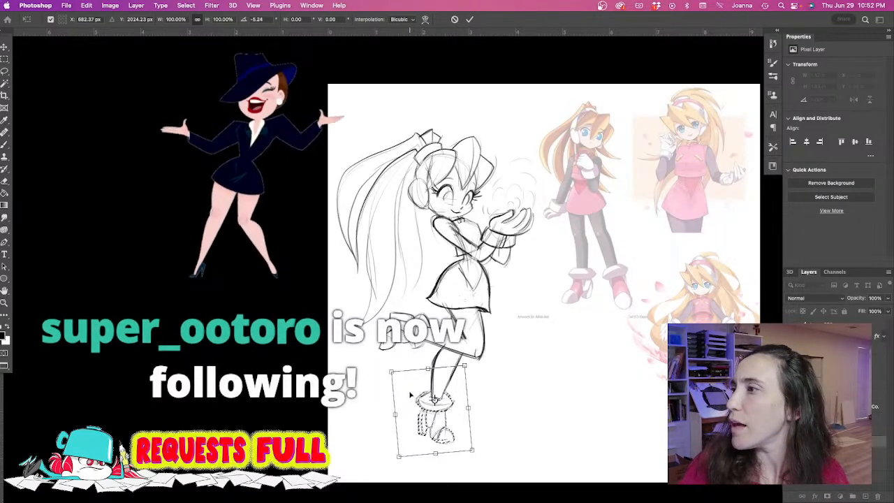
key(Return)
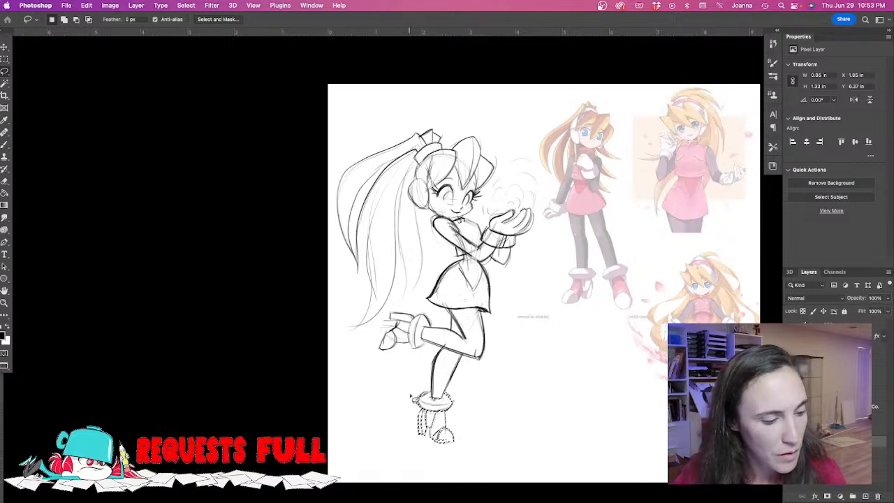
key(super+t)
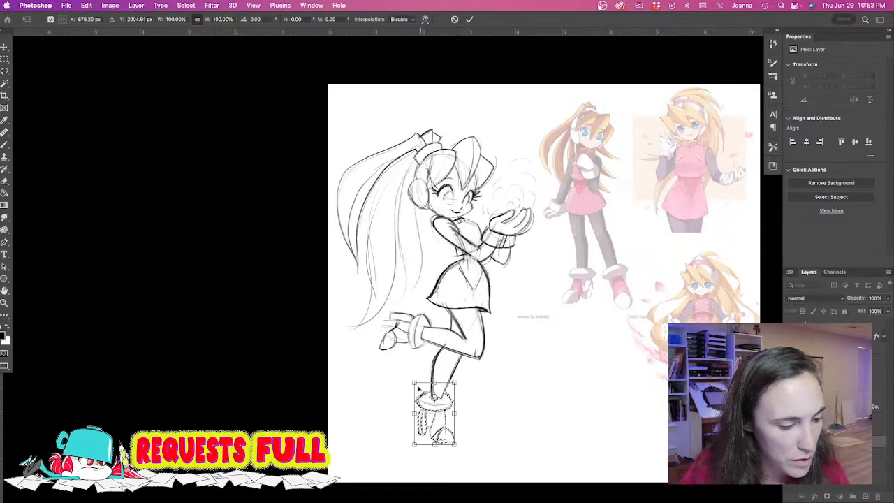
key(Return)
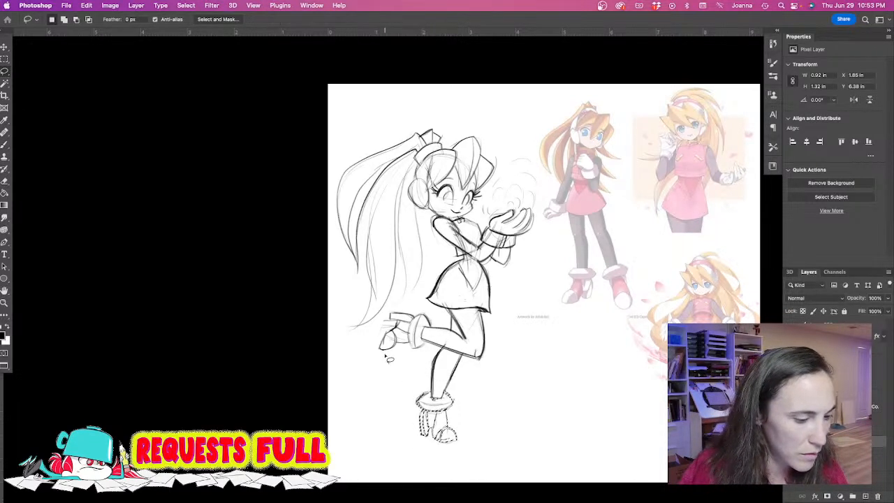
key(super+d)
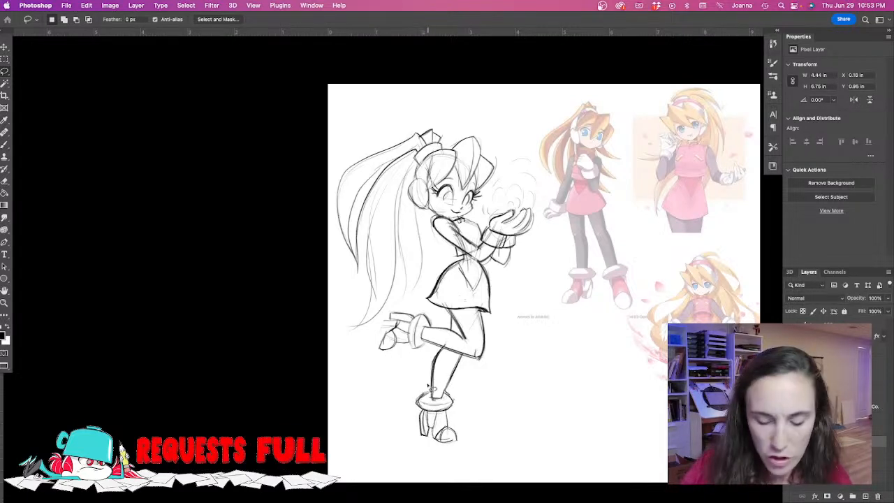
Strengthen the pink-dressed girl's collar, chest and headband contours and the diagonal of the skirt's V-shaped panel.
key(e)
key(b)
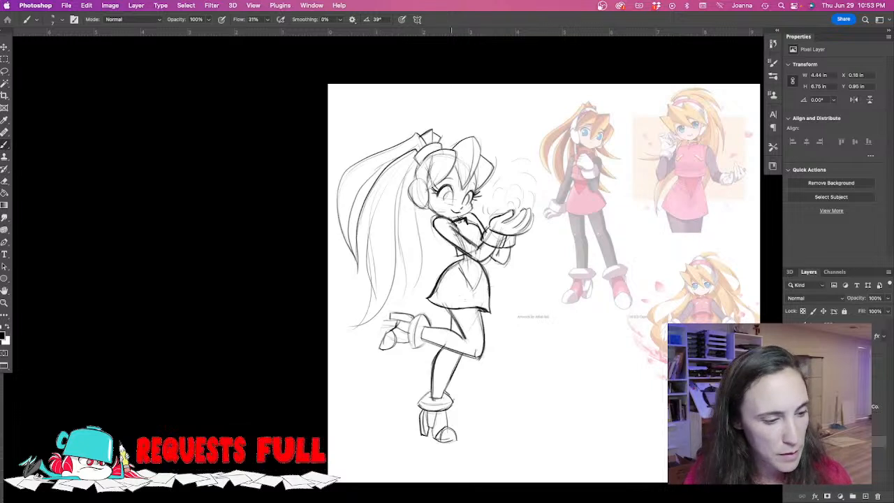
drag(458, 268, 480, 297)
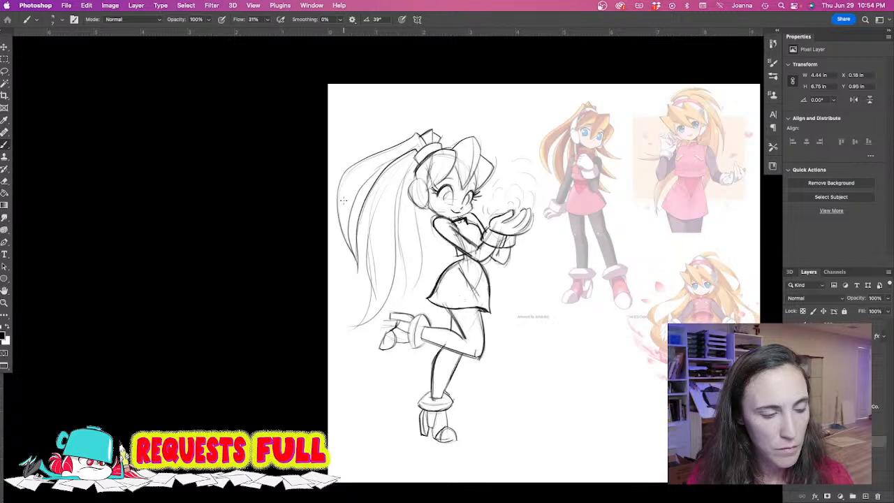
Hide the pink-dressed girl's layer group to work on the purple-haired girl's reference images underneath.
click(831, 429)
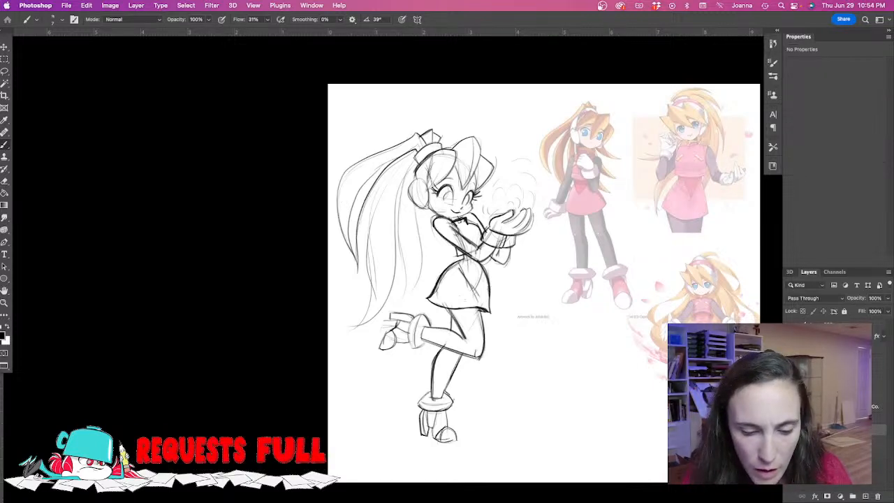
click(790, 430)
click(832, 453)
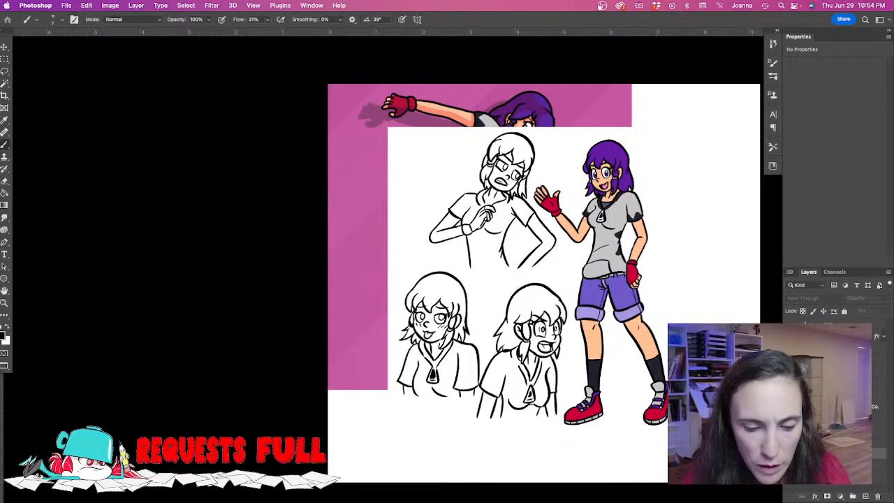
Scale the purple-haired girl's character sheet to about 77% and move it to the canvas's lower-right corner.
key(ctrl+t)
drag(388, 128, 459, 199)
drag(513, 318, 578, 364)
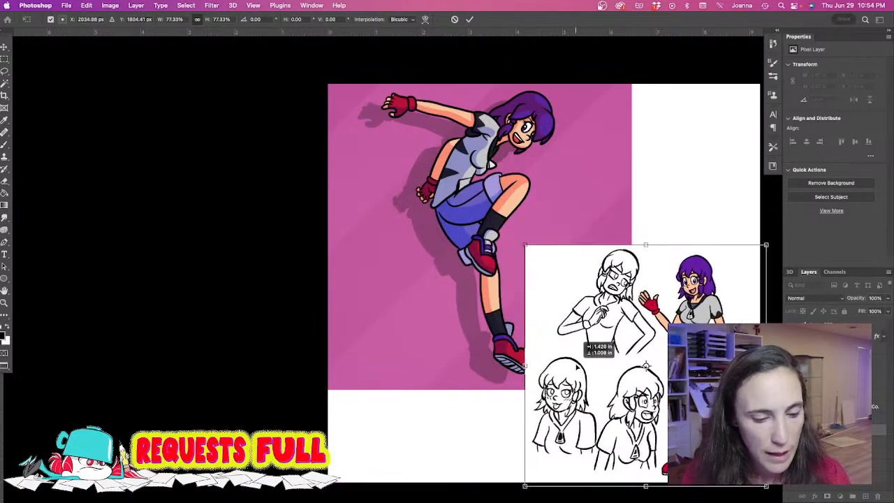
key(Return)
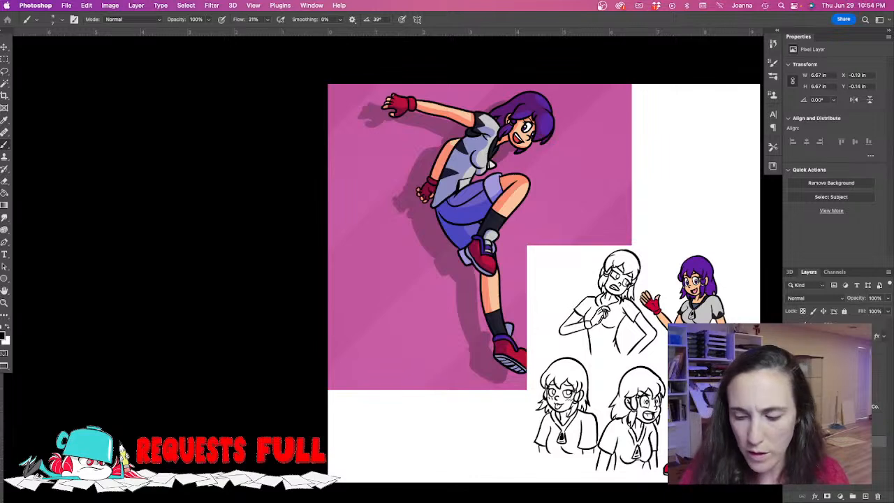
Shrink the pink-background jumping reference to 4.3 in square and place it in the canvas's upper-right corner.
key(ctrl+t)
drag(631, 389, 523, 273)
mouse_move(383, 246)
mouse_down()
mouse_move(597, 239)
mouse_move(621, 264)
mouse_up()
key(Return)
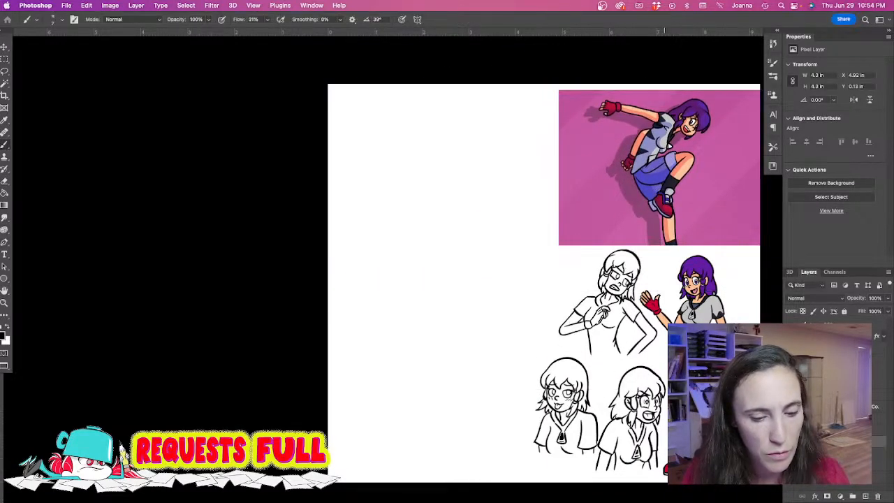
Scale the character sheet down to 4.39 in square so it sits below the pink-background reference.
click(838, 429)
key(super+t)
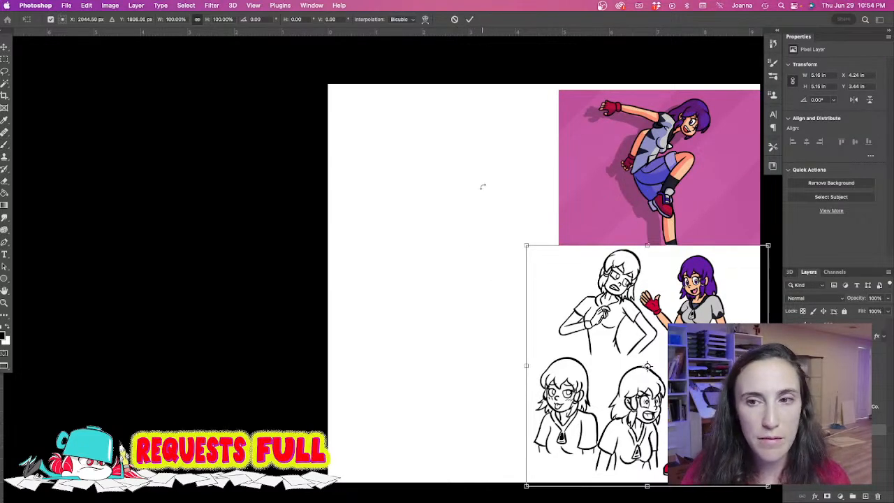
drag(526, 245, 563, 283)
key(Return)
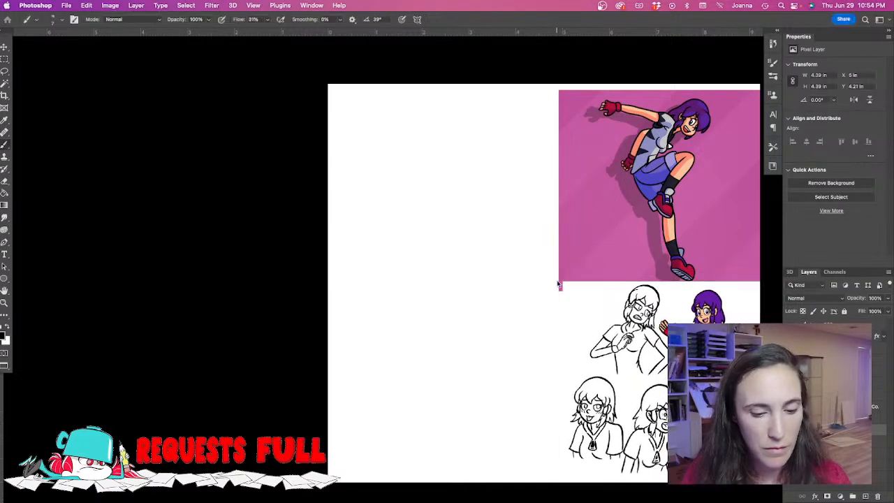
Add a new layer and sketch a head circle with the cheek and jaw line on the blank area beside the references.
click(865, 496)
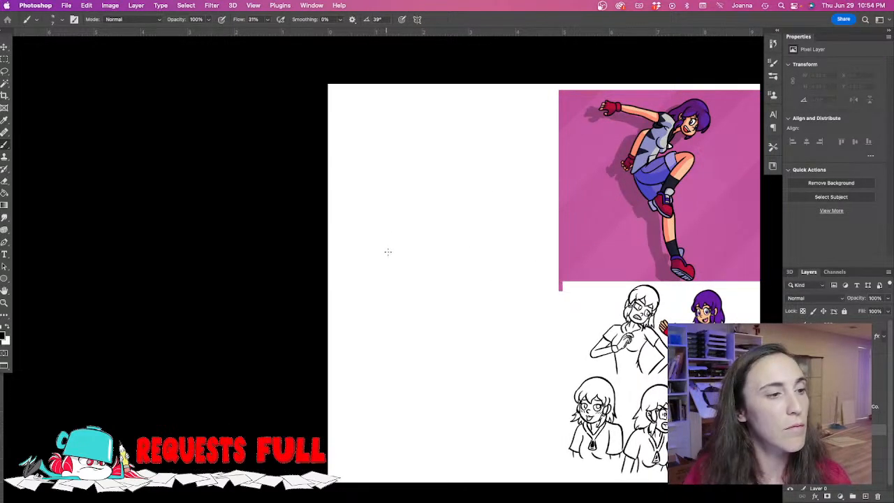
drag(391, 273, 398, 257)
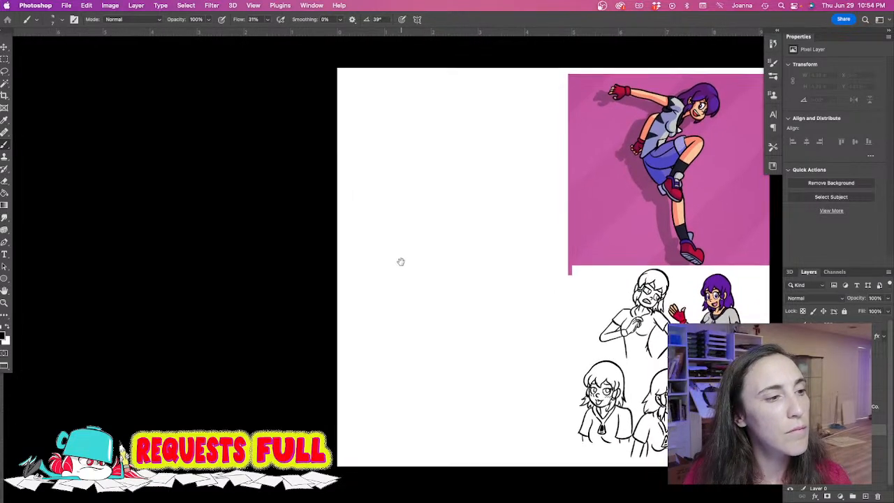
mouse_move(474, 131)
mouse_down()
mouse_move(486, 134)
mouse_move(443, 174)
mouse_move(440, 162)
mouse_up()
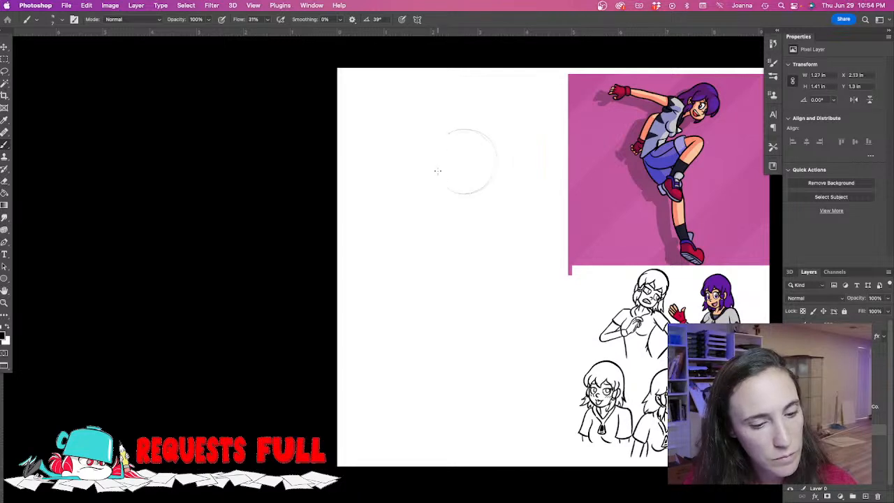
mouse_move(498, 151)
mouse_down()
mouse_move(490, 188)
mouse_move(470, 200)
mouse_move(446, 187)
mouse_move(489, 188)
mouse_up()
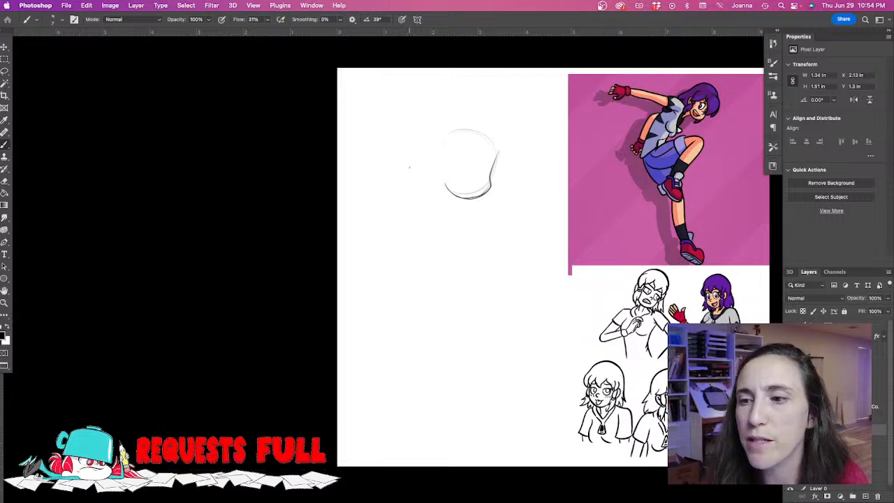
key(Tab)
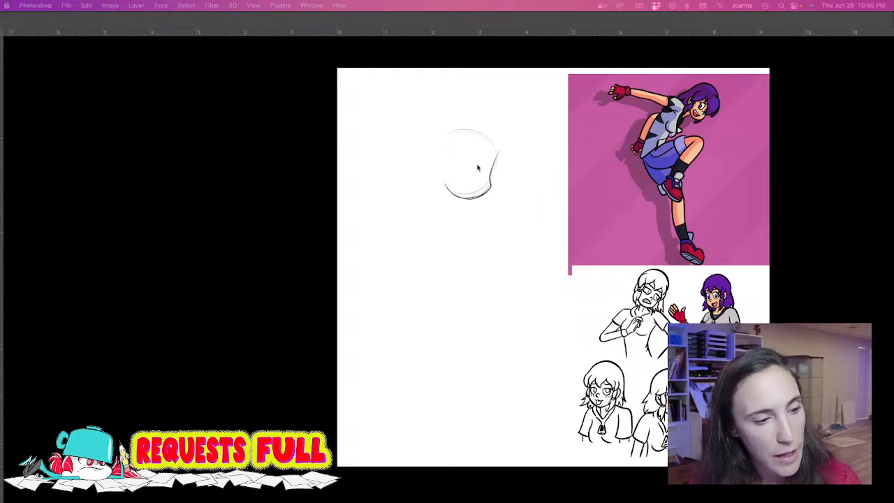
key(Tab)
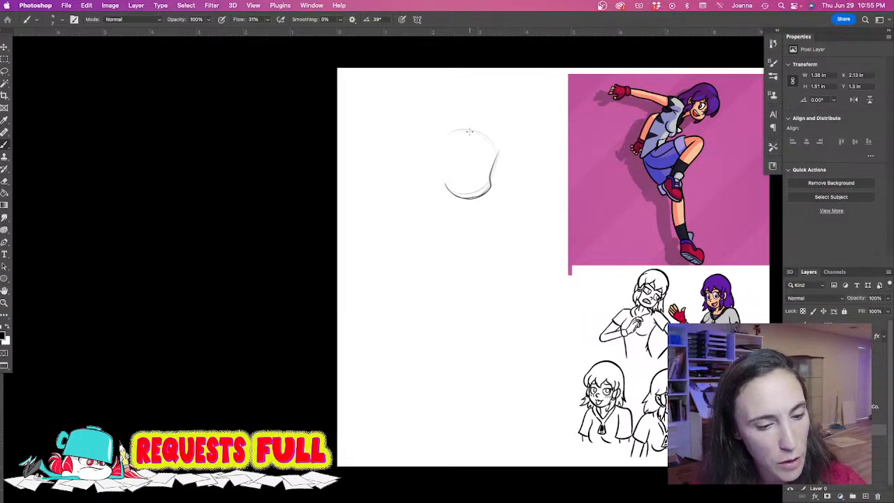
Sketch the bangs and rounded hair outline on the head, with the eyes, lashes, nose and small smile.
mouse_move(476, 131)
mouse_down()
mouse_move(499, 145)
mouse_move(445, 130)
mouse_move(477, 124)
mouse_move(480, 166)
mouse_move(473, 152)
mouse_move(475, 160)
mouse_move(497, 149)
mouse_move(493, 129)
mouse_move(507, 155)
mouse_move(510, 147)
mouse_move(498, 168)
mouse_move(500, 127)
mouse_move(440, 148)
mouse_move(445, 160)
mouse_move(453, 122)
mouse_move(486, 132)
mouse_up()
mouse_move(478, 113)
mouse_down()
mouse_move(449, 116)
mouse_move(426, 143)
mouse_move(434, 168)
mouse_up()
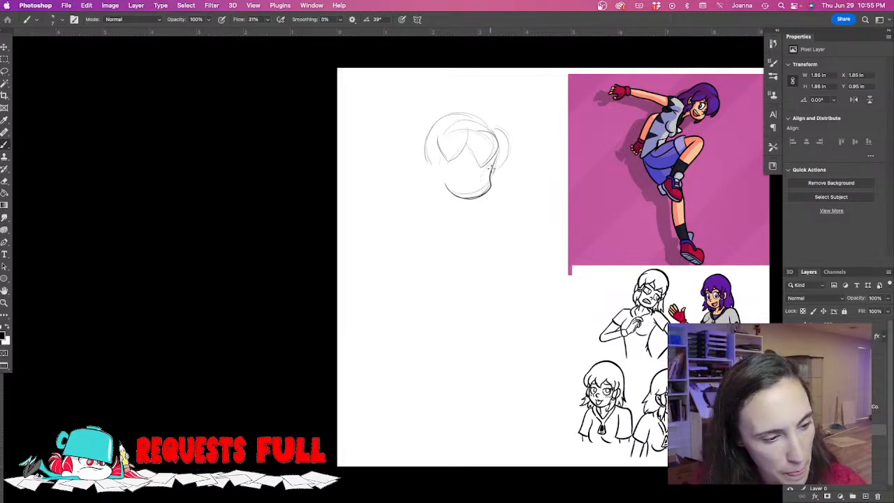
mouse_move(459, 173)
mouse_down()
mouse_move(466, 182)
mouse_move(498, 174)
mouse_move(455, 172)
mouse_up()
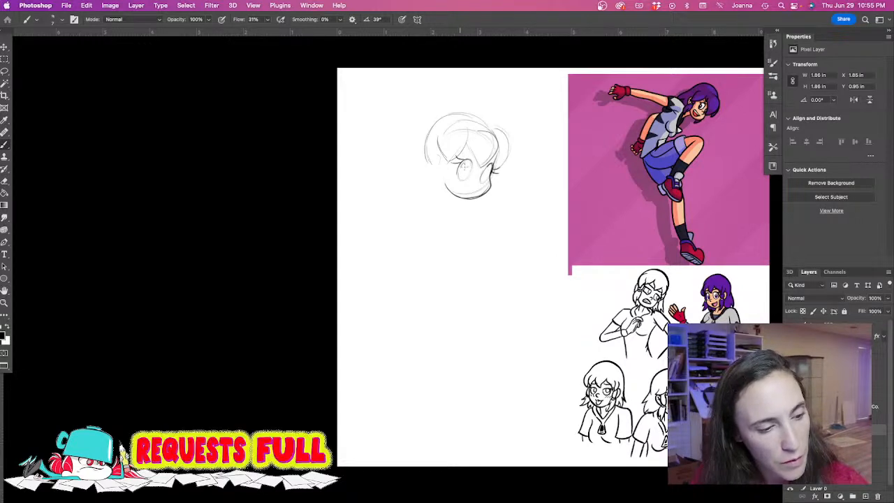
drag(480, 187, 465, 184)
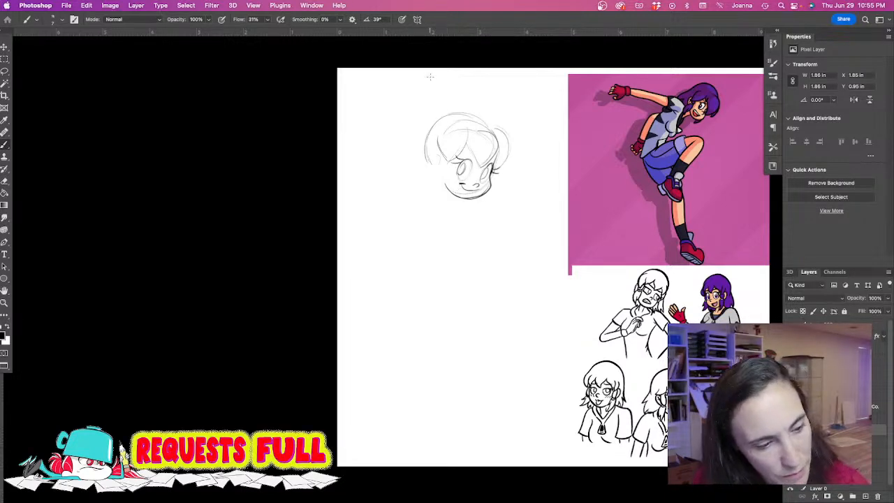
Sketch the hair flicking out behind the head, and the neck, shoulders and curved torso down to the hips.
mouse_move(424, 141)
mouse_down()
mouse_move(421, 163)
mouse_move(402, 171)
mouse_move(398, 191)
mouse_move(413, 188)
mouse_move(436, 215)
mouse_up()
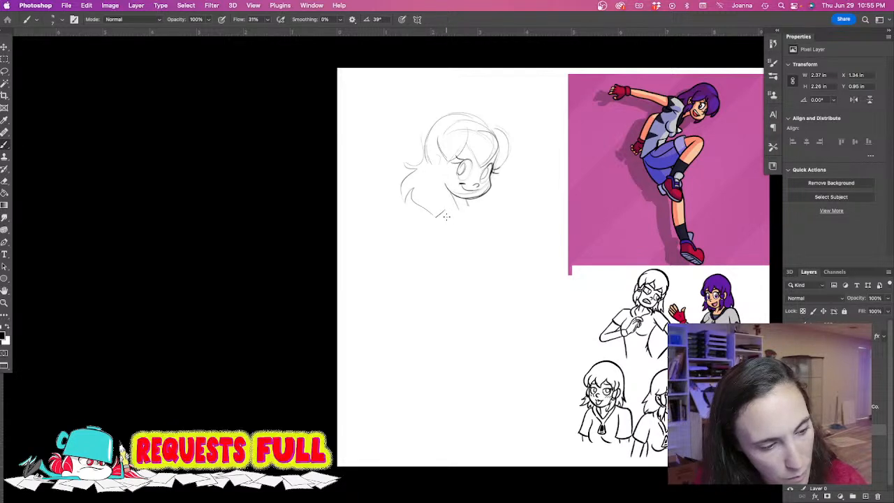
mouse_move(467, 199)
mouse_down()
mouse_move(470, 206)
mouse_move(459, 208)
mouse_move(479, 202)
mouse_move(497, 211)
mouse_up()
mouse_move(442, 214)
mouse_down()
mouse_move(445, 232)
mouse_move(476, 263)
mouse_up()
mouse_move(485, 217)
mouse_down()
mouse_move(498, 225)
mouse_move(493, 236)
mouse_move(504, 264)
mouse_up()
mouse_move(452, 230)
mouse_down()
mouse_move(470, 261)
mouse_move(506, 263)
mouse_move(469, 285)
mouse_move(492, 300)
mouse_move(508, 258)
mouse_up()
Sketch the inner and outer contours of both standing legs, spread apart from the hips down to the ankles.
drag(521, 289, 518, 353)
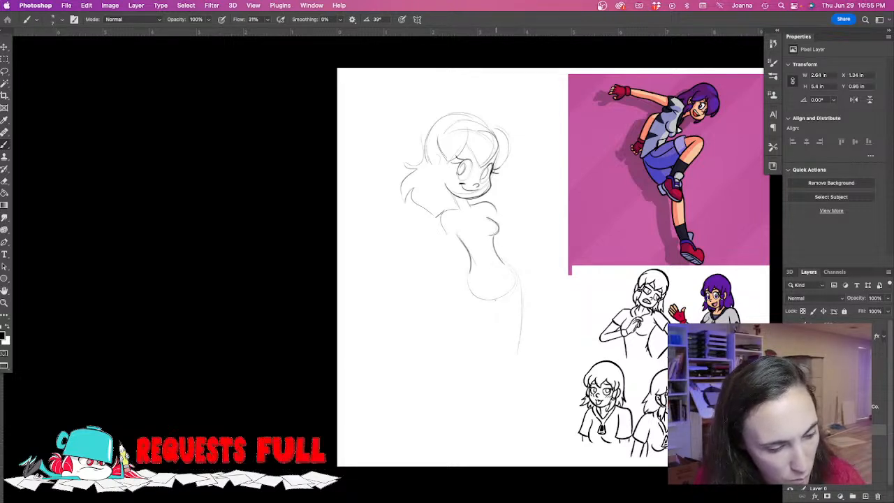
drag(494, 315, 497, 433)
mouse_move(517, 355)
mouse_down()
mouse_move(510, 407)
mouse_move(514, 435)
mouse_up()
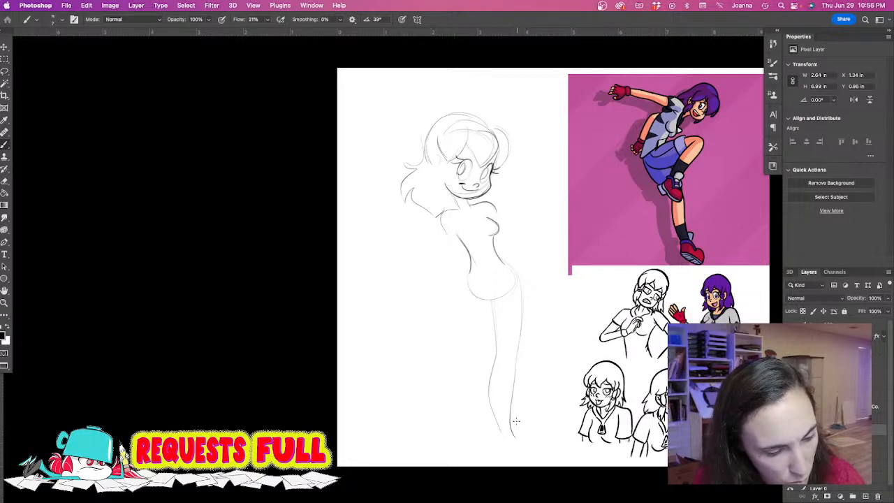
drag(458, 292, 448, 324)
mouse_move(470, 268)
mouse_down()
mouse_move(449, 345)
mouse_move(469, 348)
mouse_up()
drag(454, 293, 425, 423)
drag(457, 379, 425, 438)
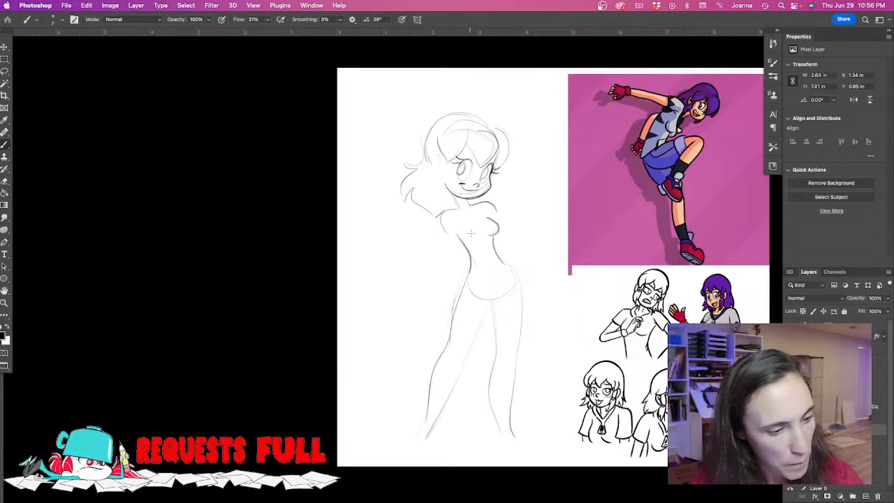
Draw the shirt's V-neckline and the shorts' waistband, centre seam and hem cuffs across both thighs.
drag(476, 205, 477, 219)
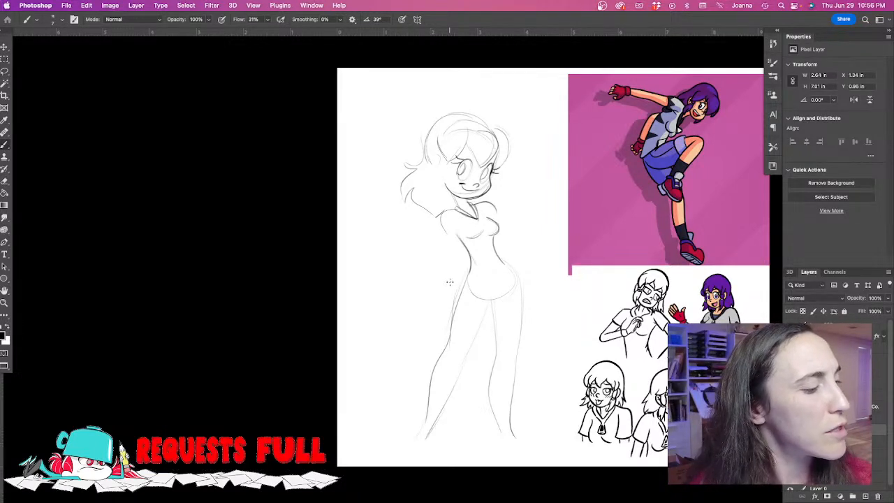
mouse_move(435, 289)
mouse_down()
mouse_move(469, 248)
mouse_move(514, 245)
mouse_move(531, 228)
mouse_move(540, 242)
mouse_move(531, 239)
mouse_move(546, 237)
mouse_move(522, 250)
mouse_move(549, 235)
mouse_move(494, 244)
mouse_up()
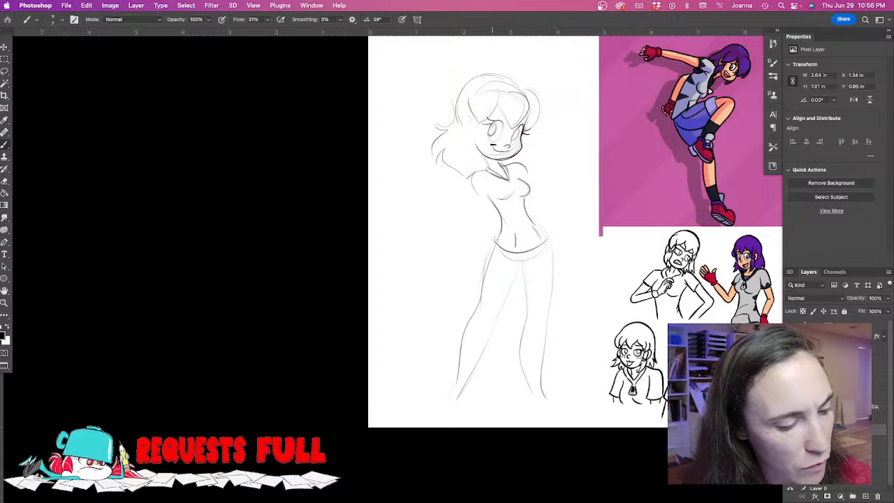
mouse_move(527, 302)
mouse_down()
mouse_move(554, 301)
mouse_move(553, 311)
mouse_move(525, 312)
mouse_up()
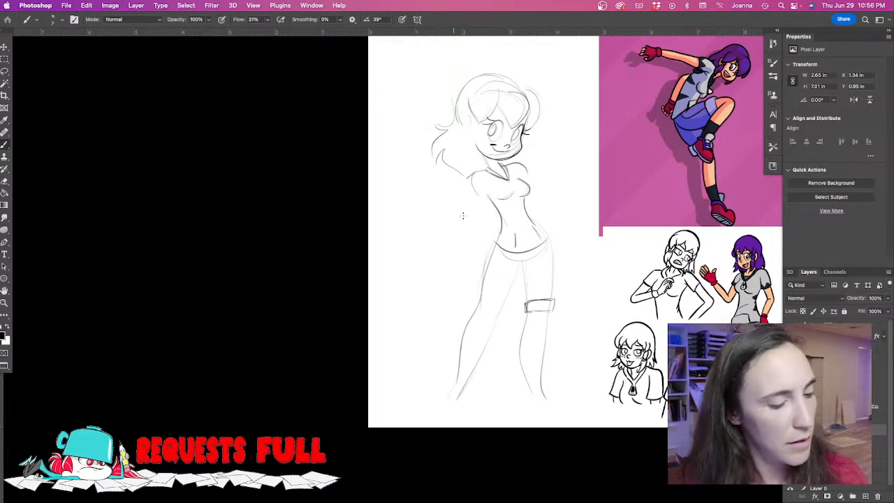
drag(508, 299, 478, 306)
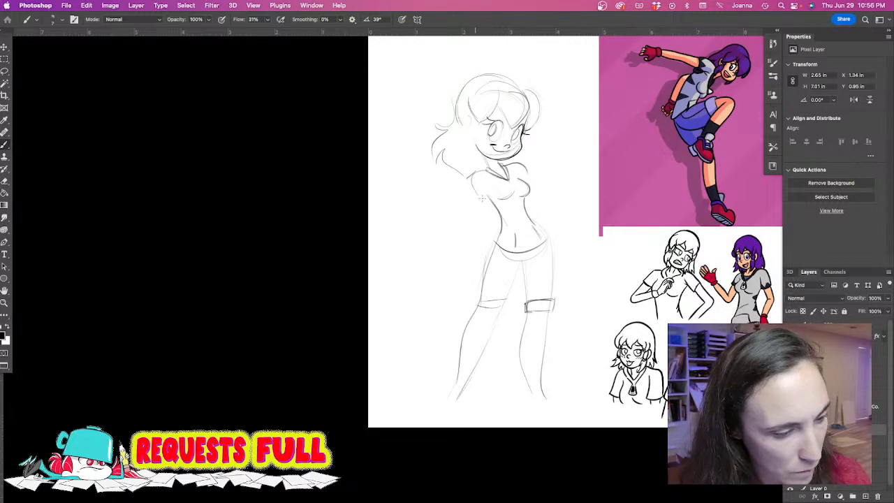
Sketch both arms folded across the chest, with the sleeve hem and its stripes on the upper arm.
mouse_move(513, 223)
mouse_down()
mouse_move(540, 207)
mouse_move(535, 202)
mouse_up()
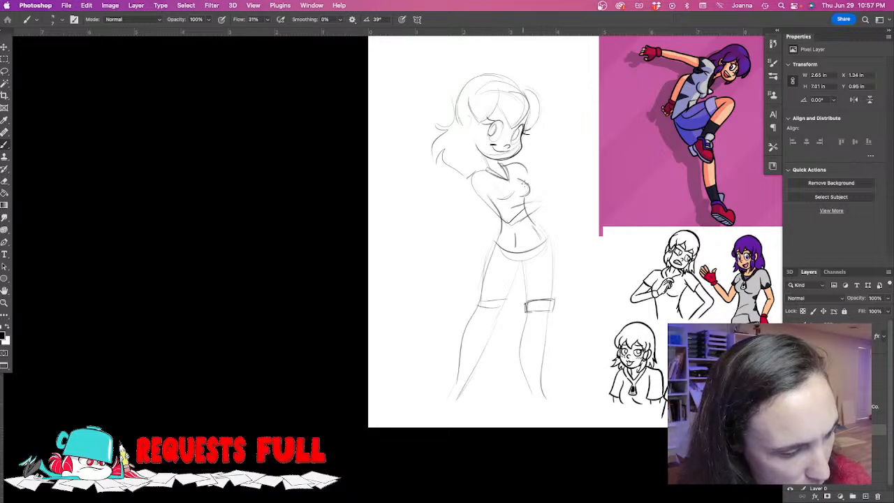
mouse_move(526, 166)
mouse_down()
mouse_move(542, 195)
mouse_move(535, 216)
mouse_move(505, 199)
mouse_up()
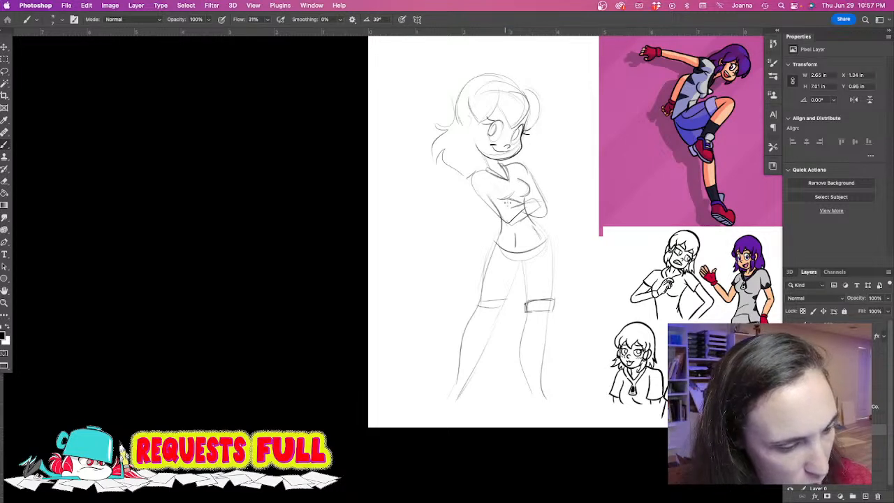
mouse_move(502, 195)
mouse_down()
mouse_move(508, 203)
mouse_move(491, 191)
mouse_move(512, 207)
mouse_move(491, 205)
mouse_move(499, 194)
mouse_move(490, 204)
mouse_up()
mouse_move(502, 195)
mouse_down()
mouse_move(489, 205)
mouse_move(502, 199)
mouse_move(530, 206)
mouse_up()
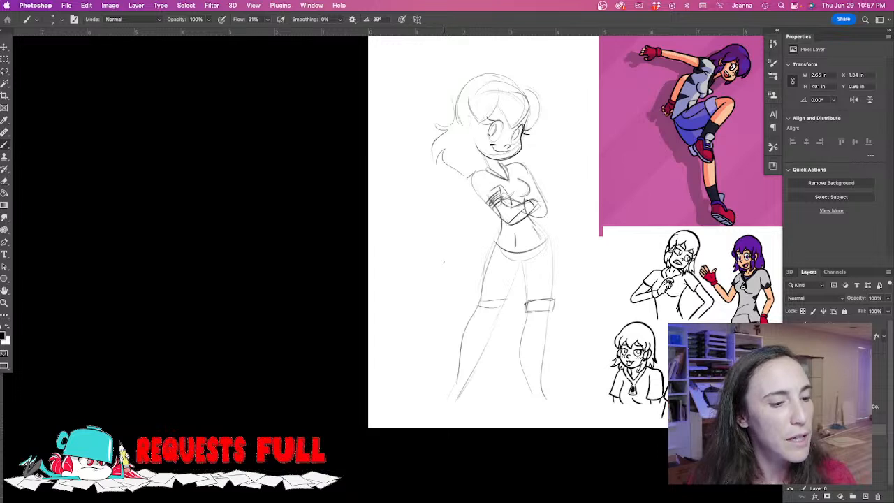
Sketch the shorts cuff on the viewer's-left thigh, the sock tops across both calves, and rough shoe shapes on both feet.
mouse_move(501, 298)
mouse_down()
mouse_move(483, 301)
mouse_move(505, 309)
mouse_move(474, 310)
mouse_up()
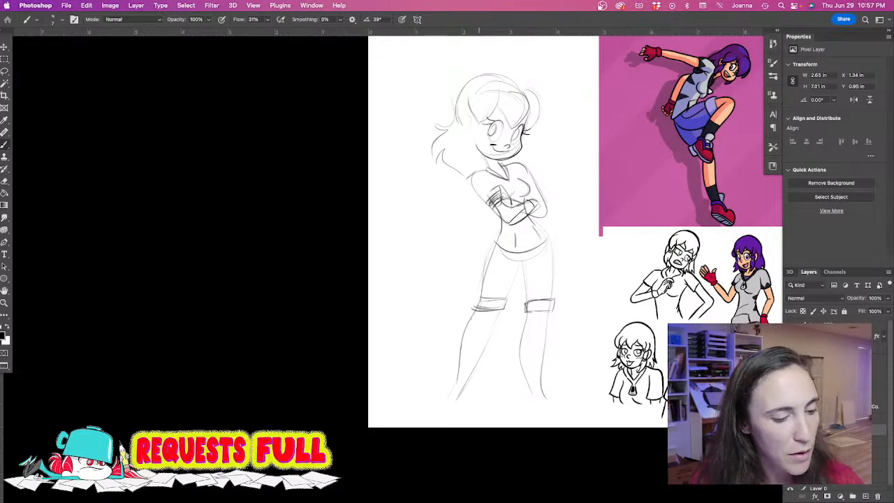
drag(461, 344, 545, 343)
mouse_move(532, 382)
mouse_down()
mouse_move(529, 399)
mouse_move(545, 373)
mouse_move(538, 397)
mouse_move(571, 398)
mouse_move(581, 411)
mouse_up()
drag(559, 416, 534, 405)
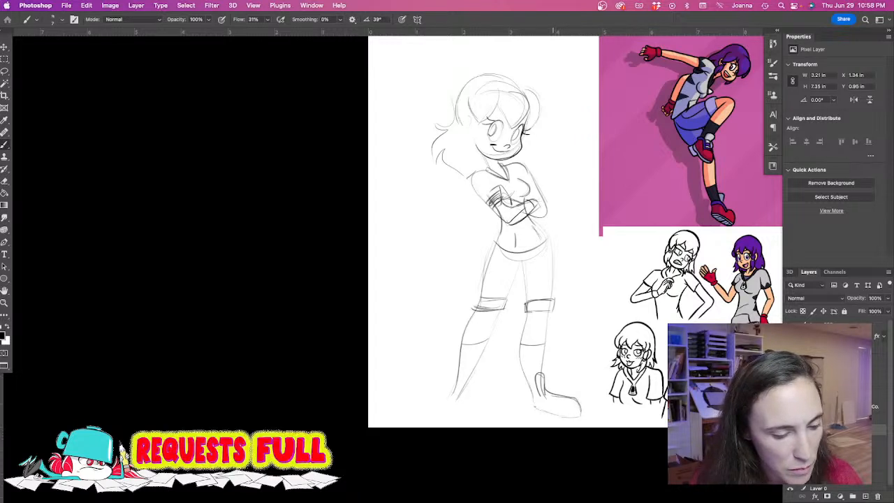
mouse_move(458, 381)
mouse_down()
mouse_move(466, 369)
mouse_move(428, 415)
mouse_move(436, 391)
mouse_up()
Transform the whole figure sketch to about 3.07 in wide and 7.07 in high so both feet fit on the page.
key(ctrl+t)
mouse_move(467, 349)
mouse_down()
mouse_move(443, 396)
mouse_move(444, 378)
mouse_move(426, 393)
mouse_move(452, 380)
mouse_move(427, 404)
mouse_up()
key(Return)
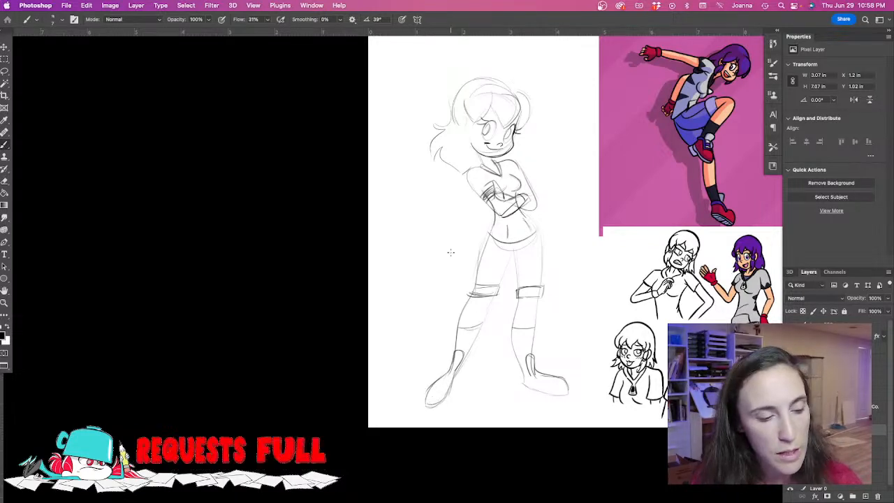
Erase the viewer's-left shorts cuff and redraw it narrower, with a new crotch seam and inner thigh line.
key(e)
mouse_move(480, 287)
mouse_down()
mouse_move(501, 246)
mouse_move(485, 290)
mouse_move(497, 287)
mouse_move(470, 293)
mouse_move(493, 288)
mouse_move(471, 287)
mouse_up()
key(b)
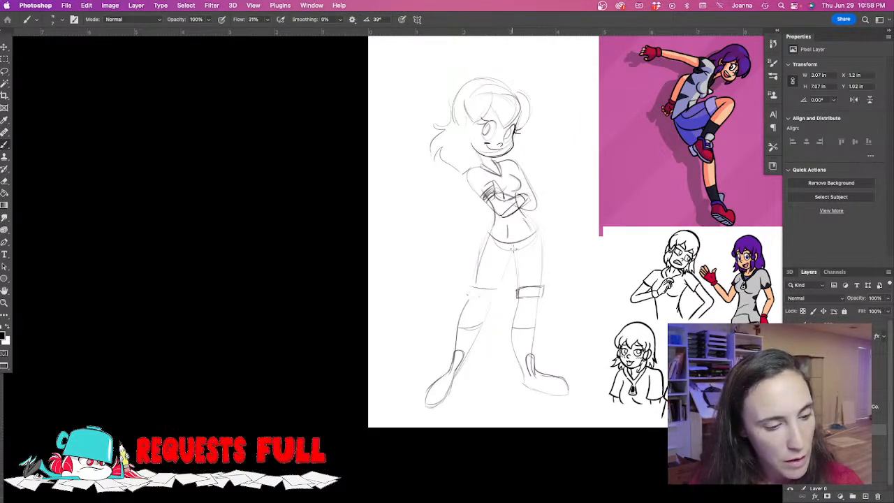
drag(521, 250, 509, 259)
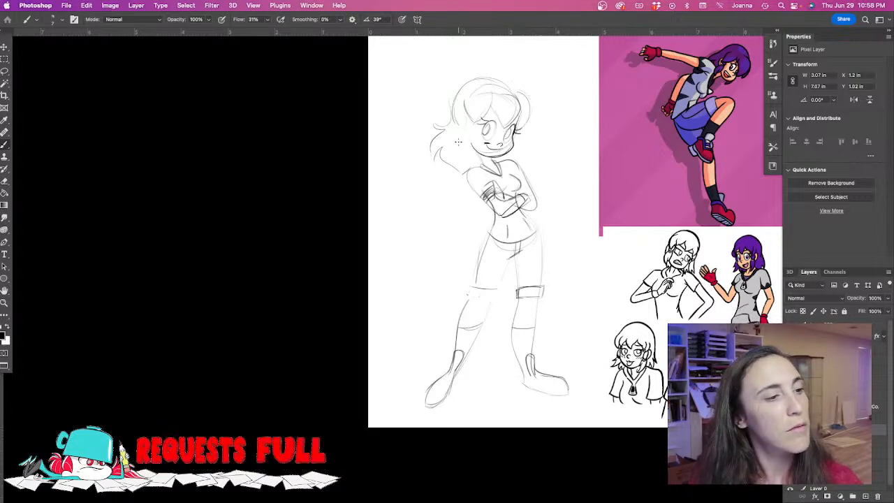
drag(466, 294, 495, 303)
drag(512, 256, 499, 285)
mouse_move(490, 234)
mouse_down()
mouse_move(483, 283)
mouse_move(519, 260)
mouse_move(515, 295)
mouse_up()
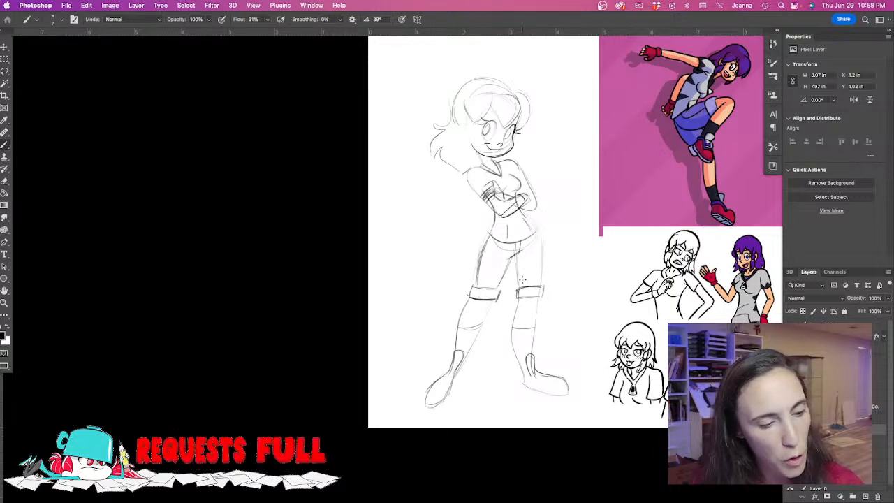
Firm up the viewer's-right thigh and calf contours, and refine the outlines and soles of both shoes.
drag(543, 247, 543, 262)
mouse_move(515, 301)
mouse_down()
mouse_move(512, 352)
mouse_move(523, 386)
mouse_up()
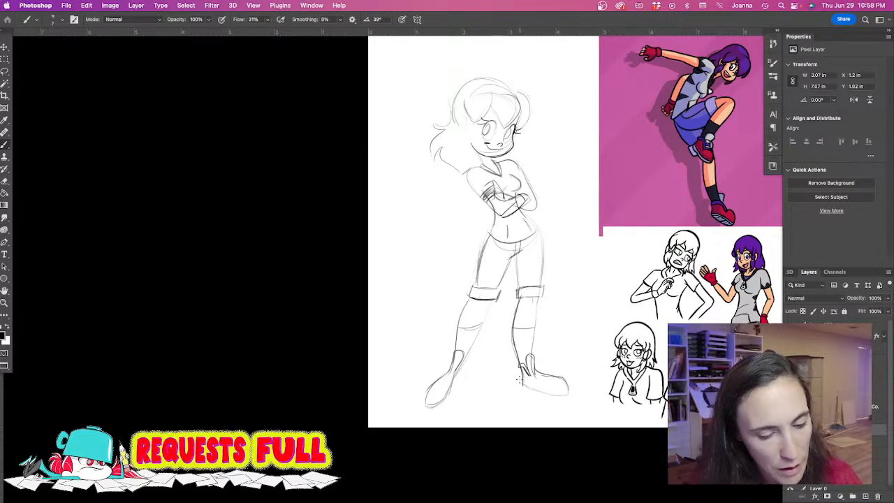
scroll(527, 372, right, 3)
scroll(527, 371, down, 2)
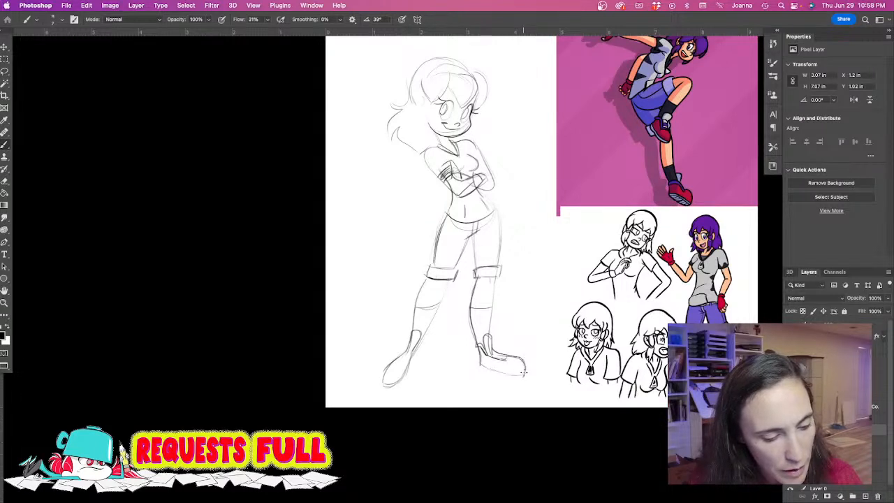
mouse_move(504, 375)
mouse_down()
mouse_move(476, 363)
mouse_move(524, 378)
mouse_up()
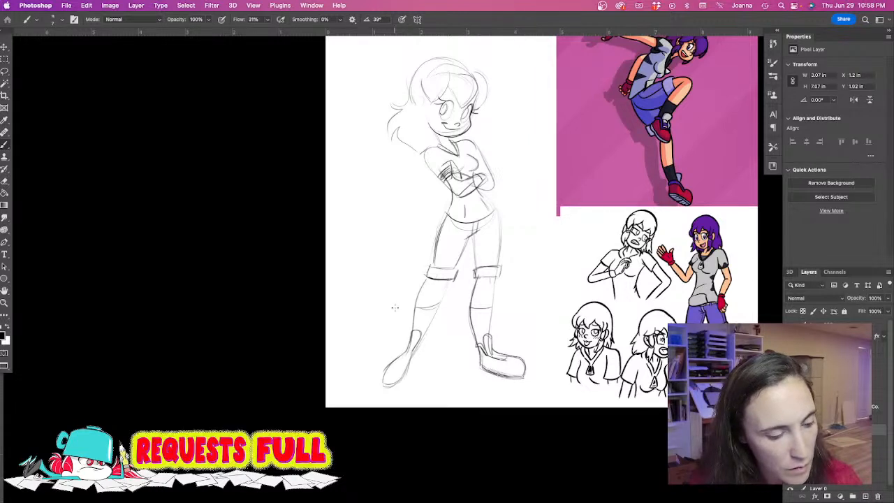
mouse_move(418, 349)
mouse_down()
mouse_move(401, 383)
mouse_move(388, 387)
mouse_move(383, 370)
mouse_move(378, 383)
mouse_move(391, 393)
mouse_up()
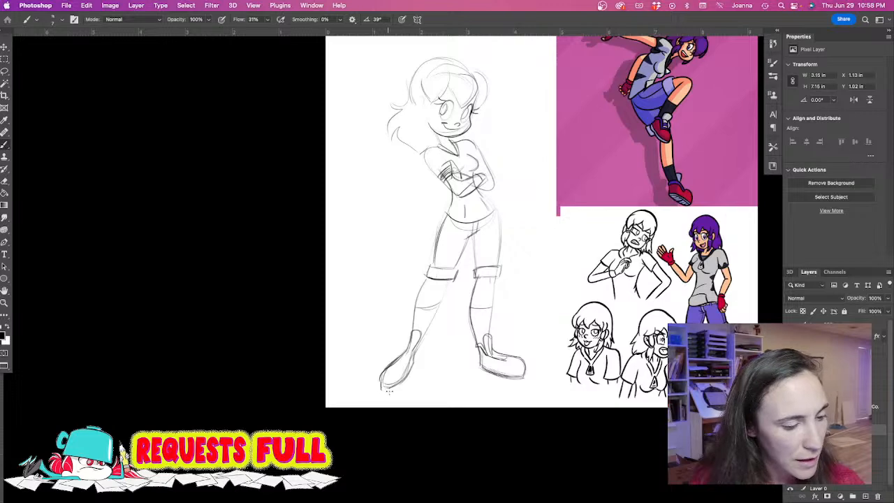
Sketch hair locks framing both sides of the face and darken the hair sweeping down behind the shoulder.
drag(393, 247, 405, 260)
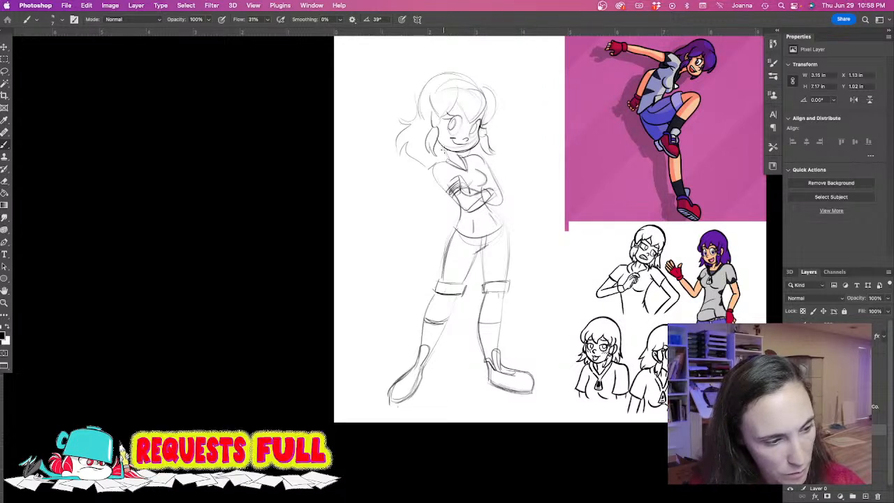
drag(440, 168, 425, 185)
mouse_move(406, 142)
mouse_down()
mouse_move(405, 157)
mouse_move(425, 180)
mouse_up()
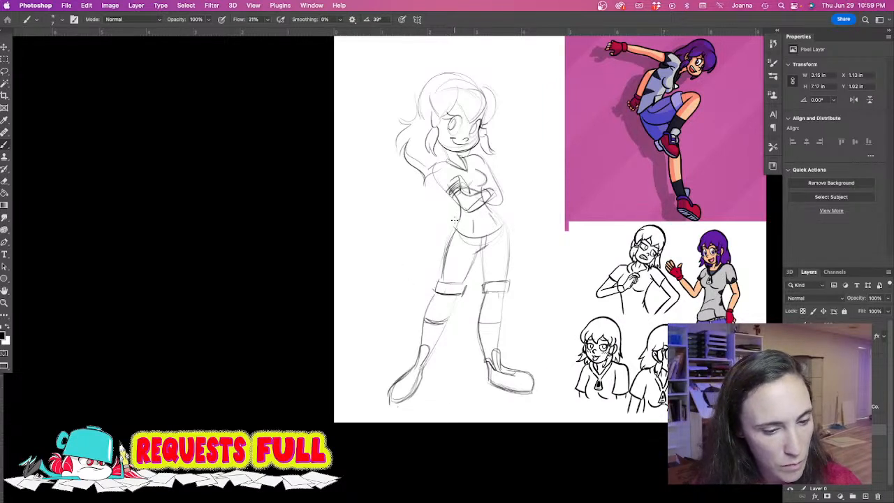
Strengthen the contours of the viewer's-right leg from hip to ankle and darken both shoe outlines.
mouse_move(483, 202)
mouse_down()
mouse_move(508, 283)
mouse_move(482, 307)
mouse_move(478, 342)
mouse_up()
mouse_move(493, 282)
mouse_down()
mouse_move(488, 290)
mouse_move(503, 300)
mouse_up()
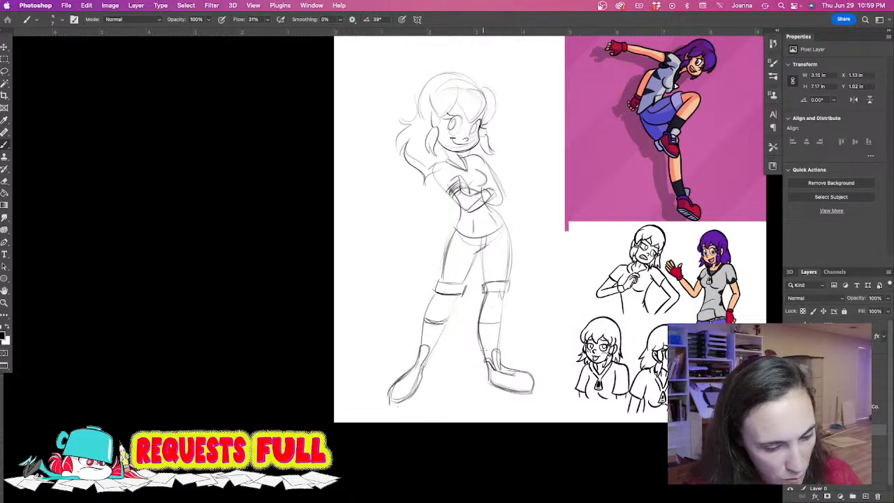
drag(475, 337, 488, 383)
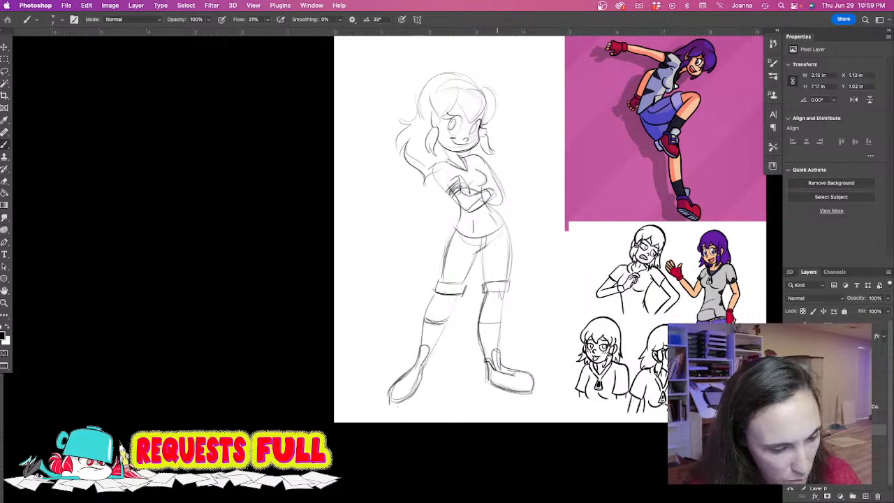
mouse_move(494, 348)
mouse_down()
mouse_move(533, 394)
mouse_move(513, 389)
mouse_move(534, 393)
mouse_move(484, 391)
mouse_up()
drag(420, 347, 393, 388)
Erase the viewer's-left shoe and redraw it as a sneaker with an ankle tongue, toe cap and thick sole.
key(e)
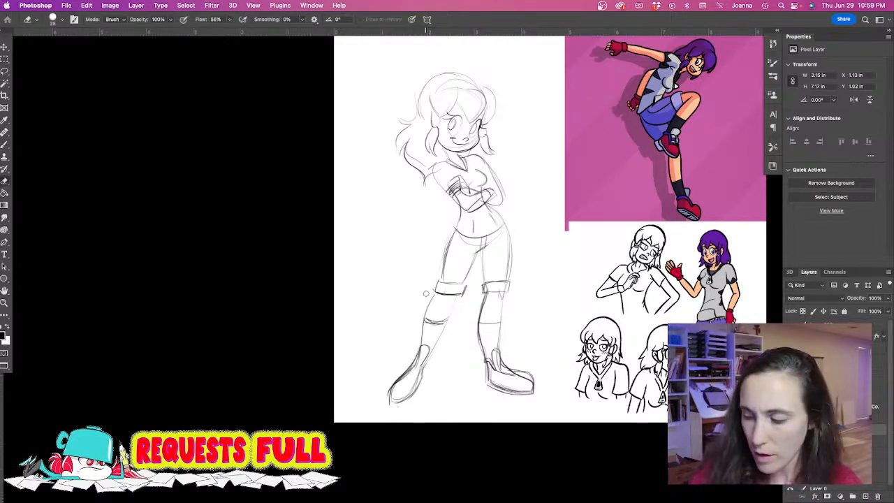
mouse_move(420, 348)
mouse_down()
mouse_move(405, 393)
mouse_move(401, 368)
mouse_up()
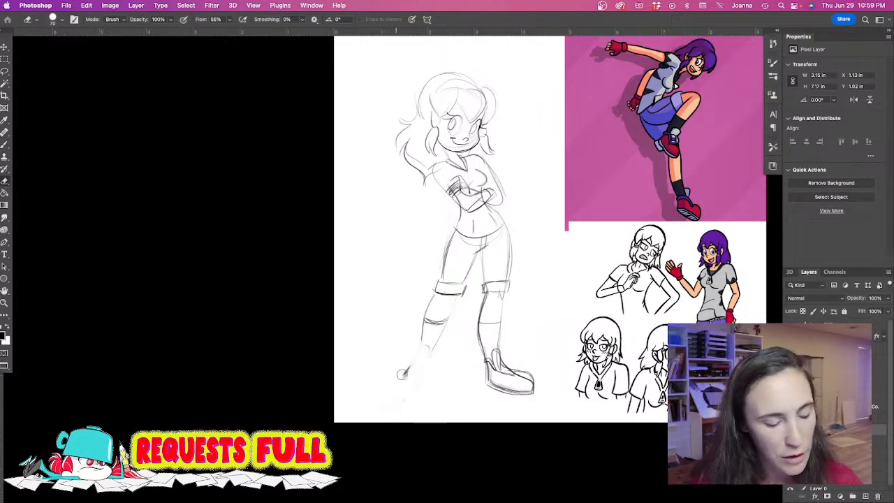
key(b)
drag(436, 343, 428, 366)
key(e)
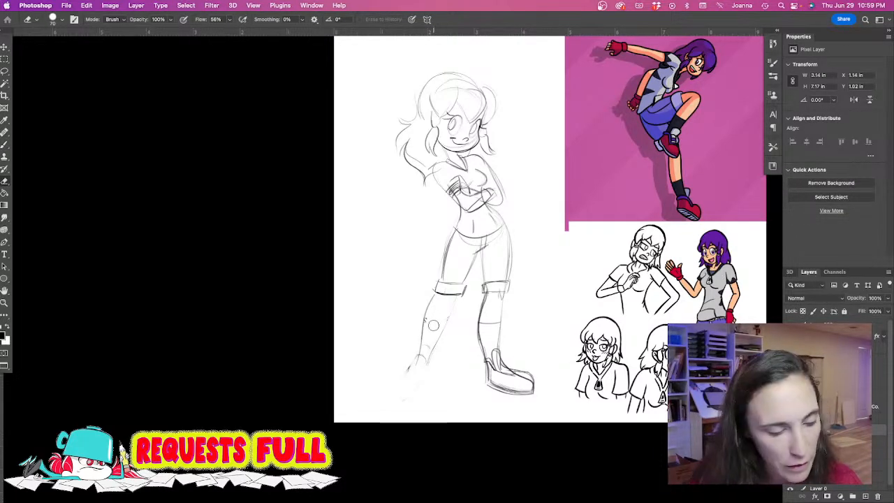
key(b)
mouse_move(412, 370)
mouse_down()
mouse_move(412, 399)
mouse_move(404, 372)
mouse_move(392, 385)
mouse_move(391, 404)
mouse_move(406, 384)
mouse_move(394, 384)
mouse_move(393, 409)
mouse_up()
mouse_move(413, 367)
mouse_down()
mouse_move(391, 396)
mouse_move(407, 401)
mouse_up()
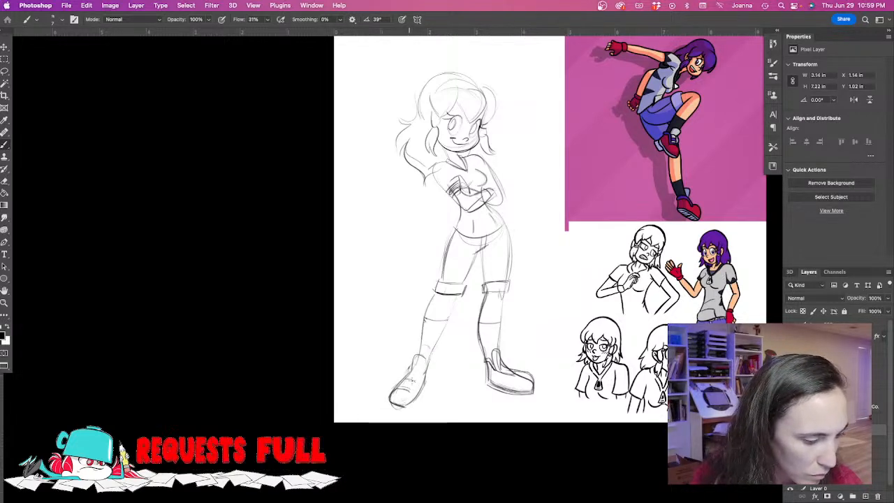
mouse_move(428, 362)
mouse_down()
mouse_move(388, 393)
mouse_move(389, 404)
mouse_move(407, 406)
mouse_move(427, 362)
mouse_move(429, 377)
mouse_move(404, 407)
mouse_up()
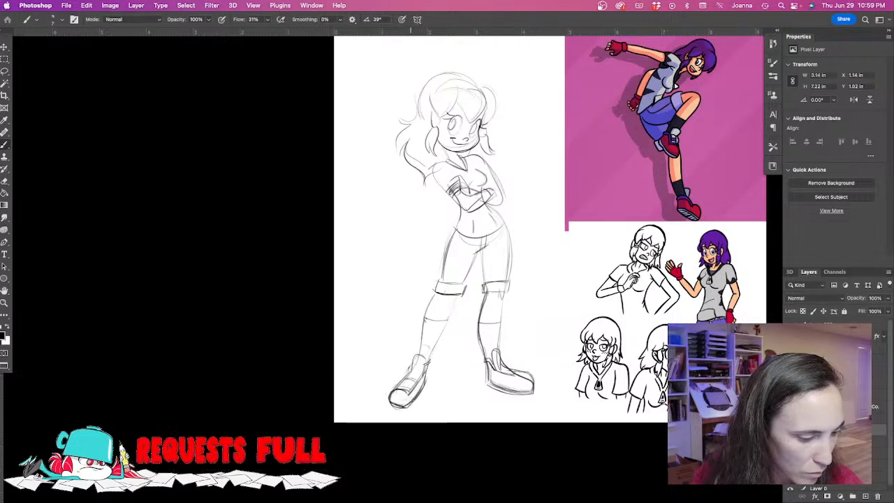
Erase the upper part of the viewer's-right shoe and redraw it as a matching sneaker with tongue and sole.
key(e)
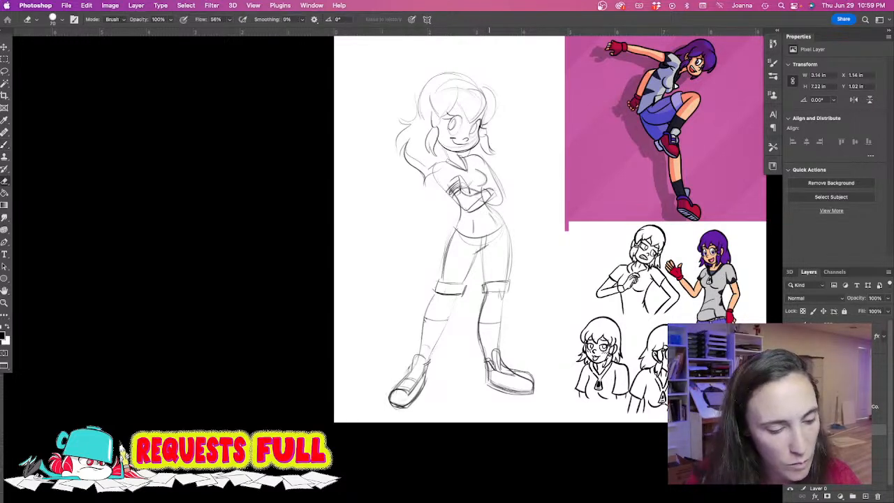
mouse_move(507, 365)
mouse_down()
mouse_move(532, 377)
mouse_move(501, 378)
mouse_move(498, 357)
mouse_move(489, 386)
mouse_up()
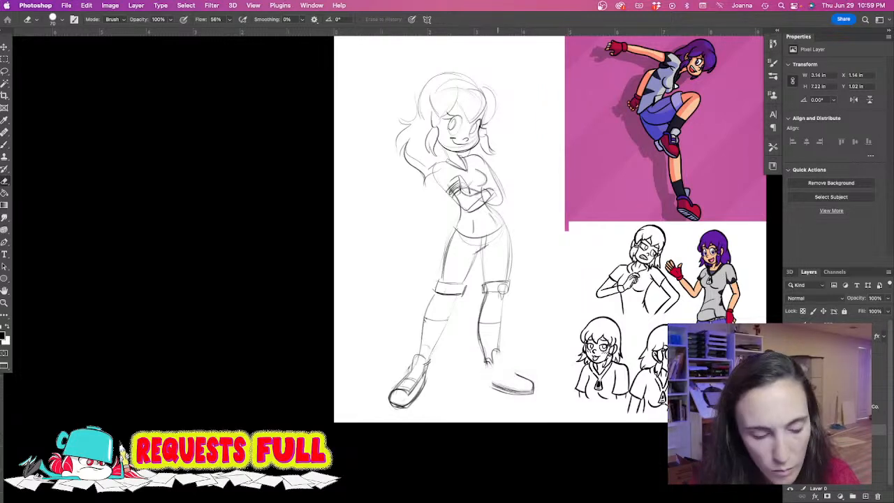
key(b)
drag(498, 353, 498, 365)
drag(439, 360, 461, 327)
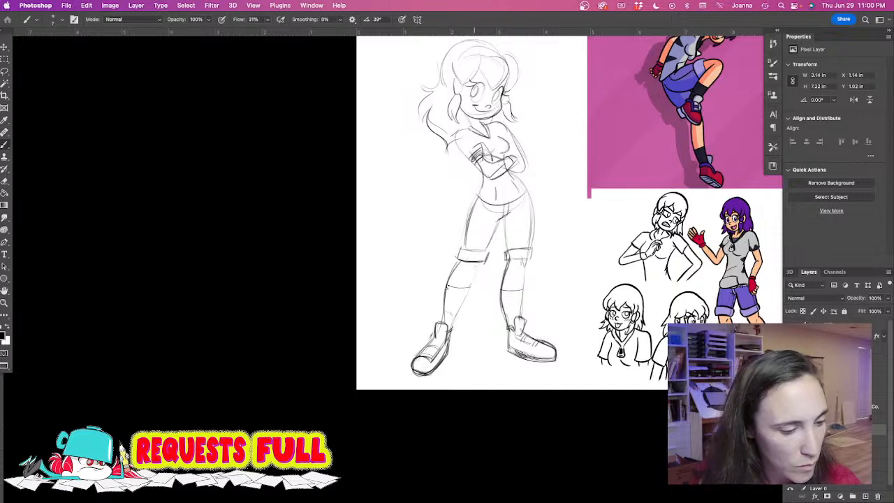
Add the necklace's pendant below the V-neckline and darken the hip, thigh and calf contours.
drag(425, 209, 412, 266)
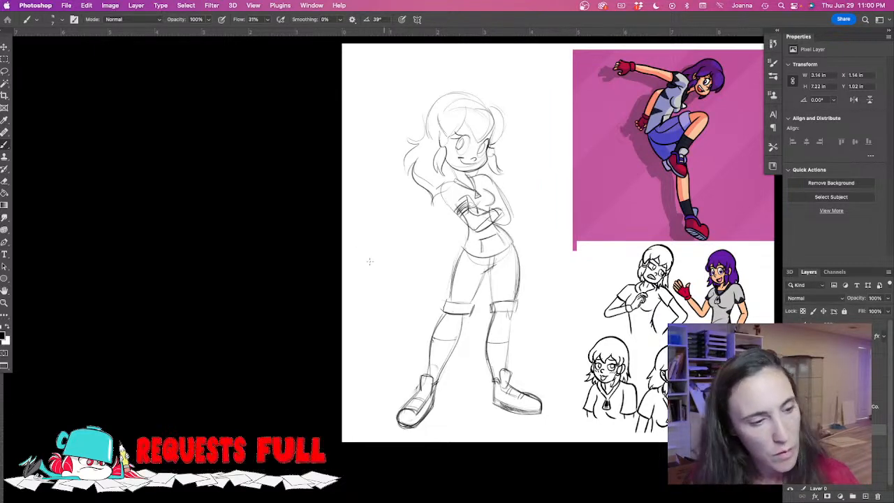
drag(350, 343, 343, 325)
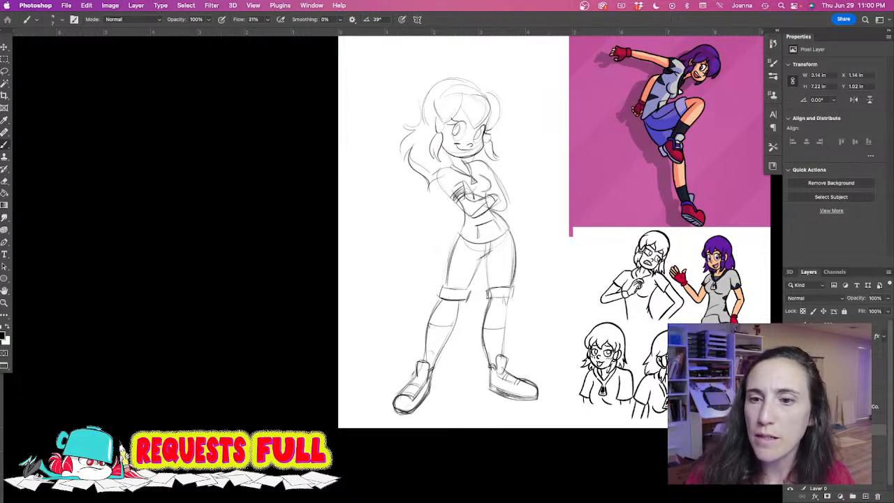
key(Tab)
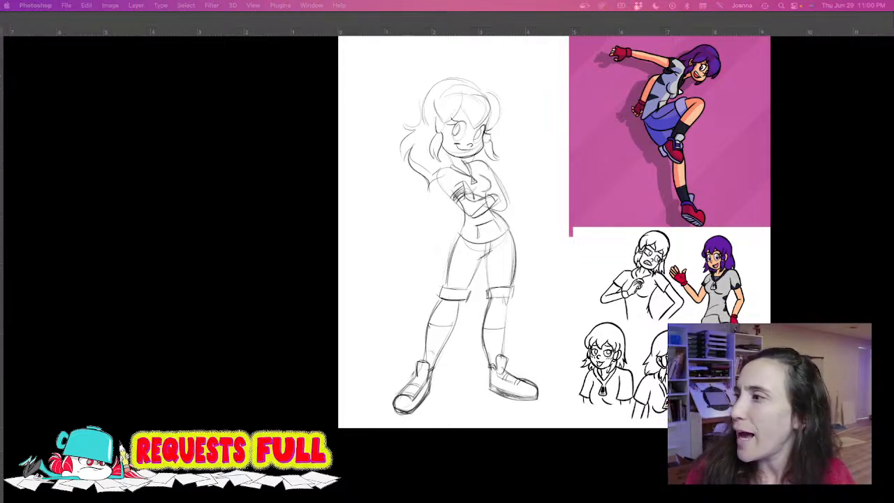
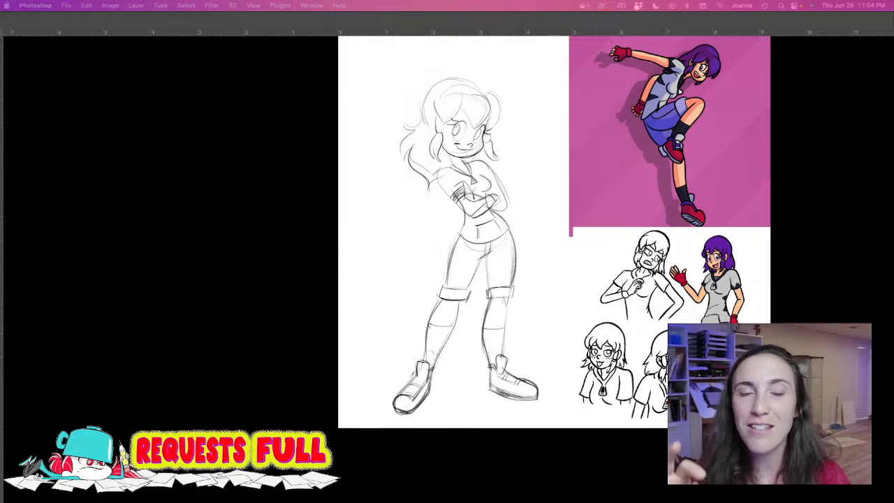
key(Tab)
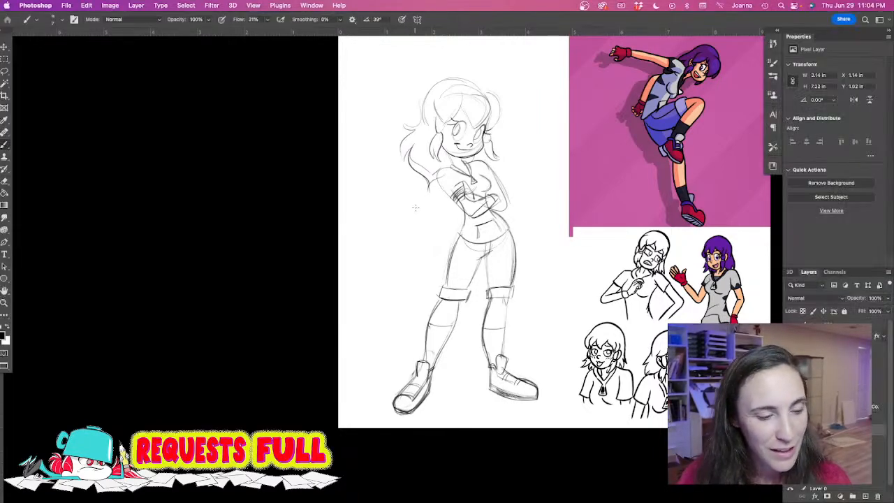
Erase the lower hair line and shoulder, and redraw a rounded shoulder with the hair curling outward behind it.
key(e)
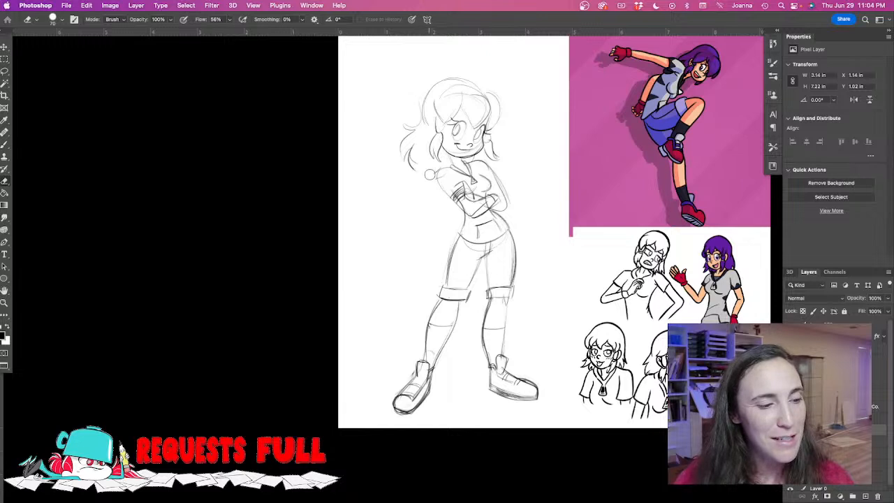
key(b)
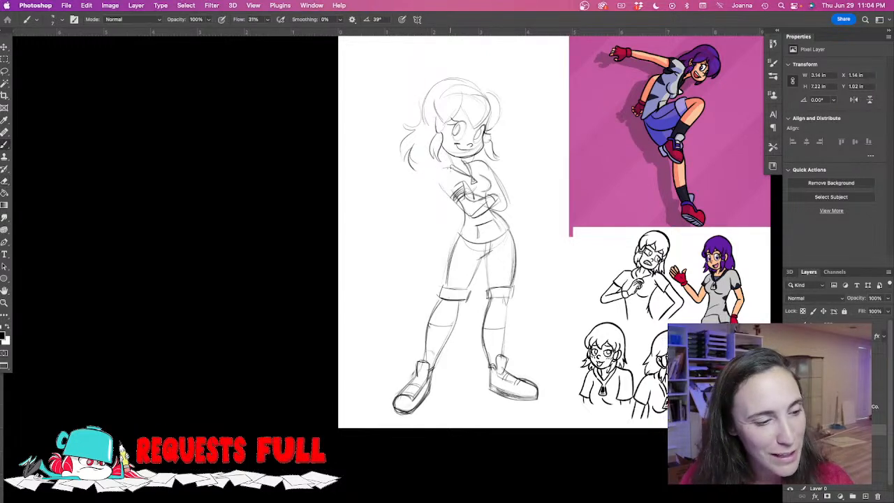
drag(438, 170, 456, 204)
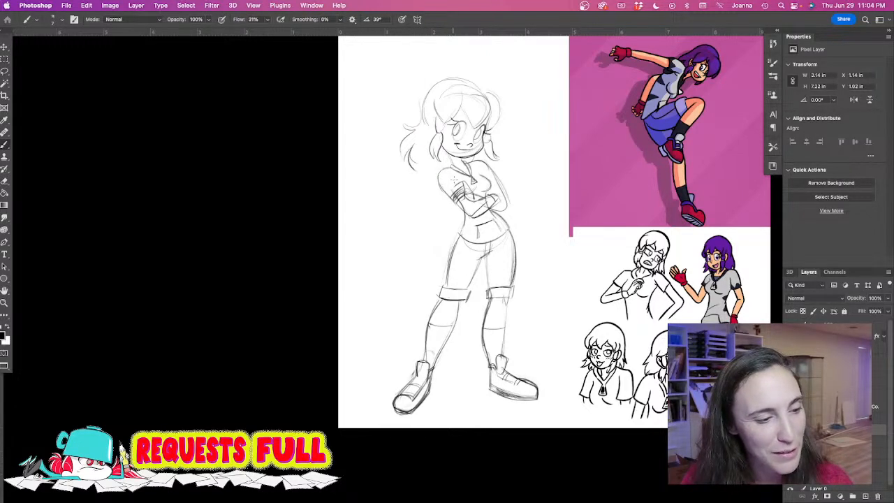
mouse_move(410, 164)
mouse_down()
mouse_move(421, 183)
mouse_move(438, 180)
mouse_up()
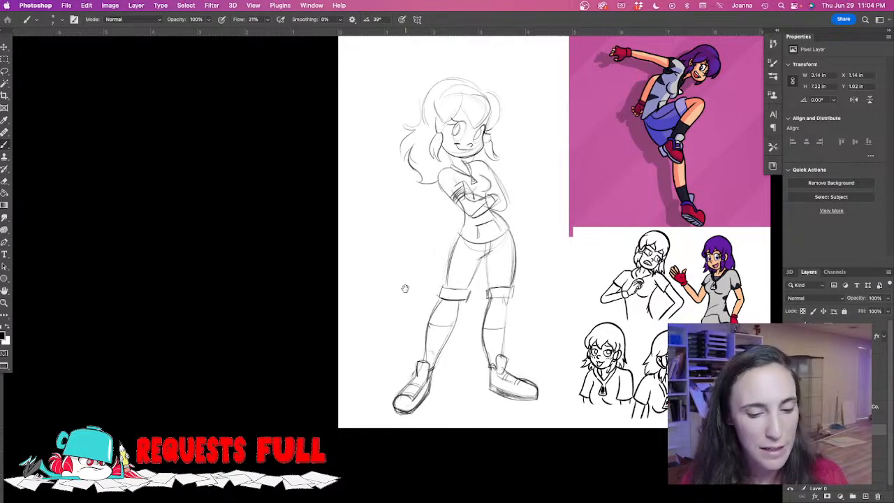
scroll(402, 283, right, 5)
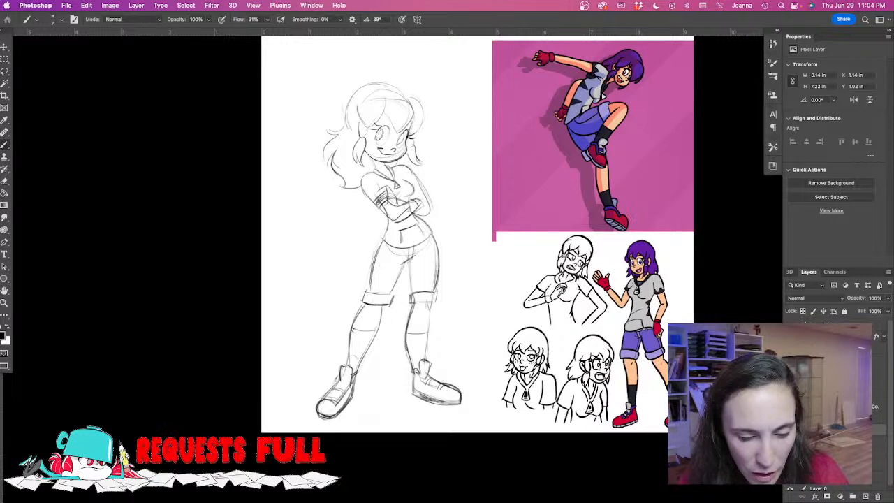
Hide the finished girl's sketch, show the blond spear-carrying character's artwork, and move that reference to the right side of the canvas.
click(800, 418)
click(790, 418)
click(790, 406)
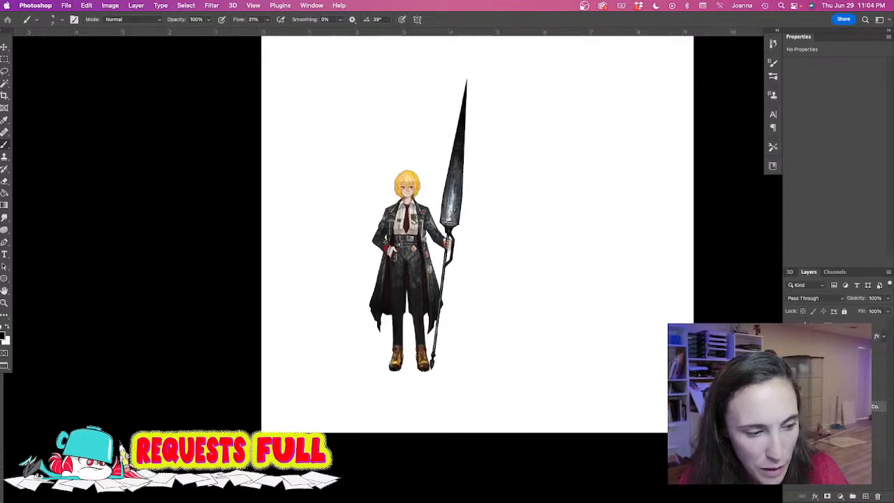
click(832, 418)
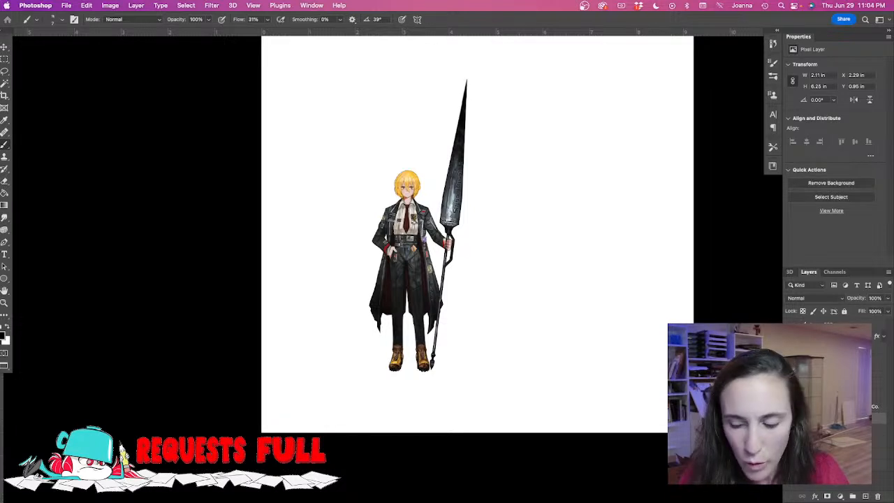
key(v)
mouse_move(419, 293)
mouse_down()
mouse_move(616, 284)
mouse_move(616, 274)
mouse_up()
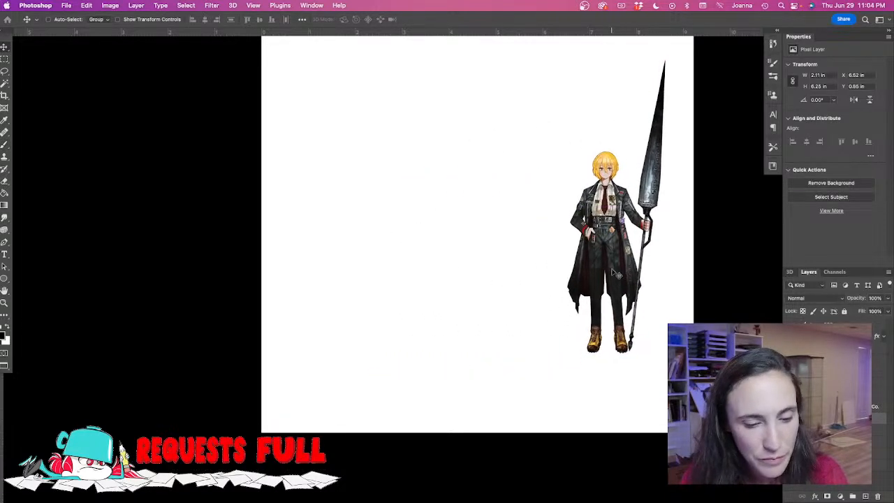
Sketch a small chibi head in the canvas's middle with a rounded jaw, two oval eyes with upper lashes, and a wide smile.
key(b)
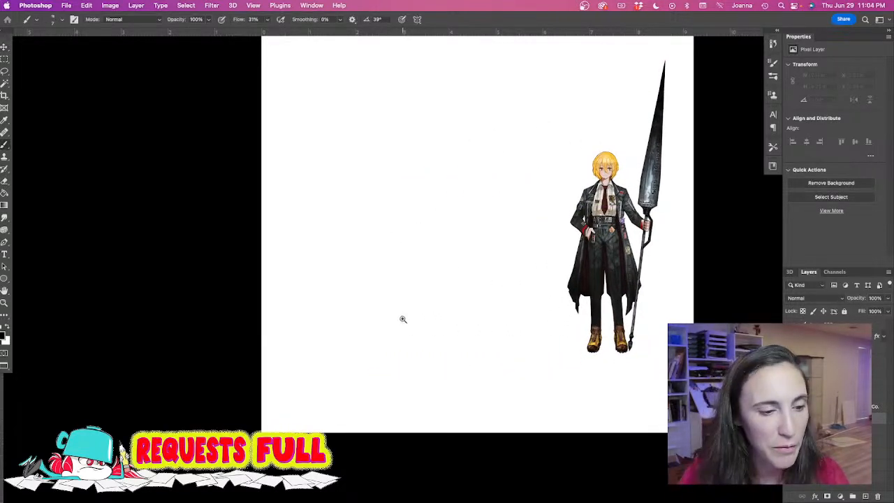
super+click(423, 313)
drag(410, 325, 425, 385)
mouse_move(459, 187)
mouse_down()
mouse_move(468, 236)
mouse_move(457, 248)
mouse_move(429, 245)
mouse_move(409, 215)
mouse_up()
drag(462, 193, 460, 188)
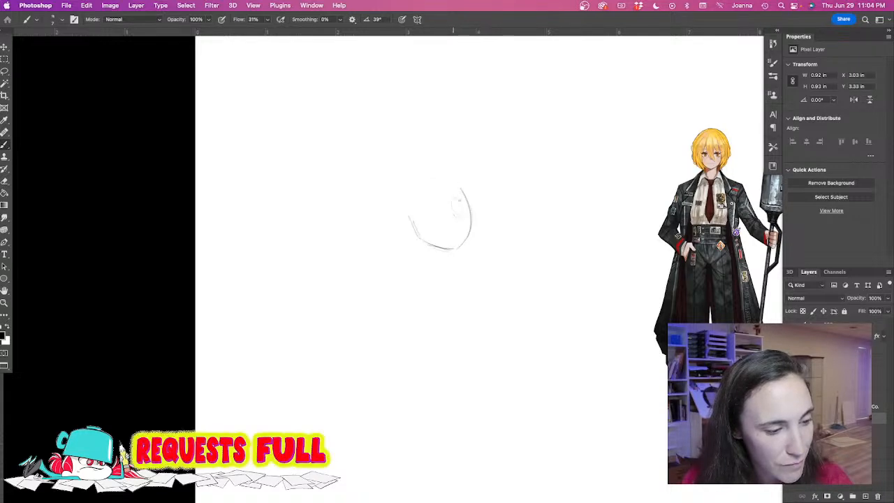
mouse_move(465, 220)
mouse_down()
mouse_move(449, 236)
mouse_move(427, 225)
mouse_up()
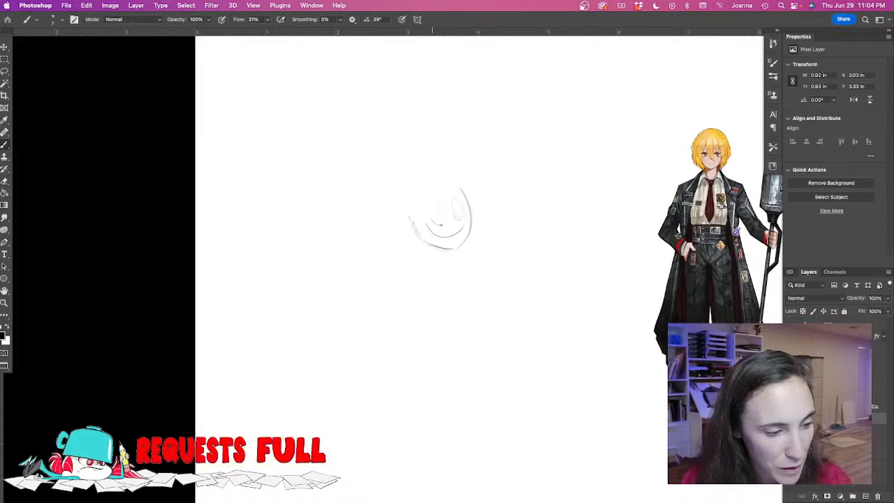
mouse_move(431, 202)
mouse_down()
mouse_move(440, 220)
mouse_move(457, 217)
mouse_move(437, 207)
mouse_up()
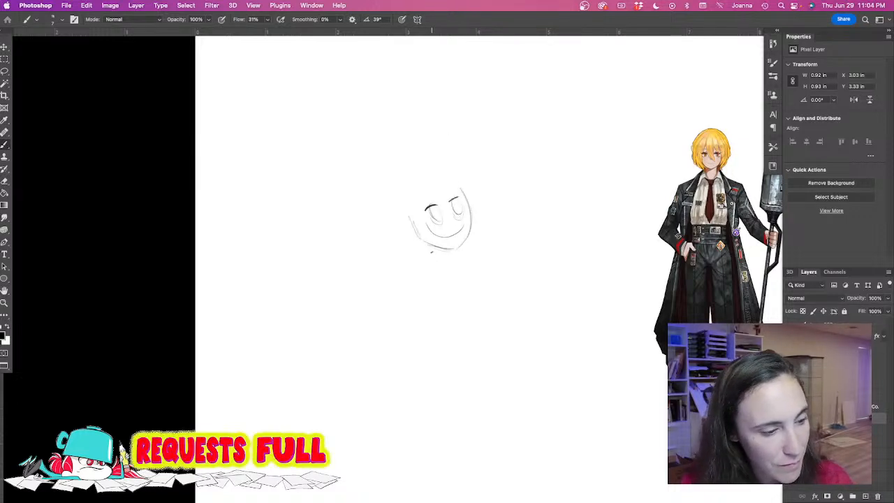
Draw pointed bangs between the eyes and a rounded bob around the head ending in a tip beside the jaw.
mouse_move(447, 215)
mouse_down()
mouse_move(431, 180)
mouse_move(446, 222)
mouse_move(439, 170)
mouse_move(464, 178)
mouse_move(456, 168)
mouse_move(476, 192)
mouse_move(476, 234)
mouse_up()
drag(404, 185, 412, 168)
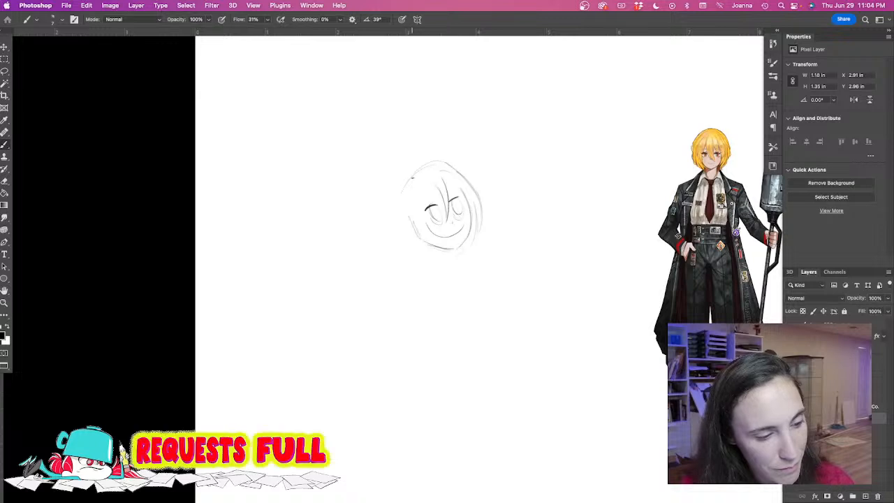
mouse_move(447, 163)
mouse_down()
mouse_move(401, 225)
mouse_move(411, 165)
mouse_move(400, 238)
mouse_move(394, 201)
mouse_move(396, 229)
mouse_up()
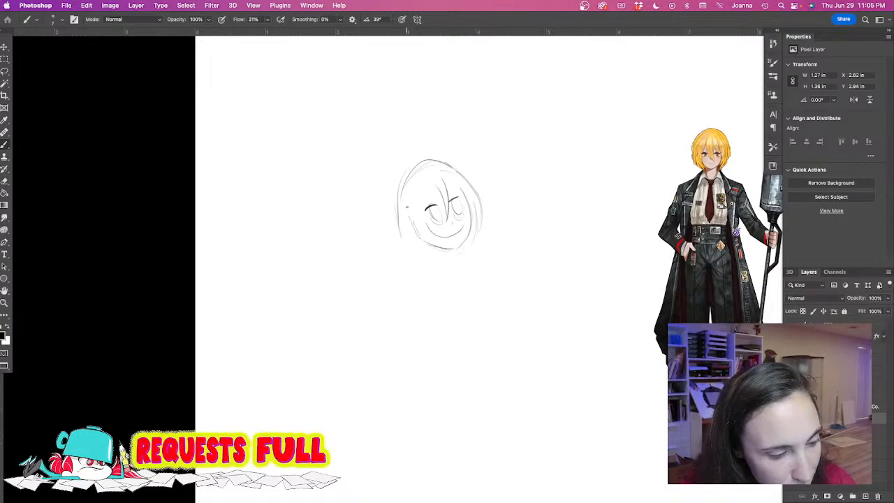
drag(440, 198, 429, 225)
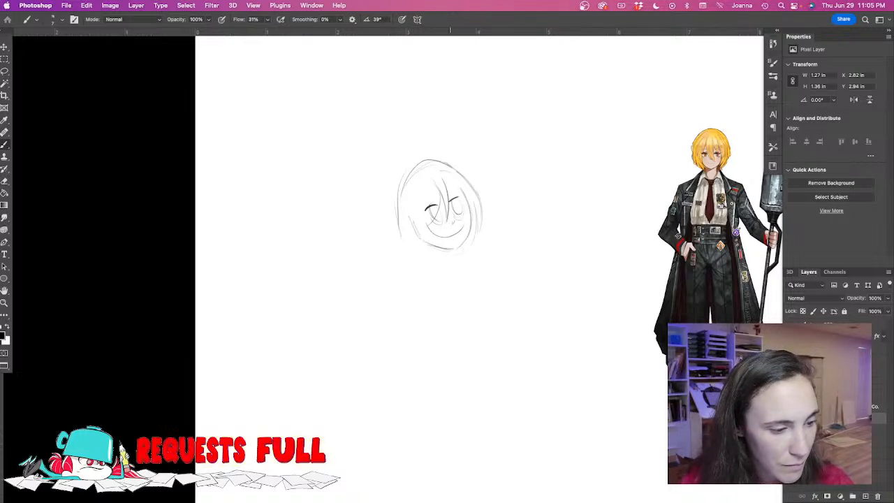
mouse_move(424, 208)
mouse_down()
mouse_move(435, 204)
mouse_move(423, 226)
mouse_move(426, 251)
mouse_up()
mouse_move(422, 160)
mouse_down()
mouse_move(389, 218)
mouse_move(388, 195)
mouse_move(391, 219)
mouse_move(430, 260)
mouse_up()
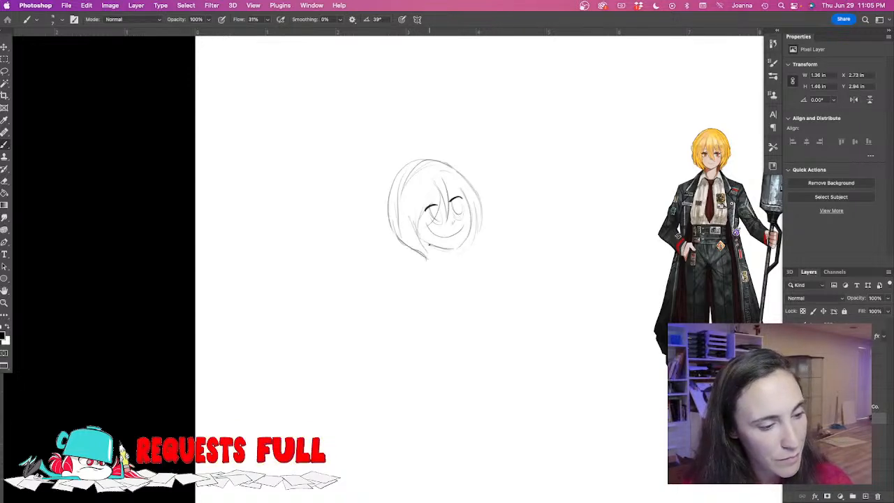
Rough in the neck, small torso, waistband and two flared trouser legs below the head.
click(441, 268)
mouse_move(476, 260)
mouse_down()
mouse_move(472, 288)
mouse_move(429, 353)
mouse_up()
drag(469, 312, 475, 358)
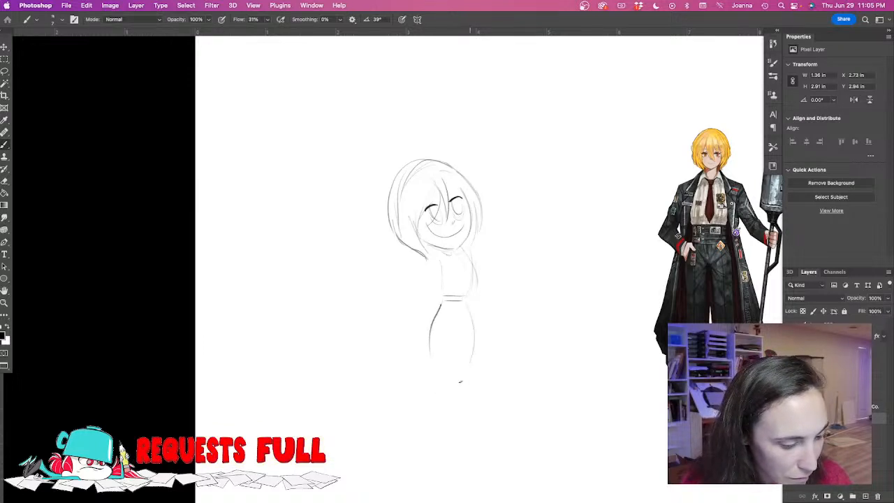
drag(472, 259, 472, 281)
mouse_move(446, 280)
mouse_down()
mouse_move(466, 286)
mouse_move(446, 286)
mouse_move(464, 287)
mouse_move(472, 316)
mouse_move(440, 307)
mouse_move(476, 281)
mouse_move(429, 345)
mouse_up()
drag(435, 310, 431, 352)
drag(454, 313, 452, 359)
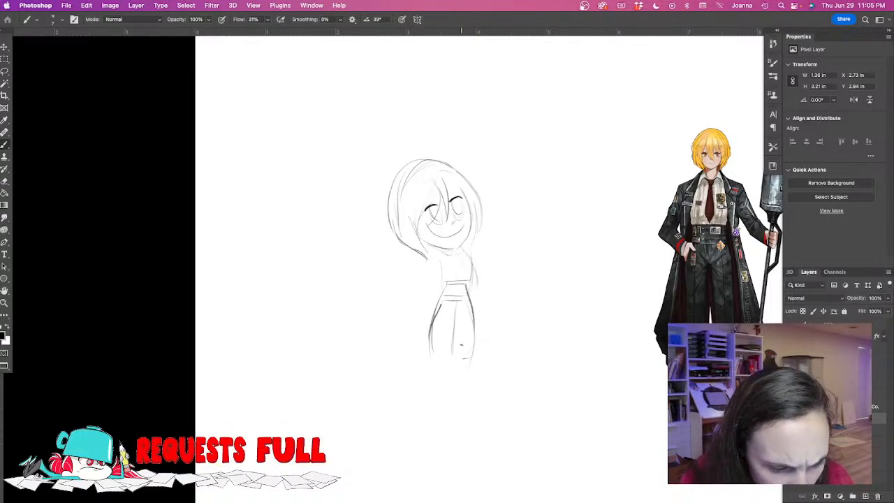
Undo the last trouser strokes and redraw the legs as slimmer, straighter shapes below the waistband.
super+click(670, 335)
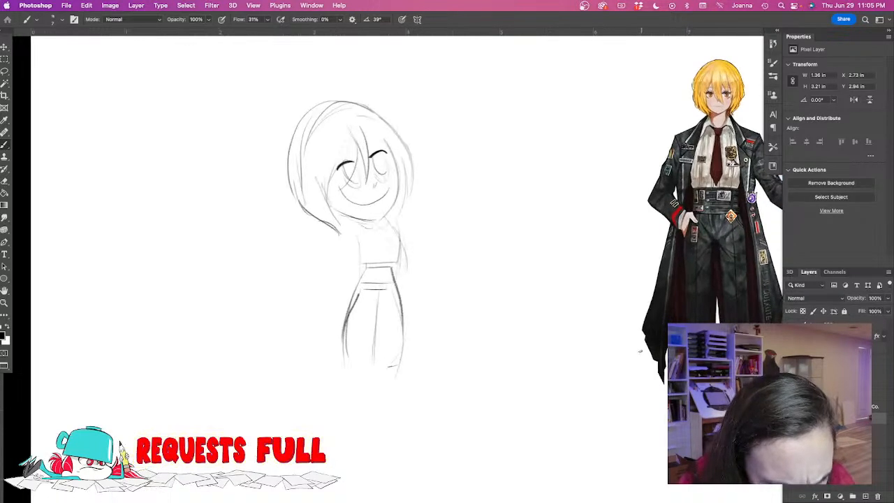
super+click(661, 346)
scroll(576, 366, down, 8)
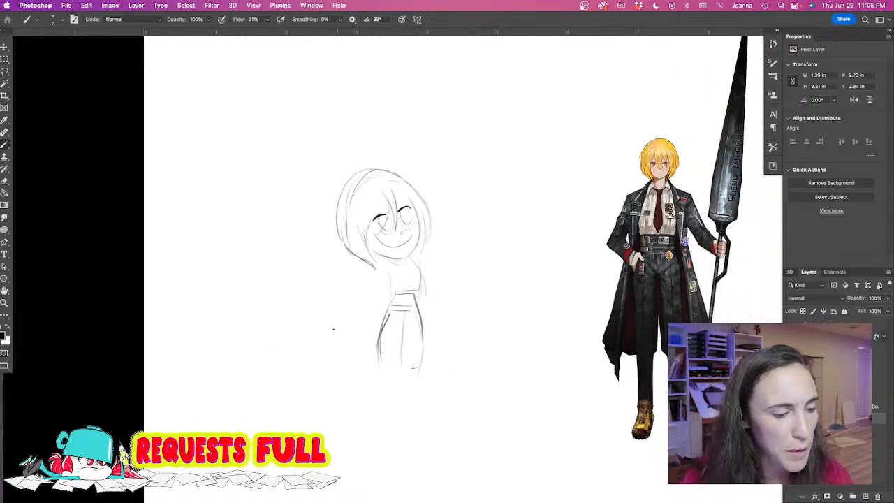
key(super+z)
key(super+z)
key(super+z)
key(super+z)
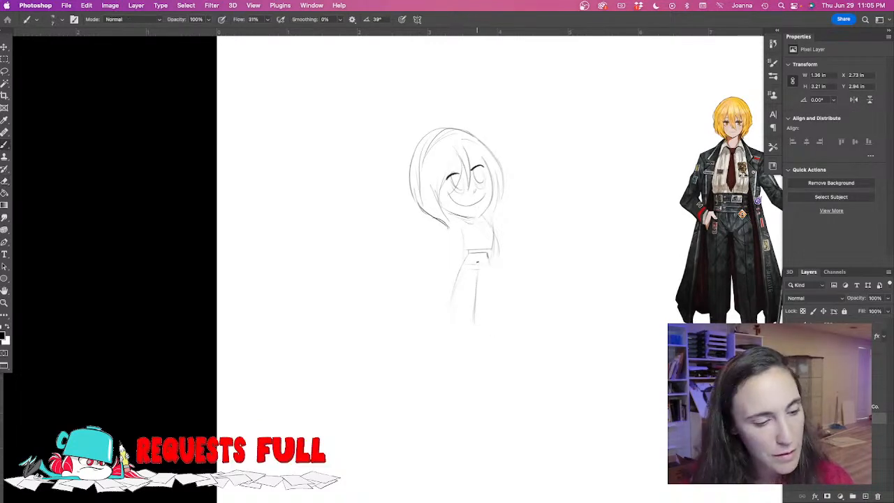
drag(492, 274, 493, 334)
mouse_move(476, 276)
mouse_down()
mouse_move(462, 330)
mouse_move(462, 268)
mouse_move(447, 323)
mouse_up()
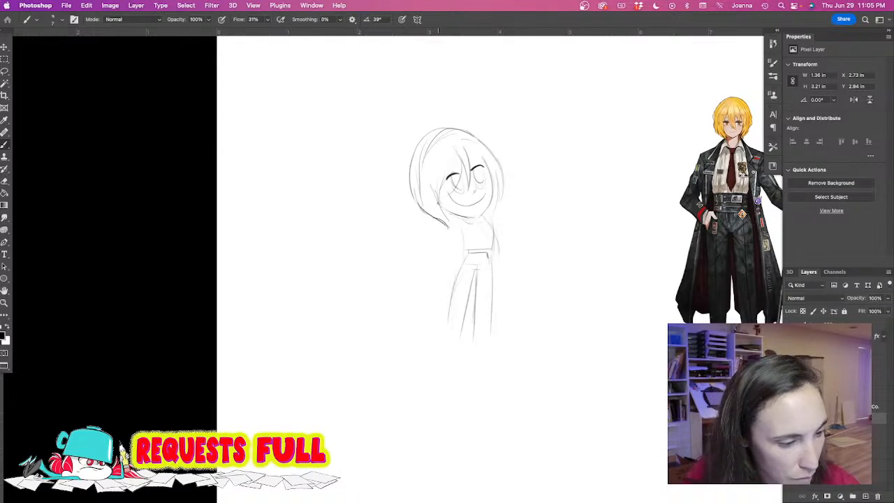
Erase the wide smile and lower jaw, and redraw a rounder chin with a small mouth.
key(e)
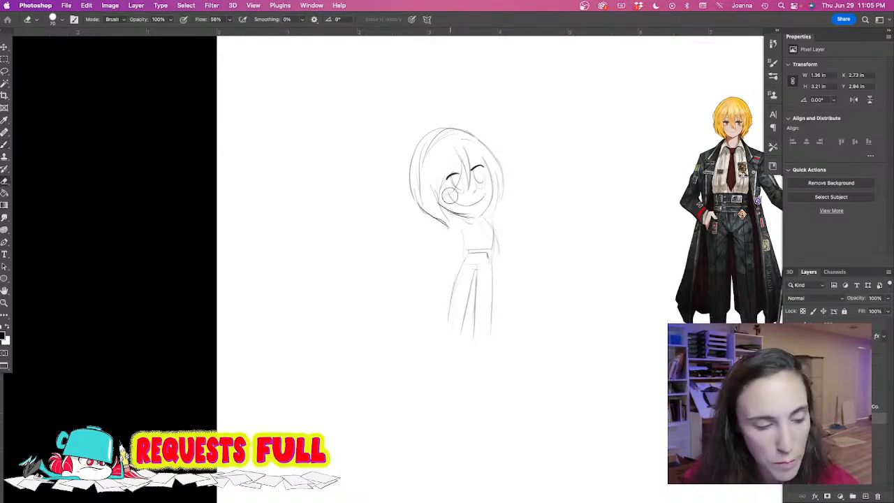
mouse_move(457, 204)
mouse_down()
mouse_move(489, 201)
mouse_move(461, 210)
mouse_up()
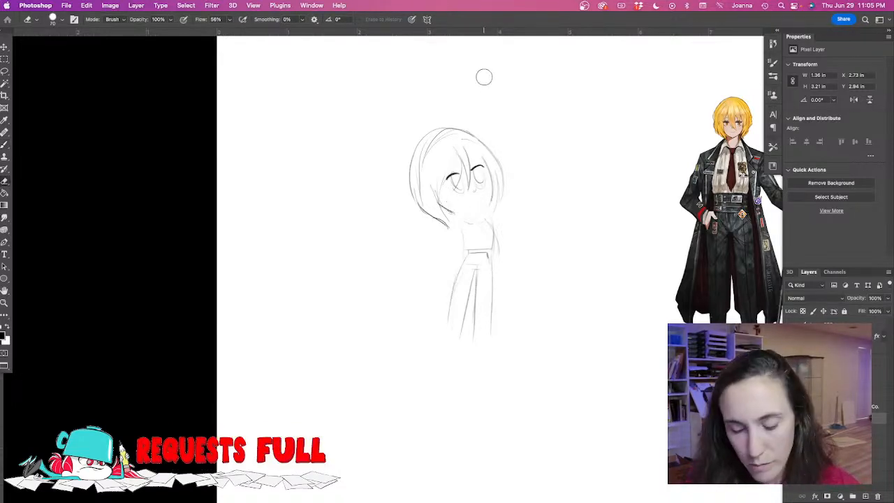
key(b)
drag(481, 212, 494, 183)
drag(447, 211, 468, 215)
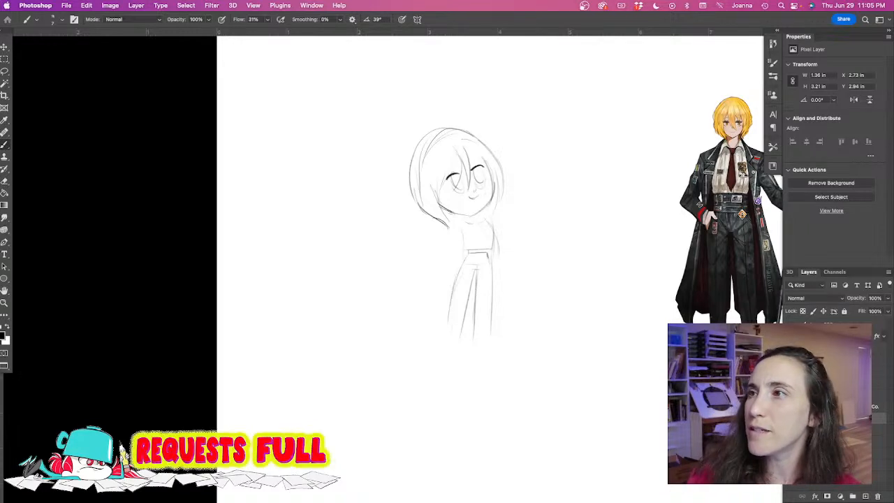
key(Tab)
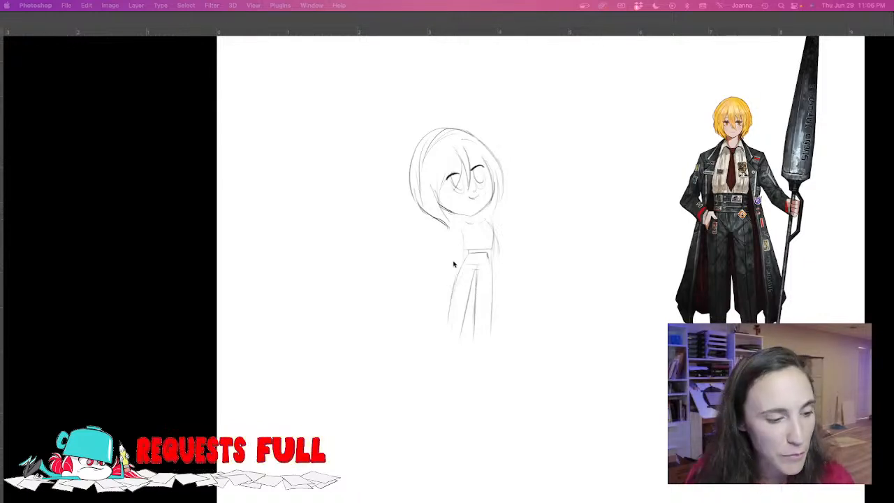
key(Tab)
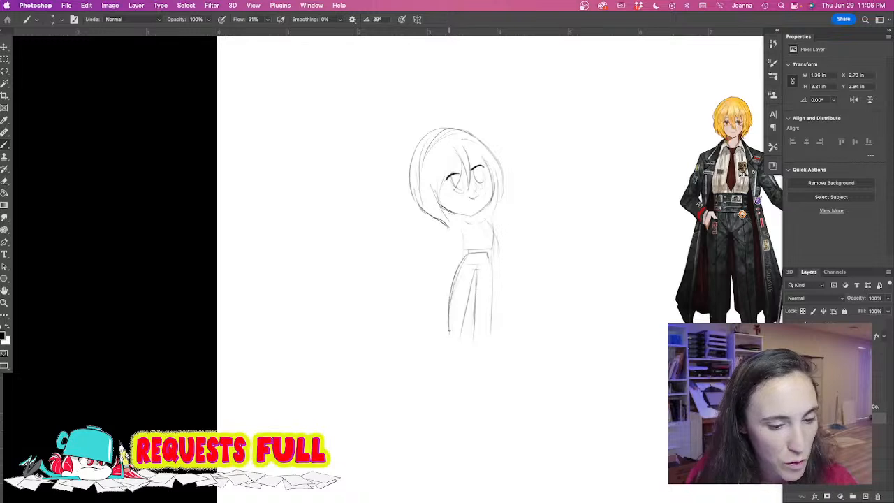
Firm up the trouser leg contours and draw a rounded ankle boot at the end of each leg.
drag(449, 333, 449, 339)
mouse_move(476, 271)
mouse_down()
mouse_move(461, 338)
mouse_move(475, 336)
mouse_up()
mouse_move(488, 254)
mouse_down()
mouse_move(491, 304)
mouse_move(483, 335)
mouse_move(473, 339)
mouse_move(480, 334)
mouse_move(494, 358)
mouse_move(488, 369)
mouse_move(468, 359)
mouse_up()
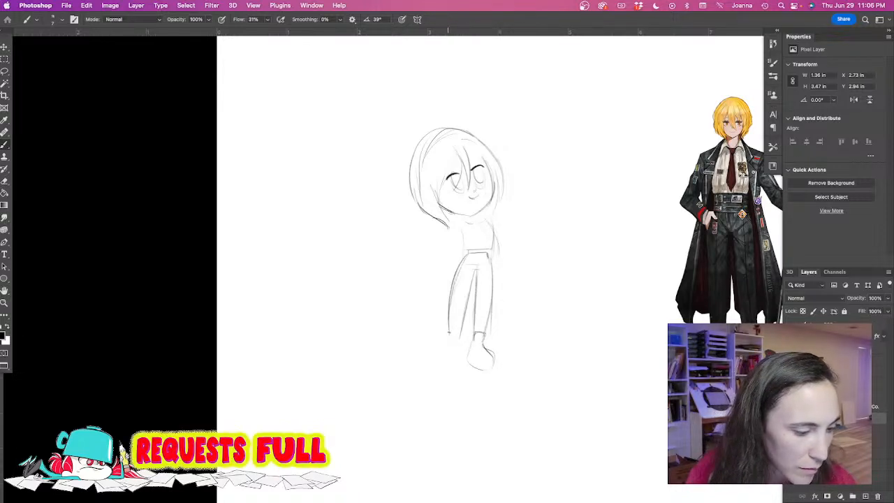
drag(447, 336, 461, 333)
drag(459, 333, 460, 335)
mouse_move(448, 334)
mouse_down()
mouse_move(435, 367)
mouse_move(456, 357)
mouse_move(426, 368)
mouse_up()
drag(491, 352, 472, 364)
drag(460, 333, 446, 368)
Define the torso's side and add a pointed shirt collar with a necktie beneath the chin.
drag(463, 234, 468, 249)
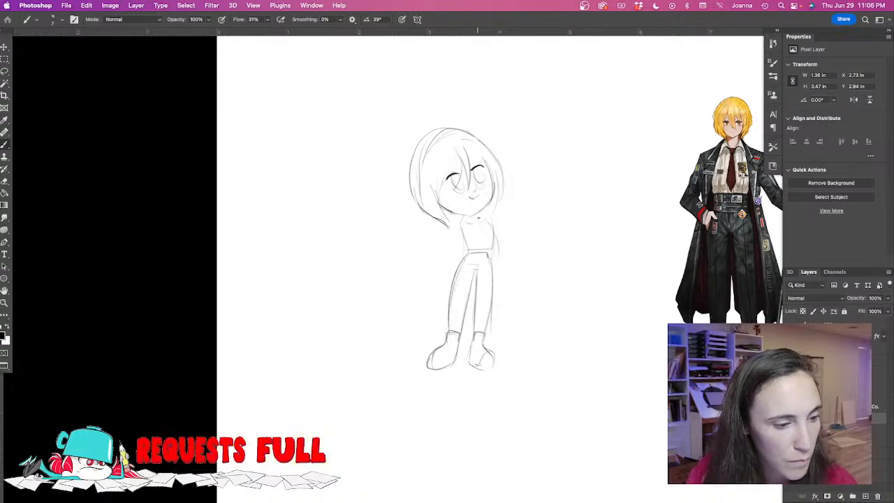
mouse_move(476, 221)
mouse_down()
mouse_move(487, 222)
mouse_move(440, 226)
mouse_move(453, 201)
mouse_up()
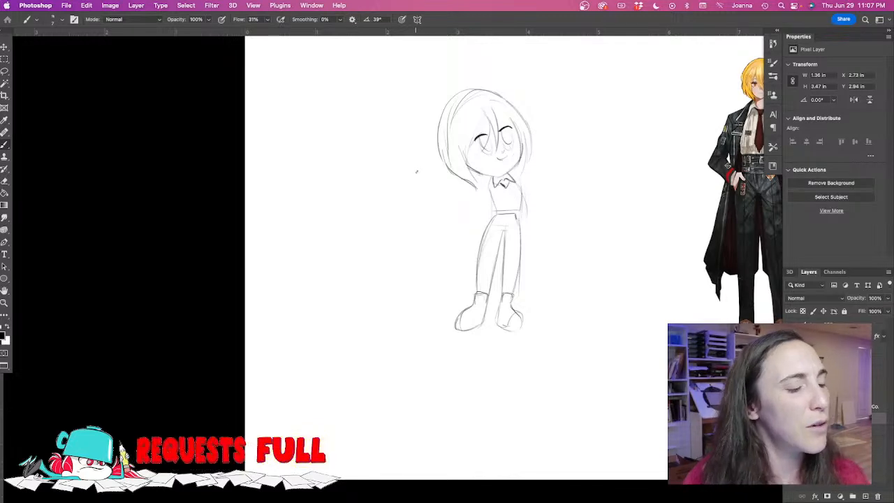
mouse_move(505, 187)
mouse_down()
mouse_move(515, 210)
mouse_move(505, 198)
mouse_up()
mouse_move(504, 190)
mouse_down()
mouse_move(505, 203)
mouse_move(441, 237)
mouse_up()
Draw the long open coat from the shoulders to the ankles, with its side edges and the hem line across the legs.
drag(477, 200, 492, 198)
drag(491, 199, 496, 291)
drag(489, 238, 499, 332)
drag(500, 271, 501, 316)
drag(442, 308, 466, 305)
drag(459, 210, 454, 242)
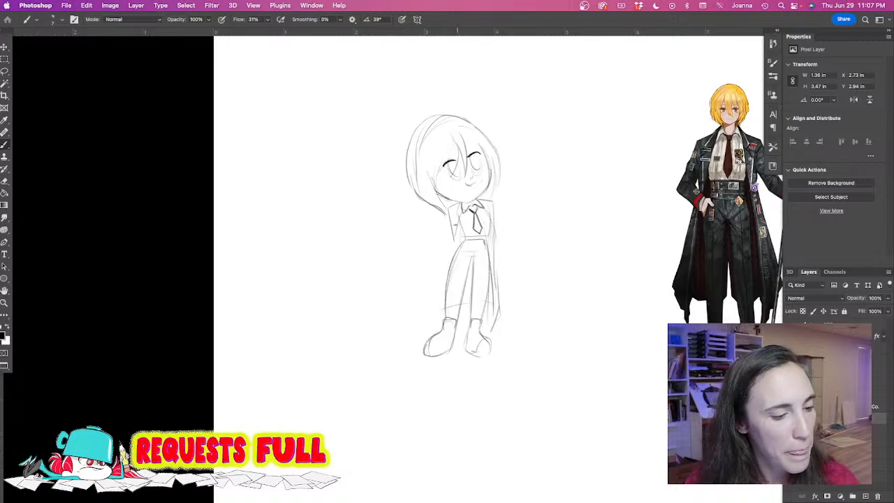
mouse_move(455, 235)
mouse_down()
mouse_move(429, 299)
mouse_move(435, 320)
mouse_move(420, 328)
mouse_up()
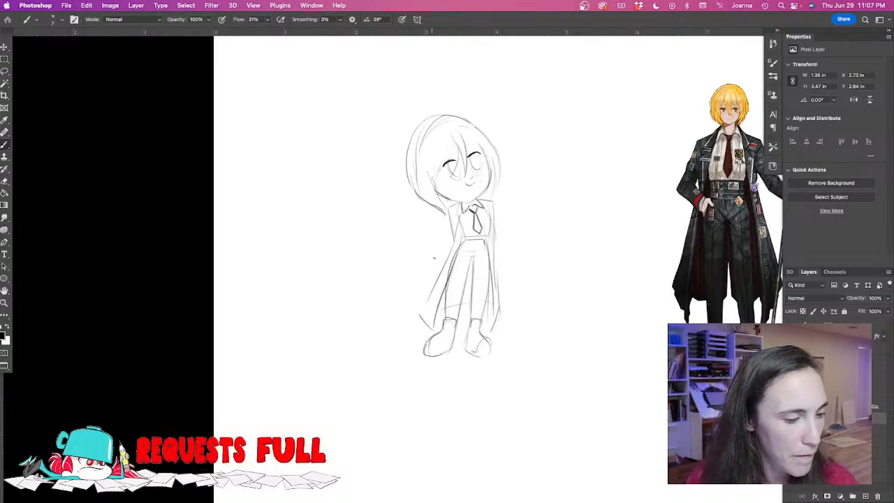
Start the viewer's-left upper arm with a line sloping outward from the shoulder and darken the small smile.
drag(449, 210, 427, 233)
drag(477, 180, 472, 185)
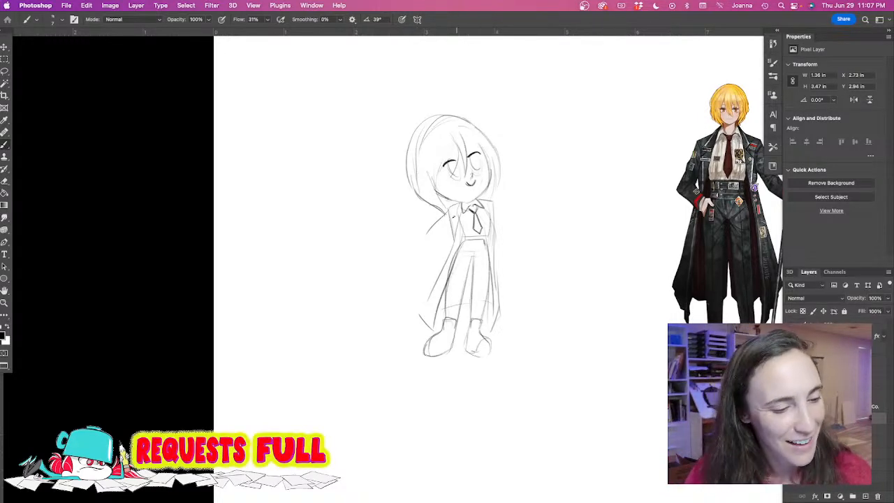
Darken the chest and waist outline and rework the necktie into a diamond shape.
drag(398, 313, 427, 288)
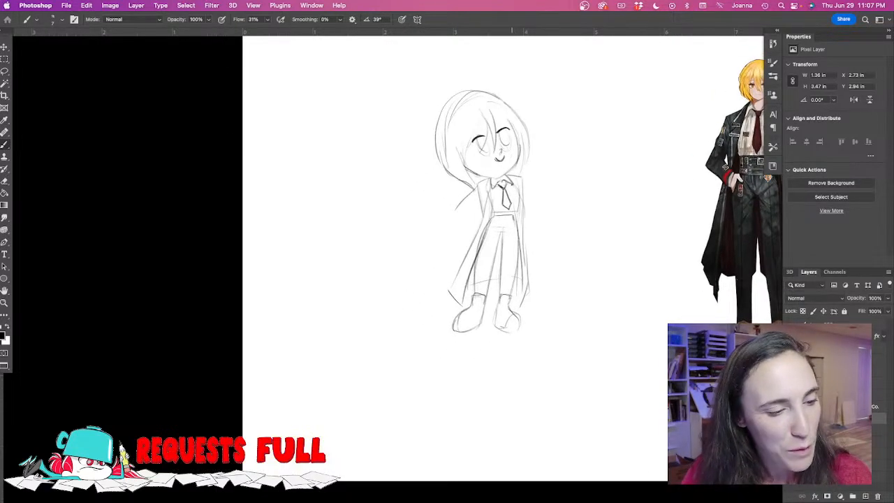
mouse_move(512, 181)
mouse_down()
mouse_move(516, 209)
mouse_move(492, 211)
mouse_up()
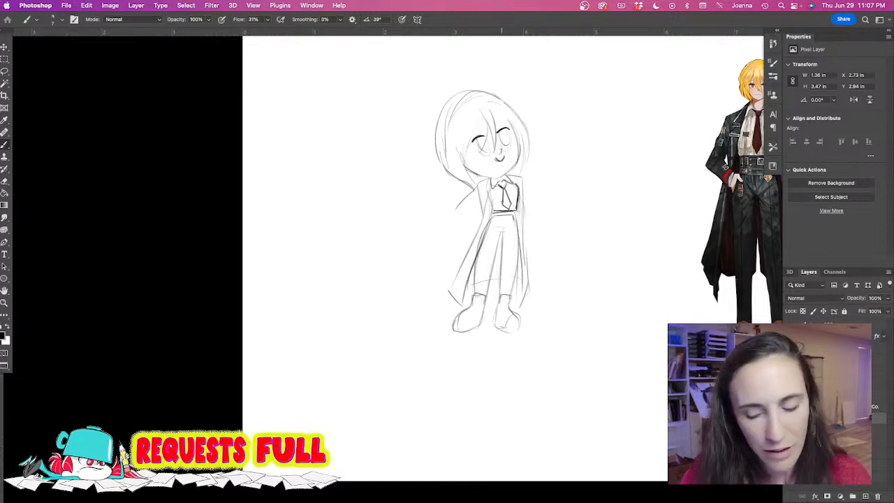
key(e)
mouse_move(501, 203)
mouse_down()
mouse_move(504, 193)
mouse_move(501, 201)
mouse_up()
key(b)
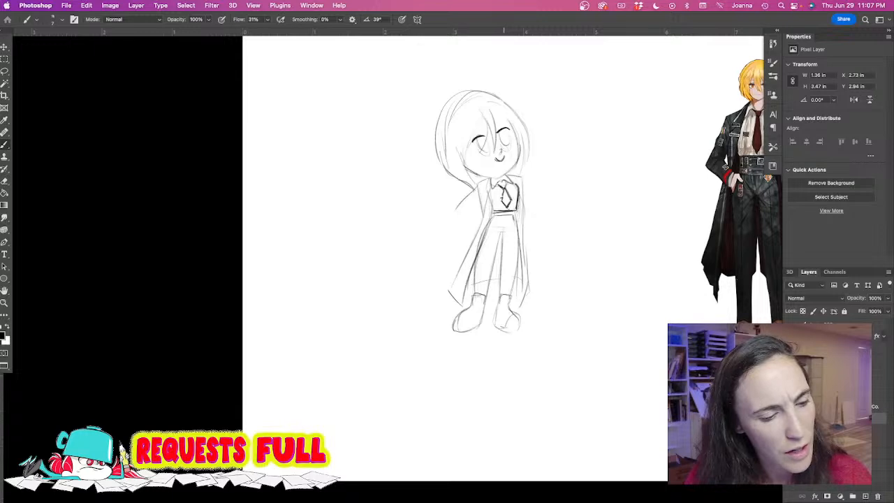
Draw the viewer's-right arm stretched out sideways with a sleeve cuff and a closed fist.
drag(479, 190, 447, 200)
mouse_move(455, 194)
mouse_down()
mouse_move(445, 200)
mouse_move(484, 191)
mouse_move(425, 210)
mouse_move(491, 201)
mouse_up()
drag(435, 230, 483, 222)
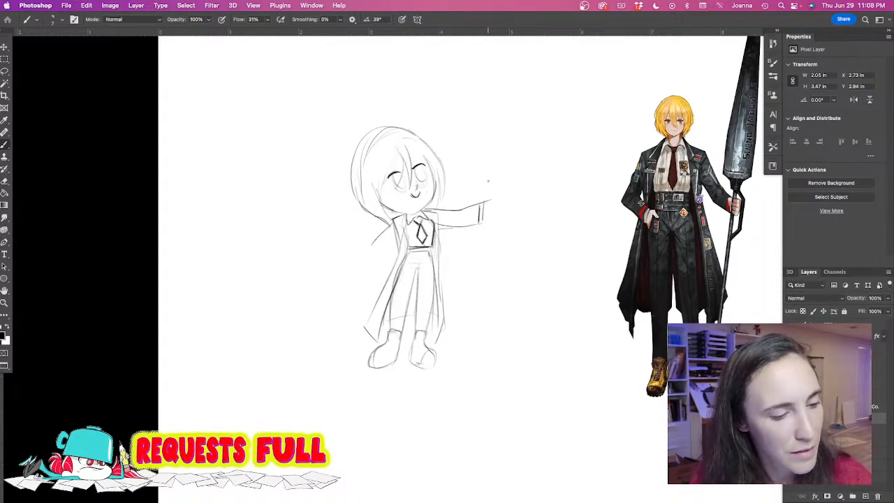
mouse_move(488, 201)
mouse_down()
mouse_move(499, 213)
mouse_move(484, 218)
mouse_move(497, 223)
mouse_up()
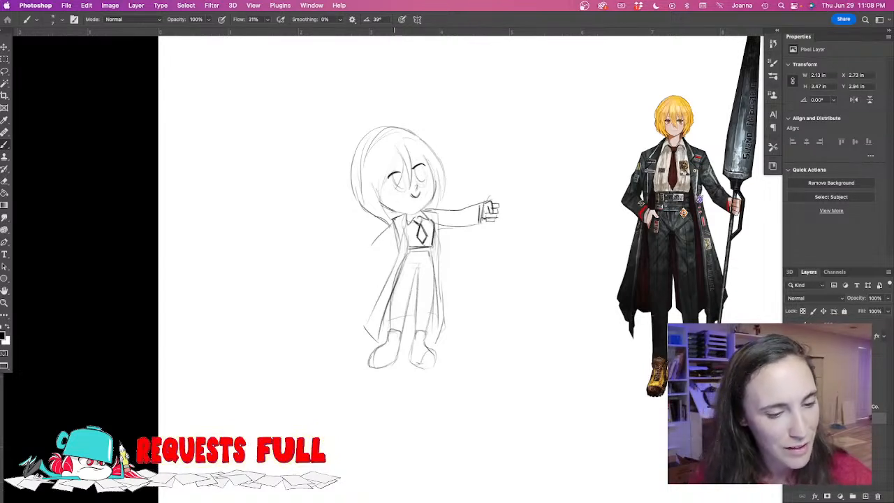
Draw the viewer's-left arm bent with the hand at the hip, and darken the coat's edges on that side.
mouse_move(388, 225)
mouse_down()
mouse_move(371, 246)
mouse_move(385, 250)
mouse_move(368, 252)
mouse_move(385, 264)
mouse_move(393, 251)
mouse_up()
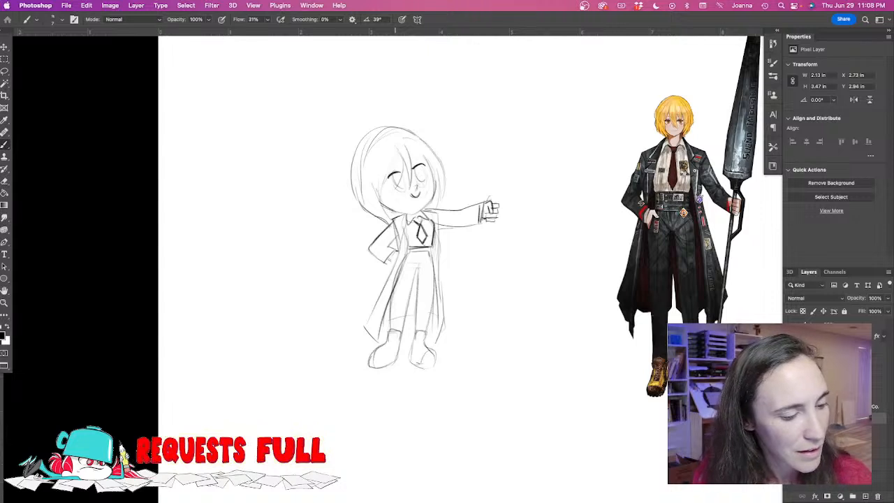
drag(401, 232, 369, 317)
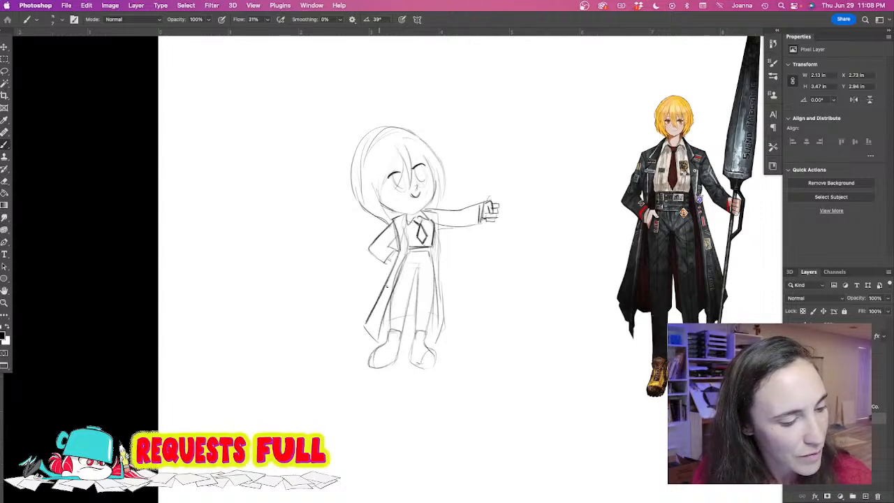
drag(389, 278, 366, 323)
drag(407, 224, 378, 336)
drag(399, 271, 390, 320)
drag(396, 288, 390, 329)
Darken the trouser leg lines and redraw both boots with rounded toe caps and soles.
mouse_move(419, 261)
mouse_down()
mouse_move(400, 330)
mouse_move(414, 322)
mouse_up()
drag(433, 256, 423, 332)
mouse_move(435, 282)
mouse_down()
mouse_move(426, 336)
mouse_move(437, 356)
mouse_move(417, 370)
mouse_up()
drag(412, 340, 412, 358)
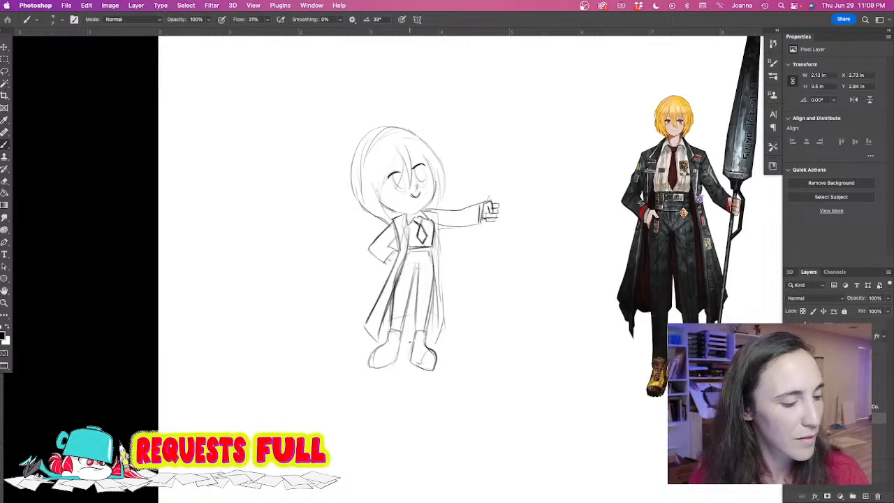
mouse_move(423, 349)
mouse_down()
mouse_move(426, 365)
mouse_move(437, 360)
mouse_move(415, 366)
mouse_move(415, 357)
mouse_move(412, 368)
mouse_move(440, 365)
mouse_up()
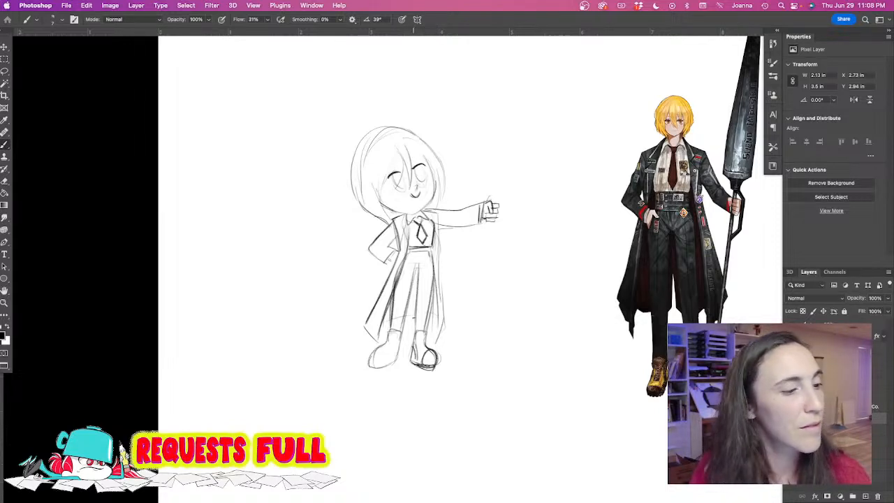
drag(374, 351, 382, 366)
drag(379, 351, 370, 365)
mouse_move(373, 368)
mouse_down()
mouse_move(398, 363)
mouse_move(389, 367)
mouse_up()
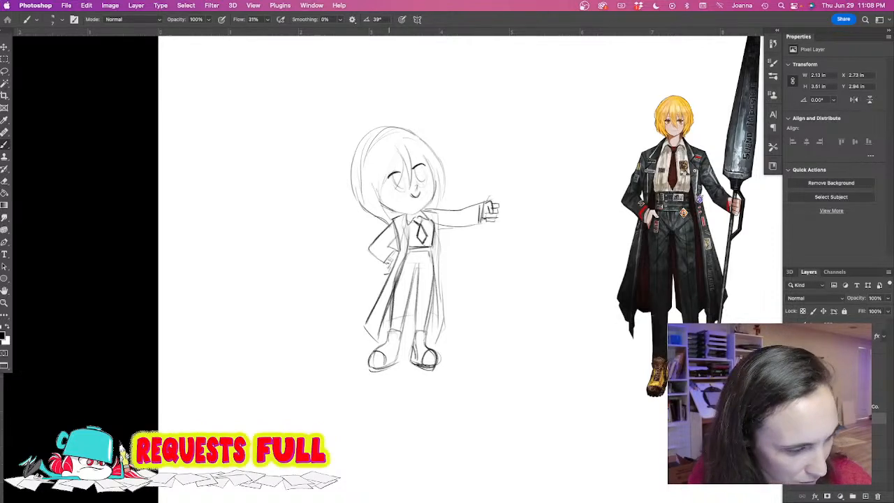
Add round irises to the eyes and draw the spear shaft with its angular handguard through the outstretched fist.
mouse_move(419, 168)
mouse_down()
mouse_move(418, 182)
mouse_move(427, 169)
mouse_move(427, 183)
mouse_move(389, 185)
mouse_move(404, 188)
mouse_move(411, 210)
mouse_move(386, 204)
mouse_move(393, 185)
mouse_move(425, 180)
mouse_up()
drag(476, 350, 495, 155)
mouse_move(491, 210)
mouse_down()
mouse_move(475, 356)
mouse_move(485, 260)
mouse_up()
mouse_move(495, 154)
mouse_down()
mouse_move(492, 183)
mouse_move(510, 181)
mouse_up()
drag(508, 180, 504, 234)
mouse_move(506, 196)
mouse_down()
mouse_move(503, 232)
mouse_move(488, 250)
mouse_up()
Draw the spear's tall tapering blade with a pointed tip, a centre ridge and a shallow V-shaped base.
drag(337, 271, 318, 412)
mouse_move(476, 304)
mouse_down()
mouse_move(500, 76)
mouse_move(508, 231)
mouse_up()
mouse_move(507, 169)
mouse_down()
mouse_move(507, 266)
mouse_move(474, 299)
mouse_up()
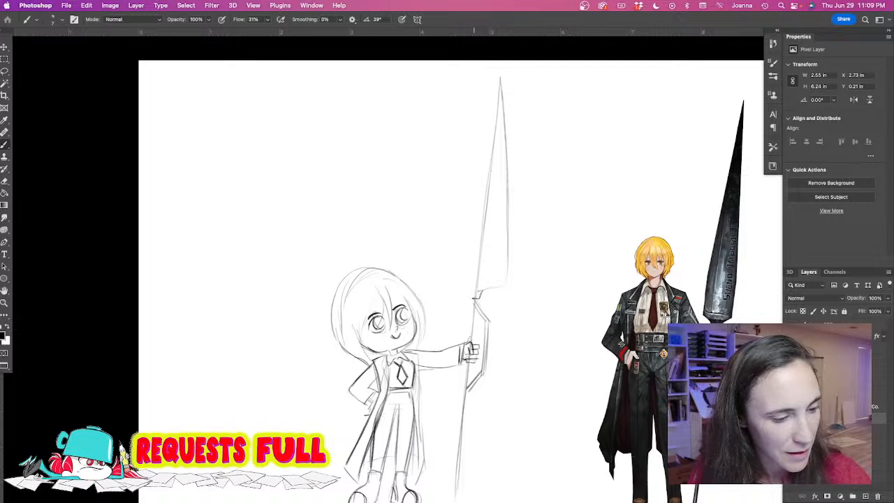
mouse_move(499, 80)
mouse_down()
mouse_move(458, 268)
mouse_move(466, 285)
mouse_move(482, 288)
mouse_up()
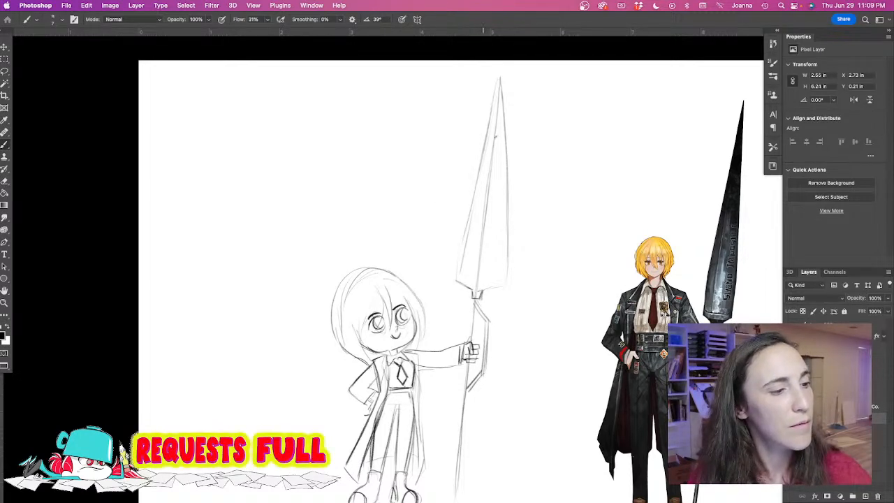
drag(504, 282, 452, 279)
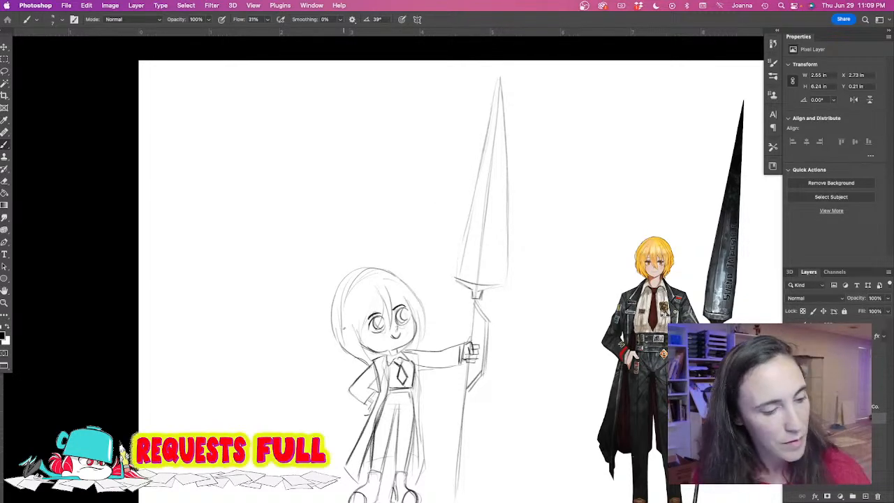
Darken the coat's viewer's-right edge down to the hem and firm up the lower hem corner and boot on the other side.
scroll(447, 279, down, 3)
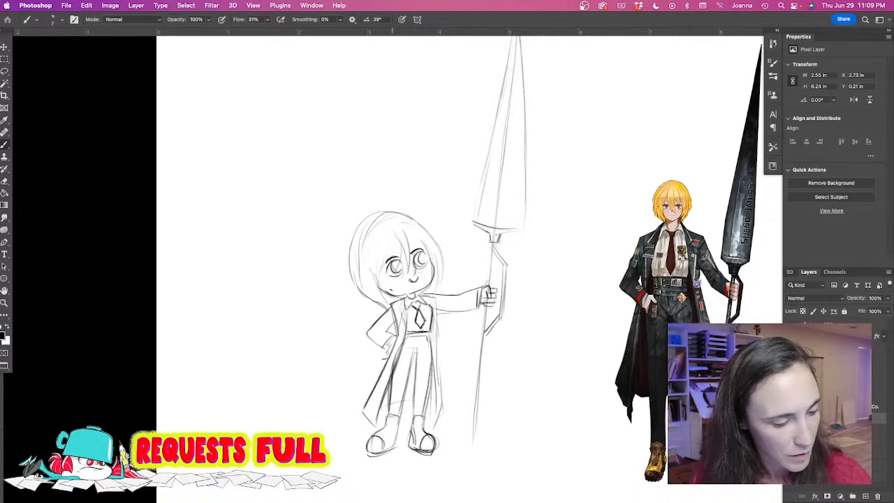
drag(437, 303, 439, 435)
drag(433, 359, 436, 433)
mouse_move(399, 403)
mouse_down()
mouse_move(417, 400)
mouse_move(377, 428)
mouse_up()
mouse_move(390, 397)
mouse_down()
mouse_move(397, 430)
mouse_move(372, 454)
mouse_up()
Darken the bobbed hair's outer contour, side lock and fringe strands, and add a belt line at the waist.
drag(388, 280, 379, 296)
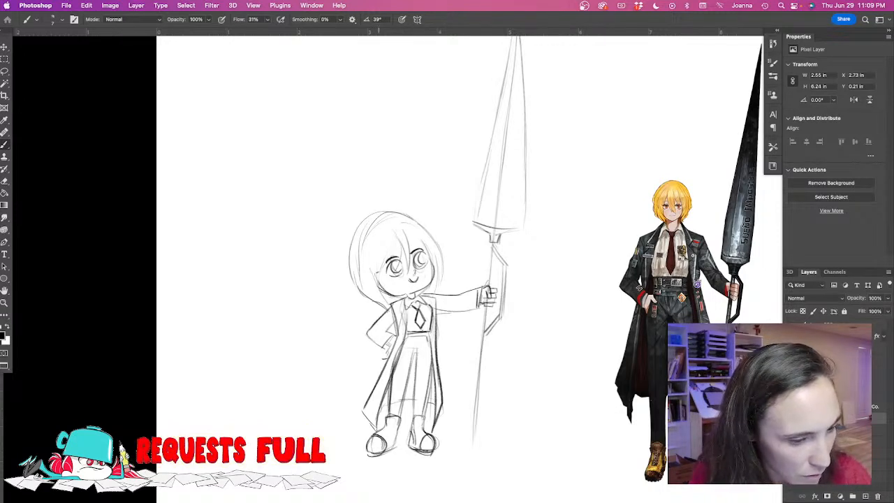
drag(389, 248, 380, 287)
mouse_move(385, 288)
mouse_down()
mouse_move(395, 290)
mouse_move(387, 308)
mouse_move(353, 274)
mouse_up()
drag(394, 230, 385, 270)
mouse_move(385, 241)
mouse_down()
mouse_move(381, 271)
mouse_move(378, 212)
mouse_move(434, 236)
mouse_move(450, 294)
mouse_move(434, 329)
mouse_up()
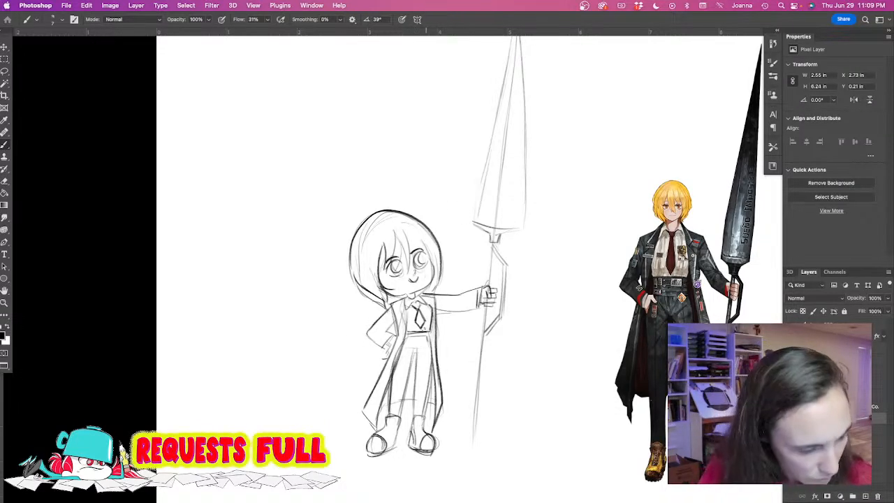
drag(405, 340, 428, 334)
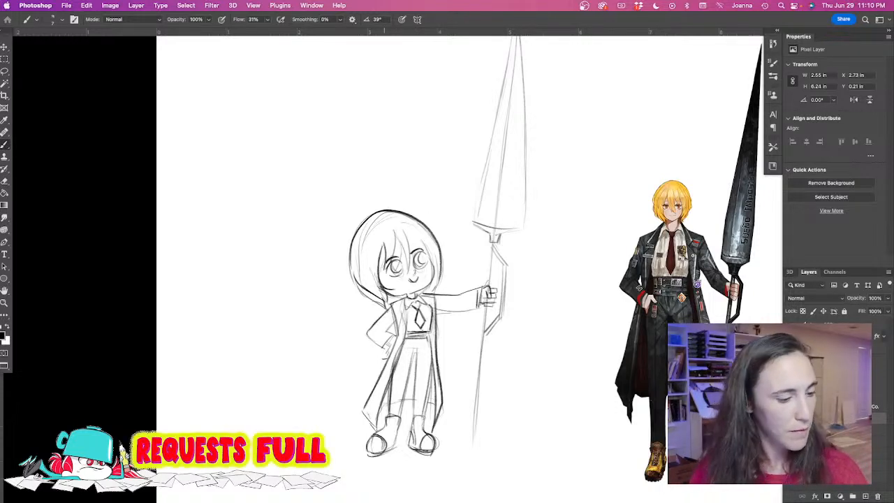
drag(377, 407, 393, 402)
mouse_move(299, 383)
mouse_down()
mouse_move(361, 284)
mouse_move(393, 259)
mouse_move(140, 319)
mouse_move(358, 299)
mouse_move(154, 305)
mouse_move(356, 293)
mouse_move(305, 293)
mouse_move(201, 296)
mouse_move(265, 321)
mouse_move(377, 314)
mouse_up()
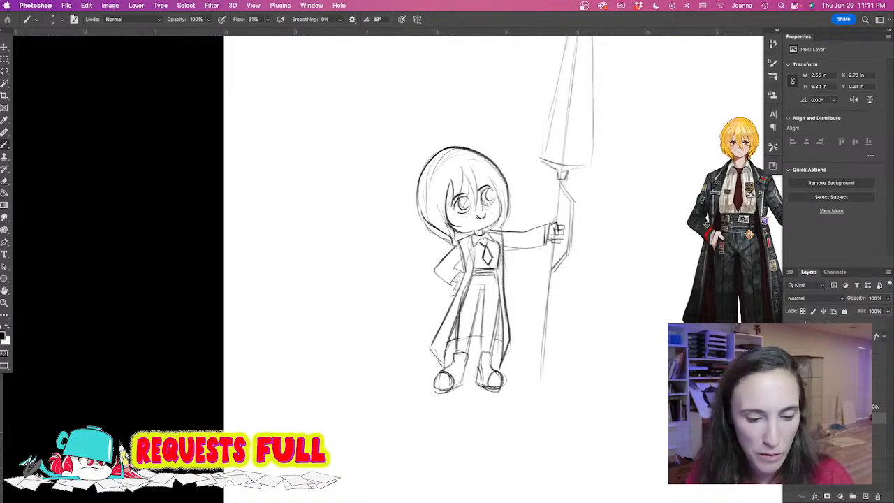
Hide the blond character's reference and move the chibi sketch to the right side of the canvas.
click(845, 407)
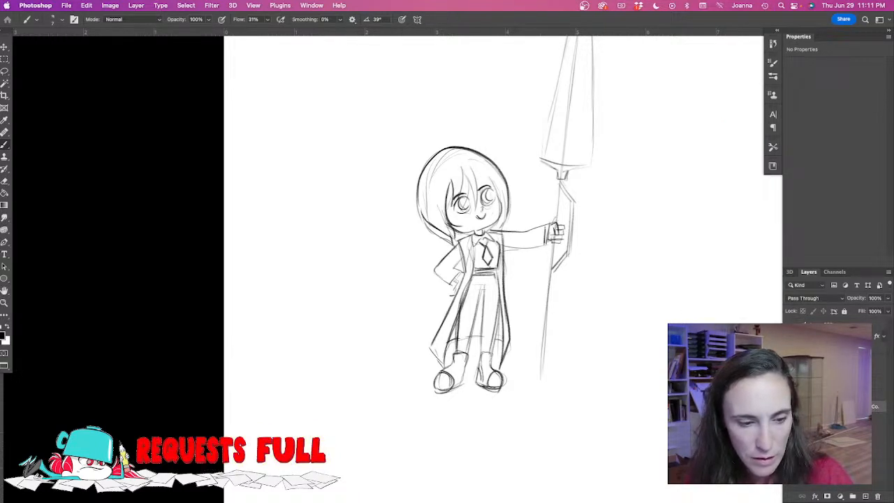
scroll(360, 322, down, 3)
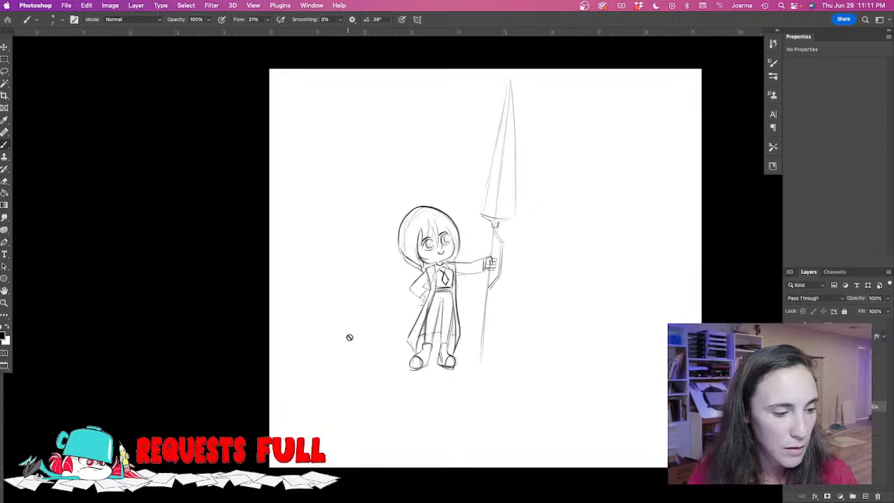
key(v)
drag(436, 292, 580, 301)
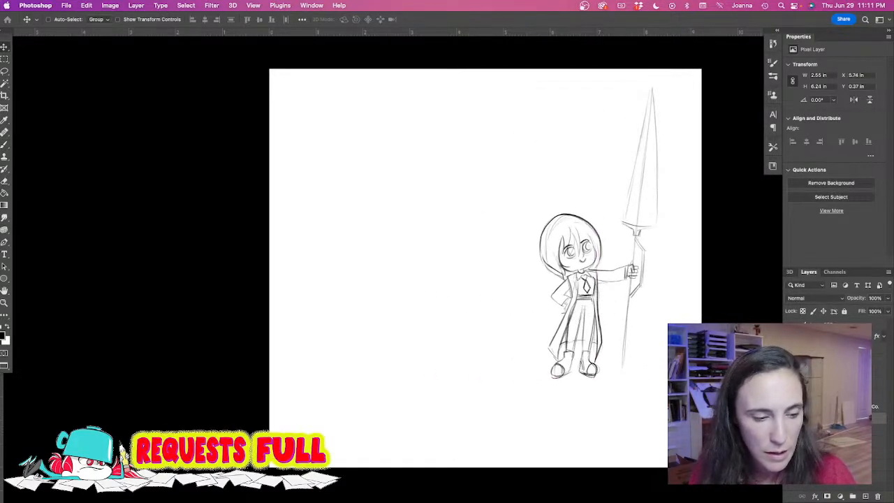
Show the two earlier character sketches together with the chibi, keeping their reference images hidden.
click(790, 407)
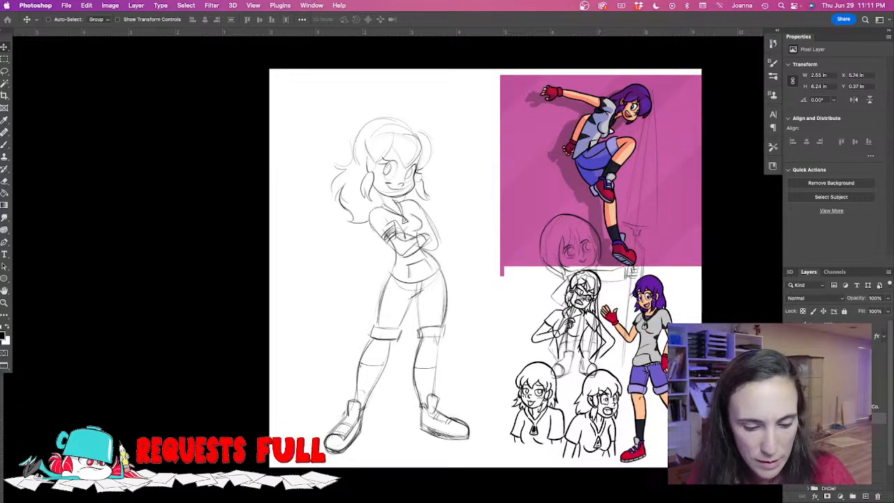
click(790, 395)
click(790, 407)
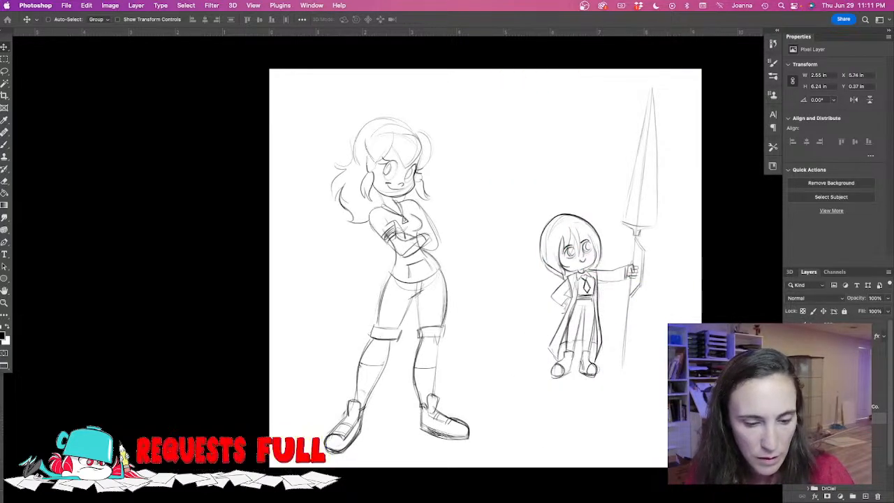
click(790, 406)
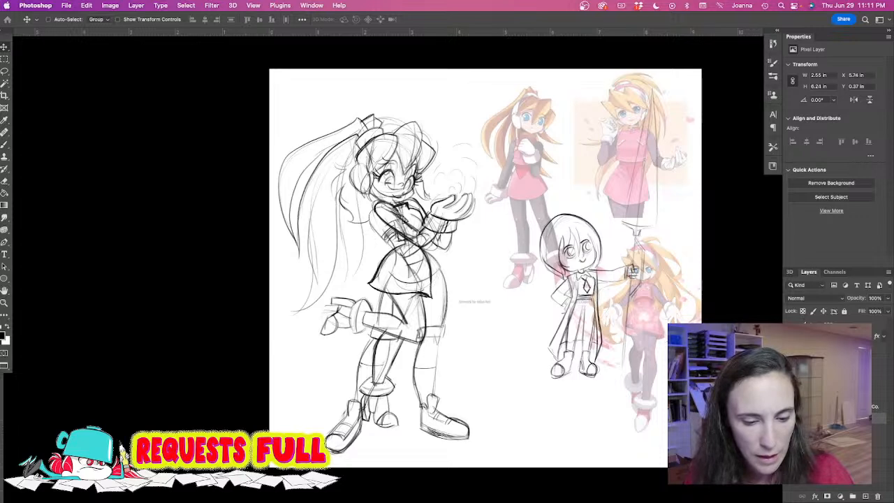
click(790, 406)
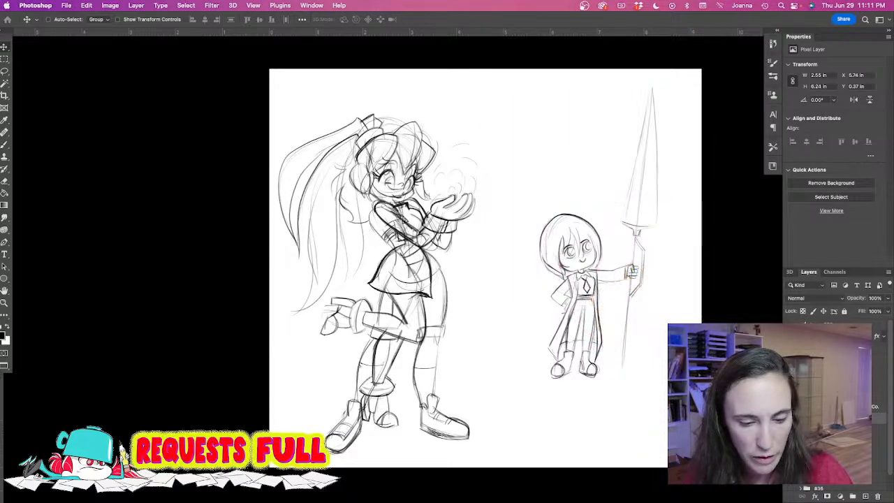
Arrange the sketches as a lineup: crossed-arms girl at left, ponytail girl in the middle, chibi spear carrier at lower right.
mouse_move(402, 323)
mouse_down()
mouse_move(485, 311)
mouse_move(521, 283)
mouse_up()
click(828, 441)
drag(405, 371, 366, 365)
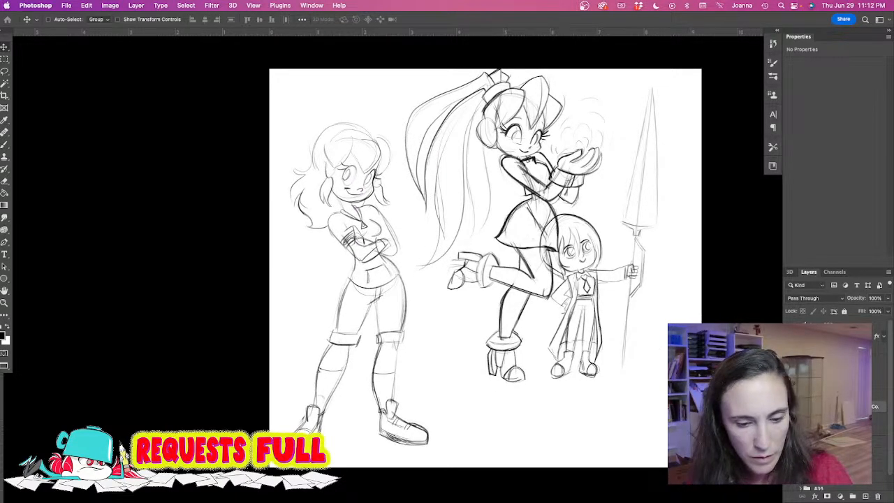
drag(577, 349, 596, 377)
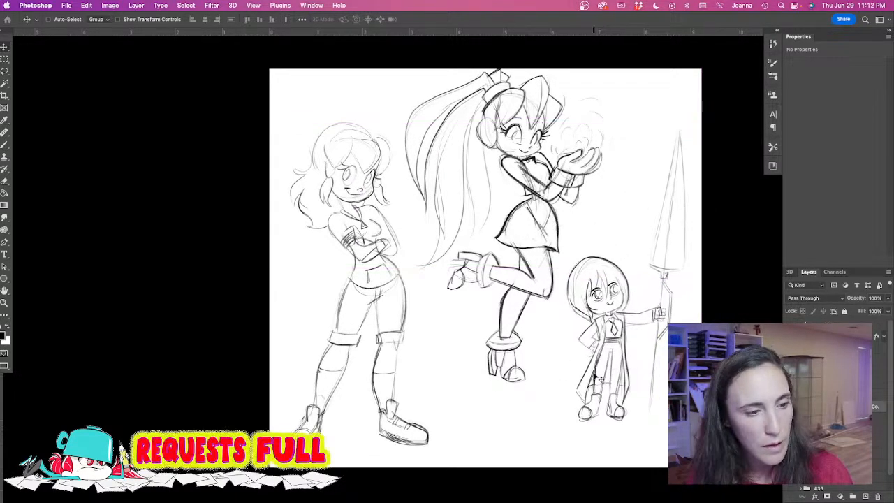
drag(516, 311, 507, 339)
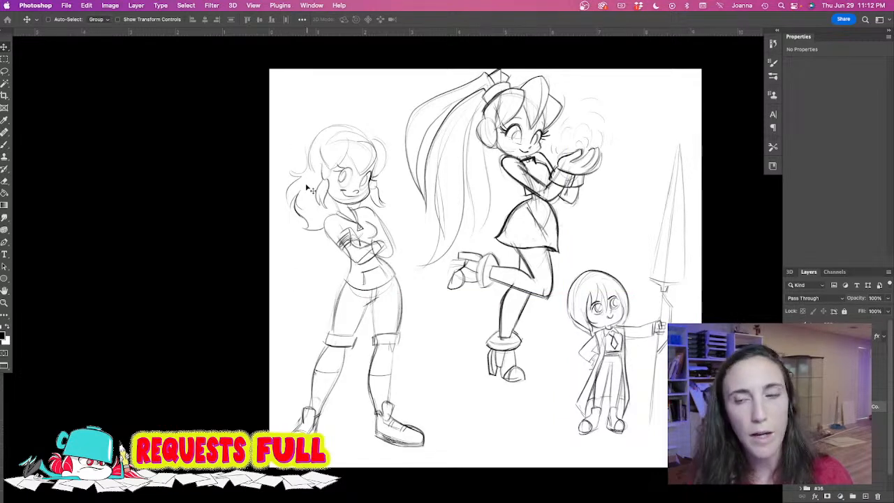
Bring in the red one-eyed character's reference image, hide the earlier sketches, and place the reference on the right of the canvas.
key(Tab)
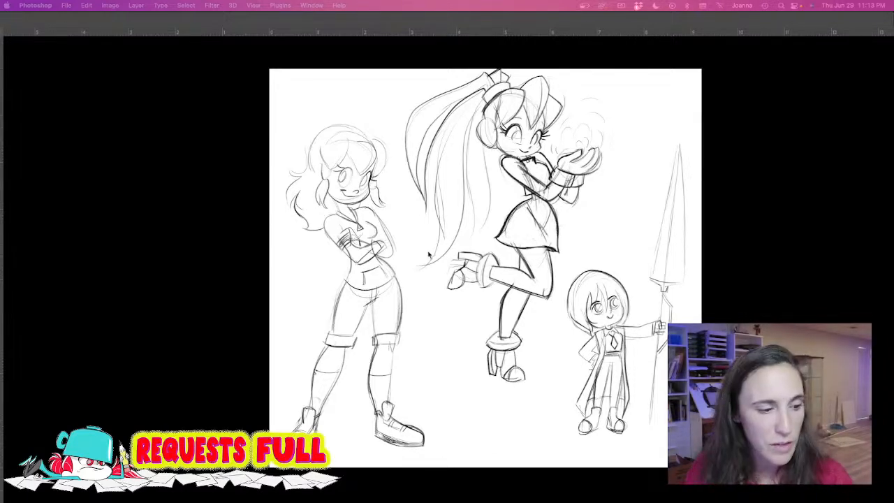
key(Tab)
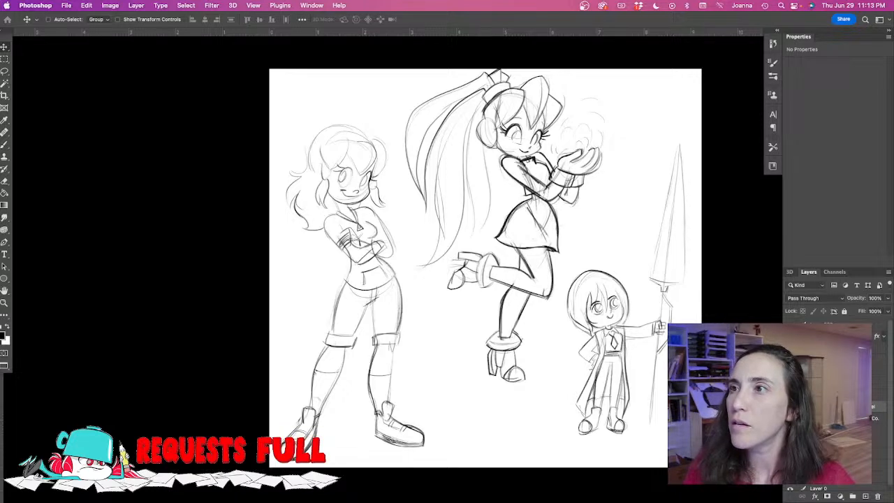
key(Tab)
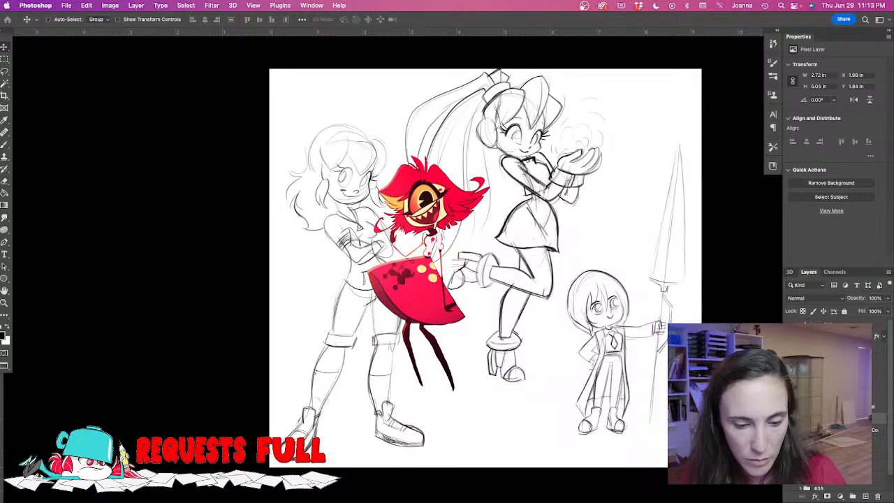
key(Delete)
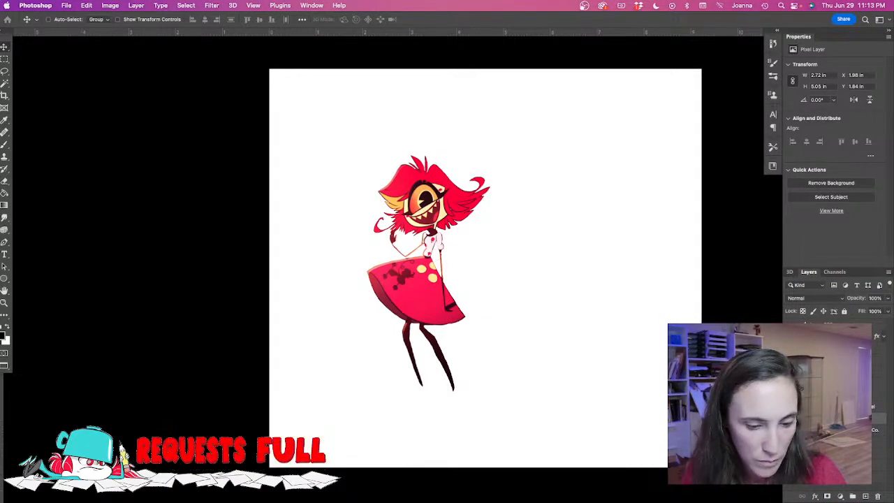
drag(436, 295, 597, 275)
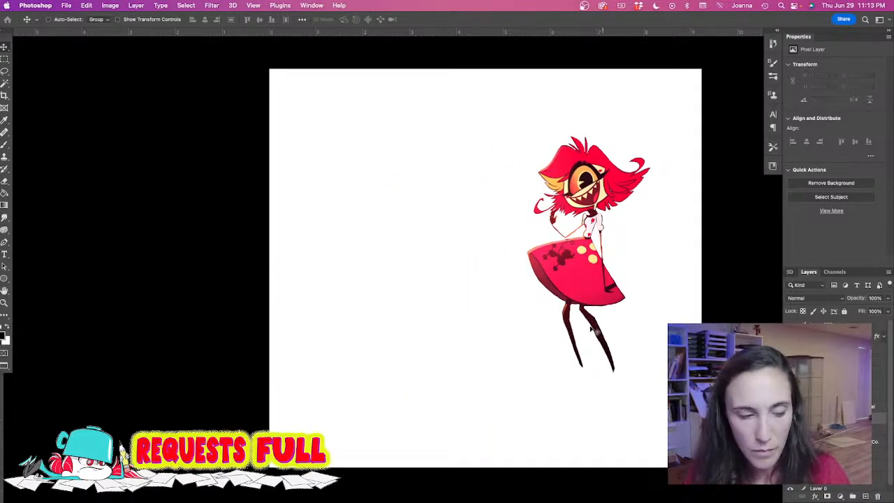
Start the one-eyed character's head with a curved jaw line, a tall single eye with lashes, and a V-shaped lower lid.
key(b)
click(367, 222)
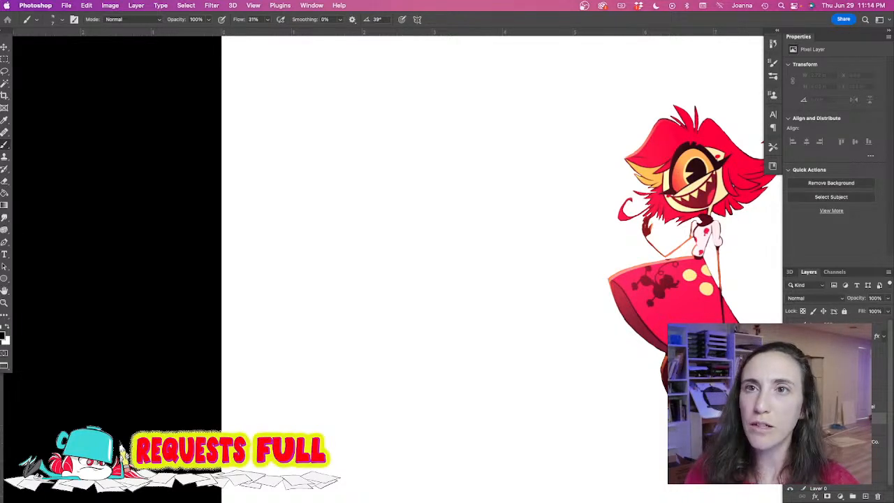
key(Tab)
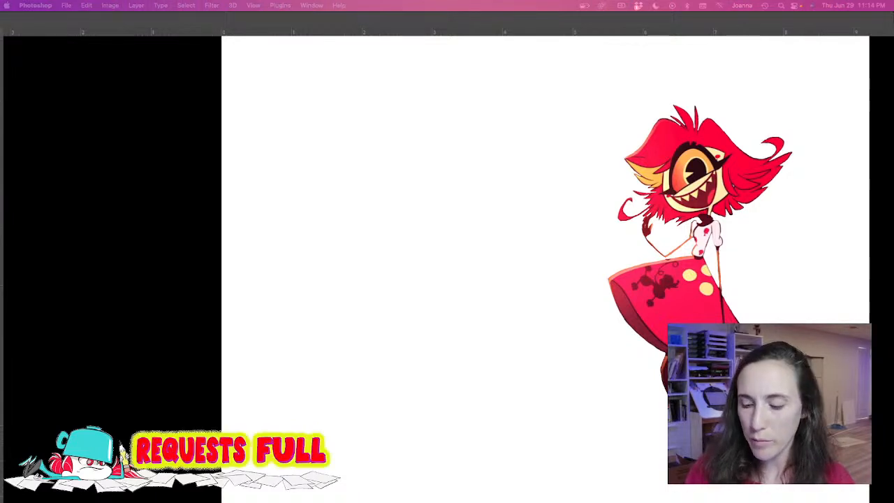
key(Tab)
mouse_move(393, 150)
mouse_down()
mouse_move(392, 214)
mouse_move(390, 171)
mouse_move(415, 224)
mouse_move(463, 211)
mouse_move(441, 225)
mouse_up()
drag(388, 180, 433, 227)
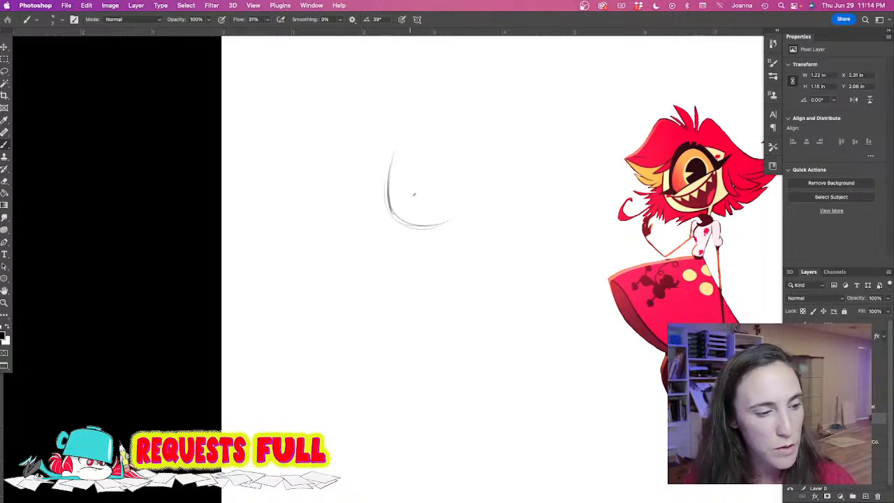
mouse_move(447, 161)
mouse_down()
mouse_move(428, 202)
mouse_move(397, 171)
mouse_move(410, 133)
mouse_move(438, 159)
mouse_move(424, 120)
mouse_move(403, 169)
mouse_move(412, 128)
mouse_move(444, 153)
mouse_up()
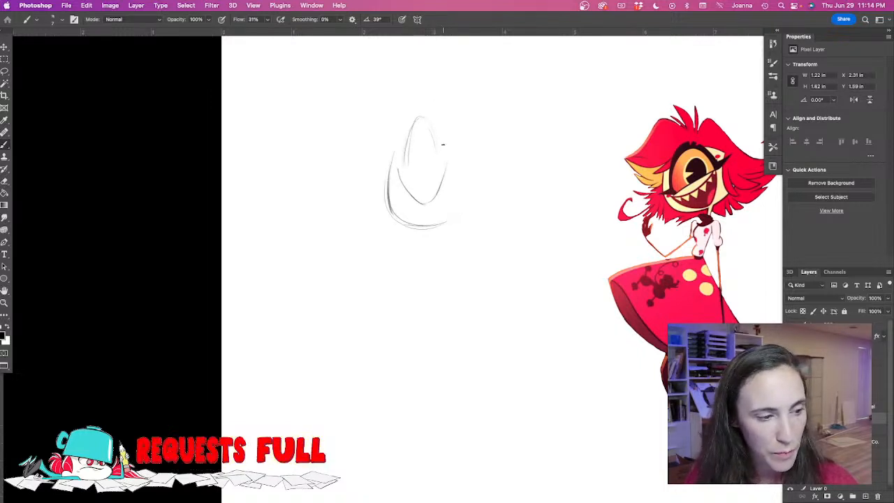
mouse_move(417, 110)
mouse_down()
mouse_move(443, 148)
mouse_move(455, 139)
mouse_move(431, 172)
mouse_move(455, 140)
mouse_move(415, 179)
mouse_move(423, 179)
mouse_move(407, 129)
mouse_up()
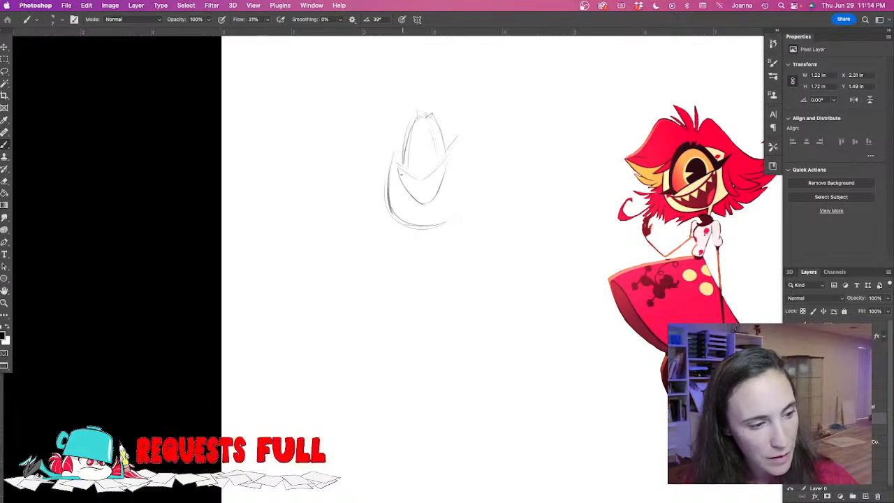
Erase the curved jaw and V-shaped mouth lines, then redraw the head with a rounder outline and an oval iris inside the eye.
key(e)
mouse_move(424, 202)
mouse_down()
mouse_move(397, 175)
mouse_move(437, 201)
mouse_move(390, 148)
mouse_move(424, 222)
mouse_move(379, 191)
mouse_up()
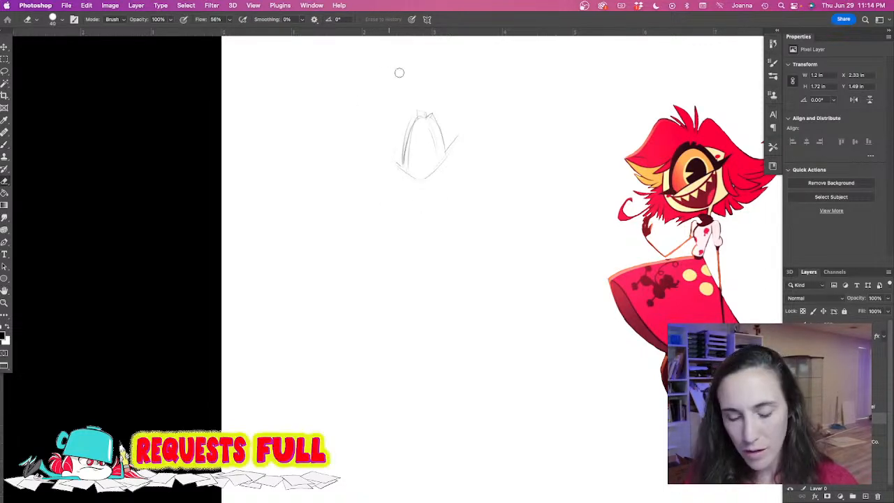
key(b)
mouse_move(395, 128)
mouse_down()
mouse_move(386, 194)
mouse_move(386, 177)
mouse_move(397, 201)
mouse_move(417, 208)
mouse_up()
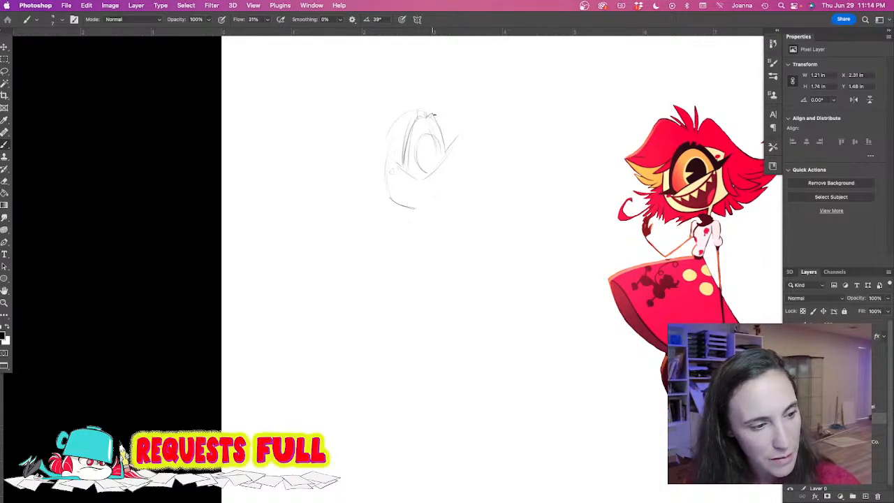
Reinforce the upper lid and sweep the lower lid up to the cheek, then sketch a narrow toothy grin beneath it.
drag(435, 113, 444, 150)
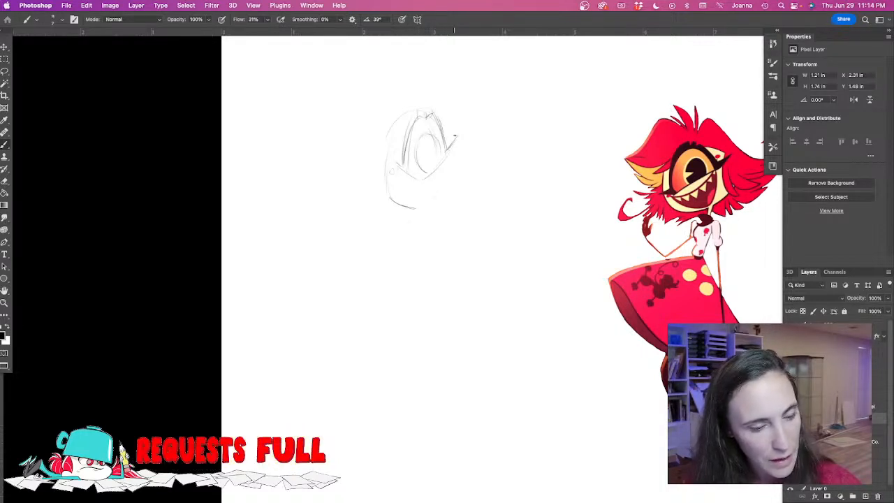
mouse_move(392, 175)
mouse_down()
mouse_move(439, 175)
mouse_move(466, 130)
mouse_up()
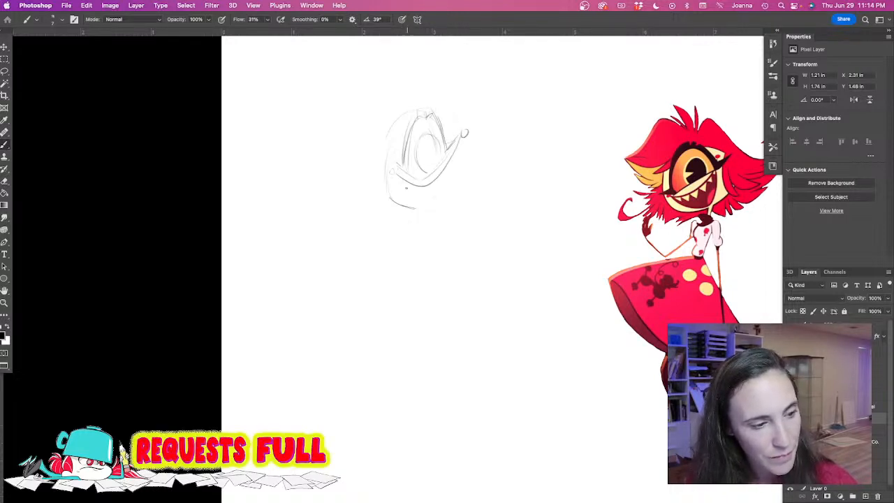
drag(413, 203, 431, 196)
mouse_move(451, 162)
mouse_down()
mouse_move(418, 197)
mouse_move(444, 180)
mouse_move(435, 196)
mouse_move(405, 202)
mouse_up()
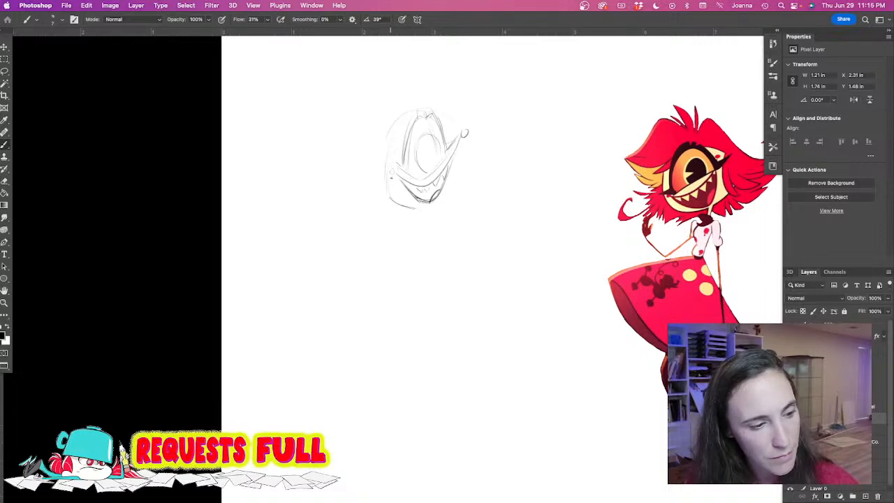
Sketch the hair's outer shape with a swept lock on each side, spiky strands on top, and a curved lower edge.
mouse_move(442, 109)
mouse_down()
mouse_move(437, 70)
mouse_move(407, 72)
mouse_move(410, 91)
mouse_move(392, 90)
mouse_move(407, 98)
mouse_move(331, 173)
mouse_move(368, 127)
mouse_move(298, 162)
mouse_move(356, 193)
mouse_up()
mouse_move(388, 153)
mouse_down()
mouse_move(369, 179)
mouse_move(430, 152)
mouse_move(466, 203)
mouse_move(514, 160)
mouse_up()
scroll(359, 286, up, 2)
drag(486, 204, 462, 207)
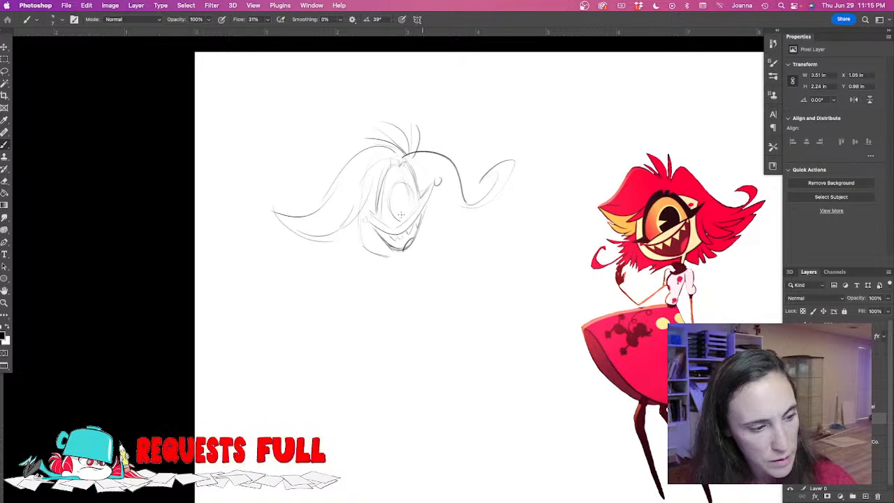
mouse_move(465, 244)
mouse_down()
mouse_move(422, 269)
mouse_move(322, 250)
mouse_up()
drag(377, 254, 431, 245)
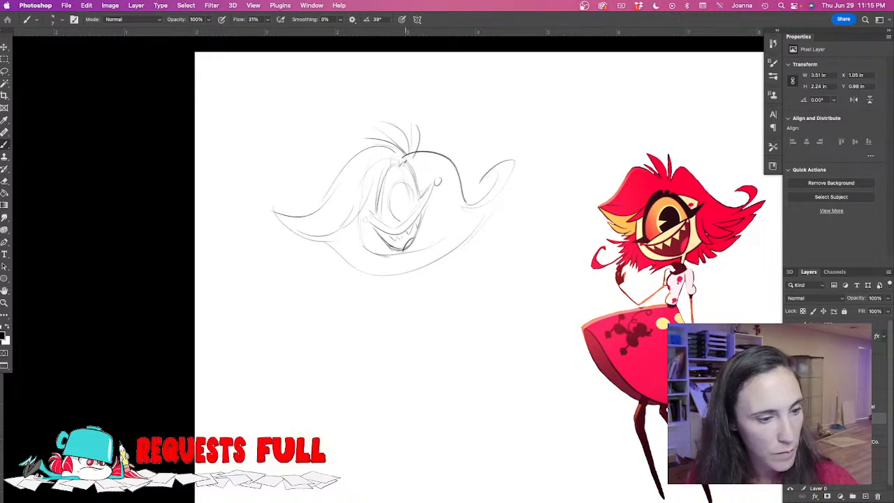
Add pointed hair strands hanging beside the right side of the face.
mouse_move(381, 176)
mouse_down()
mouse_move(432, 164)
mouse_move(450, 179)
mouse_move(423, 253)
mouse_up()
drag(429, 222, 423, 253)
drag(435, 229, 431, 251)
mouse_move(443, 206)
mouse_down()
mouse_move(425, 259)
mouse_move(435, 245)
mouse_up()
mouse_move(455, 201)
mouse_down()
mouse_move(444, 241)
mouse_move(463, 244)
mouse_move(450, 221)
mouse_up()
Sketch the neck, puffed sleeve, wavy ruffle lines at the far shoulder, and thin tapering torso below the head.
mouse_move(352, 305)
mouse_down()
mouse_move(386, 241)
mouse_move(384, 255)
mouse_move(414, 249)
mouse_up()
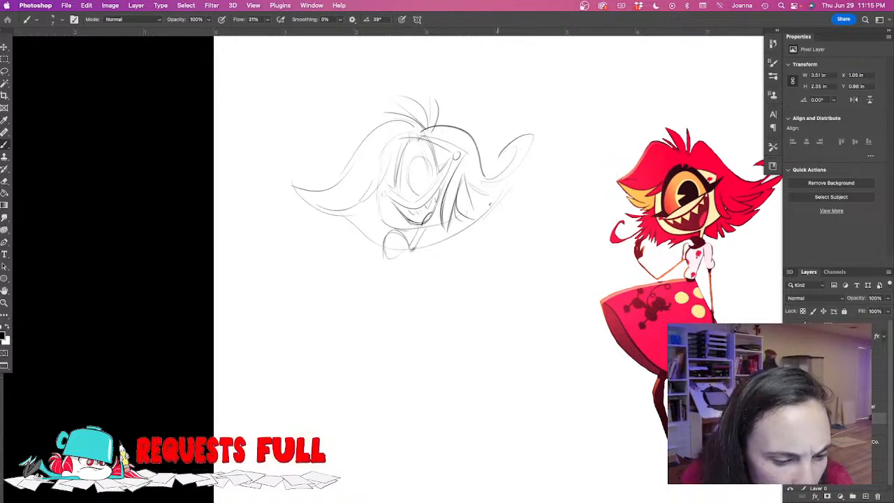
mouse_move(679, 261)
mouse_down()
mouse_move(621, 281)
mouse_move(704, 234)
mouse_up()
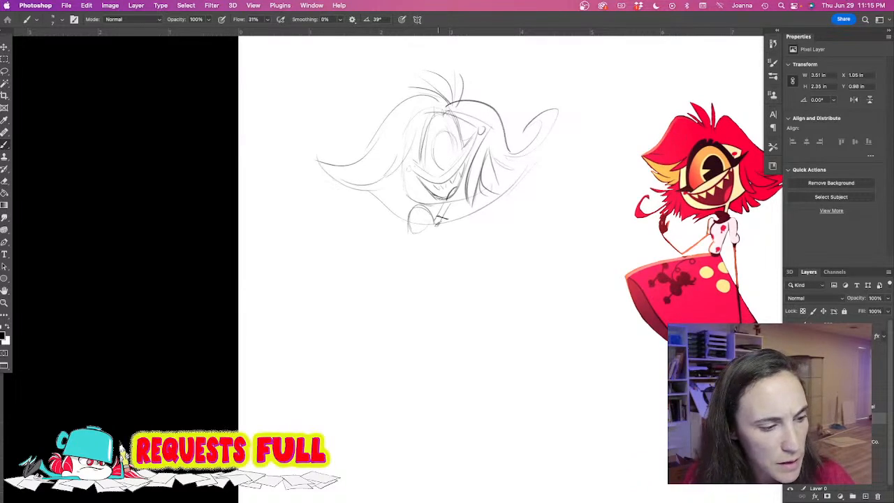
mouse_move(432, 222)
mouse_down()
mouse_move(495, 215)
mouse_move(492, 228)
mouse_move(447, 262)
mouse_up()
mouse_move(440, 232)
mouse_down()
mouse_move(439, 265)
mouse_move(460, 232)
mouse_move(422, 265)
mouse_up()
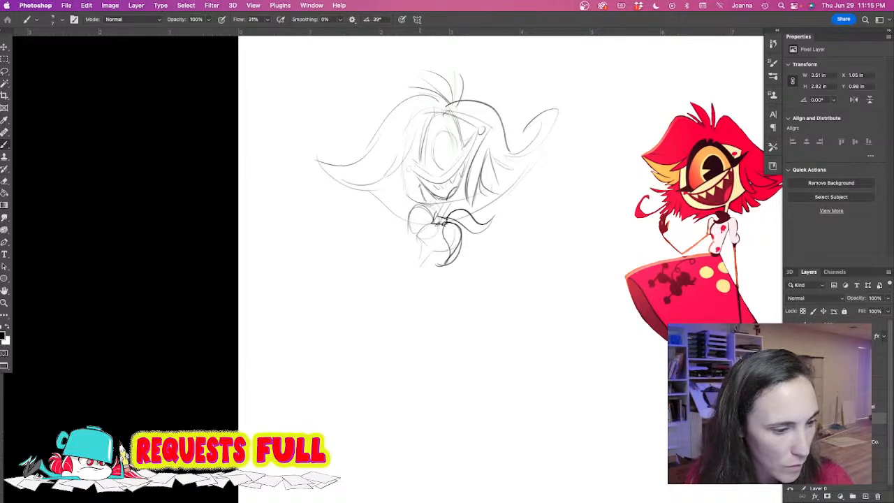
mouse_move(419, 195)
mouse_down()
mouse_move(426, 205)
mouse_move(410, 200)
mouse_move(429, 198)
mouse_move(431, 274)
mouse_up()
drag(433, 225, 427, 292)
drag(419, 239, 428, 286)
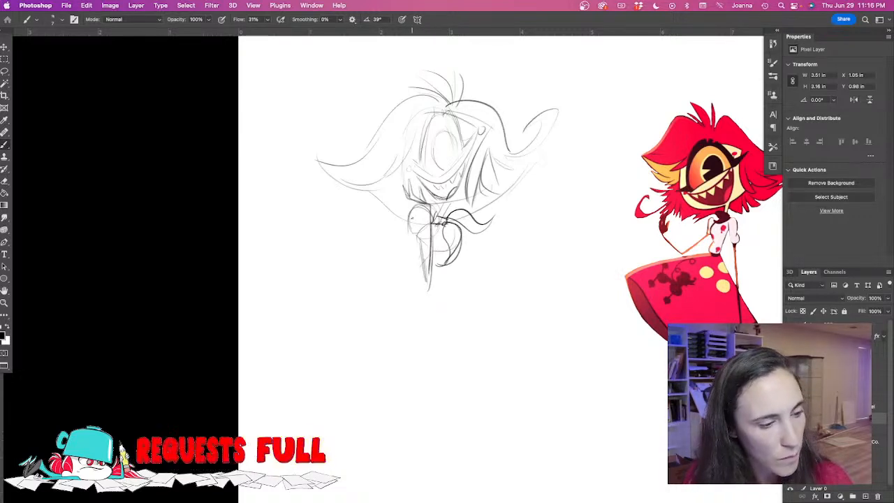
Draw the bent arm and a wide flared skirt swinging out to the left, with a curled hem.
mouse_move(412, 204)
mouse_down()
mouse_move(405, 225)
mouse_move(419, 236)
mouse_move(398, 267)
mouse_move(457, 241)
mouse_move(409, 268)
mouse_move(302, 279)
mouse_up()
mouse_move(418, 269)
mouse_down()
mouse_move(495, 350)
mouse_move(376, 384)
mouse_move(282, 305)
mouse_move(304, 321)
mouse_up()
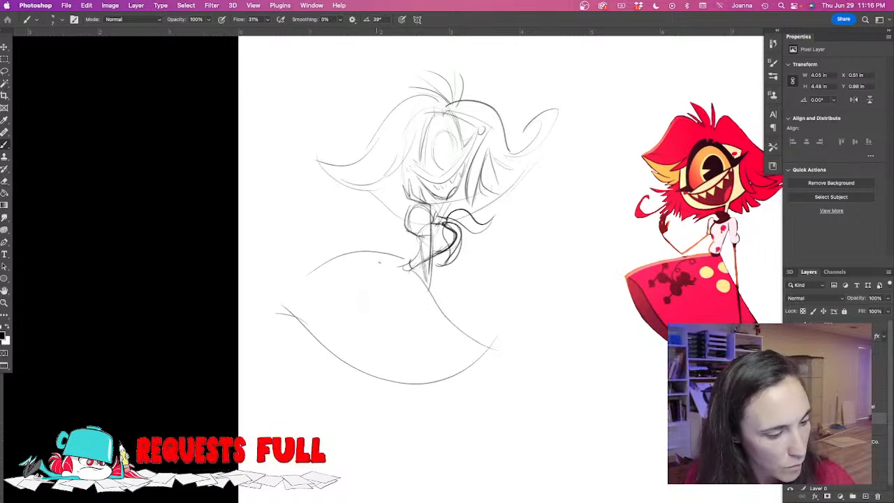
drag(359, 295, 354, 347)
mouse_move(269, 300)
mouse_down()
mouse_move(315, 310)
mouse_move(392, 377)
mouse_up()
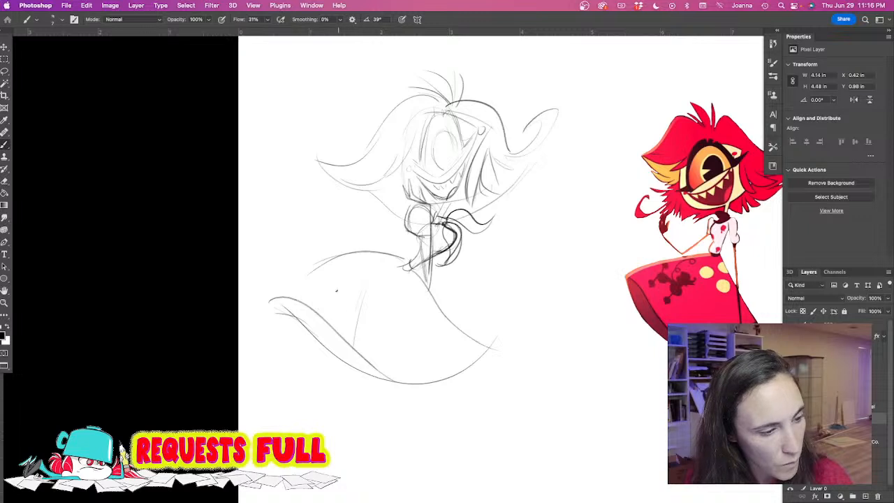
Add a curling lock to the left hair, then sketch two long thin legs tapering down from beneath the skirt.
mouse_move(396, 168)
mouse_down()
mouse_move(339, 198)
mouse_move(341, 185)
mouse_move(337, 196)
mouse_move(330, 180)
mouse_move(338, 204)
mouse_move(377, 199)
mouse_move(357, 207)
mouse_move(412, 222)
mouse_up()
drag(354, 348, 377, 391)
mouse_move(363, 315)
mouse_down()
mouse_move(382, 380)
mouse_move(369, 465)
mouse_up()
drag(389, 377, 372, 483)
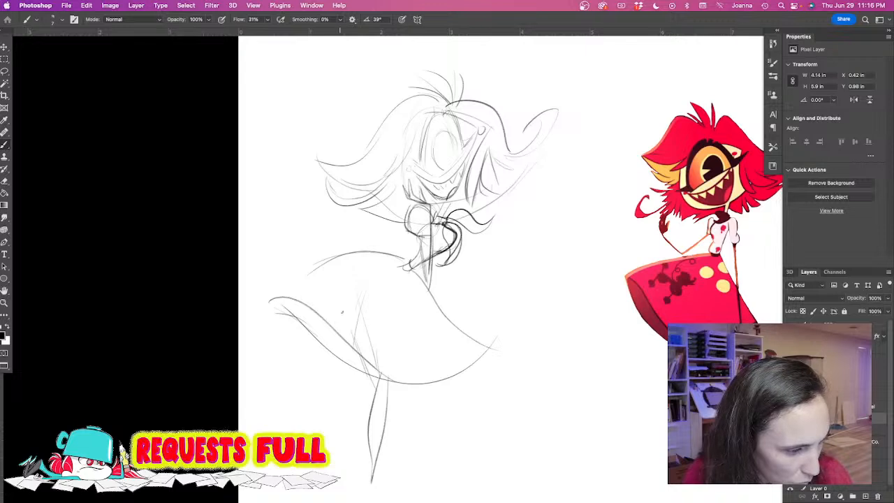
drag(374, 455, 363, 498)
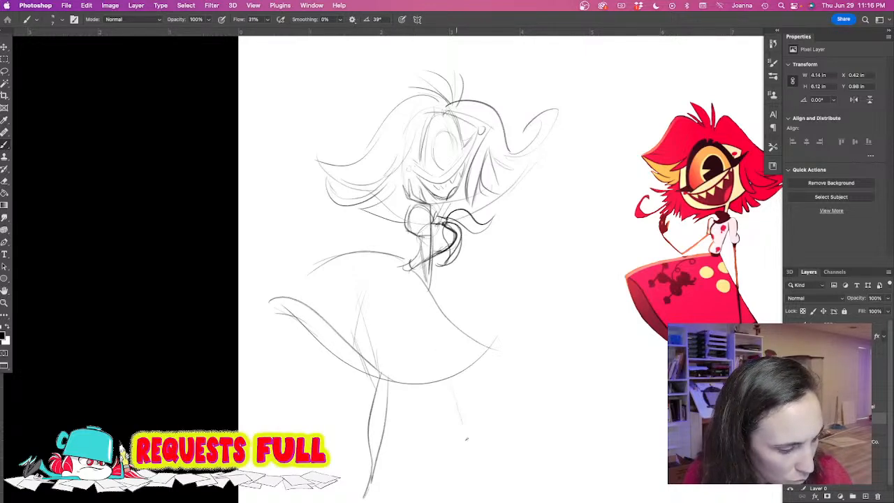
scroll(433, 335, down, 3)
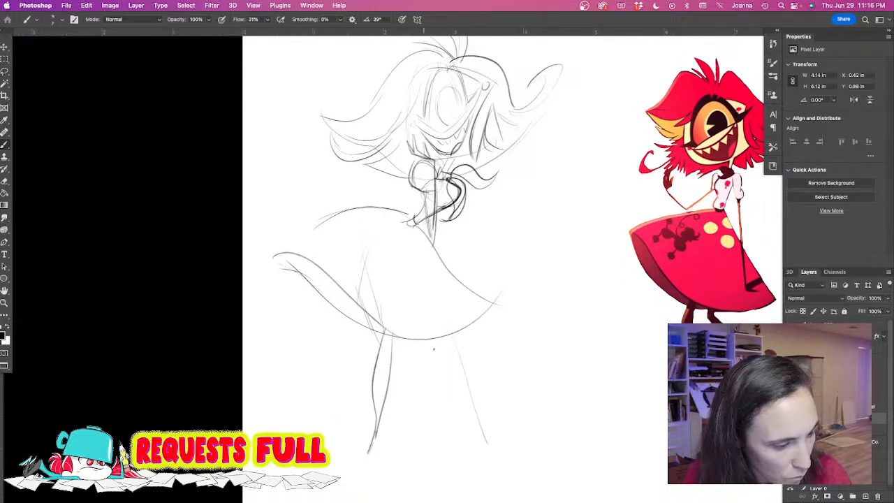
drag(442, 331, 487, 457)
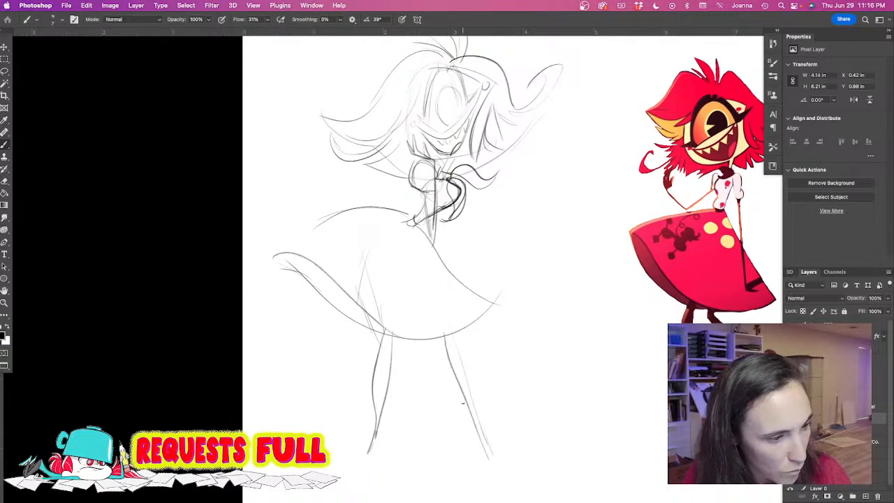
Draw a thin straight arm hanging over the skirt with a splayed, claw-like hand, undoing stray strokes.
drag(446, 209, 433, 272)
mouse_move(440, 238)
mouse_down()
mouse_move(419, 300)
mouse_move(433, 321)
mouse_move(432, 298)
mouse_move(451, 302)
mouse_move(422, 305)
mouse_move(450, 300)
mouse_move(438, 303)
mouse_move(443, 325)
mouse_move(428, 323)
mouse_up()
key(super+z)
key(super+z)
key(super+z)
drag(320, 296, 361, 349)
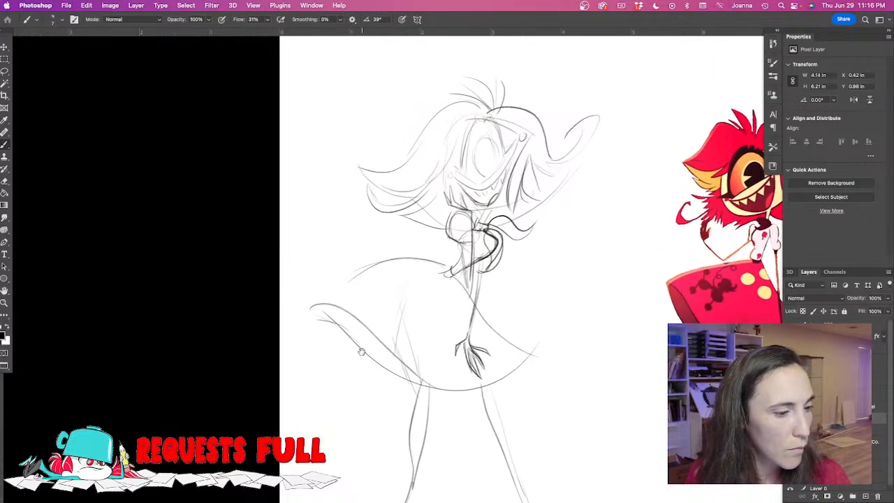
Strengthen the lower face line, then redraw the left leg straighter and erase its earlier version.
mouse_move(448, 166)
mouse_down()
mouse_move(448, 190)
mouse_move(446, 171)
mouse_move(533, 189)
mouse_up()
drag(475, 209, 518, 201)
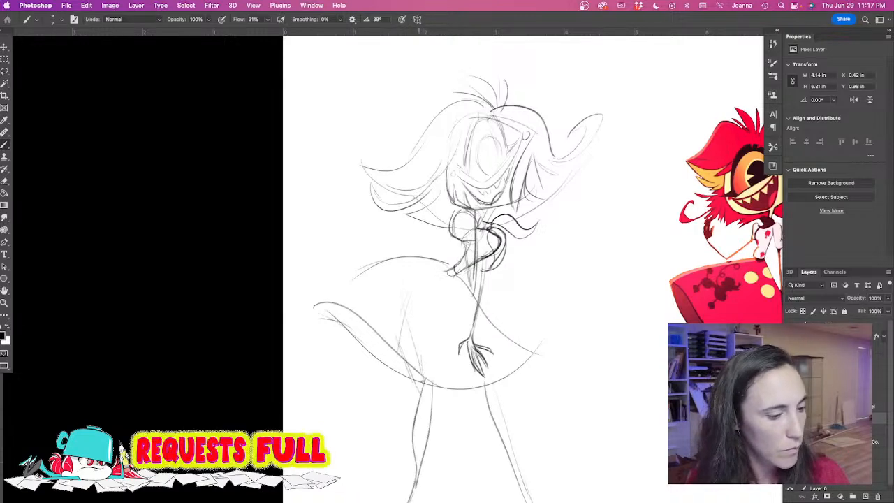
scroll(434, 270, down, 5)
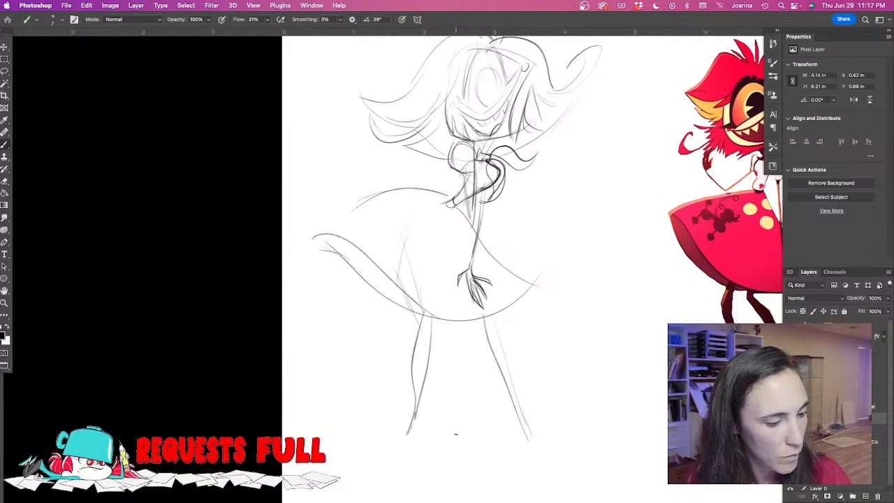
drag(427, 316, 443, 443)
drag(447, 409, 440, 450)
mouse_move(346, 364)
mouse_down()
mouse_move(366, 429)
mouse_move(366, 371)
mouse_up()
drag(443, 336, 425, 457)
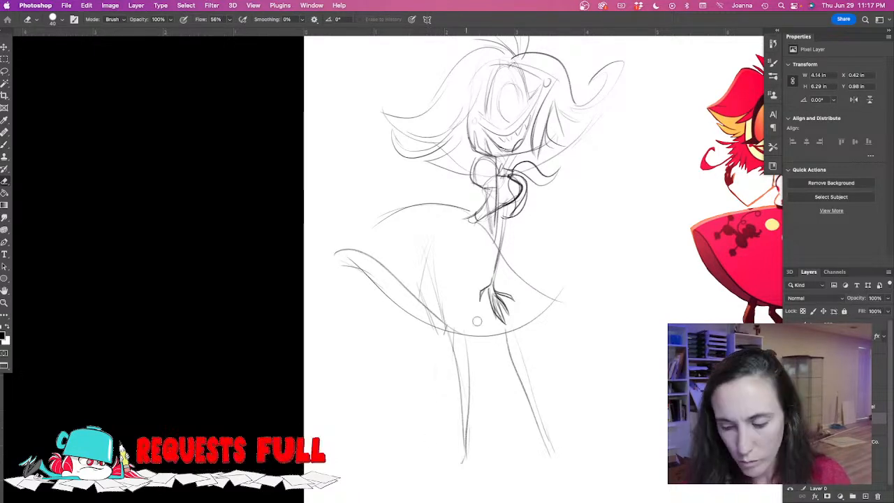
Refine both legs with firmer contours and small pointed feet.
key(b)
drag(534, 398, 553, 462)
drag(456, 442, 458, 465)
drag(466, 419, 463, 330)
drag(457, 362, 454, 338)
Firm up the skirt's right edge and extend its left side with a fuller top curve and darker hem.
mouse_move(475, 213)
mouse_down()
mouse_move(467, 223)
mouse_move(439, 209)
mouse_move(368, 222)
mouse_move(336, 253)
mouse_move(453, 333)
mouse_move(552, 307)
mouse_up()
drag(516, 270, 562, 296)
drag(447, 323, 462, 413)
drag(381, 285, 421, 303)
mouse_move(334, 269)
mouse_down()
mouse_move(419, 306)
mouse_move(441, 207)
mouse_up()
mouse_move(381, 305)
mouse_down()
mouse_move(371, 384)
mouse_move(388, 392)
mouse_up()
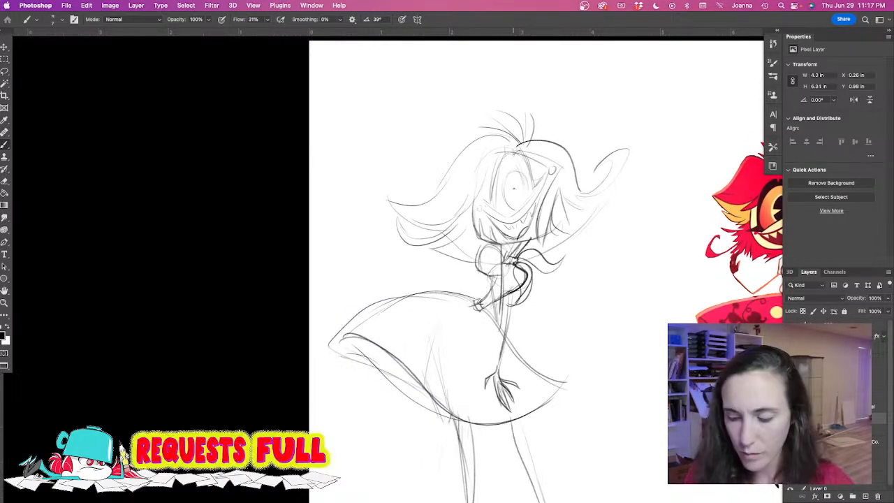
Select the head and hair with the Lasso and rotate them slightly counterclockwise on the body.
key(l)
mouse_move(433, 110)
mouse_down()
mouse_move(444, 149)
mouse_move(372, 204)
mouse_move(450, 269)
mouse_move(483, 253)
mouse_move(593, 240)
mouse_move(361, 140)
mouse_move(343, 199)
mouse_up()
key(ctrl+t)
drag(341, 123, 334, 161)
drag(442, 195, 441, 196)
key(Return)
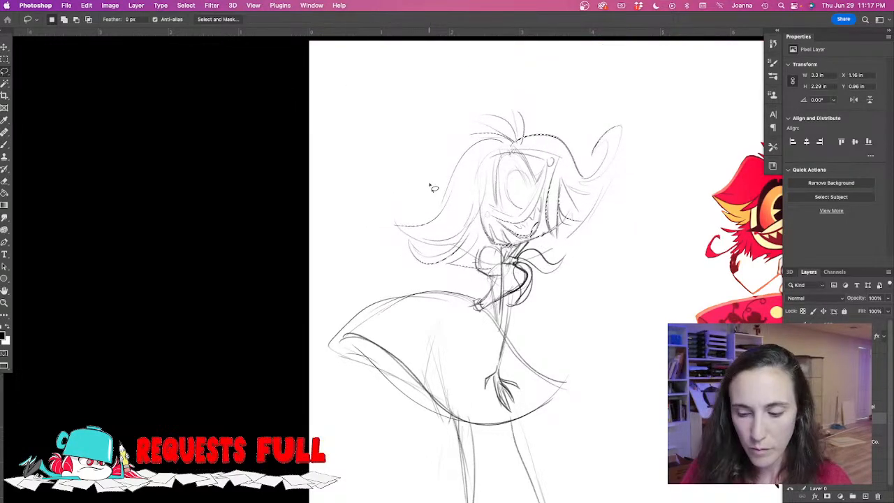
key(ctrl+d)
Clear the overlapping neck and torso lines and redraw the collar and narrow tapering torso with darker strokes.
key(b)
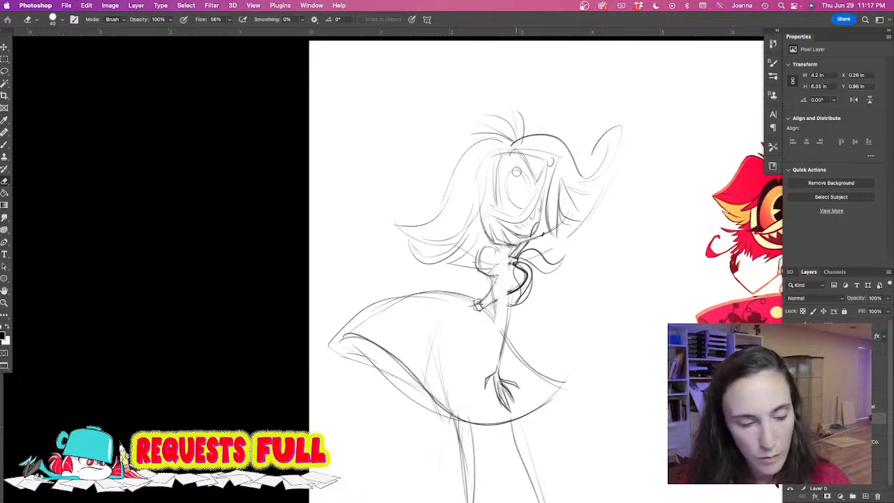
key(b)
mouse_move(490, 242)
mouse_down()
mouse_move(511, 246)
mouse_move(493, 328)
mouse_up()
drag(512, 248, 489, 335)
drag(492, 289, 490, 324)
drag(493, 274, 489, 323)
mouse_move(495, 273)
mouse_down()
mouse_move(492, 312)
mouse_move(498, 296)
mouse_up()
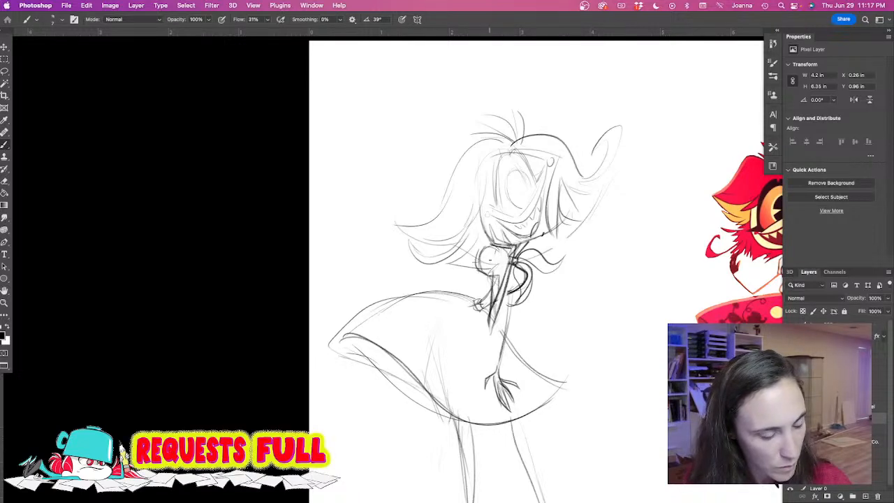
Redraw the straight arm from the shoulder down to the clawed hand with darker lines.
mouse_move(500, 242)
mouse_down()
mouse_move(499, 275)
mouse_move(530, 293)
mouse_move(497, 367)
mouse_up()
drag(512, 302, 495, 378)
drag(359, 329, 373, 354)
drag(375, 353, 372, 299)
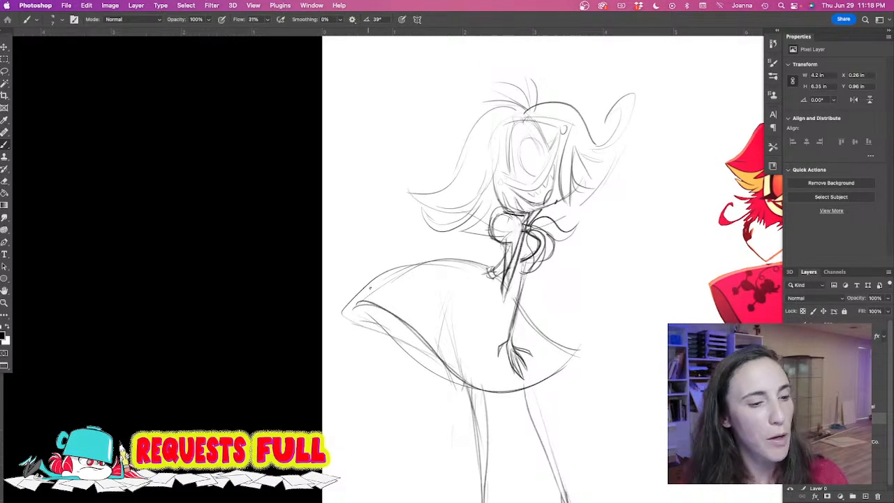
Darken the large eye with bold lids, ringed iris and notched pupil, and strengthen the toothy grin below it.
scroll(481, 166, up, 3)
scroll(481, 167, right, 3)
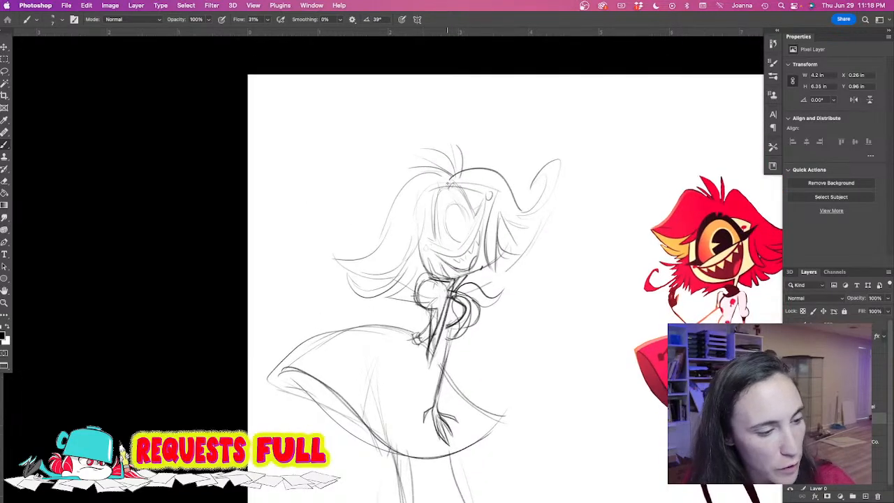
mouse_move(448, 181)
mouse_down()
mouse_move(473, 216)
mouse_move(437, 183)
mouse_move(445, 183)
mouse_move(432, 212)
mouse_move(444, 189)
mouse_move(433, 235)
mouse_up()
mouse_move(432, 200)
mouse_down()
mouse_move(434, 241)
mouse_move(419, 234)
mouse_move(433, 239)
mouse_up()
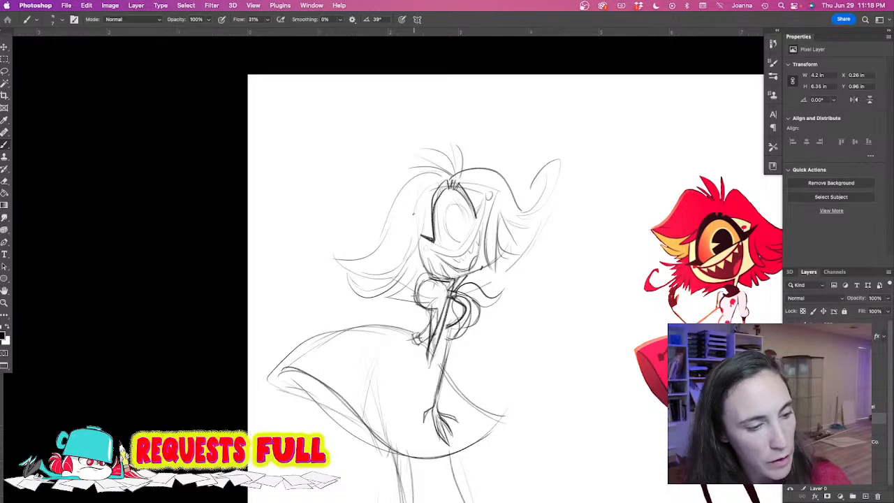
mouse_move(482, 201)
mouse_down()
mouse_move(477, 218)
mouse_move(454, 206)
mouse_move(449, 239)
mouse_move(458, 243)
mouse_up()
mouse_move(454, 242)
mouse_down()
mouse_move(444, 217)
mouse_move(472, 221)
mouse_move(452, 213)
mouse_move(448, 229)
mouse_move(464, 243)
mouse_move(430, 246)
mouse_move(438, 250)
mouse_up()
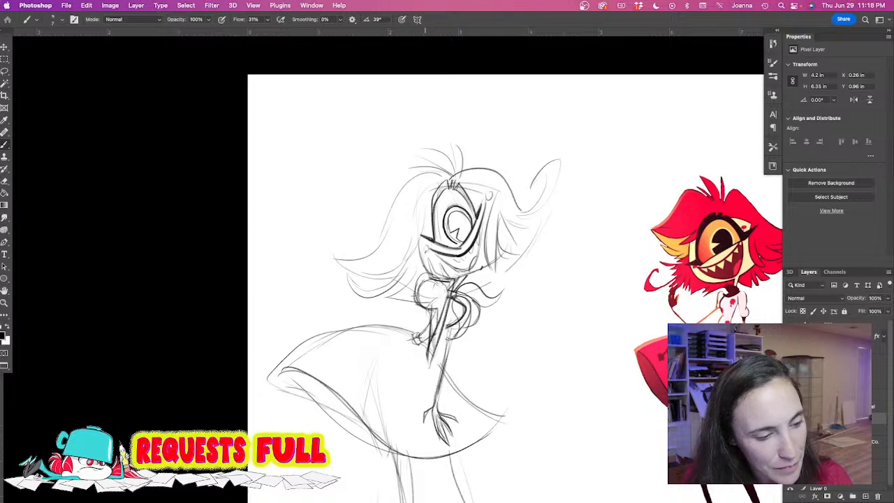
mouse_move(483, 211)
mouse_down()
mouse_move(470, 269)
mouse_move(451, 265)
mouse_move(478, 270)
mouse_move(457, 276)
mouse_move(473, 270)
mouse_move(454, 272)
mouse_move(465, 262)
mouse_move(442, 262)
mouse_up()
key(super+z)
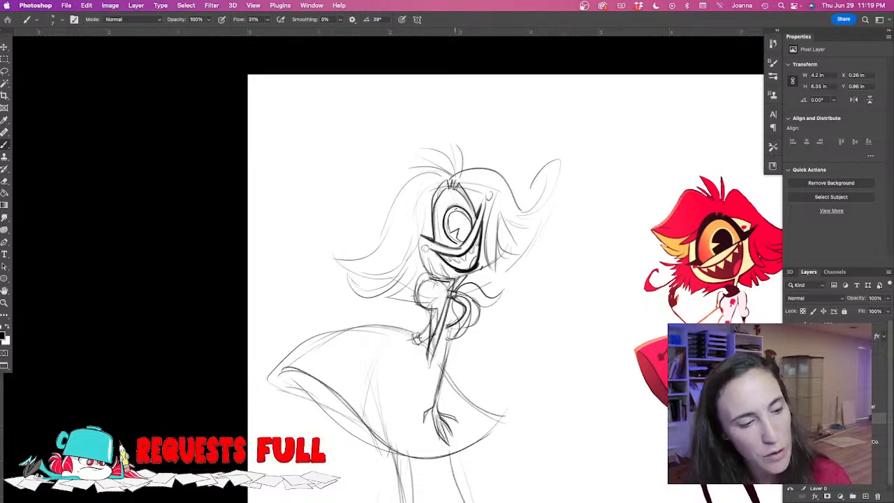
Erase the rough lines under the chin, then redraw the jagged chin tufts, collar and torso with bold strokes.
key(e)
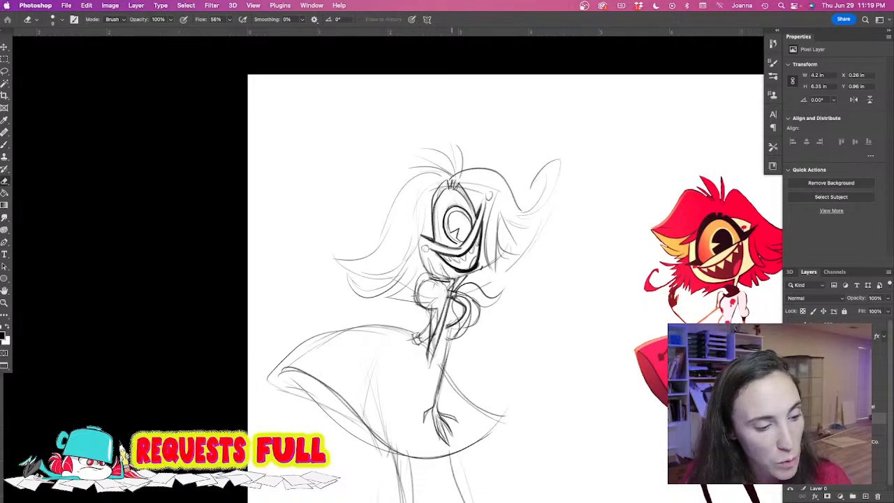
mouse_move(444, 278)
mouse_down()
mouse_move(426, 264)
mouse_move(440, 261)
mouse_move(445, 277)
mouse_move(429, 254)
mouse_move(427, 266)
mouse_up()
key(b)
drag(449, 283, 434, 280)
drag(451, 310, 444, 284)
drag(448, 334, 435, 303)
drag(428, 364, 426, 350)
Enlarge the eraser to size 40 and erase the ruffled far sleeve to the right of the torso.
scroll(503, 266, down, 5)
scroll(503, 266, left, 5)
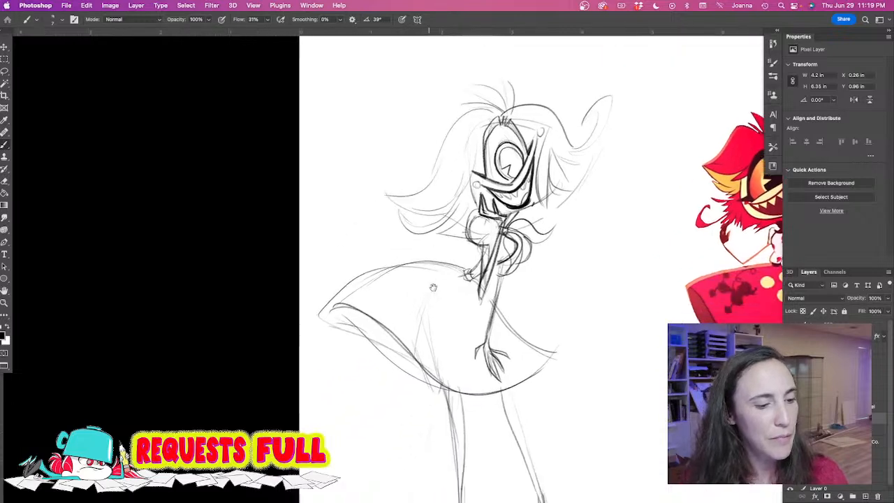
key(e)
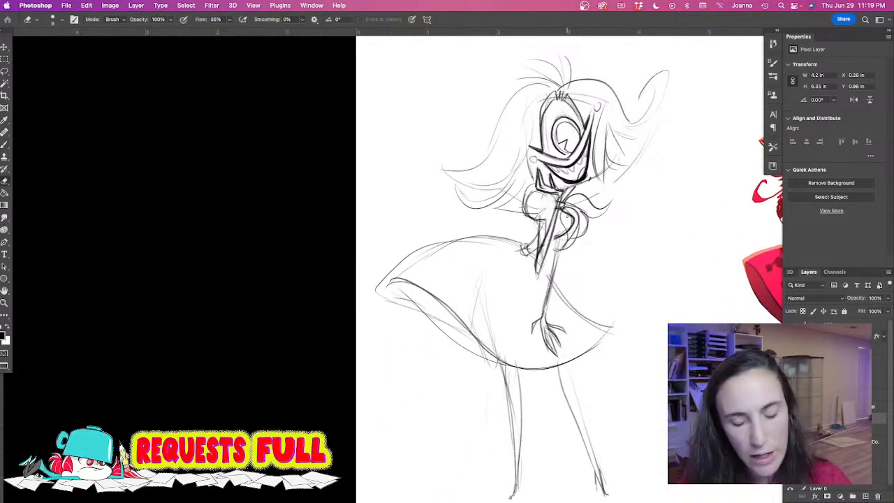
key(bracketright)
key(bracketright)
key(bracketright)
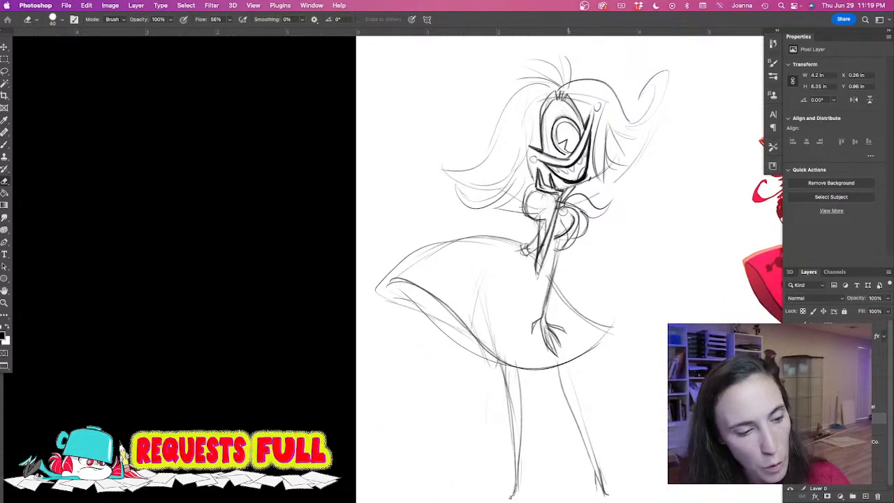
mouse_move(564, 218)
mouse_down()
mouse_move(568, 240)
mouse_move(571, 224)
mouse_move(579, 231)
mouse_move(583, 188)
mouse_up()
key(b)
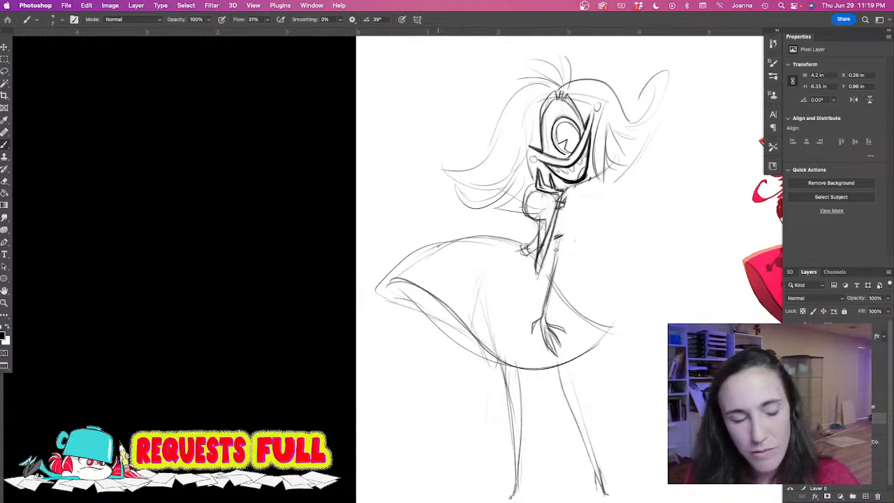
Redraw the far puffed sleeve, add a large ribbon bow at the collar, and extend the far leg's line at the foot.
mouse_move(565, 210)
mouse_down()
mouse_move(573, 230)
mouse_move(549, 242)
mouse_move(556, 250)
mouse_move(542, 315)
mouse_up()
drag(563, 236, 546, 303)
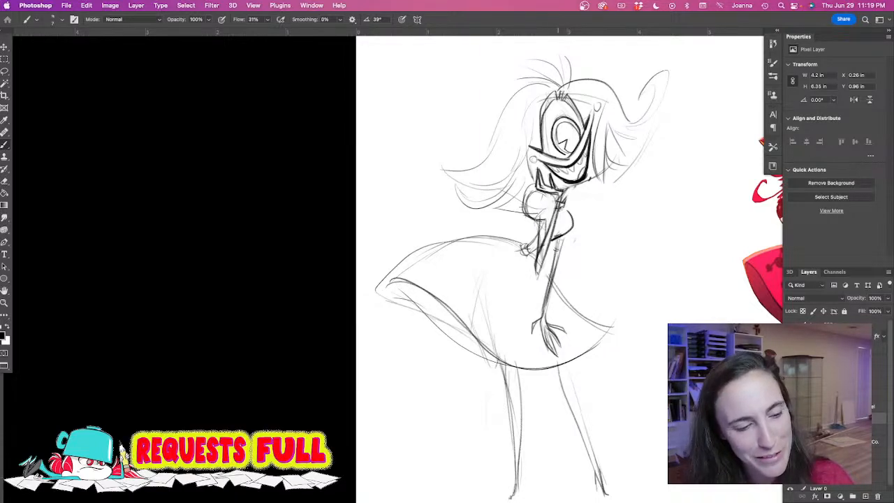
drag(562, 205, 576, 186)
drag(564, 204, 577, 185)
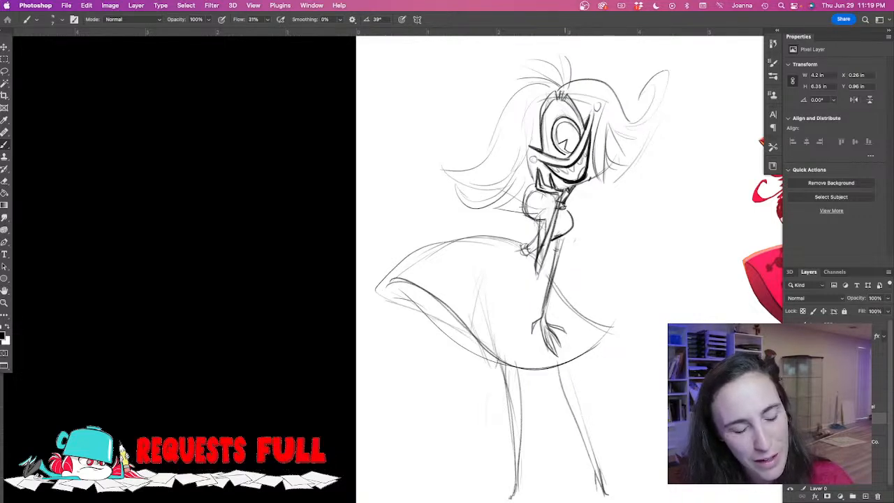
mouse_move(563, 202)
mouse_down()
mouse_move(580, 233)
mouse_move(557, 265)
mouse_up()
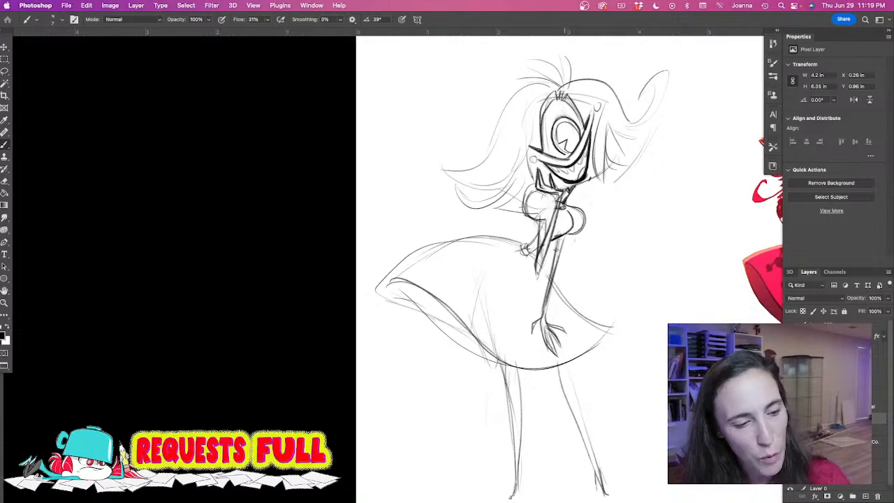
mouse_move(564, 204)
mouse_down()
mouse_move(612, 195)
mouse_move(584, 222)
mouse_move(588, 250)
mouse_move(560, 206)
mouse_up()
scroll(419, 341, down, 5)
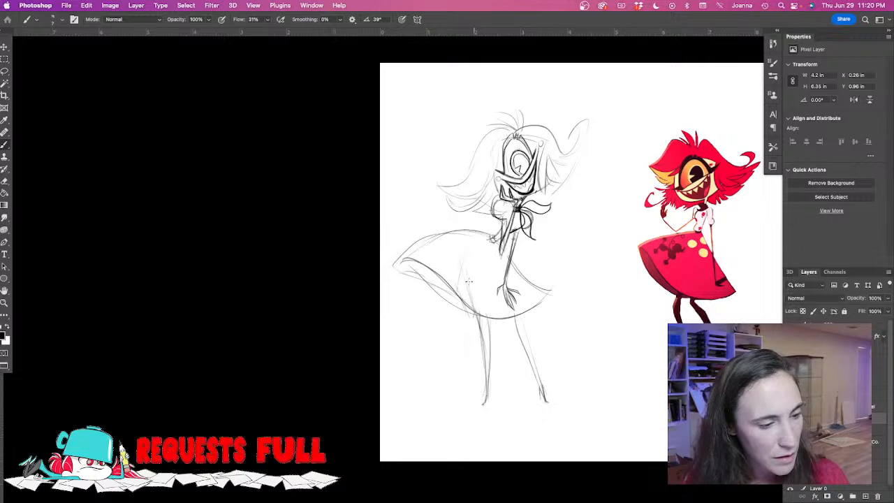
drag(529, 351, 549, 408)
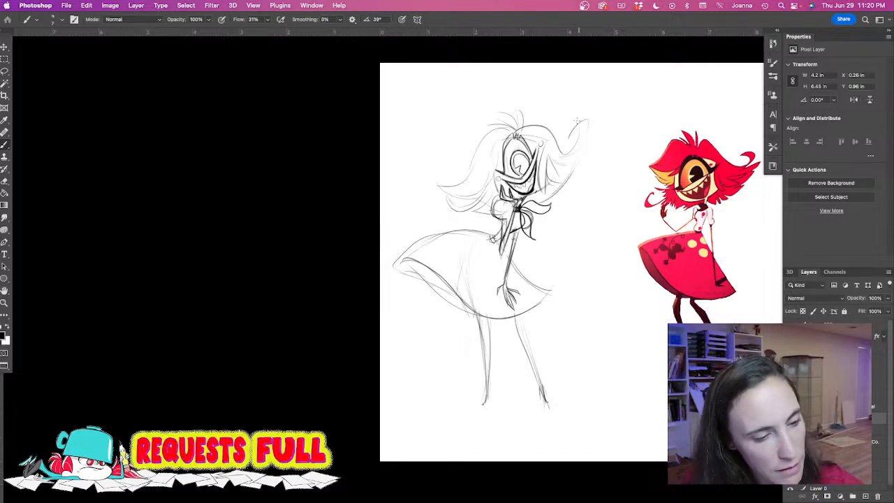
drag(345, 297, 249, 291)
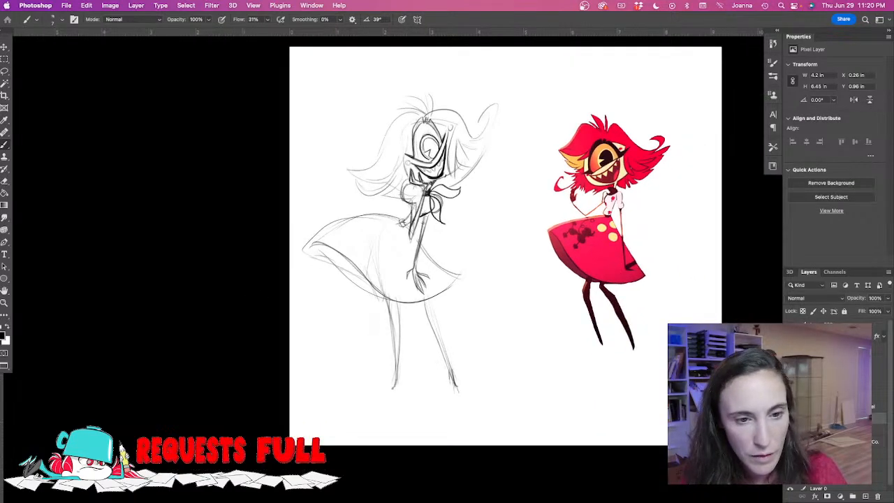
Hide the red character's coloured reference and move the full-body sketch to the middle of the page.
click(790, 418)
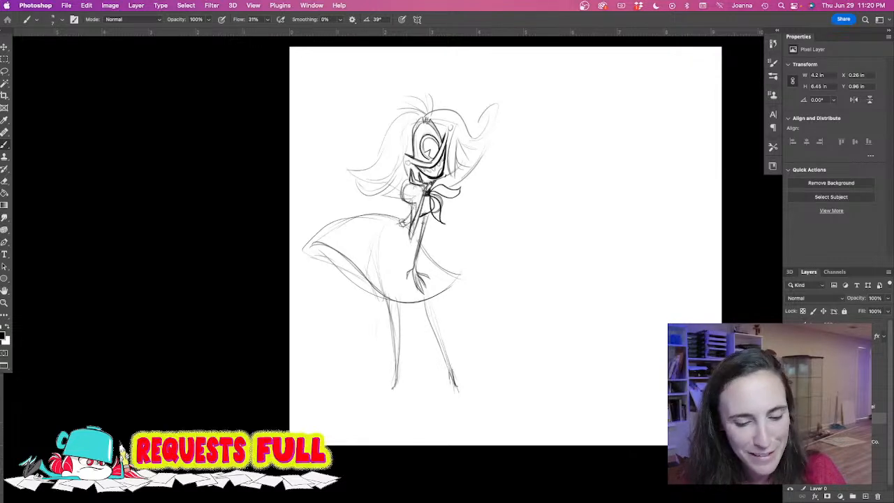
key(v)
drag(385, 315, 497, 319)
drag(419, 329, 393, 313)
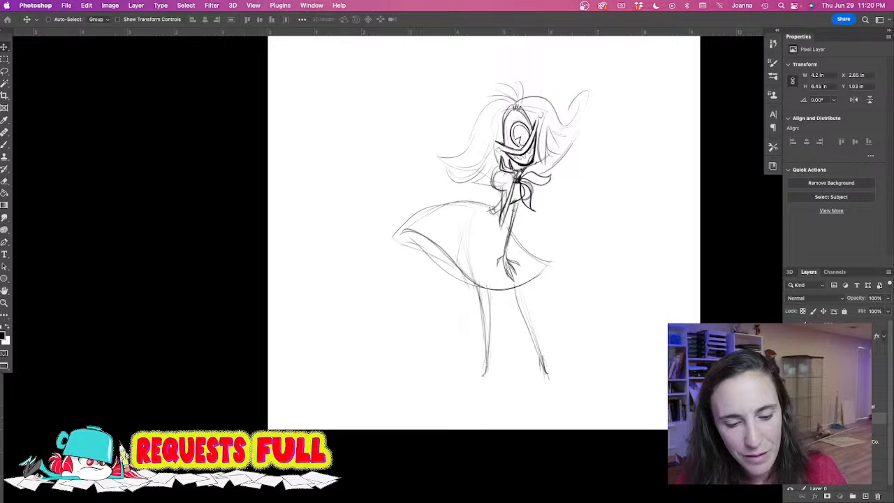
Save the document and hide the finished one-eyed character's layer group.
click(831, 406)
key(super+s)
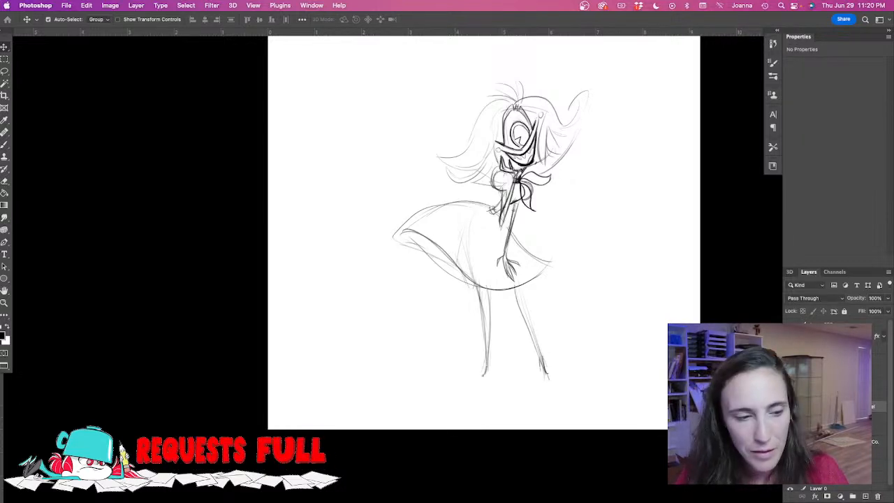
click(798, 407)
click(790, 406)
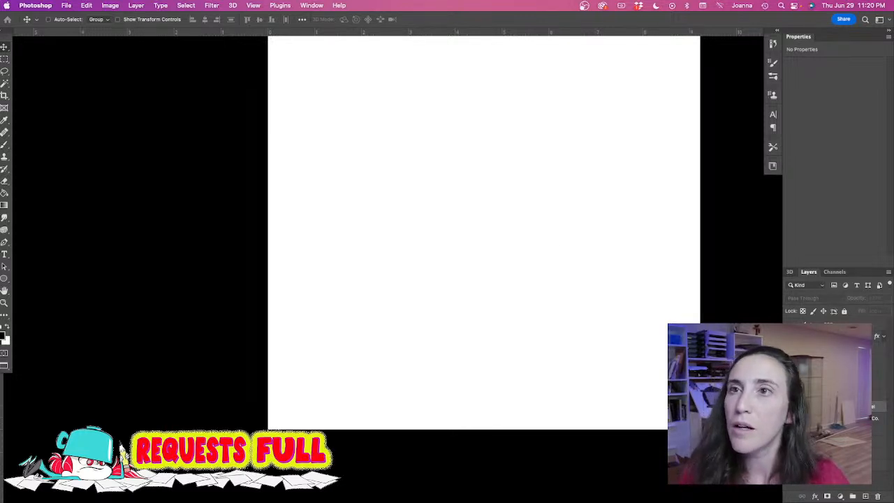
key(Tab)
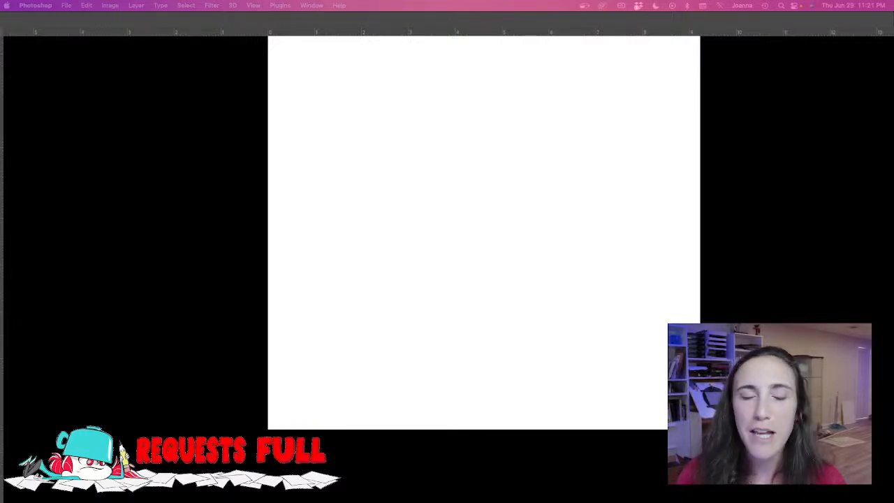
key(Tab)
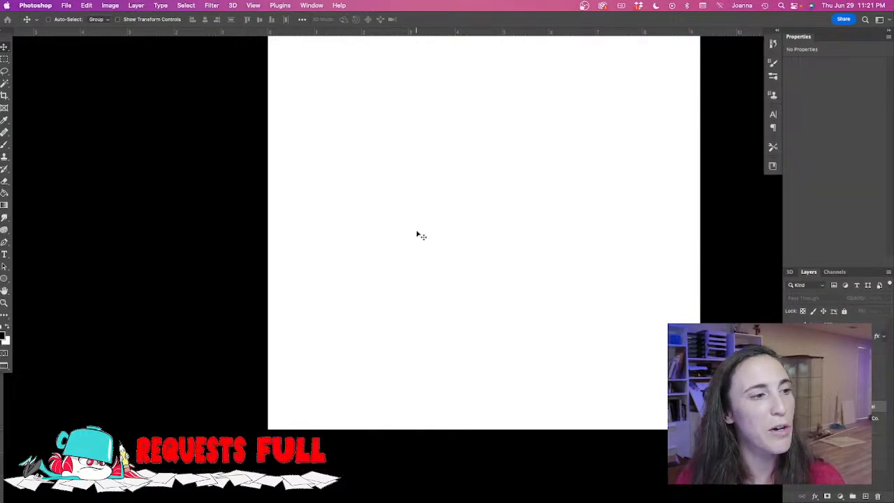
Bring in the reference of the seated boy with glowing eyes, place it in the page's upper right corner and group its layer.
key(Tab)
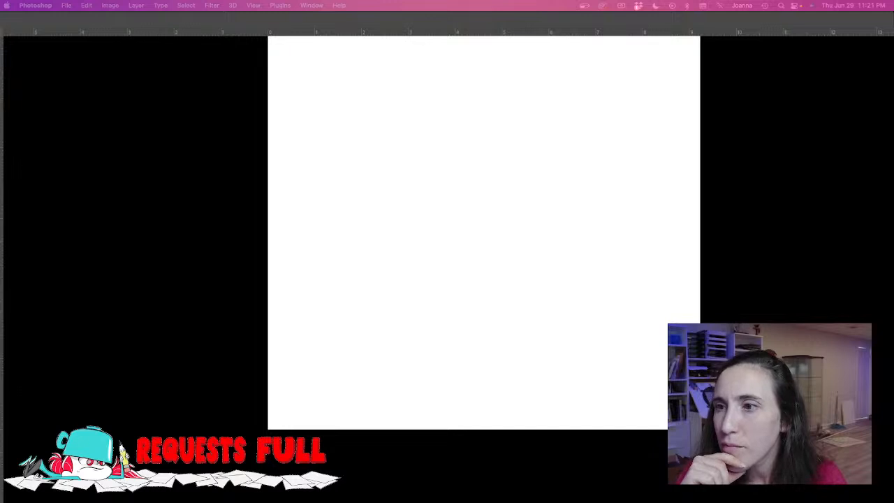
drag(893, 275, 458, 276)
drag(414, 304, 576, 138)
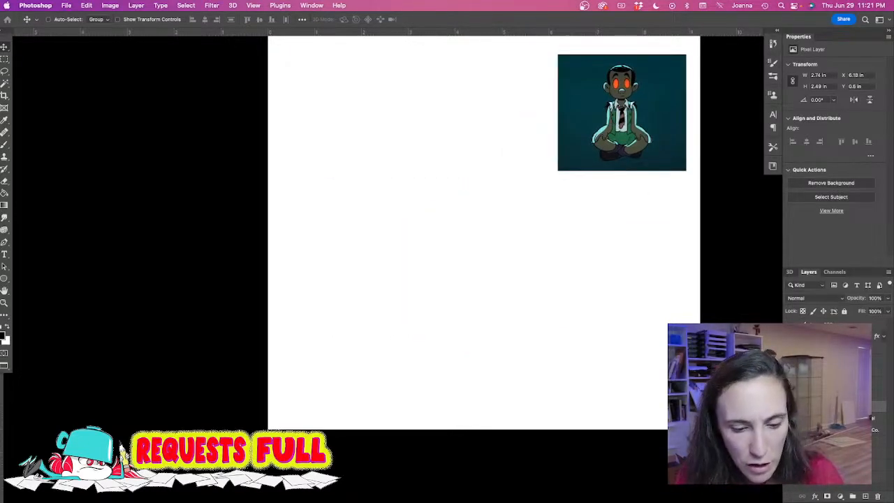
key(super+g)
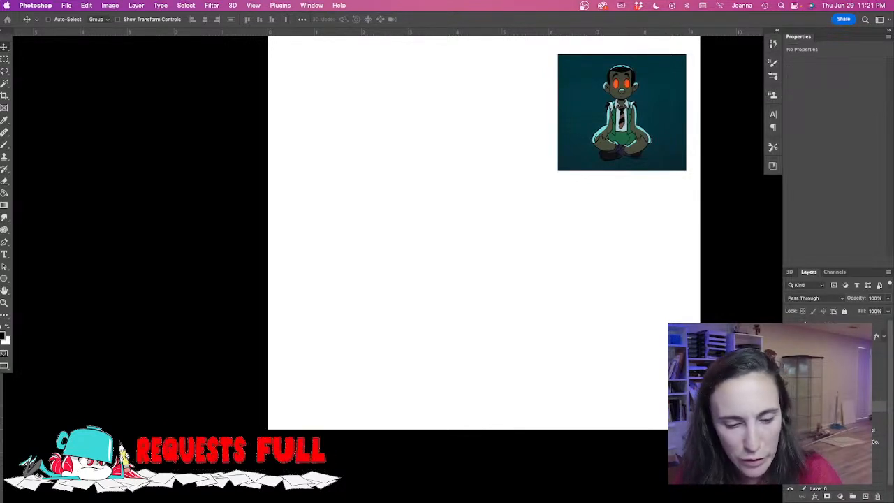
key(super+z)
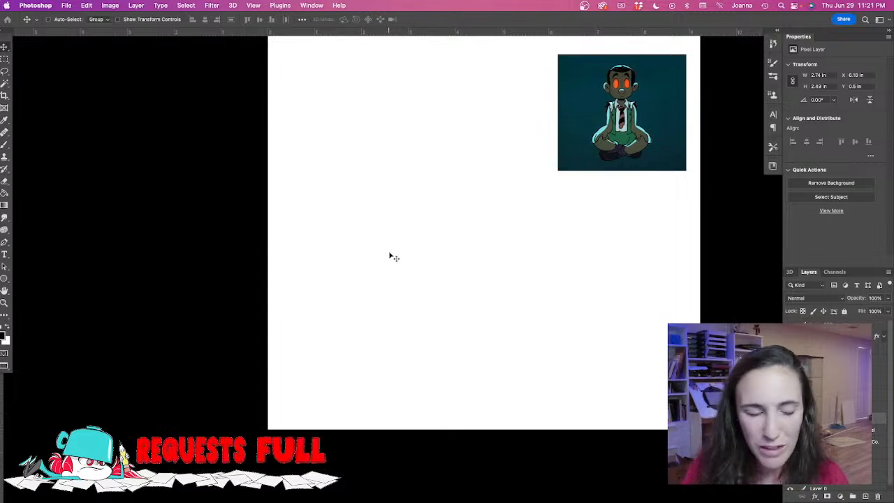
Sketch the rounded cranium and sides of the seated boy's head with light strokes on the blank area beside the reference.
key(b)
scroll(408, 271, up, 1)
drag(407, 271, 417, 407)
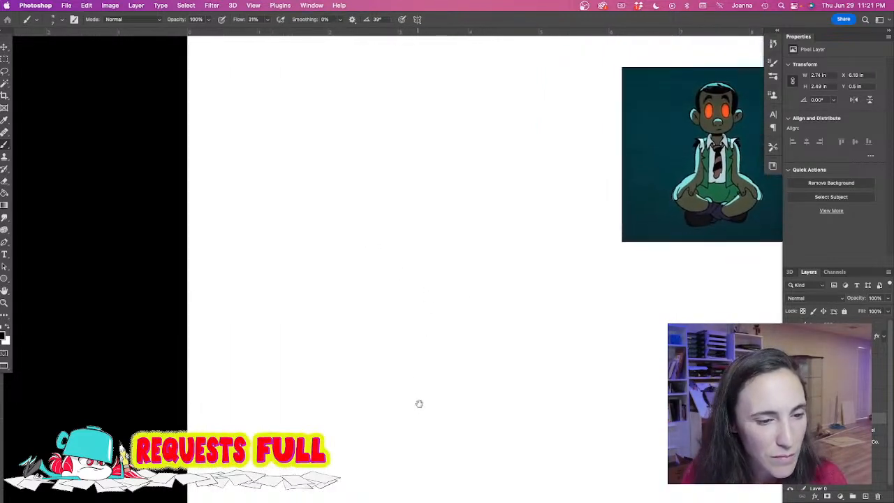
drag(465, 171, 391, 204)
drag(420, 171, 482, 210)
drag(447, 167, 489, 224)
drag(477, 174, 411, 178)
drag(491, 204, 486, 236)
mouse_move(395, 188)
mouse_down()
mouse_move(388, 231)
mouse_move(398, 266)
mouse_up()
drag(487, 208, 484, 281)
drag(486, 220, 482, 280)
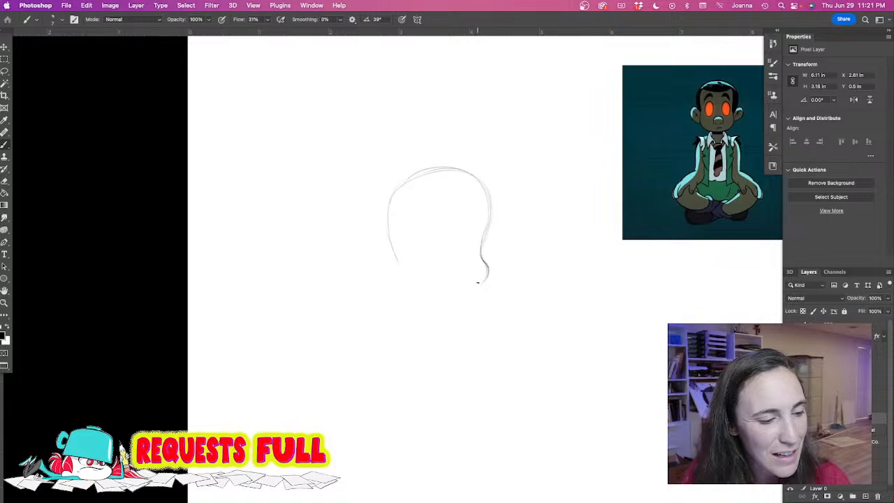
Sketch the bulging cheeks and jaw below the cranium, erasing and redrawing the cheek and chin lines.
drag(483, 250, 481, 285)
drag(389, 241, 404, 297)
mouse_move(487, 213)
mouse_down()
mouse_move(482, 253)
mouse_move(484, 239)
mouse_move(494, 283)
mouse_move(454, 298)
mouse_up()
key(e)
mouse_move(480, 235)
mouse_down()
mouse_move(491, 254)
mouse_move(457, 300)
mouse_up()
key(b)
drag(488, 204, 493, 265)
mouse_move(386, 230)
mouse_down()
mouse_move(401, 293)
mouse_move(397, 280)
mouse_move(442, 297)
mouse_move(487, 286)
mouse_up()
Try a face with tall eyes, a round nose, a drooping mouth and small crease lines, and erase it.
mouse_move(432, 254)
mouse_down()
mouse_move(409, 277)
mouse_move(482, 273)
mouse_move(437, 266)
mouse_move(445, 260)
mouse_up()
drag(418, 212, 428, 247)
mouse_move(419, 213)
mouse_down()
mouse_move(406, 193)
mouse_move(419, 188)
mouse_move(472, 201)
mouse_move(463, 246)
mouse_move(408, 258)
mouse_move(411, 200)
mouse_move(419, 204)
mouse_up()
drag(418, 209, 406, 208)
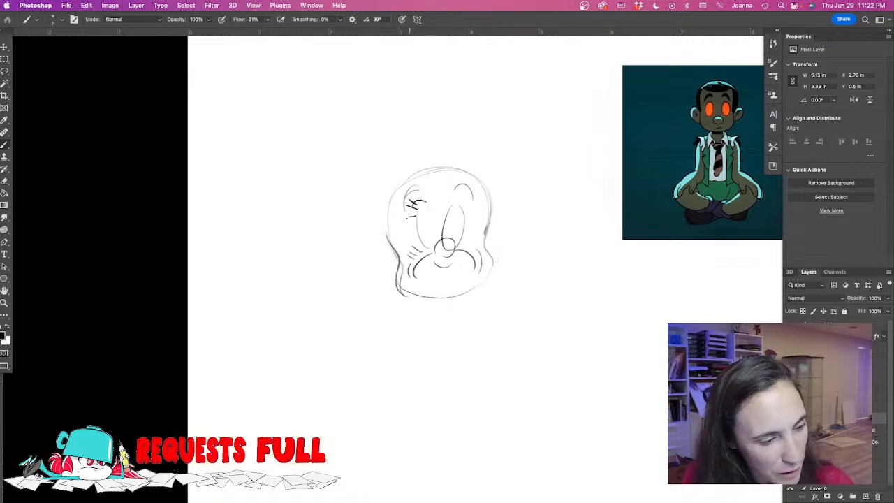
drag(451, 241, 461, 247)
drag(464, 216, 468, 219)
drag(465, 230, 472, 233)
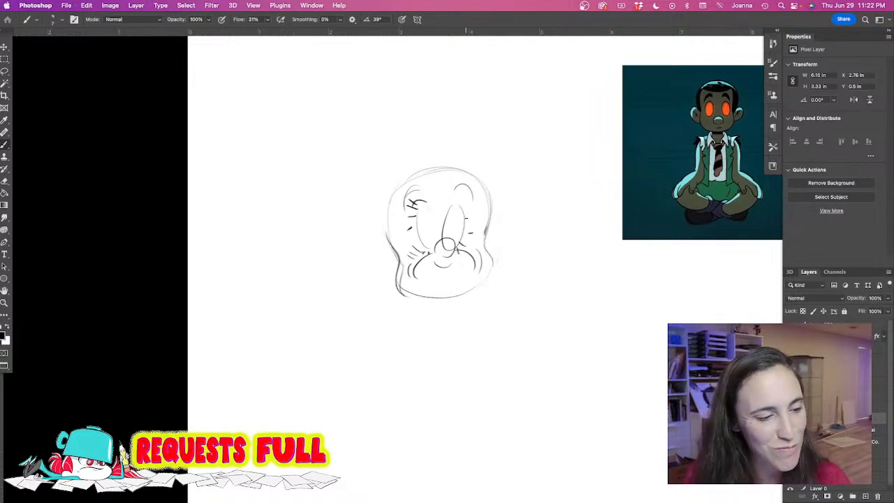
key(e)
mouse_move(415, 190)
mouse_down()
mouse_move(404, 238)
mouse_move(417, 275)
mouse_move(460, 250)
mouse_move(476, 254)
mouse_move(466, 279)
mouse_move(424, 293)
mouse_move(401, 278)
mouse_up()
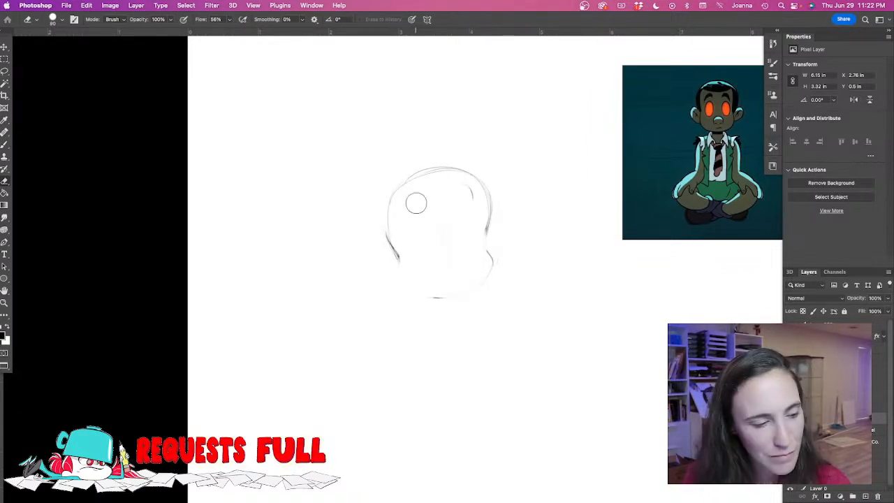
Redraw the jaw and cranium outline and sketch two tall oval eyes inside the head.
key(b)
mouse_move(386, 237)
mouse_down()
mouse_move(411, 291)
mouse_move(487, 278)
mouse_move(419, 294)
mouse_up()
mouse_move(390, 262)
mouse_down()
mouse_move(386, 209)
mouse_move(423, 165)
mouse_up()
mouse_move(386, 196)
mouse_down()
mouse_move(480, 178)
mouse_move(492, 234)
mouse_move(455, 207)
mouse_move(446, 234)
mouse_move(458, 255)
mouse_up()
mouse_move(407, 239)
mouse_down()
mouse_move(433, 242)
mouse_move(423, 264)
mouse_move(431, 222)
mouse_move(405, 238)
mouse_up()
Draw arched eyebrows over both eyes, a small nose with nostrils and a short sideways smile.
mouse_move(449, 192)
mouse_down()
mouse_move(464, 185)
mouse_move(476, 207)
mouse_move(448, 198)
mouse_up()
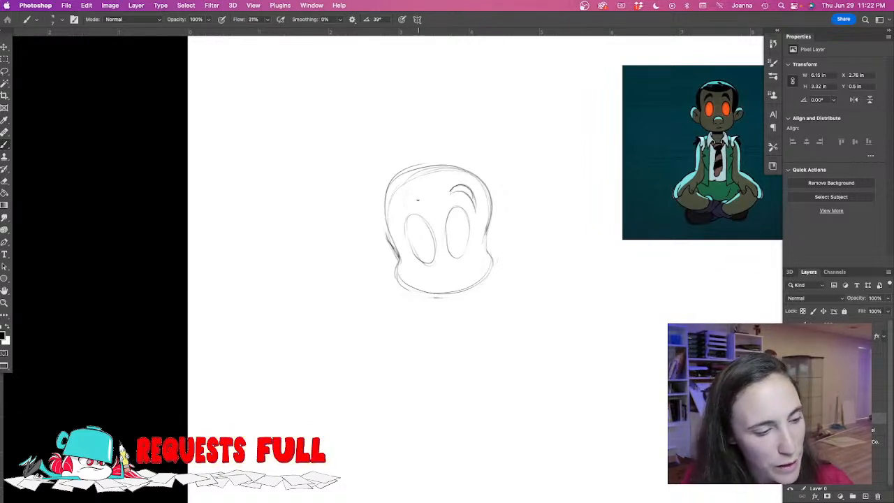
mouse_move(398, 232)
mouse_down()
mouse_move(400, 205)
mouse_move(412, 197)
mouse_up()
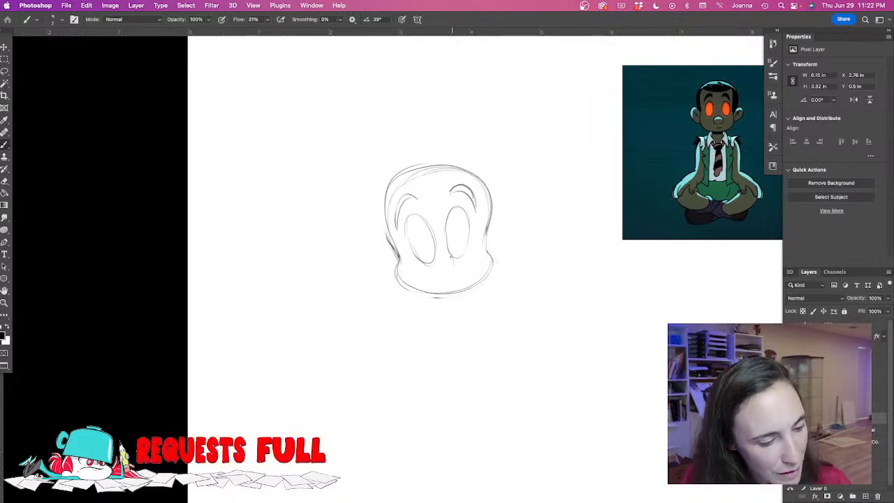
mouse_move(436, 267)
mouse_down()
mouse_move(453, 262)
mouse_move(444, 276)
mouse_up()
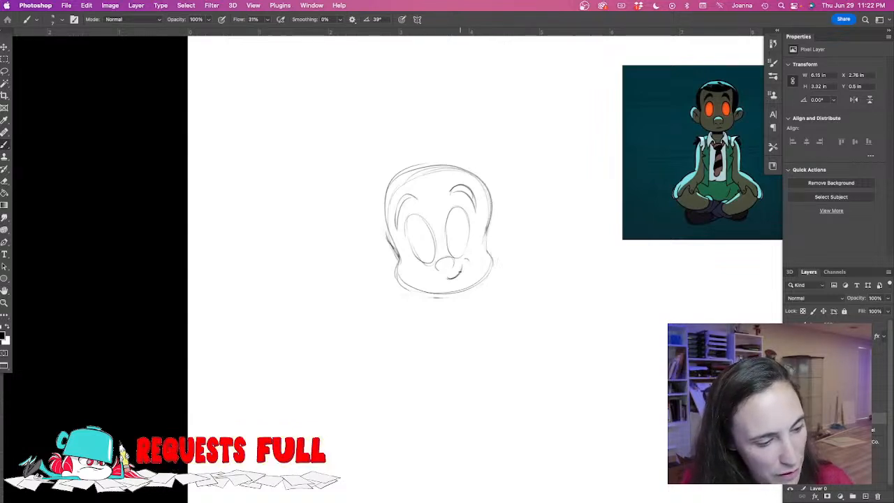
drag(455, 278, 441, 279)
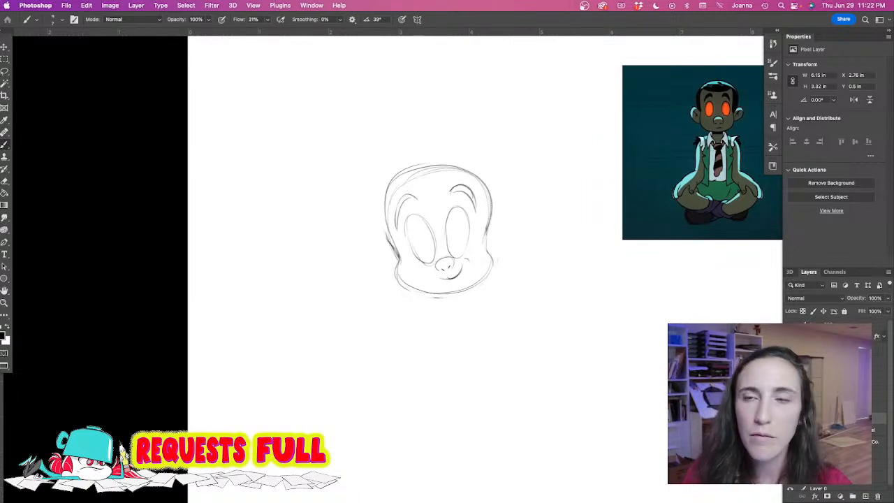
key(Tab)
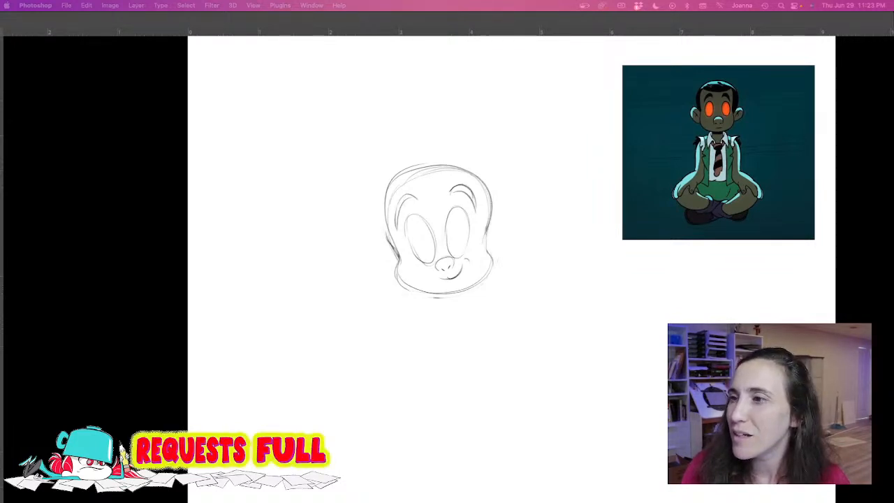
key(Tab)
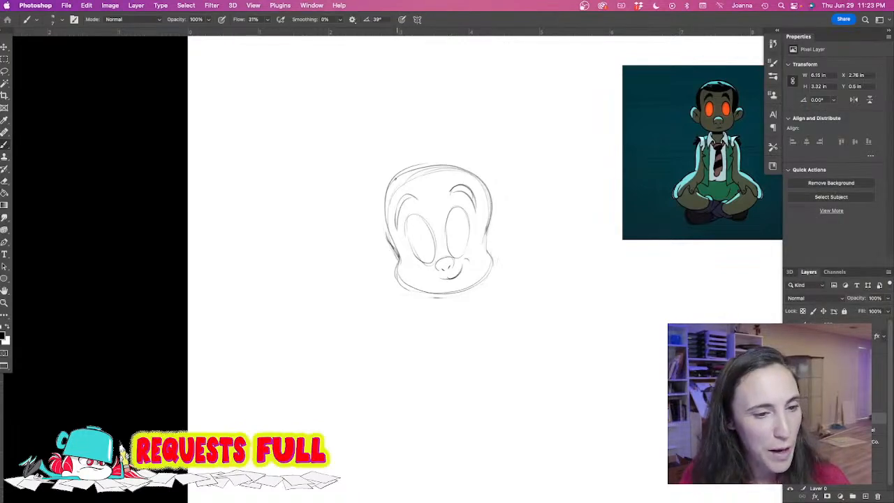
Widen the head's side outline, sketch both ears with inner folds, and darken the curve over the crown.
drag(384, 183, 399, 256)
drag(382, 185, 392, 246)
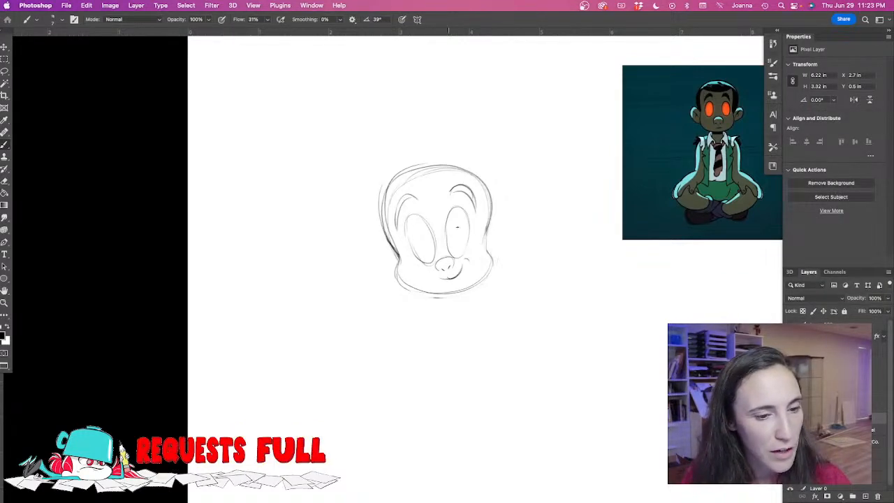
mouse_move(484, 227)
mouse_down()
mouse_move(500, 253)
mouse_move(508, 224)
mouse_move(499, 243)
mouse_move(510, 253)
mouse_move(495, 257)
mouse_move(499, 231)
mouse_up()
key(super+z)
key(super+z)
key(super+z)
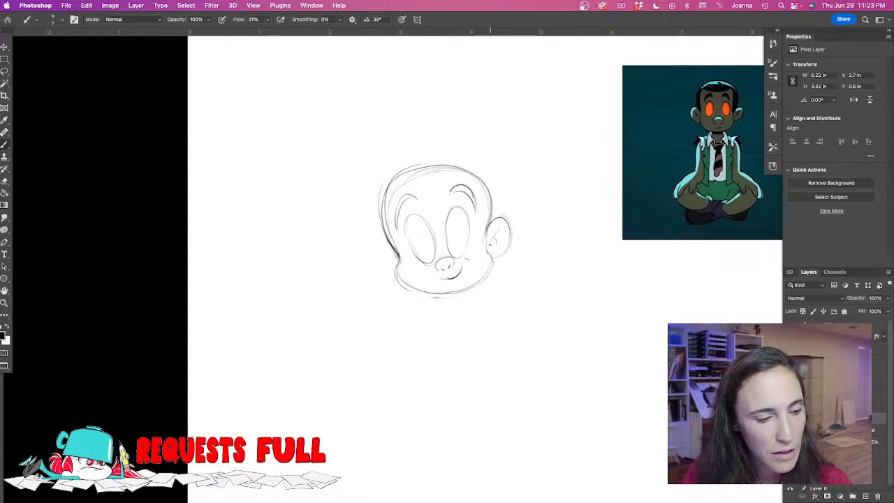
mouse_move(382, 237)
mouse_down()
mouse_move(376, 268)
mouse_move(397, 273)
mouse_move(372, 245)
mouse_move(387, 259)
mouse_move(384, 181)
mouse_move(380, 230)
mouse_move(388, 178)
mouse_move(427, 162)
mouse_move(469, 166)
mouse_move(487, 237)
mouse_up()
Erase the overlapping lines along the top of the head and darken the smile.
key(e)
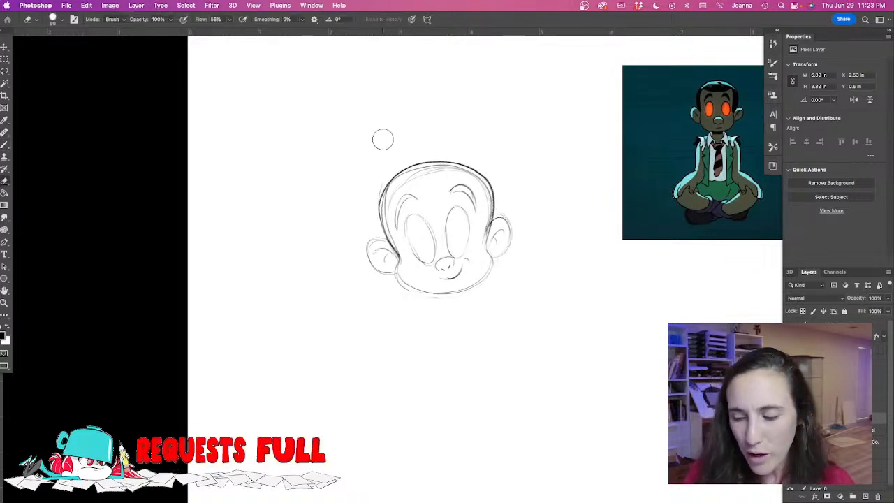
key(p)
key(e)
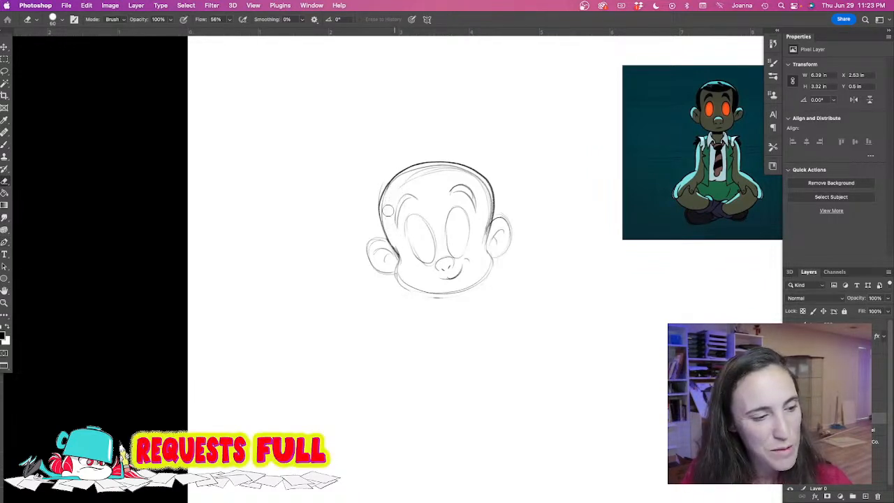
mouse_move(445, 165)
mouse_down()
mouse_move(386, 193)
mouse_move(457, 161)
mouse_up()
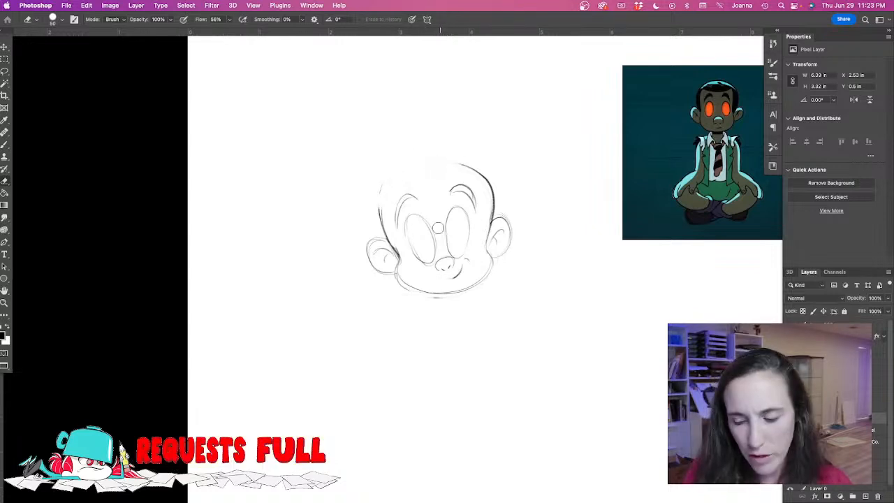
key(b)
drag(464, 263, 438, 279)
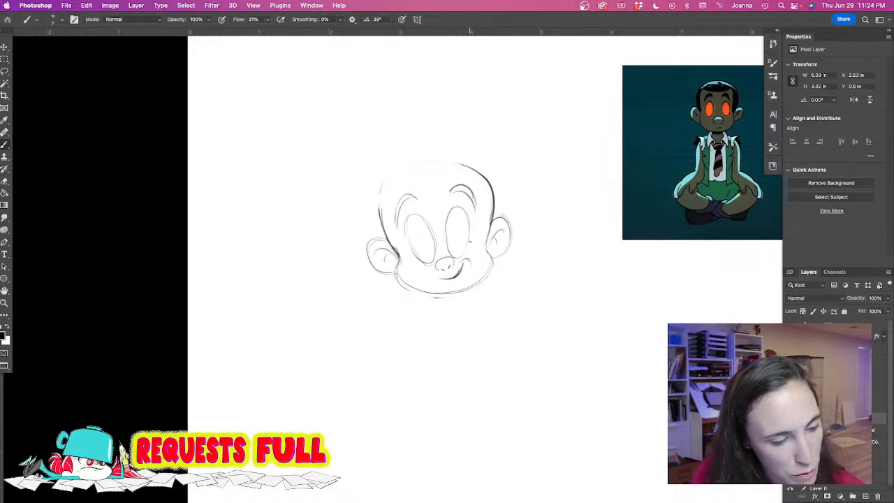
Redraw the crown with a curved hairline across the forehead and darken the hair's sides down to both ears.
mouse_move(386, 179)
mouse_down()
mouse_move(466, 166)
mouse_move(413, 162)
mouse_move(380, 186)
mouse_move(488, 177)
mouse_up()
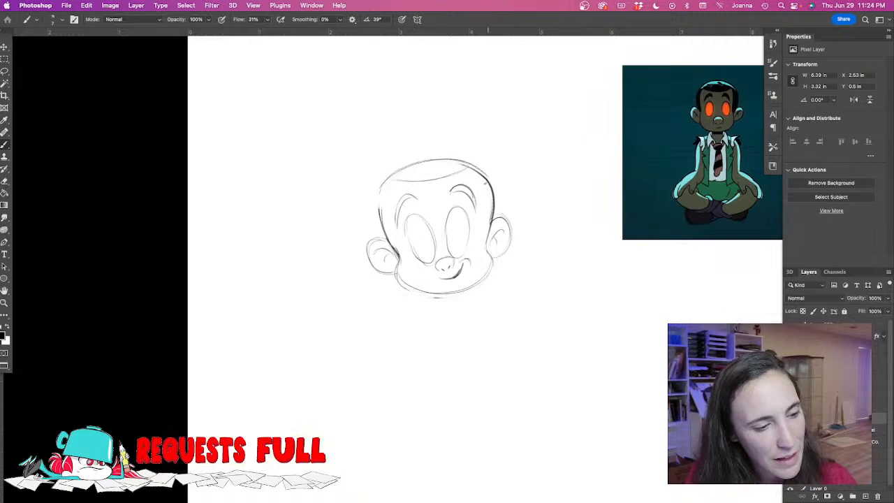
mouse_move(422, 182)
mouse_down()
mouse_move(474, 173)
mouse_move(491, 229)
mouse_up()
drag(476, 163, 486, 248)
mouse_move(381, 186)
mouse_down()
mouse_move(376, 215)
mouse_move(400, 258)
mouse_up()
drag(387, 241, 384, 186)
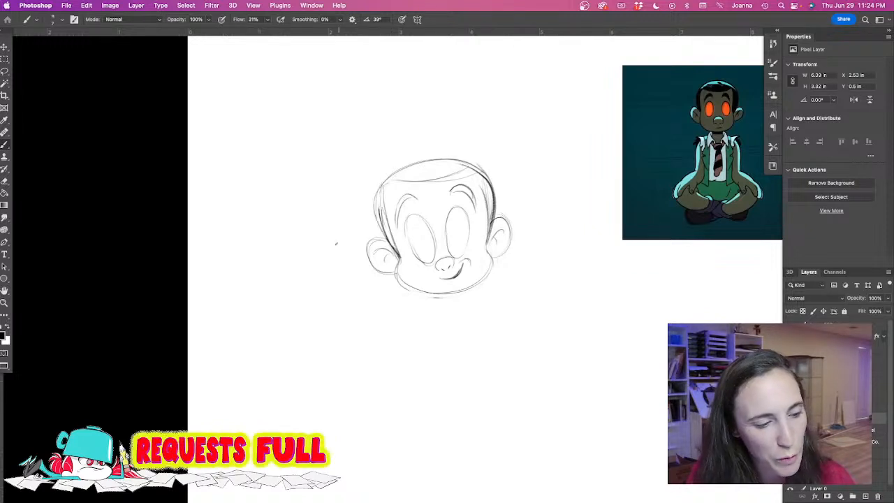
Sketch the boy's neck and pointed shirt collar below the chin, with light curved guidelines down the torso.
scroll(385, 286, down, 3)
scroll(384, 286, right, 1)
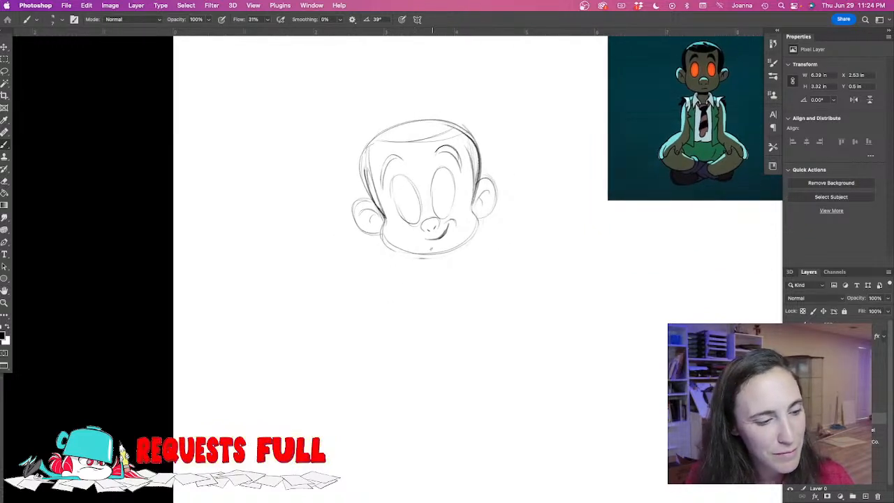
drag(450, 276, 455, 318)
drag(439, 362, 443, 334)
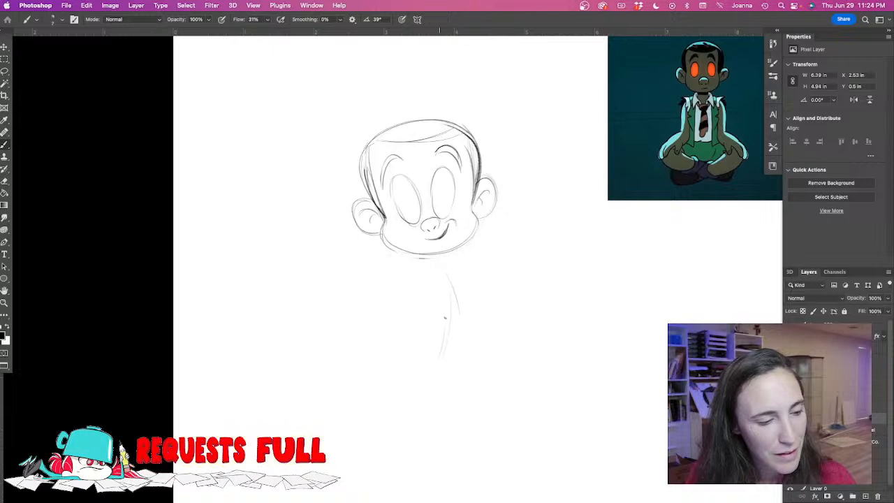
mouse_move(447, 257)
mouse_down()
mouse_move(450, 269)
mouse_move(432, 277)
mouse_move(455, 282)
mouse_move(456, 272)
mouse_move(469, 286)
mouse_up()
mouse_move(420, 263)
mouse_down()
mouse_move(417, 282)
mouse_move(436, 290)
mouse_move(433, 283)
mouse_up()
mouse_move(427, 271)
mouse_down()
mouse_move(437, 291)
mouse_move(458, 294)
mouse_move(440, 296)
mouse_up()
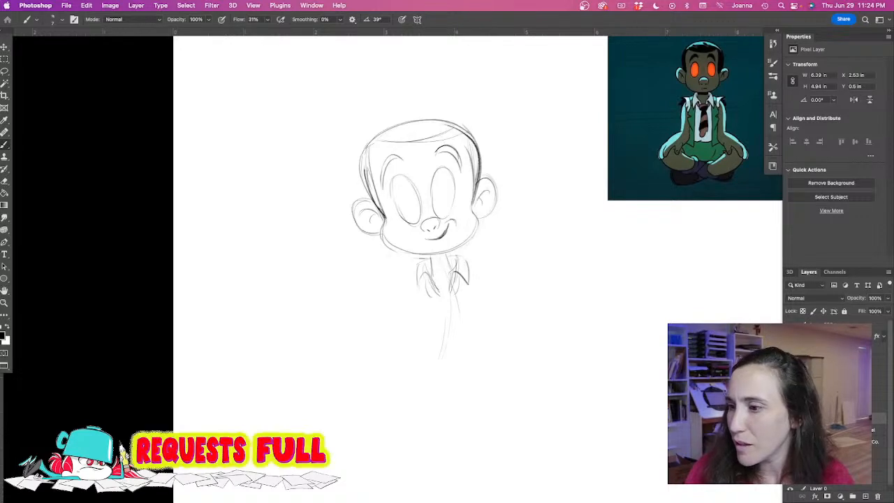
key(Tab)
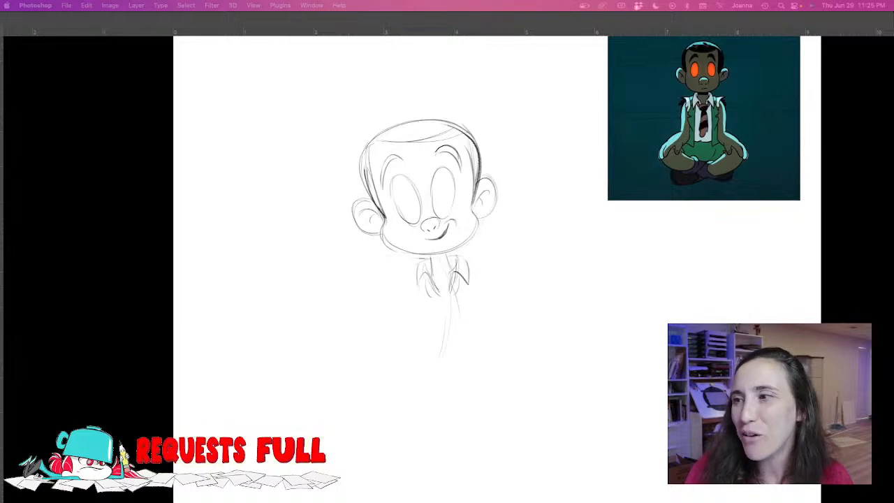
key(Tab)
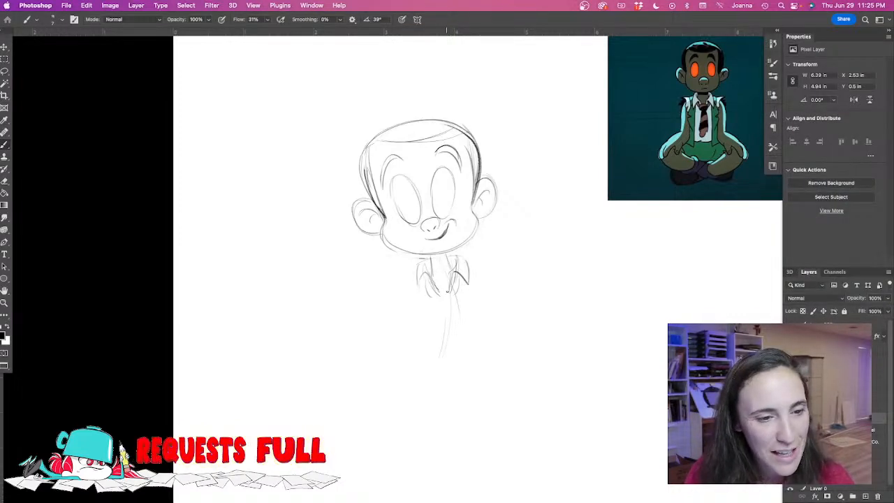
Draw the knotted tie with a ragged end, jagged vest edges on both sides of it and the rounded lower torso.
mouse_move(439, 301)
mouse_down()
mouse_move(437, 371)
mouse_move(446, 381)
mouse_move(454, 359)
mouse_move(440, 381)
mouse_move(459, 359)
mouse_up()
drag(459, 316, 456, 364)
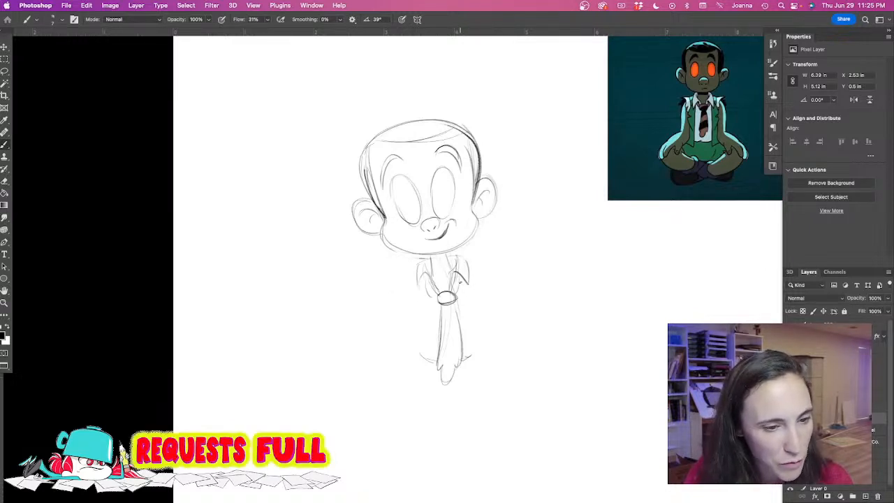
mouse_move(461, 292)
mouse_down()
mouse_move(468, 359)
mouse_move(467, 286)
mouse_move(479, 319)
mouse_move(464, 346)
mouse_up()
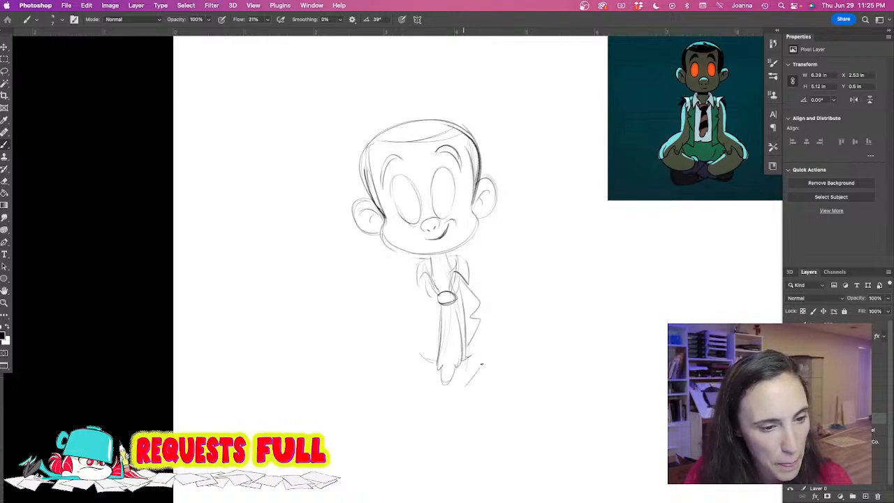
mouse_move(434, 306)
mouse_down()
mouse_move(423, 385)
mouse_move(414, 386)
mouse_up()
mouse_move(428, 287)
mouse_down()
mouse_move(417, 311)
mouse_move(422, 358)
mouse_up()
mouse_move(416, 322)
mouse_down()
mouse_move(479, 363)
mouse_move(473, 295)
mouse_move(475, 356)
mouse_move(437, 396)
mouse_move(450, 396)
mouse_move(413, 379)
mouse_move(440, 397)
mouse_up()
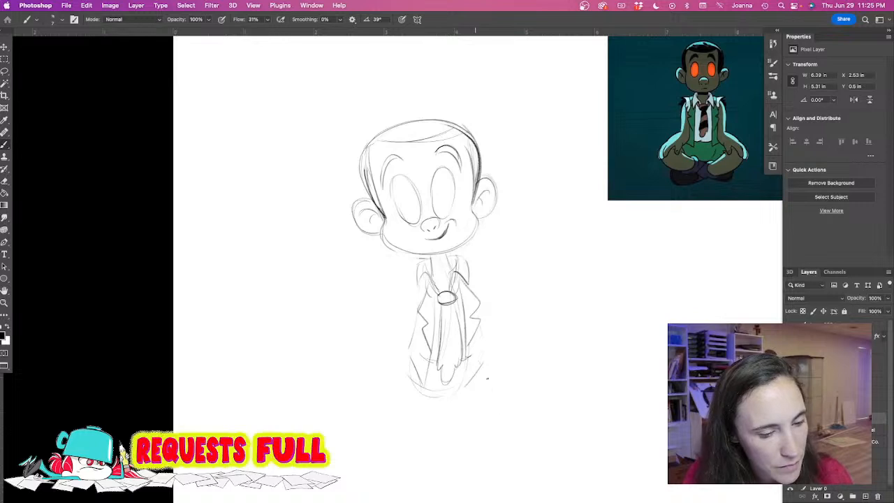
Try an outstretched leg running diagonally from the torso, with a shorts hem, a sock and a large upturned shoe.
scroll(444, 395, down, 4)
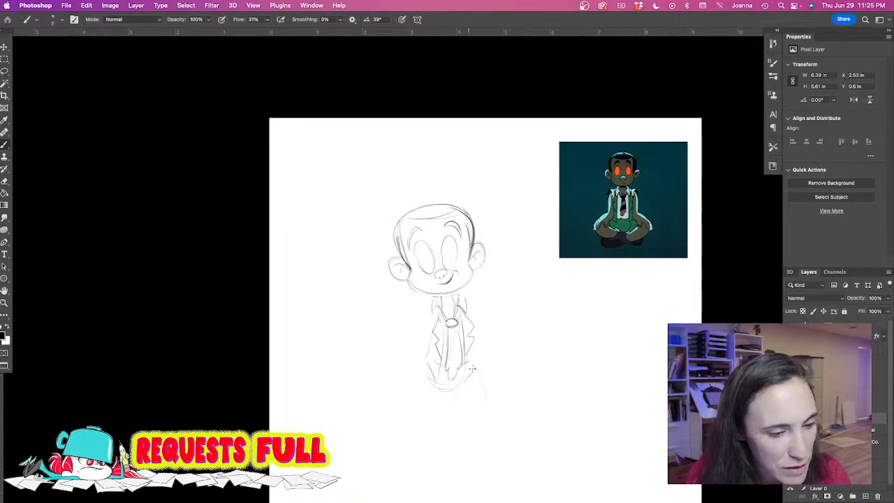
mouse_move(482, 417)
mouse_down()
mouse_move(493, 381)
mouse_move(482, 422)
mouse_move(495, 405)
mouse_move(523, 461)
mouse_up()
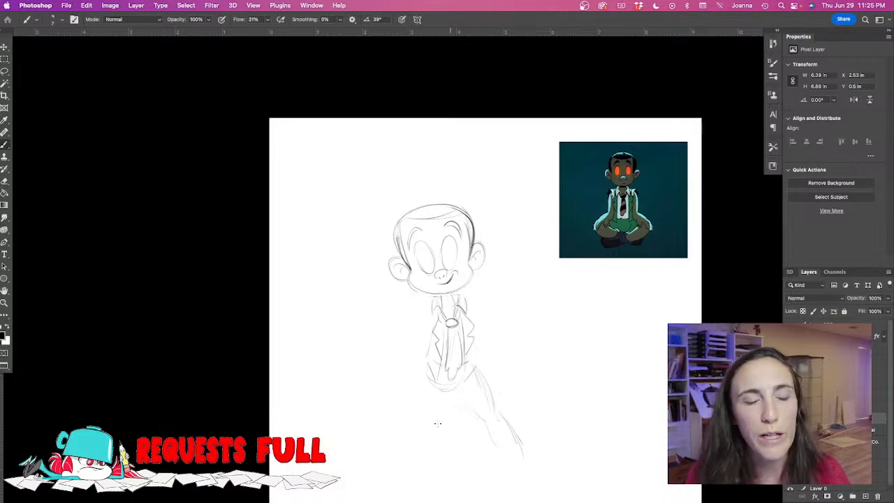
scroll(449, 421, down, 3)
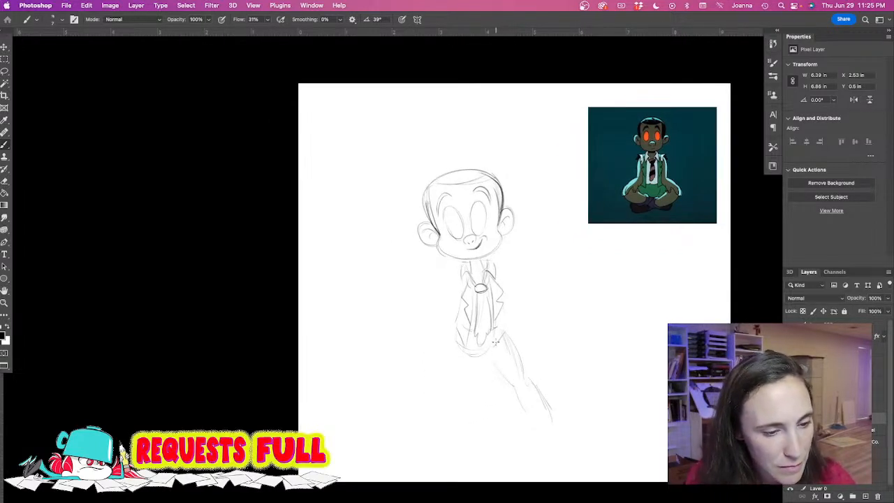
mouse_move(493, 370)
mouse_down()
mouse_move(516, 348)
mouse_move(498, 374)
mouse_move(514, 357)
mouse_move(510, 347)
mouse_move(532, 394)
mouse_up()
drag(513, 360, 543, 420)
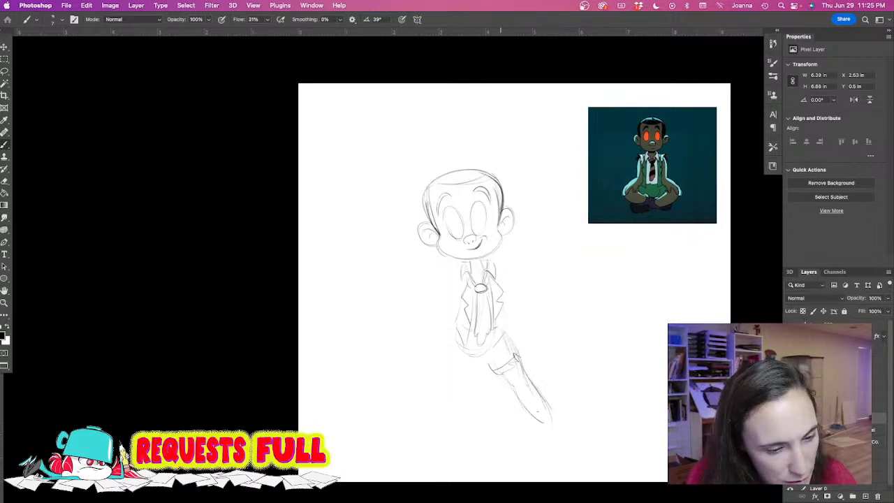
mouse_move(538, 387)
mouse_down()
mouse_move(526, 409)
mouse_move(551, 403)
mouse_move(549, 420)
mouse_move(551, 394)
mouse_move(587, 383)
mouse_move(581, 379)
mouse_move(573, 422)
mouse_move(549, 416)
mouse_move(546, 438)
mouse_up()
mouse_move(552, 401)
mouse_down()
mouse_move(539, 427)
mouse_move(551, 434)
mouse_up()
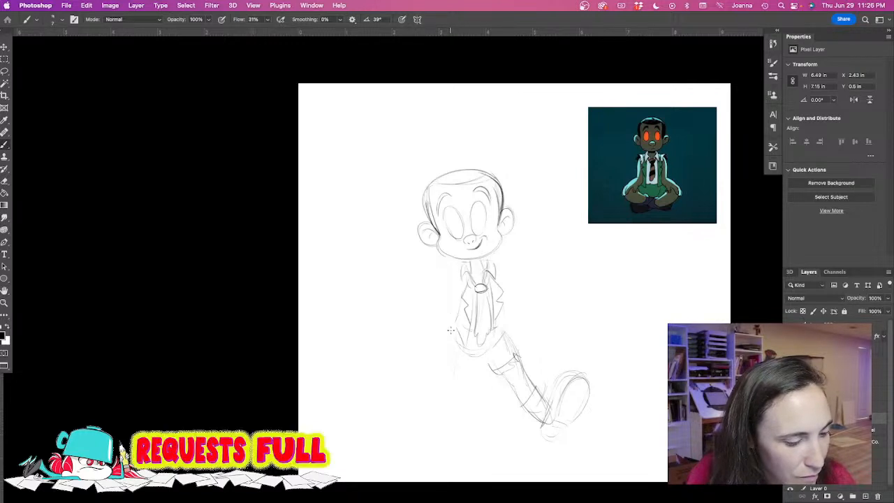
Sketch the bent thigh on one side of the torso and a rounded bent knee on the other.
drag(445, 328, 412, 342)
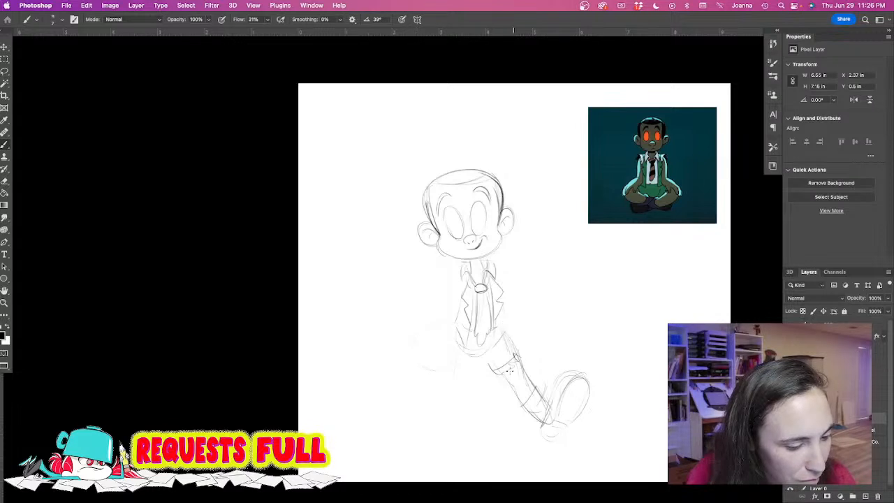
mouse_move(503, 325)
mouse_down()
mouse_move(483, 399)
mouse_move(470, 396)
mouse_up()
drag(485, 354, 480, 382)
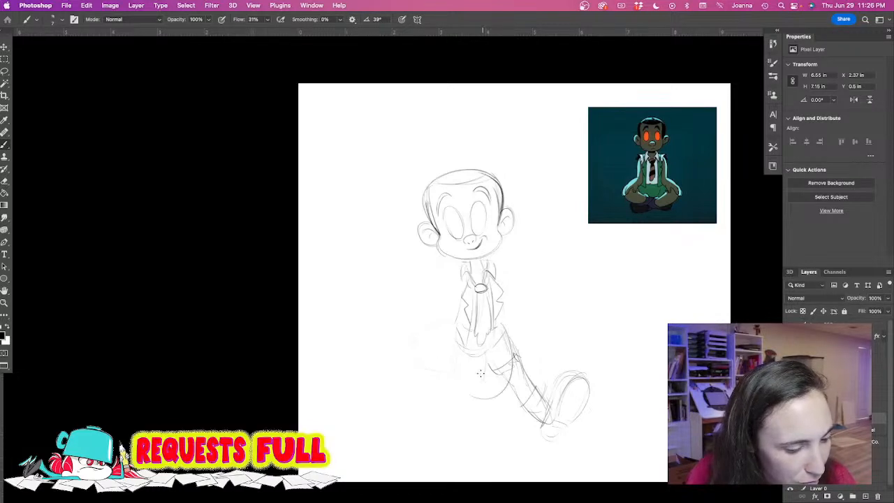
mouse_move(448, 326)
mouse_down()
mouse_move(433, 337)
mouse_move(456, 361)
mouse_up()
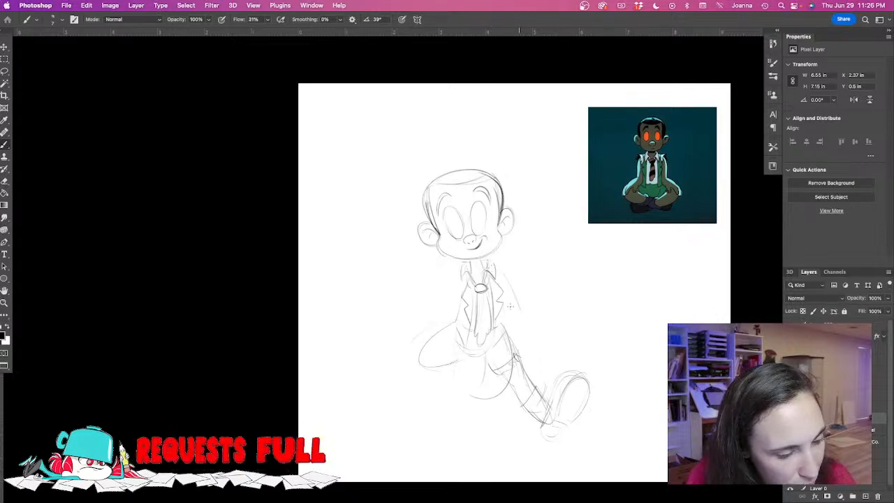
Sketch both arms as rounded sleeve shapes spreading outward from the shoulders.
mouse_move(506, 285)
mouse_down()
mouse_move(550, 337)
mouse_move(525, 348)
mouse_up()
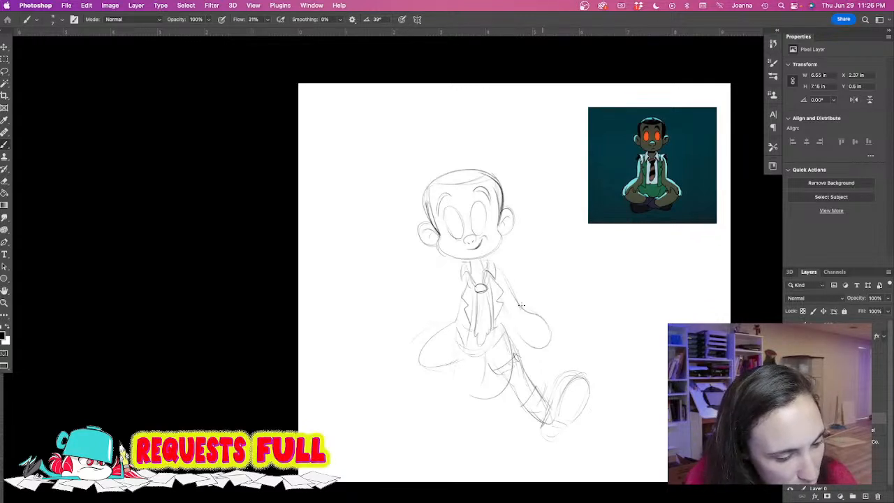
drag(536, 314, 552, 342)
mouse_move(441, 295)
mouse_down()
mouse_move(409, 317)
mouse_move(421, 333)
mouse_up()
drag(440, 305, 402, 334)
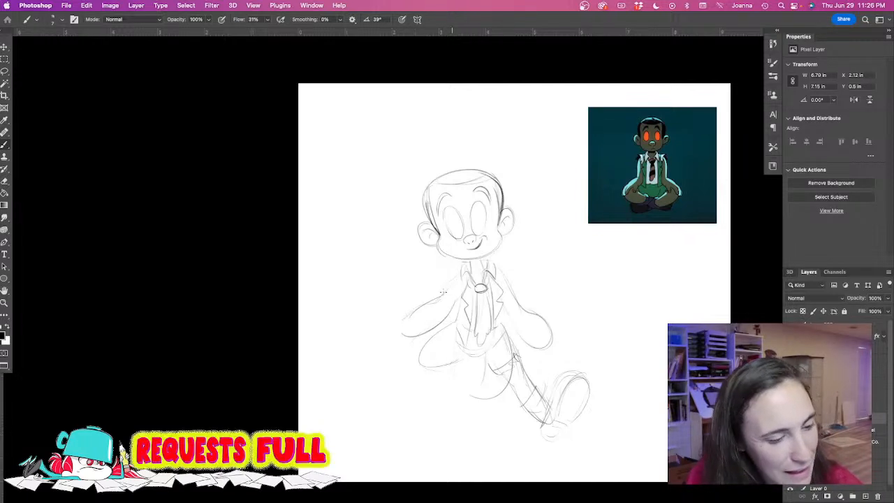
Erase the outstretched leg and its shoe with a larger eraser, and return to the brush.
key(e)
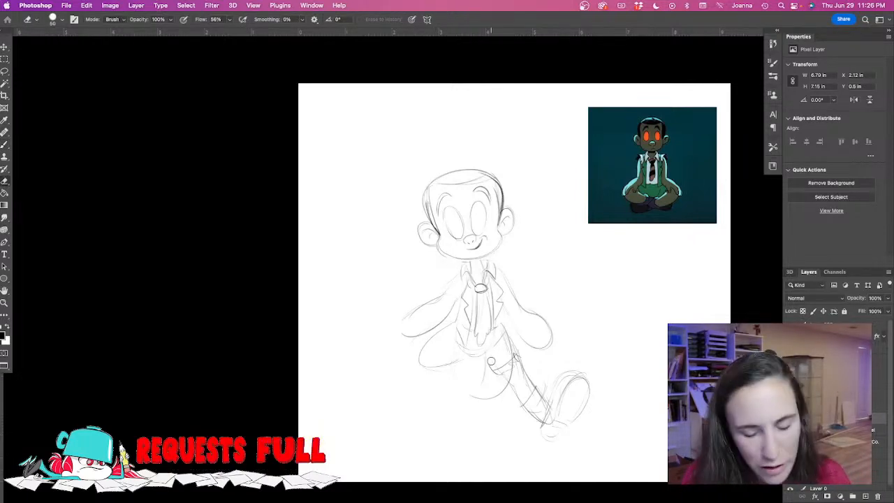
key(])
key(])
key(])
key(])
key(])
key(])
key(])
mouse_move(499, 365)
mouse_down()
mouse_move(500, 387)
mouse_move(519, 401)
mouse_move(530, 431)
mouse_move(549, 435)
mouse_move(575, 407)
mouse_up()
key(b)
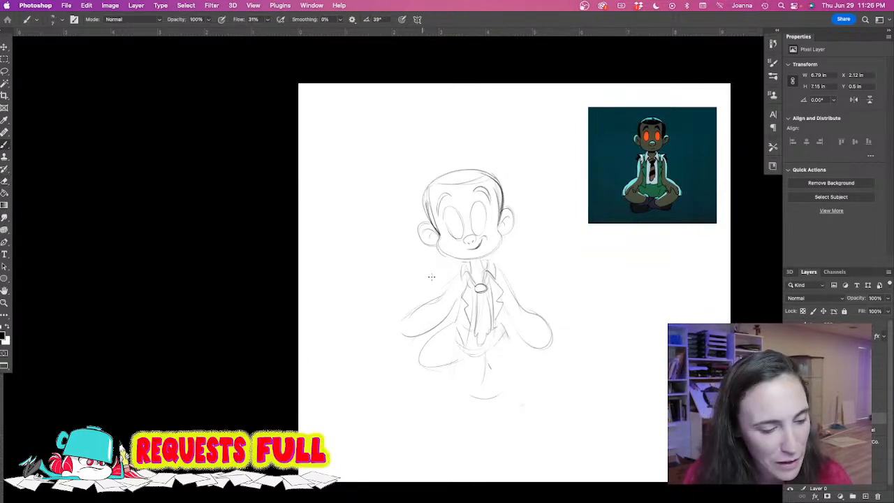
Redraw the folded legs with a shorts hem and sketch overlapping rounded shapes for the feet beneath them.
drag(488, 365, 500, 373)
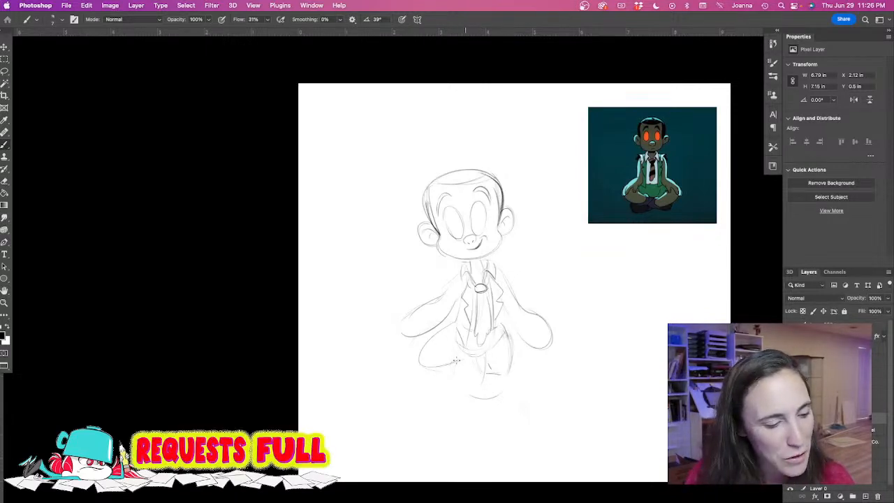
mouse_move(427, 355)
mouse_down()
mouse_move(452, 364)
mouse_move(428, 347)
mouse_move(436, 333)
mouse_up()
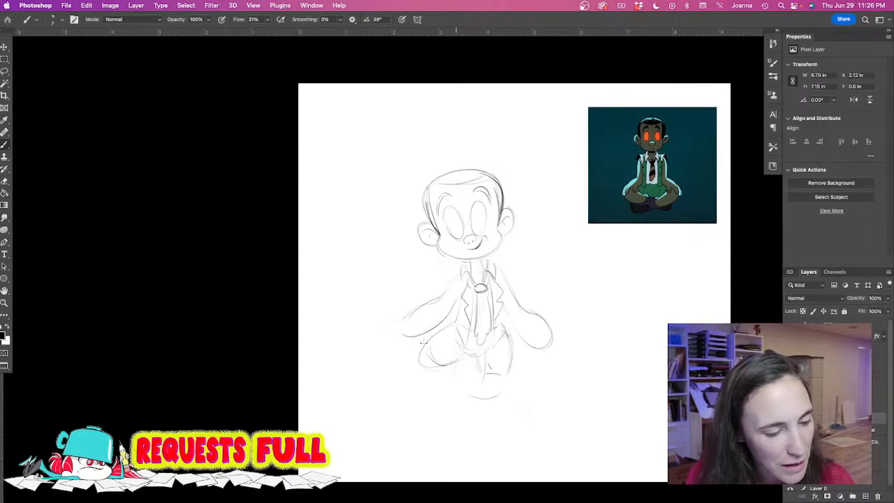
mouse_move(484, 372)
mouse_down()
mouse_move(507, 380)
mouse_move(476, 397)
mouse_move(457, 370)
mouse_move(457, 388)
mouse_up()
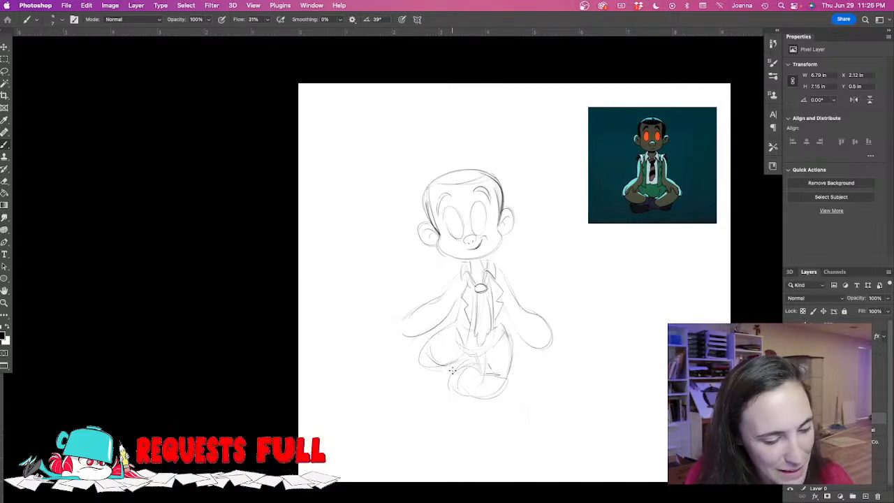
drag(447, 383, 467, 399)
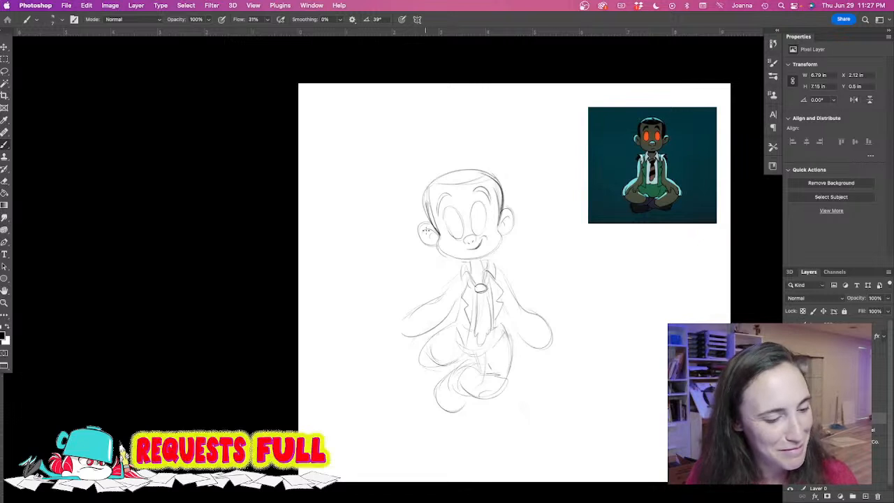
Draw open hands with spread fingers and thumbs at the ends of both arms.
mouse_move(547, 338)
mouse_down()
mouse_move(558, 317)
mouse_move(572, 319)
mouse_move(552, 339)
mouse_move(571, 326)
mouse_up()
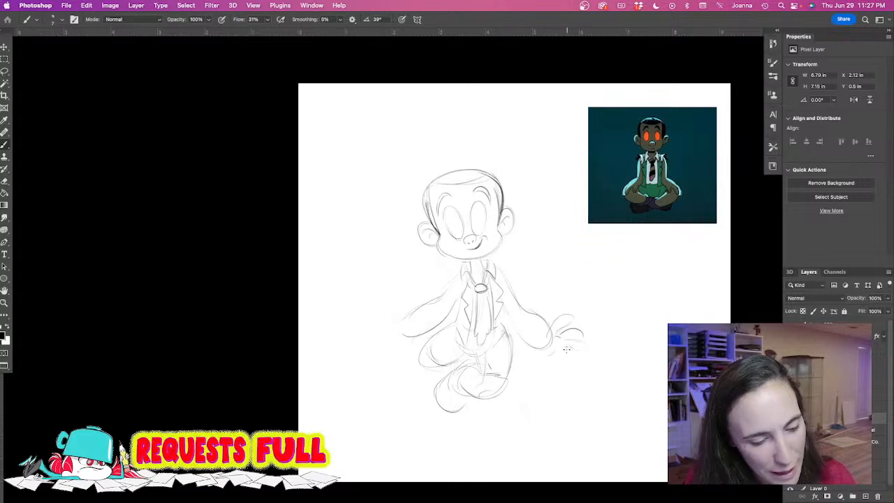
mouse_move(563, 355)
mouse_down()
mouse_move(545, 359)
mouse_move(531, 342)
mouse_up()
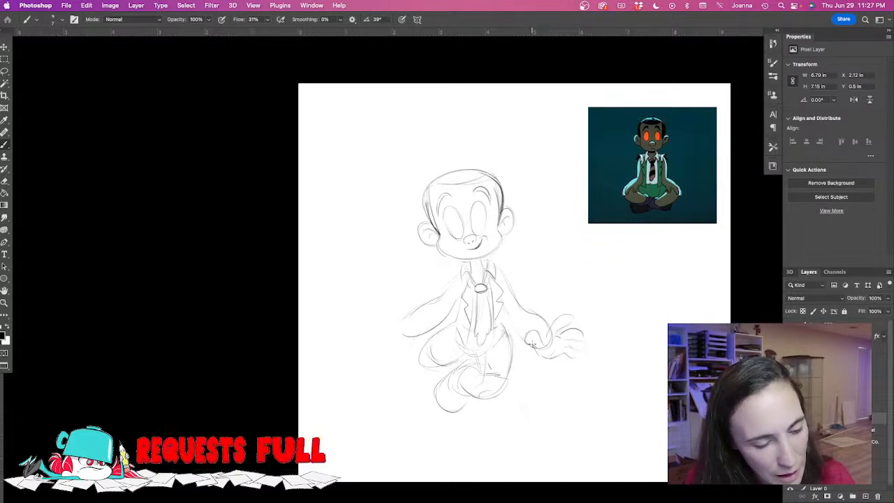
mouse_move(432, 297)
mouse_down()
mouse_move(405, 312)
mouse_move(412, 336)
mouse_move(403, 340)
mouse_move(391, 289)
mouse_move(413, 329)
mouse_up()
mouse_move(424, 293)
mouse_down()
mouse_move(395, 282)
mouse_move(413, 291)
mouse_move(394, 282)
mouse_move(398, 276)
mouse_move(398, 289)
mouse_move(386, 279)
mouse_move(405, 289)
mouse_move(387, 287)
mouse_move(403, 296)
mouse_move(385, 302)
mouse_move(429, 300)
mouse_move(432, 326)
mouse_up()
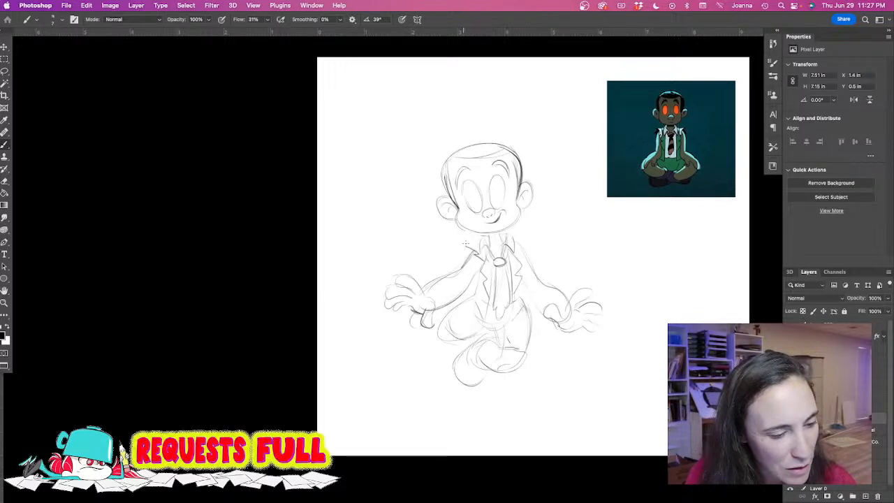
Add torn points at the shoulders, and darken the torso's curved lower edge and the outlines of both legs.
drag(515, 238, 529, 231)
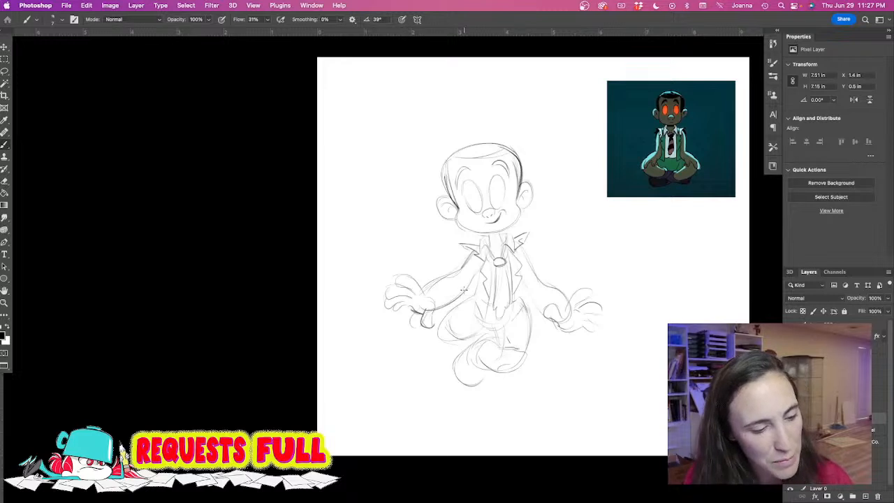
mouse_move(471, 296)
mouse_down()
mouse_move(480, 315)
mouse_move(504, 326)
mouse_up()
mouse_move(521, 286)
mouse_down()
mouse_move(521, 304)
mouse_move(487, 329)
mouse_up()
drag(522, 302, 525, 355)
mouse_move(527, 307)
mouse_down()
mouse_move(529, 330)
mouse_move(512, 370)
mouse_up()
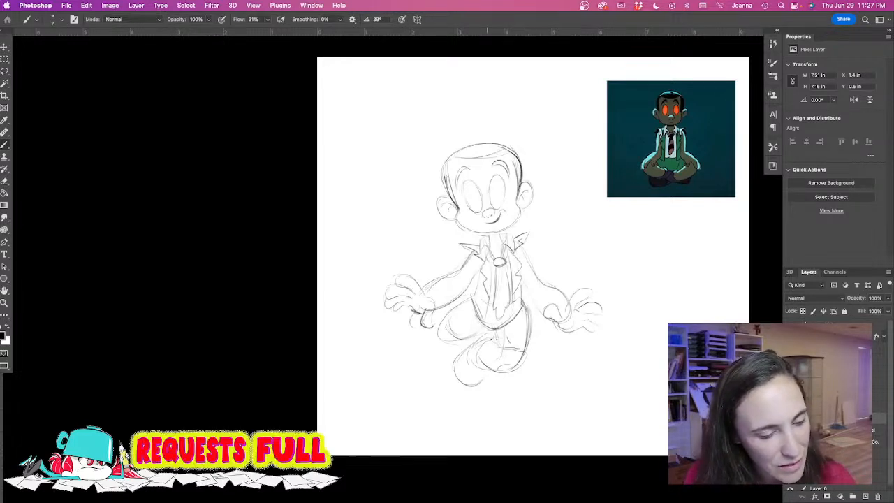
drag(480, 330, 455, 339)
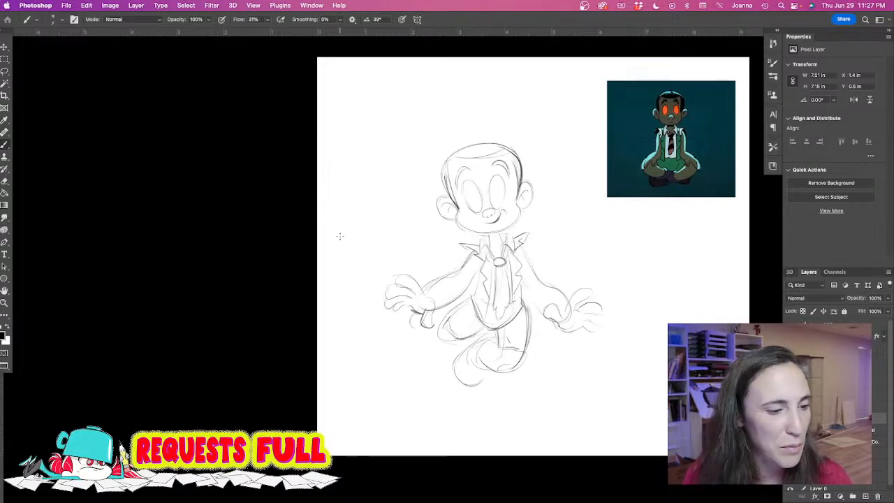
Darken the line beside the boy's nose.
scroll(469, 205, up, 3)
drag(523, 225, 520, 212)
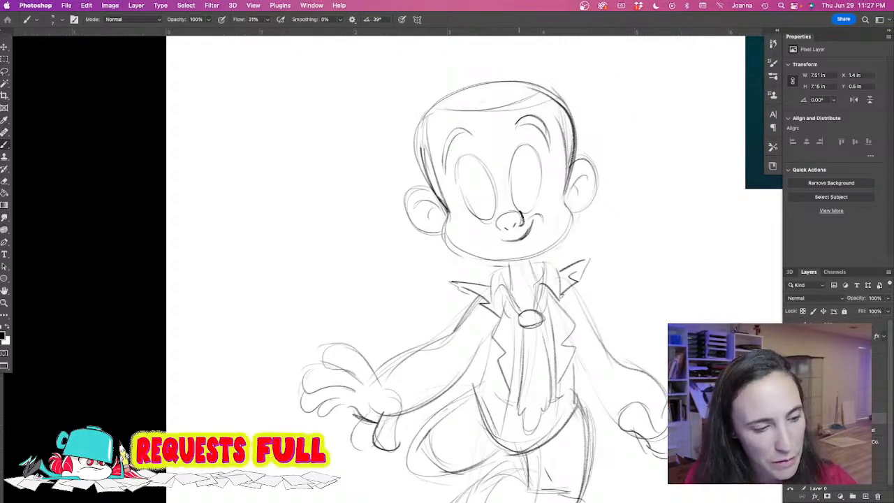
Erase the stray dark stroke between the nose and the smile with the eraser reduced to size 25.
key(e)
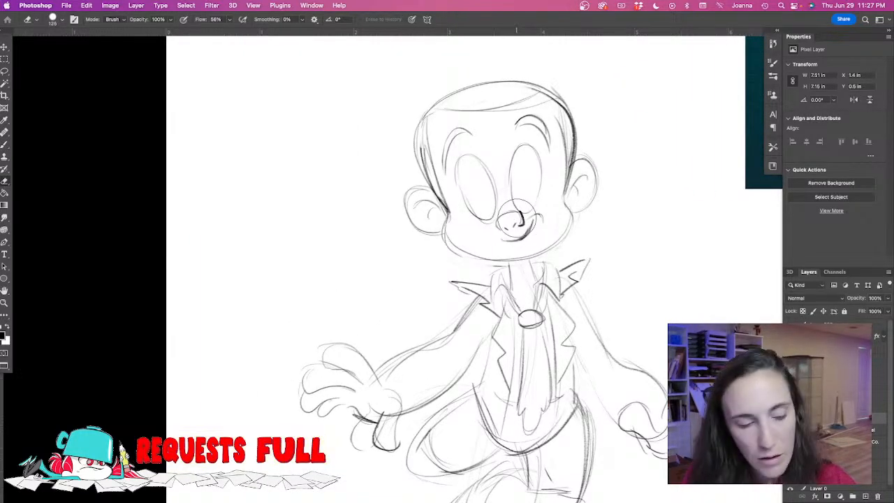
key(bracketleft)
key(bracketleft)
key(bracketleft)
key(bracketleft)
key(bracketleft)
key(bracketleft)
key(bracketleft)
key(bracketleft)
key(bracketleft)
mouse_move(522, 215)
mouse_down()
mouse_move(521, 223)
mouse_move(518, 211)
mouse_up()
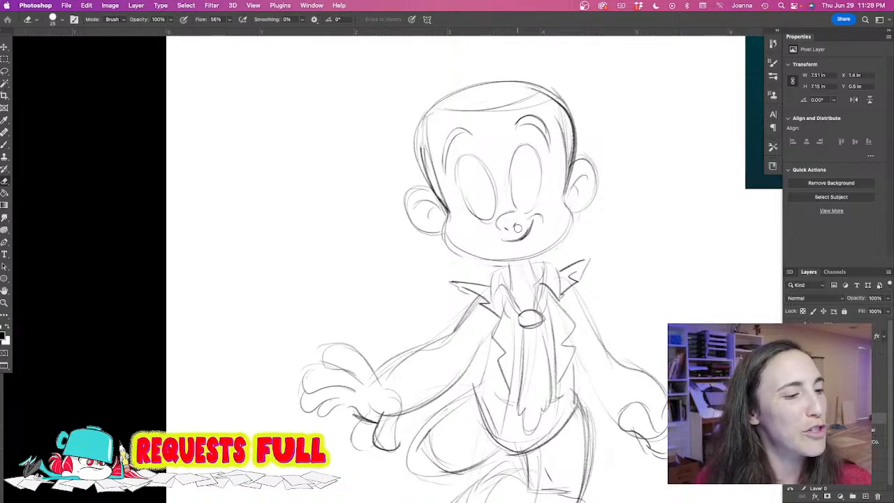
Darken the nose and eye outlines, along with the shirt collar and the vest's jagged left edge, using the brush.
key(b)
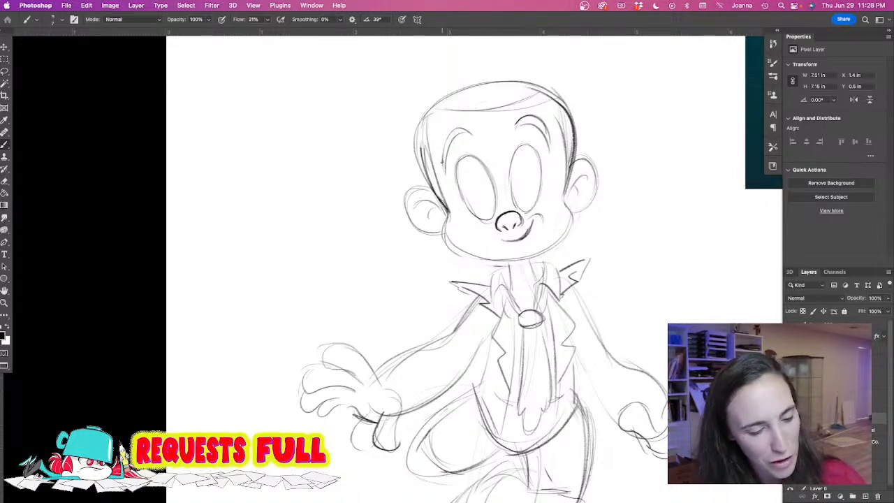
scroll(375, 258, down, 3)
scroll(375, 258, right, 2)
drag(493, 245, 477, 282)
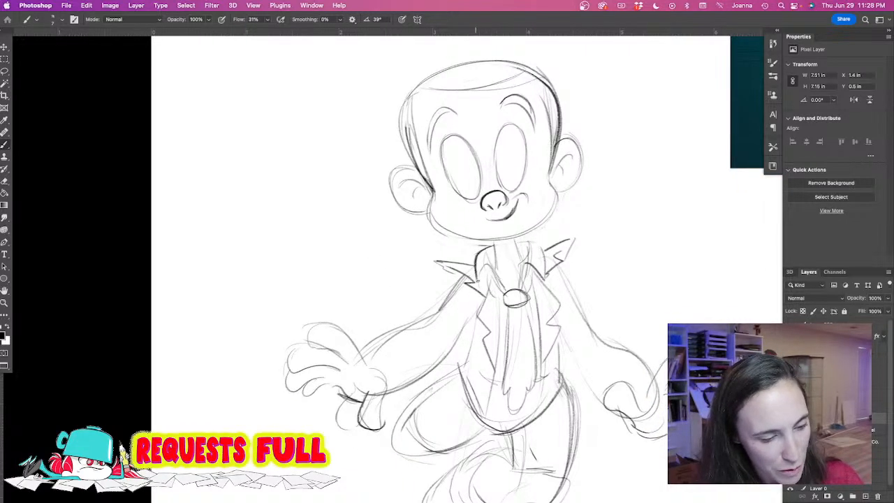
drag(493, 245, 489, 271)
mouse_move(514, 241)
mouse_down()
mouse_move(546, 254)
mouse_move(528, 282)
mouse_move(527, 250)
mouse_move(521, 289)
mouse_move(494, 287)
mouse_move(504, 294)
mouse_move(483, 305)
mouse_up()
drag(493, 271, 482, 333)
drag(502, 286, 499, 323)
drag(500, 324, 492, 384)
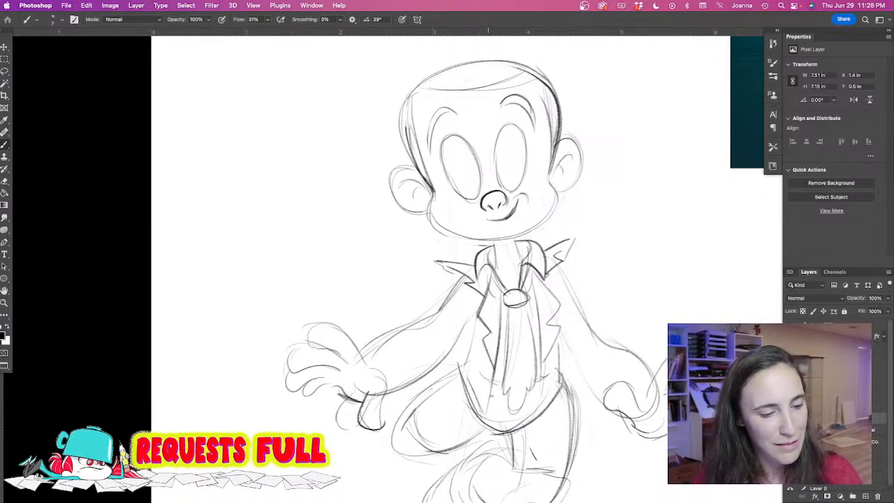
Sketch the tie blowing out to the left across the chest, ending in a ragged tip beside the shoulder.
alt+click(403, 341)
scroll(360, 290, right, 2)
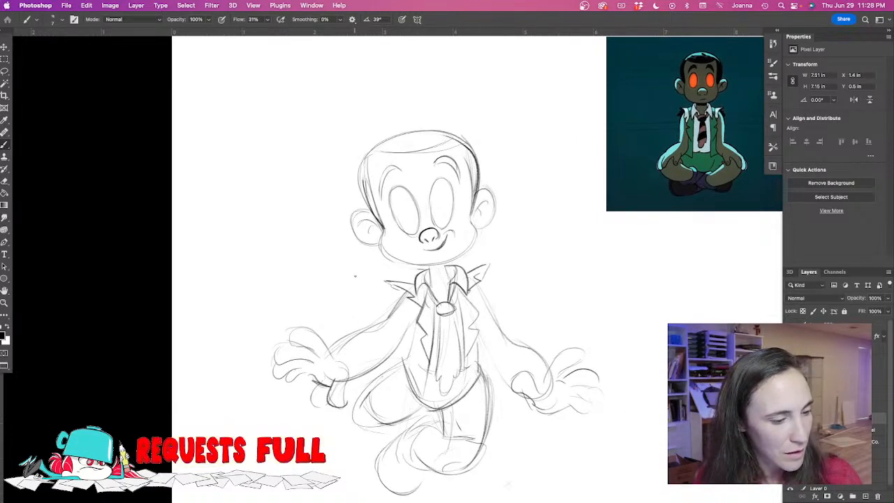
mouse_move(438, 329)
mouse_down()
mouse_move(375, 316)
mouse_move(386, 296)
mouse_move(360, 305)
mouse_move(380, 313)
mouse_up()
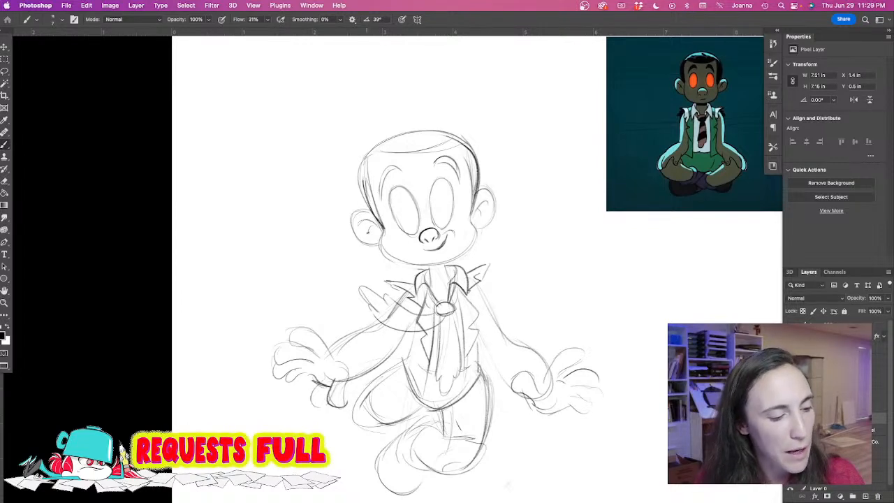
drag(364, 287, 382, 298)
mouse_move(362, 288)
mouse_down()
mouse_move(382, 324)
mouse_move(404, 331)
mouse_up()
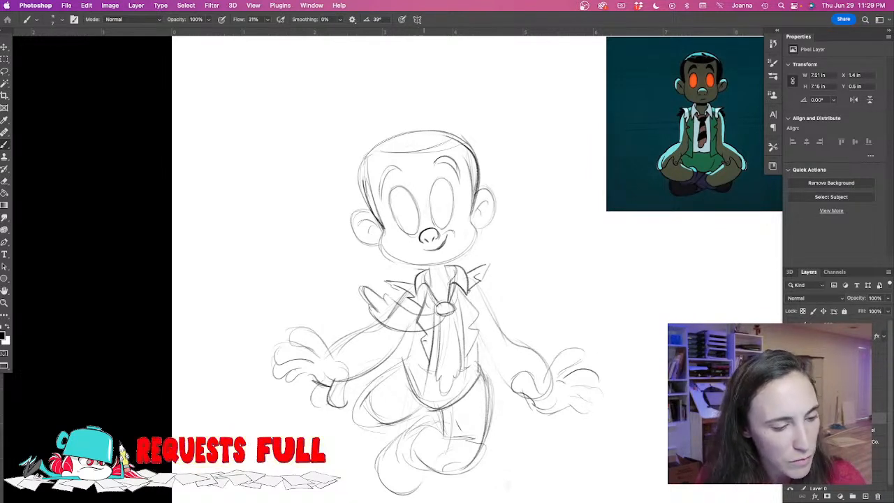
Sketch the left vest flap flaring outward at the waist with a pointed lower corner.
drag(427, 363, 405, 388)
drag(396, 354, 409, 389)
drag(418, 328, 396, 358)
mouse_move(455, 391)
mouse_down()
mouse_move(482, 346)
mouse_move(481, 362)
mouse_move(399, 368)
mouse_move(400, 343)
mouse_move(392, 381)
mouse_up()
drag(428, 356, 393, 381)
Erase the old hanging tie end and the overlapping vest hem and waist lines.
key(e)
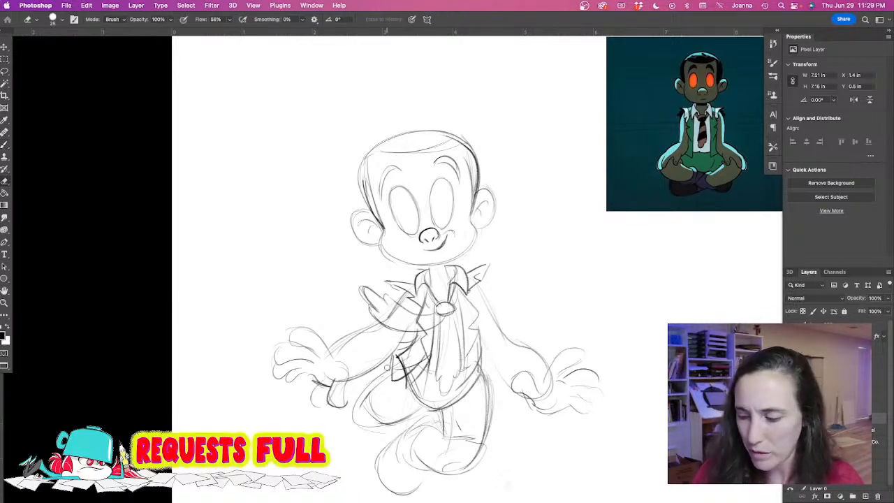
mouse_move(419, 336)
mouse_down()
mouse_move(399, 364)
mouse_move(412, 374)
mouse_move(405, 386)
mouse_move(411, 382)
mouse_move(414, 394)
mouse_up()
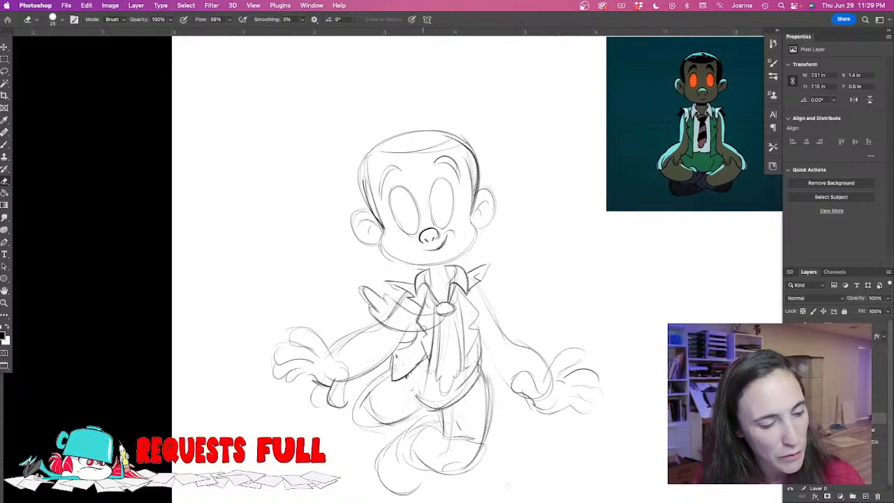
mouse_move(440, 321)
mouse_down()
mouse_move(444, 391)
mouse_move(457, 349)
mouse_move(451, 385)
mouse_move(479, 345)
mouse_move(483, 359)
mouse_move(459, 403)
mouse_move(479, 376)
mouse_move(465, 386)
mouse_up()
key(b)
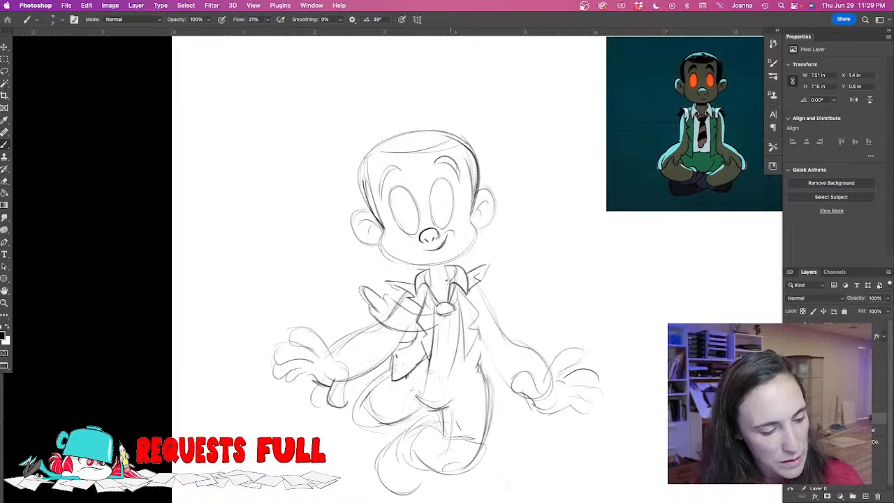
Redraw the right vest flap sweeping down to the left, adding the shirt hem curve and the waist line.
drag(461, 314, 434, 400)
drag(431, 358, 452, 359)
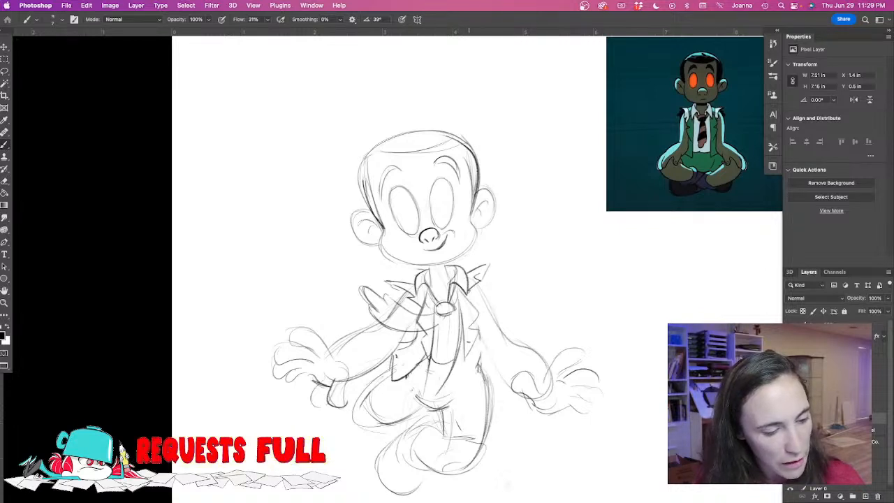
mouse_move(461, 286)
mouse_down()
mouse_move(480, 331)
mouse_move(454, 367)
mouse_up()
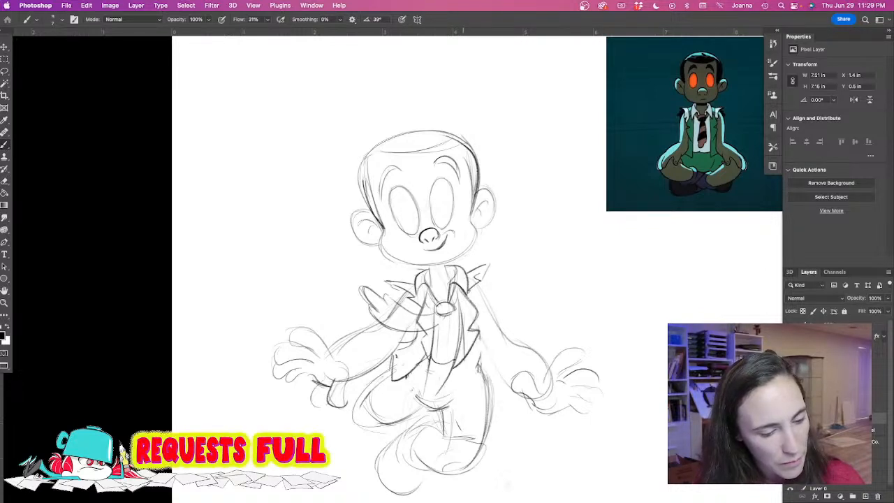
drag(463, 316, 454, 367)
mouse_move(479, 331)
mouse_down()
mouse_move(482, 364)
mouse_move(436, 397)
mouse_up()
drag(475, 373, 430, 396)
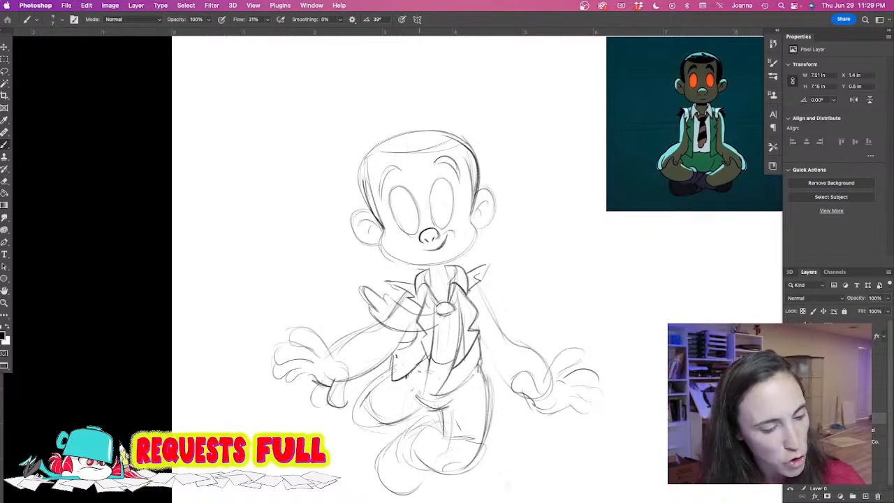
Clean up the overlapping torso lines, and redraw the crotch line and the left vest flap's inner edge down to its corner.
key(e)
mouse_move(423, 335)
mouse_down()
mouse_move(419, 405)
mouse_move(447, 398)
mouse_move(442, 418)
mouse_move(446, 405)
mouse_up()
key(b)
drag(424, 404, 450, 398)
drag(438, 308, 397, 381)
drag(422, 341, 415, 370)
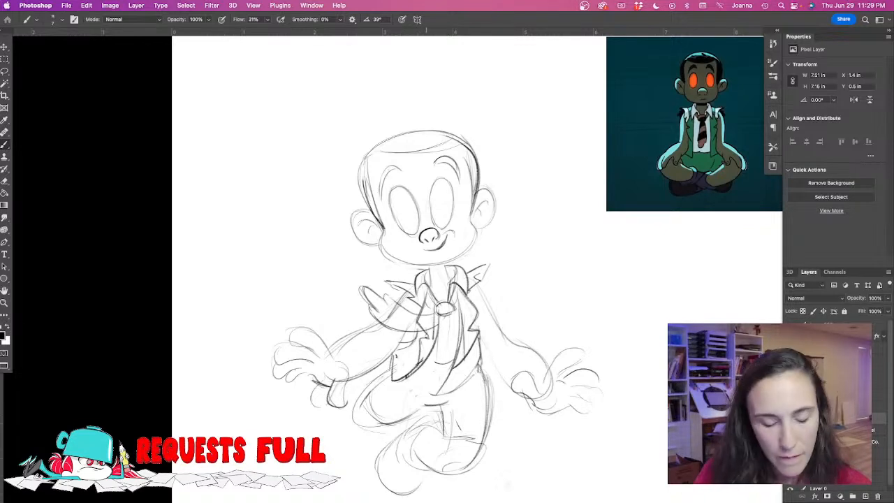
key(super+z)
mouse_move(419, 331)
mouse_down()
mouse_move(429, 340)
mouse_move(411, 373)
mouse_up()
mouse_move(436, 355)
mouse_down()
mouse_move(439, 317)
mouse_move(396, 381)
mouse_move(454, 360)
mouse_up()
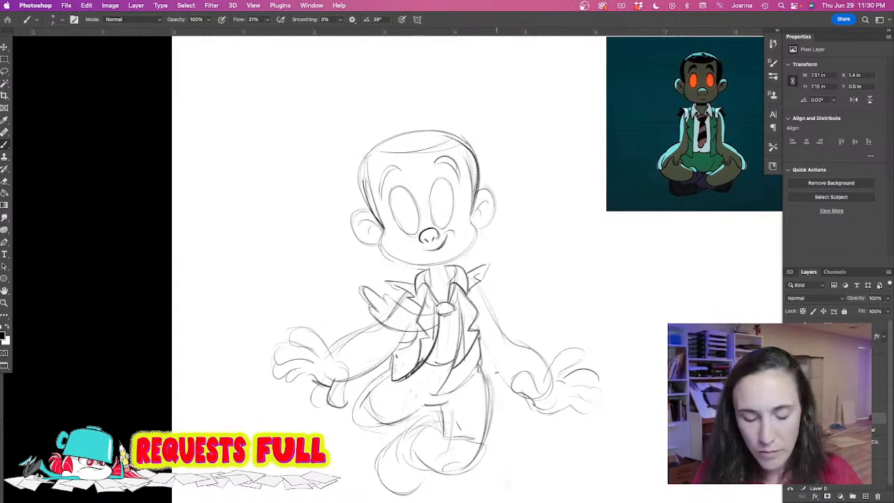
Lasso the hand on the right and move it up and inward to shorten the arm.
key(l)
mouse_move(495, 361)
mouse_down()
mouse_move(534, 430)
mouse_move(493, 365)
mouse_up()
key(v)
drag(537, 392, 521, 368)
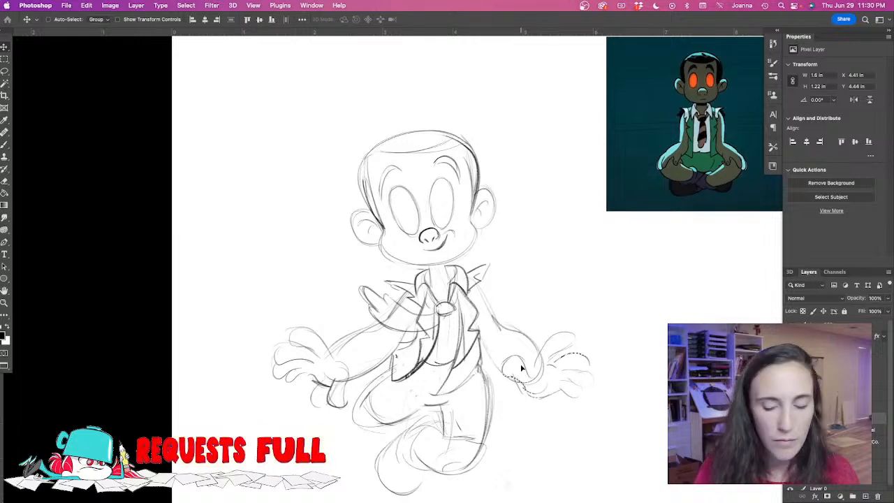
key(super+d)
Lasso the hand on the left, move it slightly up and toward the body, and clear the selection.
key(l)
mouse_move(323, 305)
mouse_down()
mouse_move(370, 322)
mouse_move(390, 352)
mouse_move(361, 380)
mouse_move(347, 415)
mouse_move(248, 393)
mouse_move(285, 307)
mouse_up()
key(v)
drag(282, 357, 275, 340)
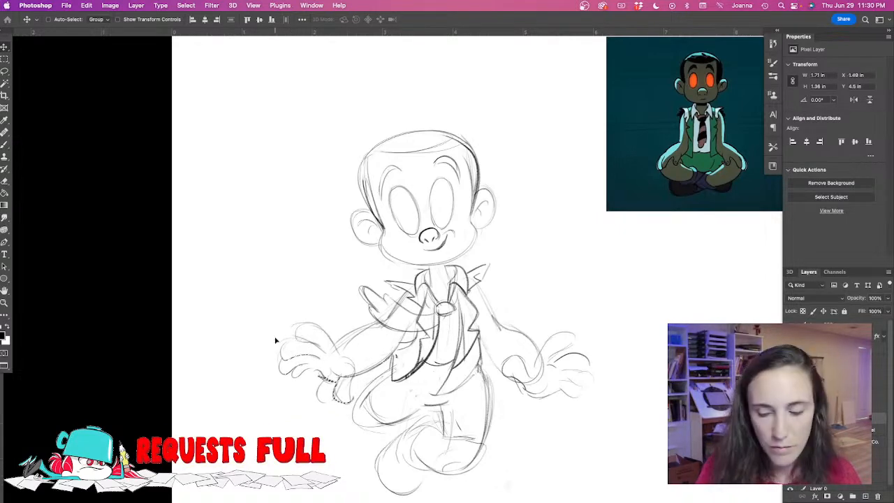
key(super+d)
alt+click(269, 374)
drag(246, 369, 334, 313)
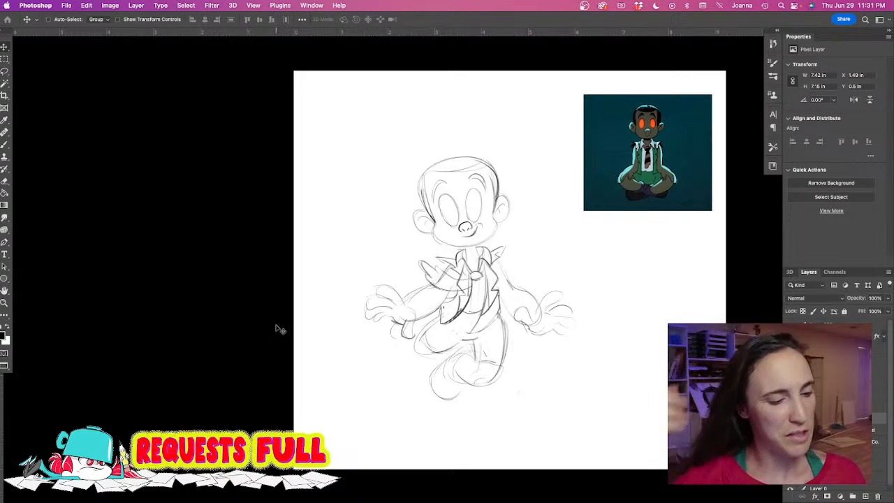
Darken the finger and palm outlines of the right hand and strengthen the left hand's fingers with the brush.
key(b)
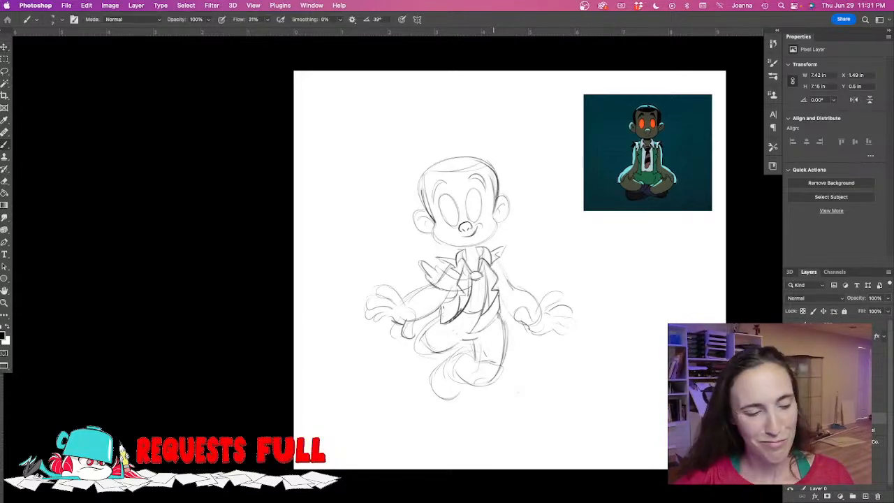
scroll(489, 271, up, 2)
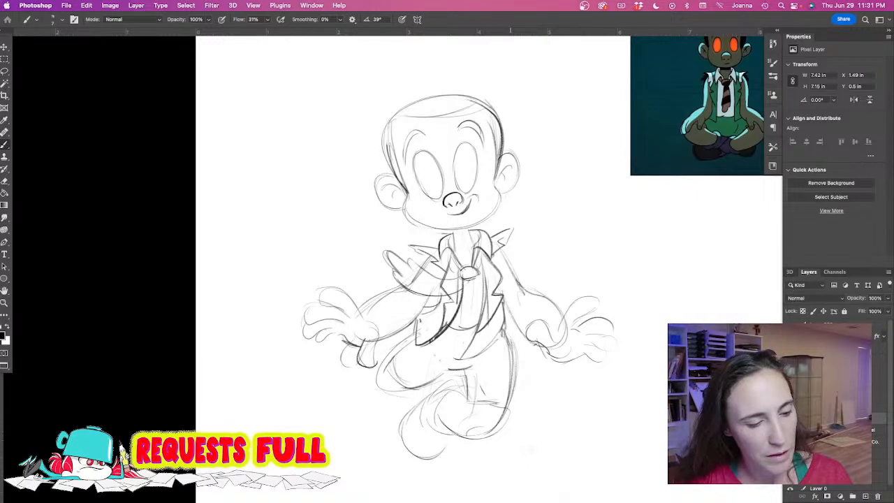
mouse_move(561, 338)
mouse_down()
mouse_move(585, 298)
mouse_move(601, 316)
mouse_move(573, 328)
mouse_move(597, 318)
mouse_move(614, 331)
mouse_move(579, 337)
mouse_move(605, 352)
mouse_move(552, 360)
mouse_up()
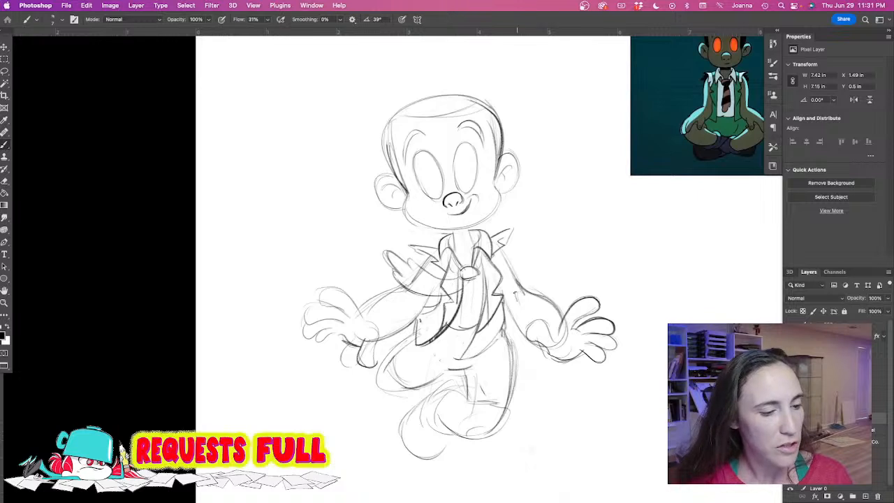
drag(322, 317, 343, 328)
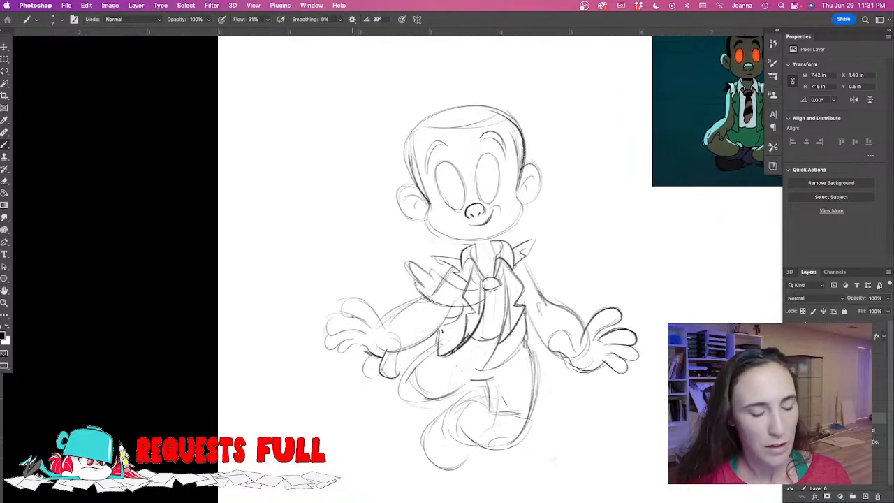
Erase the pointed torn sleeve at the right shoulder and redraw it as smaller upright spikes.
key(e)
mouse_move(520, 246)
mouse_down()
mouse_move(525, 239)
mouse_move(534, 248)
mouse_move(517, 234)
mouse_move(529, 273)
mouse_up()
key(b)
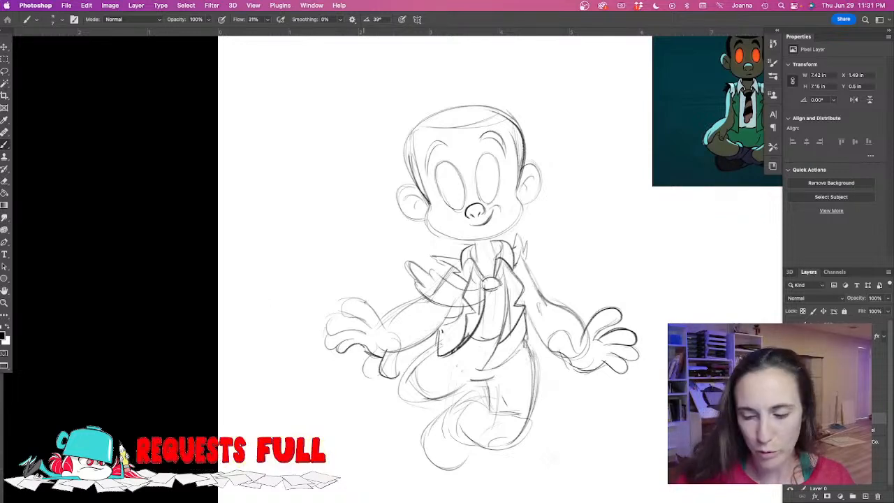
Erase the extra lines around the left hand's thumb, redraw the thumb, and darken the forearm's upper contour.
key(e)
mouse_move(369, 384)
mouse_down()
mouse_move(383, 363)
mouse_move(393, 359)
mouse_move(397, 370)
mouse_move(387, 349)
mouse_move(385, 370)
mouse_move(394, 349)
mouse_move(396, 376)
mouse_up()
key(b)
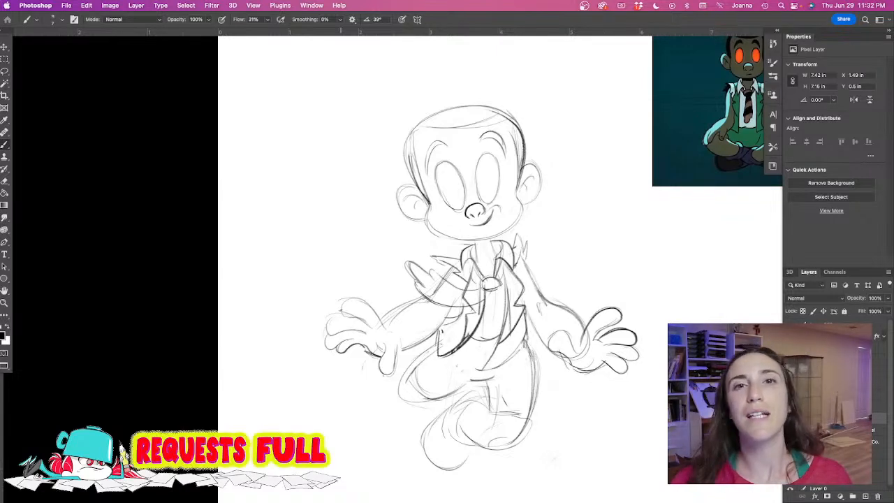
drag(428, 299, 381, 327)
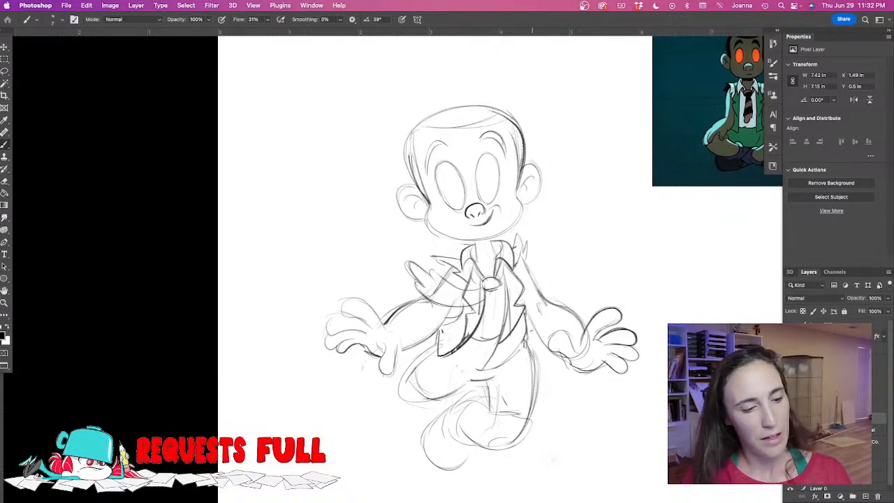
Darken the cheek and jaw contour and the outlines of both ears.
scroll(501, 272, down, 2)
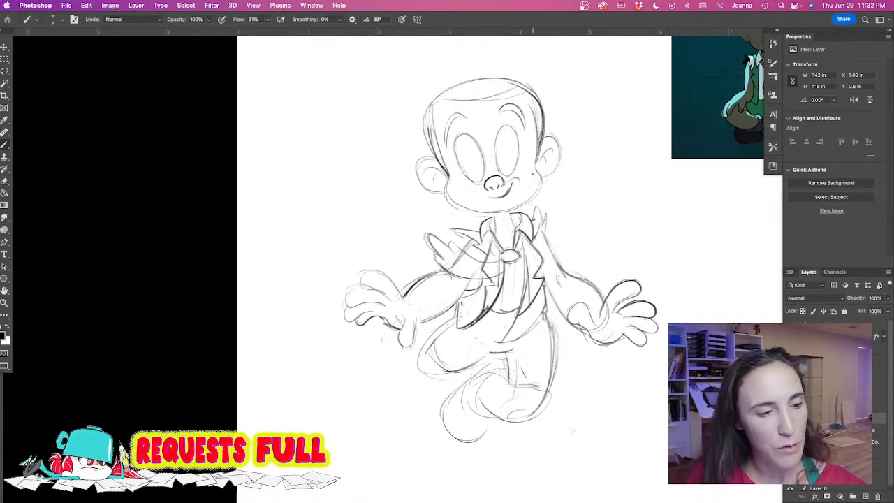
scroll(489, 170, up, 1)
scroll(489, 170, up, 1)
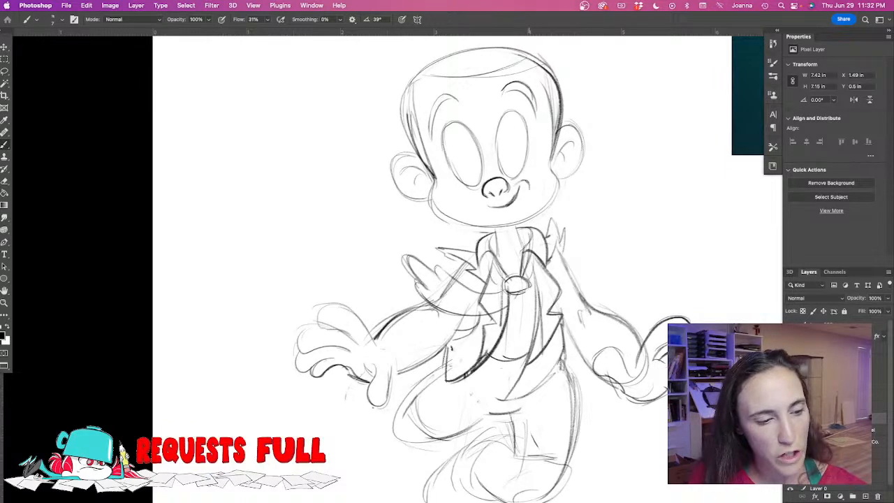
mouse_move(553, 155)
mouse_down()
mouse_move(558, 185)
mouse_move(535, 217)
mouse_move(483, 227)
mouse_up()
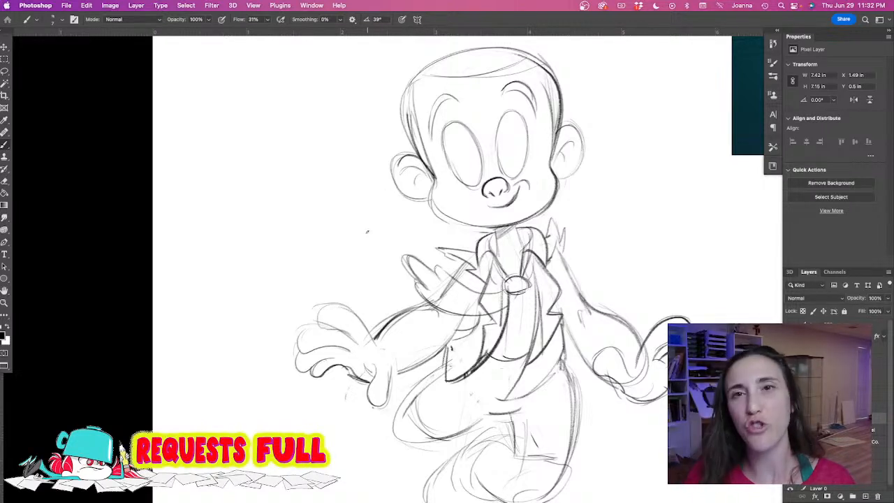
mouse_move(408, 155)
mouse_down()
mouse_move(396, 183)
mouse_move(430, 201)
mouse_up()
mouse_move(558, 128)
mouse_down()
mouse_move(583, 160)
mouse_move(557, 179)
mouse_up()
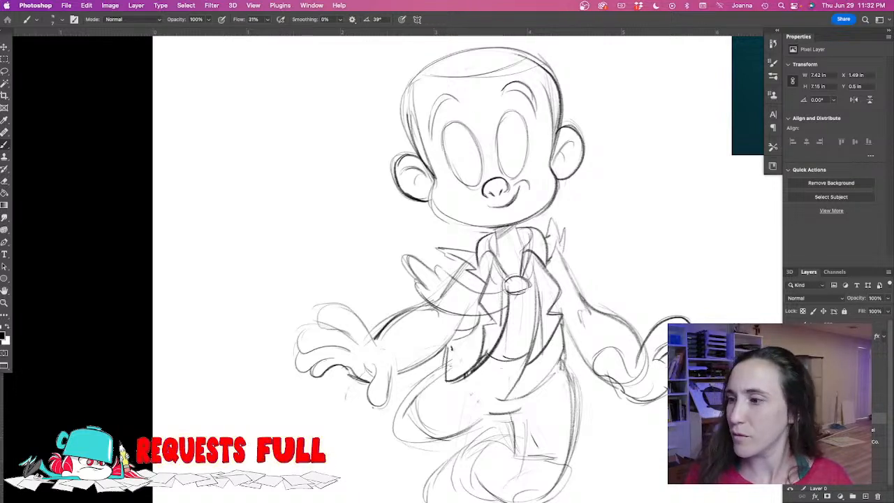
key(Tab)
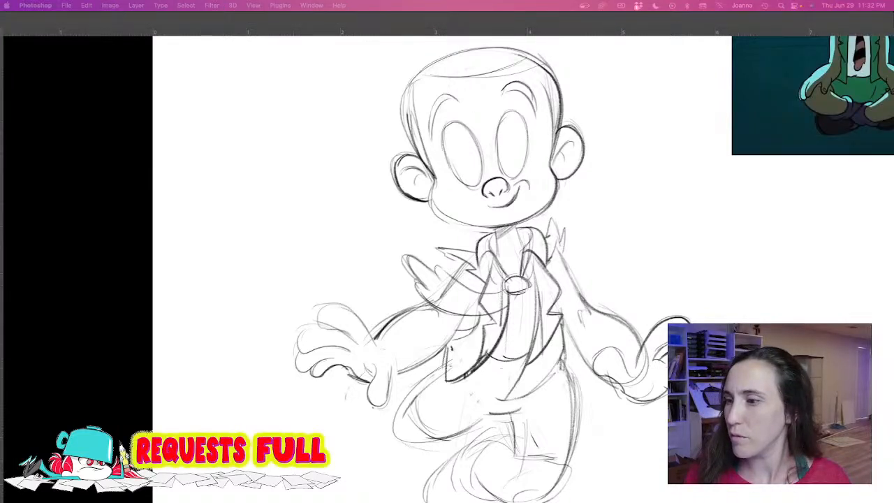
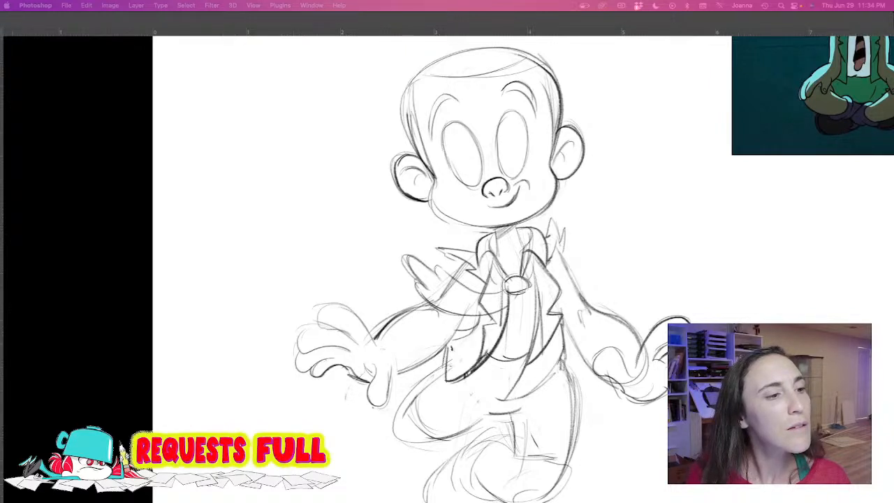
key(Tab)
drag(326, 299, 378, 215)
mouse_move(409, 346)
mouse_down()
mouse_move(386, 340)
mouse_move(340, 375)
mouse_move(356, 308)
mouse_up()
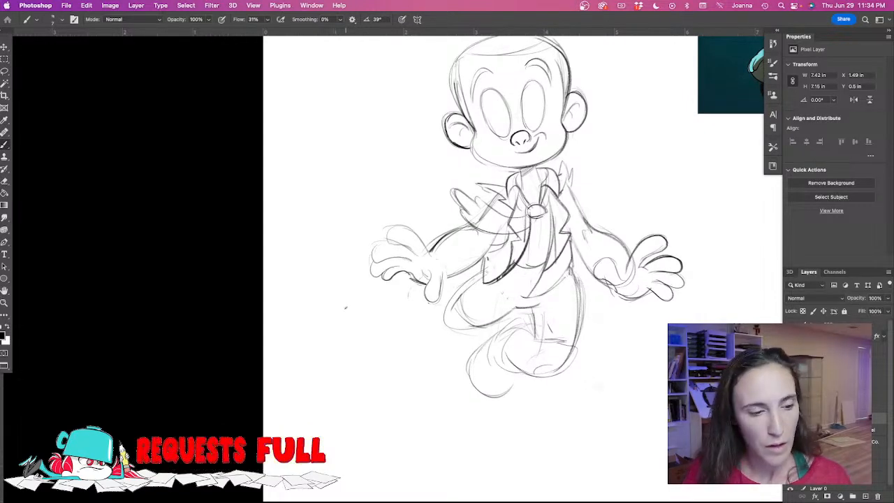
scroll(346, 310, down, 2)
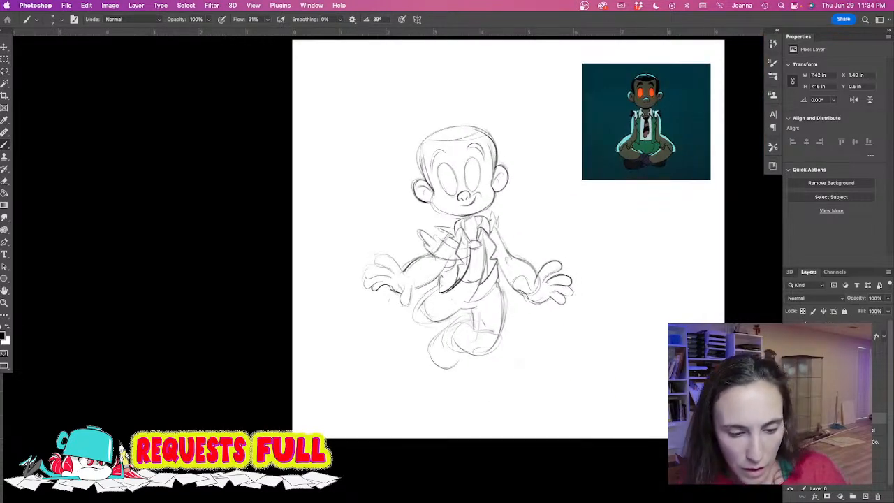
Switch to the sketch of the ponytail girl holding out her hands and move the whole figure lower on the canvas.
click(802, 406)
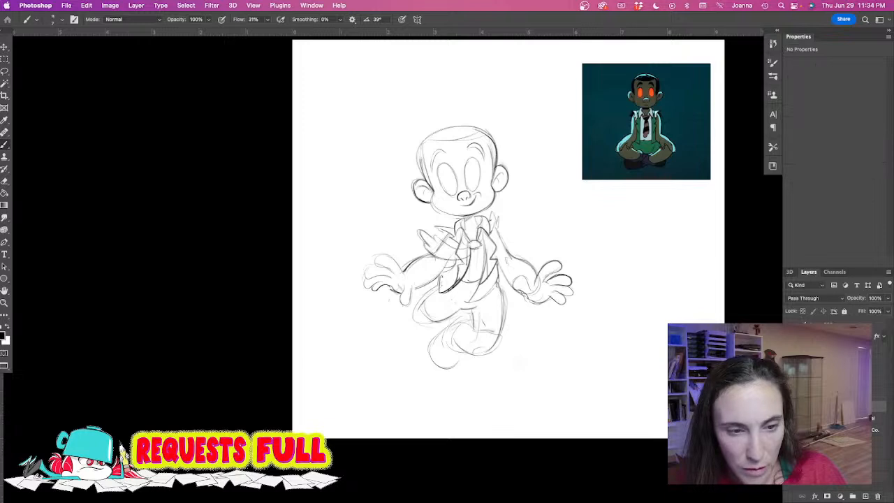
drag(680, 391, 742, 344)
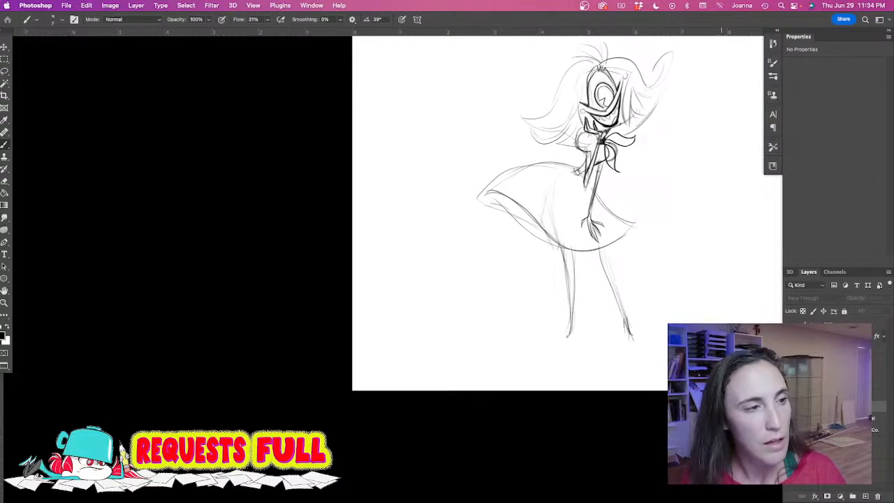
drag(719, 393, 666, 413)
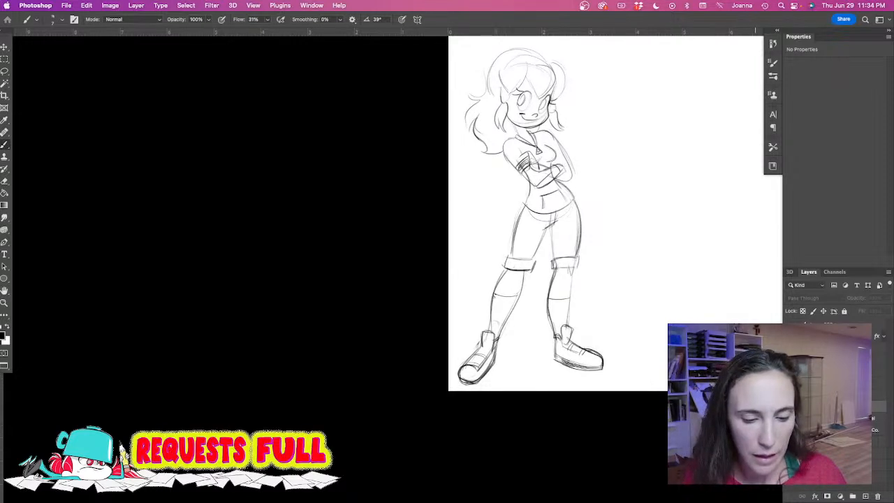
click(790, 406)
mouse_move(662, 371)
mouse_down()
mouse_move(515, 451)
mouse_move(507, 421)
mouse_up()
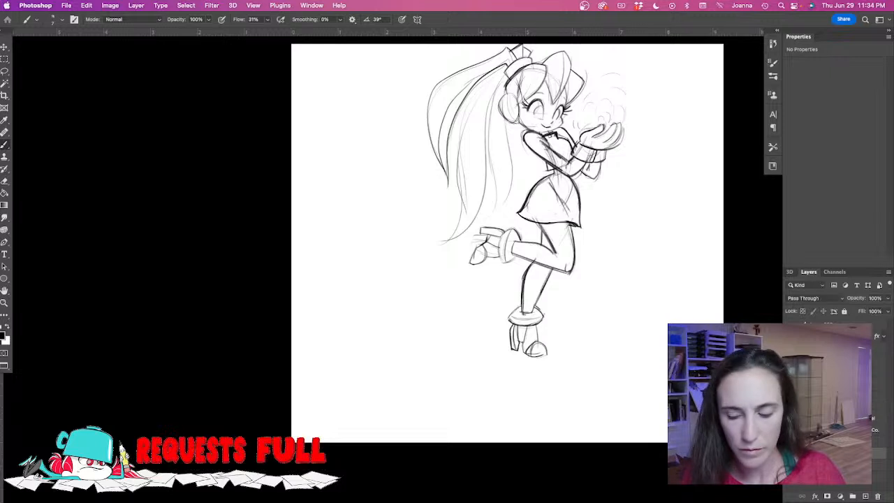
key(v)
drag(521, 284, 515, 317)
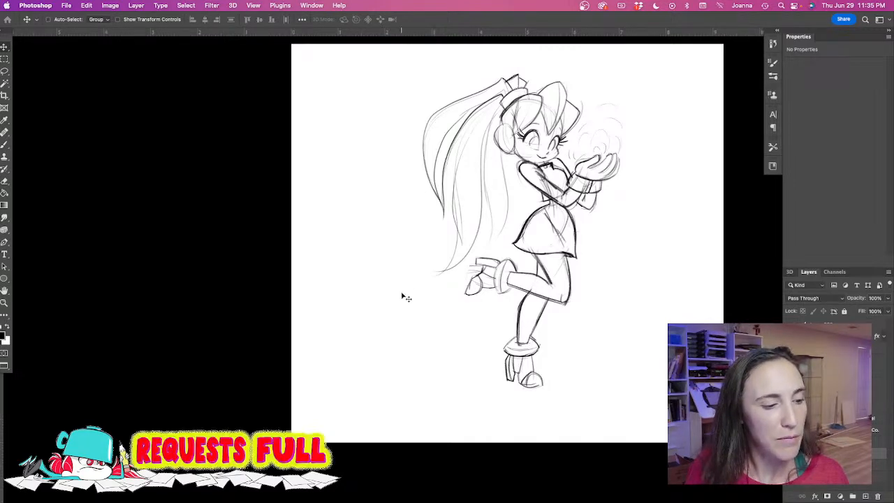
Examine the ponytail girl's sketch in full-screen view, up close on the face, arms and cupped hands.
key(f)
key(f)
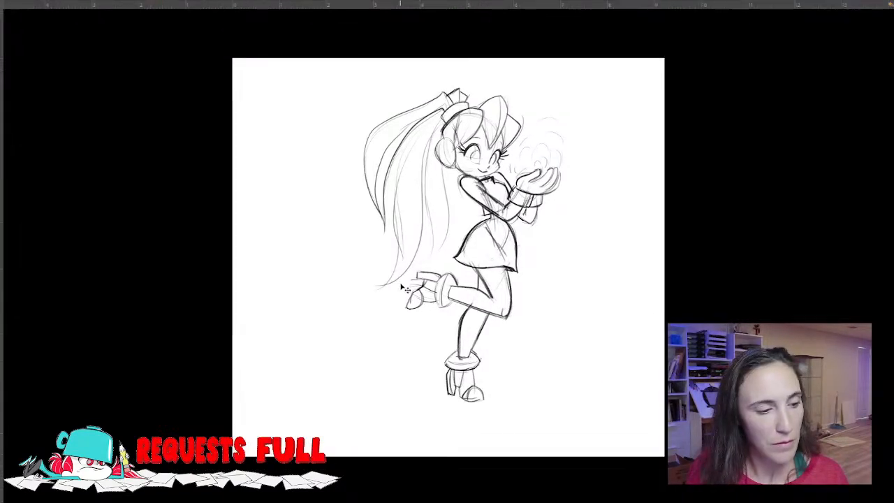
click(400, 287)
click(404, 287)
drag(408, 289, 266, 400)
click(354, 301)
drag(383, 256, 328, 363)
click(358, 274)
drag(359, 267, 281, 332)
drag(296, 290, 271, 302)
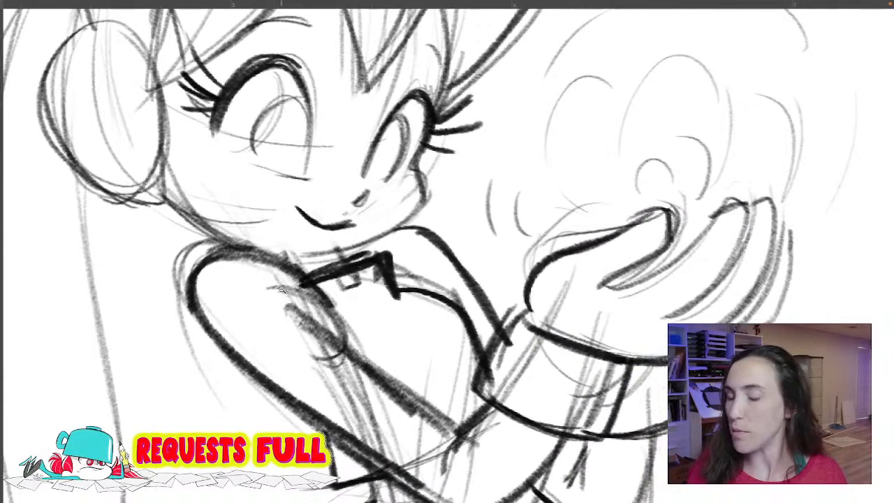
drag(368, 295, 350, 279)
drag(276, 302, 321, 287)
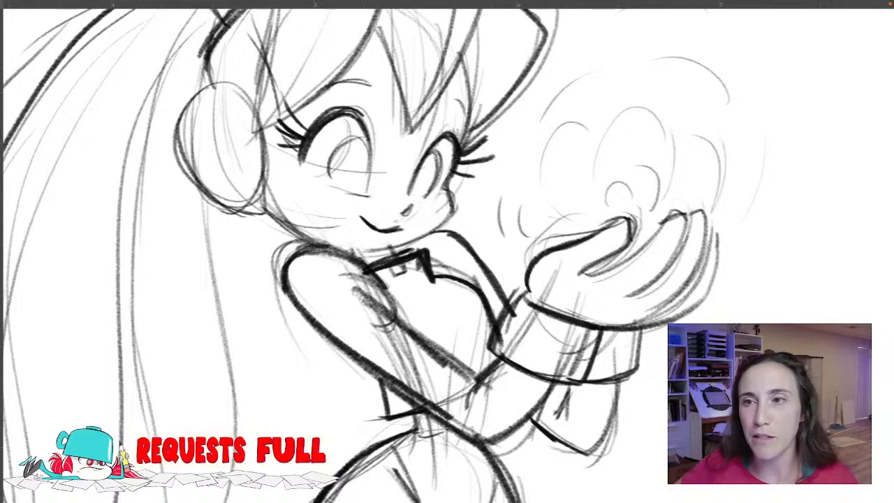
alt+click(410, 278)
alt+click(410, 279)
drag(283, 302, 365, 281)
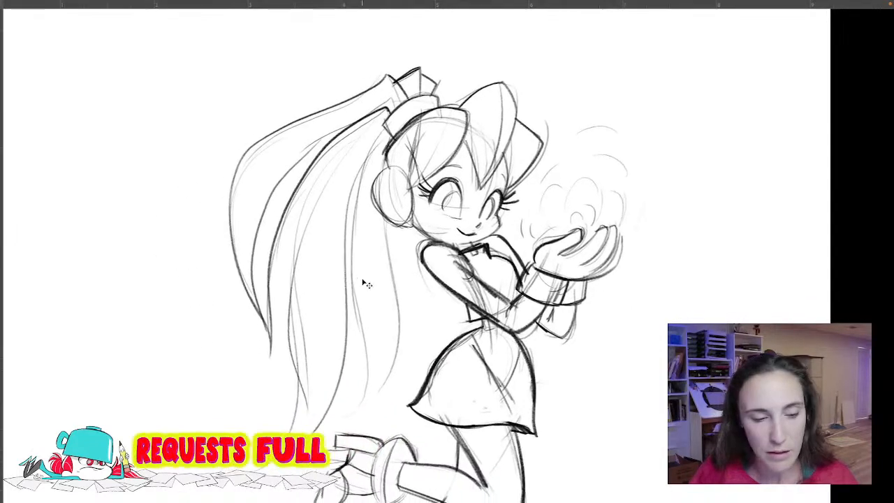
Fade the ponytail girl's rough sketch layer to 20% opacity and add a new empty layer for the cleaner lines.
key(f)
scroll(369, 302, down, 5)
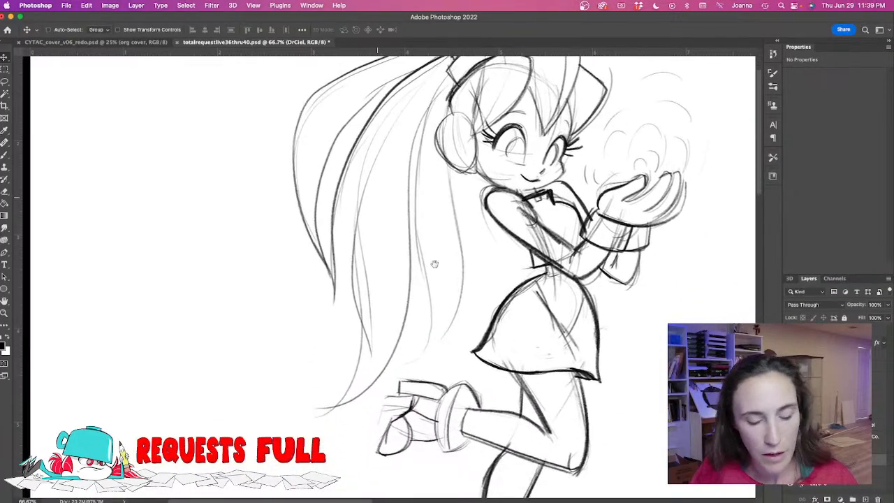
alt+click(445, 284)
scroll(444, 284, down, 3)
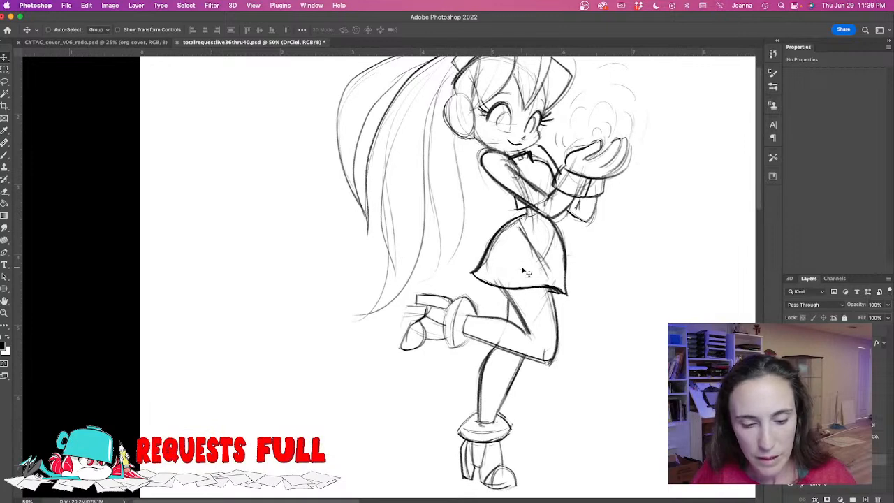
drag(890, 436, 891, 454)
click(845, 452)
click(888, 305)
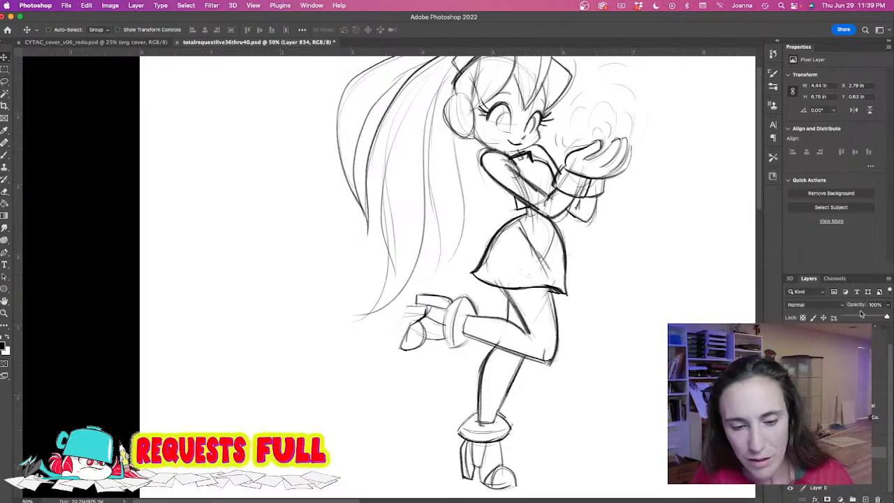
click(852, 317)
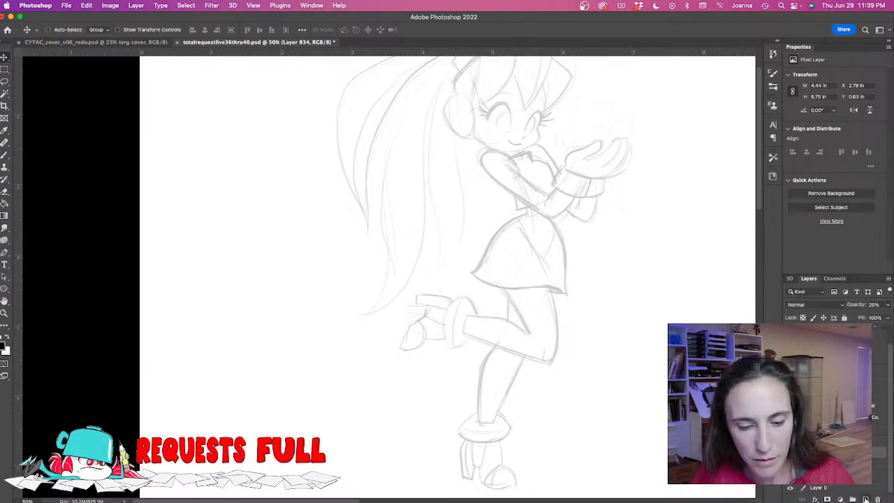
click(865, 499)
Brush the outline of the rounded bang along the headband and the short pointed locks beside the ear muff.
drag(445, 292, 437, 398)
key(b)
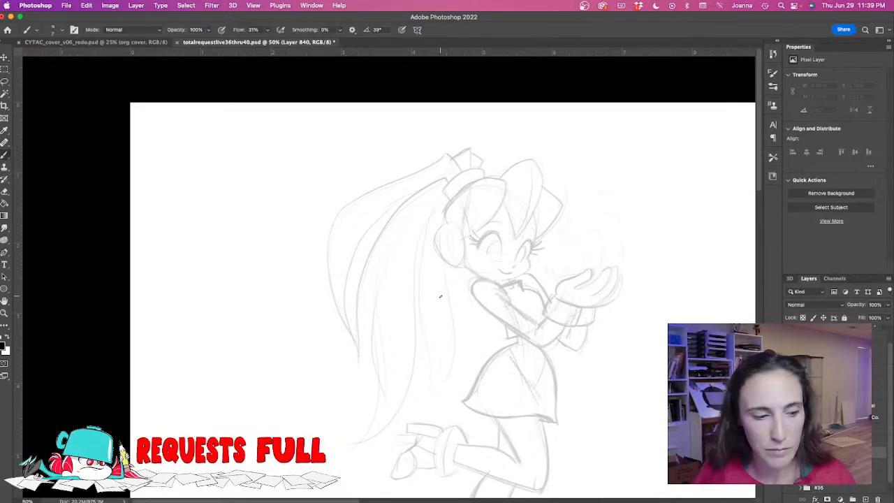
key(super+plus)
scroll(442, 261, up, 5)
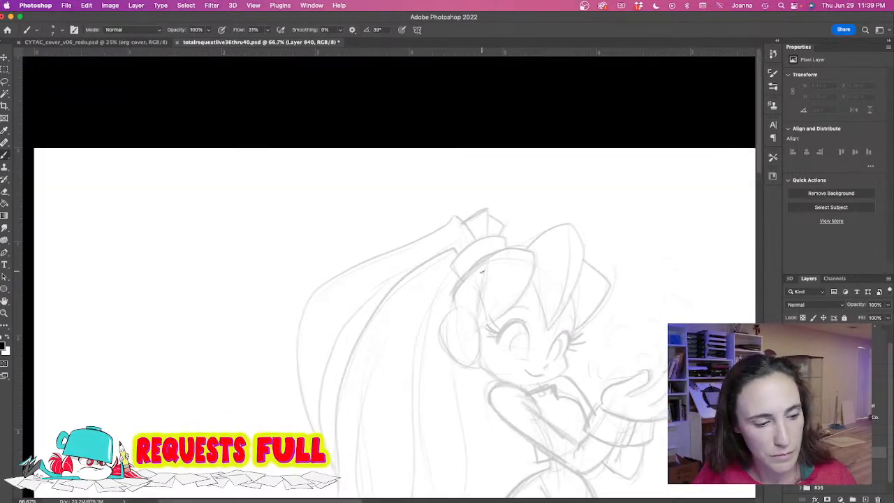
mouse_move(514, 243)
mouse_down()
mouse_move(460, 280)
mouse_move(498, 243)
mouse_move(454, 288)
mouse_up()
mouse_move(492, 247)
mouse_down()
mouse_move(535, 243)
mouse_move(515, 307)
mouse_move(487, 322)
mouse_up()
key(super+z)
mouse_move(523, 241)
mouse_down()
mouse_move(529, 278)
mouse_move(499, 315)
mouse_up()
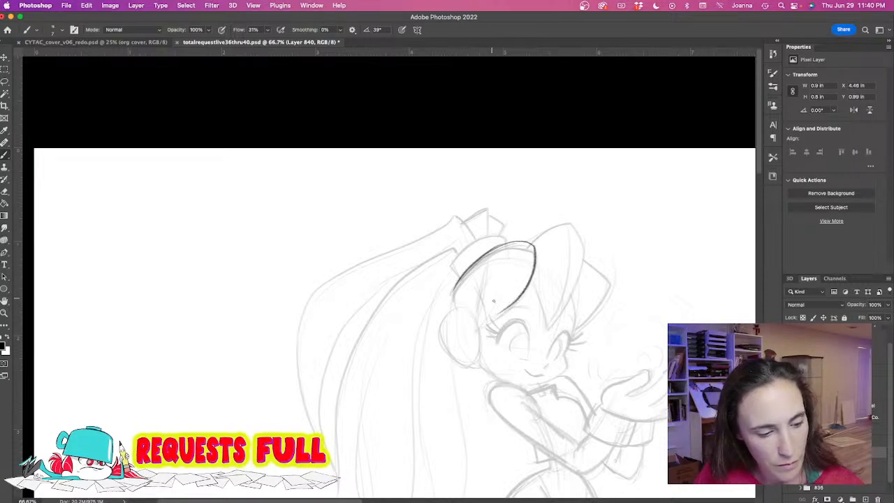
drag(484, 274, 499, 315)
drag(456, 283, 461, 310)
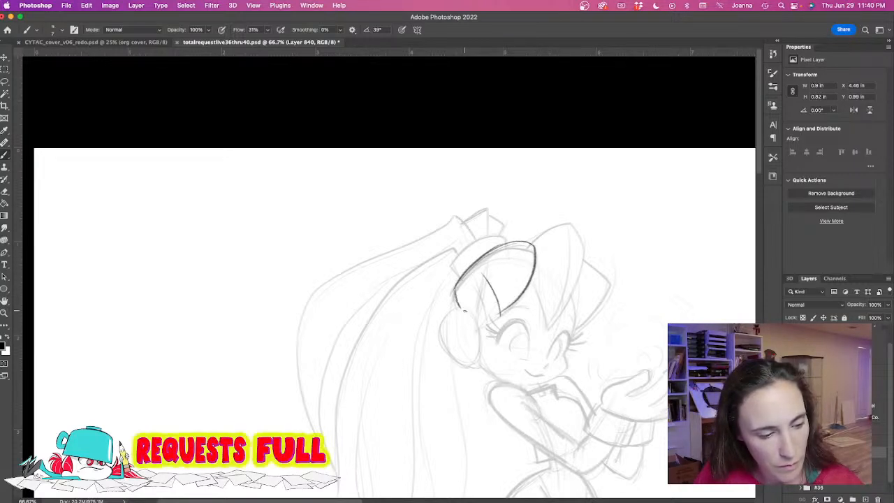
drag(487, 279, 477, 323)
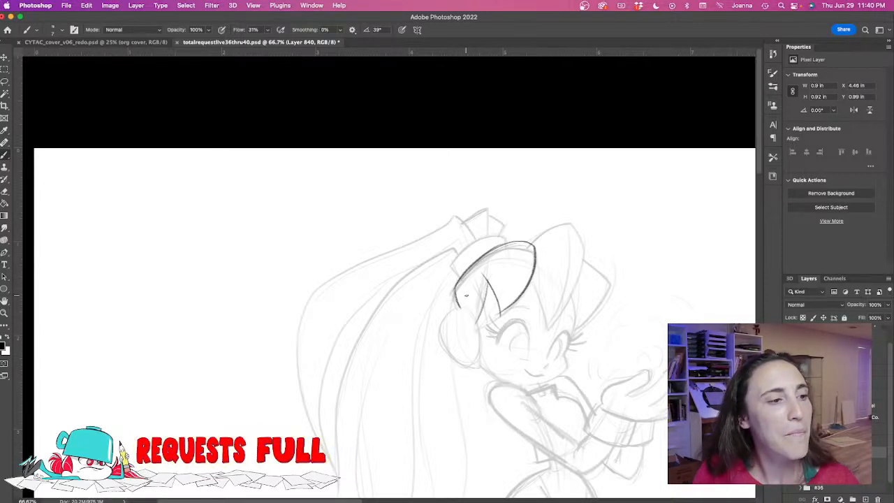
Draw the tall central bang down to its point and the angular bang at the far side of the head.
mouse_move(573, 226)
mouse_down()
mouse_move(530, 239)
mouse_move(577, 229)
mouse_move(585, 269)
mouse_move(547, 322)
mouse_up()
key(super+z)
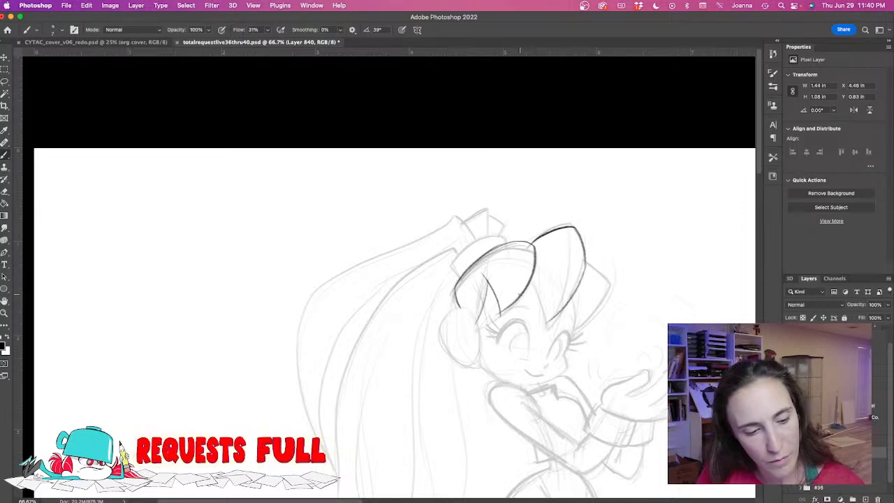
drag(532, 279, 544, 327)
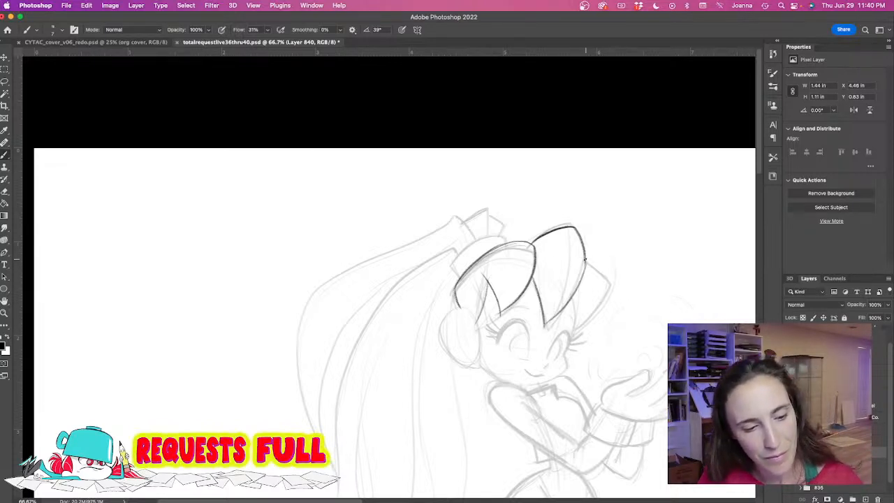
mouse_move(583, 253)
mouse_down()
mouse_move(609, 290)
mouse_move(572, 326)
mouse_up()
Draw the face contour from forehead to jaw with the nose, and the collar with its small clasp under the chin.
drag(431, 338, 449, 266)
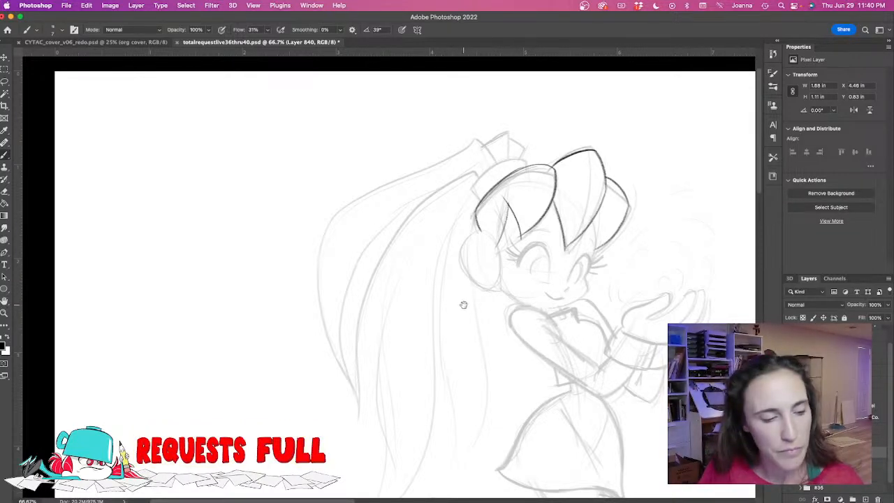
super+click(463, 306)
drag(584, 233, 491, 273)
mouse_move(564, 222)
mouse_down()
mouse_move(560, 291)
mouse_move(548, 310)
mouse_move(518, 329)
mouse_move(553, 315)
mouse_move(549, 335)
mouse_move(495, 355)
mouse_up()
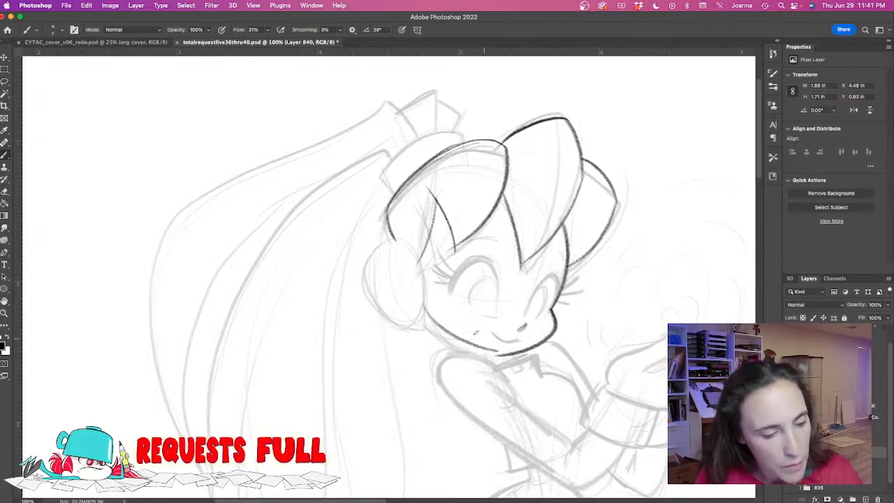
mouse_move(439, 329)
mouse_down()
mouse_move(497, 355)
mouse_move(422, 316)
mouse_move(498, 355)
mouse_move(491, 359)
mouse_move(535, 358)
mouse_move(541, 375)
mouse_move(518, 373)
mouse_move(542, 377)
mouse_up()
key(ctrl+z)
Draw the torso: the jacket's front edge, the chest curve, the waist corner and the far shoulder and arm.
drag(426, 345, 380, 229)
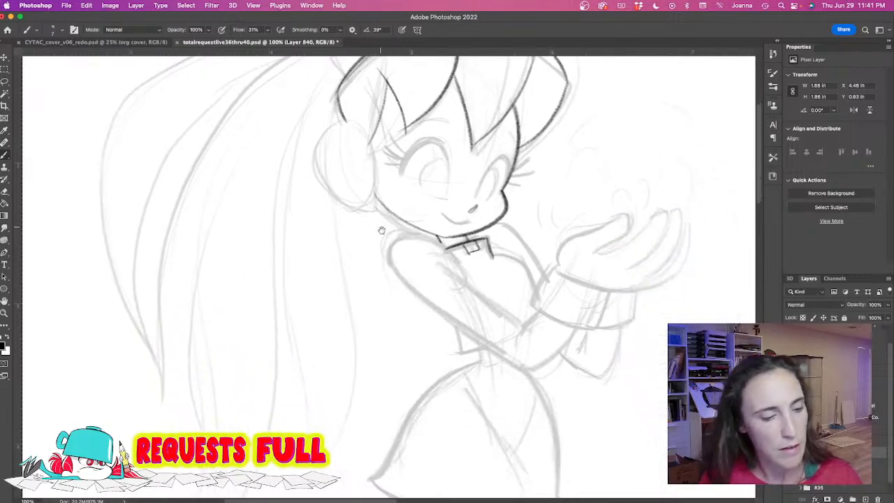
drag(452, 256, 463, 279)
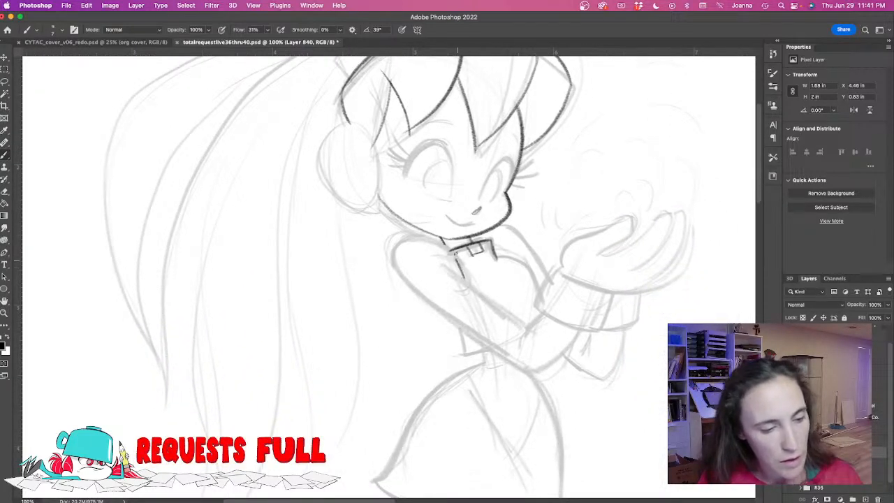
mouse_move(493, 252)
mouse_down()
mouse_move(531, 274)
mouse_move(537, 306)
mouse_up()
drag(459, 326, 489, 351)
drag(498, 222, 551, 285)
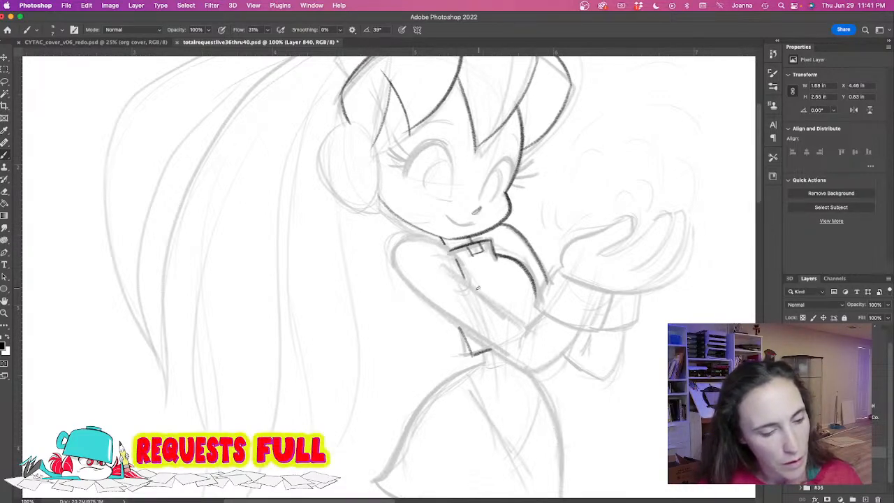
Draw the near arm from rounded shoulder to bent elbow and forearm, redoing its lower contour, and close the chest curve.
mouse_move(440, 240)
mouse_down()
mouse_move(396, 248)
mouse_move(401, 282)
mouse_up()
mouse_move(398, 250)
mouse_down()
mouse_move(407, 293)
mouse_move(402, 284)
mouse_move(467, 333)
mouse_up()
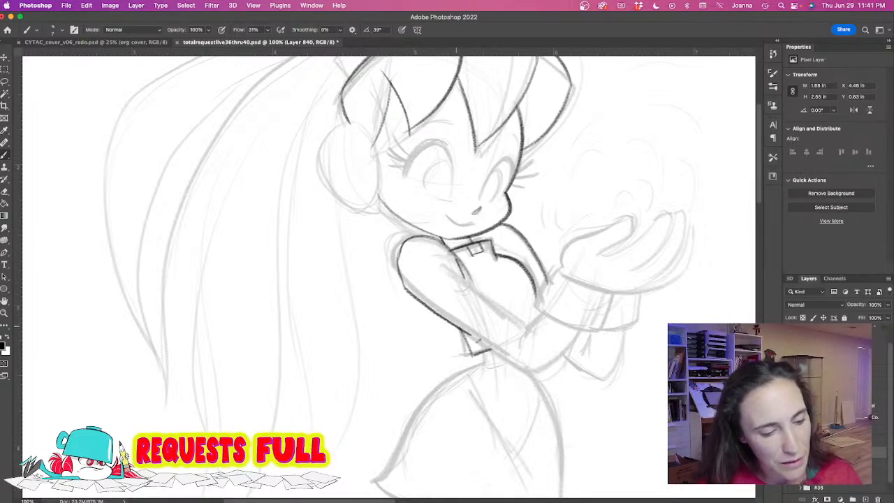
key(ctrl+z)
key(ctrl+z)
mouse_move(399, 245)
mouse_down()
mouse_move(411, 297)
mouse_move(498, 354)
mouse_up()
drag(441, 262, 496, 304)
mouse_move(419, 297)
mouse_down()
mouse_move(530, 327)
mouse_move(523, 342)
mouse_up()
drag(574, 325, 534, 373)
drag(404, 286, 519, 369)
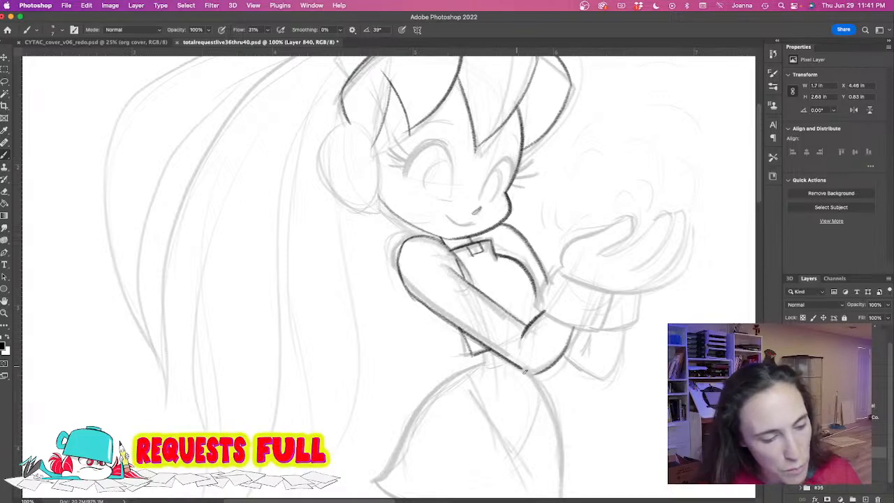
drag(534, 293, 542, 314)
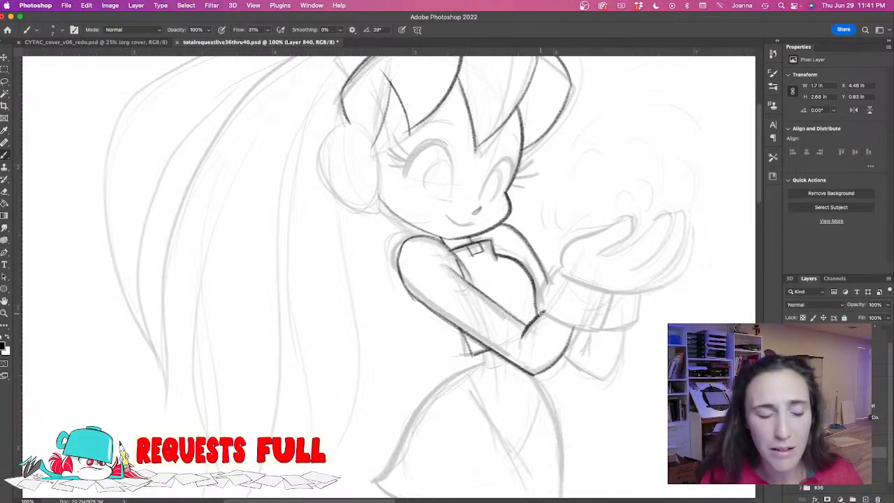
Draw the near glove's cuff with its two sides and curved lower edge.
drag(557, 274, 539, 308)
drag(614, 292, 594, 333)
drag(544, 313, 595, 332)
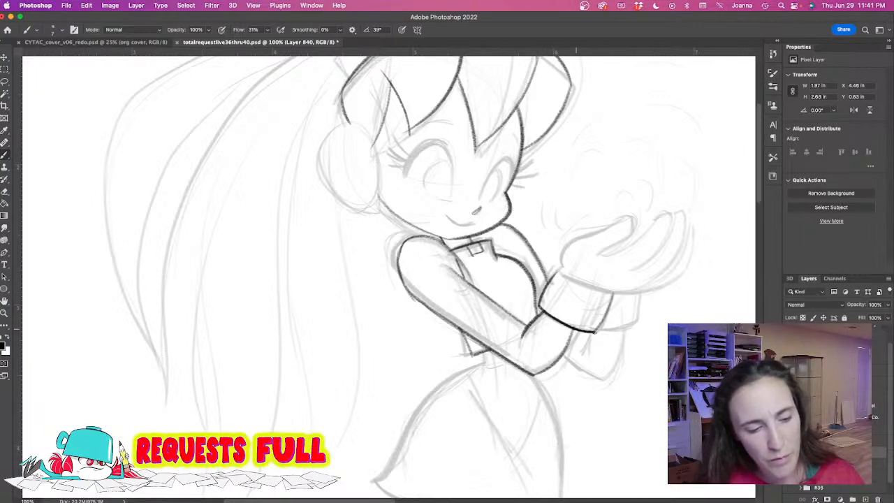
Draw the gloved hand's thumb, fingers and palm, and clean up the line where the thumb meets the cuff.
mouse_move(600, 234)
mouse_down()
mouse_move(623, 215)
mouse_move(618, 245)
mouse_move(575, 242)
mouse_move(562, 271)
mouse_move(672, 218)
mouse_move(635, 269)
mouse_up()
mouse_move(679, 212)
mouse_down()
mouse_move(683, 237)
mouse_move(653, 276)
mouse_up()
mouse_move(681, 221)
mouse_down()
mouse_move(660, 281)
mouse_move(690, 267)
mouse_move(576, 293)
mouse_up()
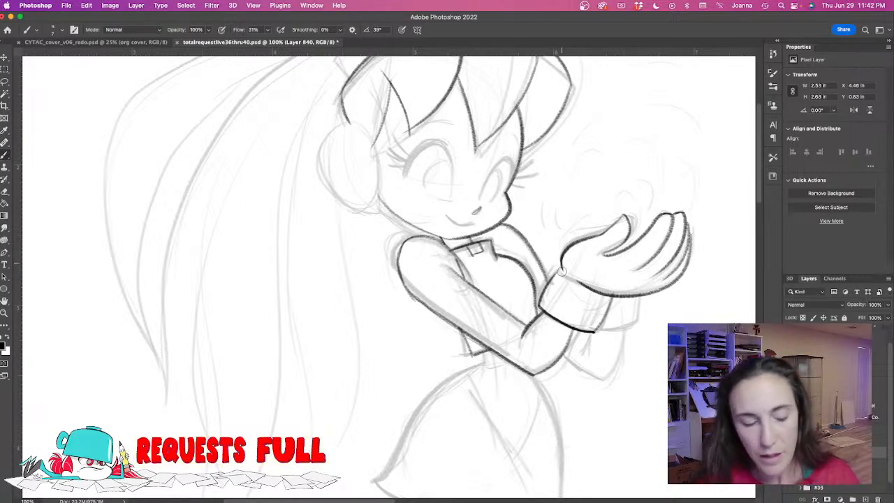
key(e)
key(b)
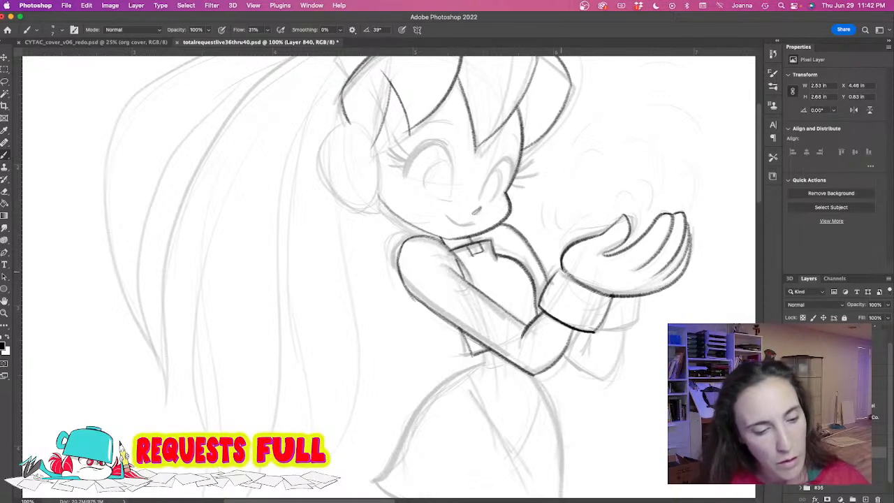
Draw the far glove's edge behind the near hand, its cuff and the far forearm below it.
mouse_move(612, 303)
mouse_down()
mouse_move(650, 302)
mouse_move(687, 281)
mouse_move(686, 215)
mouse_up()
mouse_move(642, 308)
mouse_down()
mouse_move(632, 332)
mouse_move(595, 334)
mouse_move(614, 368)
mouse_move(602, 381)
mouse_up()
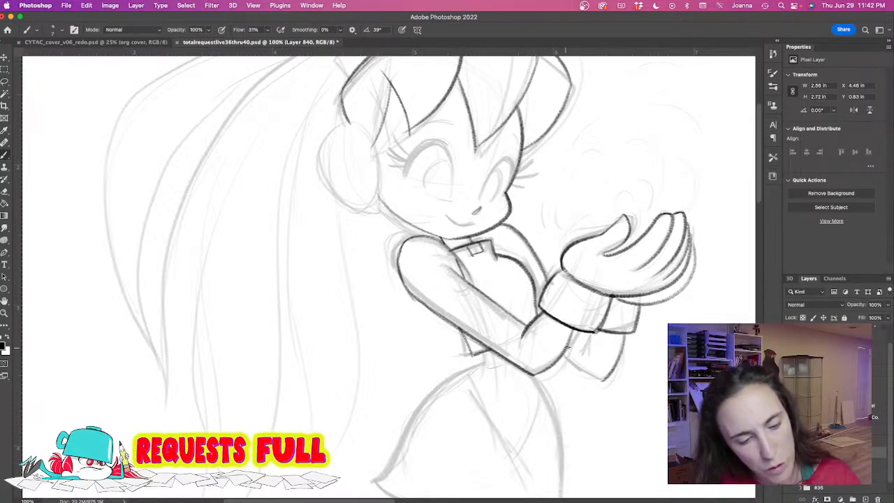
mouse_move(593, 331)
mouse_down()
mouse_move(583, 358)
mouse_move(602, 381)
mouse_up()
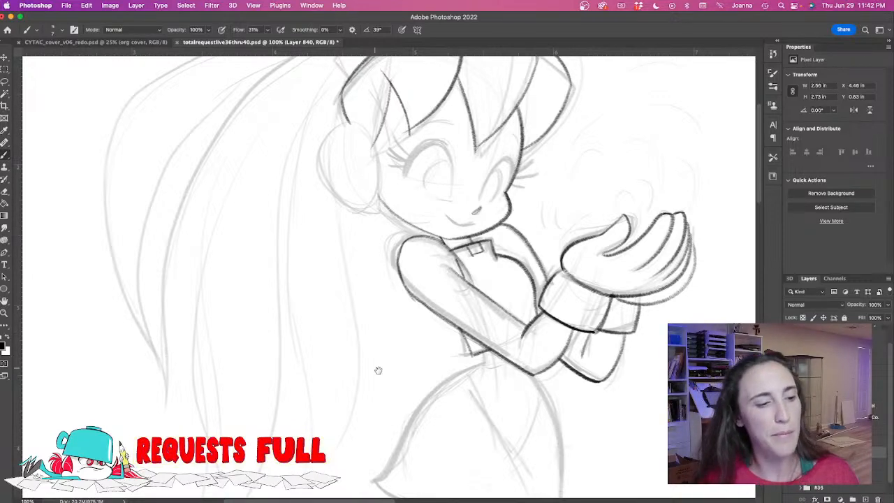
Draw the inner swirls of the magic flame above the cupped hands: small nested loops and wavy tongues around them.
drag(373, 367, 440, 202)
mouse_move(371, 296)
mouse_down()
mouse_move(371, 378)
mouse_move(368, 333)
mouse_move(354, 371)
mouse_move(370, 289)
mouse_move(368, 360)
mouse_move(355, 395)
mouse_up()
scroll(341, 333, down, 1)
scroll(372, 293, down, 1)
scroll(527, 281, up, 2)
mouse_move(552, 343)
mouse_down()
mouse_move(564, 316)
mouse_move(556, 344)
mouse_up()
mouse_move(567, 277)
mouse_down()
mouse_move(571, 309)
mouse_move(588, 325)
mouse_up()
drag(574, 293, 578, 343)
mouse_move(561, 300)
mouse_down()
mouse_move(536, 340)
mouse_move(537, 295)
mouse_move(529, 341)
mouse_up()
mouse_move(557, 270)
mouse_down()
mouse_move(607, 273)
mouse_move(611, 309)
mouse_up()
drag(582, 264, 605, 316)
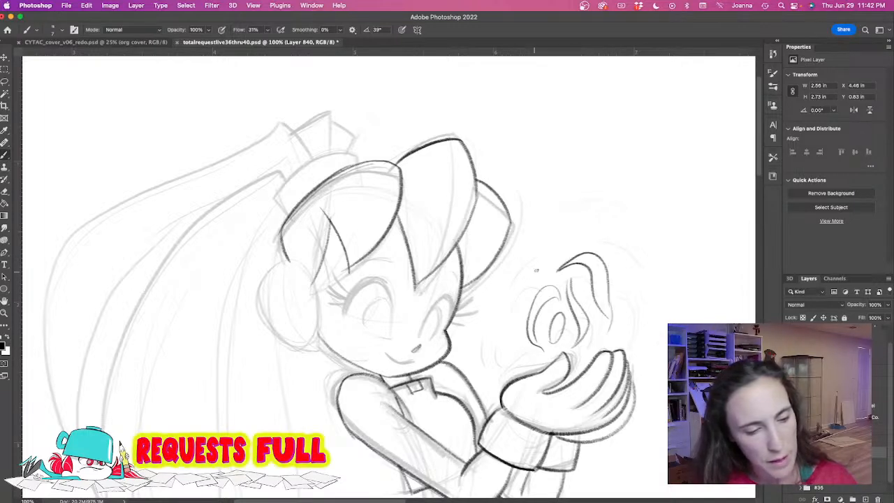
Add curved outer wisps around both sides of the magic flame.
mouse_move(567, 245)
mouse_down()
mouse_move(531, 268)
mouse_move(581, 236)
mouse_move(524, 293)
mouse_move(496, 351)
mouse_up()
drag(513, 299, 500, 362)
mouse_move(612, 246)
mouse_down()
mouse_move(623, 257)
mouse_move(632, 327)
mouse_move(618, 343)
mouse_up()
Fade the refined drawing layer to 61% opacity, lighten the rough sketch beneath it, and add a new layer for inking.
alt+click(382, 365)
alt+click(381, 365)
drag(282, 379, 361, 235)
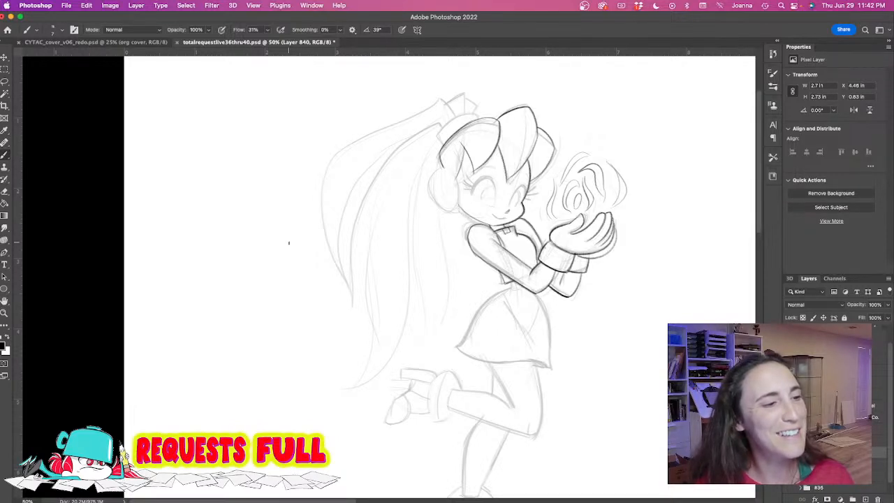
drag(358, 328, 316, 236)
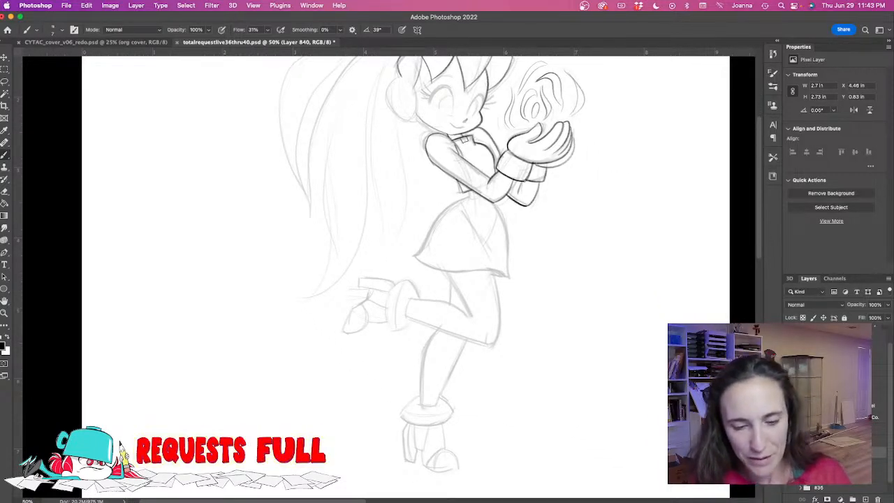
mouse_move(887, 305)
mouse_down()
mouse_move(863, 316)
mouse_move(870, 314)
mouse_up()
click(838, 463)
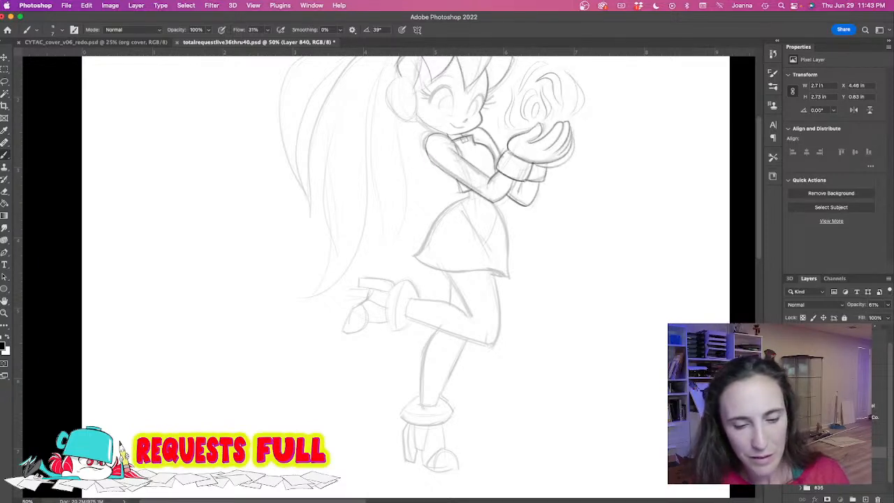
click(888, 306)
drag(850, 317, 851, 319)
click(877, 451)
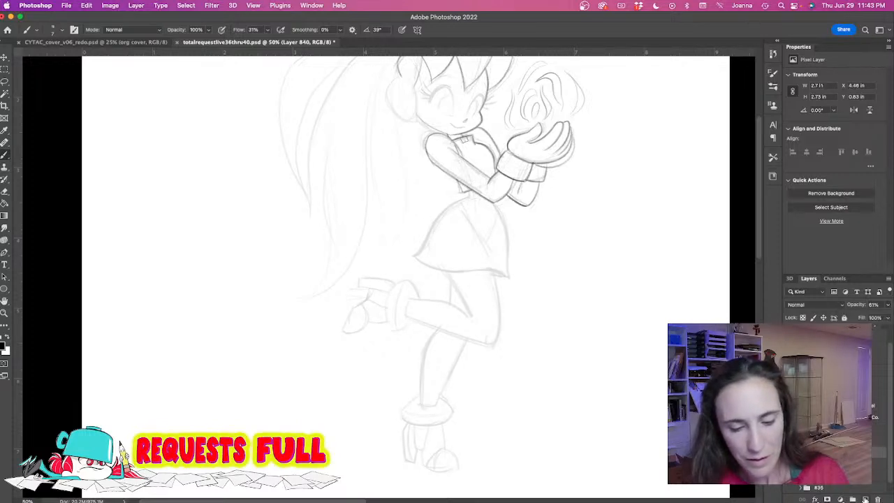
click(866, 499)
drag(304, 292, 326, 417)
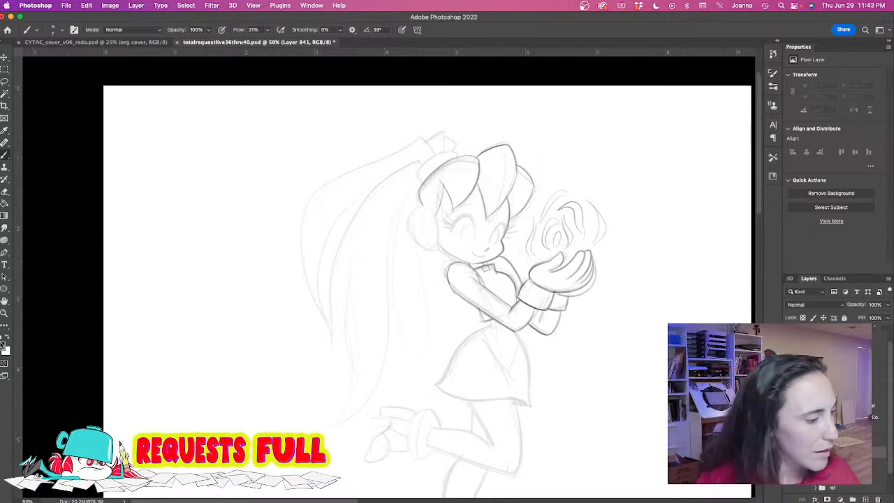
Choose the Kyle's Inkbox - Belgian Comics Smoother brush and reduce its size to 9 px.
click(52, 30)
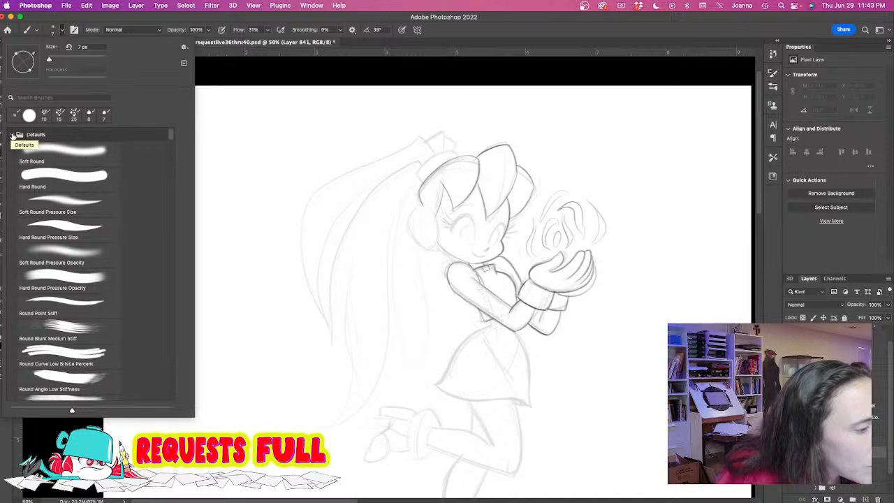
click(12, 136)
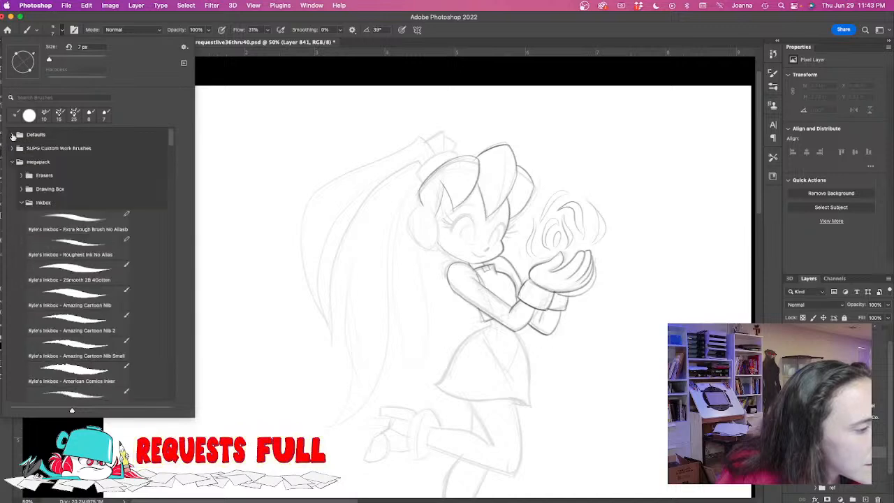
click(59, 32)
click(31, 30)
click(52, 31)
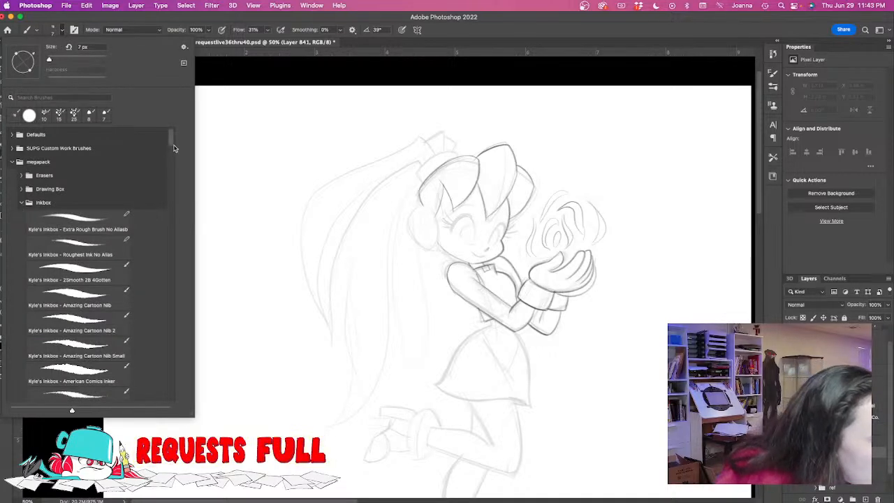
scroll(174, 151, down, 8)
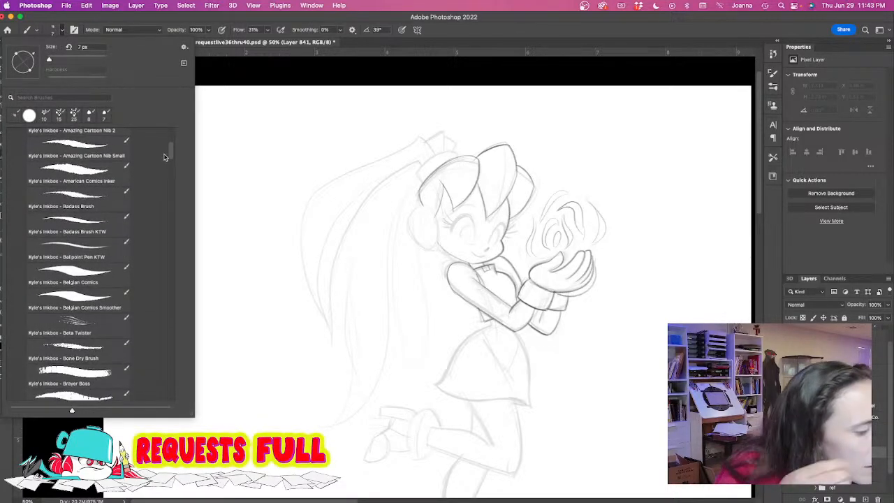
scroll(165, 159, down, 3)
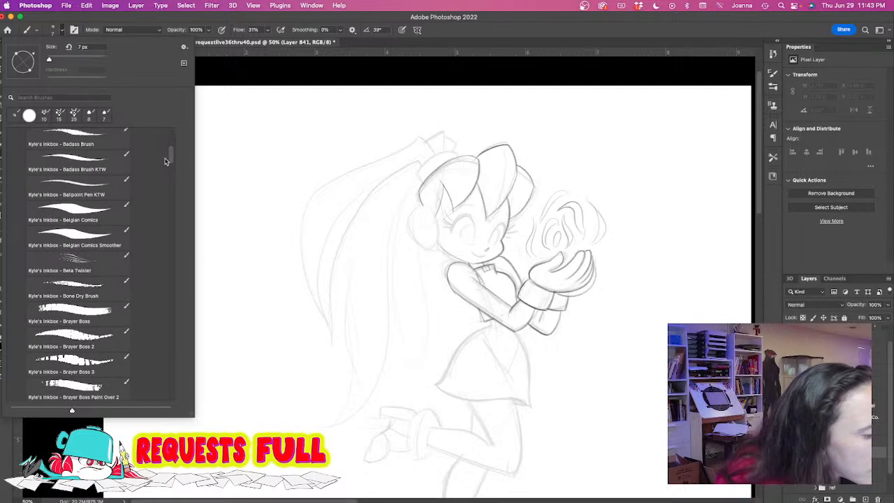
click(62, 239)
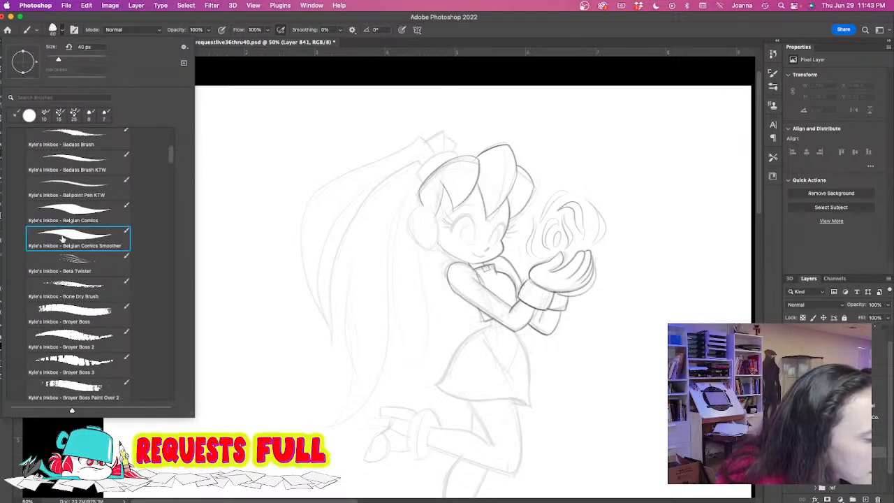
click(389, 253)
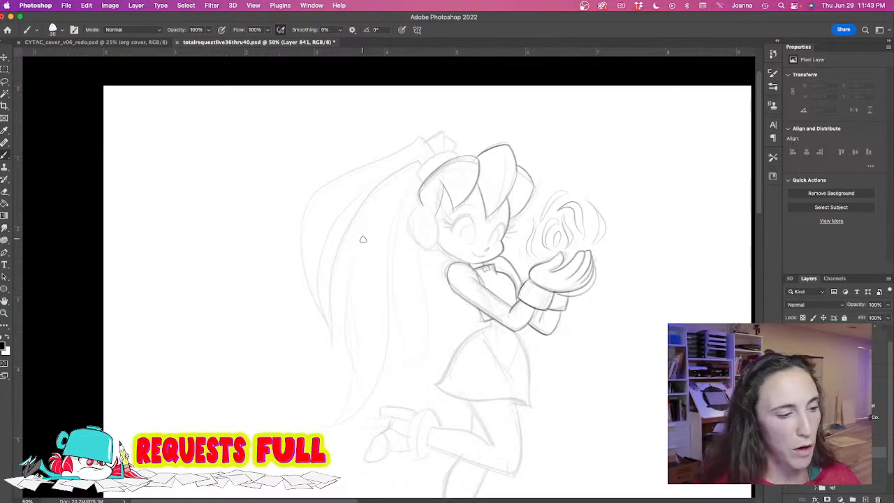
key(bracketleft)
key(bracketleft)
key(bracketleft)
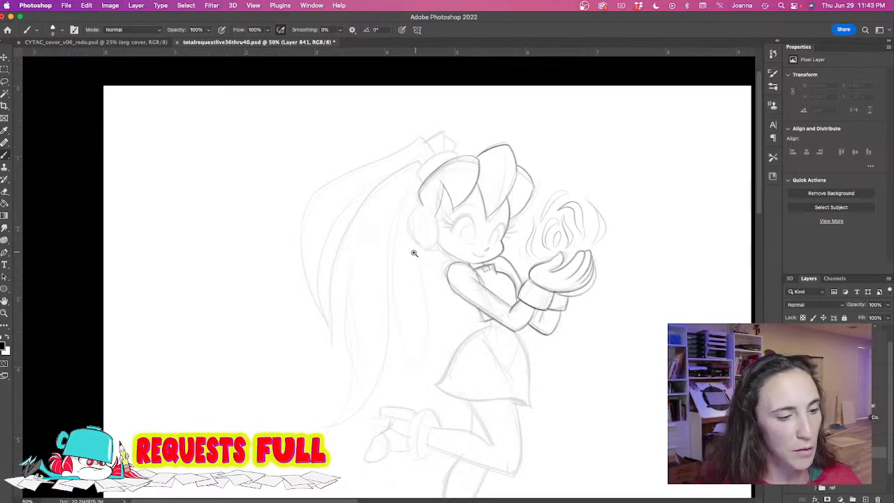
Ink the large bang nearest the ponytail along its top curve and down to its tip, plus the two strand lines beneath it.
super+click(415, 253)
super+click(417, 256)
drag(451, 256, 403, 373)
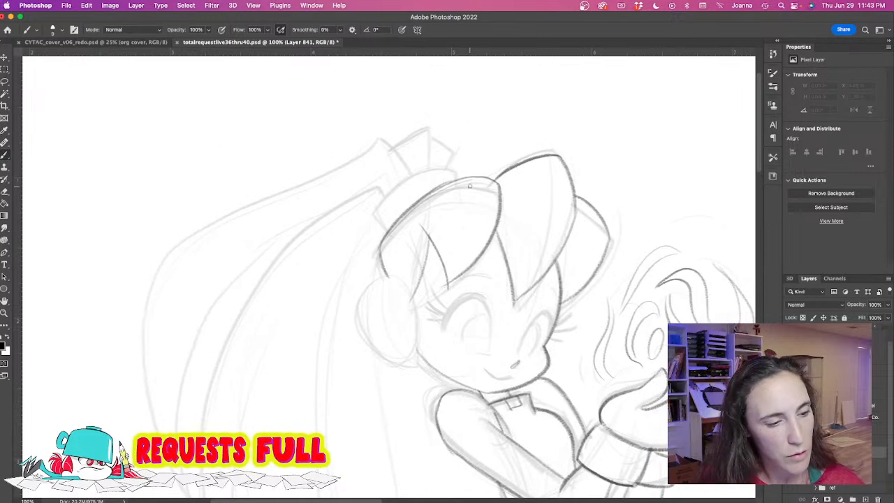
drag(472, 176, 455, 277)
key(super+z)
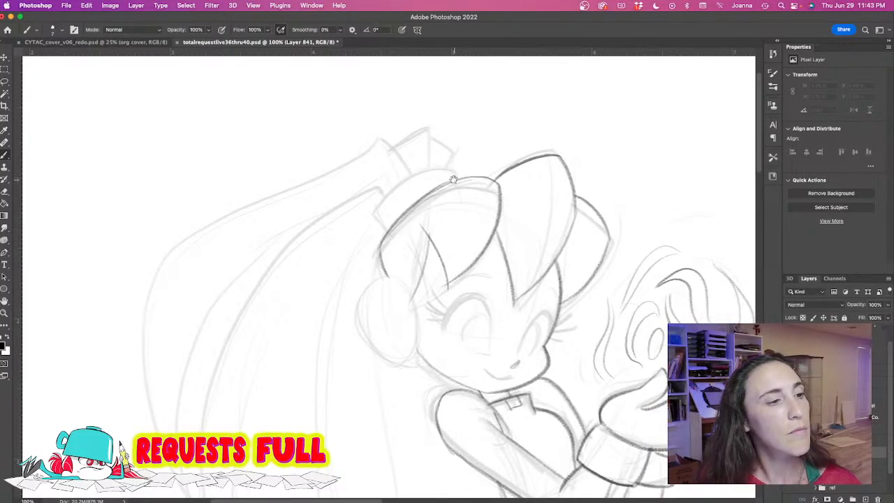
drag(453, 179, 435, 172)
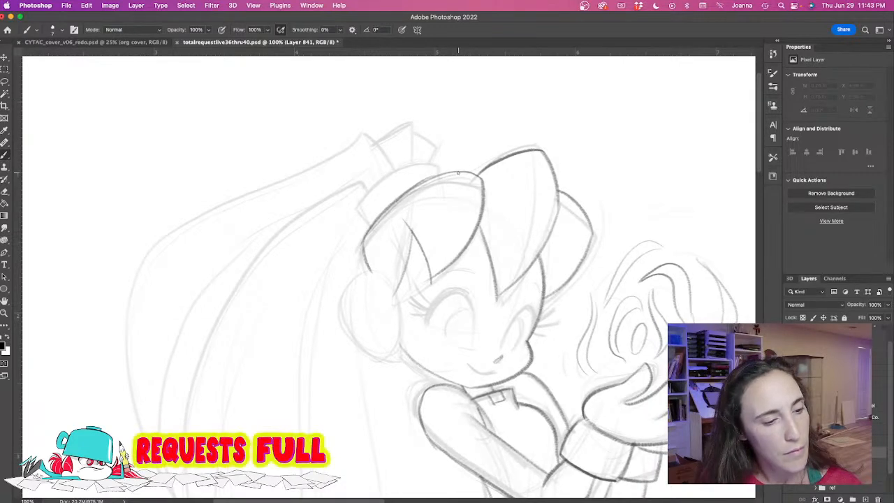
click(460, 171)
drag(365, 235, 371, 271)
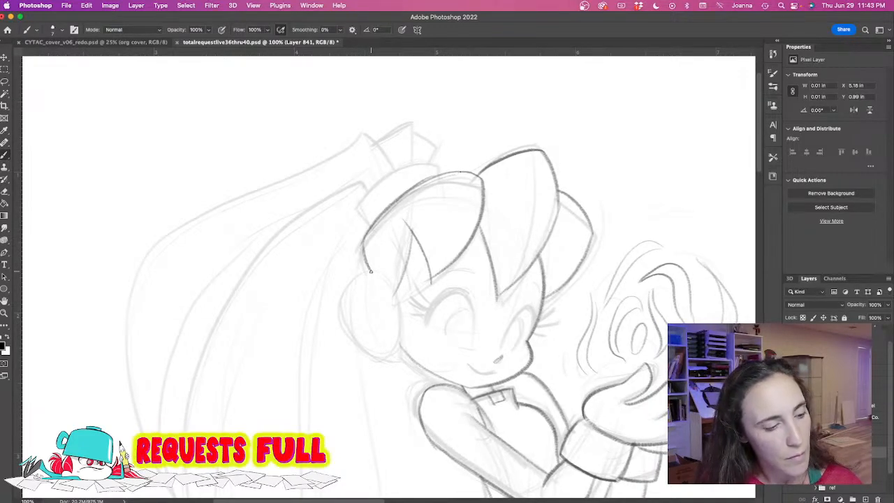
mouse_move(365, 238)
mouse_down()
mouse_move(417, 185)
mouse_move(477, 171)
mouse_move(481, 199)
mouse_move(431, 279)
mouse_up()
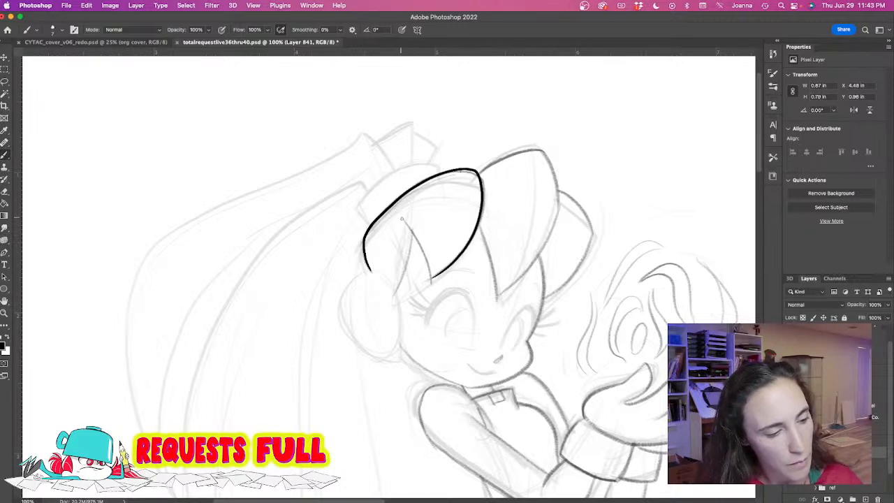
drag(399, 213, 432, 277)
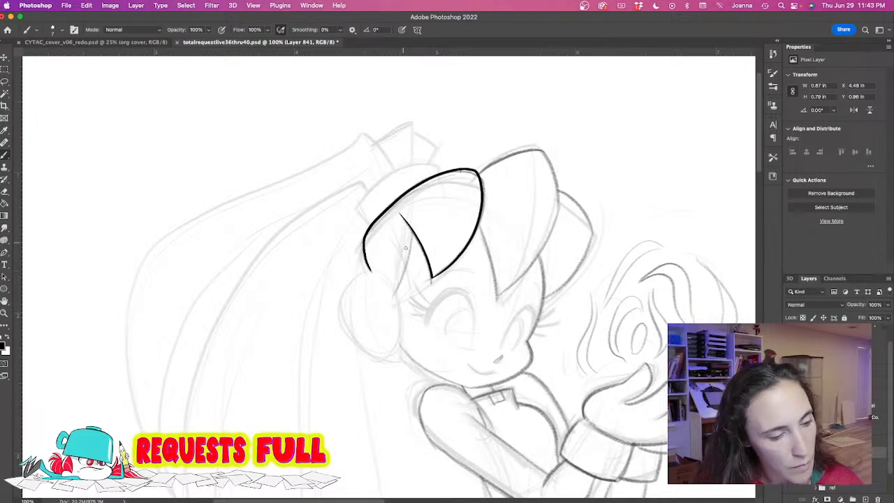
drag(414, 230, 395, 294)
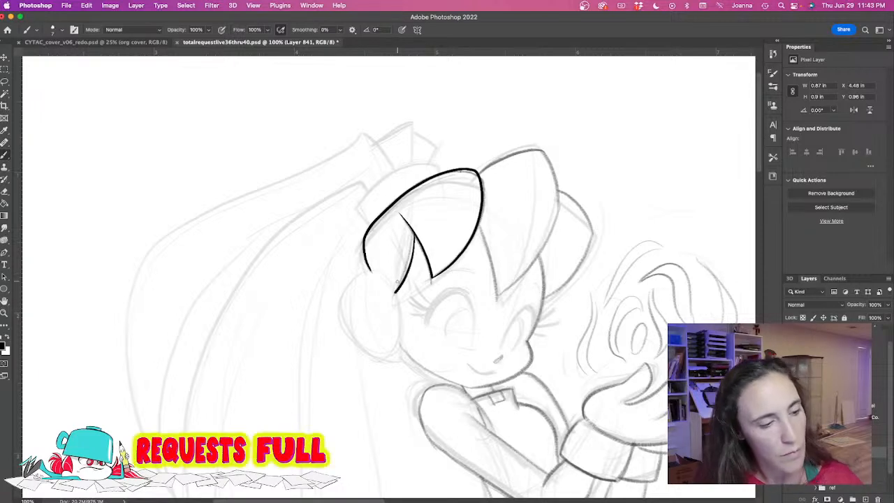
Try to ink the middle bang's long outer curve, redoing the stroke several times.
mouse_move(536, 136)
mouse_down()
mouse_move(559, 216)
mouse_move(509, 286)
mouse_up()
key(super+z)
drag(477, 221, 500, 339)
right_click(494, 296)
click(482, 297)
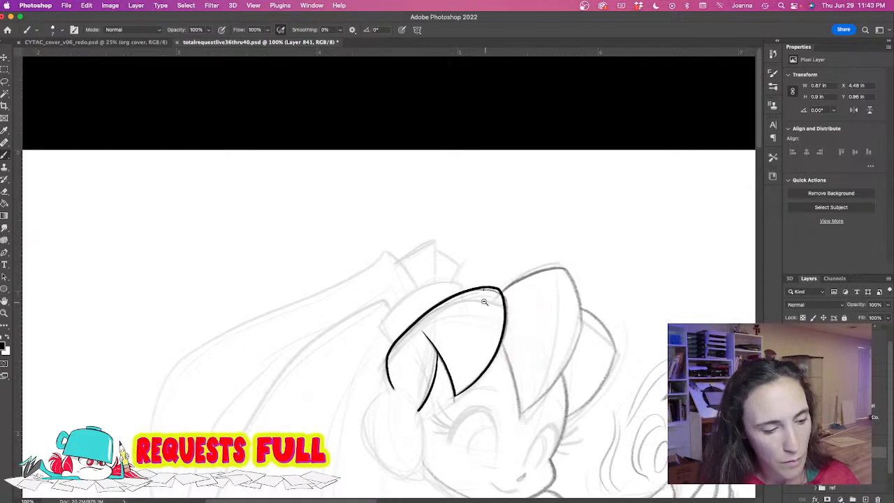
drag(485, 303, 479, 295)
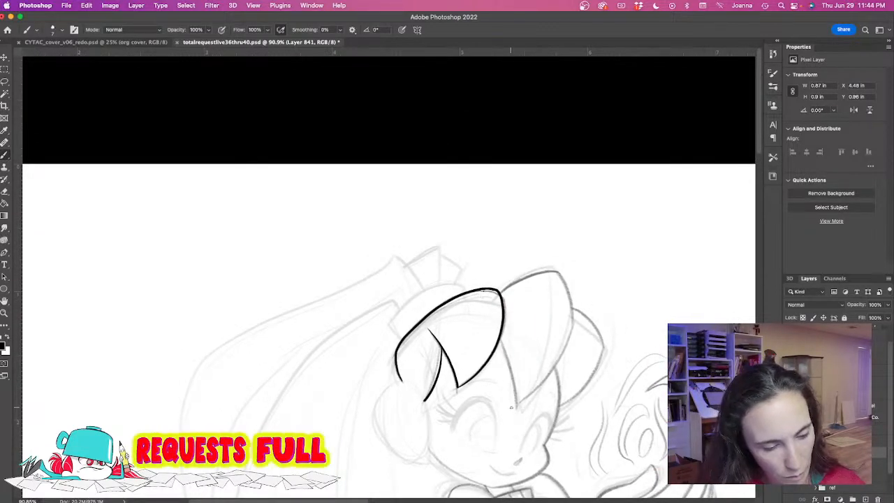
drag(528, 395, 573, 323)
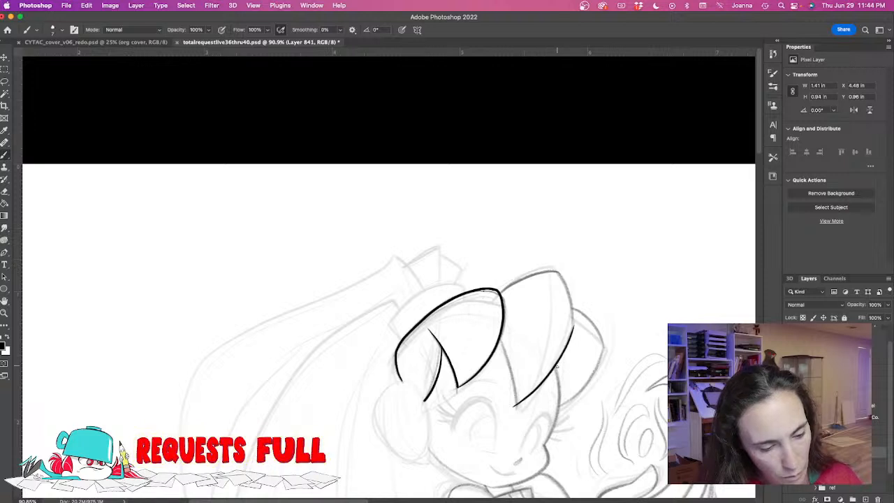
mouse_move(565, 357)
mouse_down()
mouse_move(562, 273)
mouse_move(542, 248)
mouse_up()
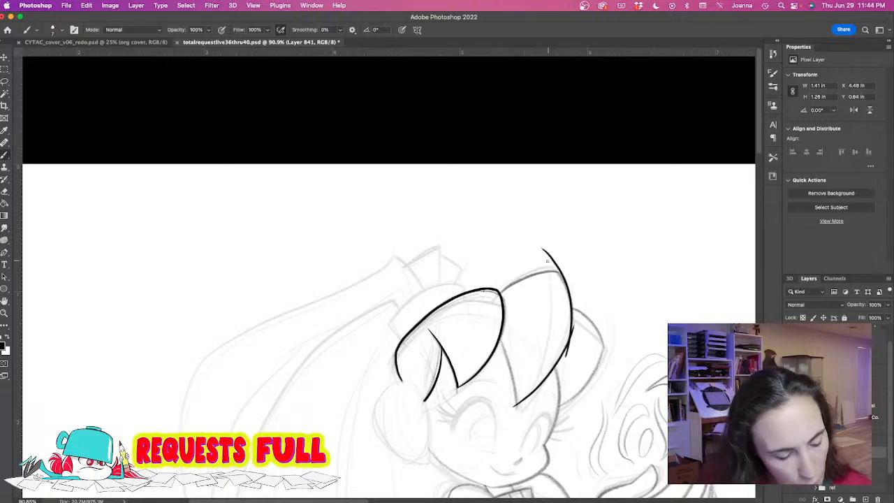
key(super+z)
key(super+z)
drag(538, 245, 570, 345)
key(super+z)
drag(529, 236, 573, 347)
key(super+z)
Try to complete the middle bang with its lower curve, inner edge and top arc in overlapping strokes.
drag(579, 268, 578, 326)
drag(573, 327, 511, 409)
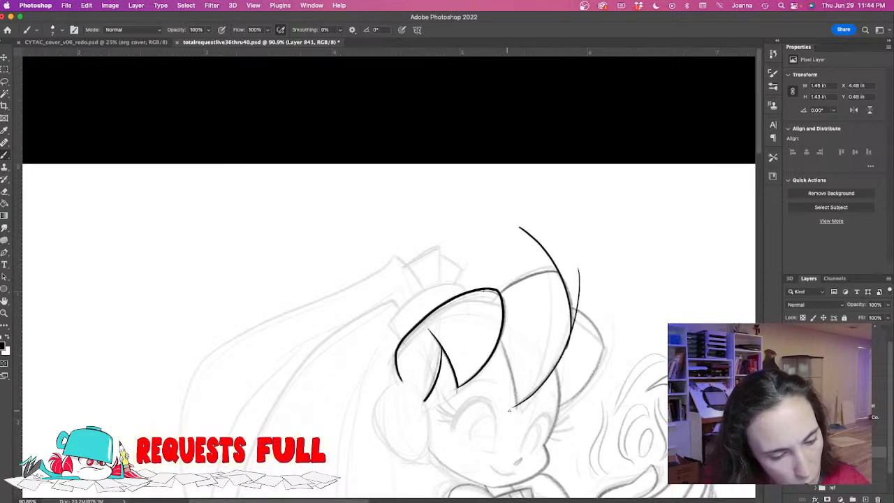
key(super+z)
mouse_move(579, 274)
mouse_down()
mouse_move(563, 351)
mouse_move(513, 405)
mouse_up()
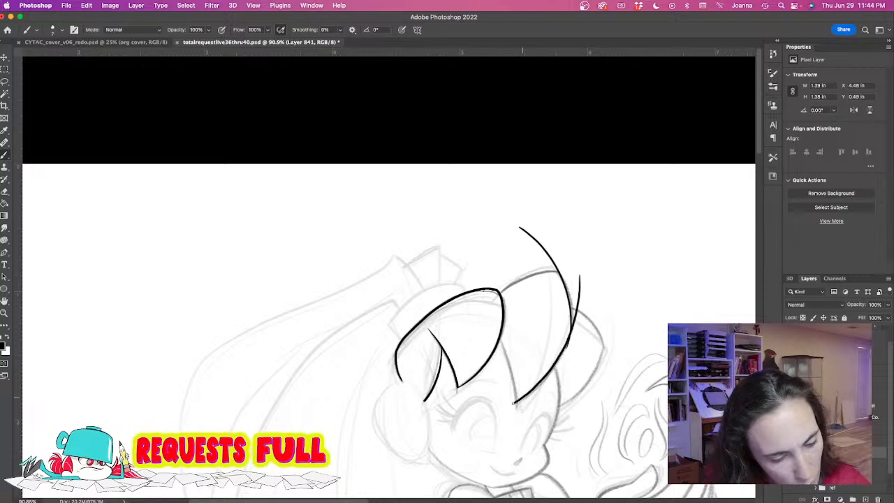
drag(486, 314, 517, 400)
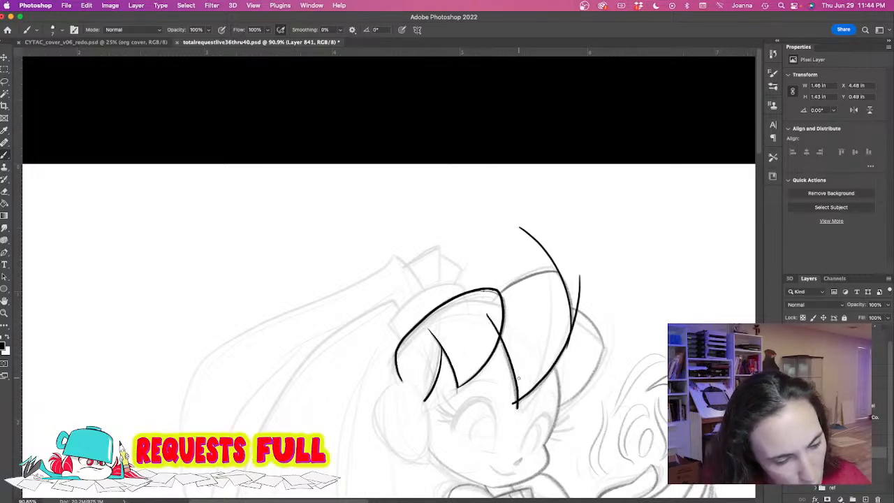
mouse_move(491, 302)
mouse_down()
mouse_move(562, 269)
mouse_move(542, 270)
mouse_move(495, 306)
mouse_up()
key(super+z)
key(super+z)
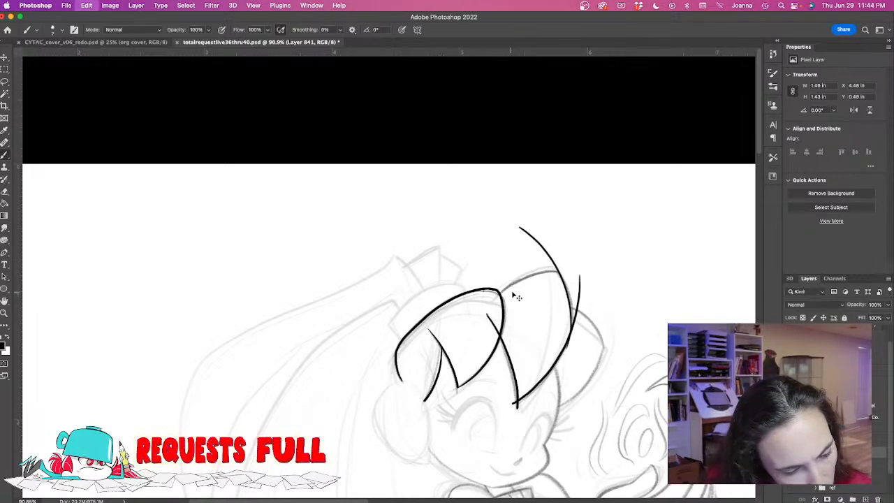
mouse_move(567, 277)
mouse_down()
mouse_move(554, 271)
mouse_move(510, 288)
mouse_move(498, 305)
mouse_up()
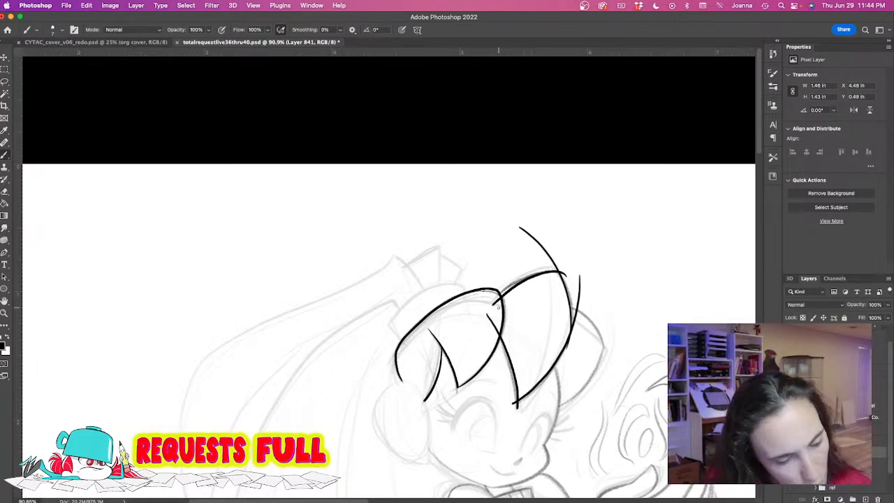
Undo the inked strokes of the middle bang, keeping only the finished first bang and its strand lines.
drag(389, 314, 356, 237)
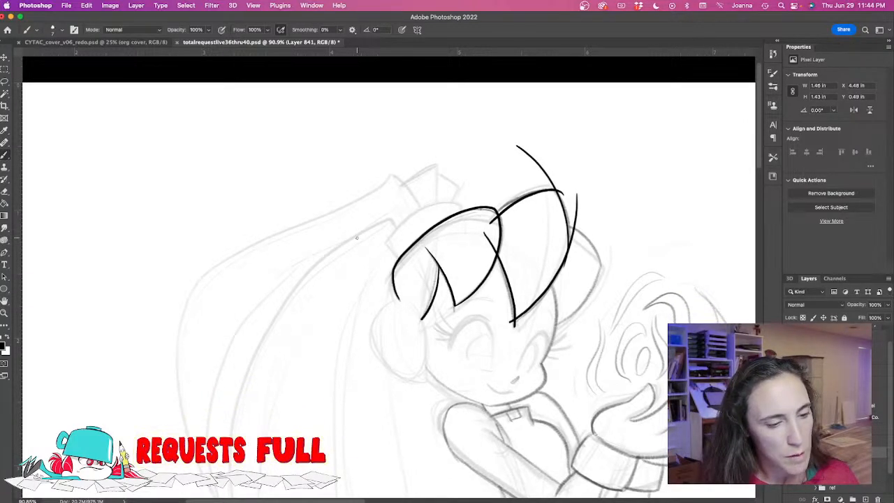
key(super+z)
key(super+z)
key(super+z)
key(super+z)
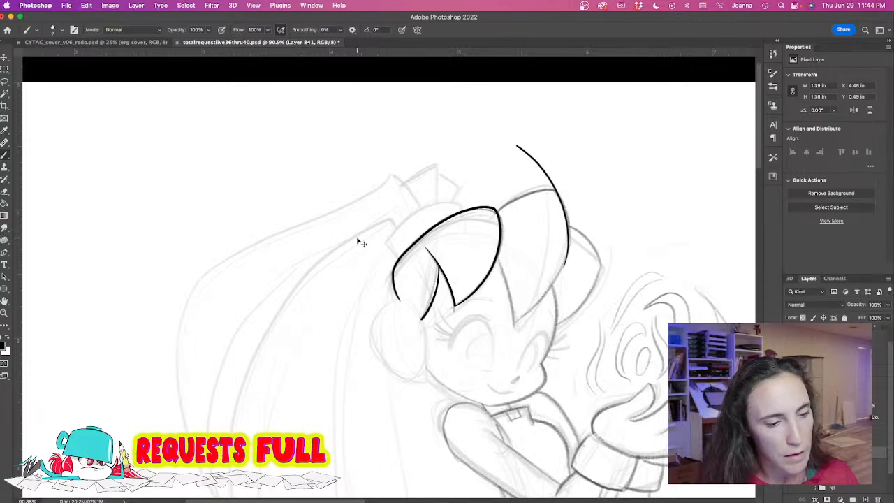
super+click(459, 255)
super+click(453, 243)
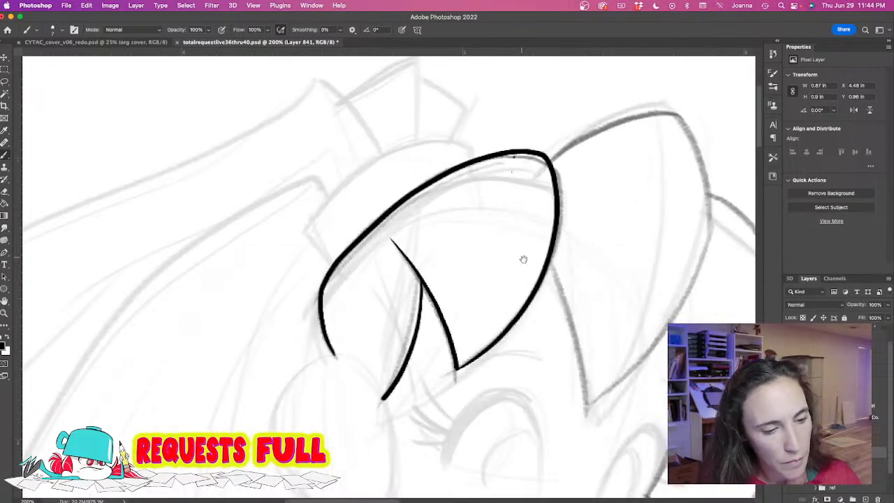
Ink the middle bang's outer curve down to its tip, its inner edge, and the top arc joining it to the first bang.
drag(521, 256, 454, 278)
mouse_move(601, 134)
mouse_down()
mouse_move(615, 144)
mouse_move(638, 248)
mouse_move(590, 357)
mouse_move(517, 429)
mouse_up()
drag(478, 275, 514, 430)
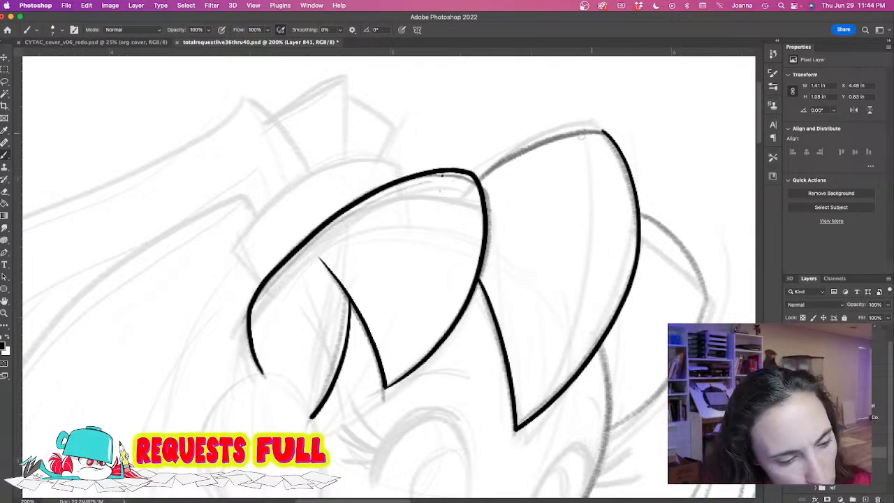
key(r)
drag(365, 232, 540, 161)
key(space)
mouse_move(421, 325)
mouse_down()
mouse_move(451, 173)
mouse_move(538, 274)
mouse_move(550, 345)
mouse_up()
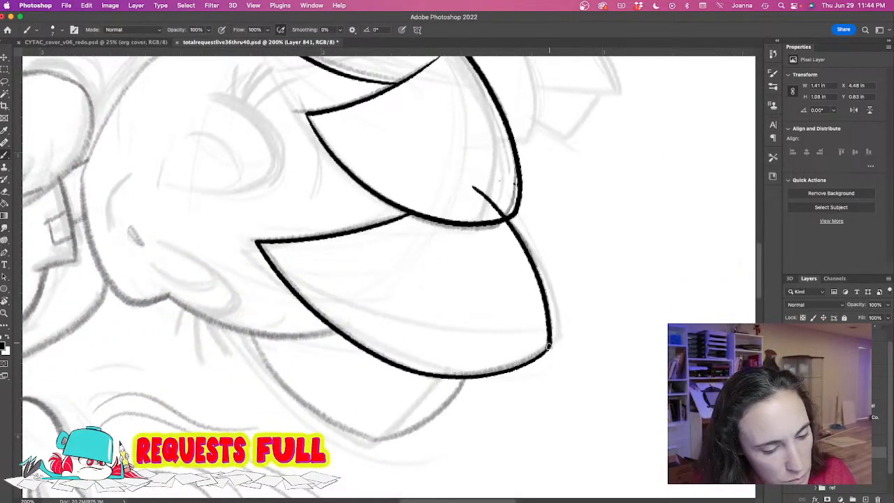
Delete the end of the middle bang's top arc that overshoots into the first bang, and clear the selection.
key(l)
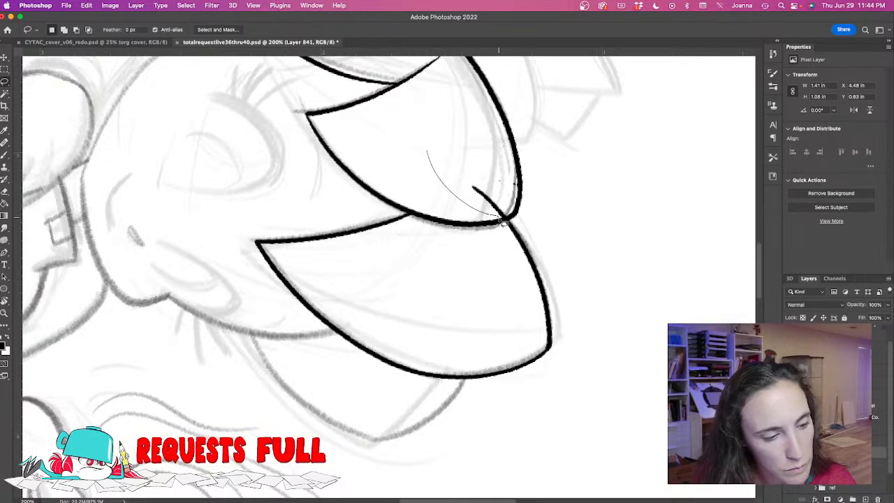
drag(504, 168, 434, 146)
key(Delete)
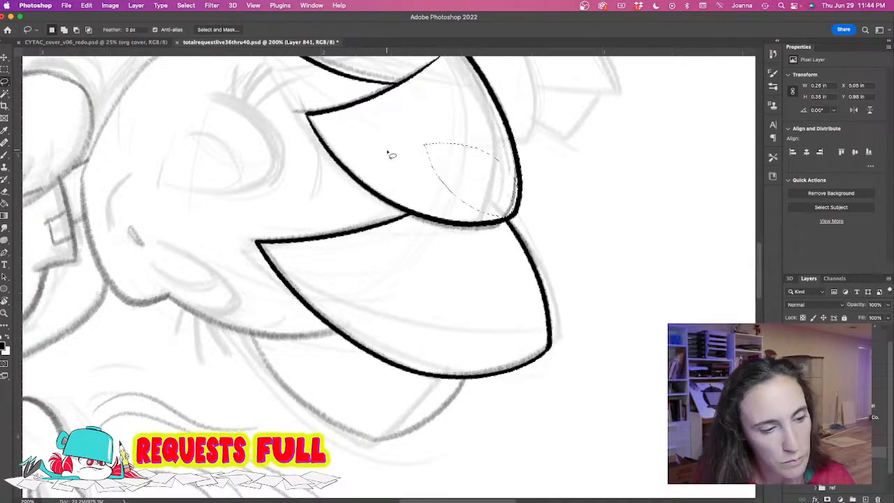
key(super+d)
Ink the far bang's upper and lower curves and trim any overshoot at their outer corner.
key(r)
mouse_move(205, 256)
mouse_down()
mouse_move(409, 377)
mouse_move(360, 338)
mouse_up()
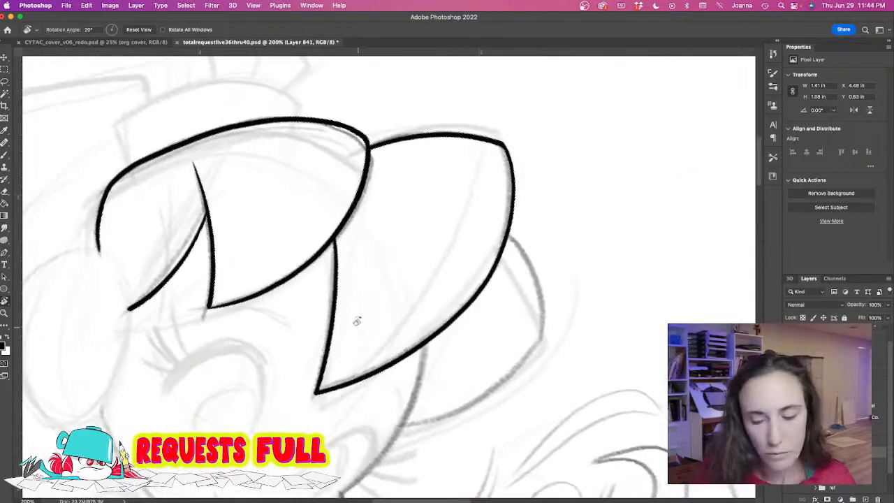
key(b)
mouse_move(474, 197)
mouse_down()
mouse_move(529, 269)
mouse_move(539, 340)
mouse_up()
mouse_move(397, 314)
mouse_down()
mouse_move(457, 257)
mouse_move(480, 242)
mouse_move(509, 242)
mouse_up()
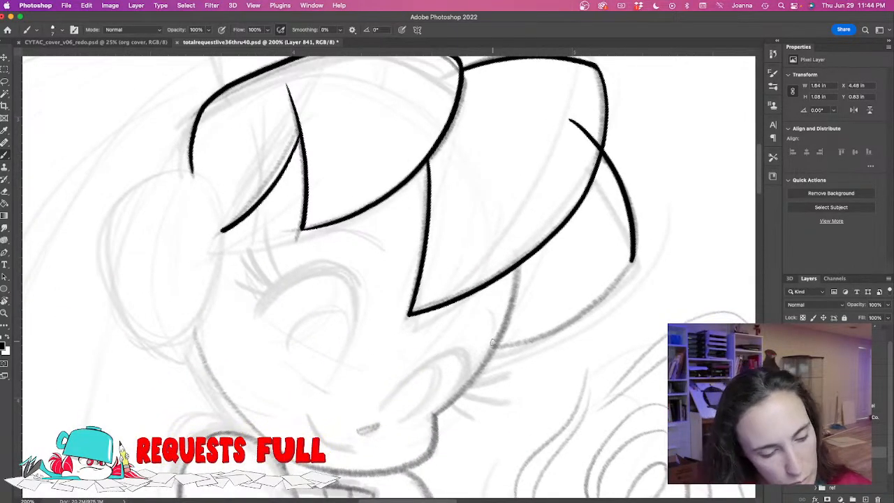
mouse_move(655, 187)
mouse_down()
mouse_move(657, 202)
mouse_move(604, 290)
mouse_move(546, 334)
mouse_move(499, 342)
mouse_up()
key(l)
mouse_move(641, 183)
mouse_down()
mouse_move(636, 266)
mouse_move(643, 161)
mouse_up()
key(Delete)
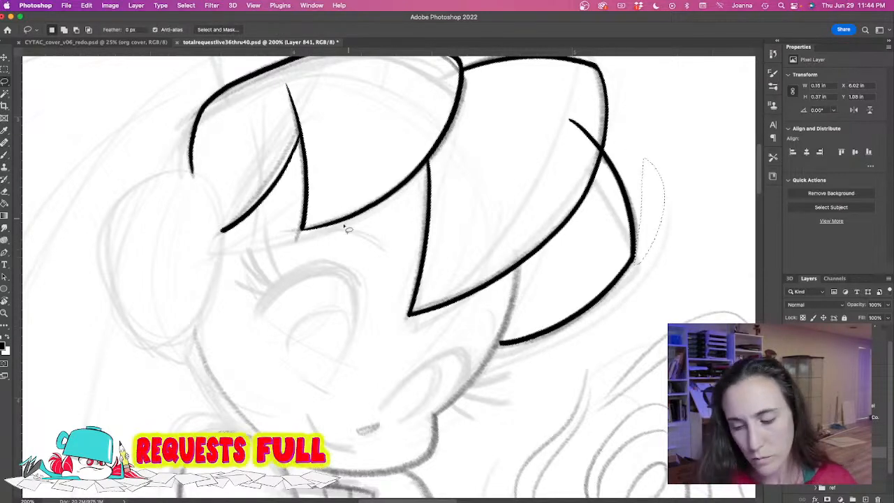
key(ctrl+d)
Ink the far side of the face from beneath the bangs down to the cheek, plus the small teardrop nose.
mouse_move(311, 255)
mouse_down()
mouse_move(300, 273)
mouse_move(312, 260)
mouse_up()
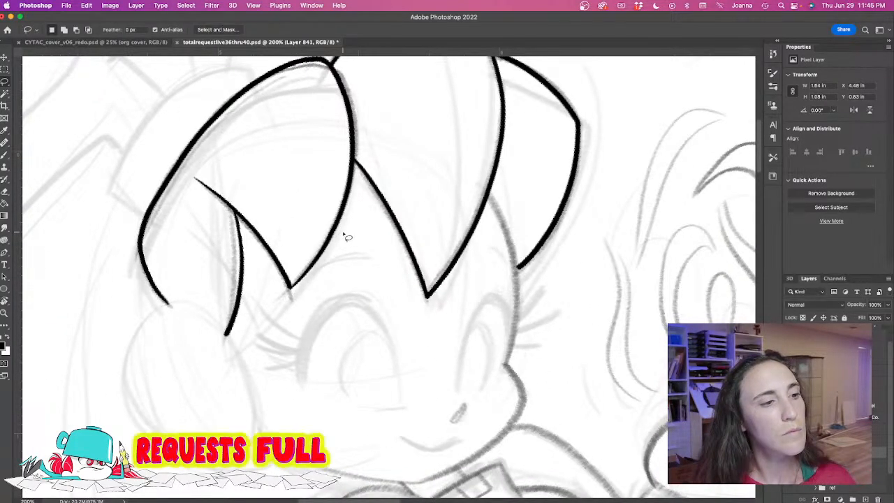
key(b)
mouse_move(465, 166)
mouse_down()
mouse_move(488, 188)
mouse_move(517, 264)
mouse_move(501, 364)
mouse_up()
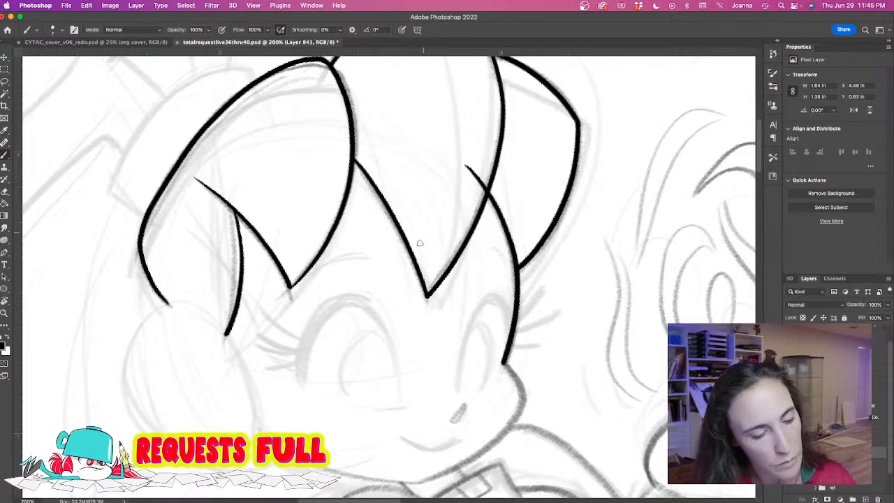
scroll(423, 233, down, 5)
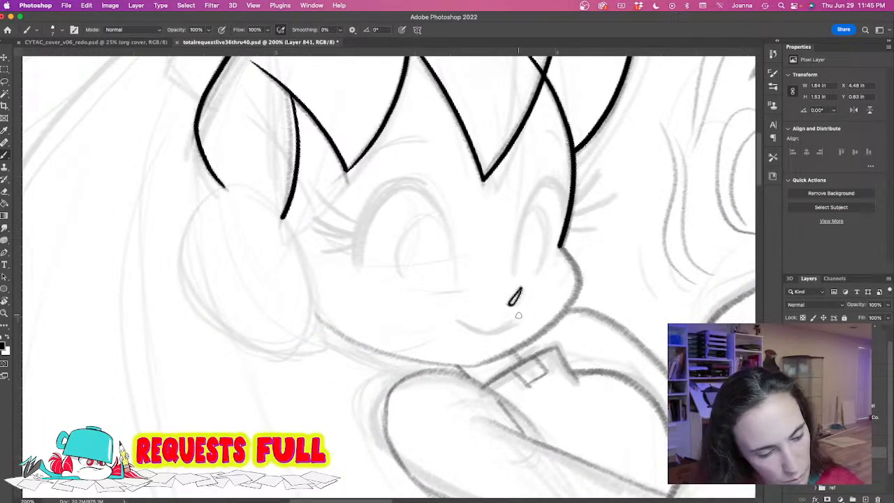
Ink the smile, redoing the curve until it fits, and the far cheek's contour down to the chin.
mouse_move(490, 332)
mouse_down()
mouse_move(468, 326)
mouse_move(461, 313)
mouse_up()
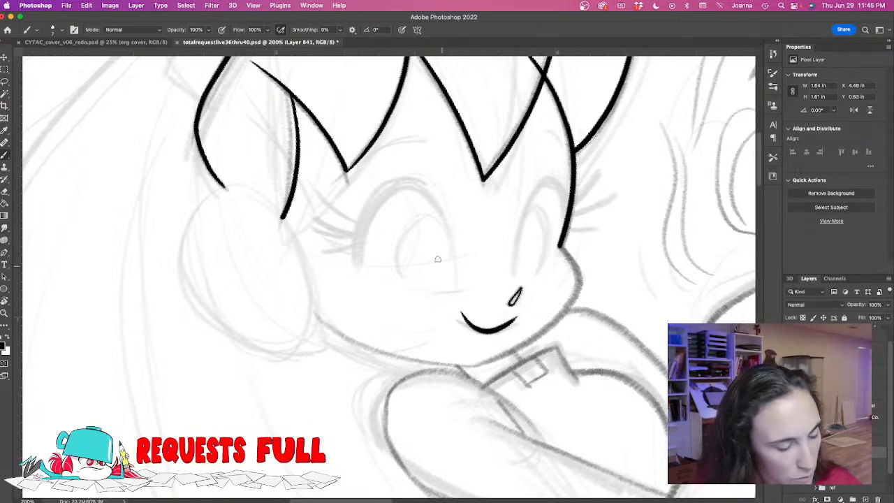
key(ctrl+z)
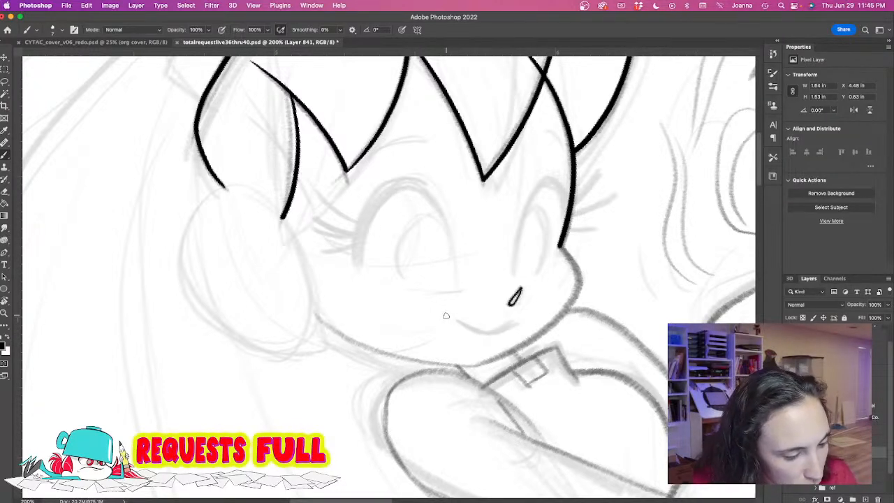
drag(458, 319, 499, 331)
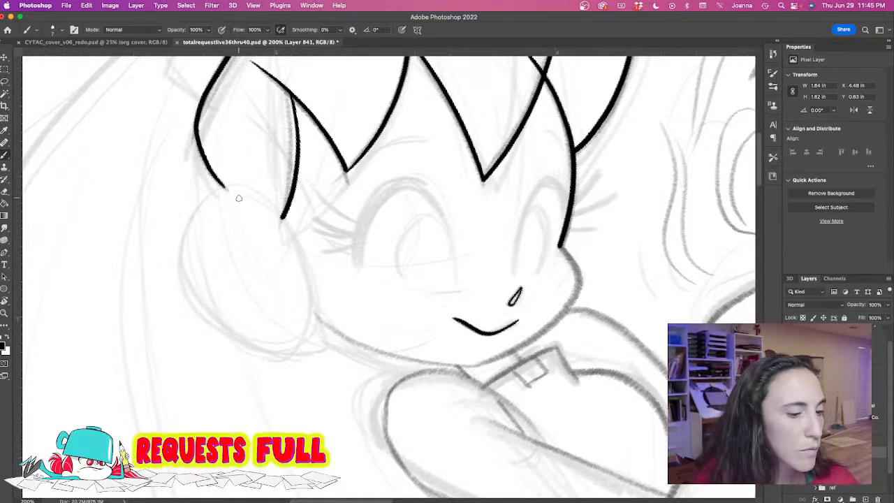
key(super+z)
key(super+z)
mouse_move(456, 319)
mouse_down()
mouse_move(495, 333)
mouse_move(520, 320)
mouse_up()
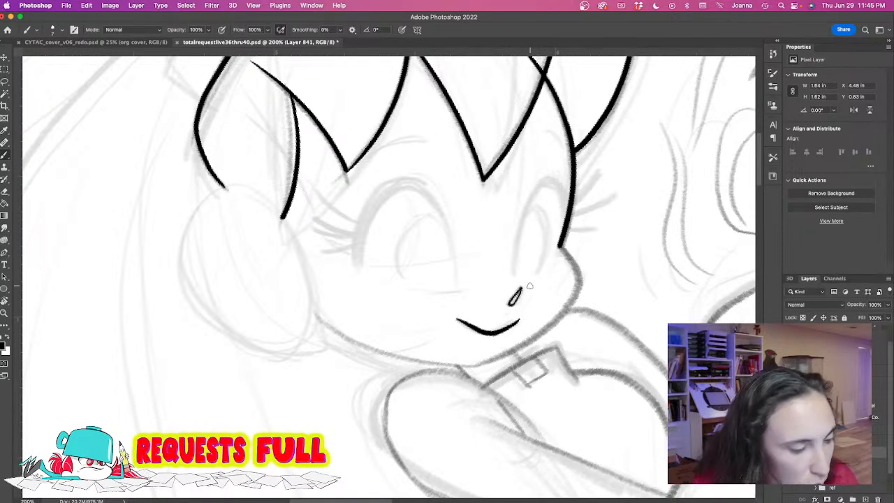
mouse_move(558, 244)
mouse_down()
mouse_move(582, 285)
mouse_move(572, 302)
mouse_move(476, 364)
mouse_up()
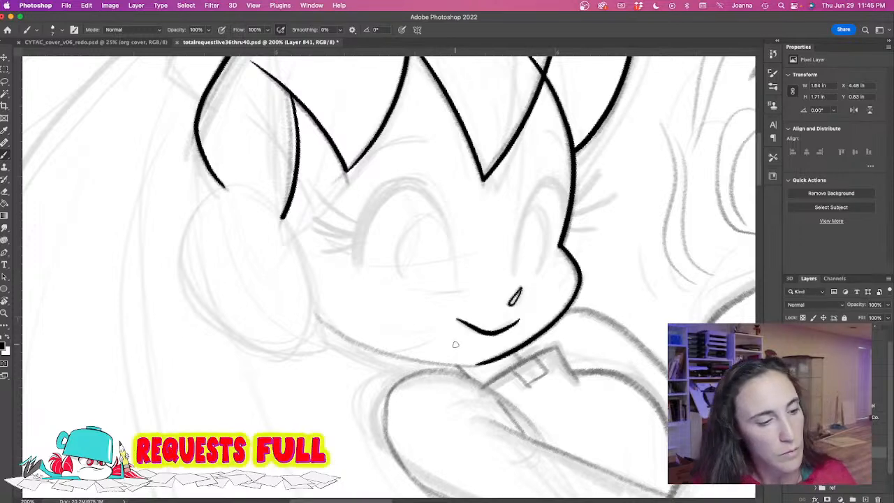
Ink the thin strand line from the first bang's outer edge down to the oval at the side of the head.
scroll(181, 155, up, 5)
scroll(180, 154, left, 3)
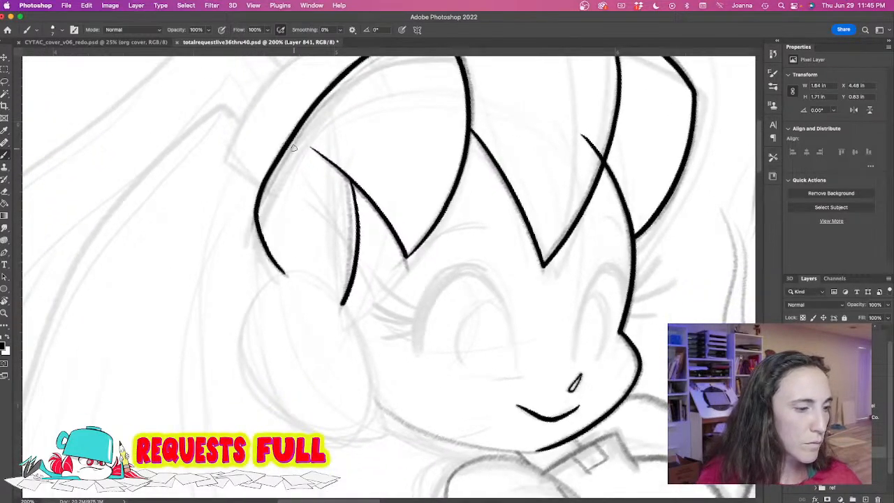
drag(293, 138, 323, 283)
Try to ink the outline of the oval at the side of the head in two long curves.
mouse_move(260, 286)
mouse_down()
mouse_move(290, 273)
mouse_move(338, 297)
mouse_move(364, 356)
mouse_move(372, 407)
mouse_move(360, 433)
mouse_up()
mouse_move(283, 273)
mouse_down()
mouse_move(257, 292)
mouse_move(244, 346)
mouse_move(264, 397)
mouse_move(327, 431)
mouse_move(362, 433)
mouse_up()
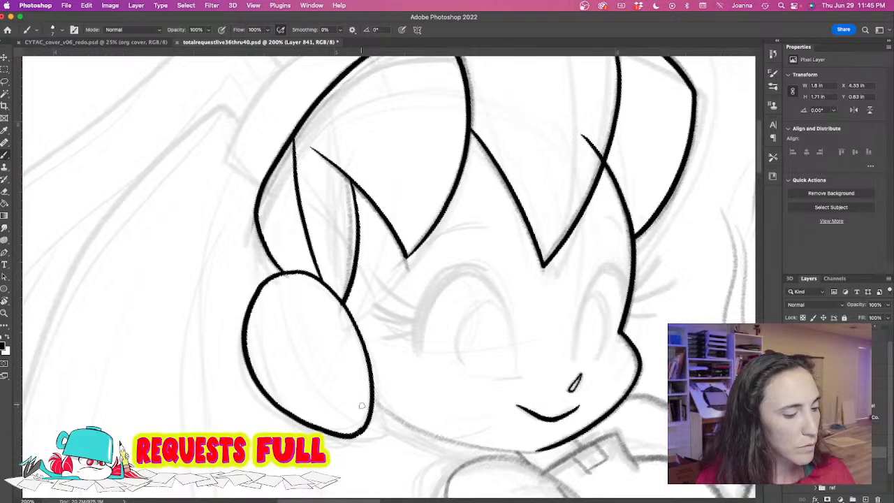
key(super+z)
key(r)
drag(212, 347, 442, 208)
key(super+z)
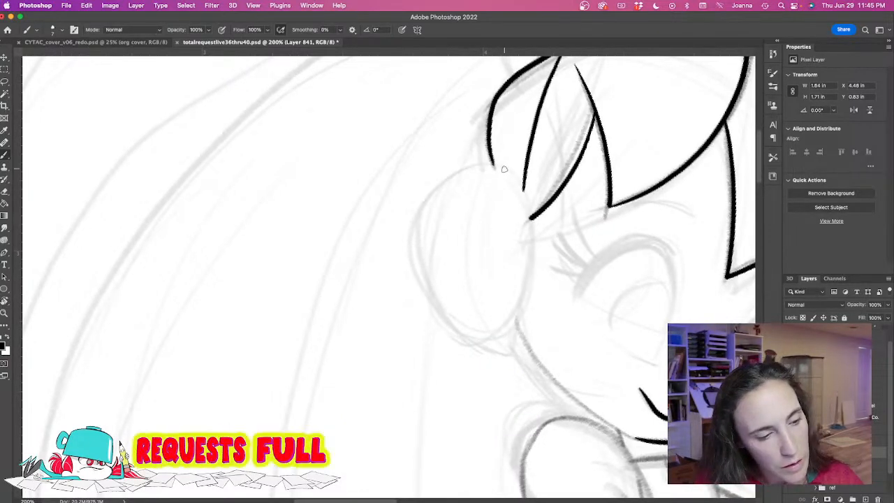
Ink the oval at the side of the head as a closed outline, redoing strokes that miss the sketch.
mouse_move(497, 166)
mouse_down()
mouse_move(465, 166)
mouse_move(431, 196)
mouse_move(414, 241)
mouse_move(431, 300)
mouse_move(466, 343)
mouse_move(519, 326)
mouse_up()
mouse_move(495, 165)
mouse_down()
mouse_move(513, 174)
mouse_move(533, 220)
mouse_move(531, 283)
mouse_move(515, 337)
mouse_up()
key(super+z)
mouse_move(493, 165)
mouse_down()
mouse_move(521, 183)
mouse_move(535, 233)
mouse_up()
key(super+z)
mouse_move(493, 165)
mouse_down()
mouse_move(520, 186)
mouse_move(534, 236)
mouse_move(531, 297)
mouse_move(509, 333)
mouse_move(481, 346)
mouse_up()
Delete the doubled line at the oval's lower end, clear the selection and return to the brush.
key(l)
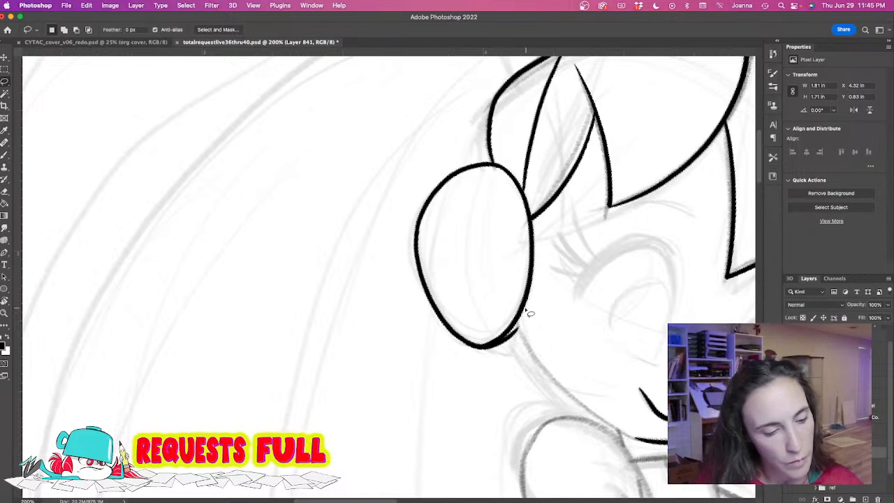
mouse_move(505, 343)
mouse_down()
mouse_move(483, 355)
mouse_move(527, 345)
mouse_move(517, 313)
mouse_move(482, 347)
mouse_up()
key(ctrl+d)
key(b)
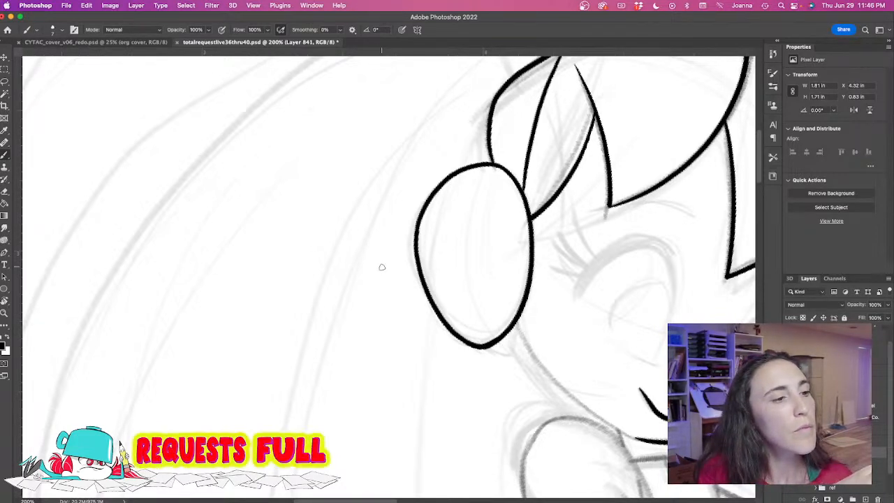
click(402, 267)
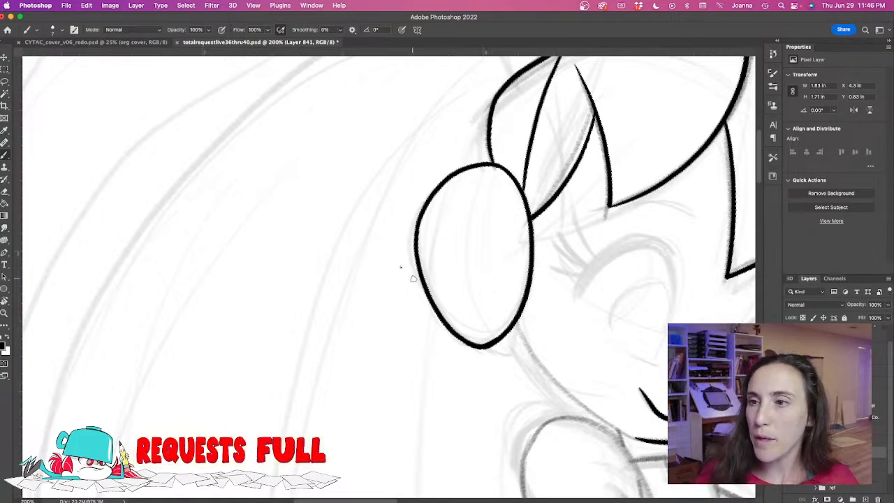
key(e)
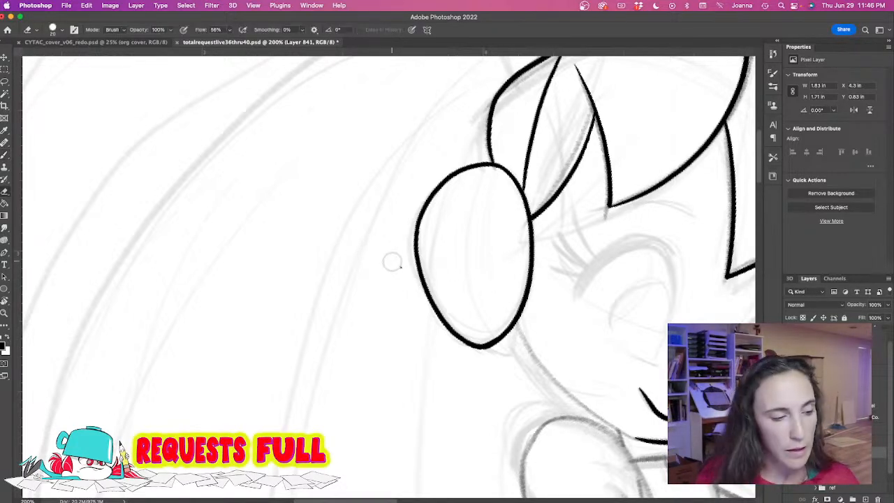
click(398, 266)
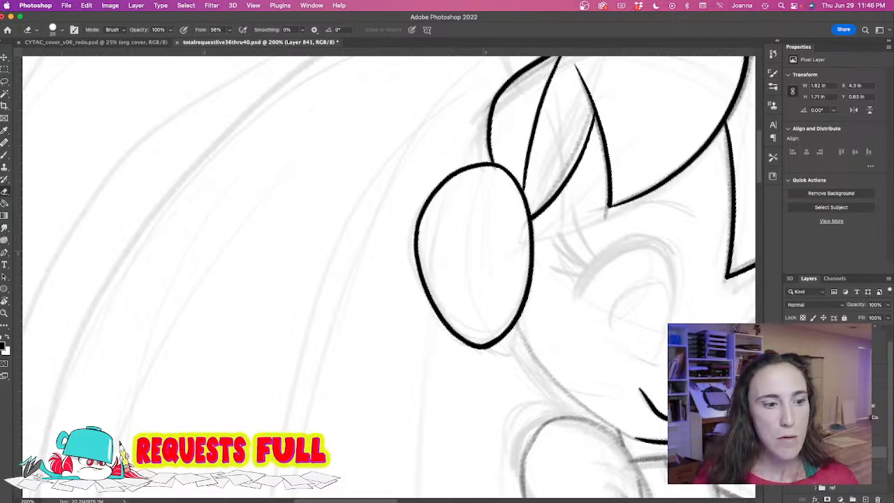
Ink the jawline in one curve from the chin to the oval at the side of the head.
mouse_move(427, 287)
mouse_down()
mouse_move(395, 261)
mouse_move(308, 226)
mouse_move(354, 342)
mouse_move(393, 354)
mouse_up()
key(r)
key(e)
drag(447, 351, 600, 384)
key(b)
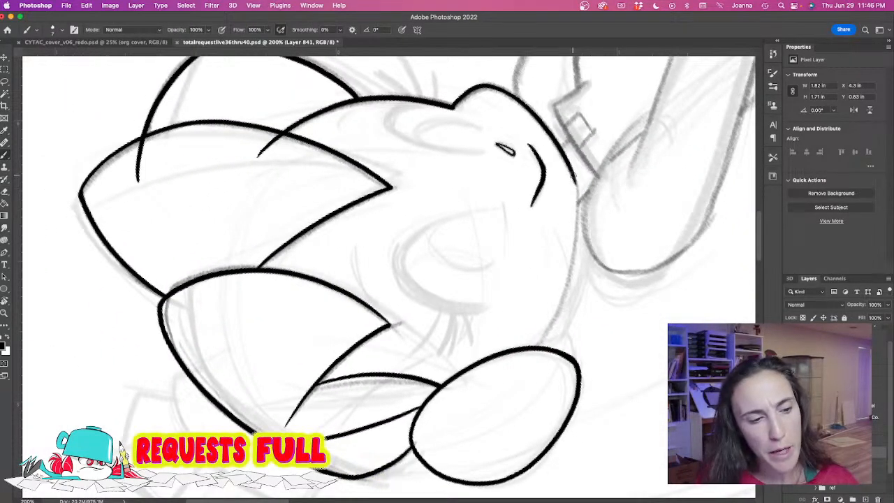
mouse_move(571, 172)
mouse_down()
mouse_move(576, 240)
mouse_move(565, 303)
mouse_move(546, 342)
mouse_up()
Ink the two eyebrows as short tapered arcs beneath the bangs.
key(r)
mouse_move(310, 287)
mouse_down()
mouse_move(289, 291)
mouse_move(296, 243)
mouse_move(393, 168)
mouse_move(382, 156)
mouse_up()
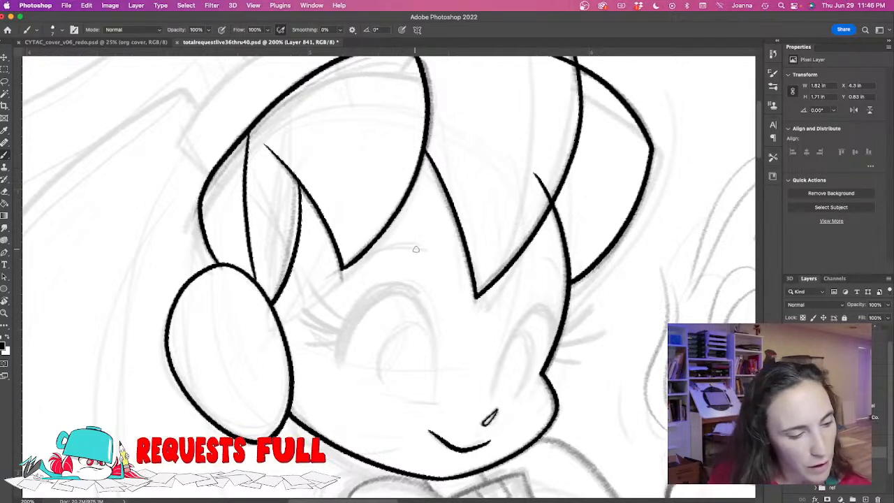
mouse_move(536, 260)
mouse_down()
mouse_move(555, 273)
mouse_move(558, 293)
mouse_up()
mouse_move(372, 265)
mouse_down()
mouse_move(438, 234)
mouse_move(495, 224)
mouse_move(501, 213)
mouse_move(472, 243)
mouse_up()
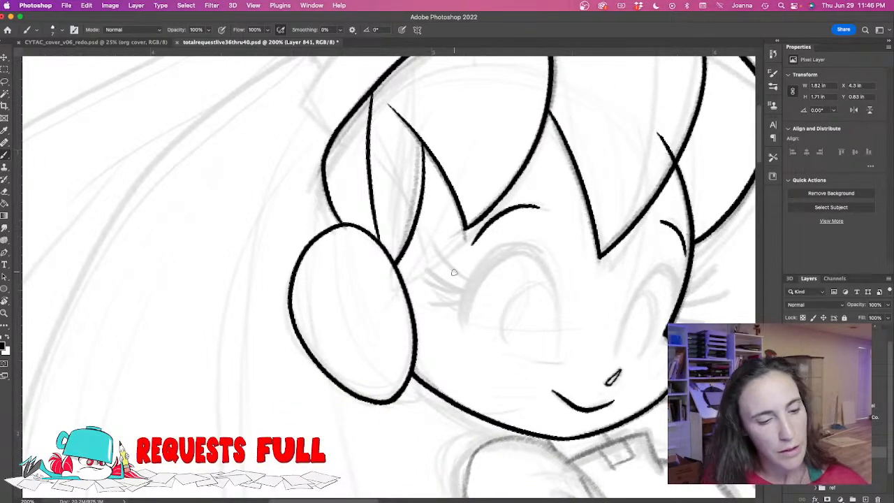
Ink the far eye's upper lid, thicken it toward the outer corner, and add its three lashes.
mouse_move(614, 358)
mouse_down()
mouse_move(649, 280)
mouse_move(663, 273)
mouse_move(676, 309)
mouse_up()
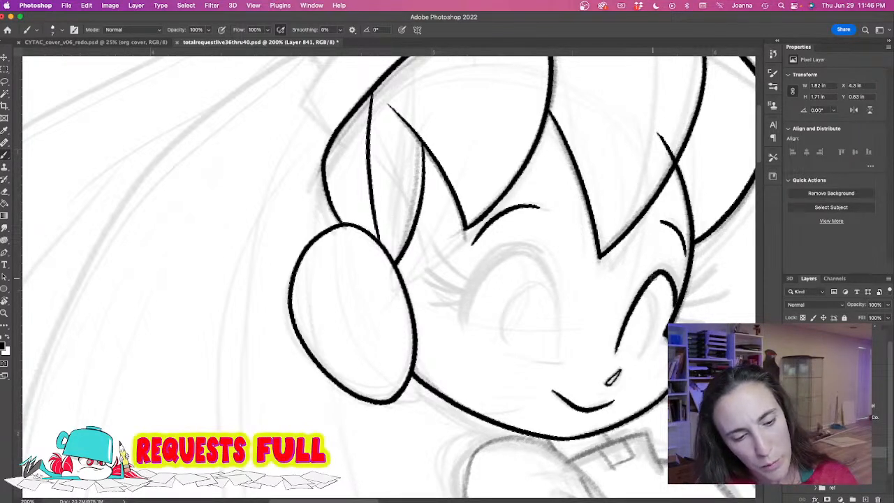
mouse_move(654, 274)
mouse_down()
mouse_move(669, 272)
mouse_move(674, 304)
mouse_up()
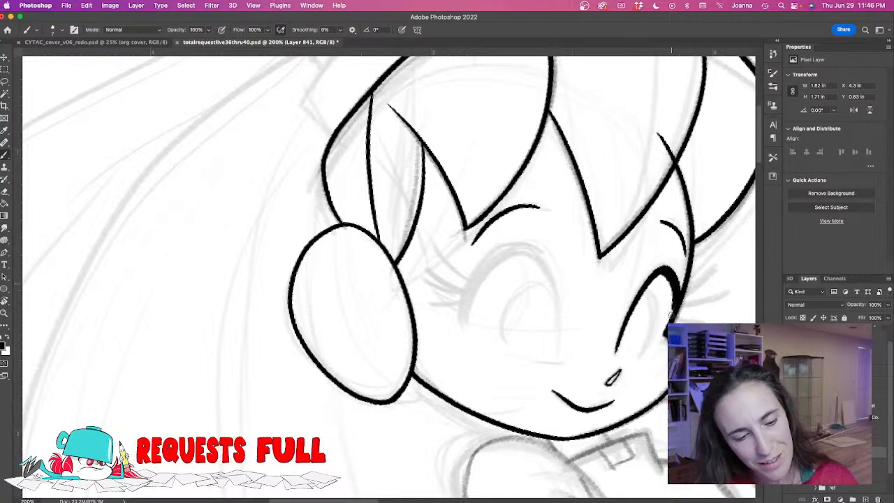
scroll(625, 252, right, 5)
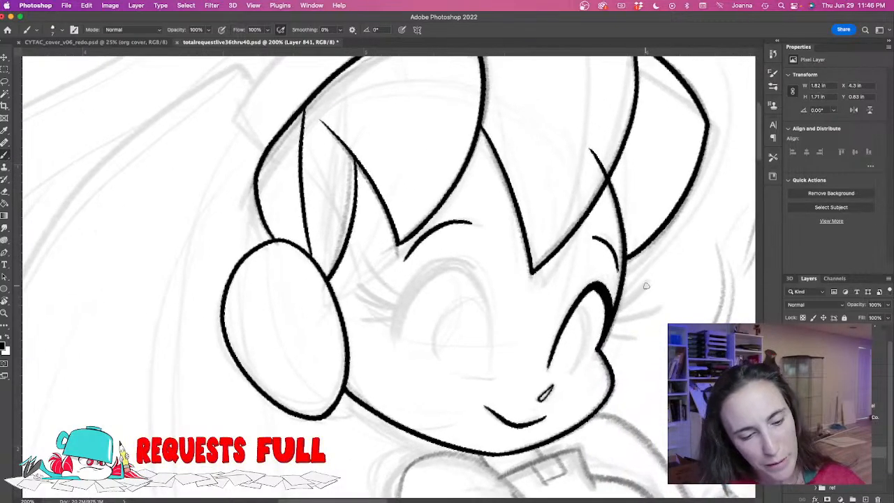
mouse_move(649, 280)
mouse_down()
mouse_move(611, 313)
mouse_move(638, 318)
mouse_move(626, 338)
mouse_move(606, 322)
mouse_up()
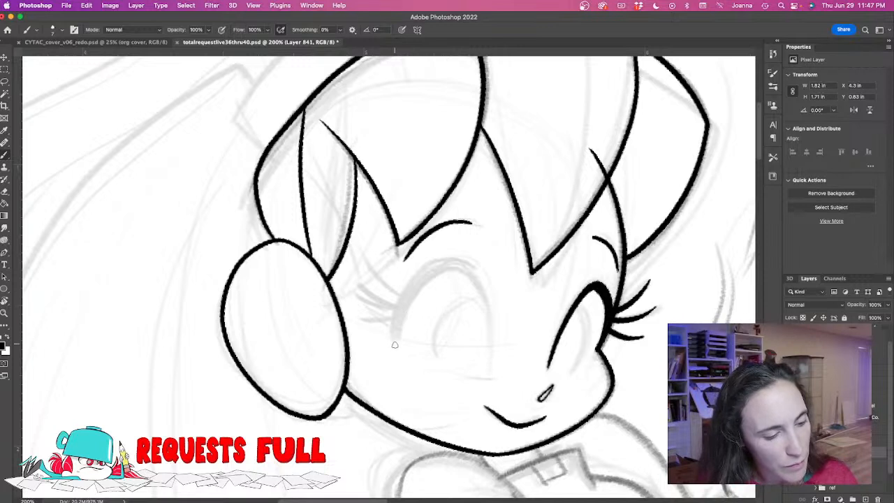
Ink the near eye's upper lid as a thick arch with a tapering line down its inner side.
mouse_move(395, 343)
mouse_down()
mouse_move(403, 302)
mouse_move(420, 279)
mouse_move(444, 269)
mouse_move(481, 295)
mouse_move(493, 358)
mouse_up()
mouse_move(453, 269)
mouse_down()
mouse_move(427, 271)
mouse_move(409, 287)
mouse_move(393, 337)
mouse_move(395, 309)
mouse_move(417, 275)
mouse_move(443, 263)
mouse_move(474, 269)
mouse_move(453, 262)
mouse_move(467, 267)
mouse_move(493, 325)
mouse_up()
drag(479, 285, 492, 352)
key(super+z)
drag(491, 313, 491, 357)
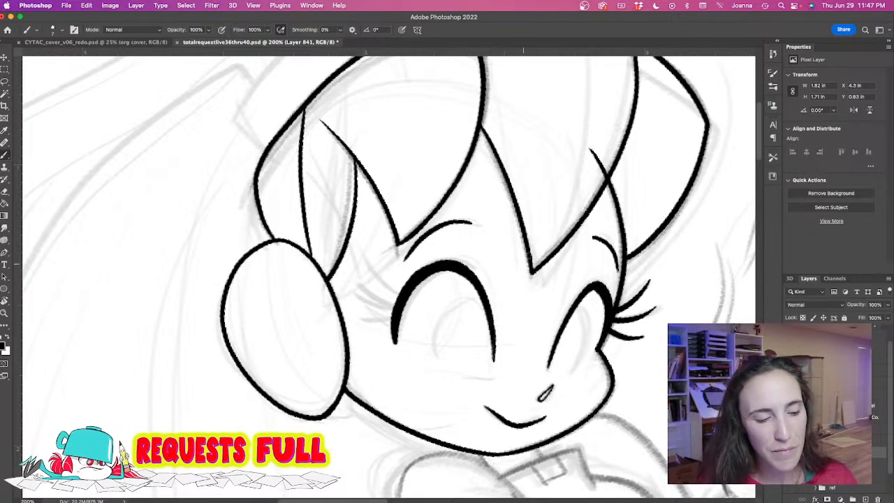
Ink the iris curves in both eyes and close each eye with a thin lower lid line.
mouse_move(574, 306)
mouse_down()
mouse_move(586, 338)
mouse_move(565, 370)
mouse_up()
mouse_move(487, 309)
mouse_down()
mouse_move(463, 295)
mouse_move(448, 304)
mouse_move(444, 361)
mouse_up()
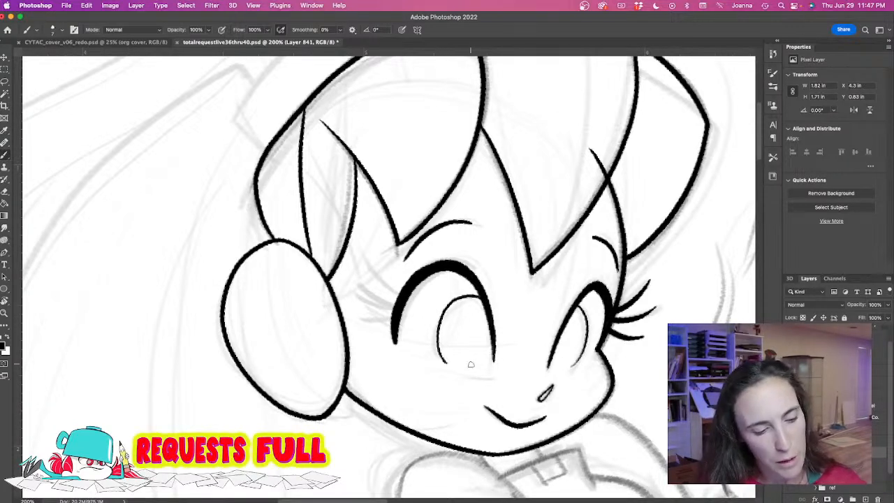
mouse_move(549, 370)
mouse_down()
mouse_move(598, 344)
mouse_move(546, 372)
mouse_up()
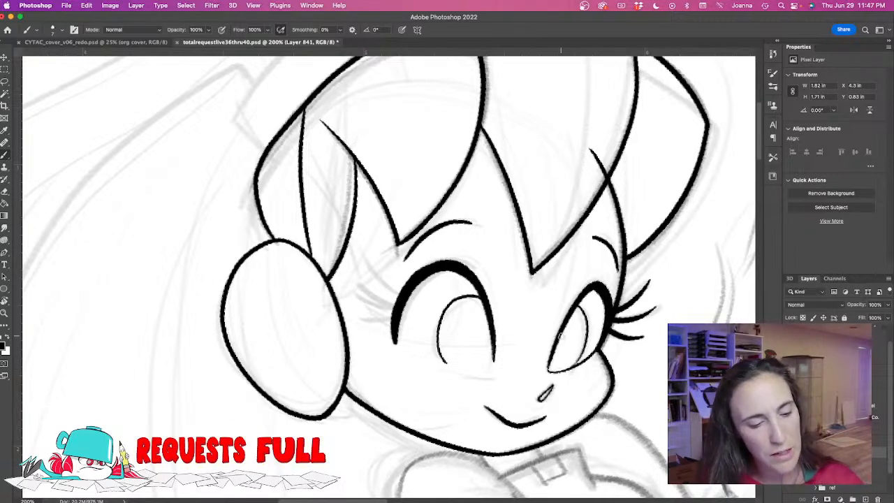
mouse_move(397, 342)
mouse_down()
mouse_move(395, 328)
mouse_move(405, 353)
mouse_move(437, 367)
mouse_move(491, 371)
mouse_move(493, 358)
mouse_up()
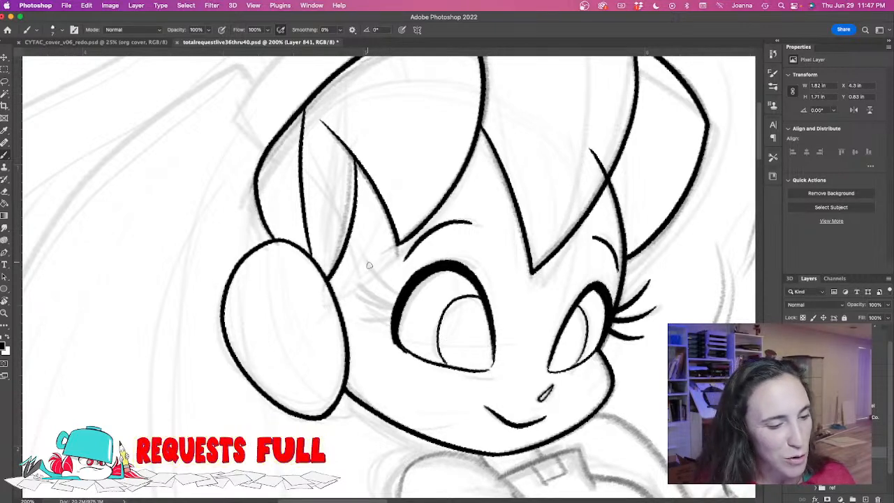
Ink three tapered lashes flaring from the outer corner of the near eye, redrawing the middle and lower ones.
drag(365, 258, 401, 294)
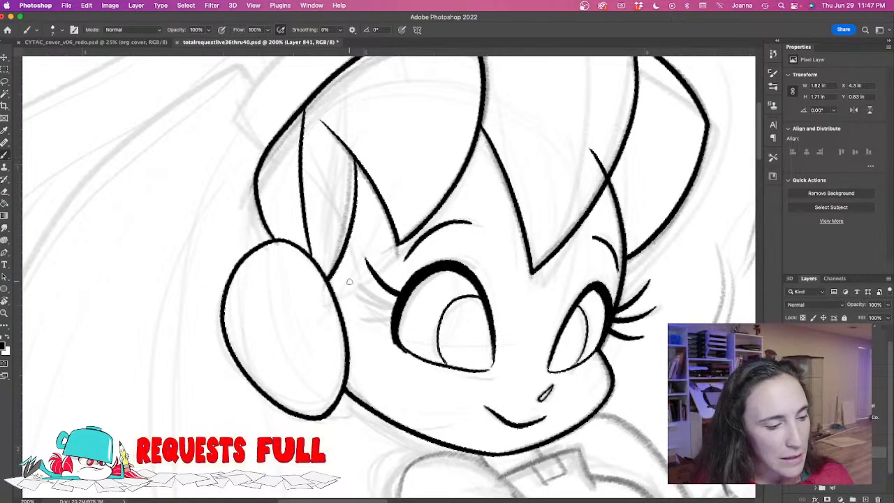
mouse_move(350, 285)
mouse_down()
mouse_move(382, 302)
mouse_move(400, 298)
mouse_up()
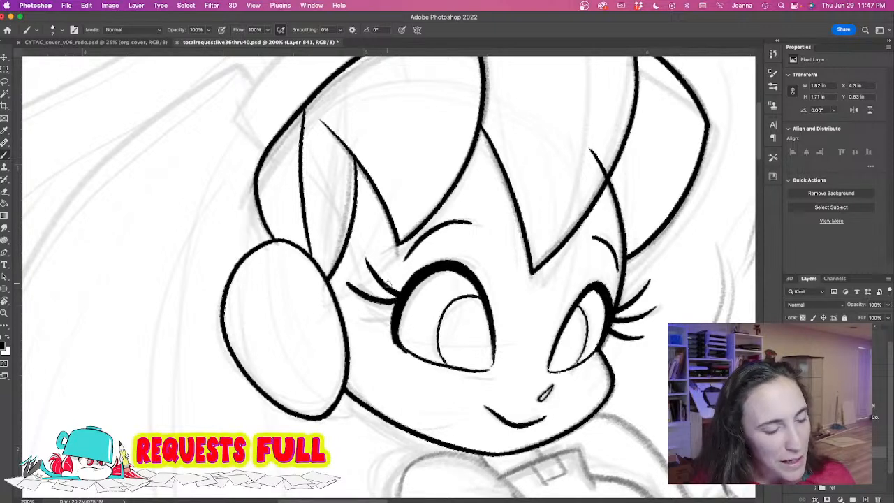
key(super+z)
mouse_move(344, 280)
mouse_down()
mouse_move(400, 302)
mouse_move(393, 316)
mouse_up()
key(super+z)
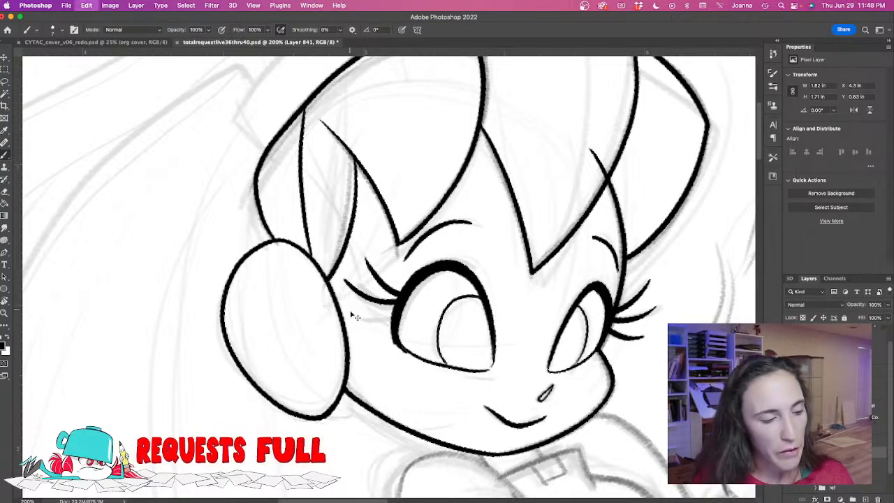
drag(350, 306, 395, 314)
key(super+z)
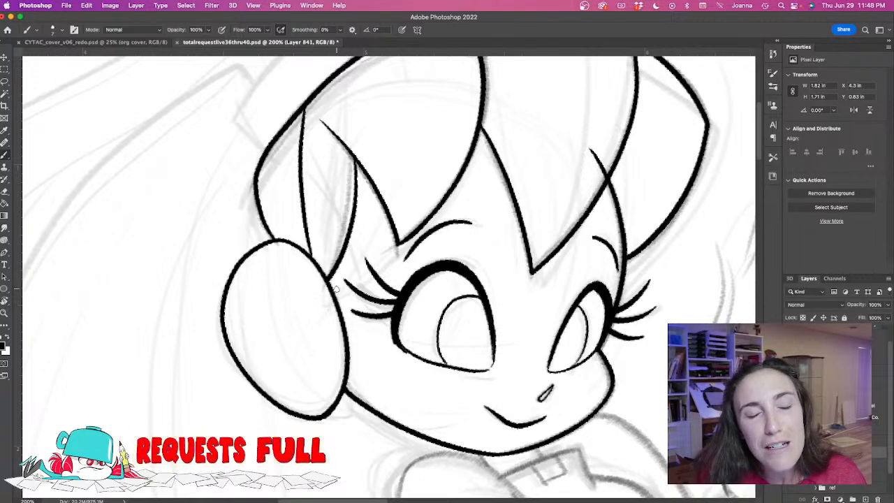
Ink the far shoulder line from the chin to the raised cuff and outline the collar under the neck.
scroll(246, 272, down, 3)
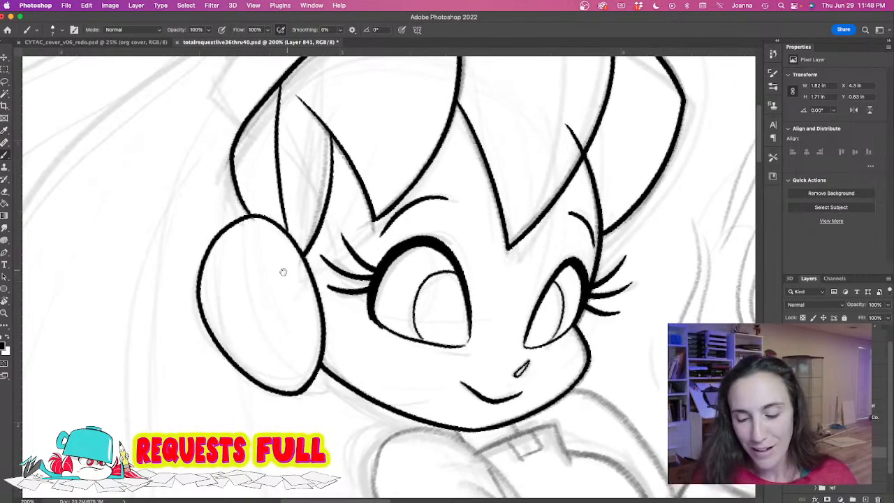
drag(218, 316, 305, 214)
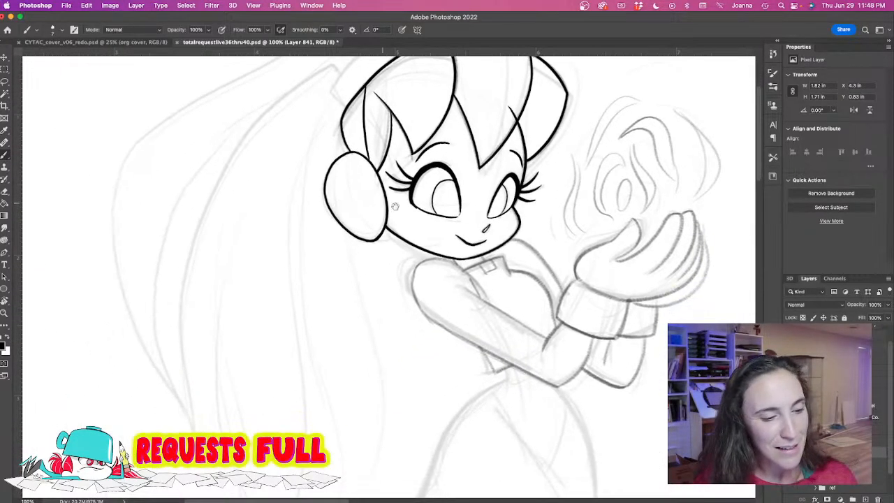
scroll(504, 269, up, 3)
mouse_move(512, 206)
mouse_down()
mouse_move(584, 248)
mouse_move(620, 318)
mouse_up()
drag(387, 320, 393, 255)
mouse_move(463, 184)
mouse_down()
mouse_move(466, 193)
mouse_move(457, 196)
mouse_move(506, 185)
mouse_move(520, 225)
mouse_up()
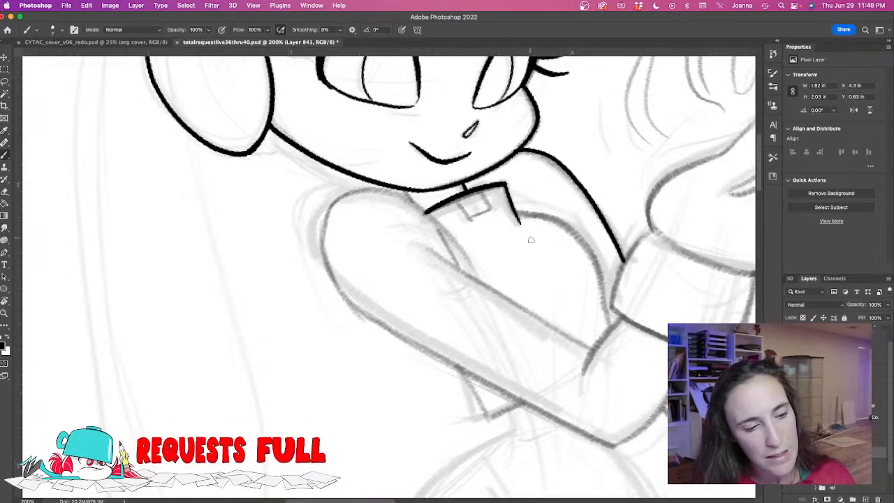
Ink the small square clasp on the collar and the rounded chest contour running down to the forearm.
drag(455, 199, 469, 218)
mouse_move(476, 186)
mouse_down()
mouse_move(480, 213)
mouse_move(471, 217)
mouse_move(549, 217)
mouse_move(576, 229)
mouse_move(595, 257)
mouse_move(604, 323)
mouse_up()
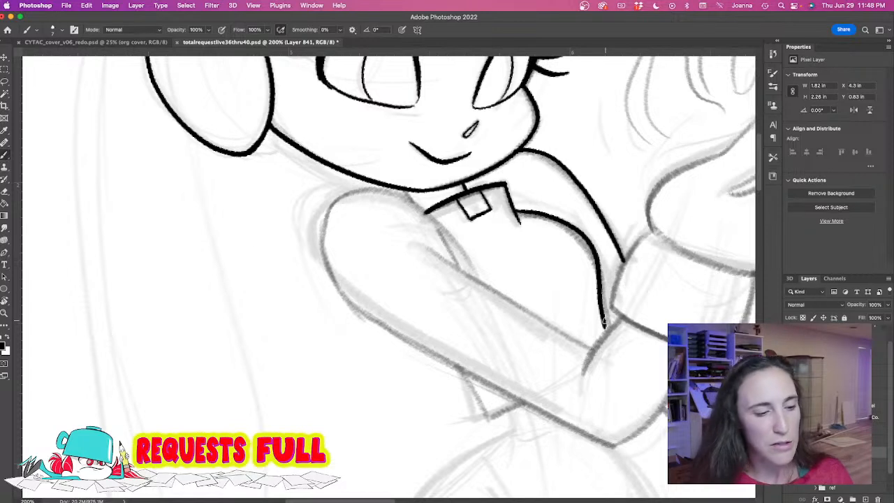
drag(552, 285, 529, 312)
key(super+z)
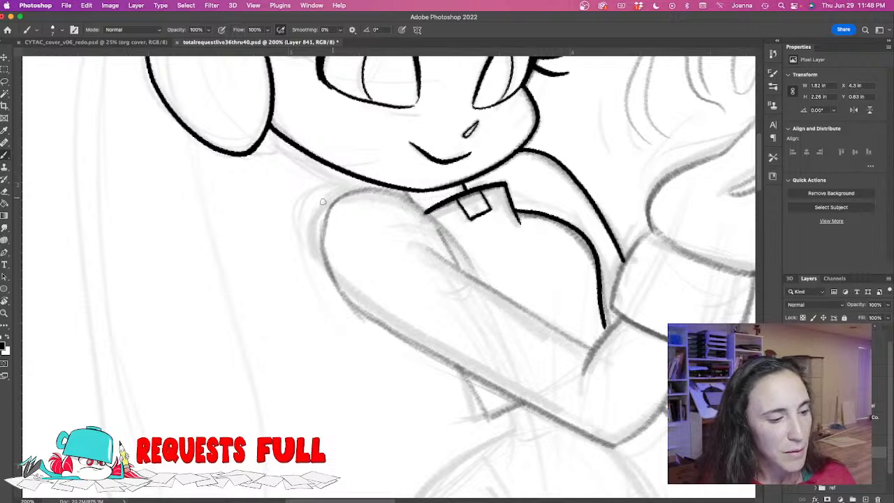
Ink the near shoulder's rounded cap and armpit curve, continuing the arm's outer edge down toward the elbow.
mouse_move(324, 212)
mouse_down()
mouse_move(330, 288)
mouse_move(355, 307)
mouse_move(318, 277)
mouse_move(351, 252)
mouse_move(345, 253)
mouse_up()
key(super+z)
key(r)
drag(300, 286, 445, 253)
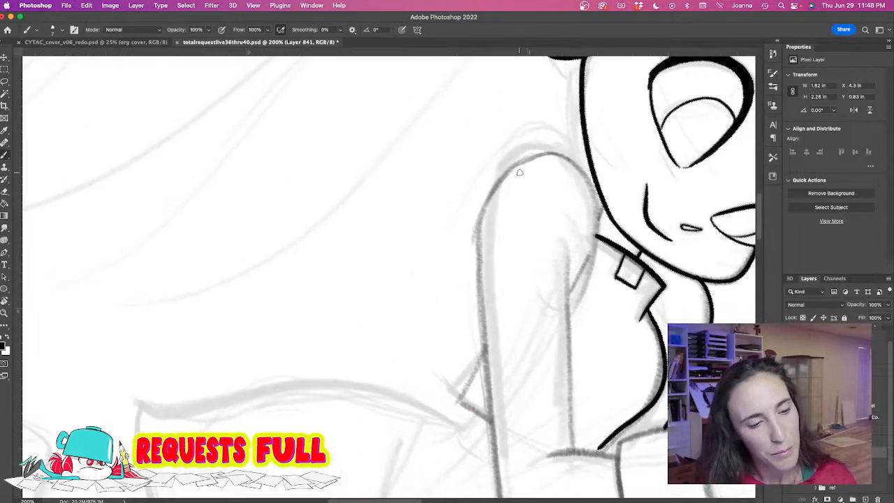
mouse_move(506, 166)
mouse_down()
mouse_move(556, 160)
mouse_move(580, 178)
mouse_move(593, 223)
mouse_move(571, 309)
mouse_up()
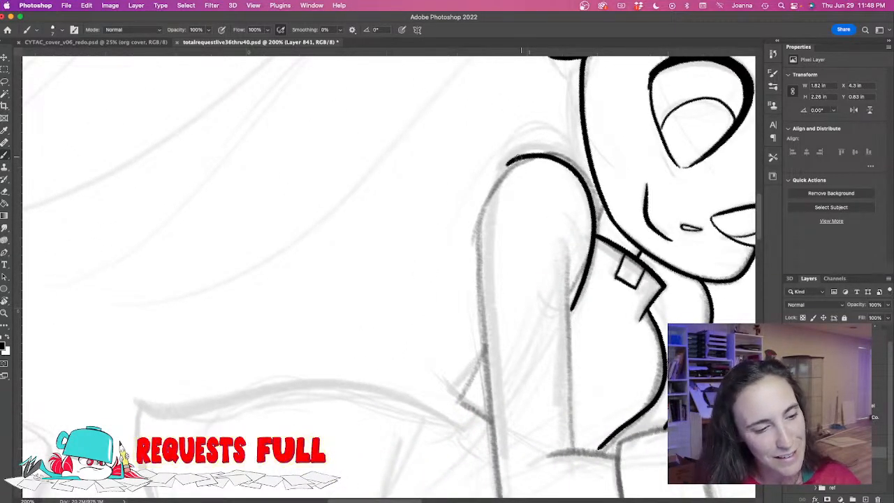
mouse_move(506, 164)
mouse_down()
mouse_move(475, 235)
mouse_move(475, 293)
mouse_up()
drag(468, 324, 474, 204)
drag(479, 135, 504, 383)
mouse_move(383, 288)
mouse_down()
mouse_move(405, 370)
mouse_move(471, 395)
mouse_move(510, 296)
mouse_move(497, 451)
mouse_up()
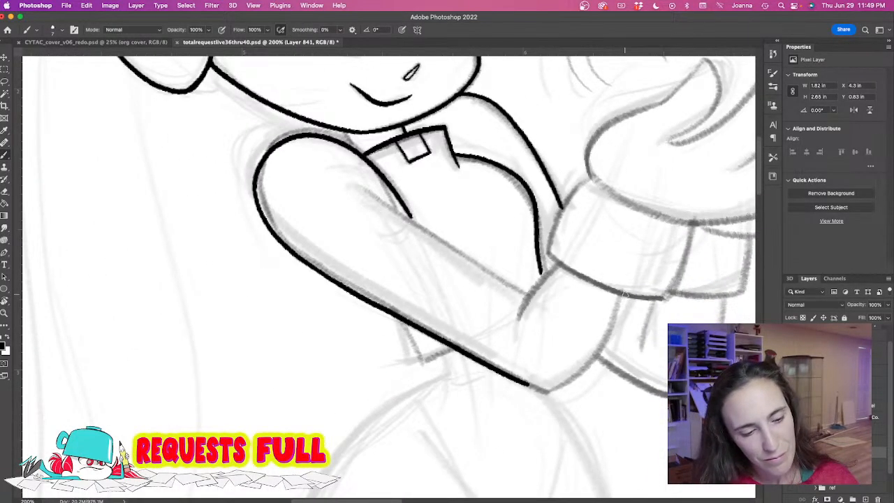
Complete the near arm's elbow, forearm edges and upper-arm inner line, and ink the garment's hem corner beneath the arm.
mouse_move(626, 298)
mouse_down()
mouse_move(591, 359)
mouse_move(537, 391)
mouse_up()
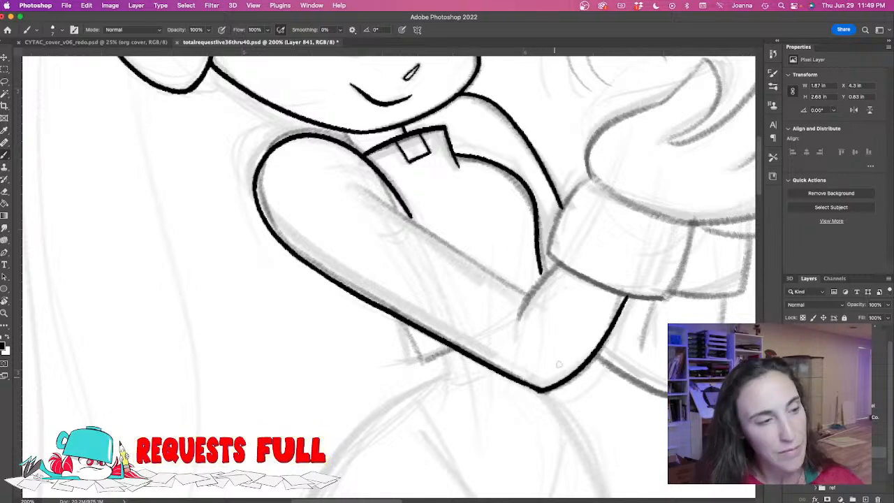
drag(392, 268, 347, 307)
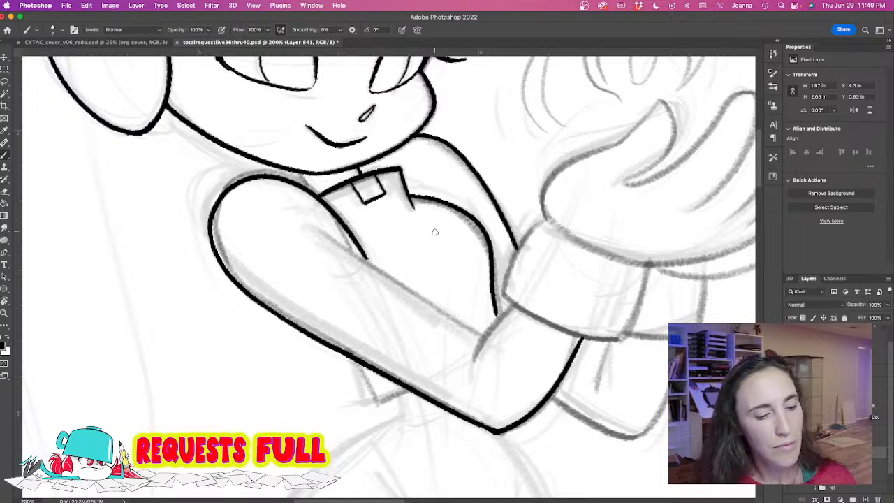
drag(515, 306, 473, 364)
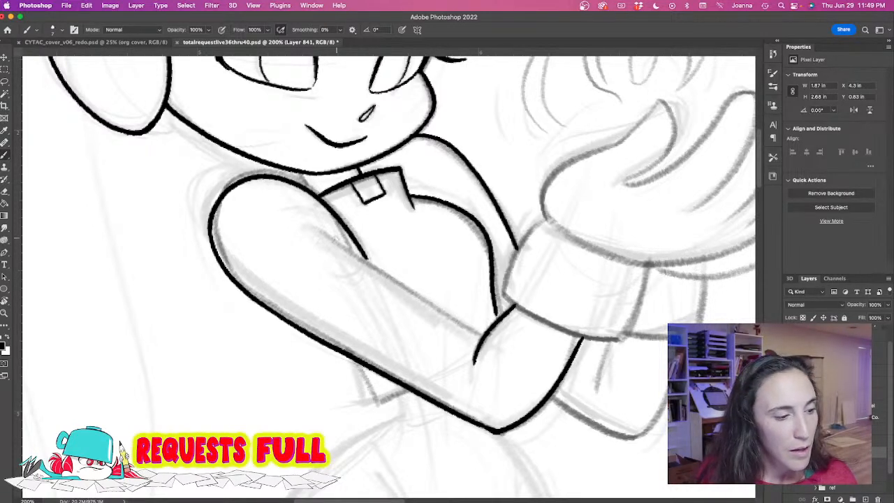
mouse_move(358, 362)
mouse_down()
mouse_move(368, 401)
mouse_move(383, 383)
mouse_move(407, 389)
mouse_move(363, 403)
mouse_up()
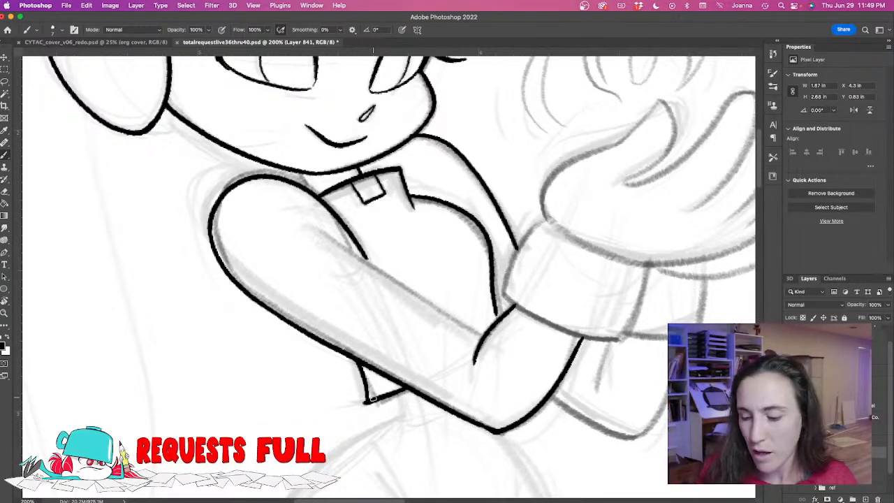
drag(317, 225, 482, 333)
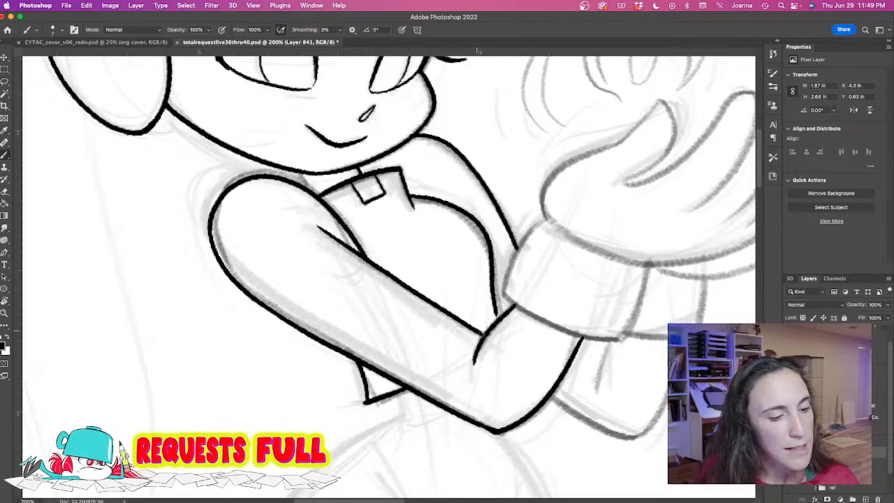
Ink the near hand's thumb and carry its outline along the heel of the hand down to the wrist.
scroll(482, 280, left, 5)
scroll(482, 280, up, 3)
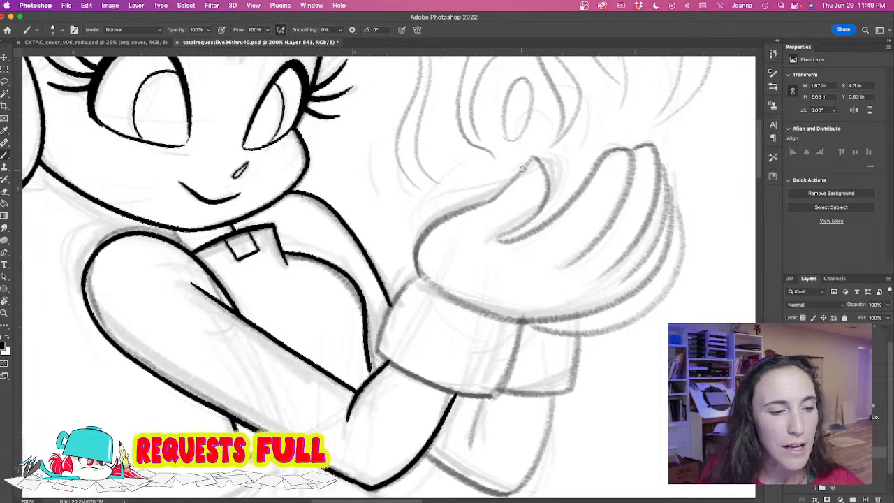
mouse_move(523, 166)
mouse_down()
mouse_move(489, 203)
mouse_move(525, 162)
mouse_move(541, 173)
mouse_move(535, 215)
mouse_move(496, 238)
mouse_up()
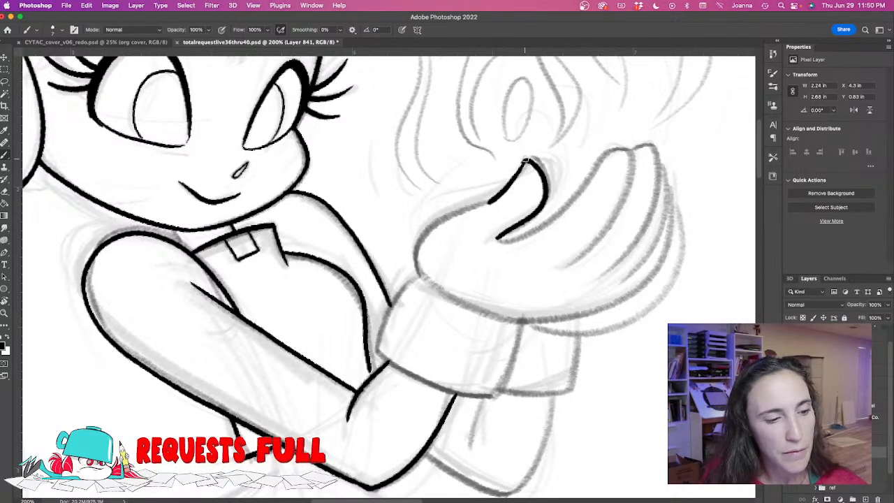
mouse_move(519, 170)
mouse_down()
mouse_move(489, 204)
mouse_move(463, 213)
mouse_move(422, 281)
mouse_up()
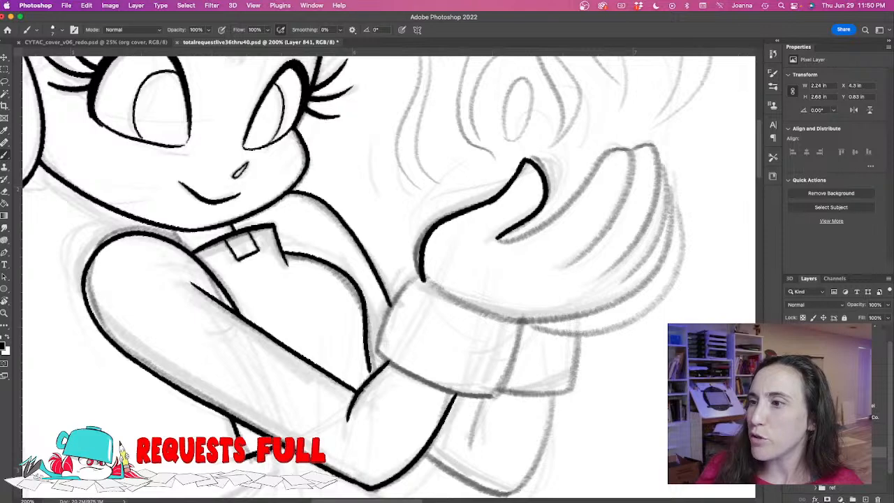
Ink the near hand's upright fingers as long rounded shapes with tapered separation lines running into the palm.
drag(421, 255, 409, 319)
mouse_move(617, 212)
mouse_down()
mouse_move(600, 289)
mouse_move(549, 332)
mouse_up()
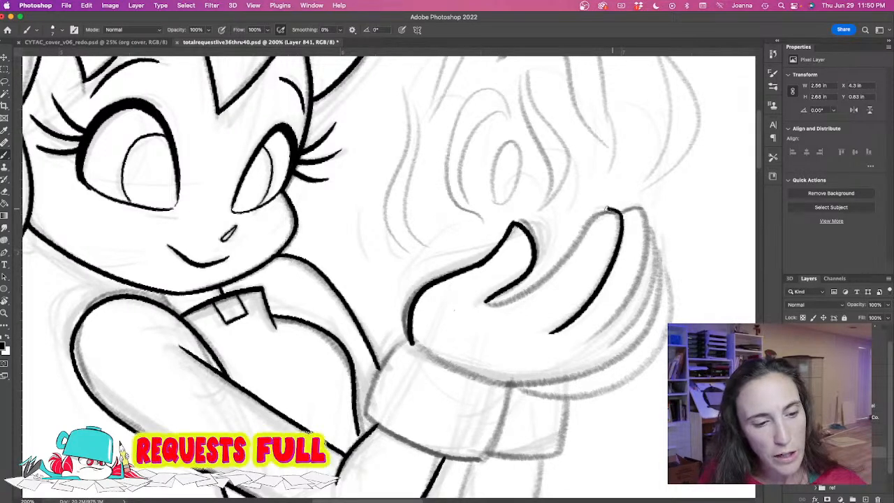
mouse_move(592, 213)
mouse_down()
mouse_move(557, 263)
mouse_move(486, 304)
mouse_up()
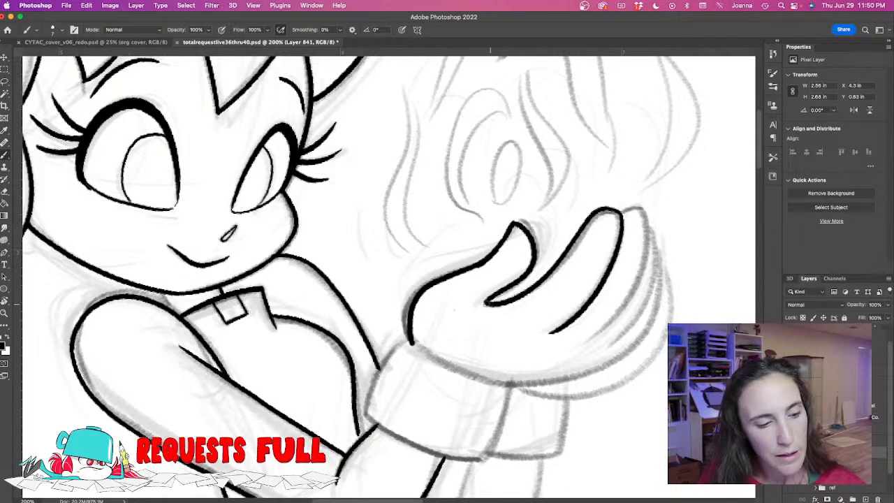
mouse_move(617, 211)
mouse_down()
mouse_move(641, 208)
mouse_move(650, 246)
mouse_move(572, 347)
mouse_up()
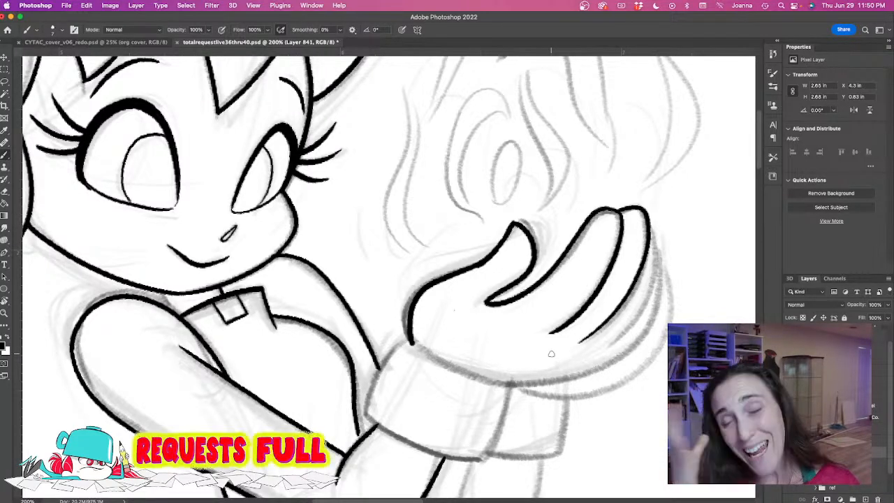
mouse_move(648, 225)
mouse_down()
mouse_move(643, 297)
mouse_move(609, 341)
mouse_up()
Ink the near hand's outermost finger and close the underside of the hand with a smooth curve to the wrist.
drag(658, 246, 641, 331)
key(super+z)
mouse_move(656, 237)
mouse_down()
mouse_move(656, 312)
mouse_move(633, 347)
mouse_move(554, 381)
mouse_up()
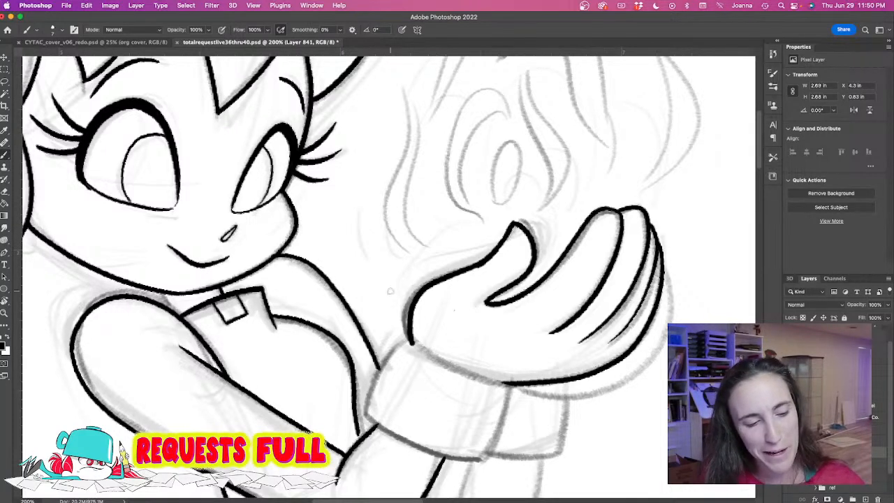
key(super+z)
drag(657, 248, 661, 304)
key(super+z)
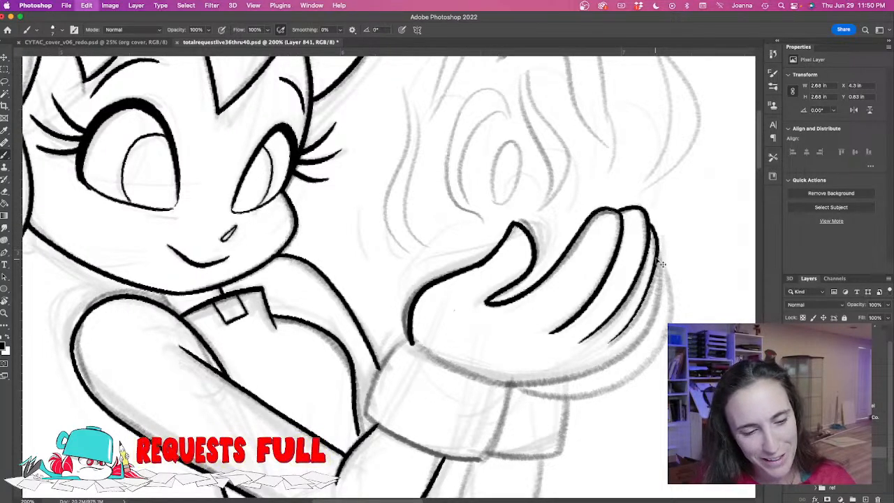
mouse_move(657, 247)
mouse_down()
mouse_move(658, 301)
mouse_move(620, 359)
mouse_move(550, 381)
mouse_move(487, 382)
mouse_up()
mouse_move(410, 337)
mouse_down()
mouse_move(423, 358)
mouse_move(500, 382)
mouse_up()
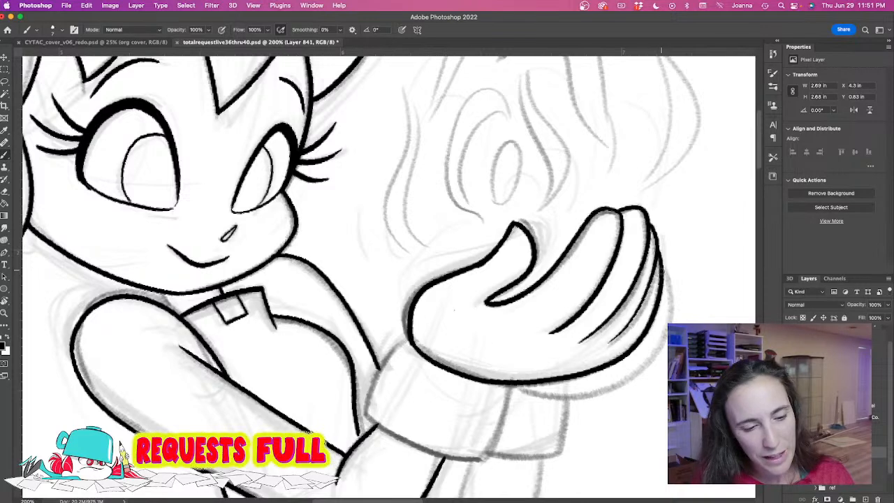
Ink the far hand's edge showing beneath the near hand and reinforce the near hand's outer finger line.
mouse_move(664, 280)
mouse_down()
mouse_move(664, 332)
mouse_move(636, 366)
mouse_move(591, 391)
mouse_move(514, 383)
mouse_up()
drag(381, 335, 400, 320)
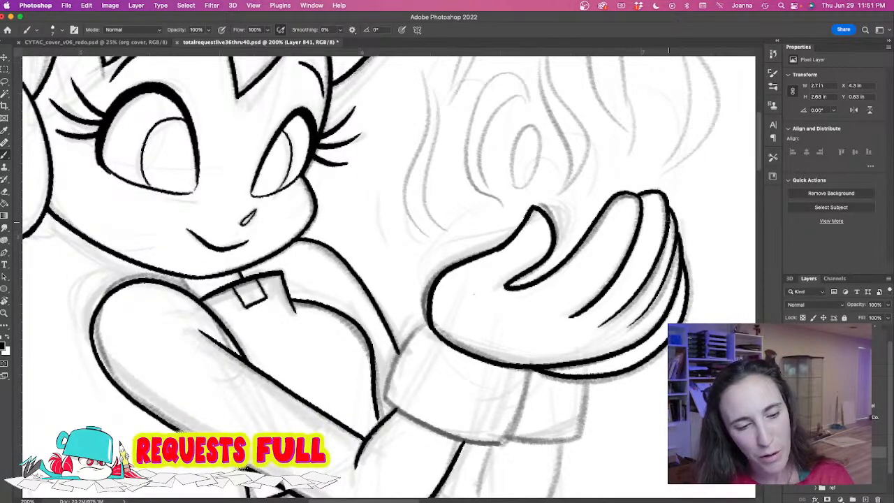
mouse_move(627, 327)
mouse_down()
mouse_move(671, 263)
mouse_move(678, 220)
mouse_move(668, 207)
mouse_up()
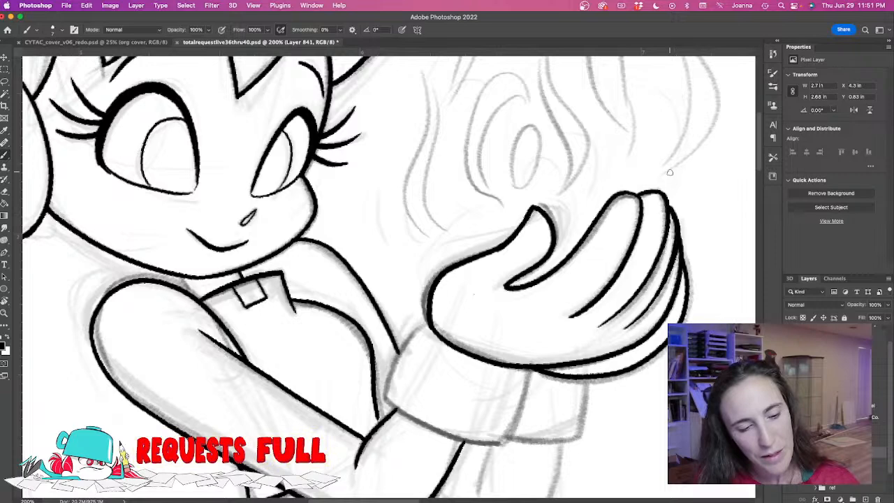
Ink the near sleeve cuff around the wrist and the visible part of the far cuff behind it.
scroll(669, 172, down, 3)
scroll(669, 173, left, 2)
mouse_move(475, 255)
mouse_down()
mouse_move(440, 295)
mouse_move(430, 325)
mouse_move(454, 348)
mouse_move(530, 377)
mouse_up()
drag(557, 302, 530, 377)
drag(626, 314, 614, 376)
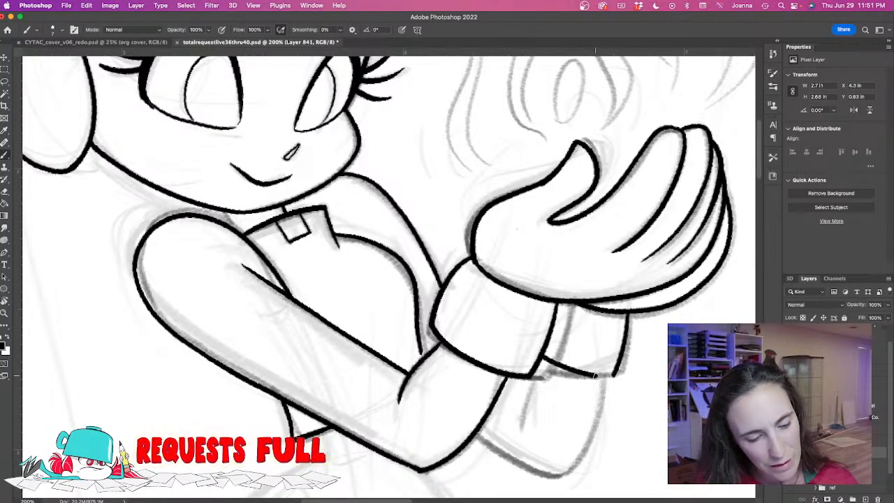
Ink the far forearm below its cuff with a short inner fold, outer edge and curved elbow line meeting the near arm.
drag(478, 333, 503, 261)
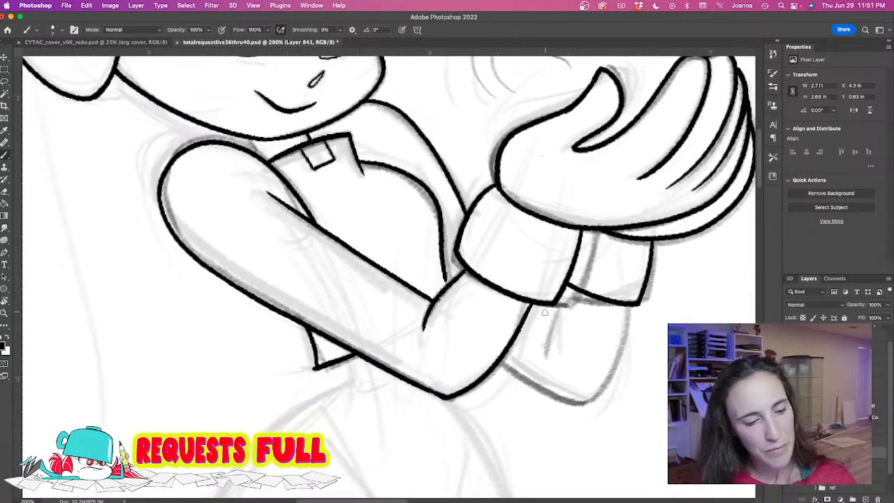
drag(544, 303, 535, 352)
key(super+z)
drag(545, 302, 531, 350)
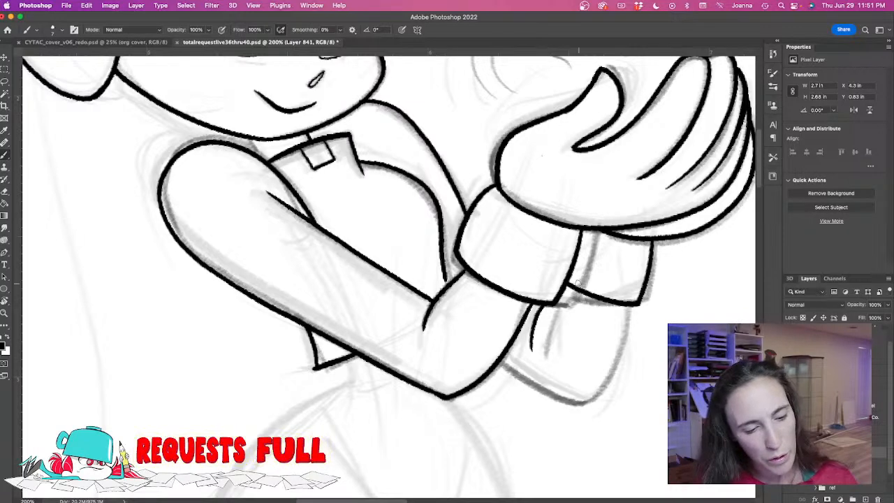
mouse_move(625, 305)
mouse_down()
mouse_move(598, 383)
mouse_move(558, 400)
mouse_up()
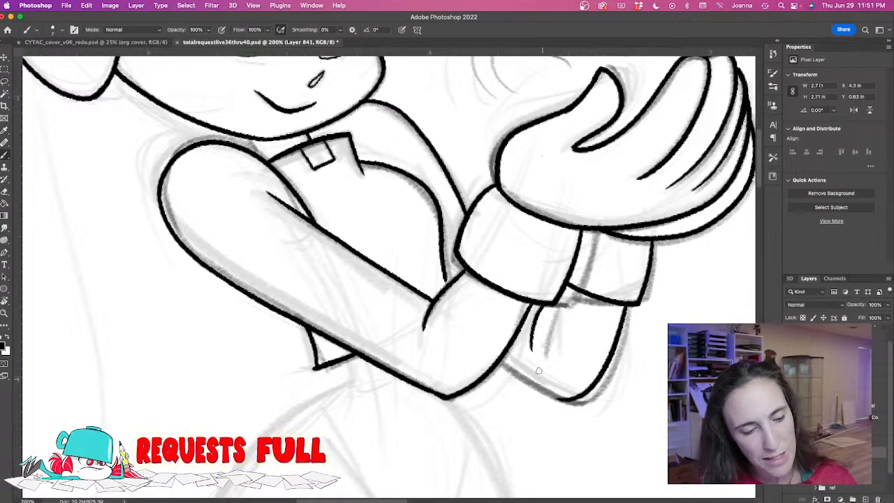
drag(500, 354, 558, 395)
key(super+z)
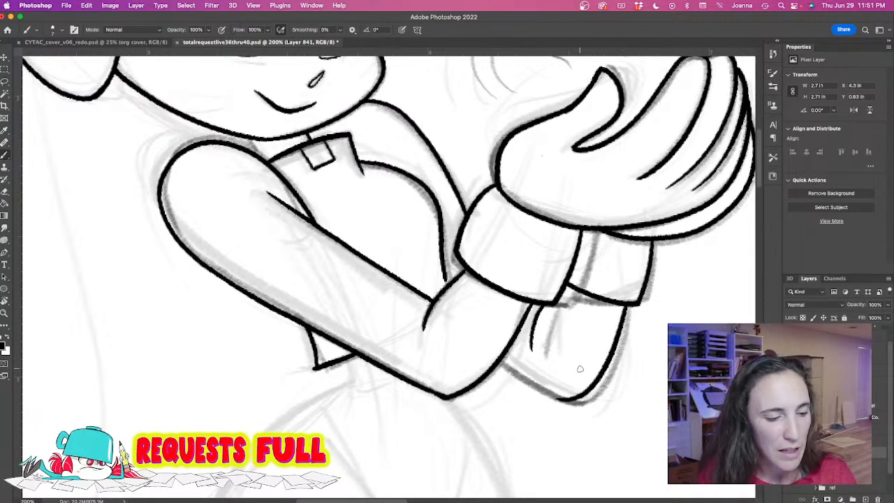
mouse_move(503, 354)
mouse_down()
mouse_move(537, 389)
mouse_move(578, 398)
mouse_up()
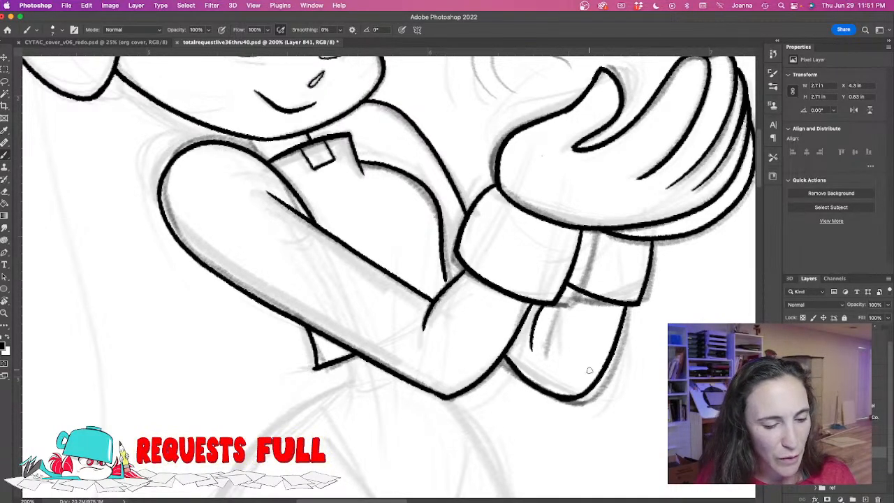
key(l)
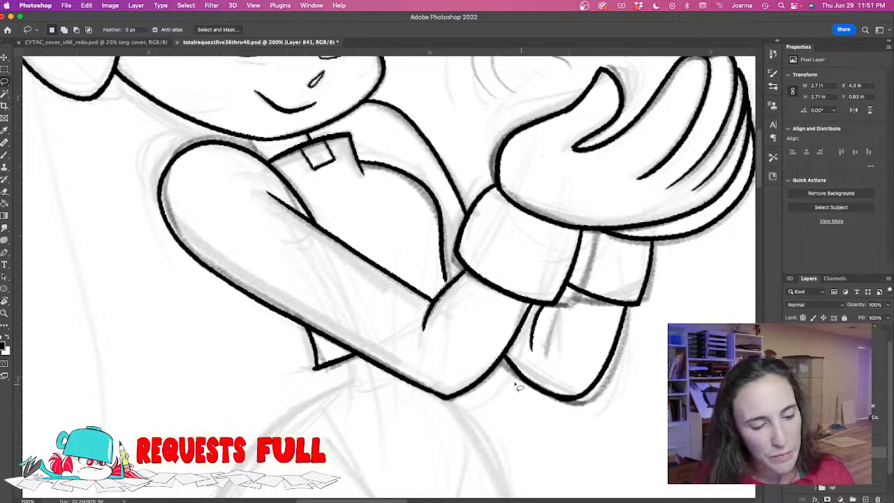
Erase the far elbow's lower curve and re-ink it slightly higher, joining the near arm.
mouse_move(513, 356)
mouse_down()
mouse_move(564, 379)
mouse_move(531, 415)
mouse_up()
key(Delete)
key(super+d)
key(b)
mouse_move(505, 346)
mouse_down()
mouse_move(532, 376)
mouse_move(588, 391)
mouse_up()
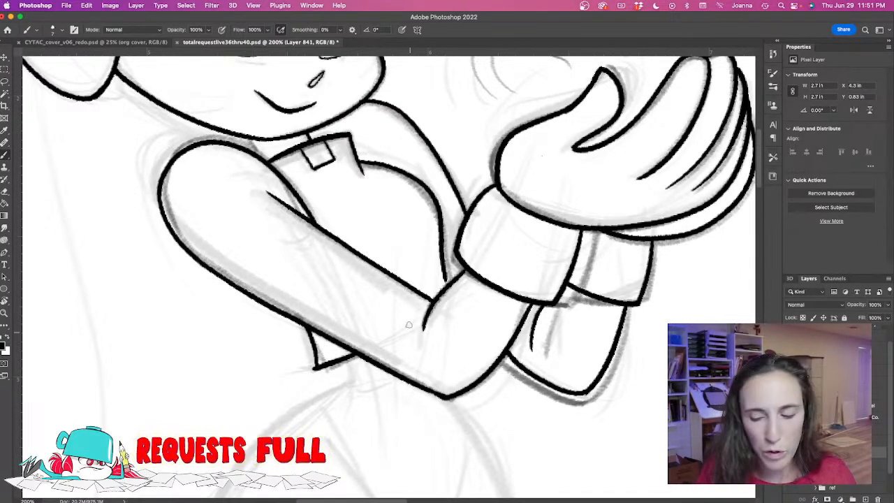
Clean up the near elbow's pointed tip and re-ink it as a smooth rounded corner.
key(e)
mouse_move(419, 382)
mouse_down()
mouse_move(446, 401)
mouse_move(437, 378)
mouse_up()
key(b)
mouse_move(289, 361)
mouse_down()
mouse_move(380, 419)
mouse_move(461, 393)
mouse_up()
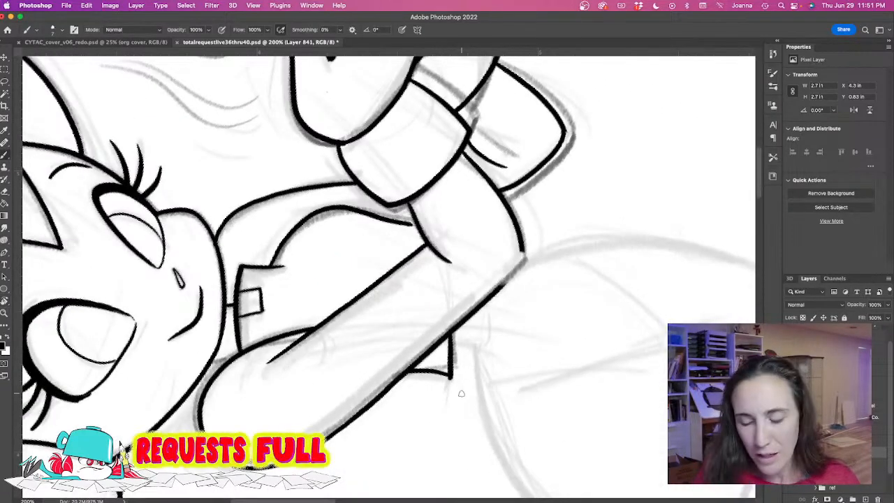
mouse_move(520, 248)
mouse_down()
mouse_move(514, 273)
mouse_move(490, 296)
mouse_up()
Ink the short waist edge under the jacket and the V-shaped point of the bodice over the skirt.
key(r)
mouse_move(303, 368)
mouse_down()
mouse_move(296, 361)
mouse_move(366, 231)
mouse_move(359, 249)
mouse_up()
key(space)
drag(268, 349, 443, 235)
scroll(443, 245, down, 2)
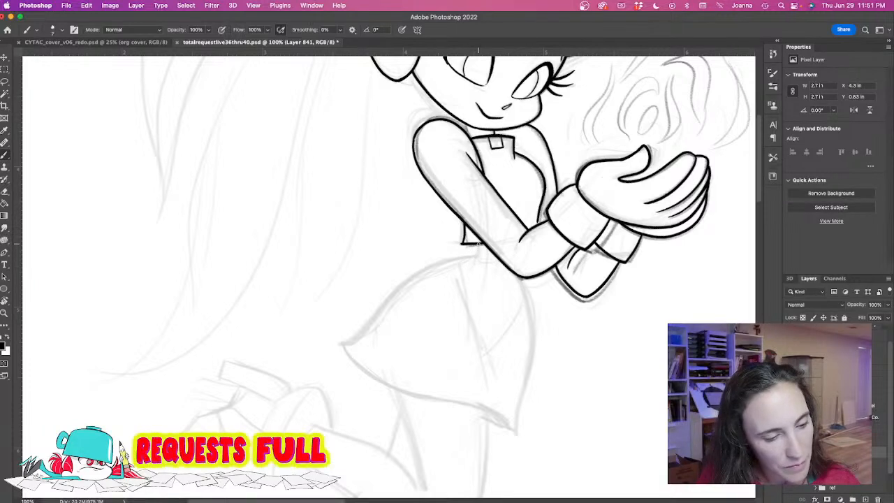
drag(461, 260, 492, 349)
drag(526, 296, 493, 351)
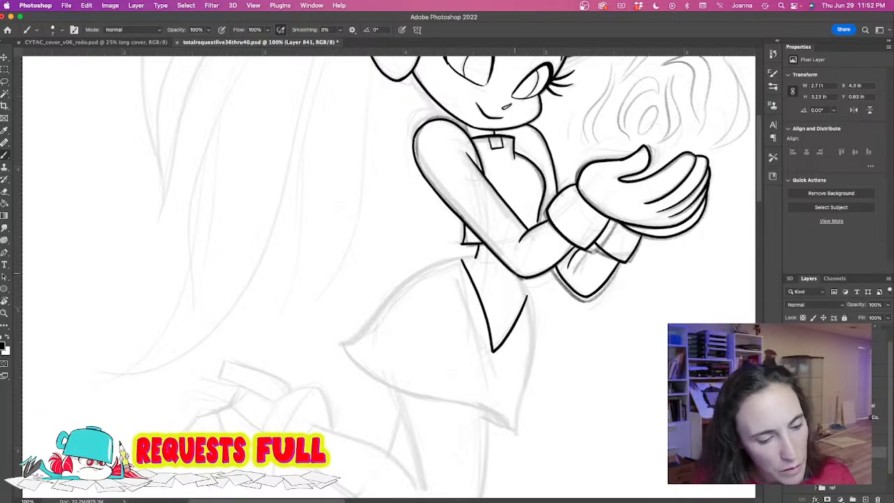
mouse_move(513, 270)
mouse_down()
mouse_move(531, 326)
mouse_move(517, 430)
mouse_up()
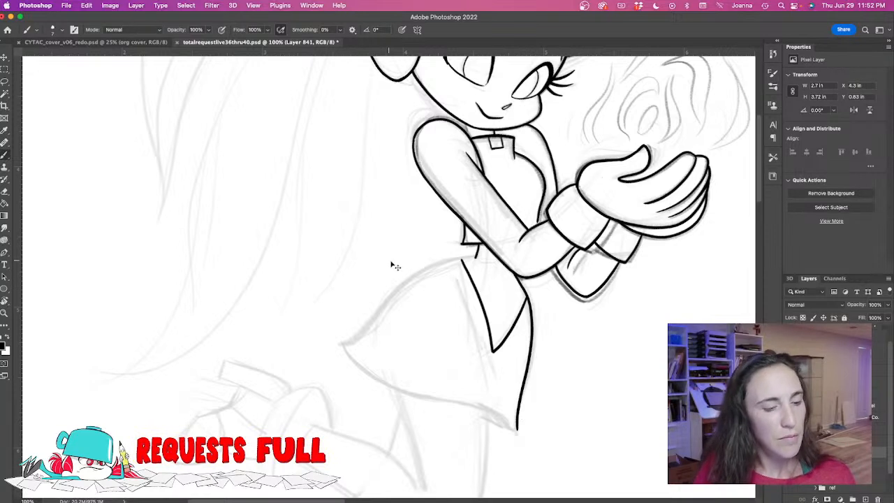
key(super+z)
drag(529, 278, 529, 364)
key(super+z)
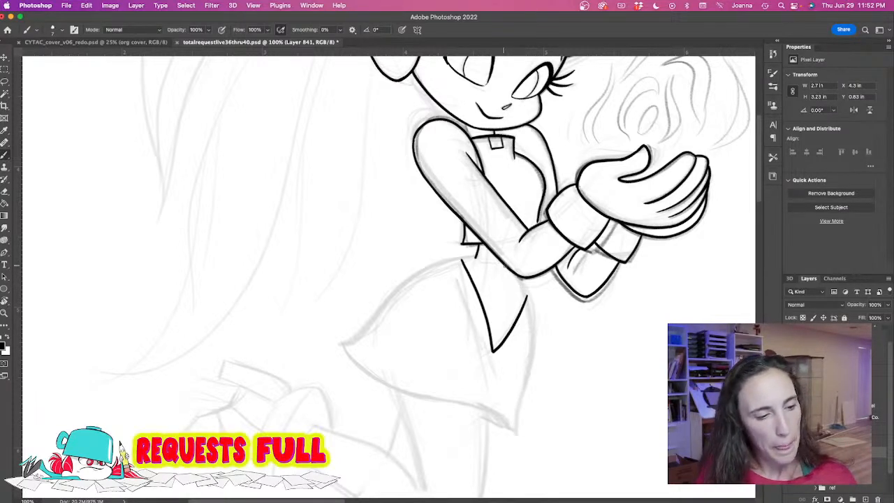
Ink the waist and skirt's front edge in one curve from the near elbow to the hem and trim the bodice line overlapping it.
mouse_move(520, 287)
mouse_down()
mouse_move(518, 385)
mouse_move(504, 418)
mouse_up()
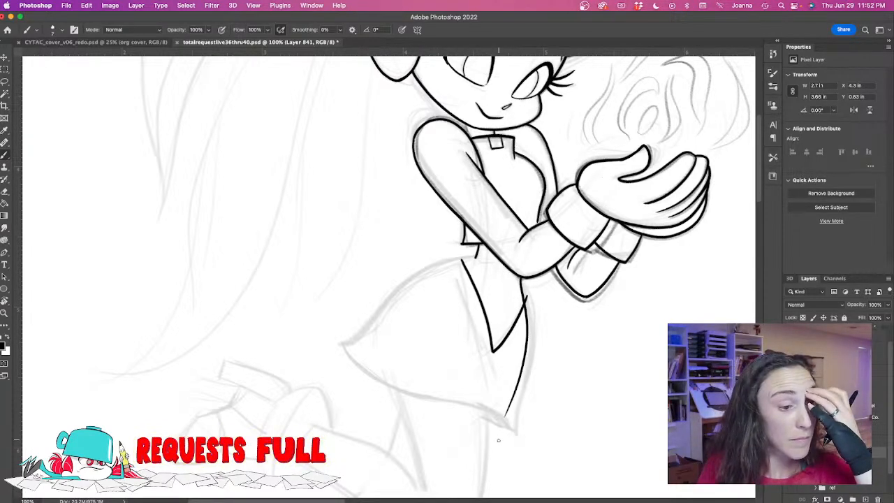
key(l)
drag(529, 287, 527, 314)
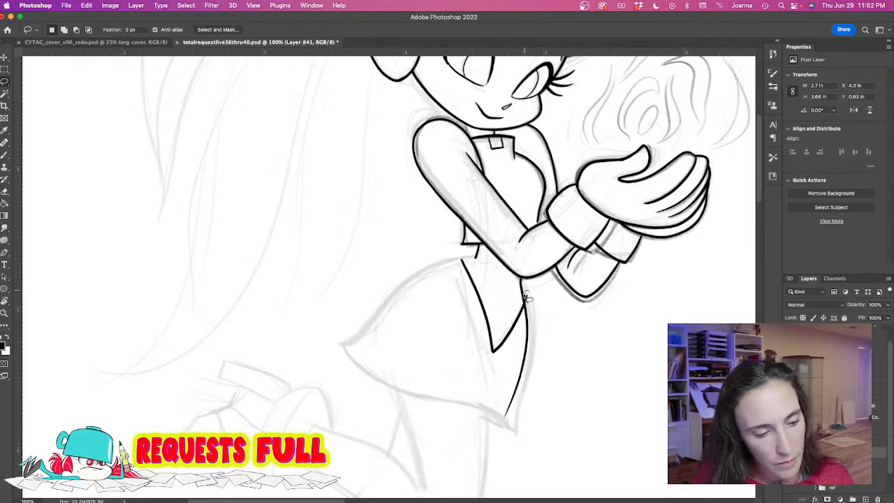
key(ctrl+d)
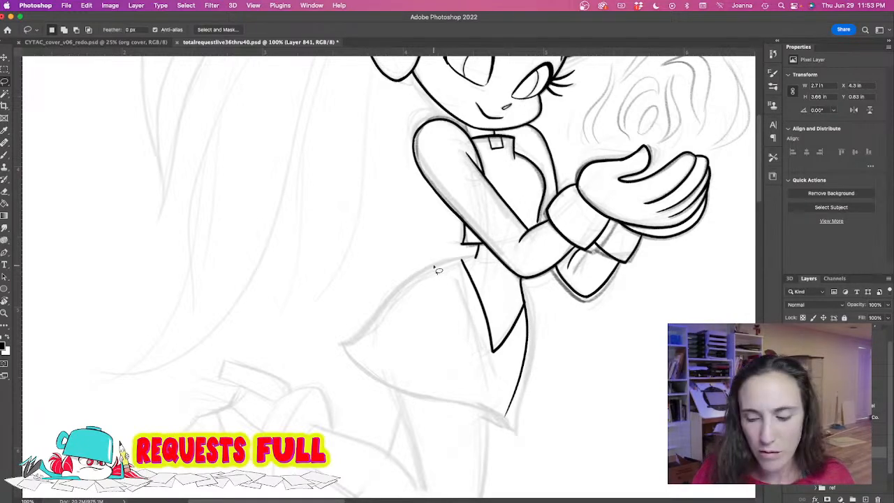
Ink the skirt's back edge as a flowing curve from the waist to the flared hem corner.
key(b)
drag(419, 311, 482, 271)
key(r)
mouse_move(384, 262)
mouse_down()
mouse_move(397, 321)
mouse_move(375, 396)
mouse_up()
key(b)
super+click(410, 271)
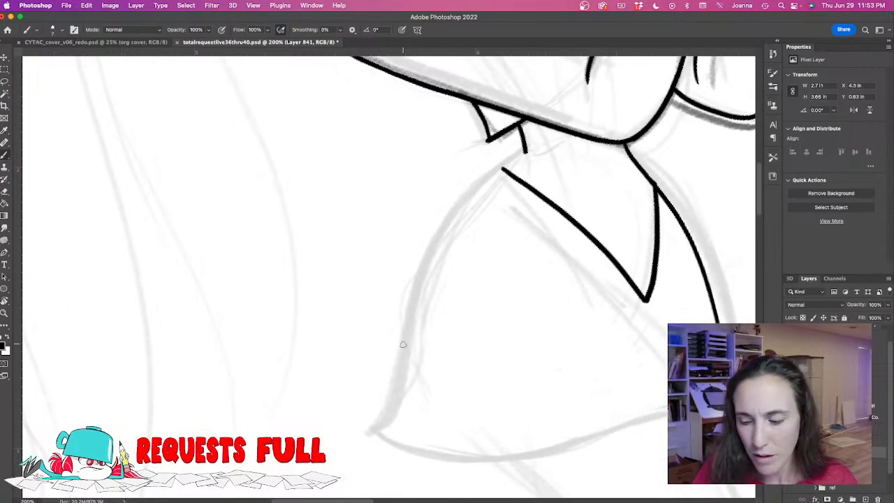
mouse_move(524, 151)
mouse_down()
mouse_move(460, 210)
mouse_move(431, 262)
mouse_move(382, 426)
mouse_up()
Ink the tapered pleat lines beside the bodice point and the skirt's curved hem from back corner to front corner.
key(r)
mouse_move(335, 407)
mouse_down()
mouse_move(321, 388)
mouse_move(312, 326)
mouse_up()
key(b)
drag(387, 368, 389, 206)
drag(545, 102, 609, 323)
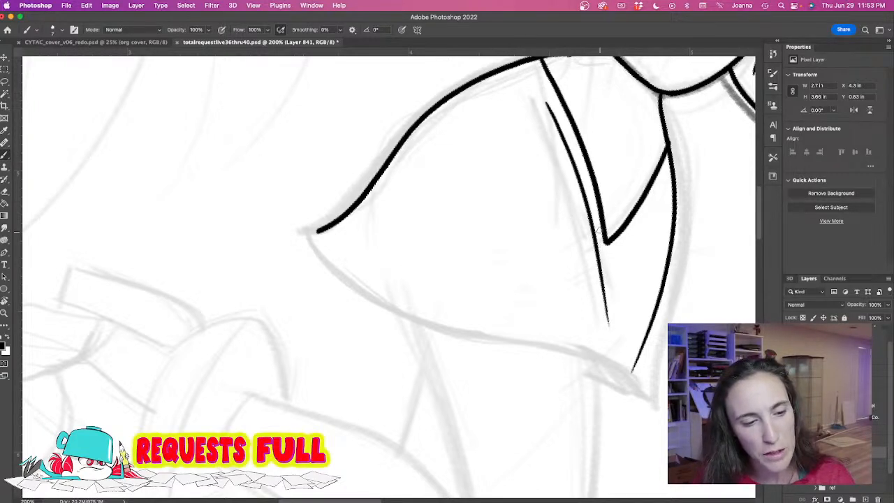
drag(598, 225, 613, 337)
mouse_move(314, 231)
mouse_down()
mouse_move(375, 299)
mouse_move(432, 326)
mouse_move(588, 362)
mouse_move(624, 385)
mouse_move(658, 307)
mouse_move(625, 388)
mouse_up()
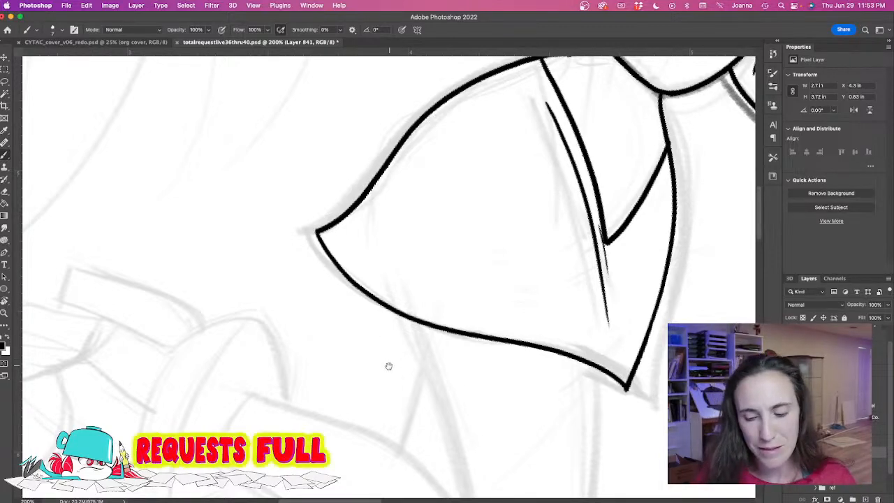
Ink the back of the bent leg's thigh from the skirt hem down to the knee fold.
scroll(377, 355, down, 1)
drag(364, 377, 379, 435)
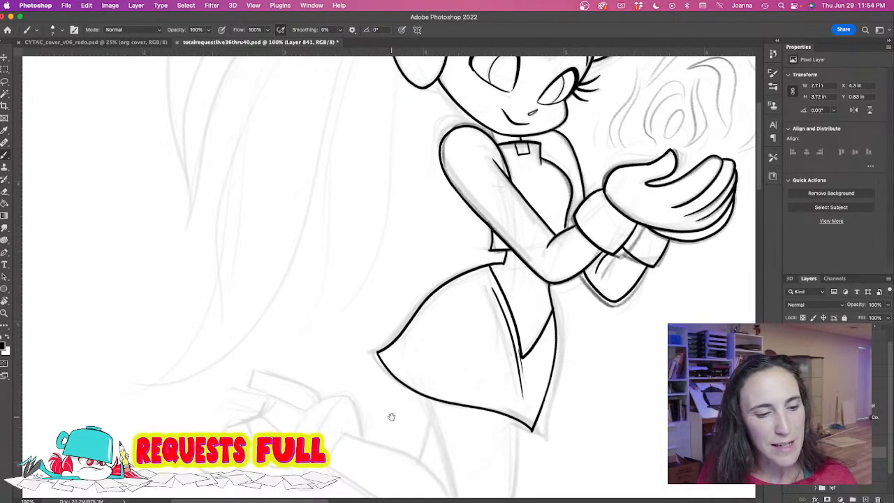
drag(389, 415, 461, 204)
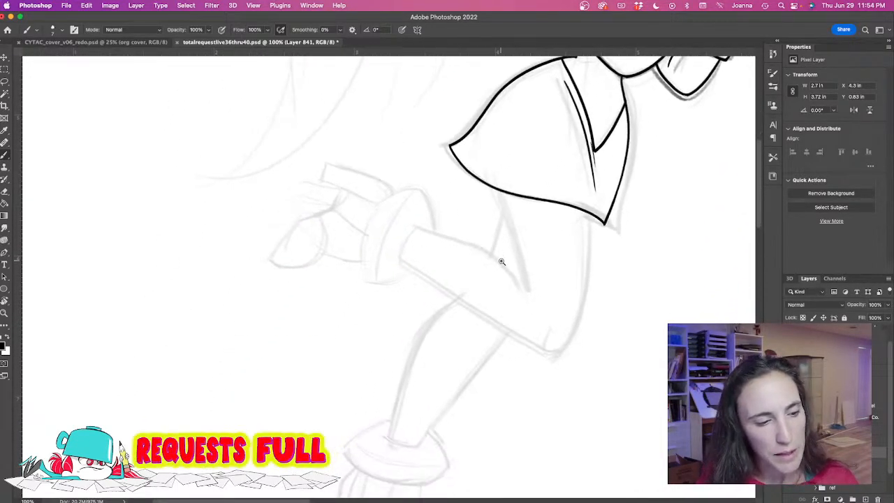
click(501, 261)
drag(508, 122, 557, 316)
drag(676, 165, 679, 294)
key(super+z)
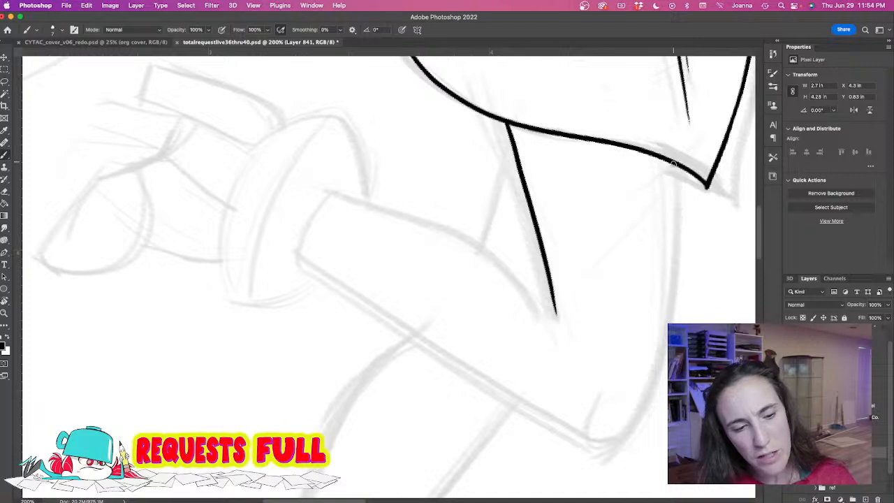
drag(674, 160, 674, 220)
key(super+z)
Ink the bent leg's thigh front with a short knee crease, the ankle opening, and the calf meeting the thigh behind the knee.
mouse_move(670, 130)
mouse_down()
mouse_move(672, 280)
mouse_move(657, 365)
mouse_move(641, 405)
mouse_move(590, 444)
mouse_up()
drag(608, 397, 567, 417)
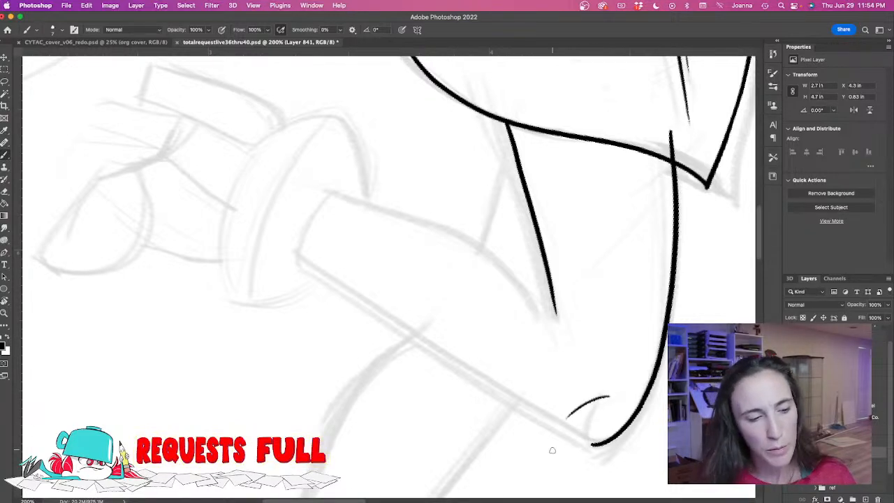
mouse_move(345, 179)
mouse_down()
mouse_move(303, 235)
mouse_move(294, 282)
mouse_up()
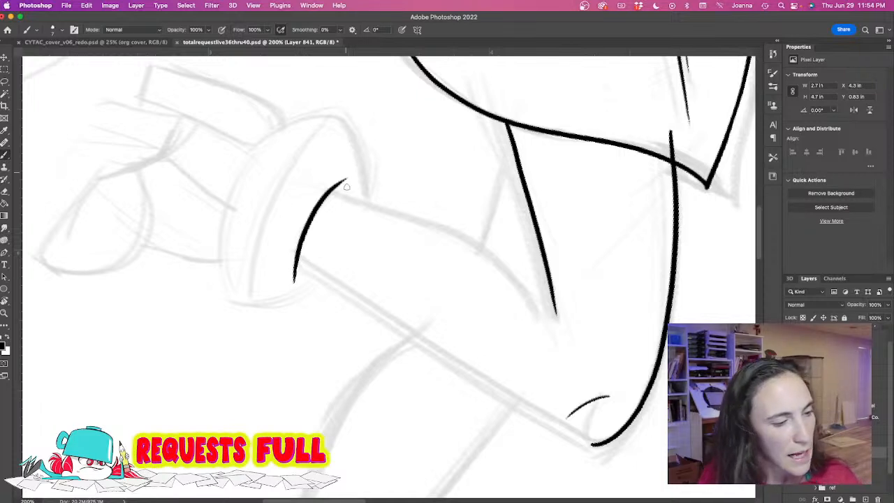
mouse_move(329, 192)
mouse_down()
mouse_move(457, 231)
mouse_move(507, 261)
mouse_move(558, 327)
mouse_up()
drag(546, 268, 558, 326)
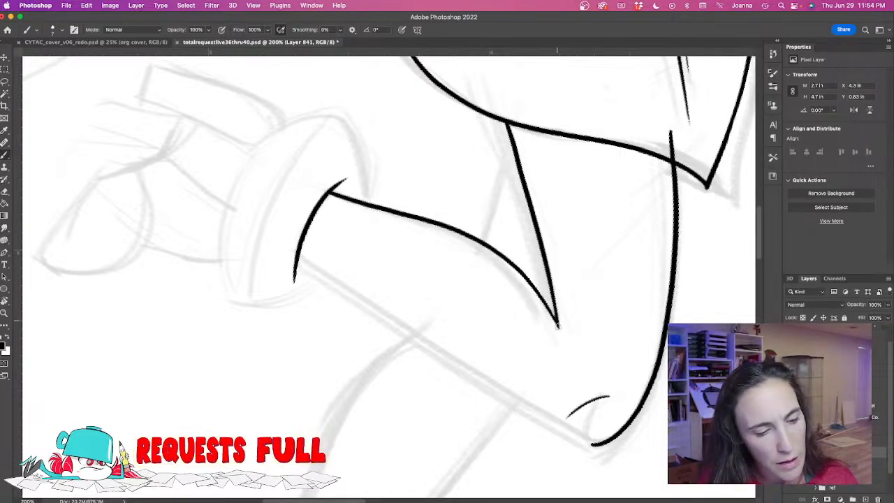
Ink the bent leg's shin as a nearly straight line from the knee to the ankle opening.
key(r)
drag(315, 306, 388, 381)
key(b)
key(space)
drag(394, 351, 437, 417)
drag(653, 95, 465, 392)
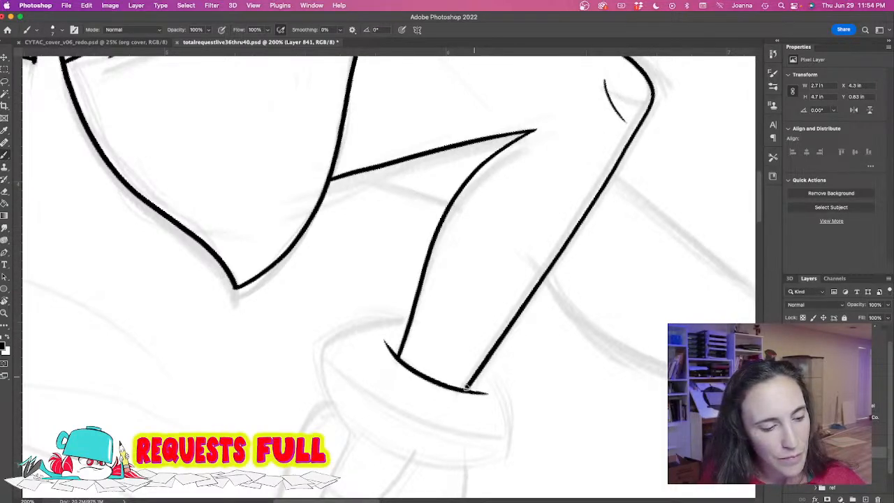
Ink the standing leg's curved calf, its shin edge and the ankle opening, starting below the bent leg.
mouse_move(296, 331)
mouse_down()
mouse_move(385, 249)
mouse_move(381, 331)
mouse_up()
alt+click(387, 340)
drag(372, 370, 438, 235)
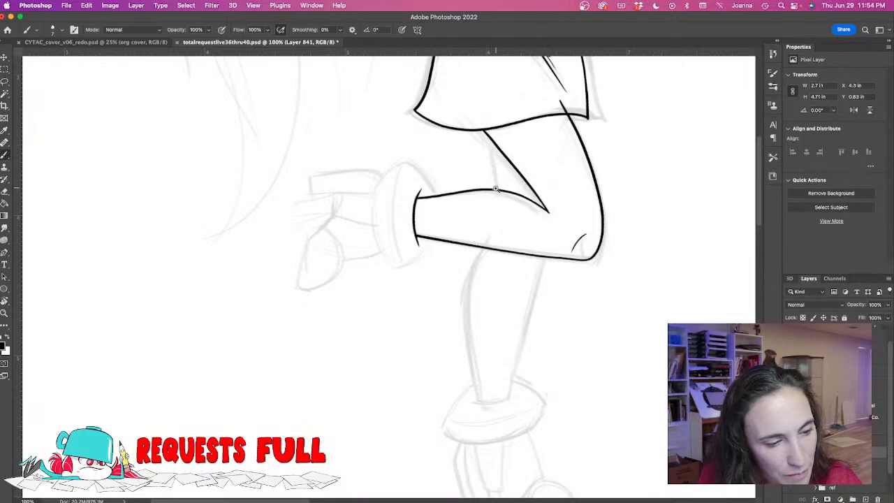
click(489, 181)
drag(489, 89, 503, 197)
mouse_move(456, 306)
mouse_down()
mouse_move(461, 240)
mouse_move(501, 75)
mouse_move(511, 110)
mouse_move(482, 183)
mouse_move(476, 238)
mouse_move(504, 415)
mouse_up()
key(super+z)
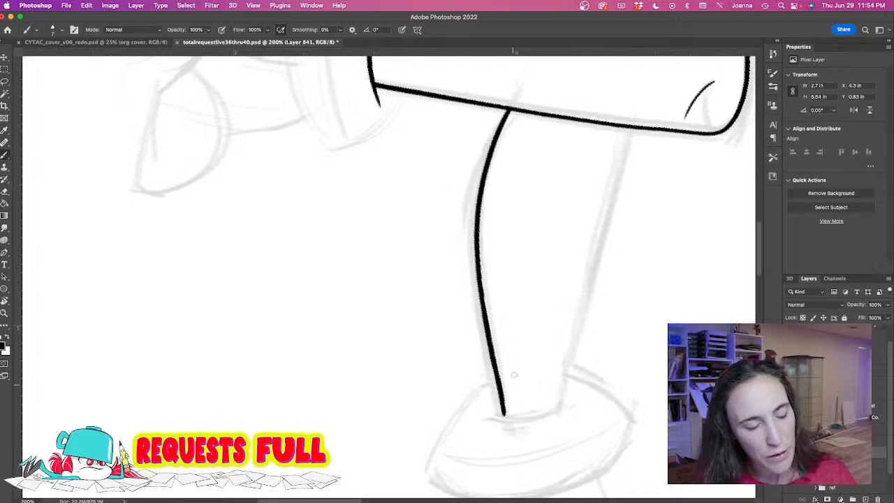
mouse_move(628, 127)
mouse_down()
mouse_move(562, 405)
mouse_move(486, 413)
mouse_up()
Ink the upper curves of the standing leg's puffy ankle cuff on both sides of the ankle.
drag(413, 377, 449, 236)
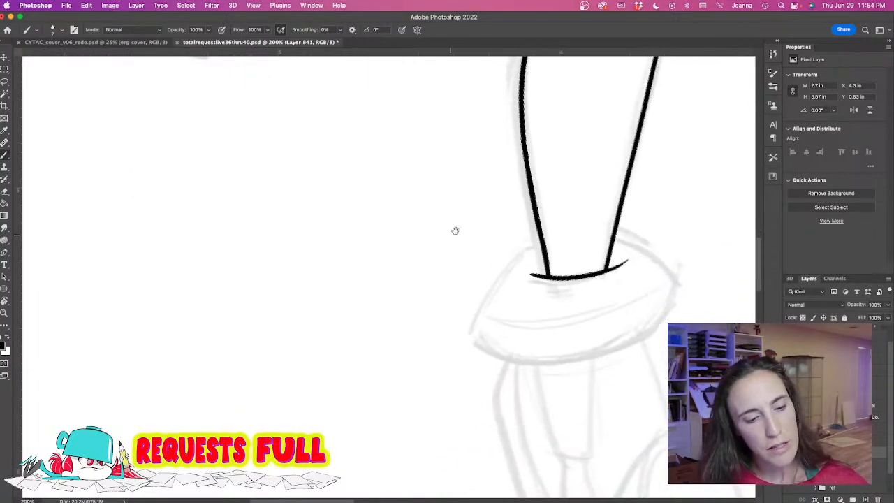
mouse_move(542, 243)
mouse_down()
mouse_move(494, 260)
mouse_move(478, 289)
mouse_up()
key(super+z)
mouse_move(542, 243)
mouse_down()
mouse_move(479, 296)
mouse_move(469, 319)
mouse_move(486, 341)
mouse_move(517, 358)
mouse_move(570, 361)
mouse_move(615, 350)
mouse_move(663, 318)
mouse_up()
key(super+z)
drag(609, 241, 682, 282)
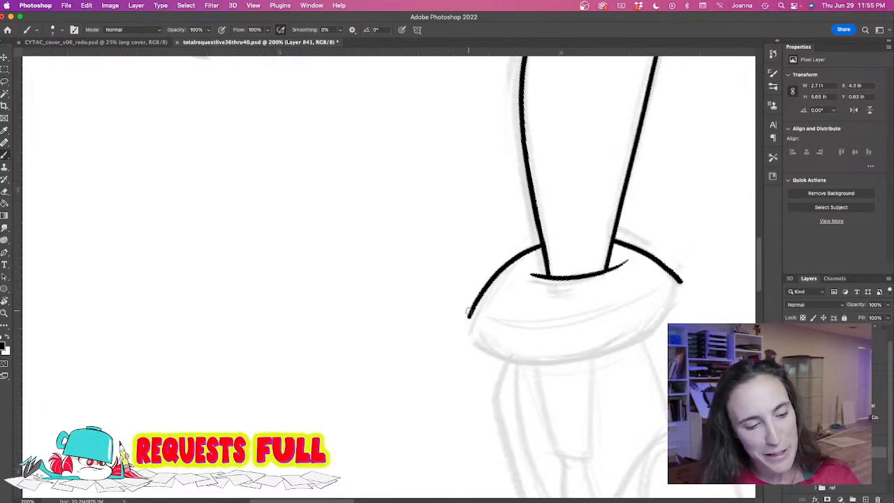
Erase and re-ink the ankle cuff's back upper curve, and close the cuff with a rounded underside.
key(l)
drag(463, 268, 461, 265)
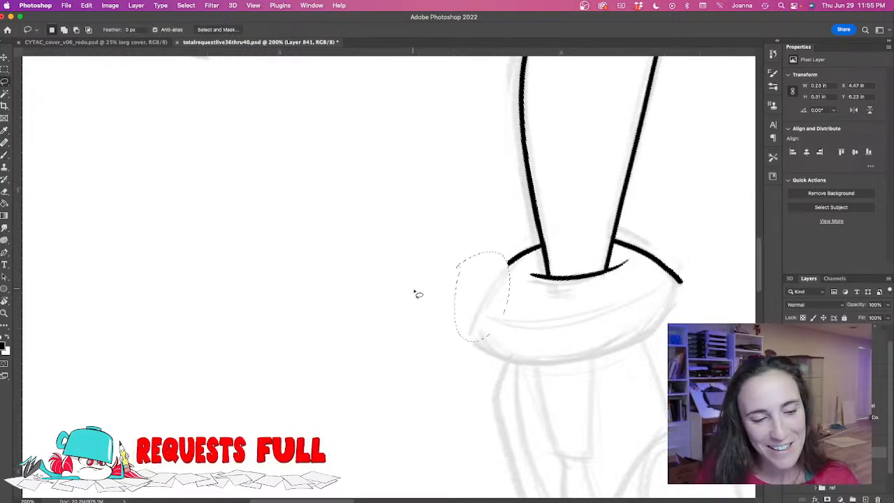
key(super+d)
key(b)
mouse_move(527, 252)
mouse_down()
mouse_move(476, 300)
mouse_move(479, 327)
mouse_move(508, 352)
mouse_move(556, 363)
mouse_move(638, 341)
mouse_up()
mouse_move(681, 280)
mouse_down()
mouse_move(658, 323)
mouse_move(621, 353)
mouse_up()
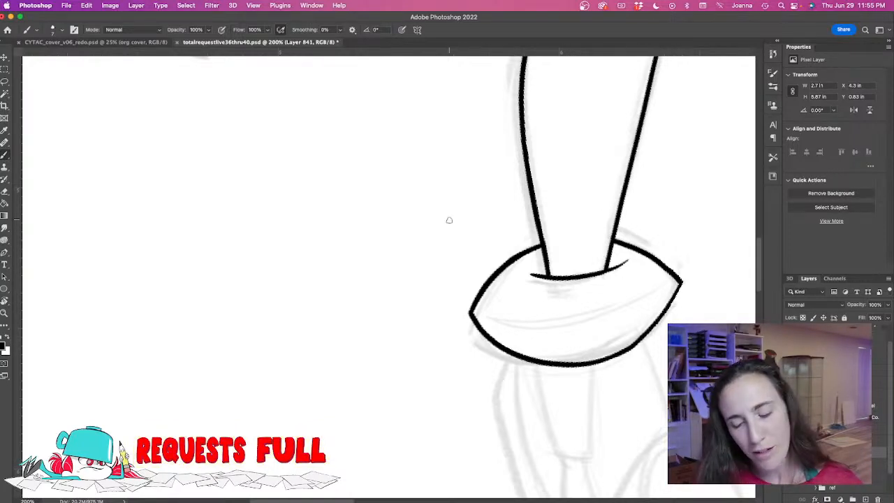
key(super+z)
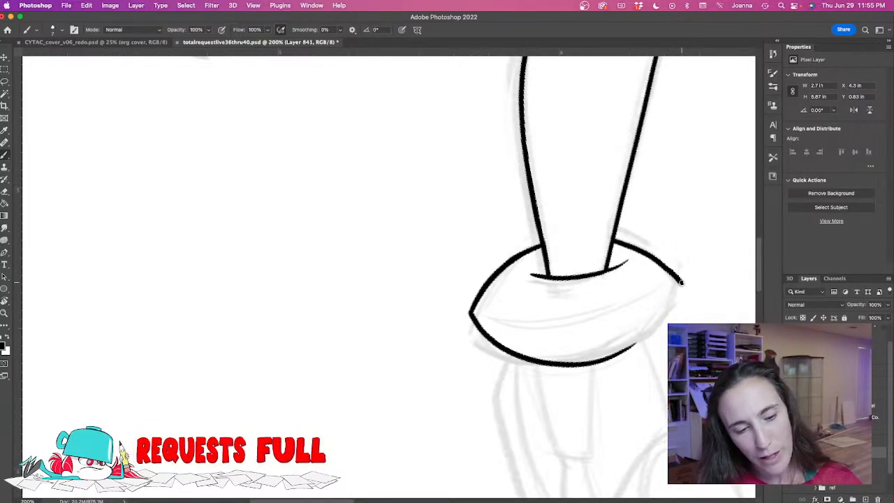
mouse_move(681, 281)
mouse_down()
mouse_move(652, 325)
mouse_move(605, 359)
mouse_up()
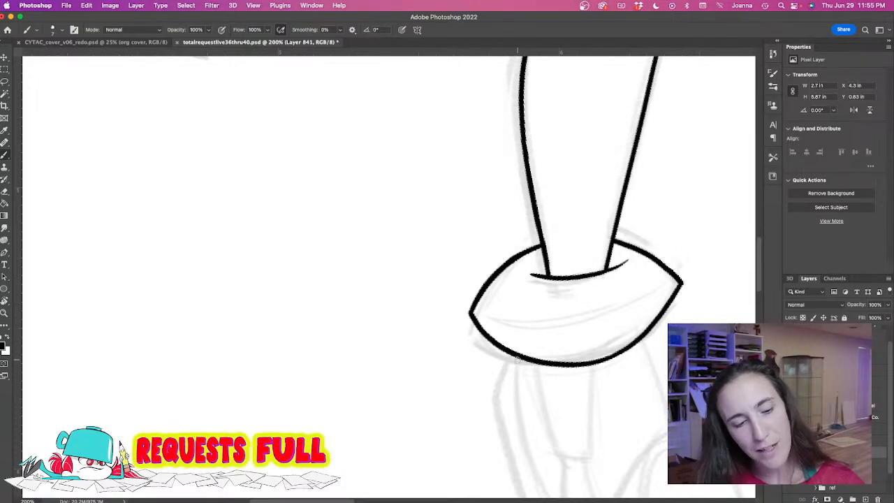
Erase and re-ink the ankle cuff's front corner slightly lower, and add a thin curved crease across the cuff's middle.
key(l)
mouse_move(619, 279)
mouse_down()
mouse_move(609, 334)
mouse_move(695, 315)
mouse_move(660, 262)
mouse_move(680, 287)
mouse_up()
key(Delete)
key(super+d)
key(b)
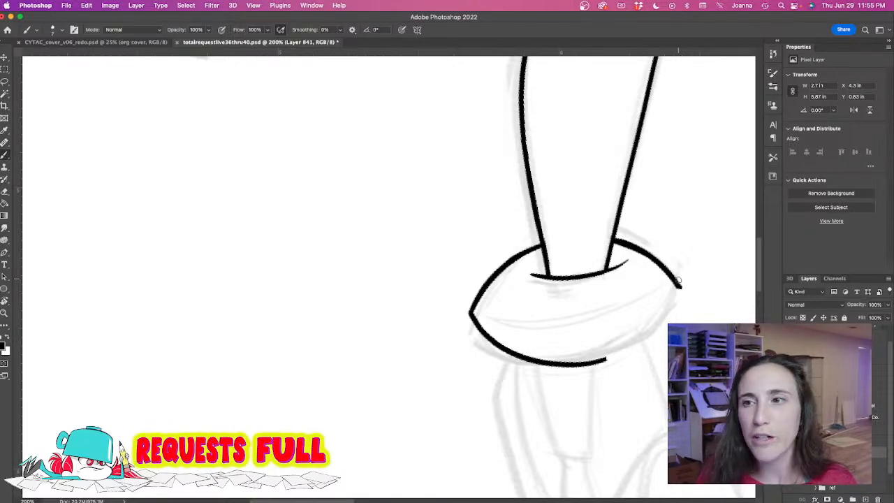
mouse_move(680, 287)
mouse_down()
mouse_move(632, 347)
mouse_move(578, 359)
mouse_up()
mouse_move(674, 289)
mouse_down()
mouse_move(605, 317)
mouse_move(482, 314)
mouse_up()
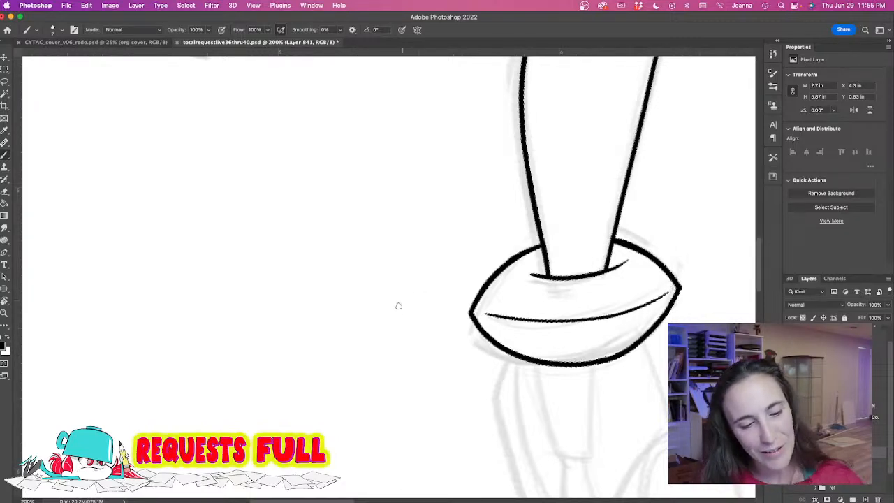
Ink the tapered panel hanging beneath the ankle cuff and the curved instep line of the shoe.
scroll(403, 300, down, 5)
scroll(402, 300, right, 2)
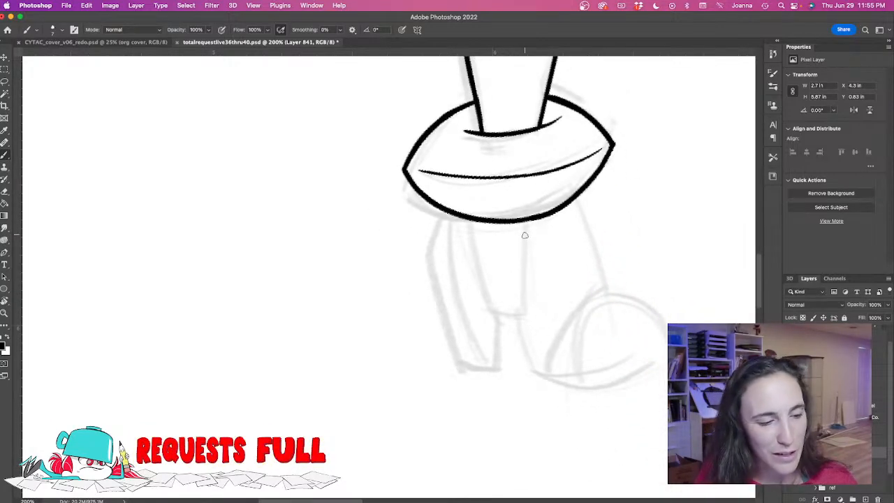
drag(527, 221, 526, 320)
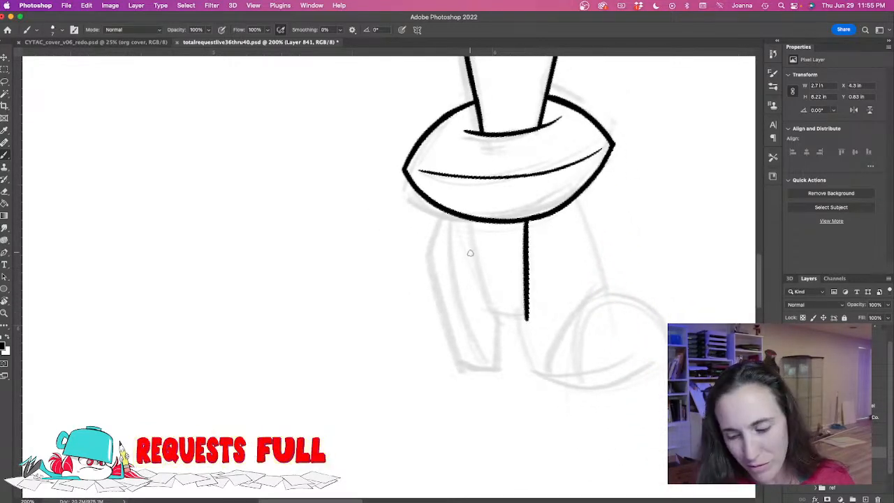
key(super+z)
drag(525, 220, 519, 314)
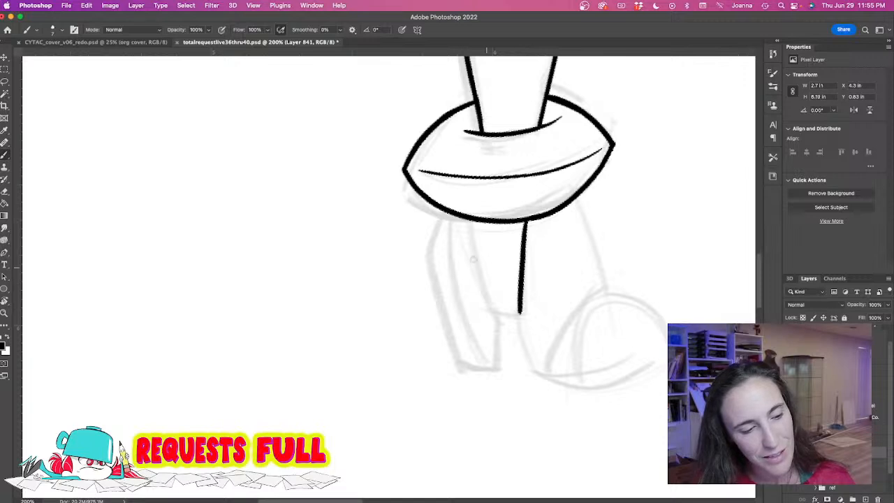
mouse_move(459, 218)
mouse_down()
mouse_move(485, 307)
mouse_move(521, 314)
mouse_up()
drag(577, 199, 607, 292)
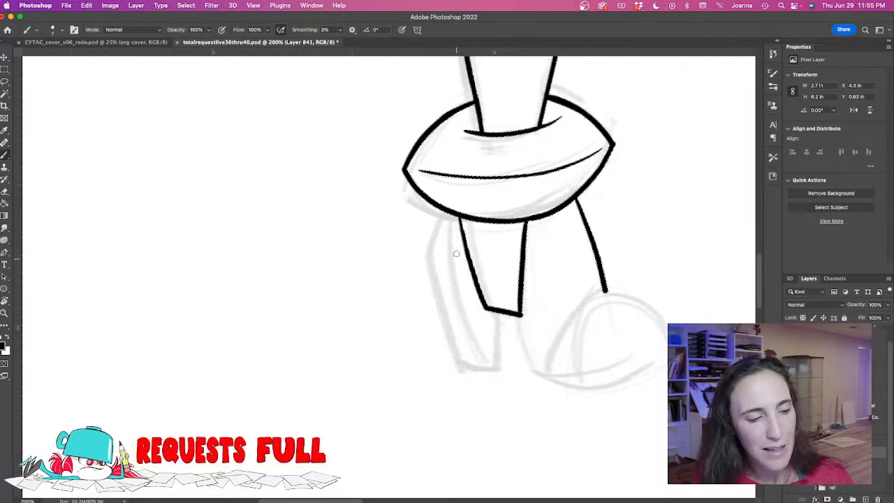
Ink the shoe's heel with its angled back edge, flat base and doubled inner edge, plus the arch line toward the sole.
mouse_move(442, 210)
mouse_down()
mouse_move(427, 257)
mouse_move(460, 359)
mouse_up()
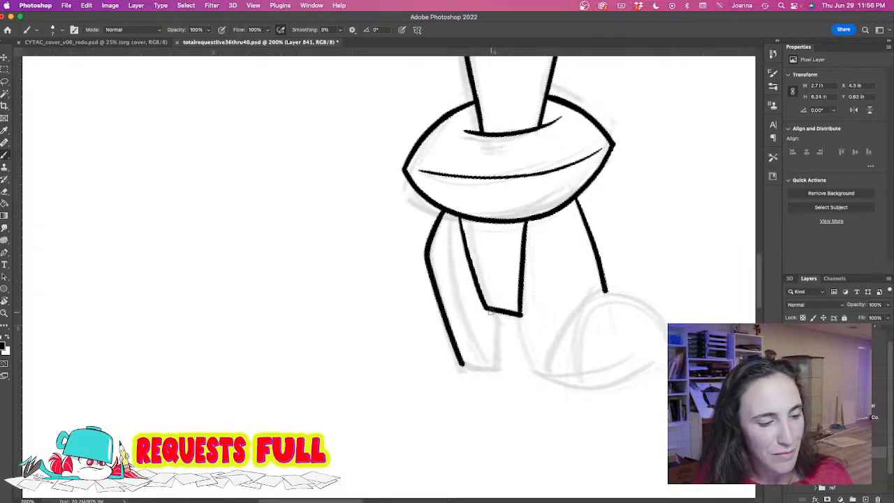
drag(490, 309, 491, 366)
mouse_move(496, 312)
mouse_down()
mouse_move(497, 361)
mouse_move(487, 368)
mouse_move(496, 368)
mouse_up()
drag(519, 312, 538, 370)
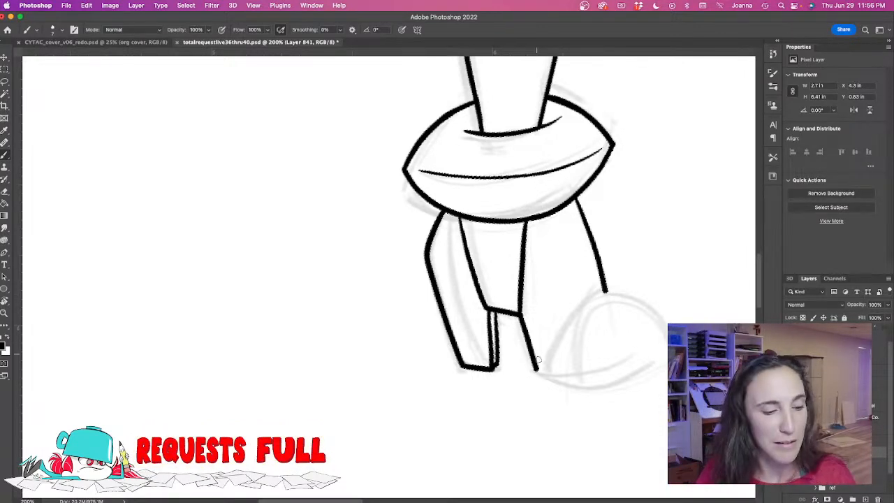
Ink the shoe's curved sole and rounded toe cap, and go over the heel's inner edge again.
mouse_move(535, 368)
mouse_down()
mouse_move(618, 390)
mouse_move(668, 385)
mouse_up()
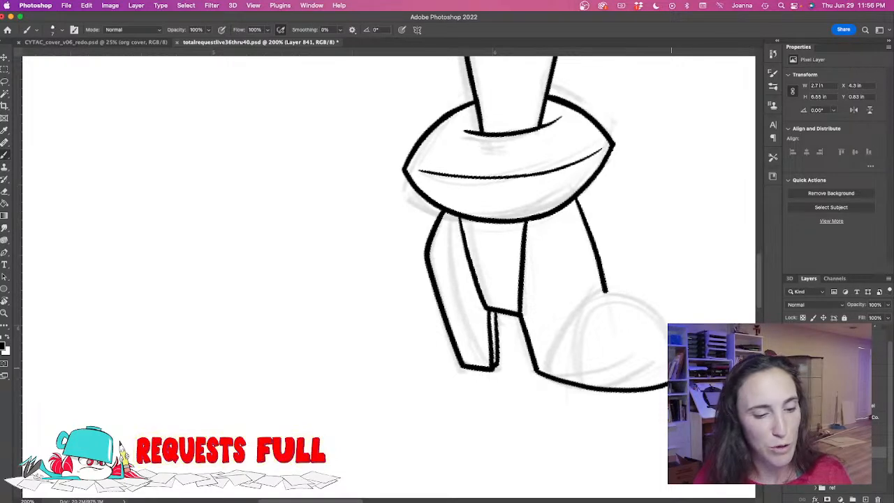
mouse_move(537, 371)
mouse_down()
mouse_move(593, 296)
mouse_move(635, 292)
mouse_move(669, 353)
mouse_up()
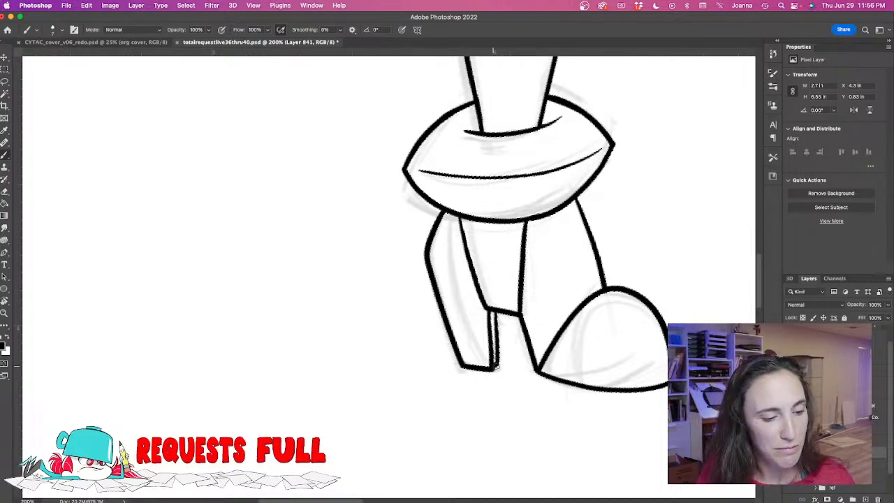
drag(494, 309, 498, 368)
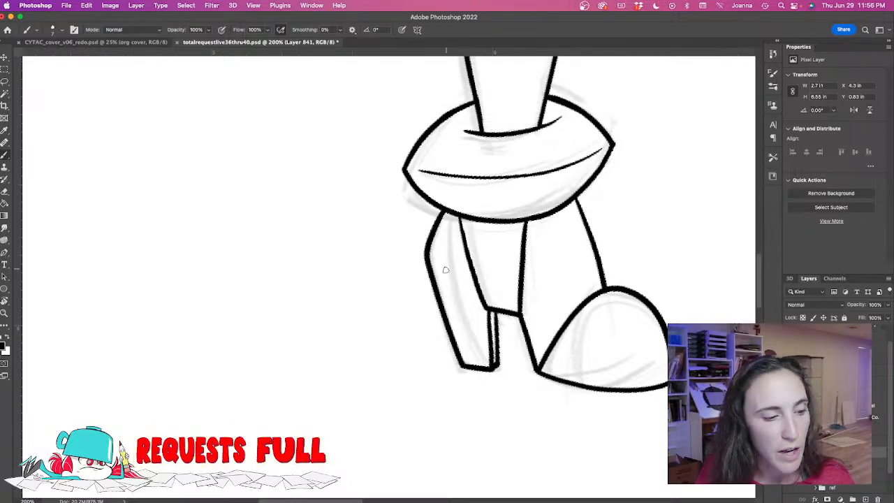
Rotate the canvas until the raised leg's foot stands upright, and get a close view of its ankle cuff.
drag(371, 243, 407, 424)
key(super+minus)
drag(382, 279, 442, 362)
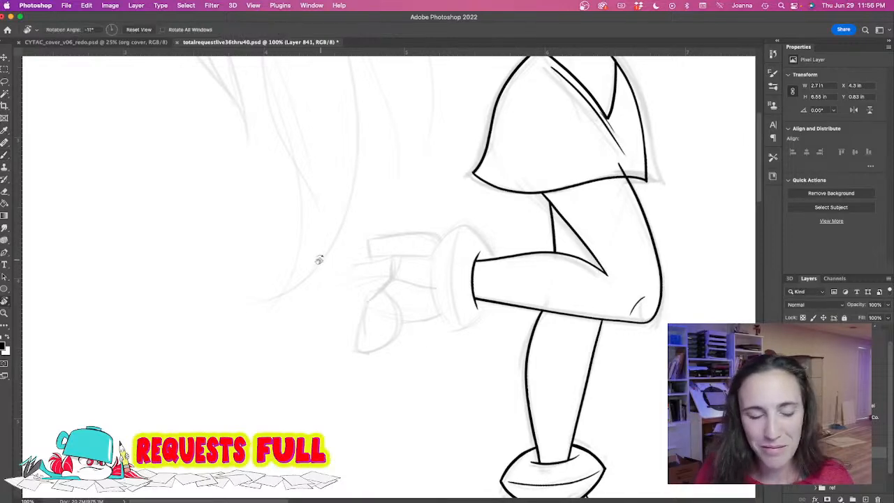
key(r)
drag(321, 260, 366, 352)
super+click(363, 257)
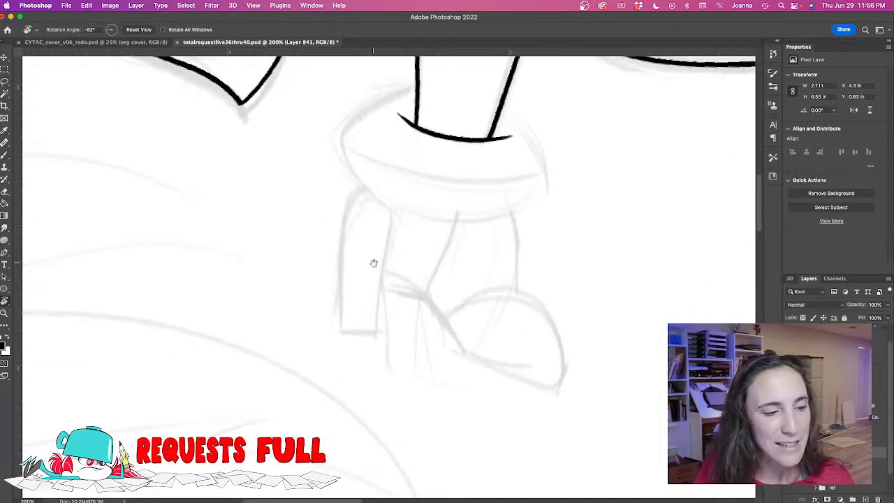
drag(372, 261, 443, 349)
key(b)
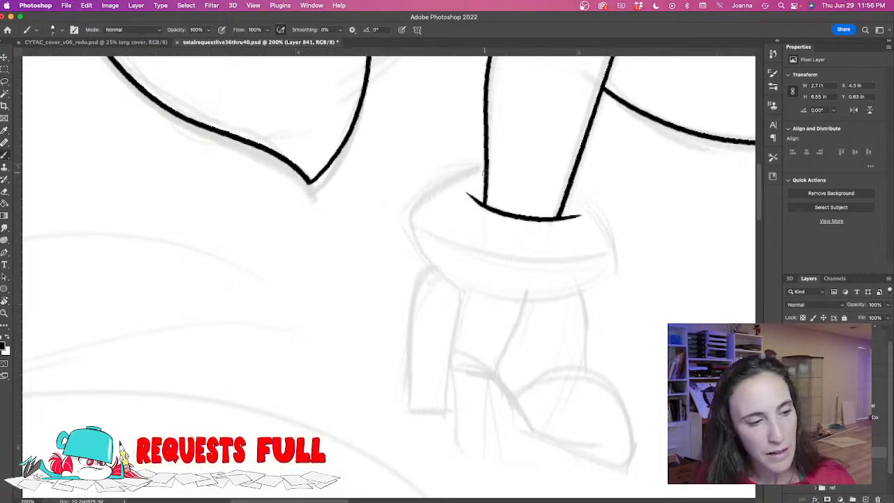
mouse_move(487, 173)
mouse_down()
mouse_move(408, 207)
mouse_move(487, 171)
mouse_up()
key(super+z)
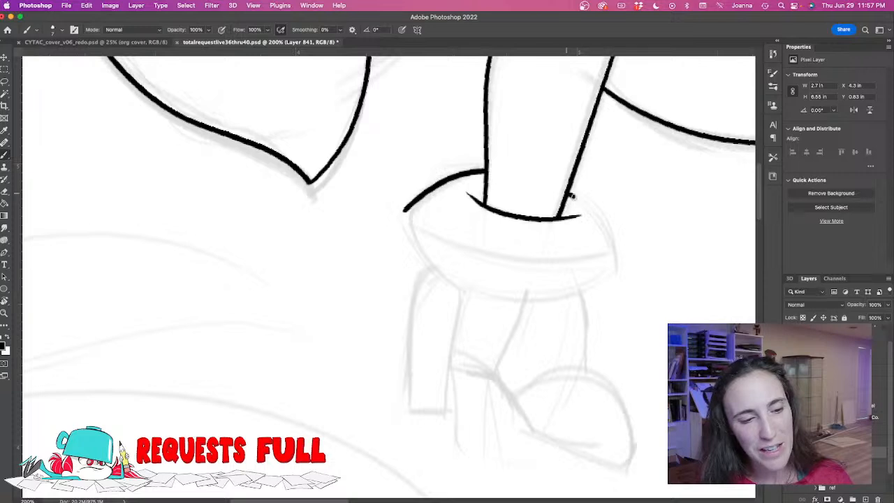
mouse_move(568, 195)
mouse_down()
mouse_move(599, 216)
mouse_move(622, 253)
mouse_up()
key(super+z)
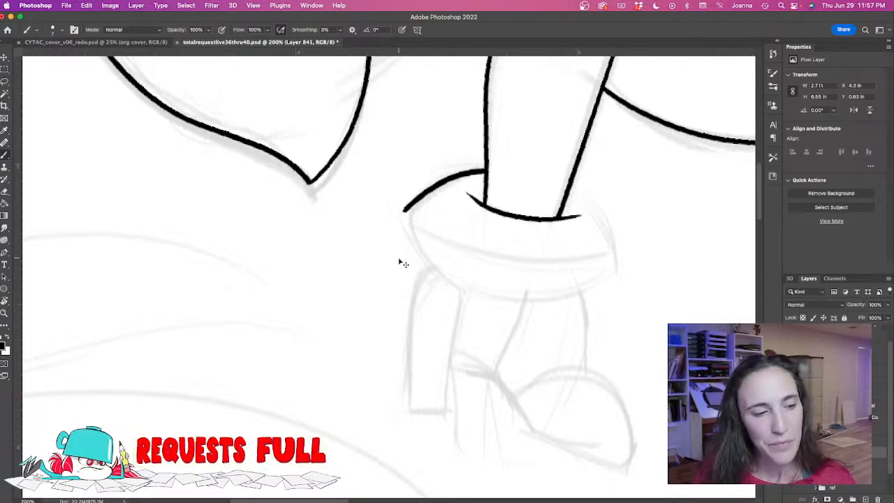
key(super+z)
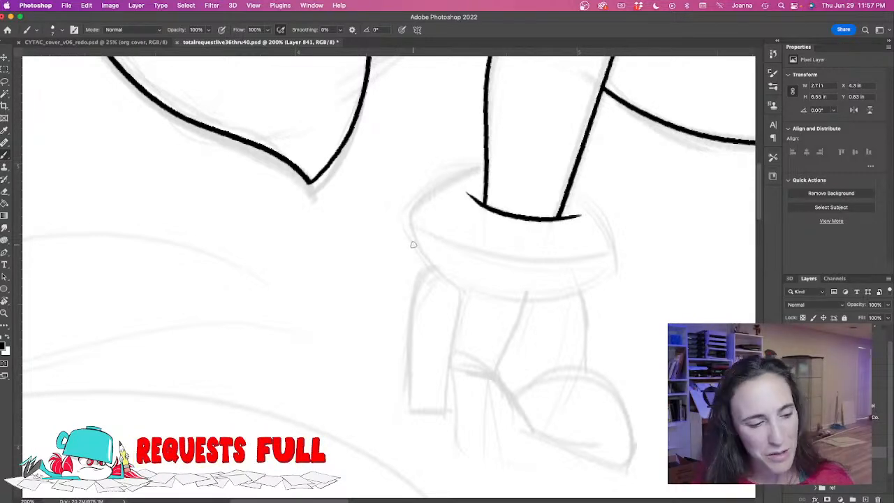
Ink the raised foot's ankle cuff with pointed ends and a thin middle crease, deleting the outline where it crosses the leg.
mouse_move(413, 205)
mouse_down()
mouse_move(451, 181)
mouse_move(511, 174)
mouse_move(575, 195)
mouse_move(623, 255)
mouse_up()
mouse_move(411, 212)
mouse_down()
mouse_move(448, 262)
mouse_move(492, 284)
mouse_move(558, 288)
mouse_move(624, 256)
mouse_up()
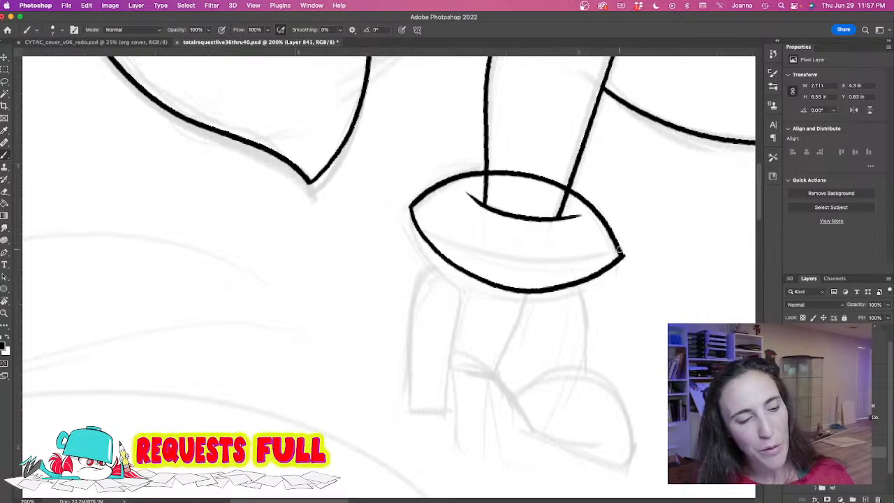
key(l)
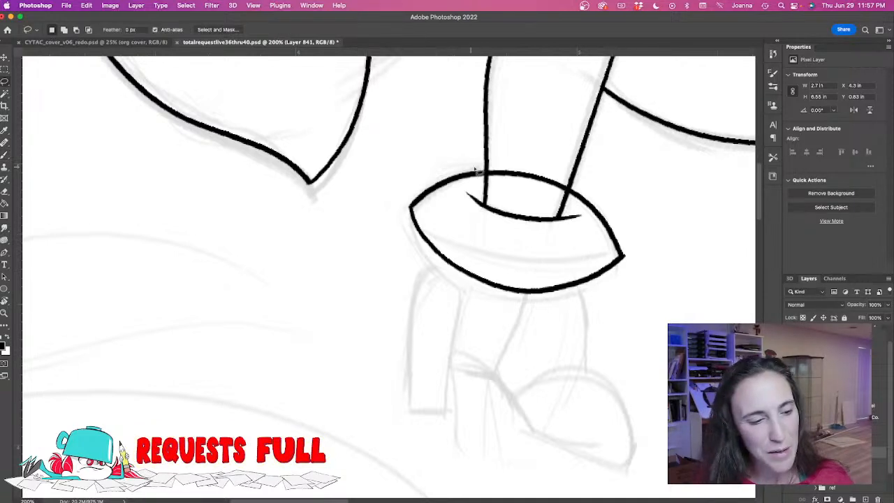
mouse_move(491, 167)
mouse_down()
mouse_move(511, 198)
mouse_move(564, 204)
mouse_move(569, 189)
mouse_move(524, 137)
mouse_up()
key(Delete)
key(ctrl+d)
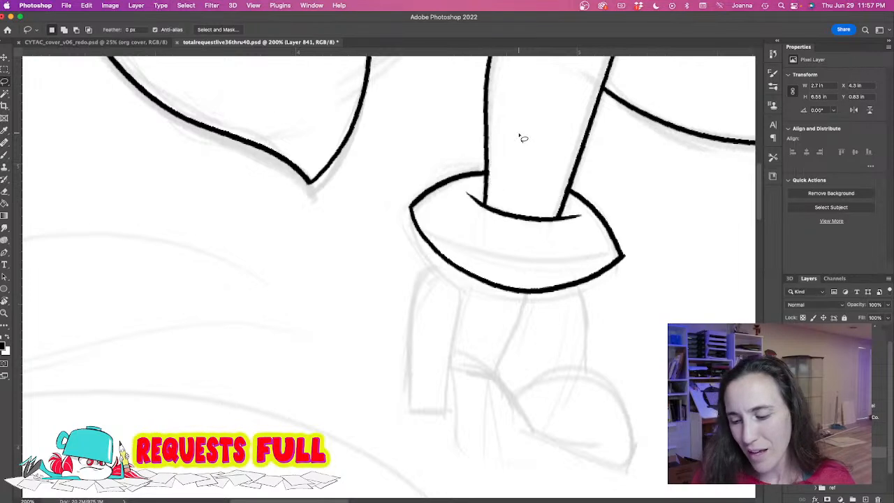
key(b)
mouse_move(418, 212)
mouse_down()
mouse_move(481, 247)
mouse_move(531, 257)
mouse_move(614, 256)
mouse_up()
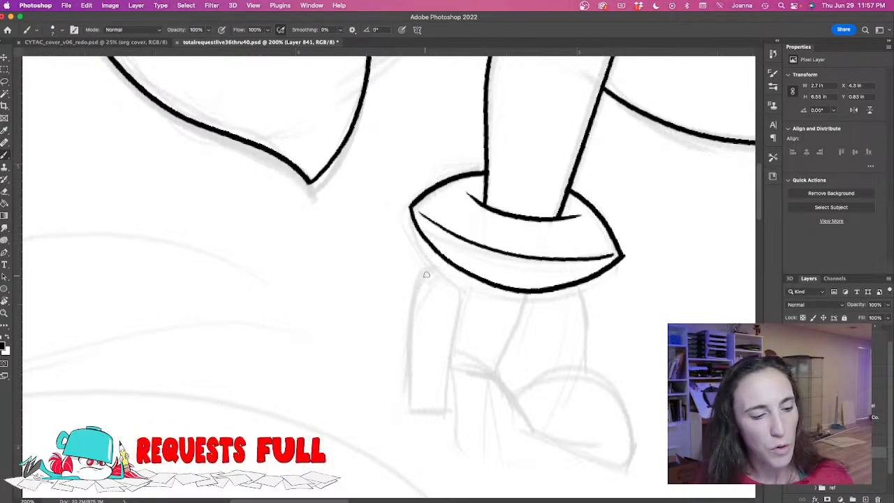
Ink the raised shoe's curved back edge, instep line, arch, flat sole and rounded toe cap.
scroll(424, 274, down, 3)
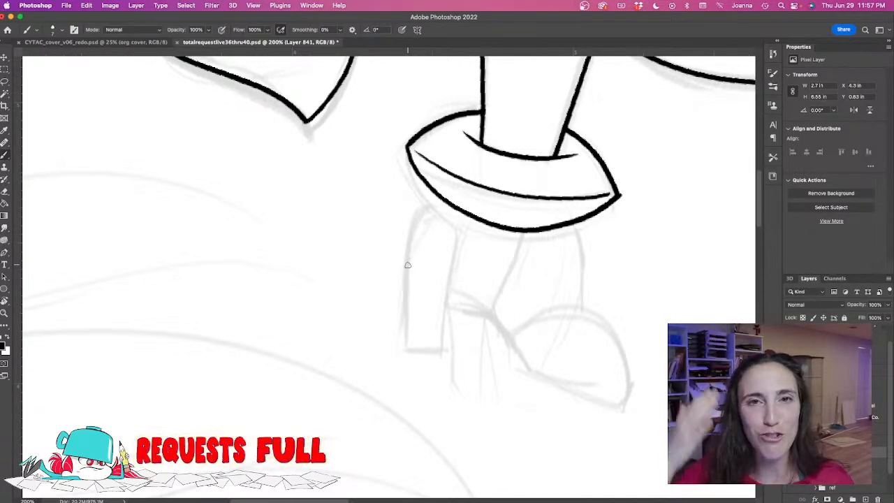
mouse_move(432, 190)
mouse_down()
mouse_move(406, 258)
mouse_move(410, 350)
mouse_up()
drag(576, 224, 586, 311)
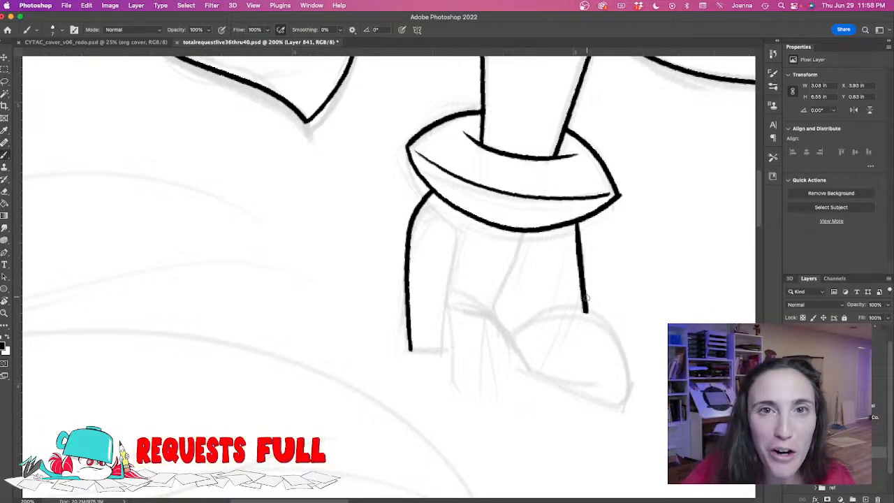
mouse_move(496, 305)
mouse_down()
mouse_move(513, 370)
mouse_move(623, 406)
mouse_up()
mouse_move(514, 371)
mouse_down()
mouse_move(556, 317)
mouse_move(591, 308)
mouse_move(634, 353)
mouse_move(629, 408)
mouse_up()
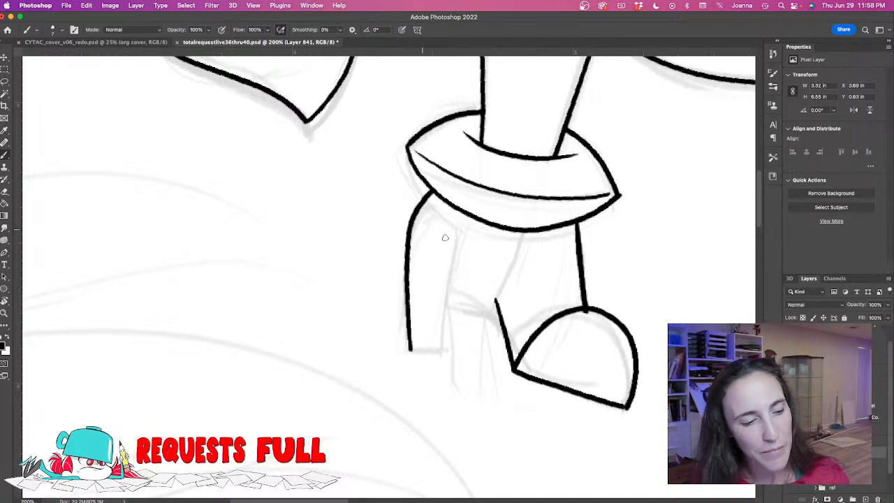
Ink the tapered panel beneath the raised foot's cuff, and close the heel with a flat base and doubled inner edge.
drag(521, 231, 494, 303)
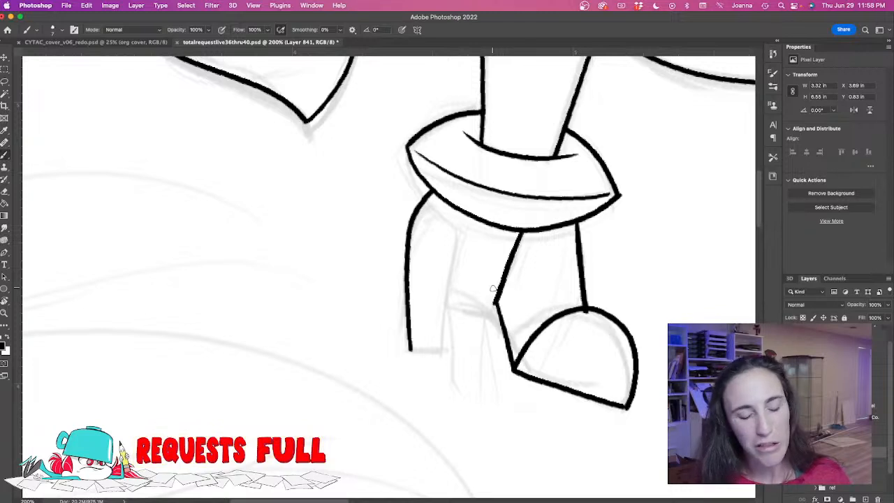
mouse_move(454, 208)
mouse_down()
mouse_move(451, 298)
mouse_move(498, 305)
mouse_up()
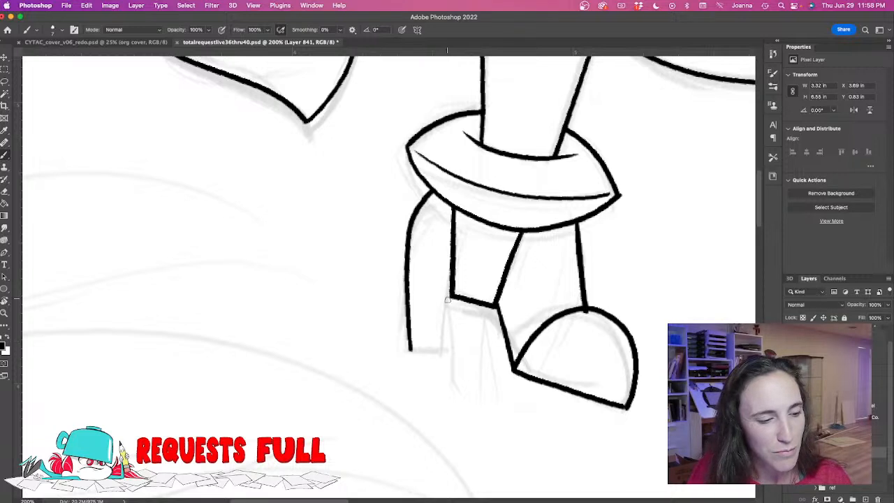
drag(451, 297, 437, 354)
drag(453, 298, 436, 354)
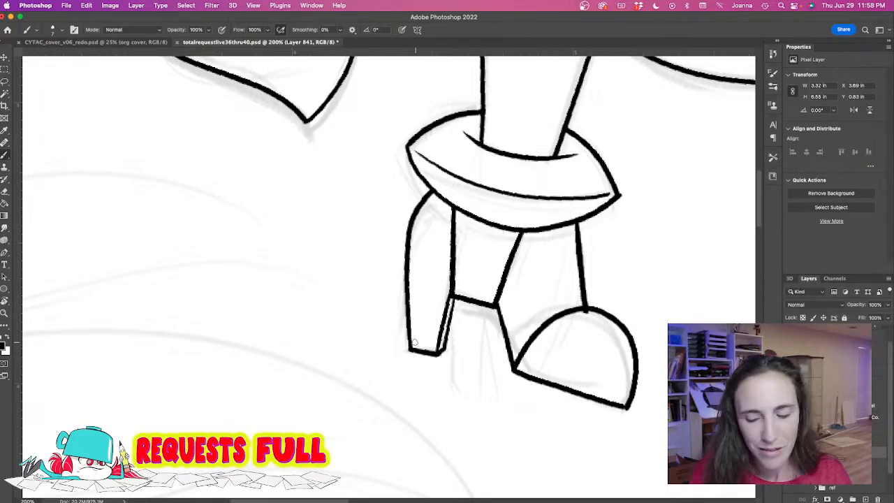
Lasso and delete the end of the front thigh line that overlaps the skirt above its hem.
alt+click(403, 340)
alt+click(403, 340)
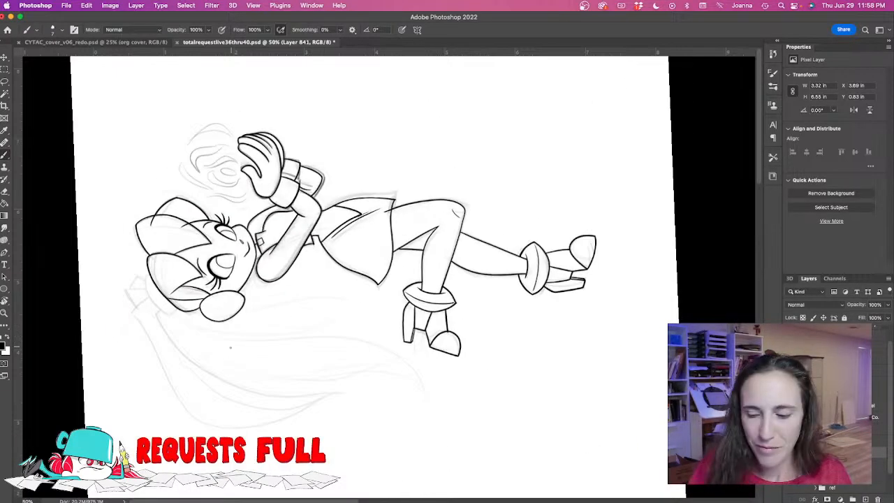
key(r)
drag(225, 354, 361, 181)
click(389, 270)
click(388, 270)
key(l)
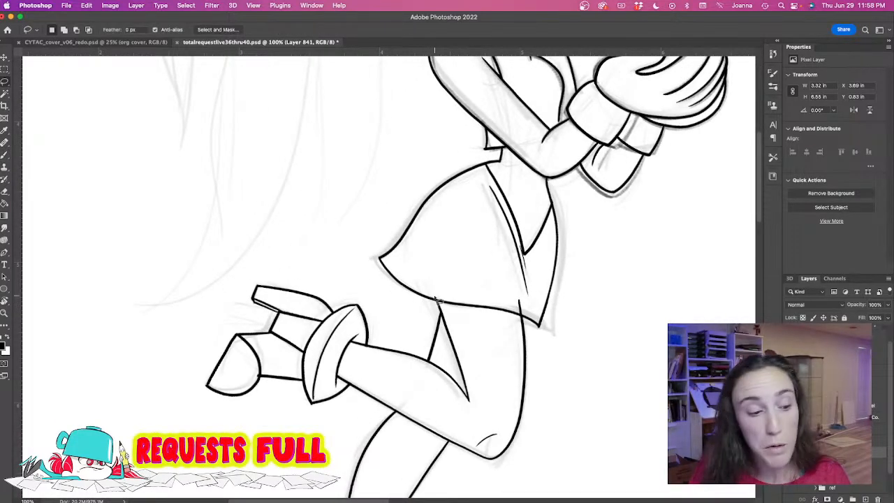
scroll(447, 292, up, 1)
mouse_move(581, 299)
mouse_down()
mouse_move(590, 336)
mouse_move(571, 285)
mouse_up()
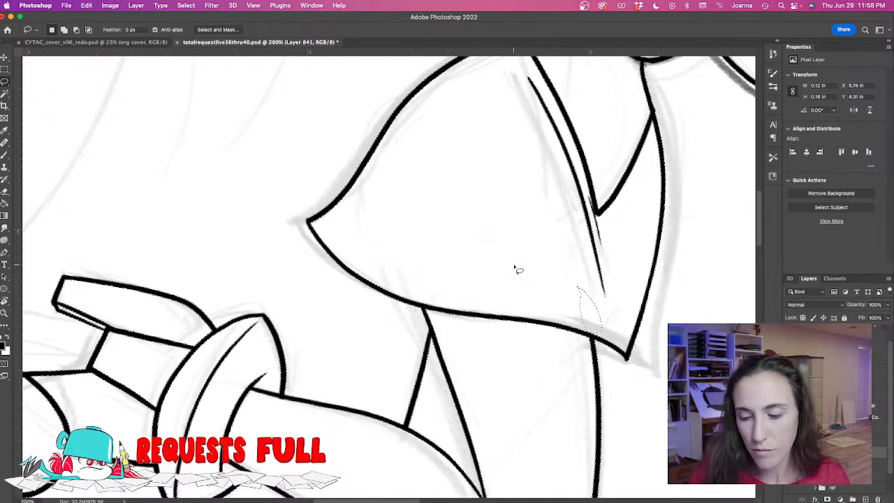
key(ctrl+d)
Trim the stray line end sticking out below the skirt's front corner.
scroll(482, 326, down, 3)
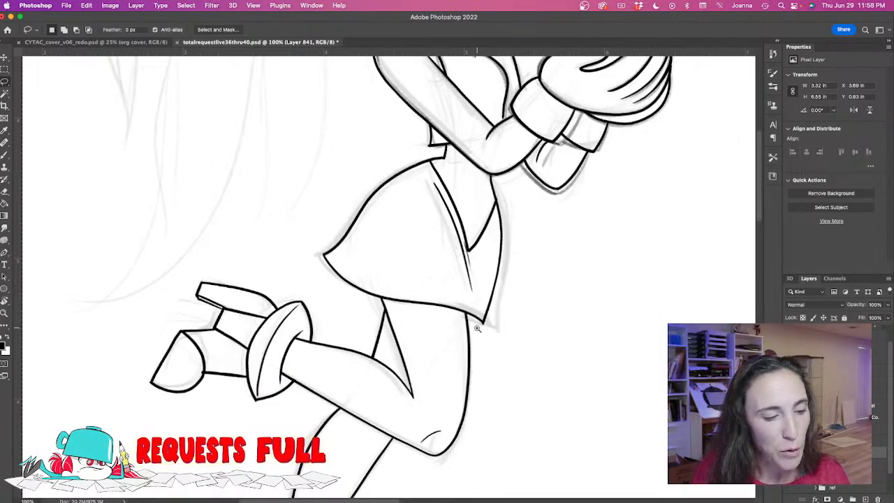
scroll(488, 320, up, 4)
mouse_move(489, 314)
mouse_down()
mouse_move(511, 333)
mouse_move(469, 336)
mouse_up()
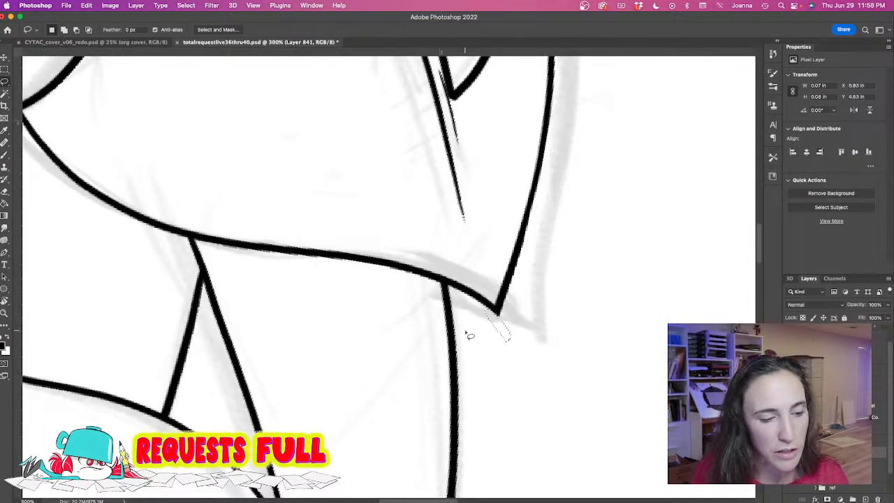
key(ctrl+d)
Ink the curved band at the ponytail's base on top of the head, with short side edges meeting the hair outline.
scroll(430, 319, down, 5)
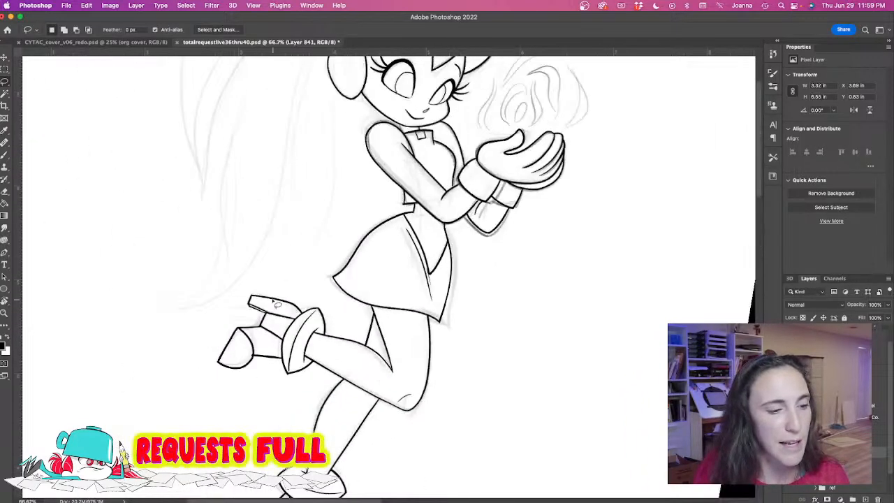
drag(529, 416, 558, 427)
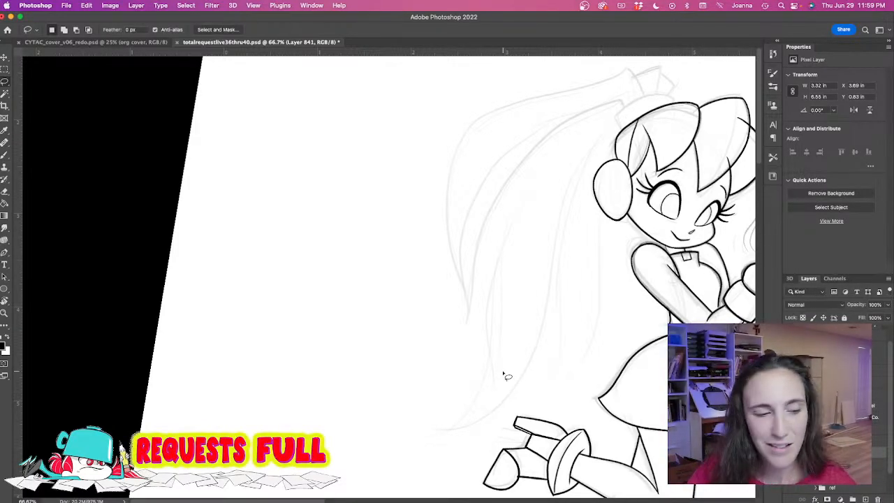
key(b)
drag(408, 268, 407, 269)
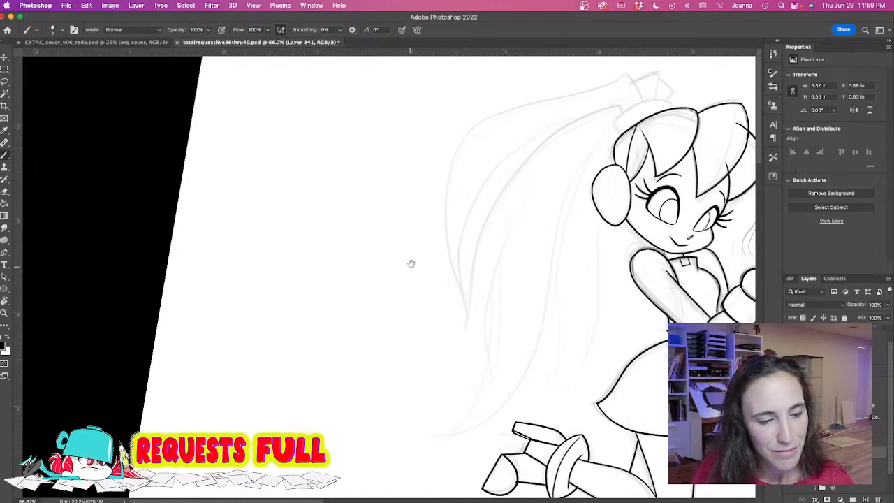
key(super+equal)
drag(622, 124, 464, 268)
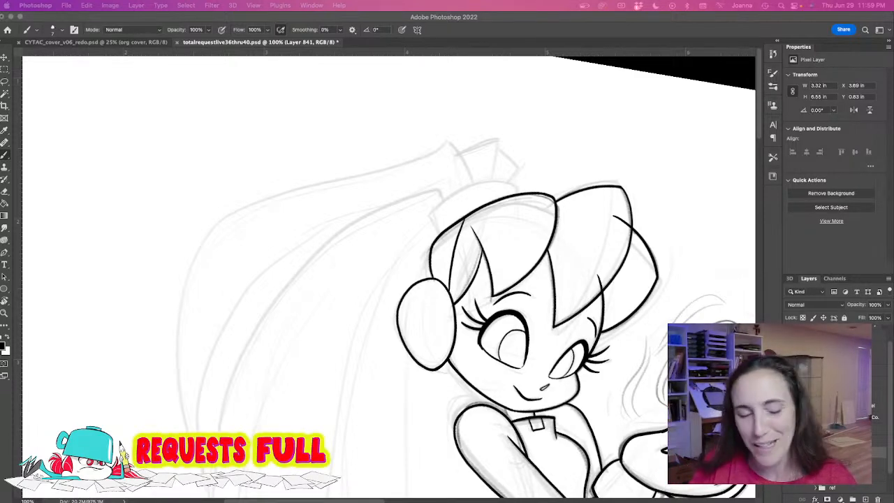
click(487, 301)
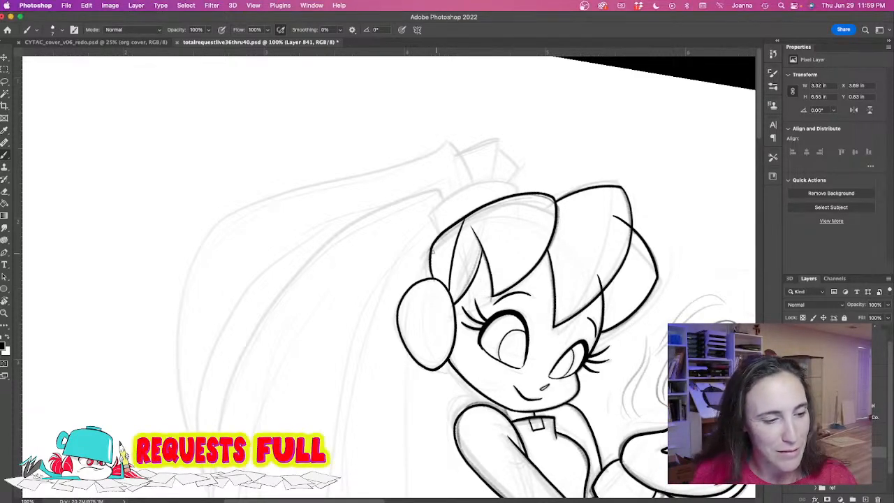
click(440, 249)
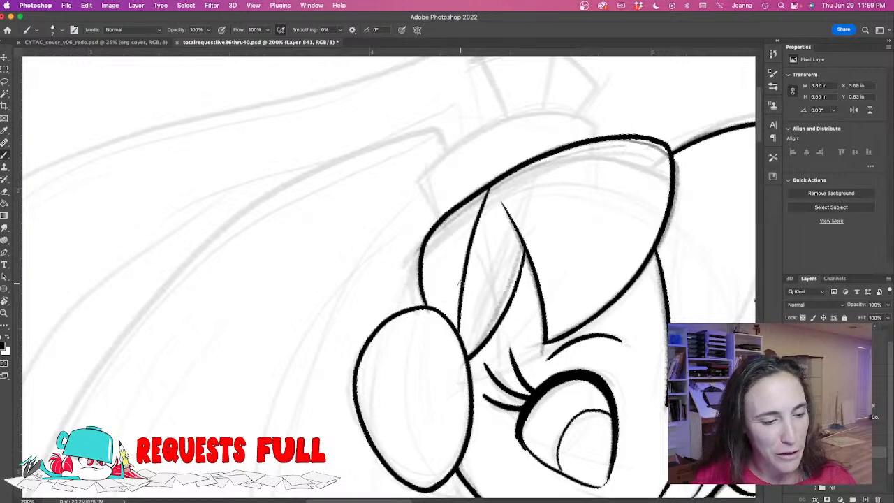
drag(395, 260, 394, 292)
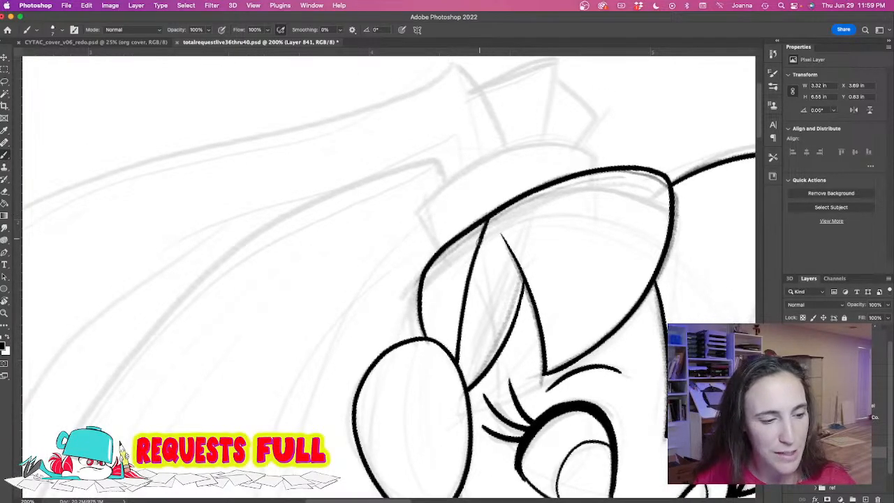
drag(394, 231, 391, 292)
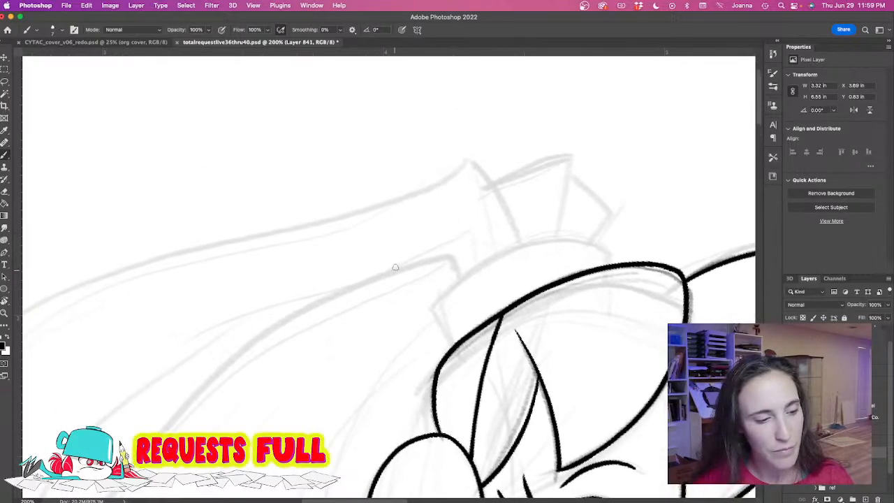
drag(435, 312, 453, 346)
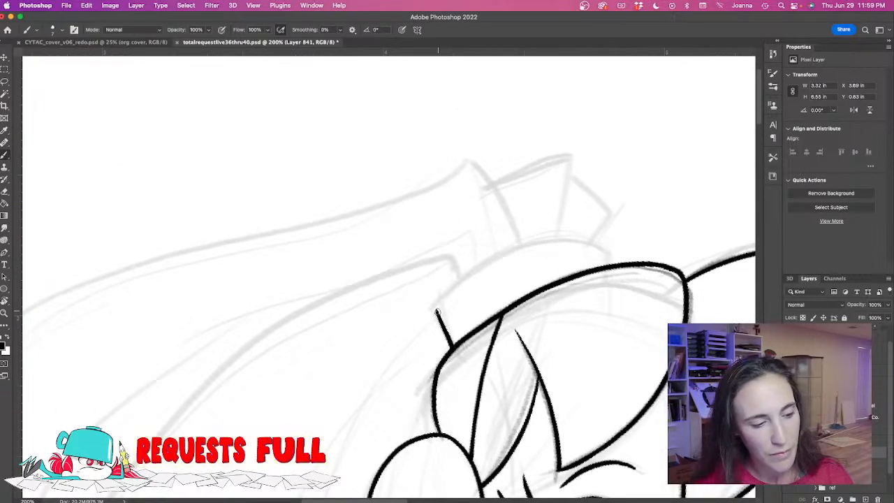
mouse_move(437, 311)
mouse_down()
mouse_move(455, 285)
mouse_move(506, 249)
mouse_move(575, 239)
mouse_move(609, 249)
mouse_up()
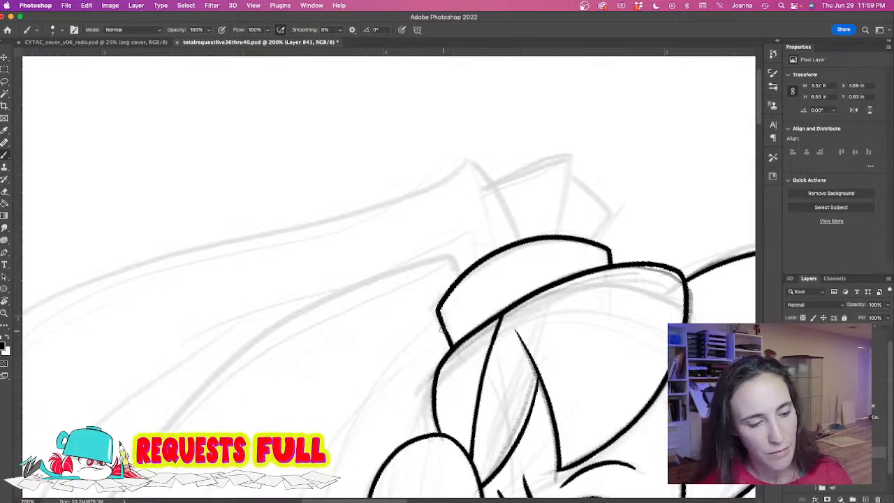
scroll(443, 289, left, 5)
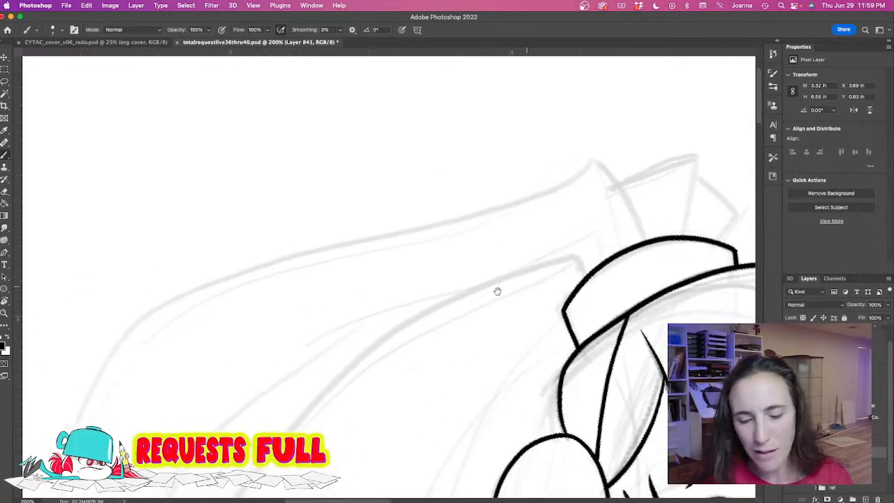
Ink the short pleated tuft above the ponytail band with fanned lines rising from the band and arched edges between them.
mouse_move(651, 241)
mouse_down()
mouse_move(636, 202)
mouse_move(581, 150)
mouse_up()
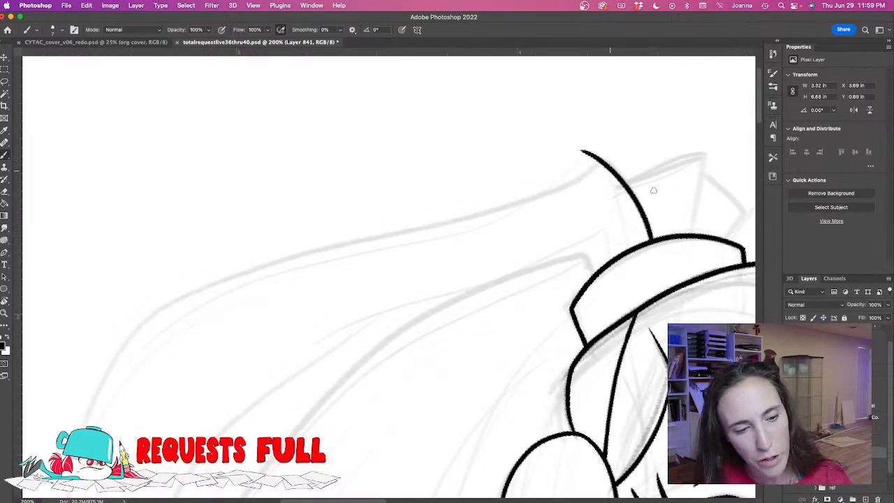
drag(689, 234, 692, 127)
scroll(549, 260, right, 5)
scroll(549, 259, up, 3)
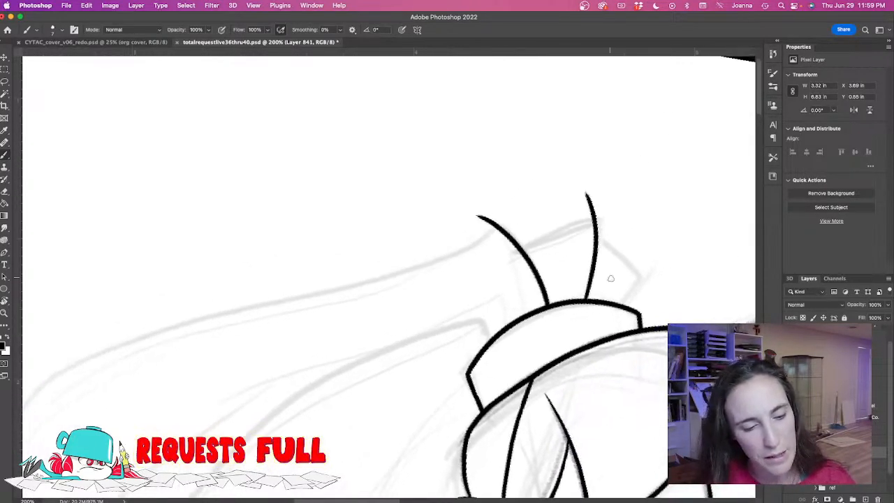
drag(618, 306, 649, 262)
drag(595, 236, 639, 267)
drag(592, 222, 516, 243)
Ink the ponytail's upper lock with a short edge at the band and long inner and outer curves converging at the tip.
drag(336, 308, 447, 249)
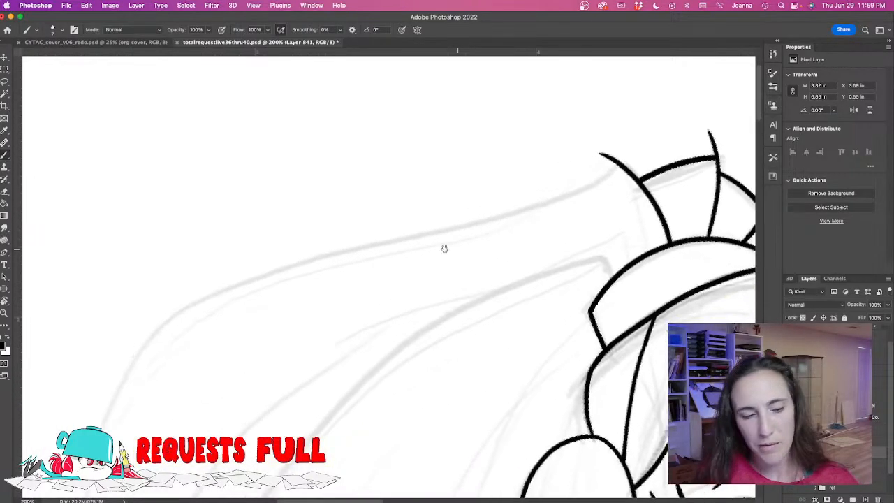
key(super+minus)
mouse_move(300, 292)
mouse_down()
mouse_move(353, 243)
mouse_move(396, 235)
mouse_up()
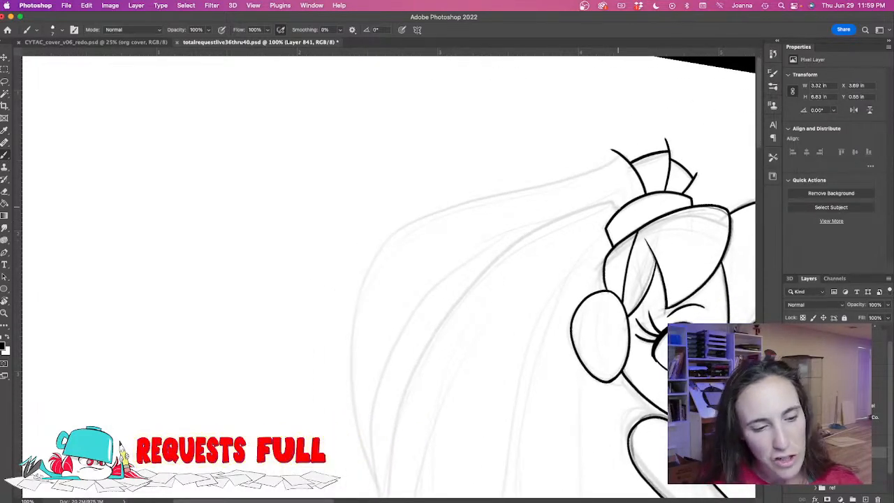
drag(614, 212, 611, 201)
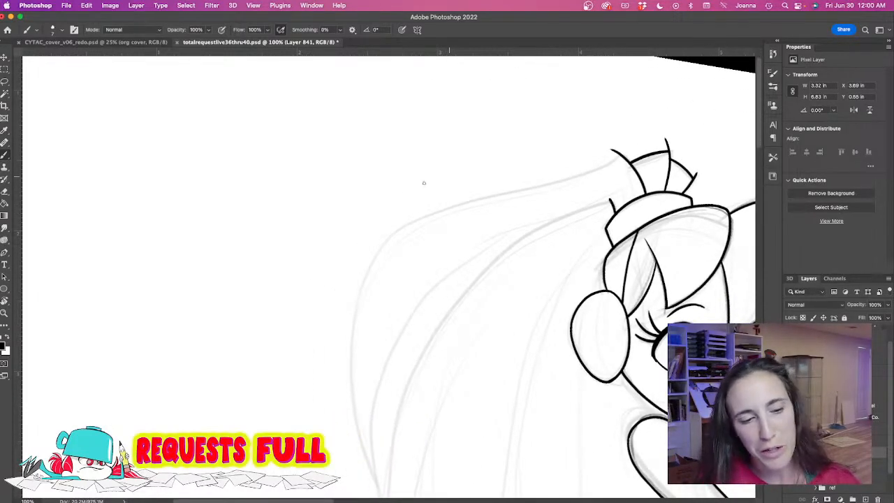
key(r)
drag(306, 264, 296, 314)
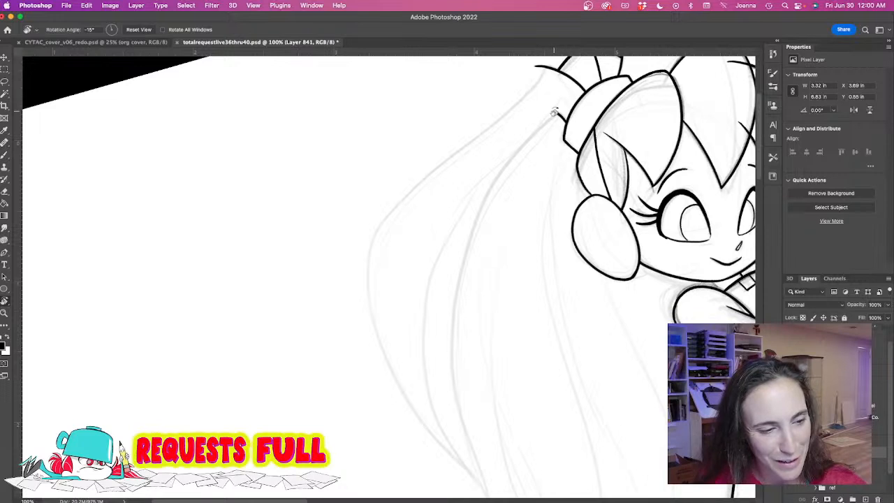
key(b)
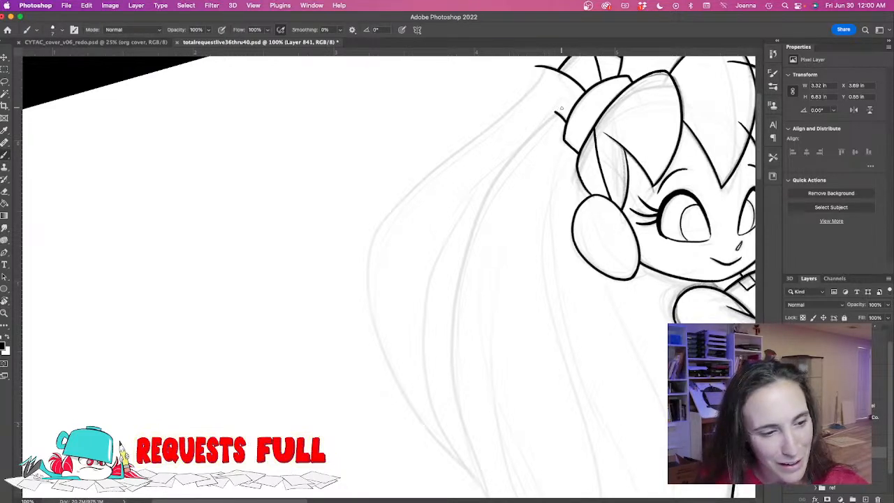
mouse_move(501, 164)
mouse_down()
mouse_move(445, 252)
mouse_move(423, 329)
mouse_move(430, 399)
mouse_move(482, 495)
mouse_up()
mouse_move(350, 353)
mouse_down()
mouse_move(361, 345)
mouse_move(466, 359)
mouse_up()
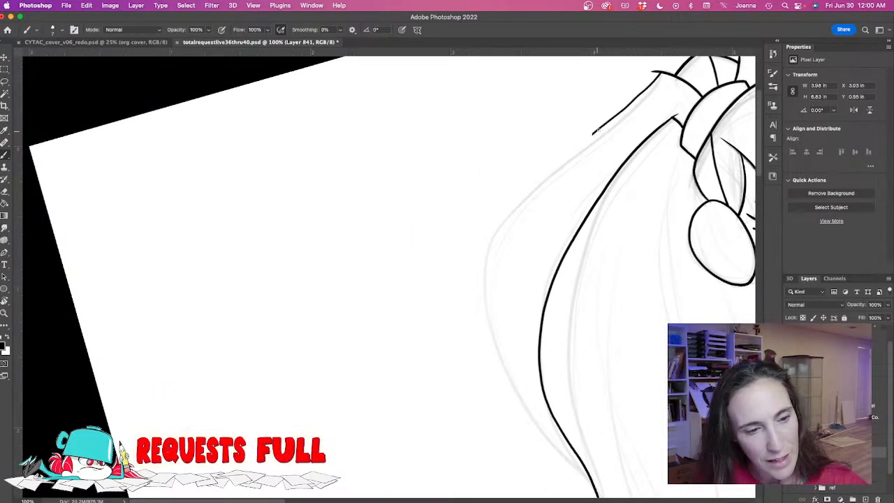
mouse_move(672, 65)
mouse_down()
mouse_move(520, 189)
mouse_move(485, 232)
mouse_move(439, 326)
mouse_move(414, 228)
mouse_move(436, 217)
mouse_move(453, 230)
mouse_move(550, 332)
mouse_up()
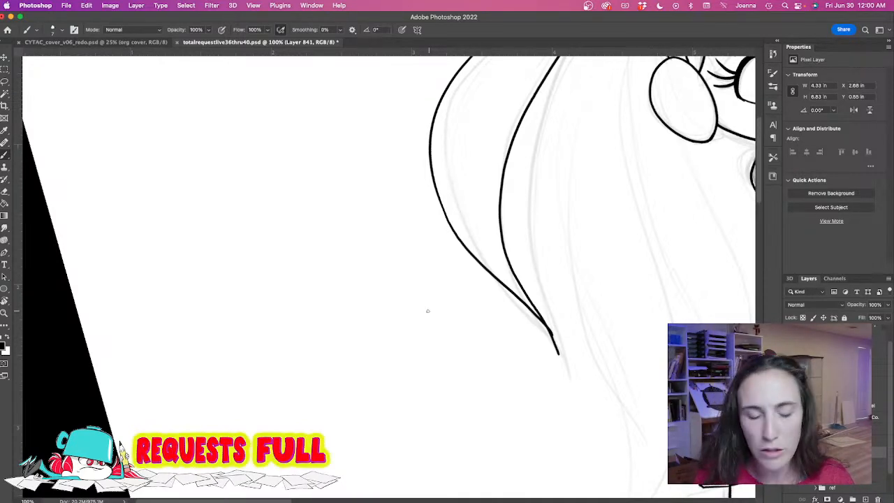
Trim the overshooting line end at the ponytail lock's tip and thicken the inner curve leading into it.
key(r)
mouse_move(419, 310)
mouse_down()
mouse_move(417, 301)
mouse_move(407, 338)
mouse_up()
key(b)
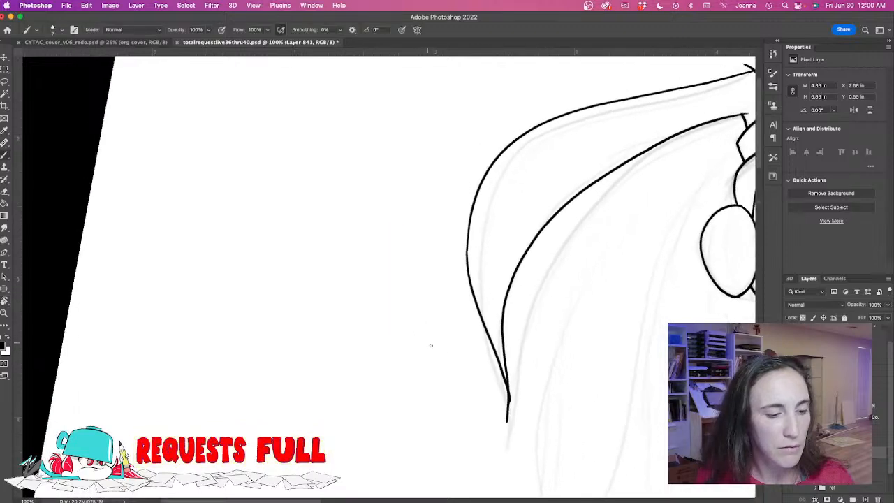
super+click(493, 400)
drag(475, 359, 450, 324)
key(l)
mouse_move(475, 282)
mouse_down()
mouse_move(501, 346)
mouse_move(505, 315)
mouse_move(473, 385)
mouse_move(464, 345)
mouse_up()
mouse_move(505, 291)
mouse_down()
mouse_move(503, 345)
mouse_move(501, 287)
mouse_up()
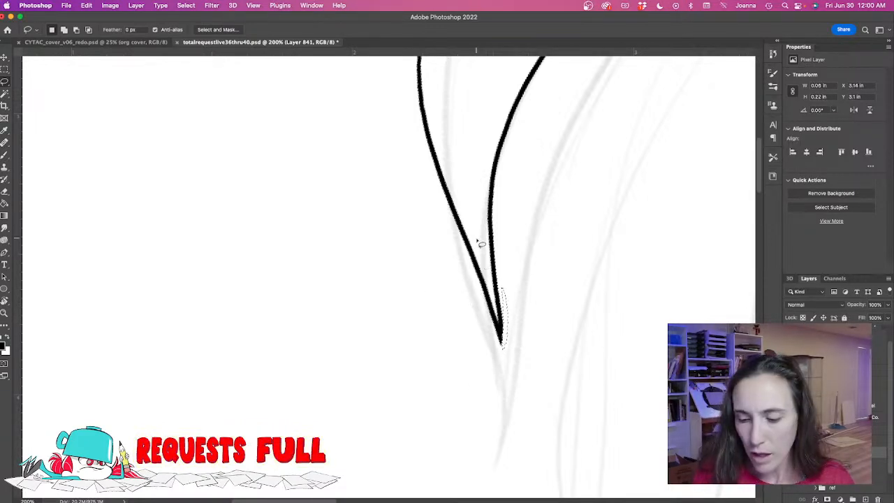
key(super+d)
key(b)
drag(491, 222, 500, 342)
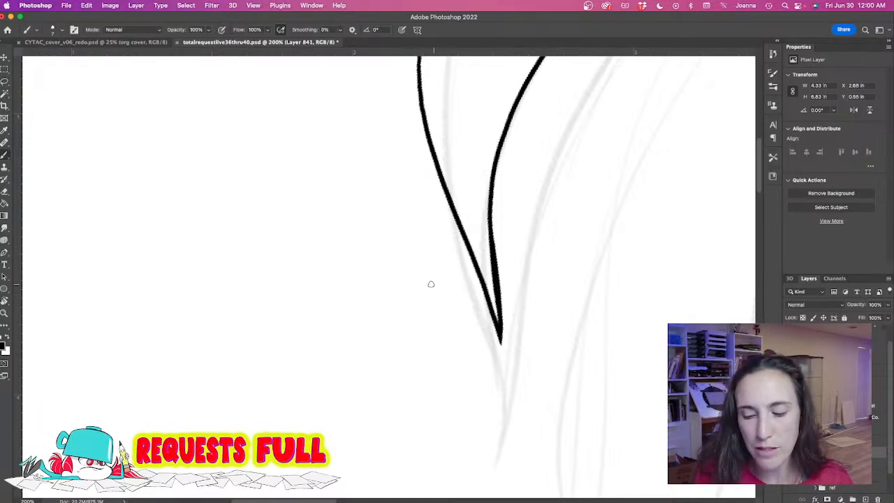
Lasso and delete the line ends sticking out at the ponytail's top corner and at the two corners of the tuft.
scroll(425, 286, down, 3)
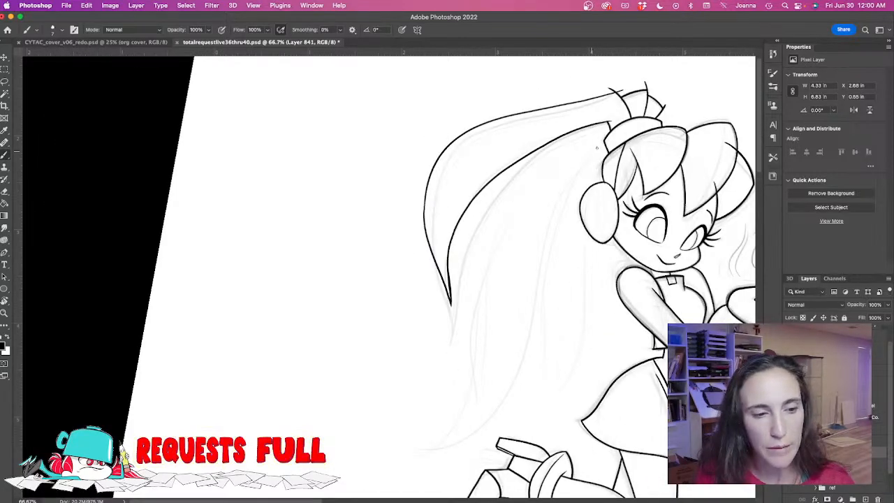
scroll(580, 160, up, 3)
key(l)
mouse_move(471, 205)
mouse_down()
mouse_move(493, 238)
mouse_move(536, 224)
mouse_move(477, 198)
mouse_up()
key(Delete)
key(super+d)
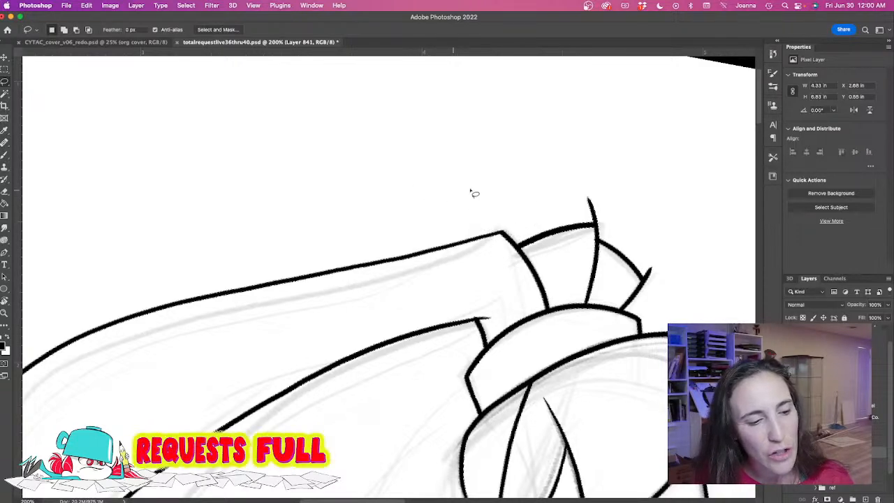
mouse_move(587, 220)
mouse_down()
mouse_move(598, 221)
mouse_move(572, 183)
mouse_up()
key(Delete)
mouse_move(638, 253)
mouse_down()
mouse_move(652, 285)
mouse_move(640, 245)
mouse_up()
key(Delete)
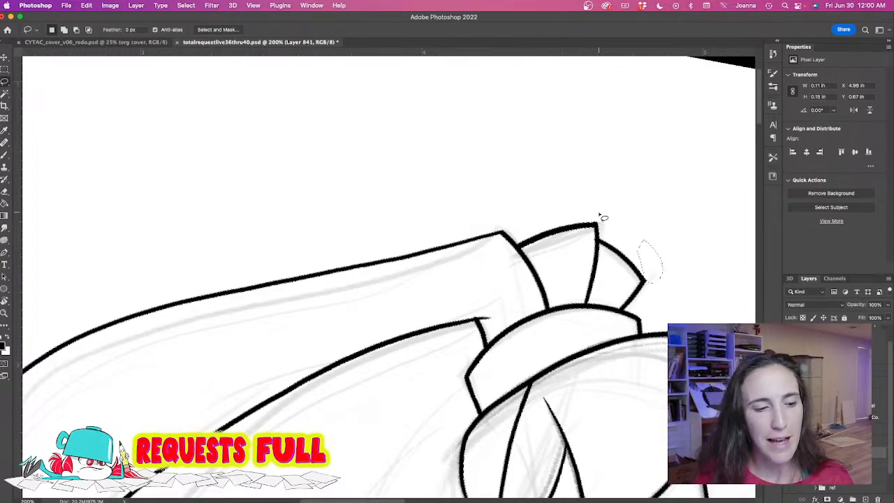
key(super+d)
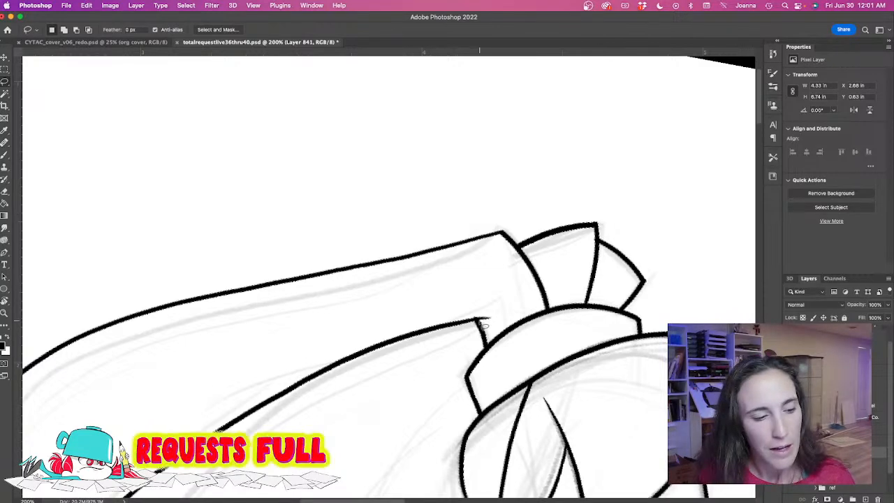
Thicken the ponytail's outer line where it runs into the top corner above the band.
key(b)
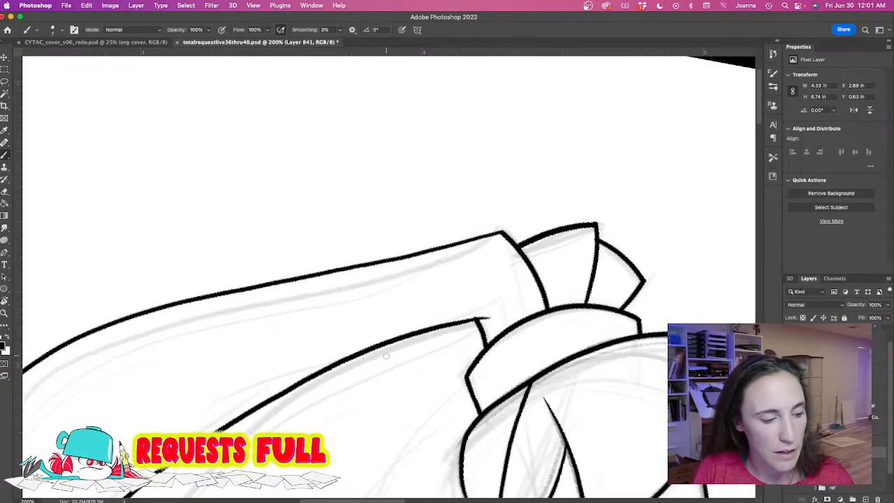
key(r)
mouse_move(335, 328)
mouse_down()
mouse_move(320, 289)
mouse_move(370, 244)
mouse_up()
drag(363, 295, 510, 306)
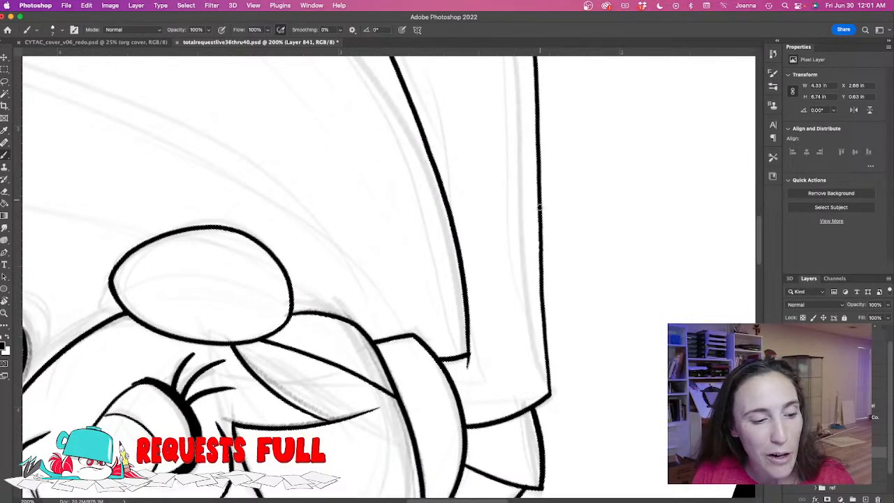
drag(539, 250, 548, 394)
Lasso and delete the line ends of the hair behind that overlap the inside of the far-side bang.
key(r)
mouse_move(256, 304)
mouse_down()
mouse_move(371, 431)
mouse_move(501, 401)
mouse_up()
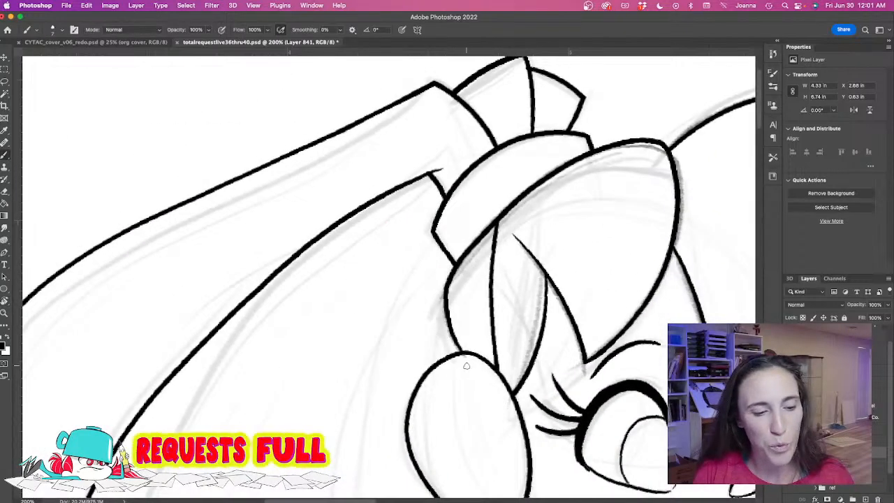
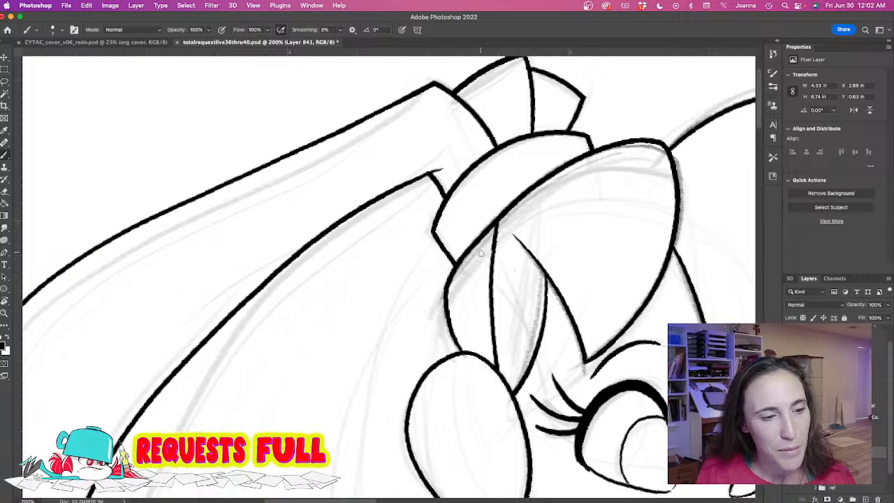
mouse_move(483, 288)
mouse_down()
mouse_move(447, 300)
mouse_move(459, 285)
mouse_move(462, 322)
mouse_move(402, 368)
mouse_up()
key(l)
mouse_move(636, 212)
mouse_down()
mouse_move(689, 230)
mouse_move(698, 246)
mouse_move(693, 322)
mouse_up()
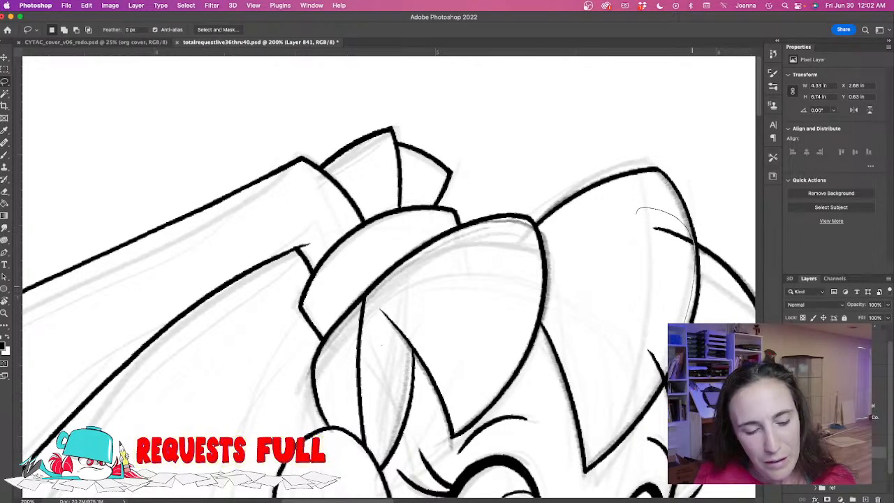
mouse_move(669, 364)
mouse_down()
mouse_move(644, 398)
mouse_move(619, 348)
mouse_up()
key(Delete)
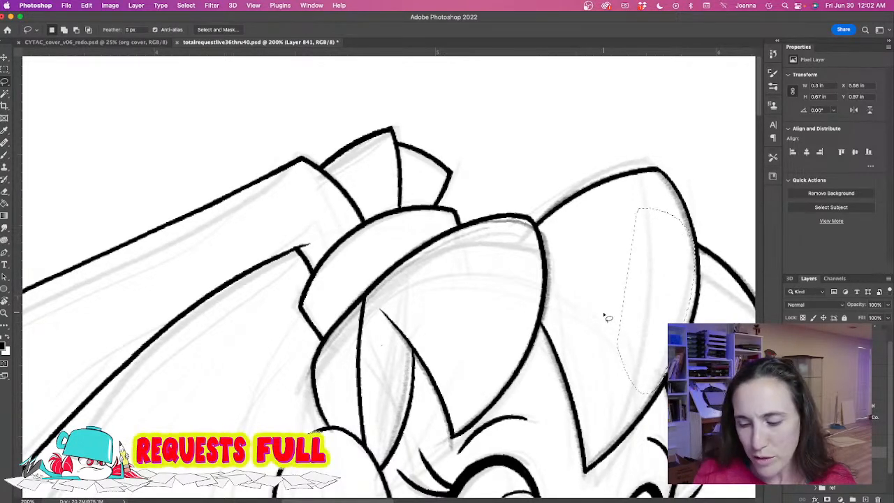
key(super+d)
Thicken the far-side bang's outer edge from its peak downward.
key(b)
drag(660, 169, 681, 197)
key(super+z)
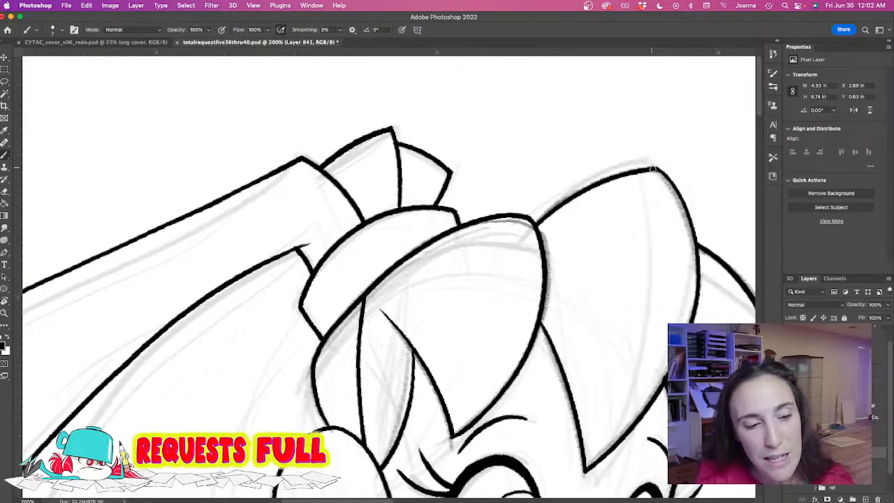
mouse_move(657, 169)
mouse_down()
mouse_move(696, 244)
mouse_move(694, 316)
mouse_up()
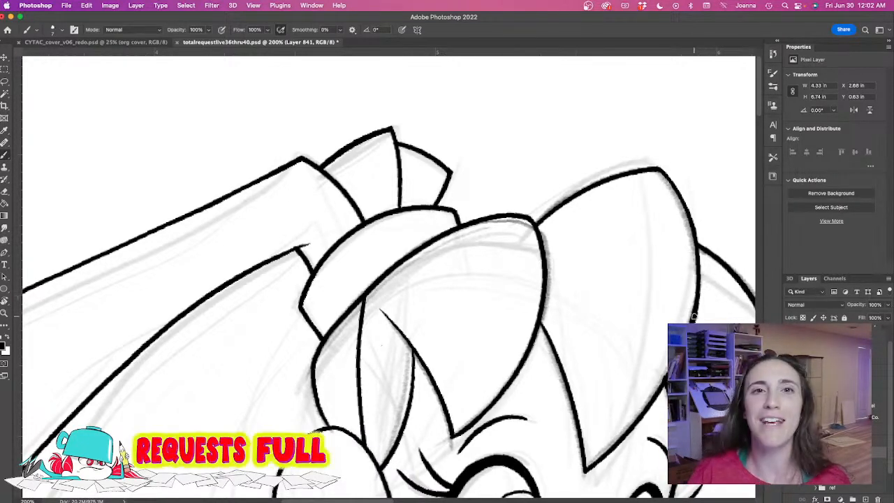
Check the inked hair, face, arms and legs for line work that still needs attention.
drag(392, 340, 402, 305)
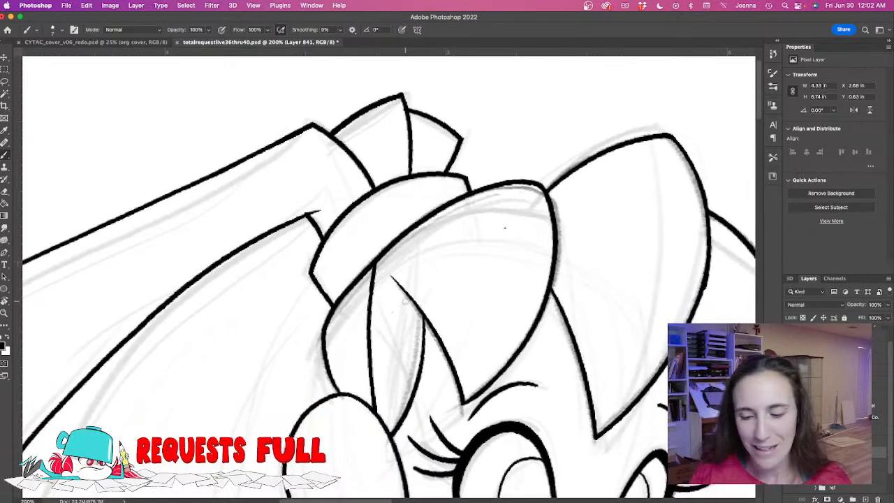
key(e)
key(b)
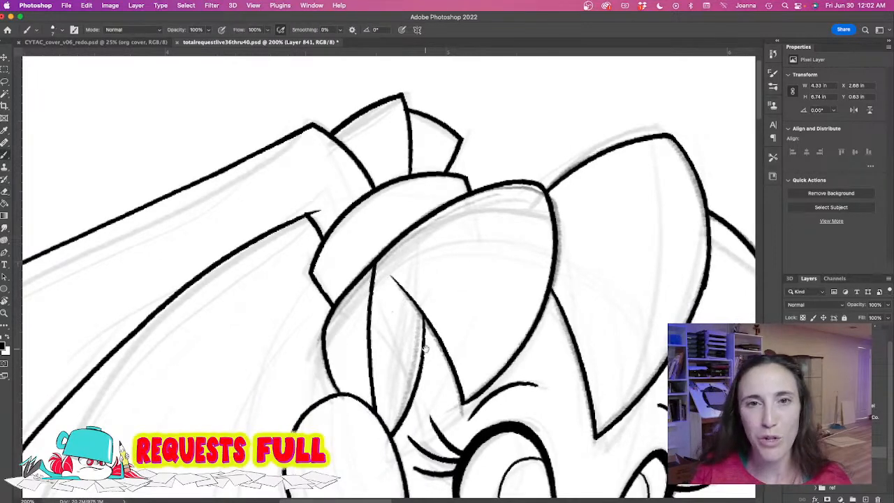
scroll(423, 339, down, 5)
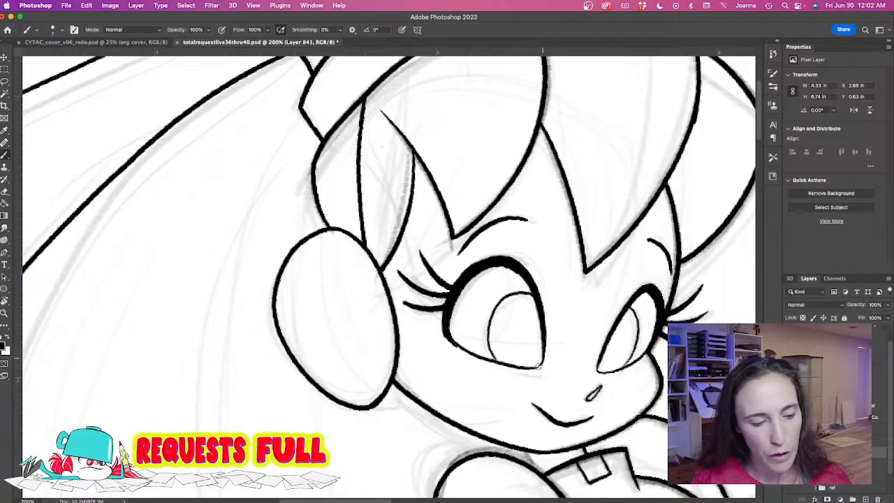
scroll(494, 352, down, 3)
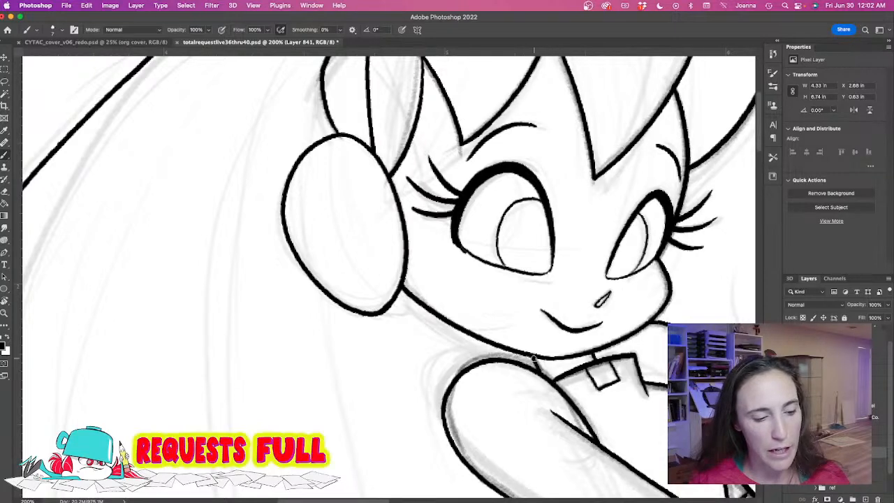
alt+click(468, 374)
alt+click(461, 363)
drag(409, 371, 430, 128)
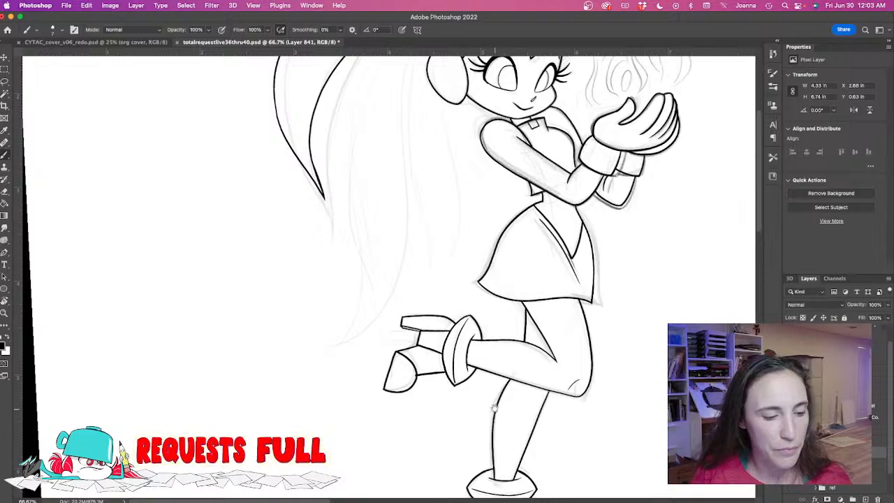
Go over the raised leg's shin from the knee and thicken its calf line from behind the knee to the cuff.
key(r)
drag(355, 313, 418, 368)
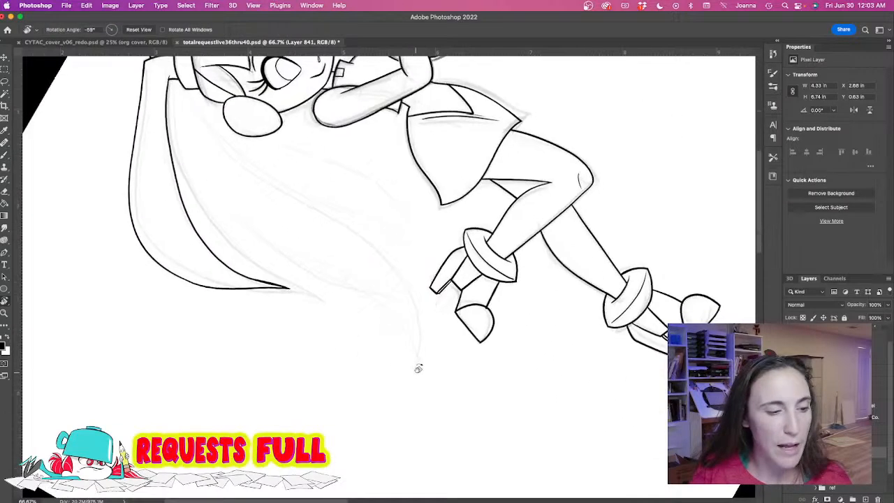
super+click(479, 180)
super+click(479, 180)
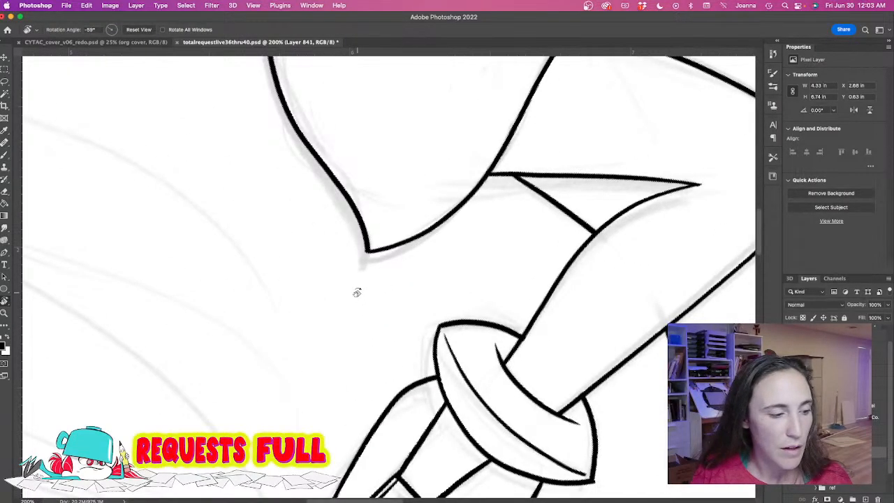
mouse_move(354, 295)
mouse_down()
mouse_move(361, 235)
mouse_move(357, 250)
mouse_move(417, 306)
mouse_move(444, 299)
mouse_move(433, 207)
mouse_move(505, 181)
mouse_move(570, 393)
mouse_up()
key(b)
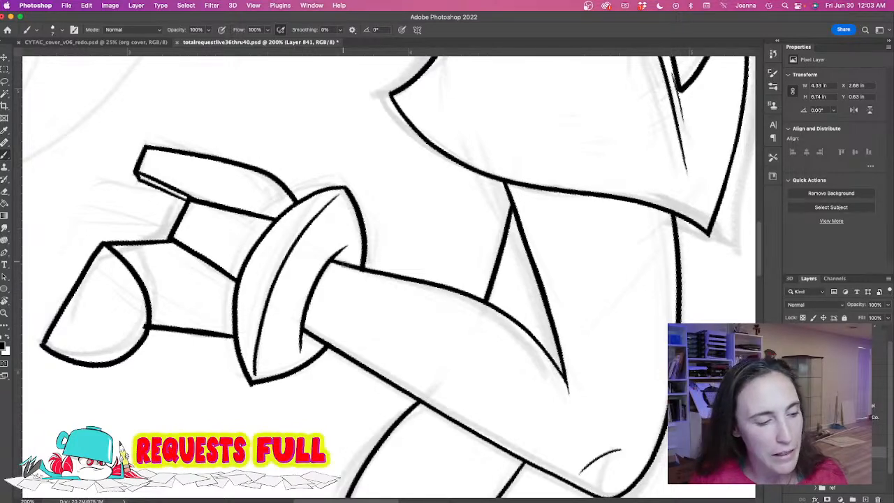
drag(317, 323, 325, 265)
key(r)
mouse_move(259, 299)
mouse_down()
mouse_move(263, 322)
mouse_move(339, 403)
mouse_move(377, 421)
mouse_up()
key(b)
drag(332, 375, 381, 444)
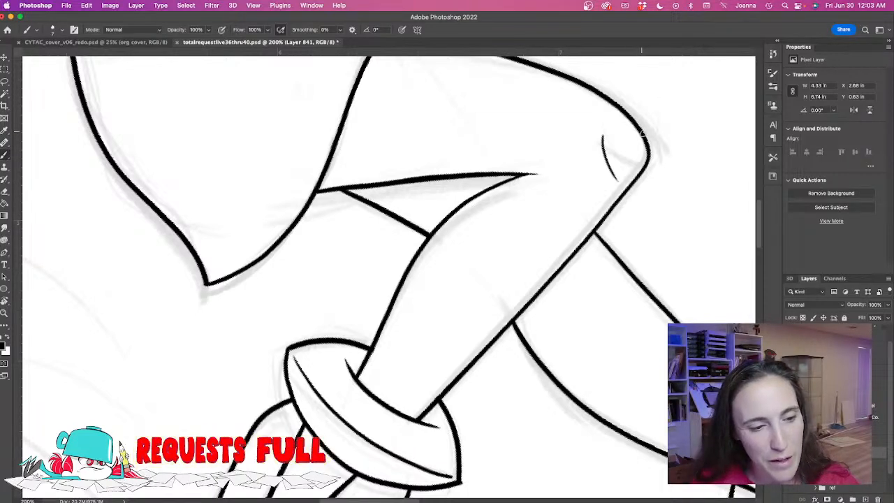
drag(649, 155, 521, 308)
key(super+z)
mouse_move(643, 137)
mouse_down()
mouse_move(644, 170)
mouse_move(580, 249)
mouse_up()
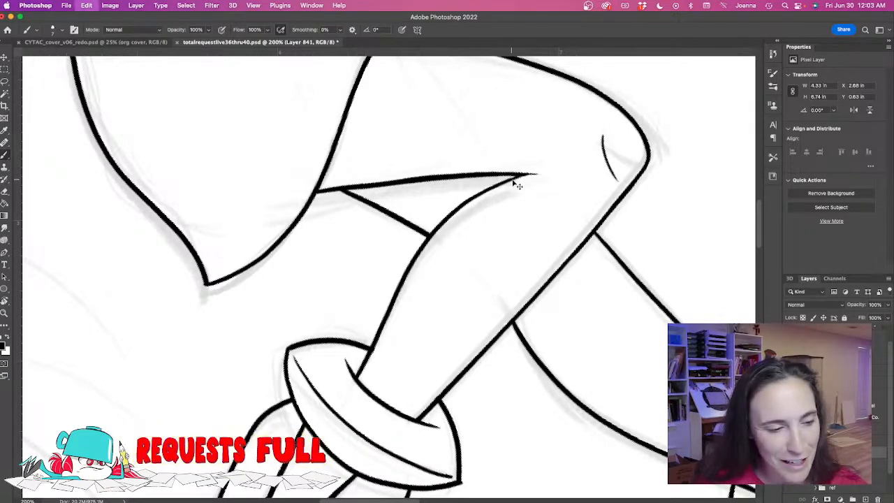
mouse_move(513, 178)
mouse_down()
mouse_move(455, 208)
mouse_move(427, 237)
mouse_move(357, 377)
mouse_up()
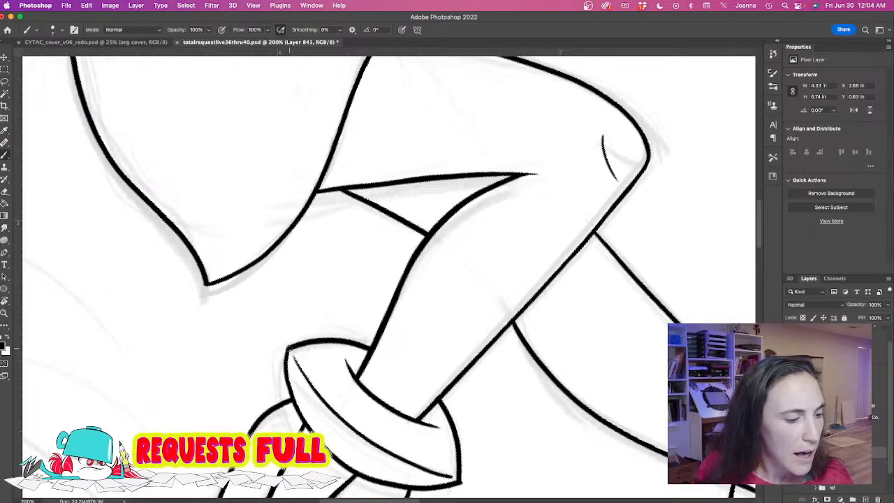
Thicken the raised leg's shin line from just below the knee down to the ankle cuff.
key(r)
mouse_move(293, 395)
mouse_down()
mouse_move(253, 363)
mouse_move(259, 375)
mouse_up()
key(b)
drag(342, 319, 371, 331)
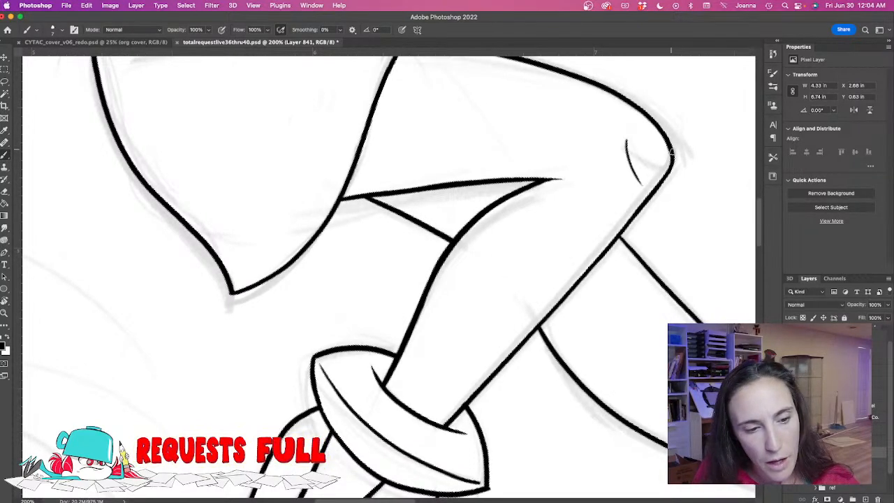
drag(672, 164, 480, 386)
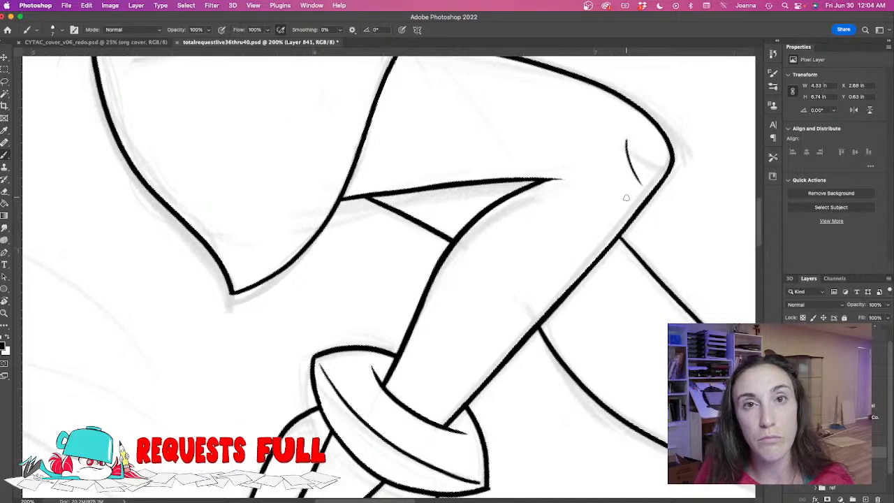
Thicken the short outer edge of the raised leg's ankle cuff down to its pointed tip.
key(r)
drag(331, 305, 355, 275)
key(space)
drag(538, 393, 489, 237)
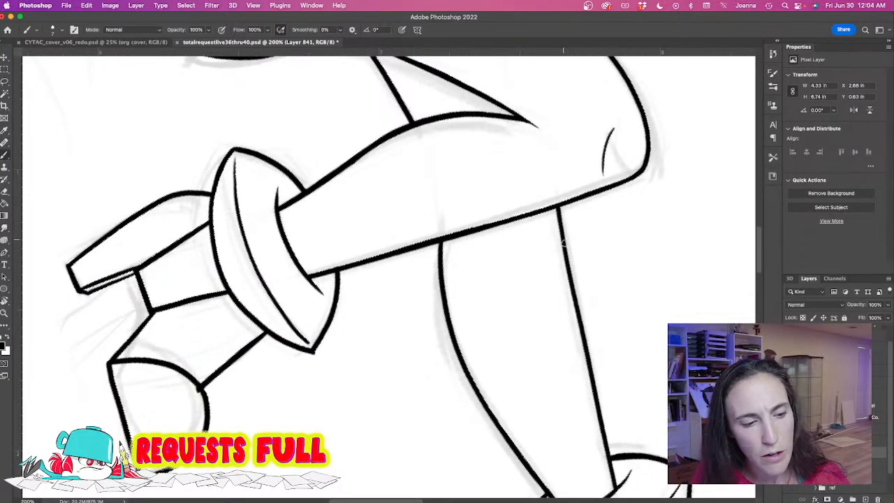
key(space)
drag(422, 300, 469, 188)
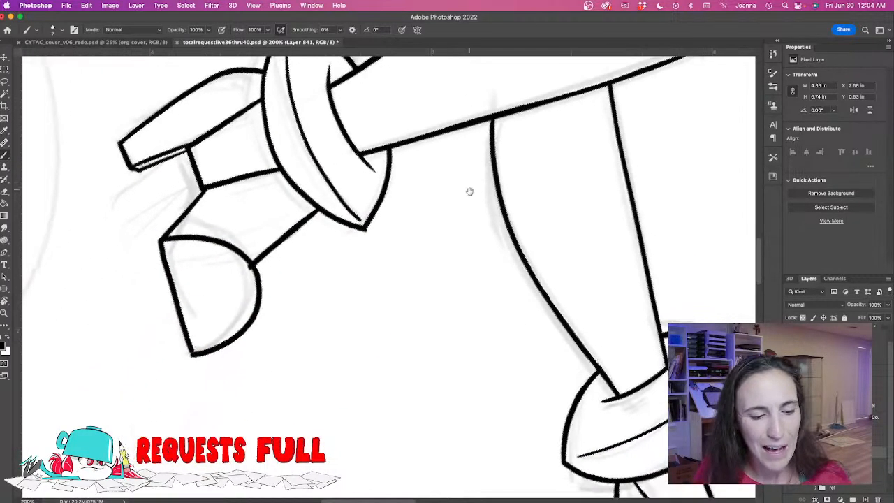
key(r)
mouse_move(393, 297)
mouse_down()
mouse_move(403, 296)
mouse_move(386, 317)
mouse_up()
drag(374, 223, 398, 199)
drag(408, 173, 376, 223)
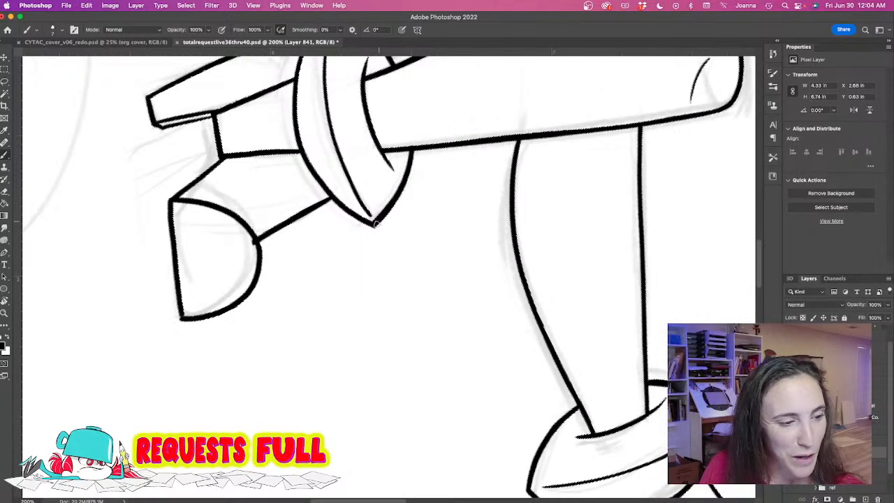
Lasso and clear the rough outer edge of the small top corner behind the waist, below the near arm.
alt+click(355, 290)
alt+click(354, 290)
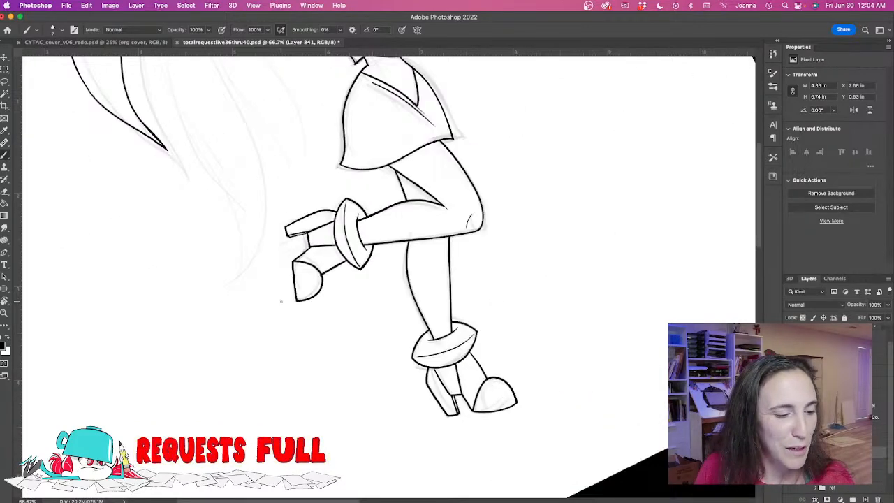
mouse_move(264, 250)
mouse_down()
mouse_move(303, 341)
mouse_move(256, 273)
mouse_move(264, 248)
mouse_up()
key(r)
super+click(471, 229)
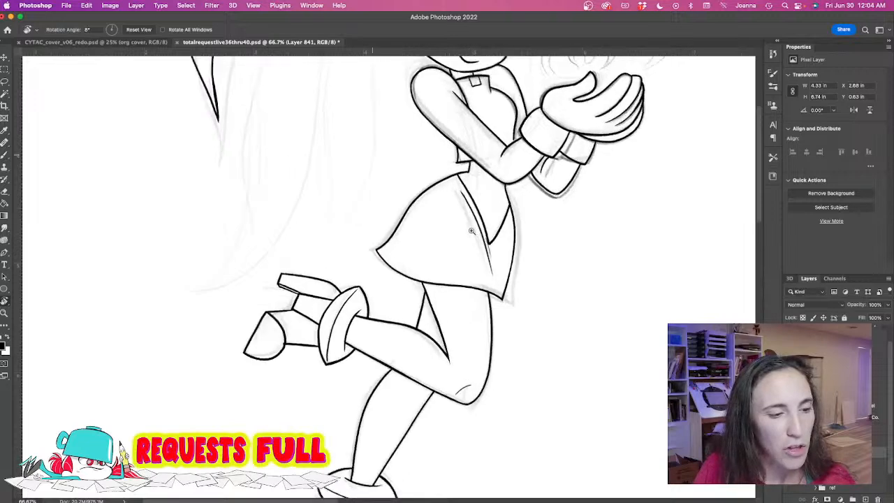
super+click(471, 230)
drag(458, 262, 498, 290)
key(b)
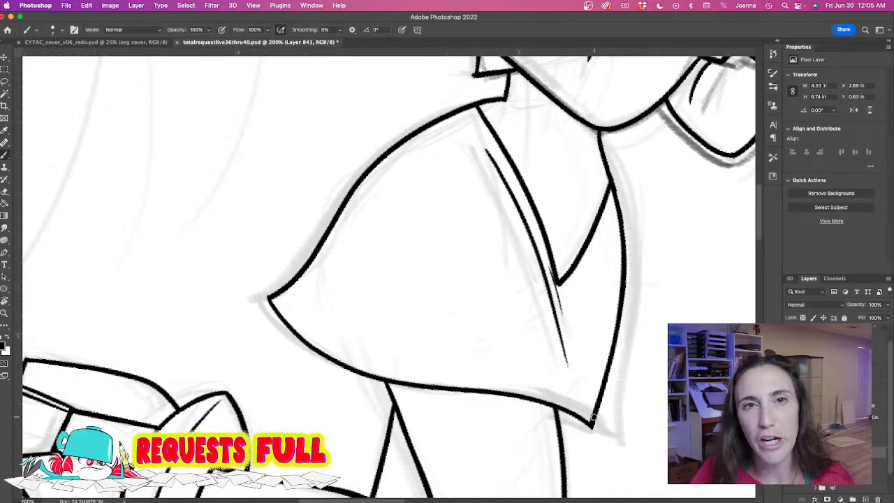
drag(346, 276, 433, 377)
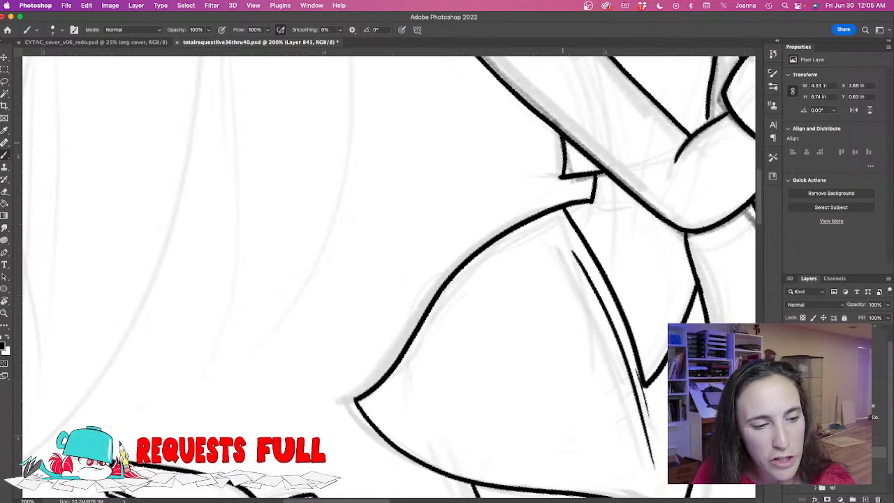
key(l)
mouse_move(559, 169)
mouse_down()
mouse_move(556, 183)
mouse_move(563, 139)
mouse_move(559, 195)
mouse_move(551, 186)
mouse_move(553, 193)
mouse_move(564, 169)
mouse_move(555, 148)
mouse_up()
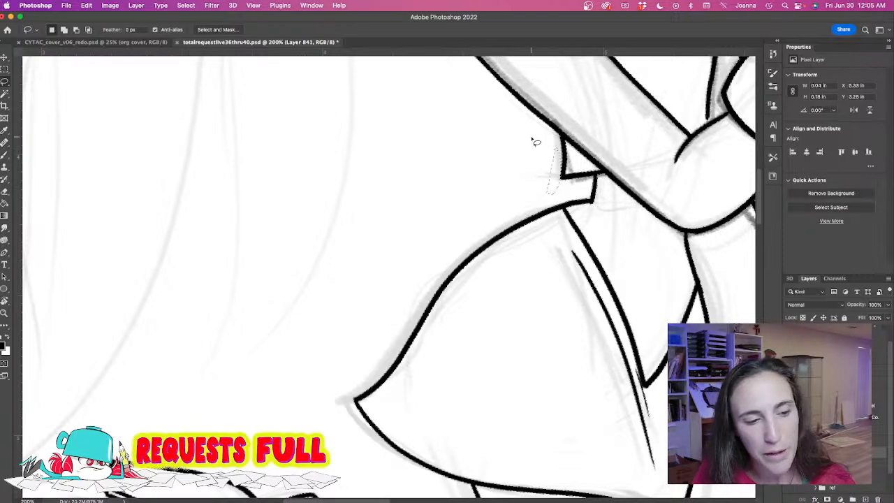
key(ctrl+d)
Touch up the short line at the back of the waist where the skirt begins.
scroll(353, 300, down, 1)
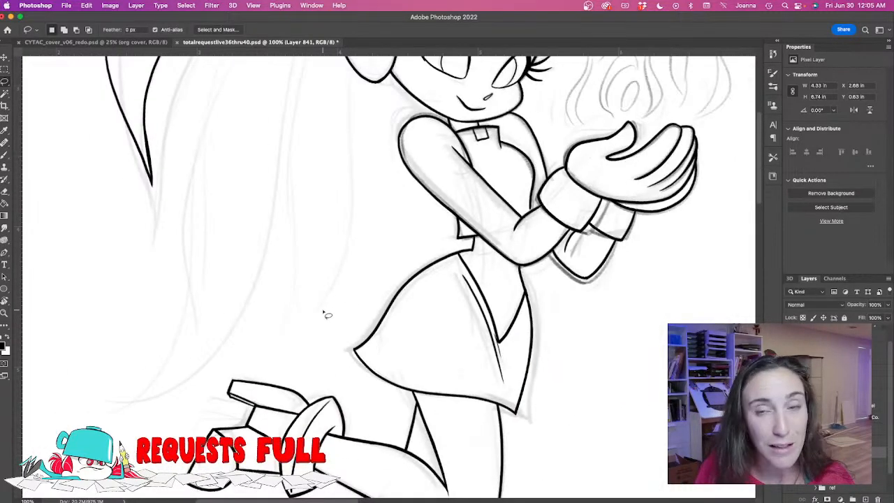
key(b)
scroll(366, 304, up, 1)
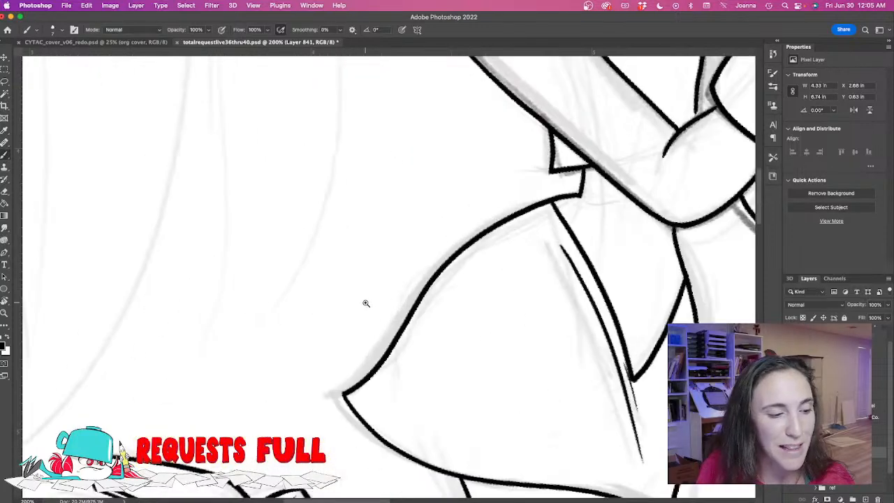
key(r)
drag(342, 278, 340, 300)
drag(379, 350, 453, 351)
key(b)
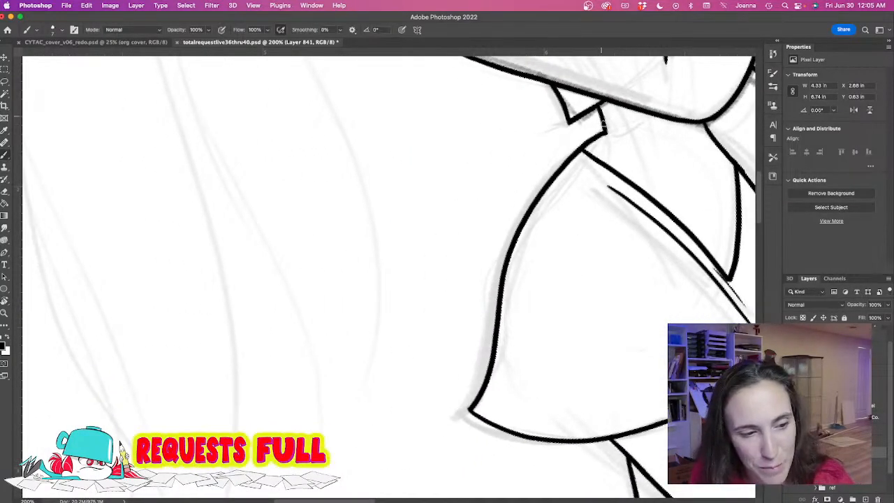
drag(604, 132, 605, 137)
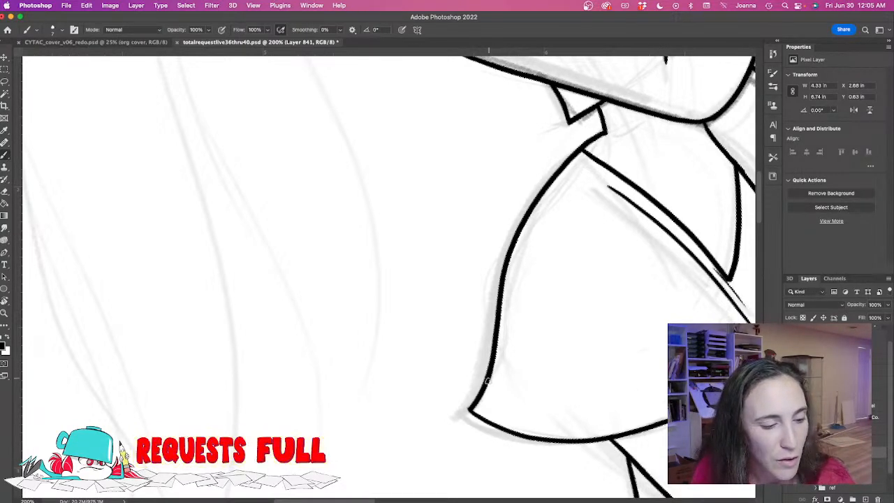
Thicken the skirt's hem from the thigh to the pointed back corner.
key(r)
drag(395, 383, 492, 339)
key(space)
drag(453, 312, 438, 367)
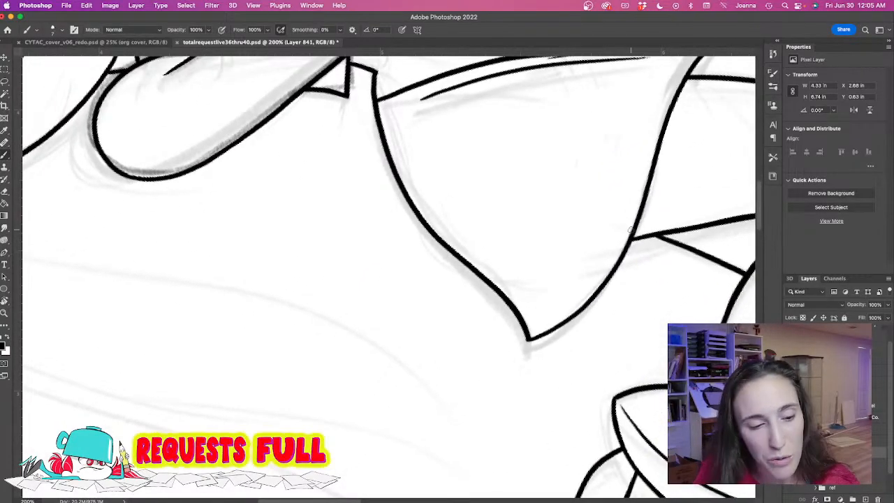
drag(587, 308, 534, 339)
Ink the ponytail's long middle lock and the narrower lock beside the ear, each curving down to a pointed tip.
key(space)
drag(512, 268, 459, 440)
key(space)
drag(296, 364, 463, 408)
alt+click(454, 337)
alt+click(452, 334)
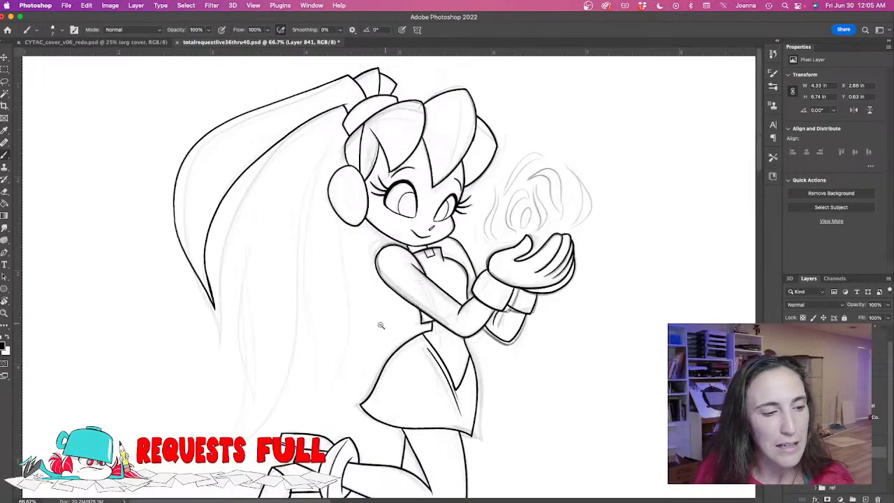
drag(399, 323, 538, 305)
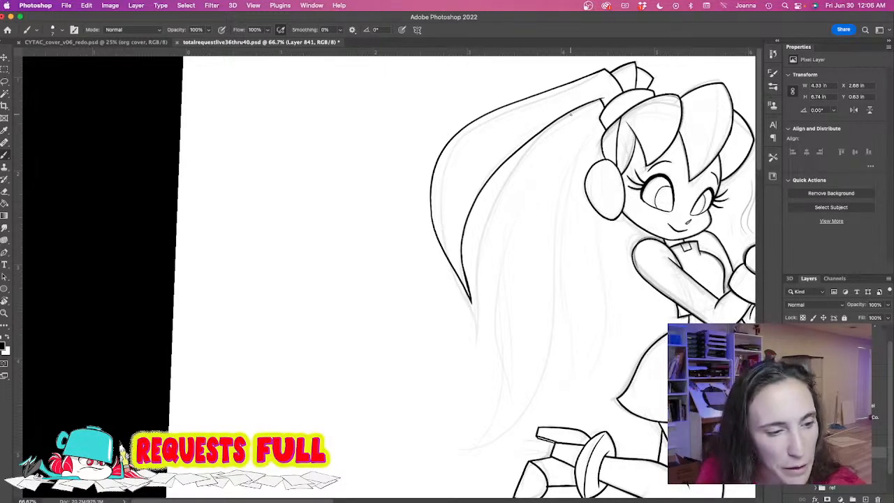
drag(544, 131, 517, 161)
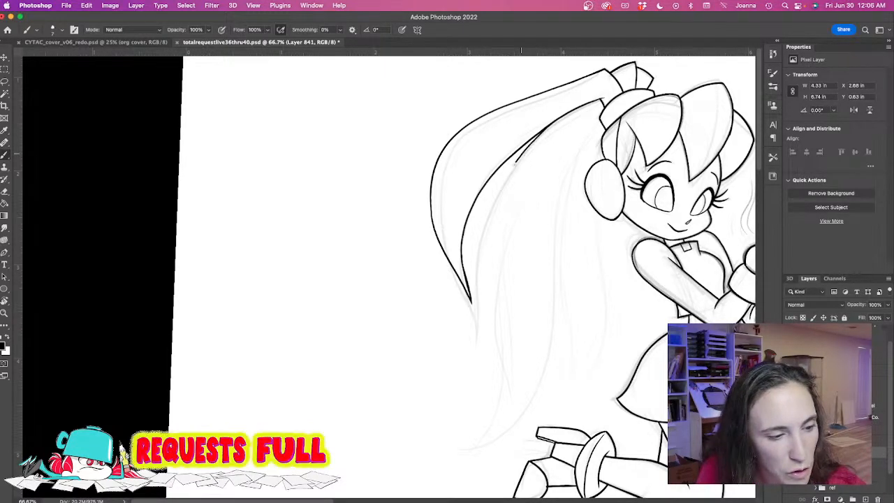
mouse_move(495, 198)
mouse_down()
mouse_move(477, 285)
mouse_move(498, 356)
mouse_move(502, 418)
mouse_move(478, 444)
mouse_up()
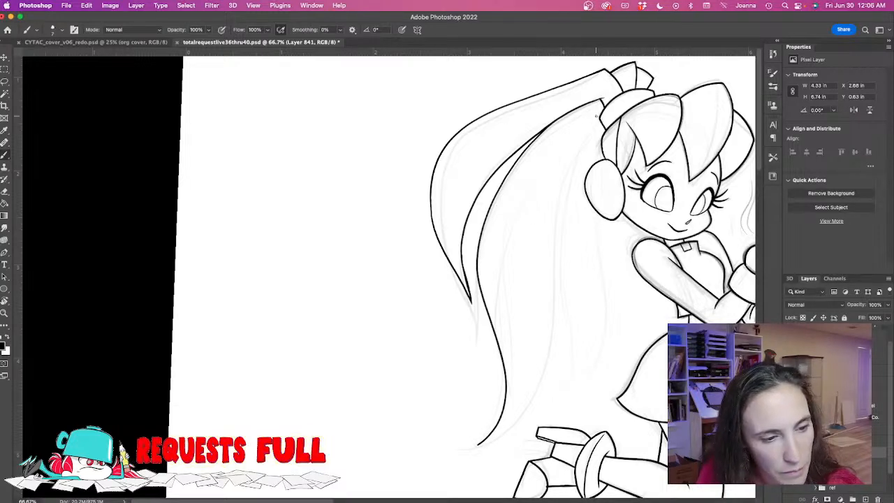
mouse_move(573, 154)
mouse_down()
mouse_move(556, 210)
mouse_move(547, 358)
mouse_move(532, 400)
mouse_move(492, 440)
mouse_up()
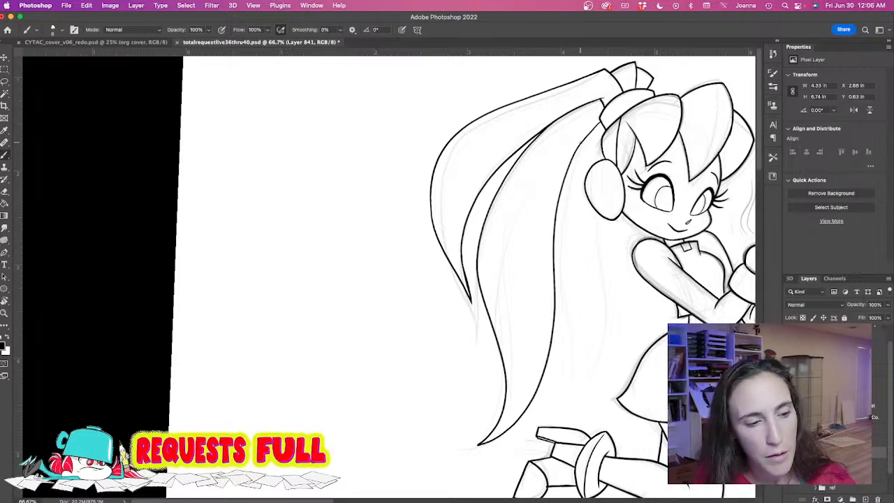
mouse_move(571, 166)
mouse_down()
mouse_move(564, 239)
mouse_move(576, 361)
mouse_move(561, 398)
mouse_up()
mouse_move(601, 214)
mouse_down()
mouse_move(606, 346)
mouse_move(562, 399)
mouse_up()
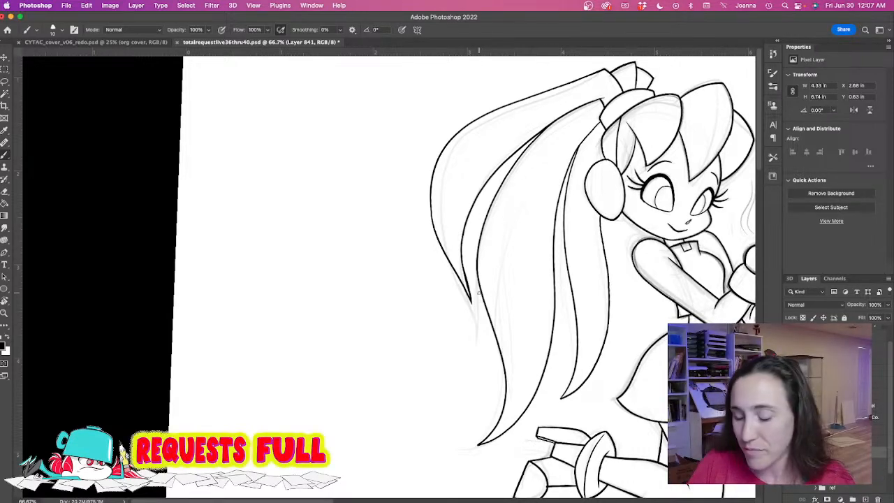
Set the brush size to 10 and thicken the long middle lock's inner edge from the hair tie to its tip.
super+click(589, 244)
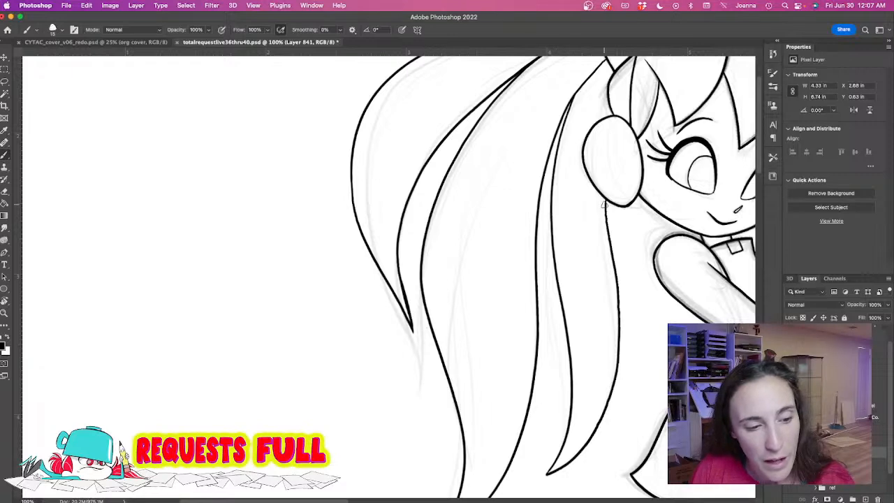
mouse_move(532, 193)
mouse_down()
mouse_move(519, 270)
mouse_move(584, 194)
mouse_move(601, 200)
mouse_up()
drag(676, 66, 666, 79)
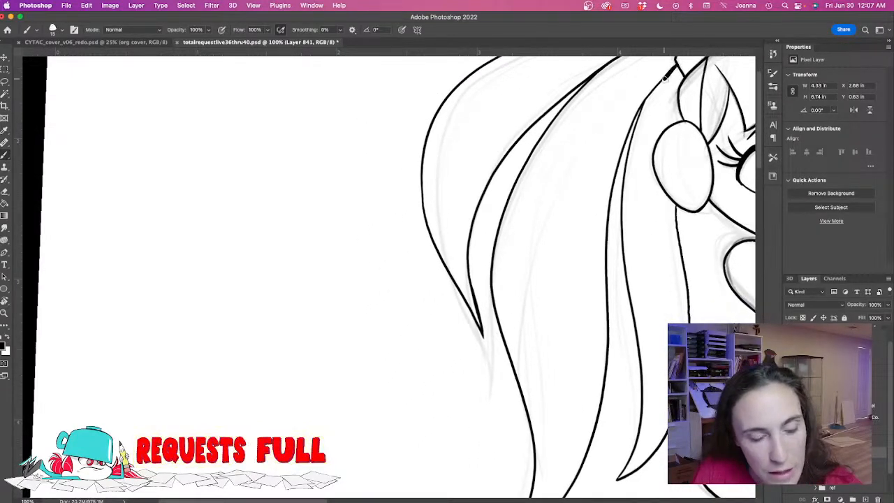
key(super+z)
key([)
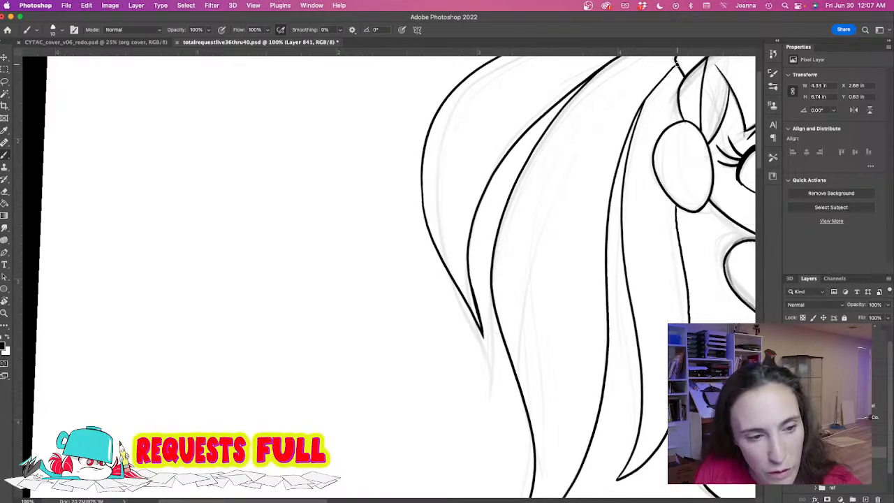
drag(673, 68, 651, 97)
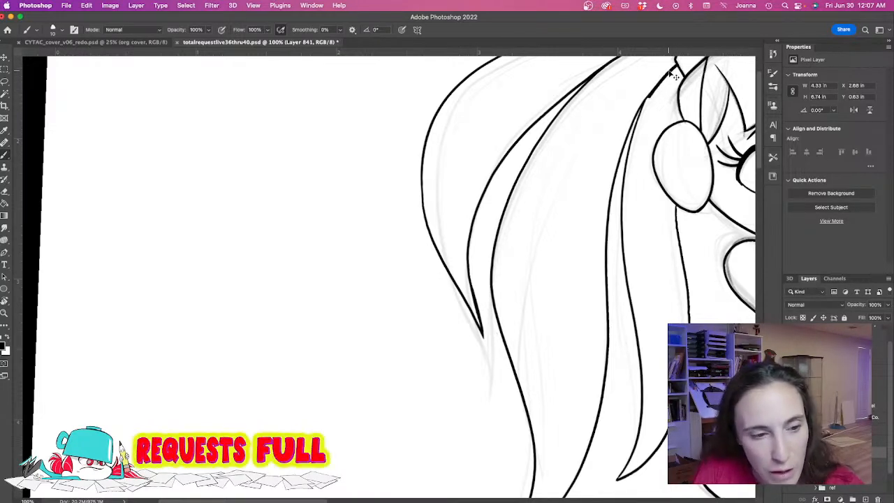
key(super+z)
mouse_move(676, 63)
mouse_down()
mouse_move(620, 150)
mouse_move(602, 241)
mouse_up()
mouse_move(552, 279)
mouse_down()
mouse_move(609, 173)
mouse_move(664, 123)
mouse_move(668, 236)
mouse_move(648, 343)
mouse_move(619, 393)
mouse_move(553, 435)
mouse_up()
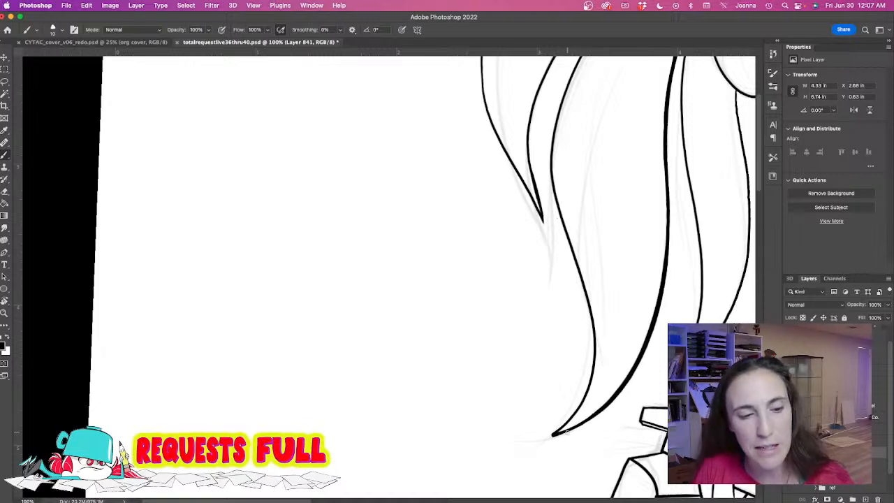
drag(665, 148, 662, 272)
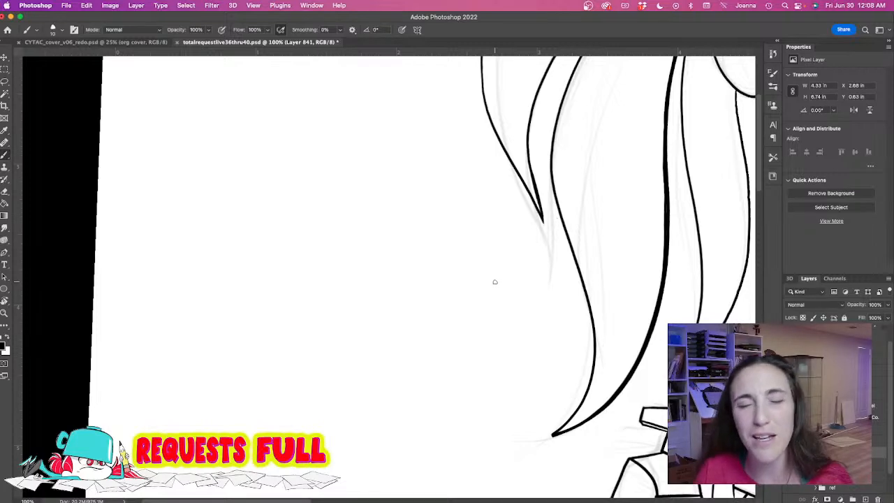
Thicken the narrow lock's back edge from where it splits off the middle lock down to its tip.
drag(521, 276, 409, 352)
scroll(409, 352, up, 2)
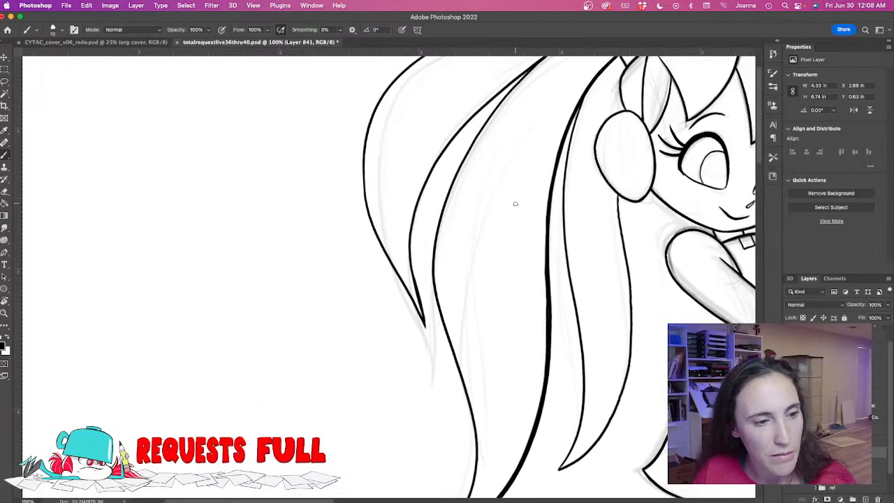
drag(583, 99, 577, 113)
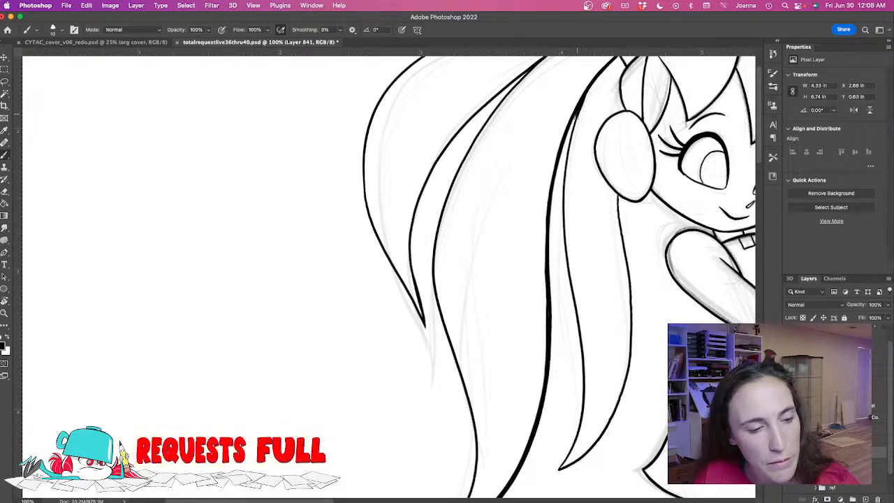
key(super+z)
key(super+z)
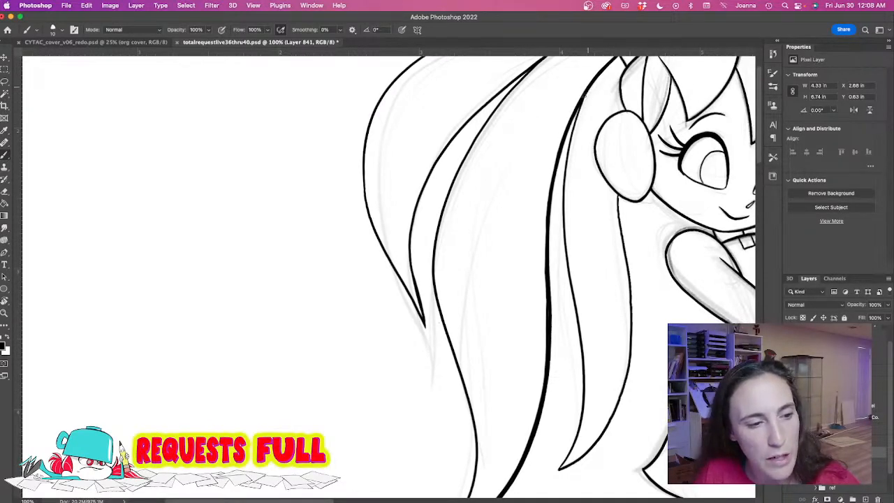
drag(576, 118, 565, 203)
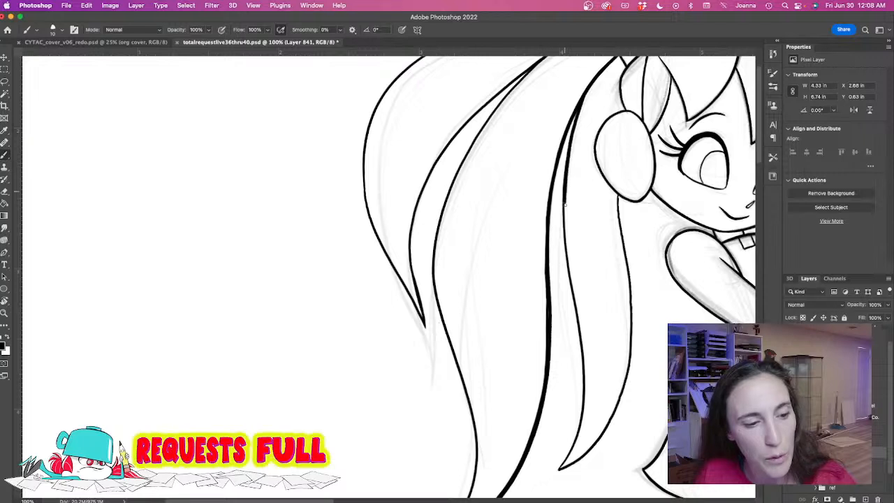
drag(565, 235, 582, 363)
drag(580, 429, 556, 470)
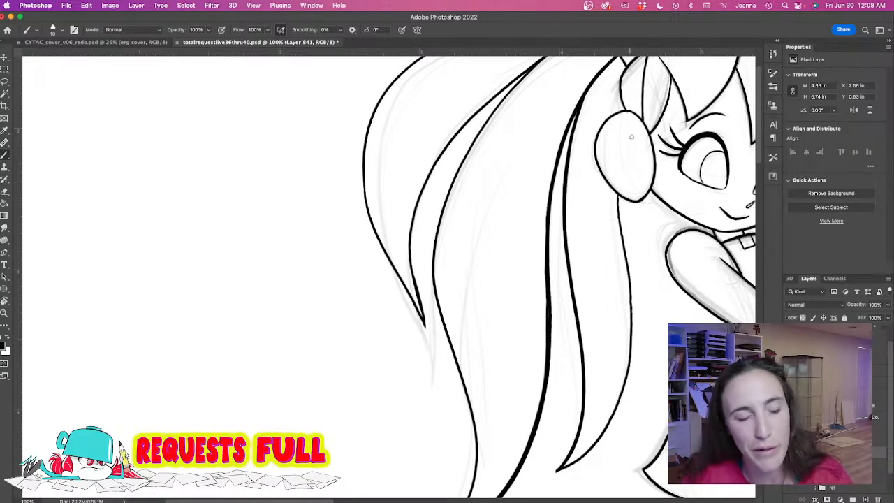
Thicken the narrow lock's front edge, then lasso and delete the line end that overlaps the oval ear shape.
drag(620, 183, 631, 346)
drag(613, 419, 592, 449)
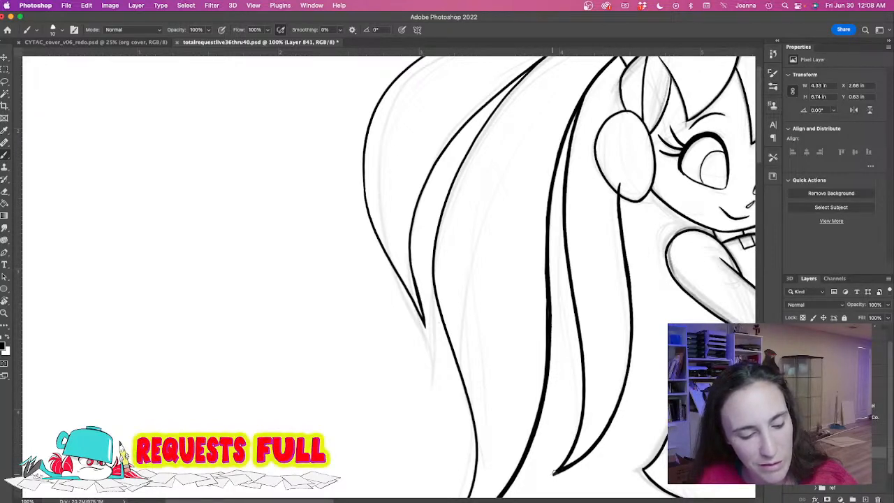
key(l)
mouse_move(618, 174)
mouse_down()
mouse_move(615, 186)
mouse_move(619, 174)
mouse_up()
key(Delete)
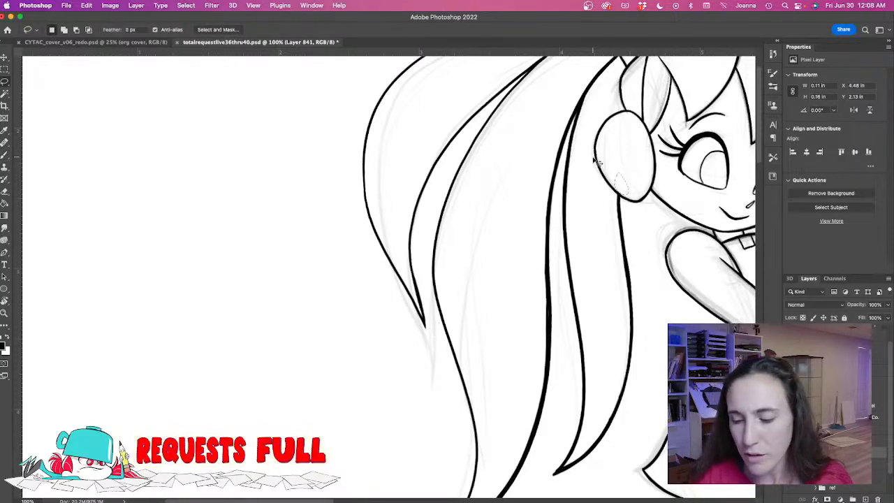
key(super+d)
Thicken the outline of the oval ear shape along its upper curve and down around its lower edge.
key(b)
mouse_move(533, 193)
mouse_down()
mouse_move(600, 246)
mouse_move(480, 375)
mouse_move(584, 166)
mouse_move(615, 181)
mouse_move(643, 260)
mouse_move(638, 313)
mouse_move(608, 350)
mouse_up()
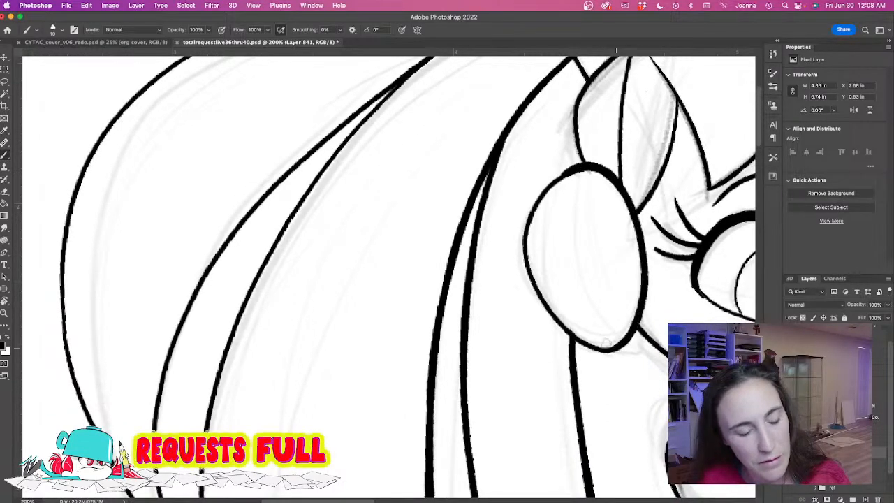
mouse_move(567, 173)
mouse_down()
mouse_move(528, 221)
mouse_move(523, 252)
mouse_move(556, 321)
mouse_move(580, 342)
mouse_move(620, 347)
mouse_up()
Thicken the lower half of the long middle lock's outer edge down to its pointed tip.
scroll(347, 296, down, 6)
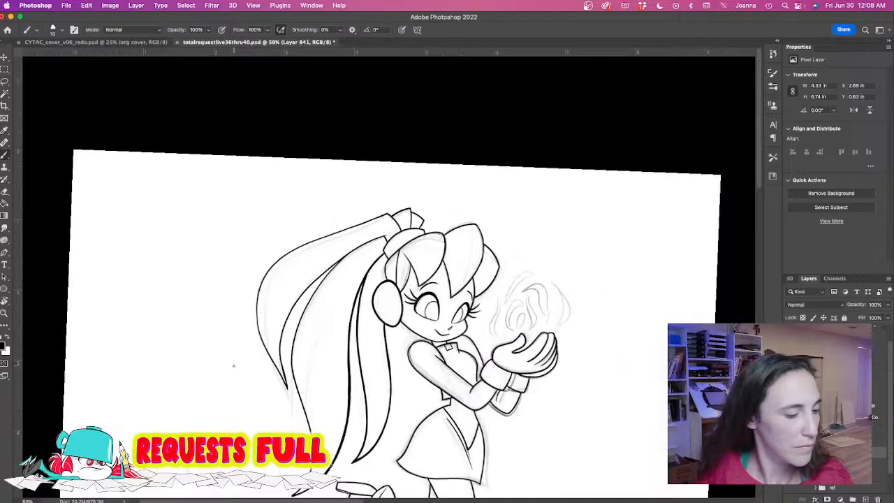
drag(410, 194, 409, 191)
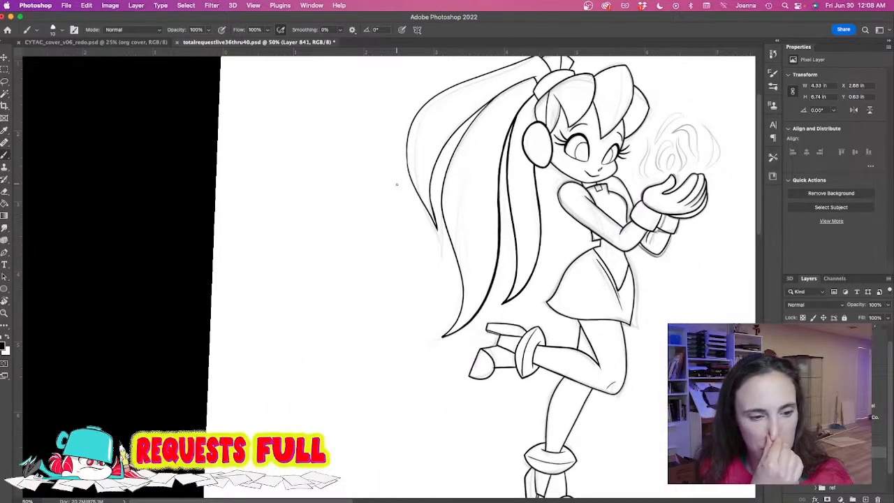
scroll(572, 268, up, 1)
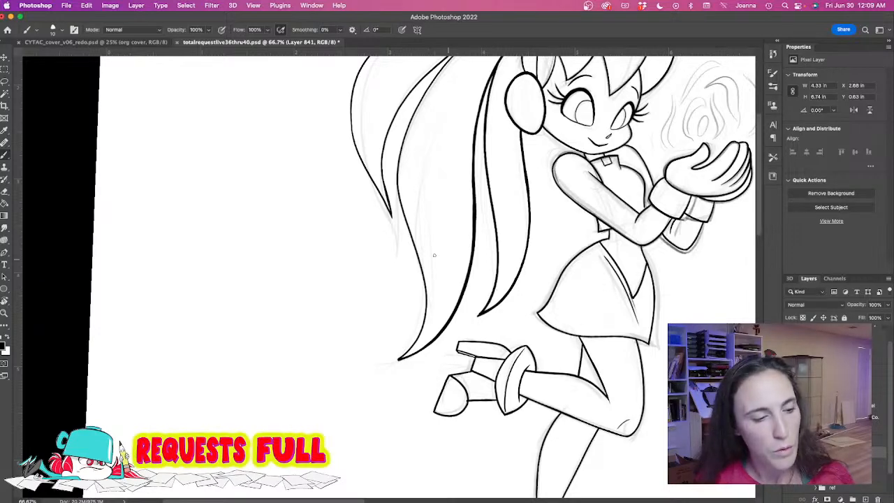
scroll(394, 234, up, 2)
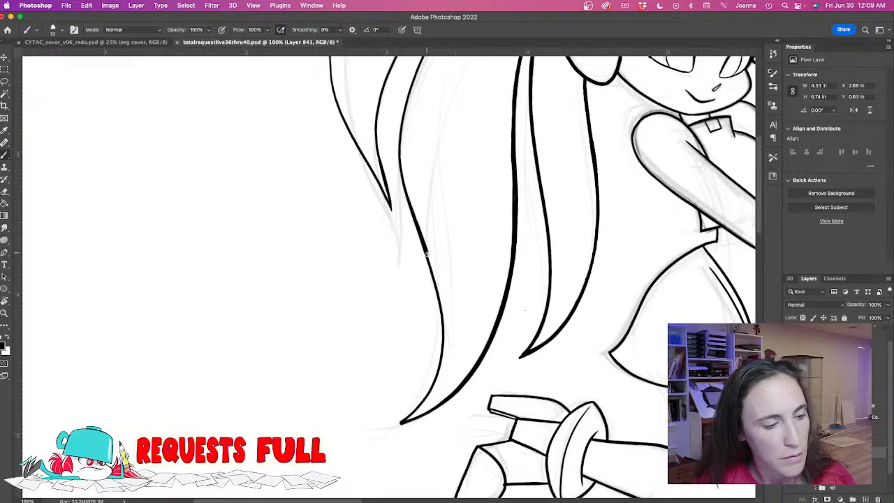
mouse_move(437, 286)
mouse_down()
mouse_move(446, 362)
mouse_move(427, 396)
mouse_up()
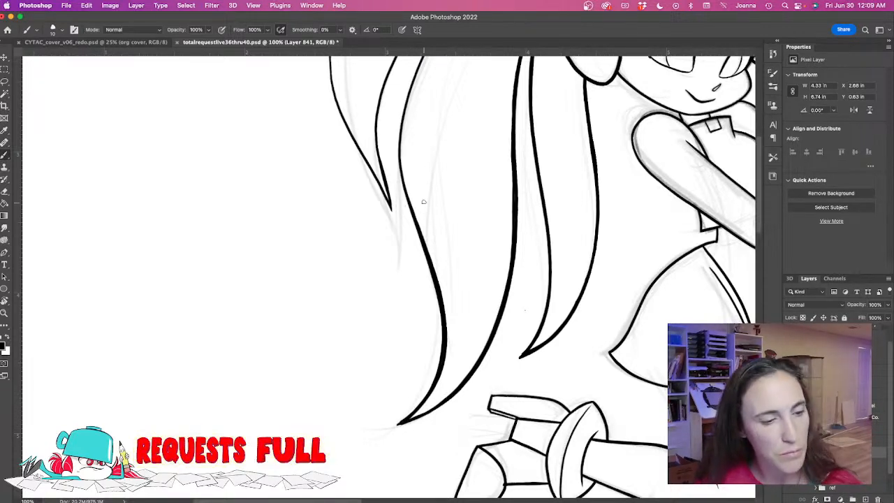
Lasso and delete the stray speck between the long middle lock and the narrow lock, then deselect.
scroll(488, 419, up, 10)
scroll(514, 420, down, 5)
scroll(514, 420, right, 4)
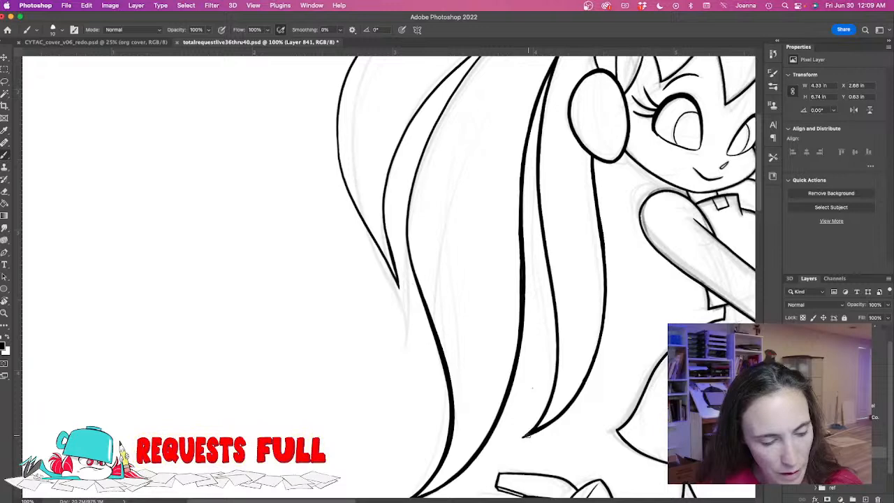
key(l)
drag(532, 361, 535, 363)
key(ctrl+d)
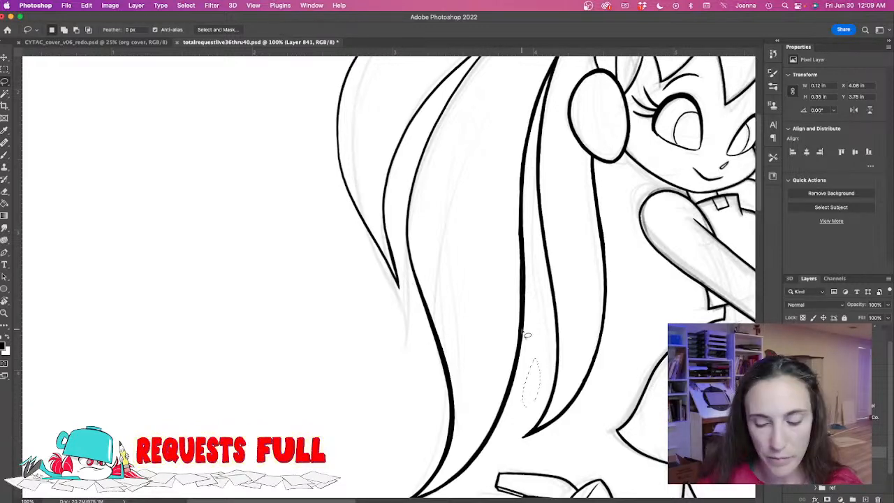
Set the brush size to 15 and thicken the outermost lock's inner edge from its tip to where it joins the middle lock.
key(b)
drag(350, 236, 406, 359)
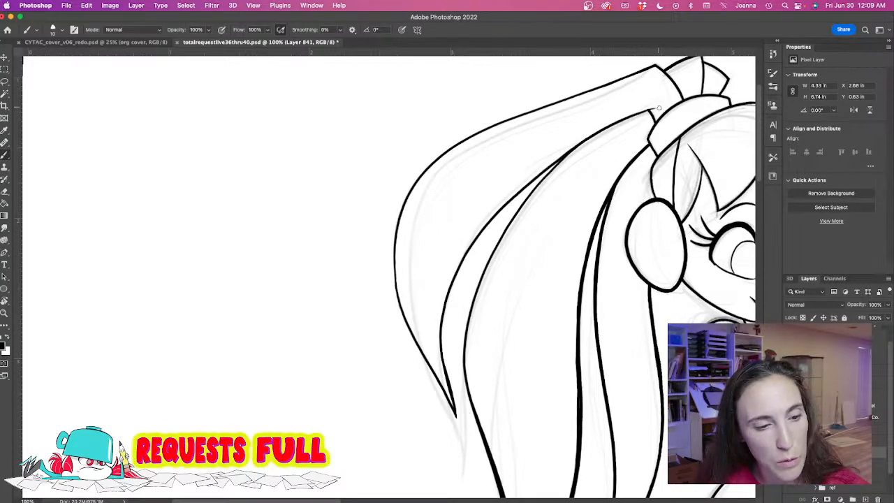
drag(652, 109, 600, 132)
mouse_move(527, 182)
mouse_down()
mouse_move(463, 248)
mouse_move(440, 316)
mouse_up()
key(r)
mouse_move(339, 269)
mouse_down()
mouse_move(462, 165)
mouse_move(486, 186)
mouse_up()
key(b)
drag(260, 241, 522, 119)
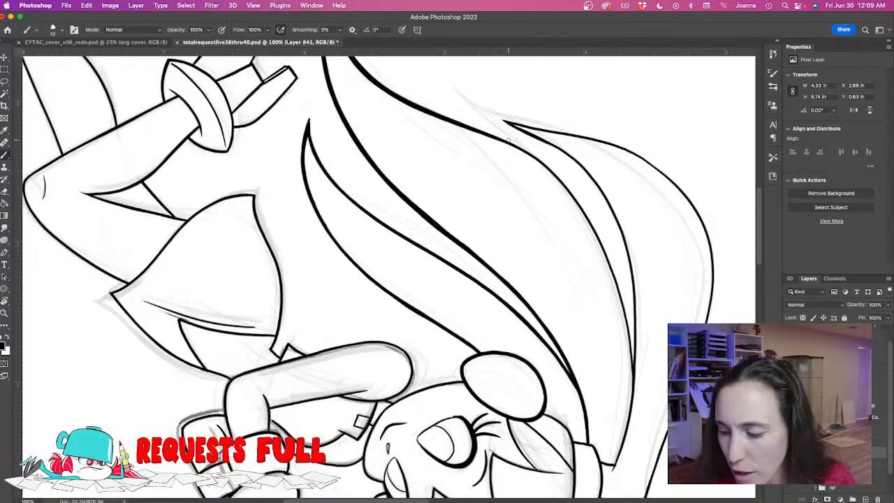
key(bracketright)
mouse_move(520, 132)
mouse_down()
mouse_move(580, 165)
mouse_move(610, 204)
mouse_move(629, 260)
mouse_move(634, 372)
mouse_up()
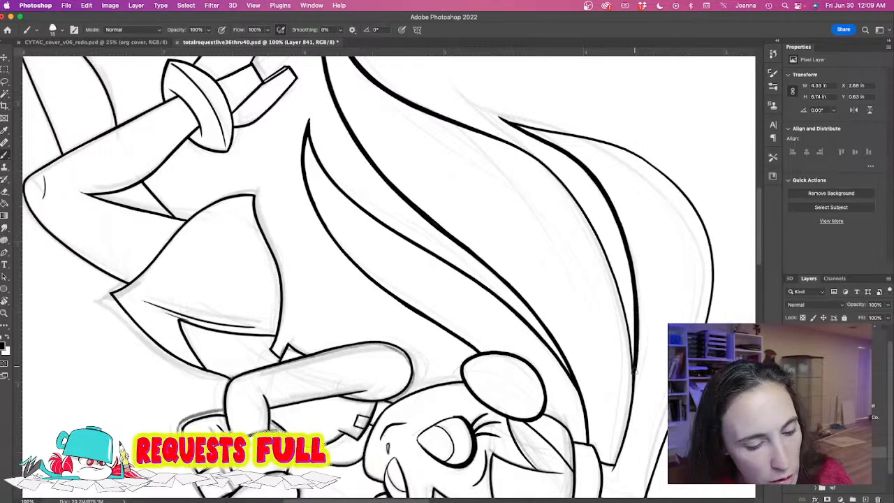
Thicken the long middle lock's outer edge from its lower curve up to the hair tie, smoothing the bend with short strokes.
mouse_move(427, 111)
mouse_down()
mouse_move(541, 163)
mouse_move(592, 223)
mouse_move(621, 299)
mouse_move(634, 384)
mouse_move(607, 483)
mouse_up()
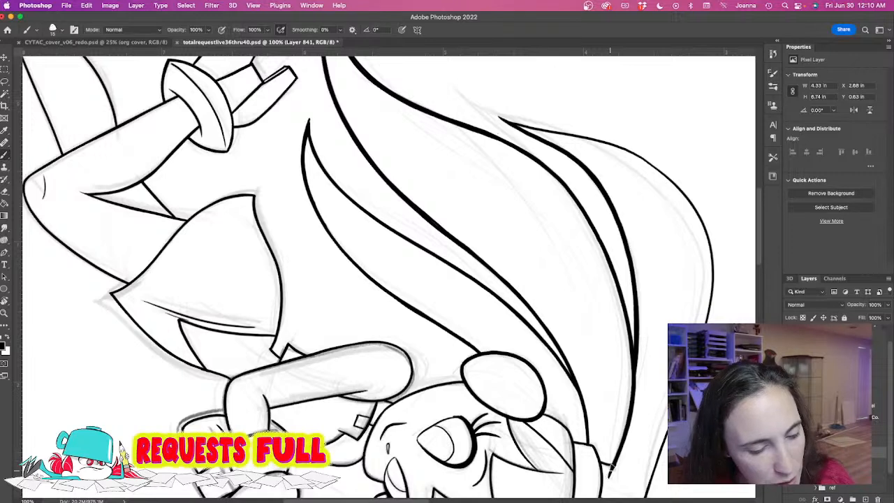
mouse_move(472, 127)
mouse_down()
mouse_move(509, 140)
mouse_move(567, 185)
mouse_up()
drag(506, 142, 576, 197)
drag(544, 162, 591, 215)
key(super+z)
mouse_move(535, 157)
mouse_down()
mouse_move(568, 183)
mouse_move(605, 252)
mouse_up()
Thicken the outermost lock's outer edge from its pointed tip all the way to the hair tie.
mouse_move(498, 115)
mouse_down()
mouse_move(608, 143)
mouse_move(685, 196)
mouse_move(711, 246)
mouse_move(707, 322)
mouse_up()
drag(564, 385, 582, 228)
drag(711, 207, 667, 328)
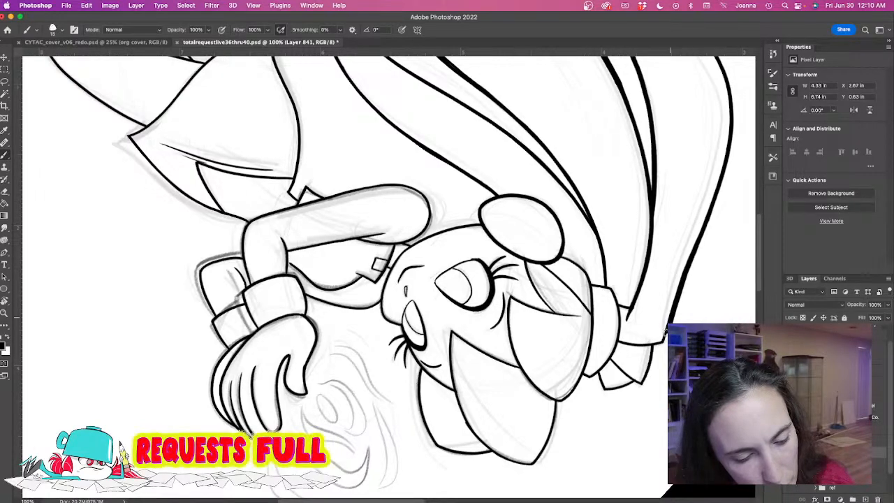
Thicken the hair tie's upper edge, the adjoining end of the outermost lock and the outline of the short tuft beside it.
key(r)
mouse_move(441, 240)
mouse_down()
mouse_move(428, 282)
mouse_move(394, 206)
mouse_move(448, 236)
mouse_move(444, 313)
mouse_up()
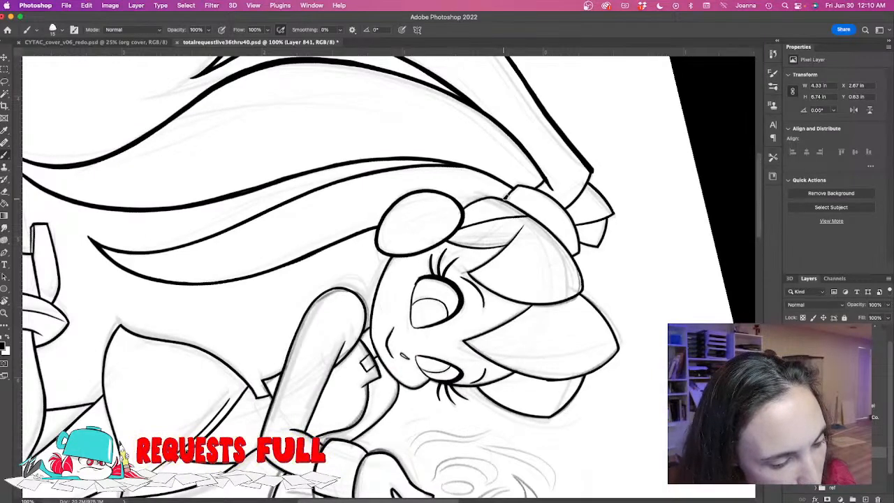
drag(513, 188, 569, 210)
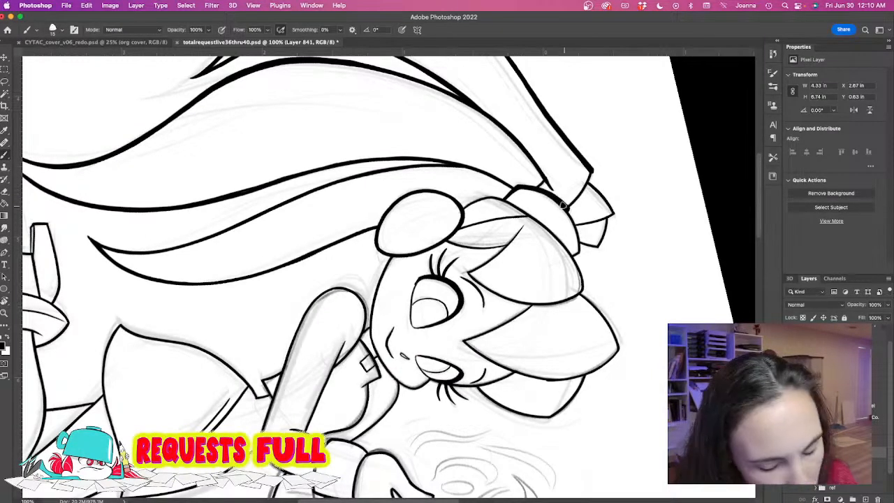
key(super+z)
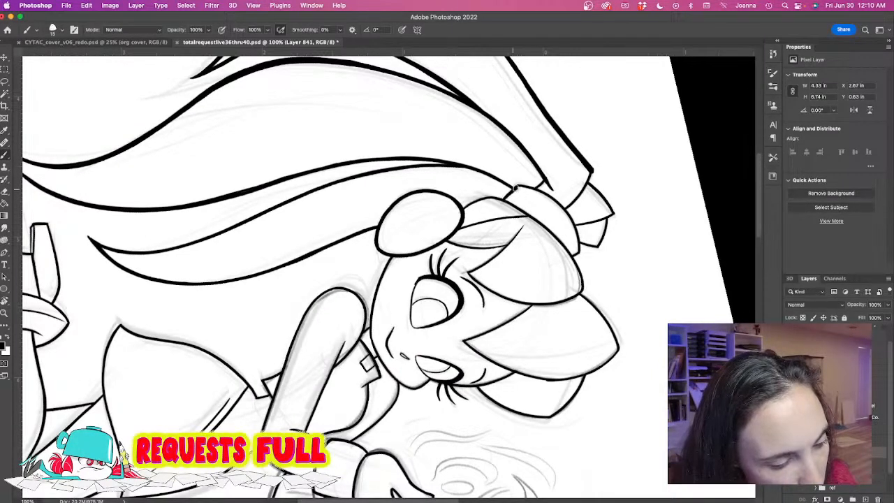
mouse_move(521, 187)
mouse_down()
mouse_move(563, 206)
mouse_move(578, 246)
mouse_up()
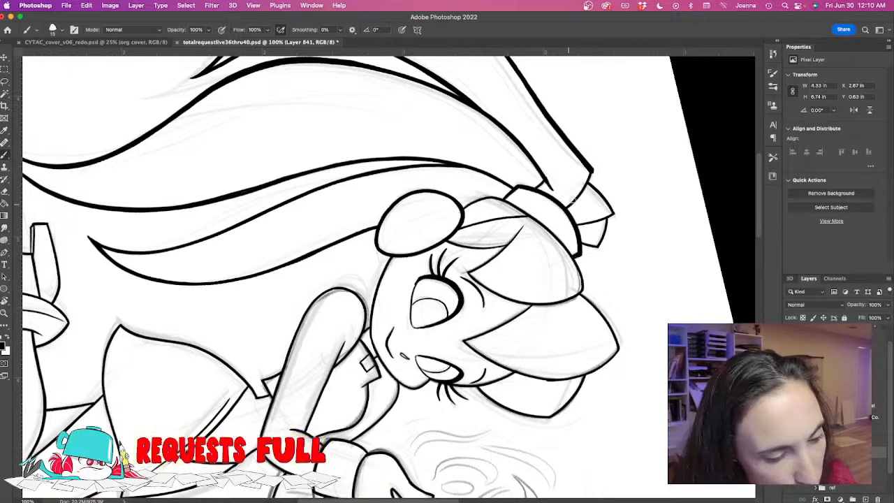
mouse_move(590, 170)
mouse_down()
mouse_move(567, 208)
mouse_move(590, 169)
mouse_up()
mouse_move(614, 214)
mouse_down()
mouse_move(591, 180)
mouse_move(614, 214)
mouse_move(582, 225)
mouse_move(615, 214)
mouse_move(595, 249)
mouse_up()
key(super+z)
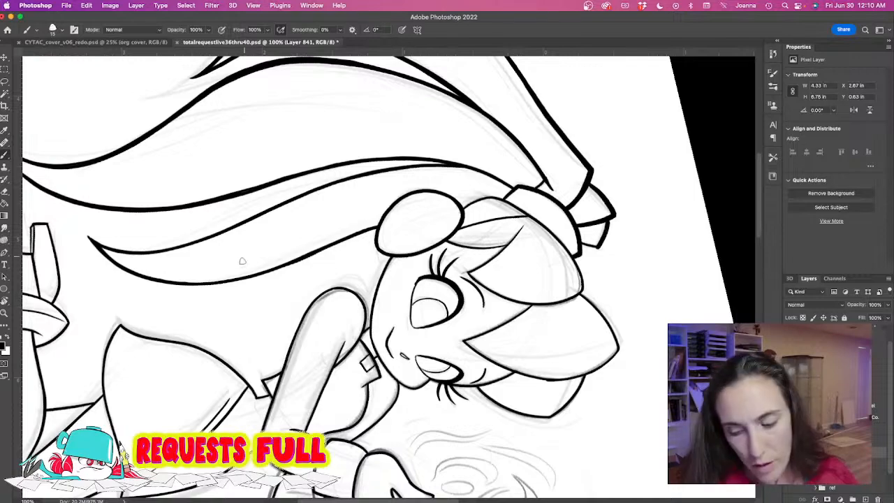
Hide the rough sketch layer so only the inked line art of the girl is displayed.
key(super+minus)
key(r)
key(super+minus)
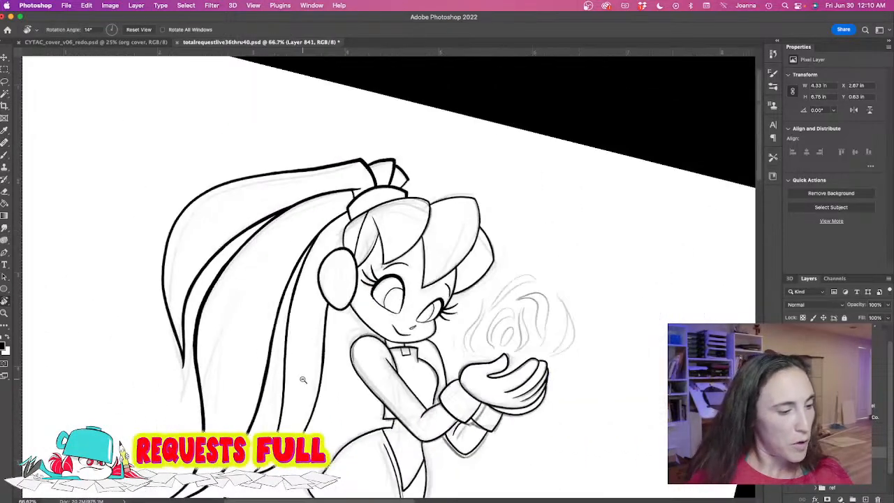
drag(204, 408, 393, 259)
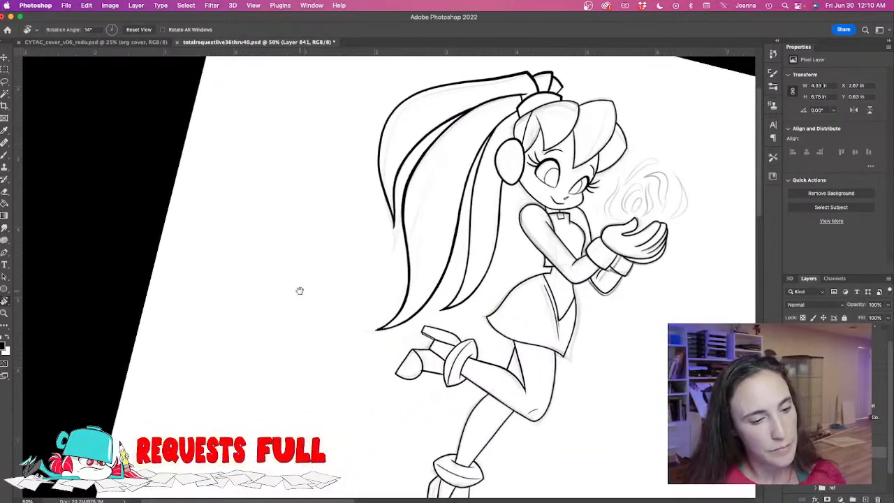
drag(326, 342, 329, 341)
click(790, 464)
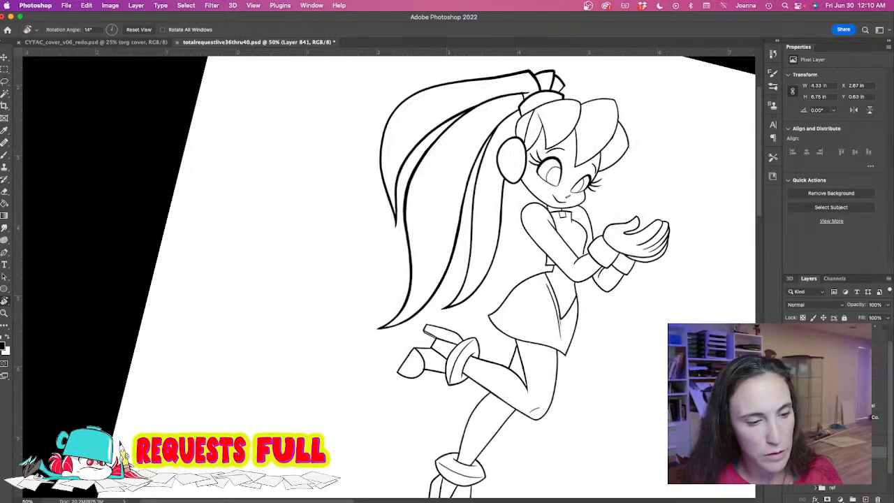
Draw thin strand lines inside the outermost ponytail lock, the long middle lock and the large pointed bang.
mouse_move(285, 315)
mouse_down()
mouse_move(279, 345)
mouse_move(303, 349)
mouse_move(318, 424)
mouse_up()
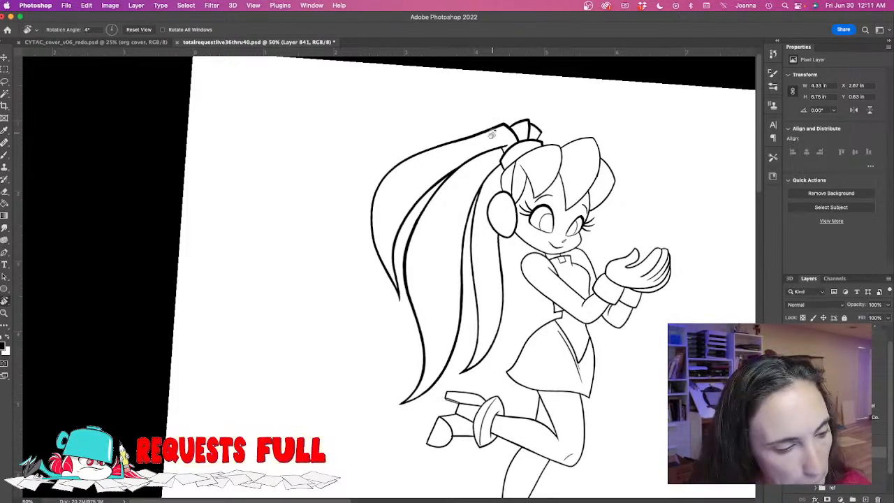
key(b)
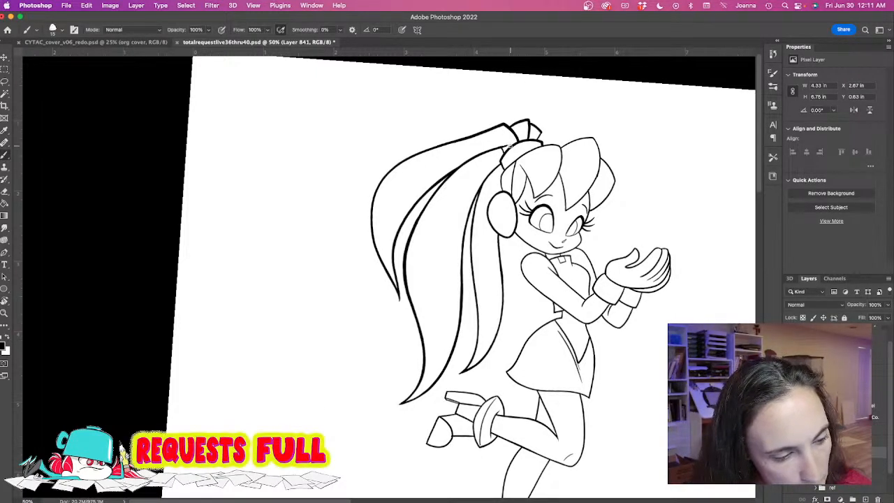
mouse_move(514, 136)
mouse_down()
mouse_move(428, 160)
mouse_move(383, 205)
mouse_move(398, 292)
mouse_up()
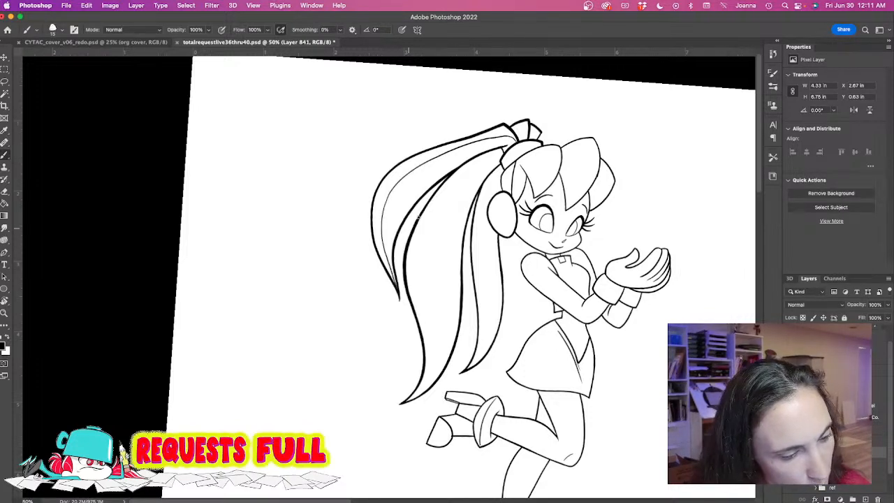
mouse_move(499, 152)
mouse_down()
mouse_move(465, 187)
mouse_move(424, 384)
mouse_up()
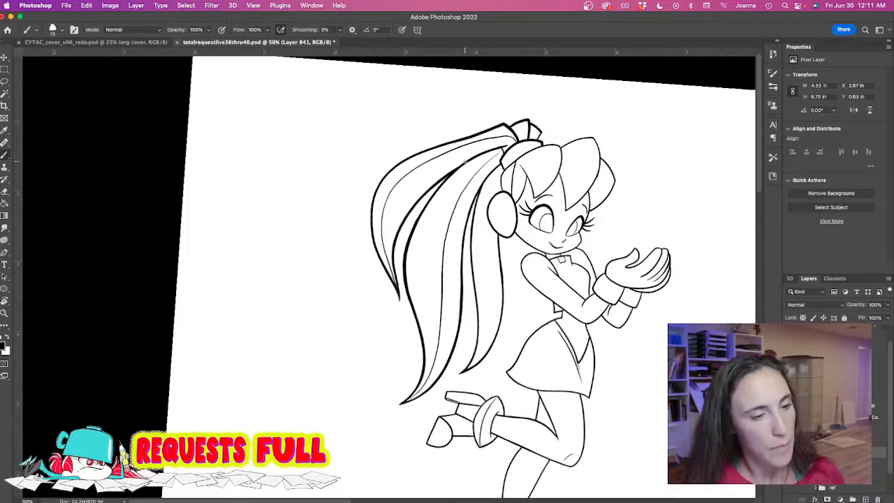
drag(592, 137, 571, 204)
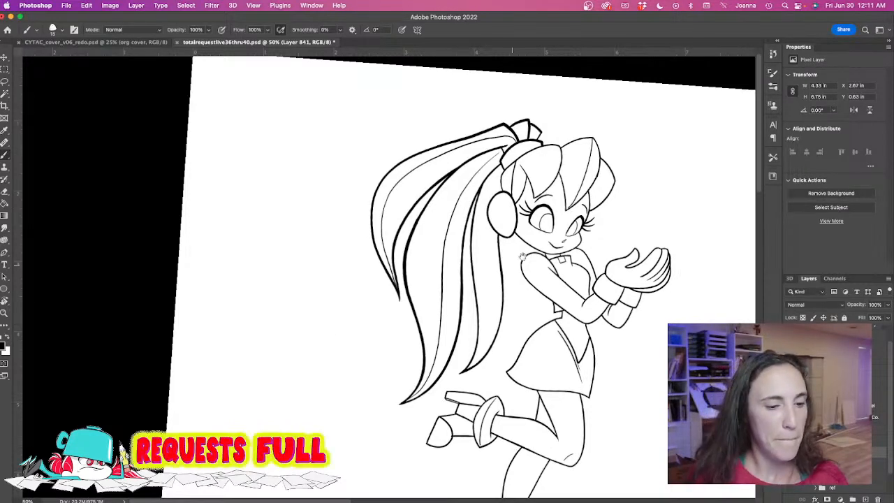
Try to erase the thumb tip on the upper hand and redraw it longer and rounder.
scroll(600, 267, up, 1)
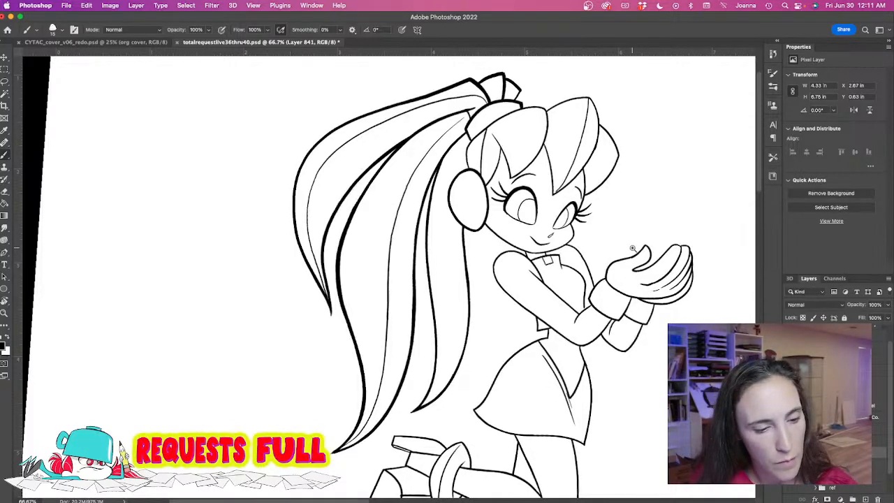
scroll(634, 249, up, 1)
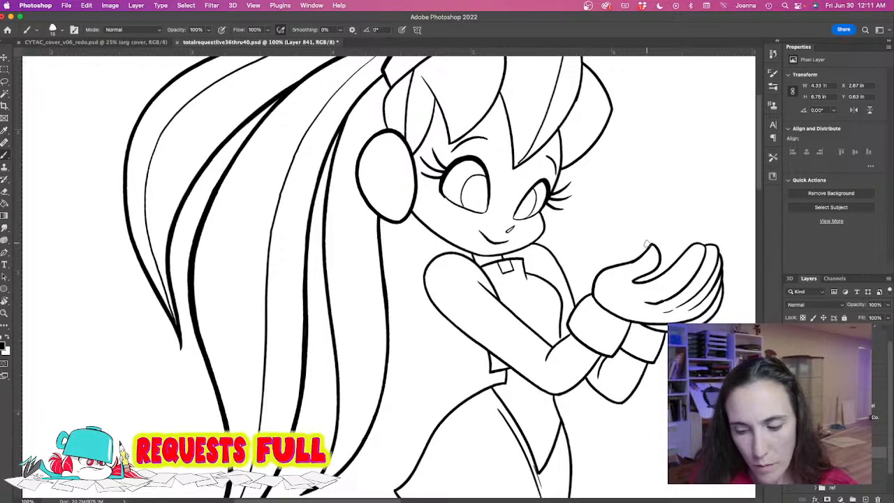
key(e)
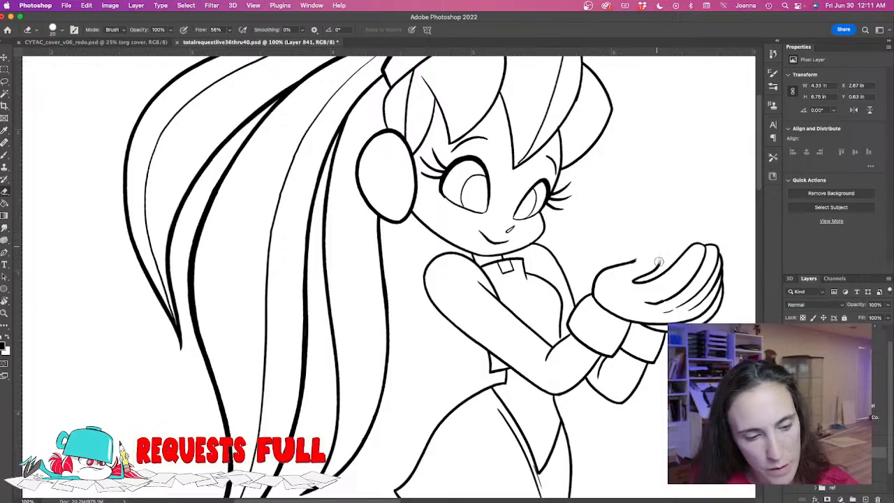
key(b)
mouse_move(634, 281)
mouse_down()
mouse_move(661, 251)
mouse_move(650, 238)
mouse_move(648, 237)
mouse_up()
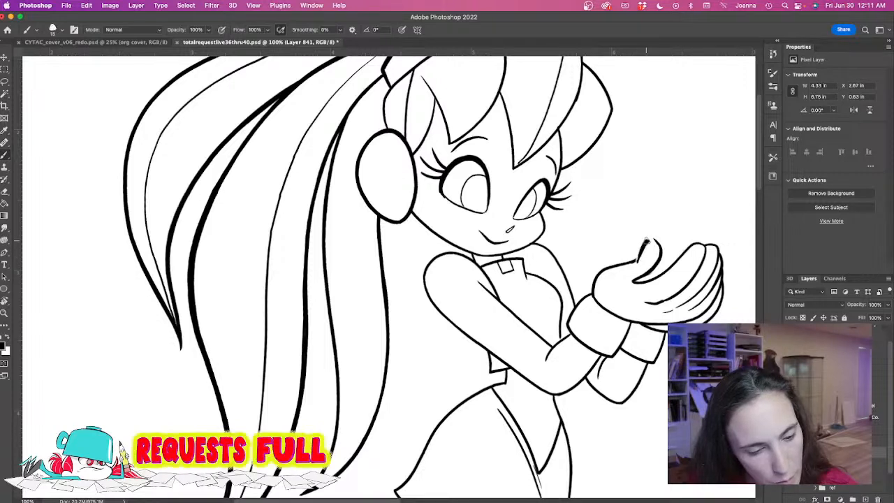
key(ctrl+z)
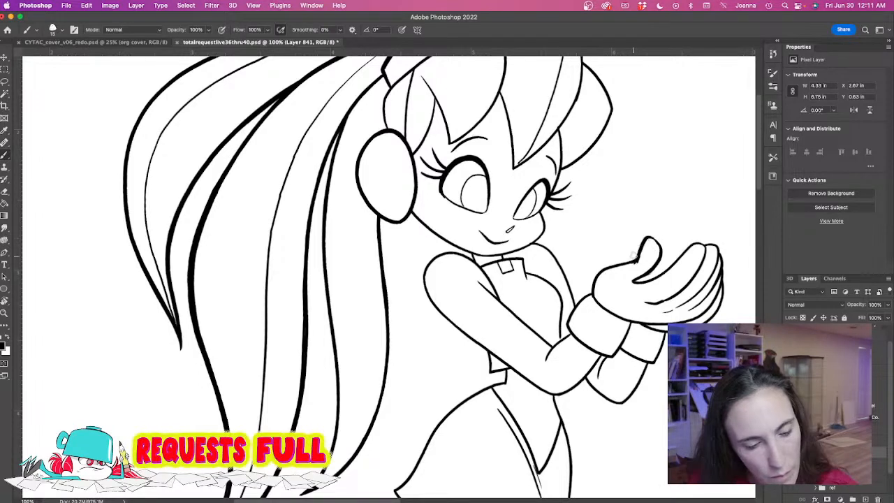
key(super+z)
key(super+z)
key(super+z)
key(super+z)
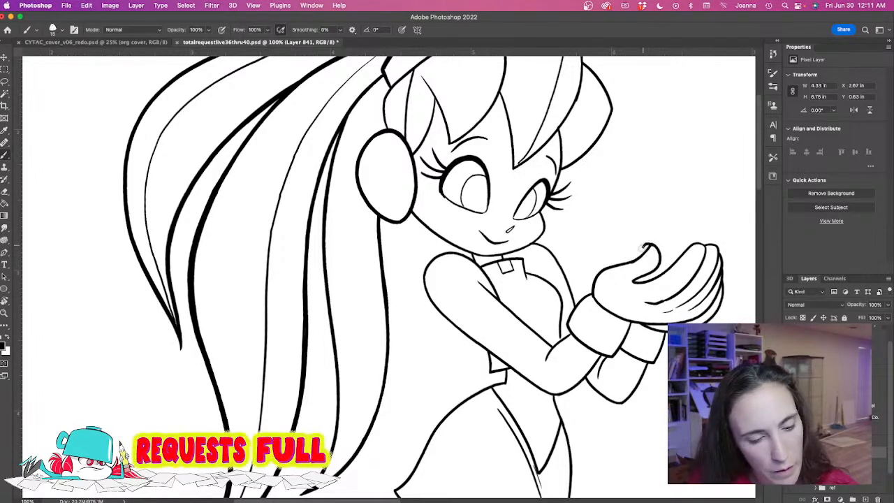
Refine the raised thumb's outline by thickening its outer edge up to the tip.
key(l)
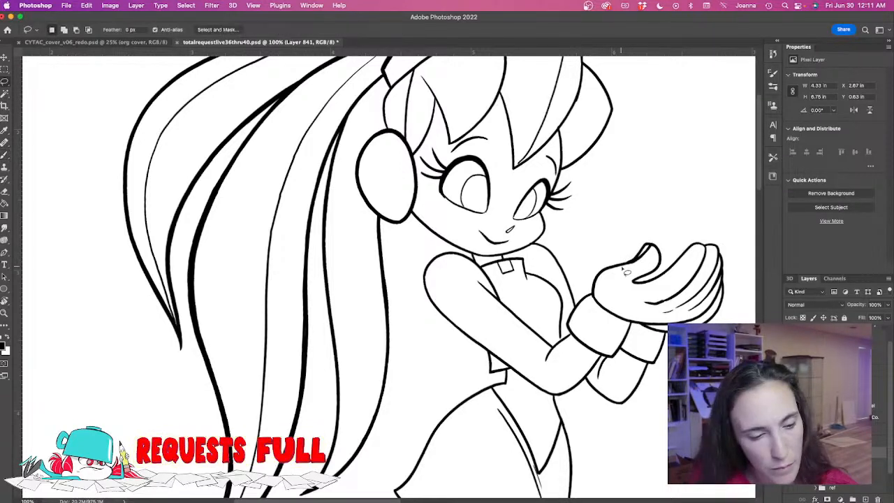
Erase the stray marks beside the thumb of the cupped hand inside a lasso selection, and return to the Brush tool.
drag(649, 246, 622, 264)
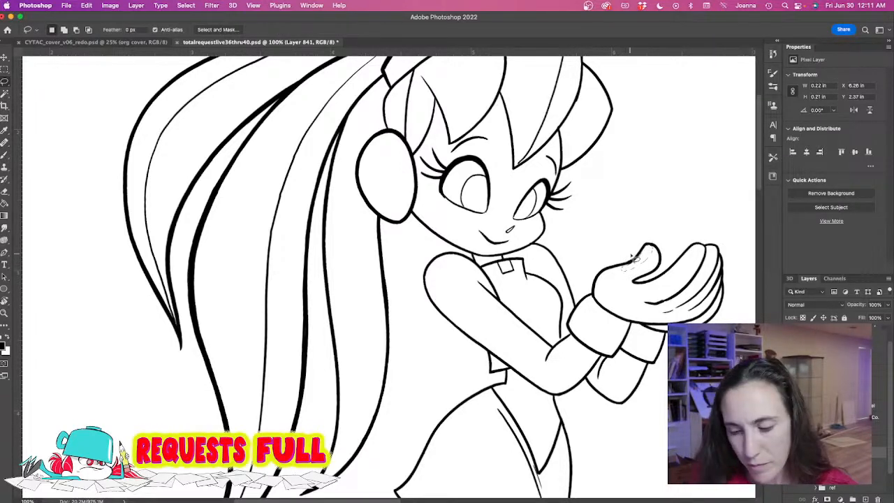
key(Delete)
key(ctrl+d)
key(b)
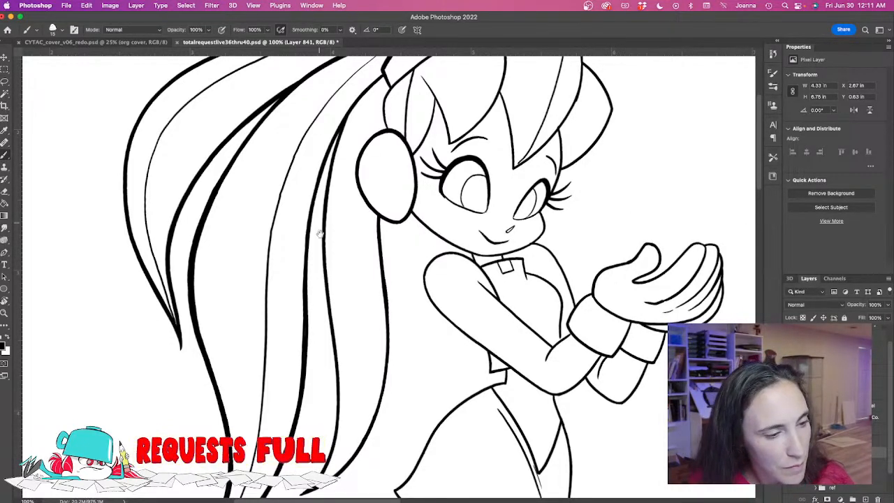
Thicken the head outline from the top of the bangs along the hair band to the top of the ear piece.
scroll(418, 209, up, 5)
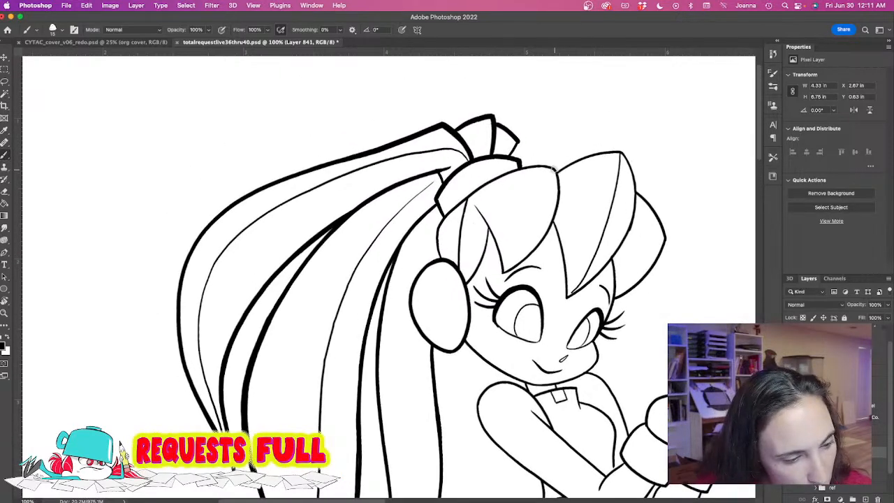
drag(526, 168, 500, 176)
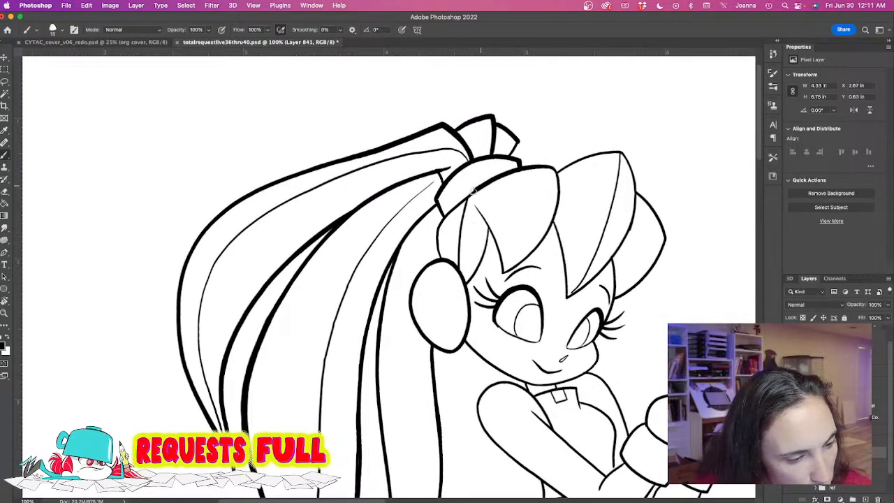
mouse_move(452, 208)
mouse_down()
mouse_move(438, 224)
mouse_move(436, 258)
mouse_up()
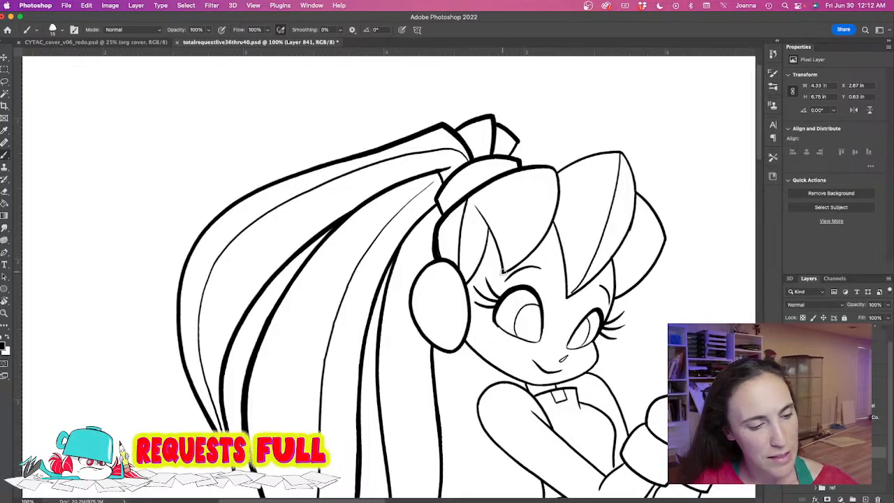
Thicken the outer contours and pointed tips of the bangs with brush strokes, leaving the inner strand lines thin.
drag(520, 260, 537, 240)
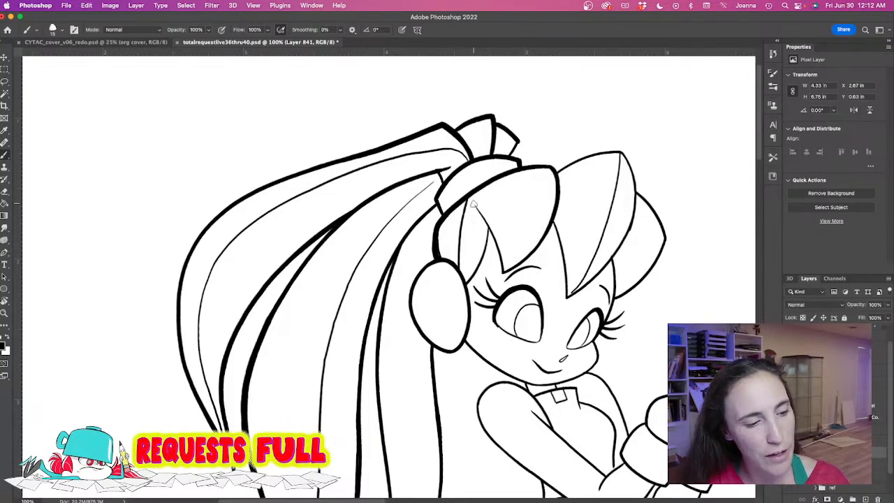
drag(472, 204, 489, 225)
drag(500, 256, 502, 270)
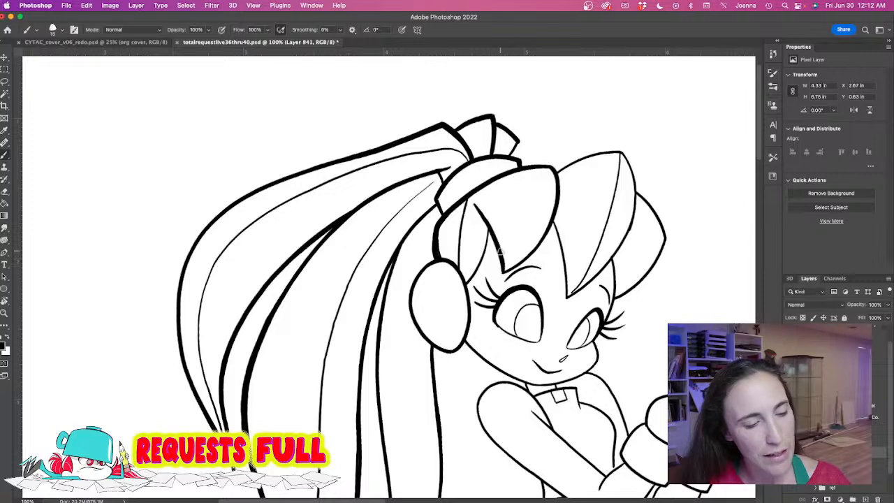
drag(622, 152, 582, 160)
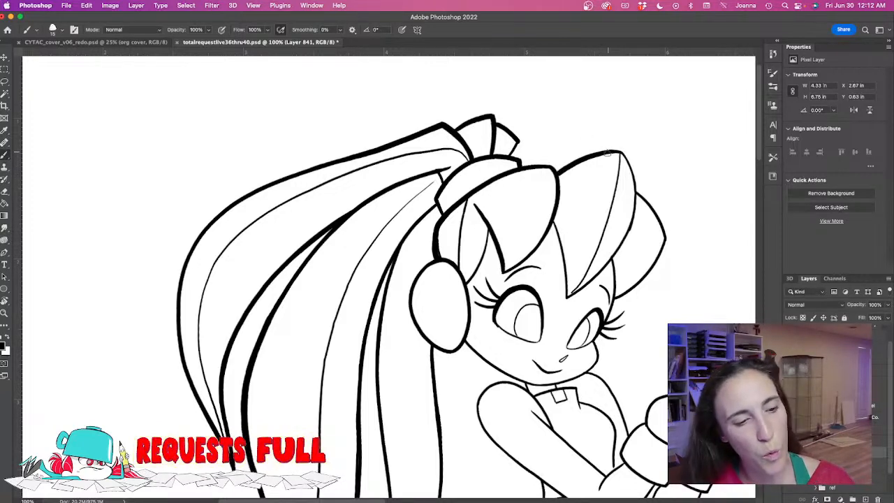
mouse_move(634, 199)
mouse_down()
mouse_move(618, 247)
mouse_move(571, 295)
mouse_up()
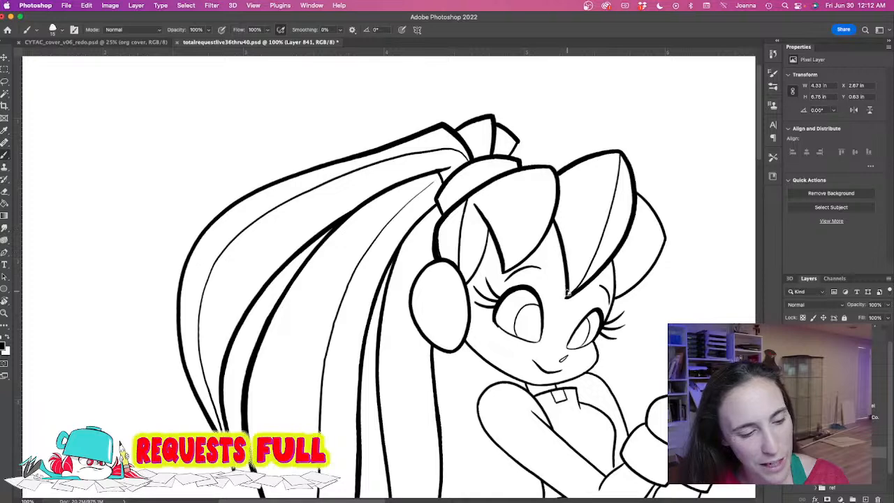
Thicken the chest outline below the collar and the outline of the far shoulder and arm.
scroll(382, 357, down, 5)
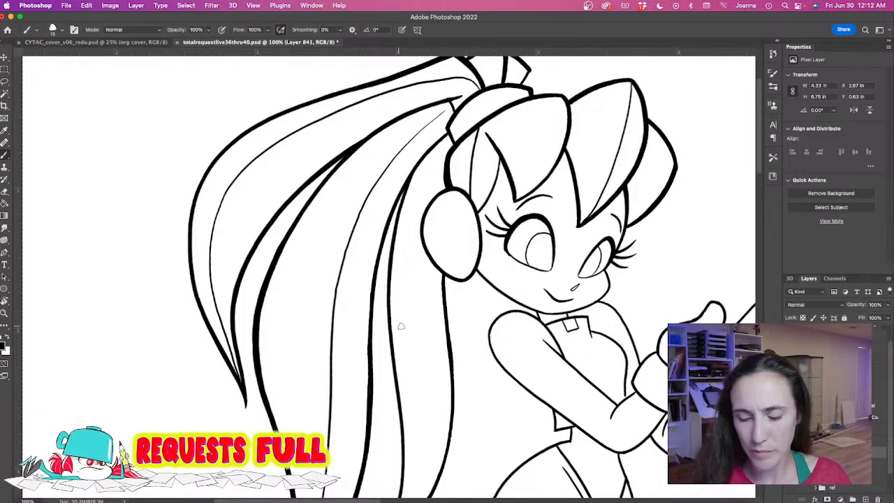
scroll(398, 326, up, 5)
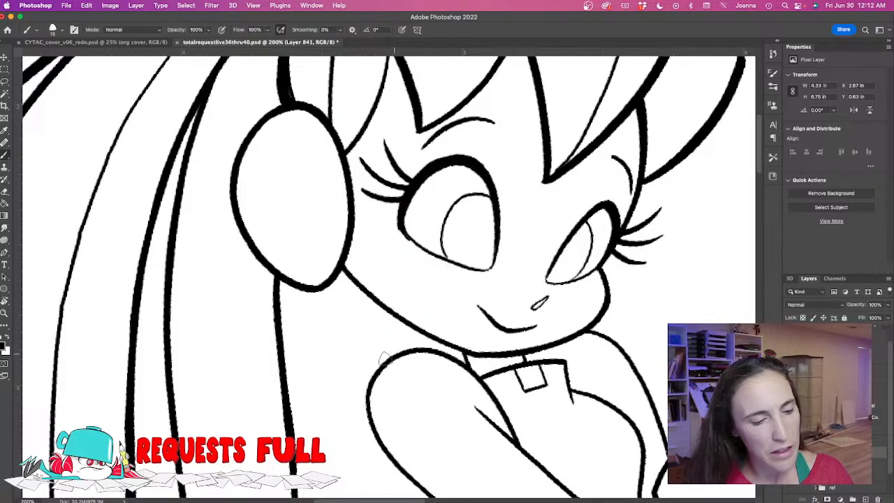
alt+click(383, 375)
drag(377, 374, 434, 236)
super+click(544, 299)
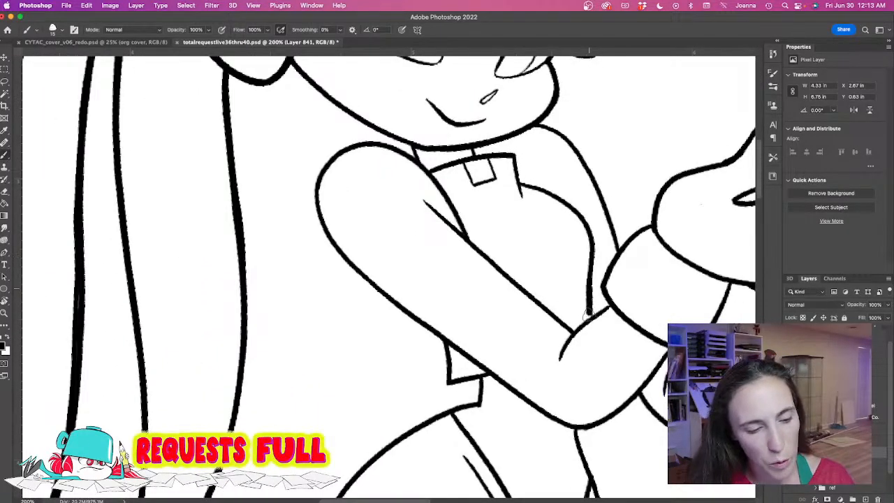
mouse_move(518, 182)
mouse_down()
mouse_move(577, 211)
mouse_move(592, 246)
mouse_move(588, 289)
mouse_up()
mouse_move(529, 124)
mouse_down()
mouse_move(557, 134)
mouse_move(586, 167)
mouse_move(620, 249)
mouse_up()
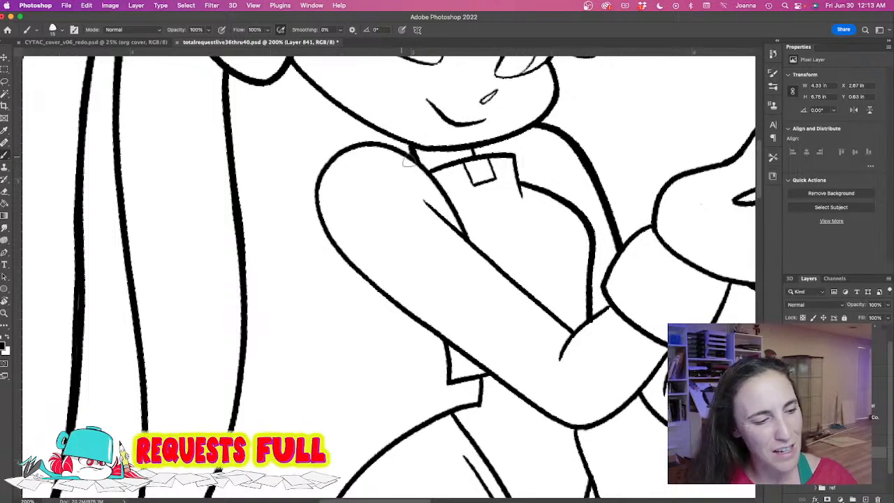
mouse_move(387, 145)
mouse_down()
mouse_move(353, 143)
mouse_move(332, 158)
mouse_move(318, 189)
mouse_move(337, 250)
mouse_move(389, 301)
mouse_up()
key(super+z)
mouse_move(430, 179)
mouse_down()
mouse_move(393, 151)
mouse_move(353, 147)
mouse_move(323, 177)
mouse_move(319, 207)
mouse_move(348, 261)
mouse_move(454, 349)
mouse_up()
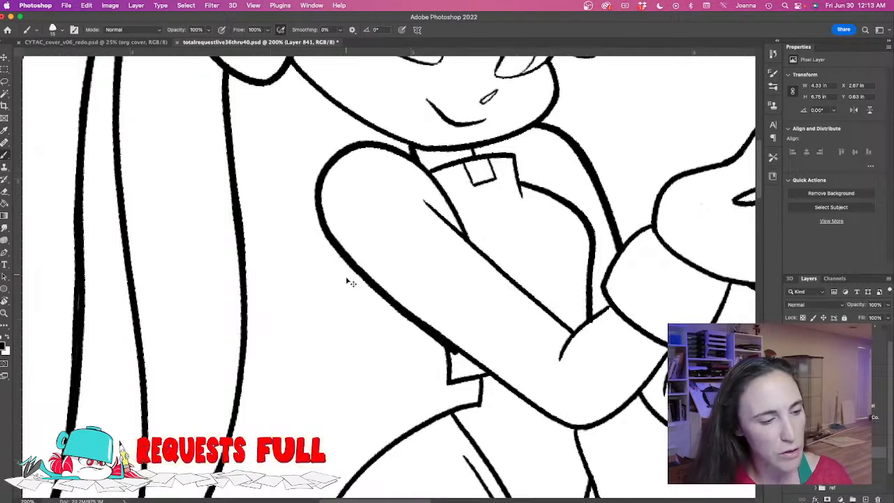
key(super+z)
mouse_move(336, 154)
mouse_down()
mouse_move(370, 143)
mouse_move(409, 150)
mouse_move(450, 196)
mouse_move(466, 233)
mouse_up()
key(super+z)
Thicken the near shoulder and both edges of the upper arm down to the elbow, rotating the canvas for the long strokes.
mouse_move(338, 150)
mouse_down()
mouse_move(377, 143)
mouse_move(413, 160)
mouse_move(469, 243)
mouse_up()
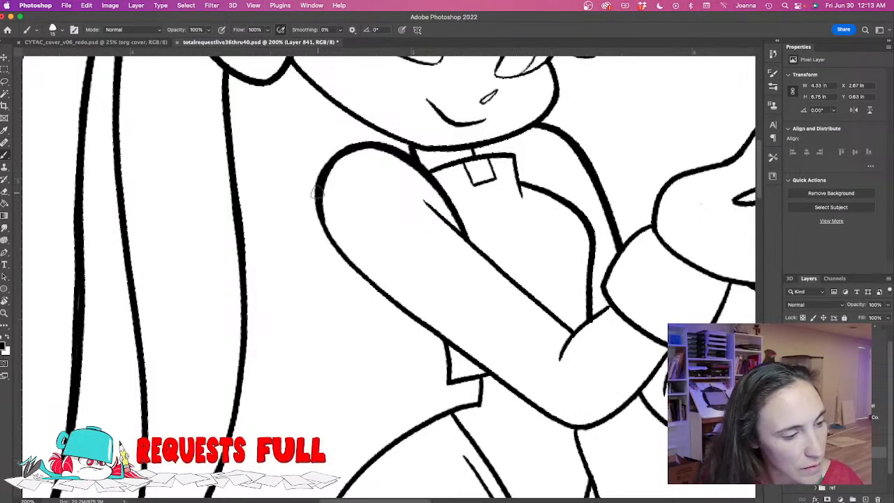
mouse_move(315, 178)
mouse_down()
mouse_move(317, 222)
mouse_move(335, 244)
mouse_move(319, 208)
mouse_move(357, 267)
mouse_up()
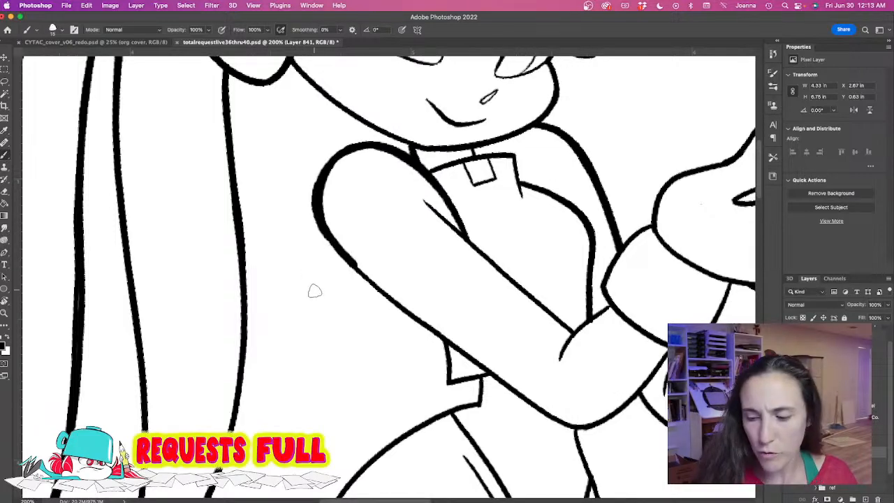
alt+click(331, 304)
drag(310, 323, 353, 308)
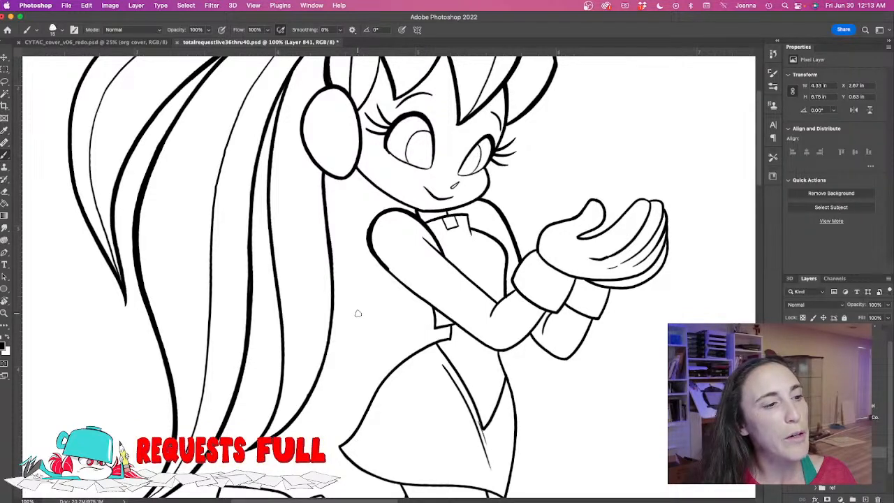
super+click(374, 303)
mouse_move(382, 313)
mouse_down()
mouse_move(353, 340)
mouse_move(340, 280)
mouse_move(373, 290)
mouse_move(377, 282)
mouse_up()
key(r)
key(b)
key(super+z)
mouse_move(357, 312)
mouse_down()
mouse_move(416, 230)
mouse_move(409, 212)
mouse_up()
mouse_move(450, 137)
mouse_down()
mouse_move(480, 344)
mouse_move(509, 440)
mouse_move(529, 453)
mouse_up()
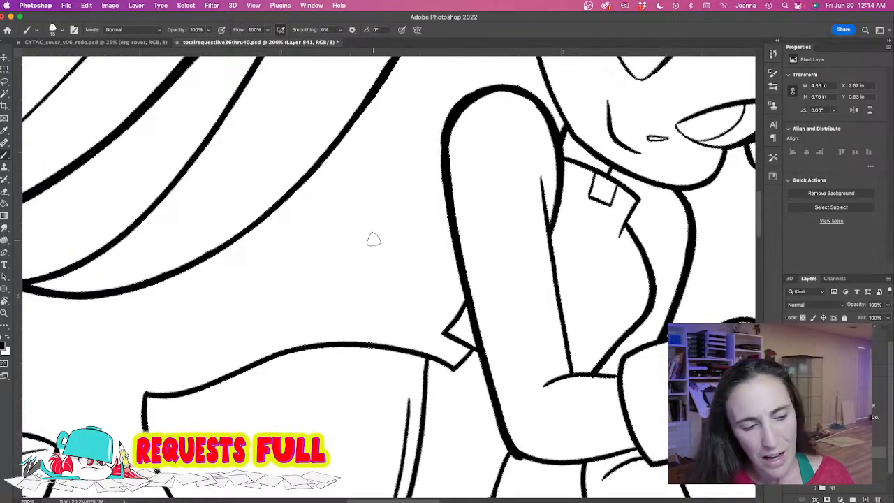
drag(541, 164, 569, 373)
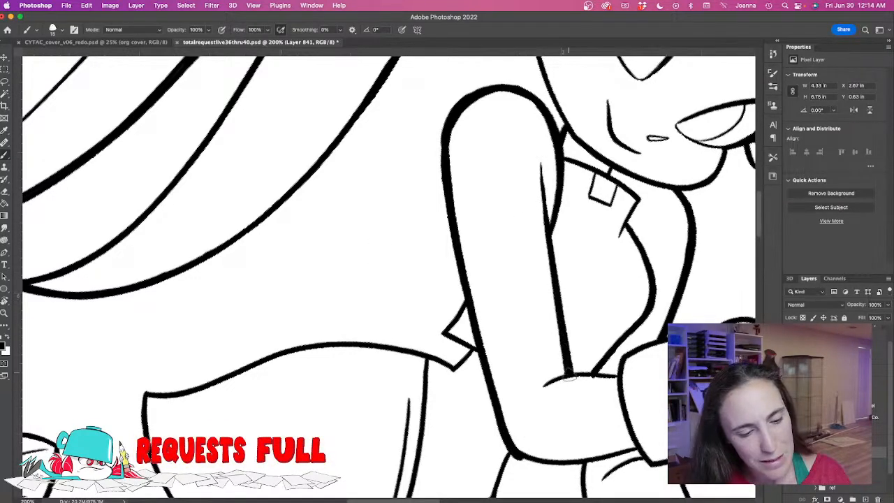
Restore the upright canvas view and thicken the near forearm's two edges from the elbow to the glove cuff.
key(r)
mouse_move(345, 284)
mouse_down()
mouse_move(394, 256)
mouse_move(397, 355)
mouse_up()
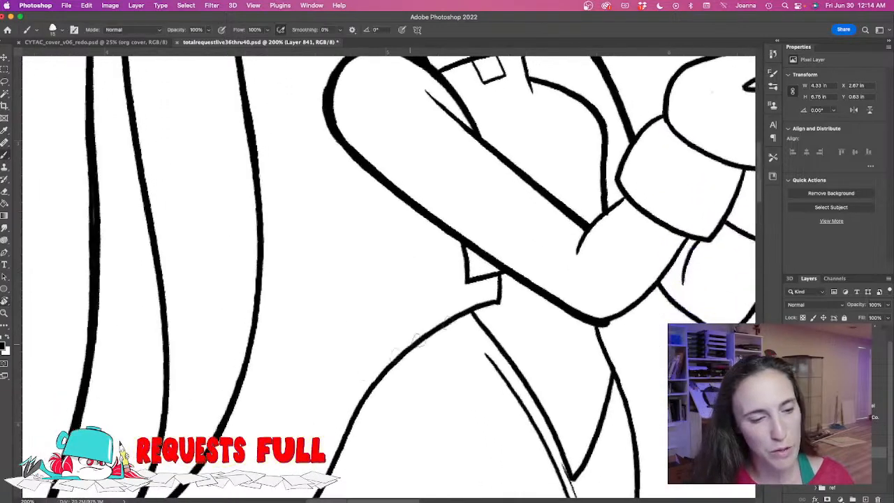
mouse_move(637, 186)
mouse_down()
mouse_move(581, 242)
mouse_move(578, 271)
mouse_up()
mouse_move(696, 220)
mouse_down()
mouse_move(661, 273)
mouse_move(600, 324)
mouse_up()
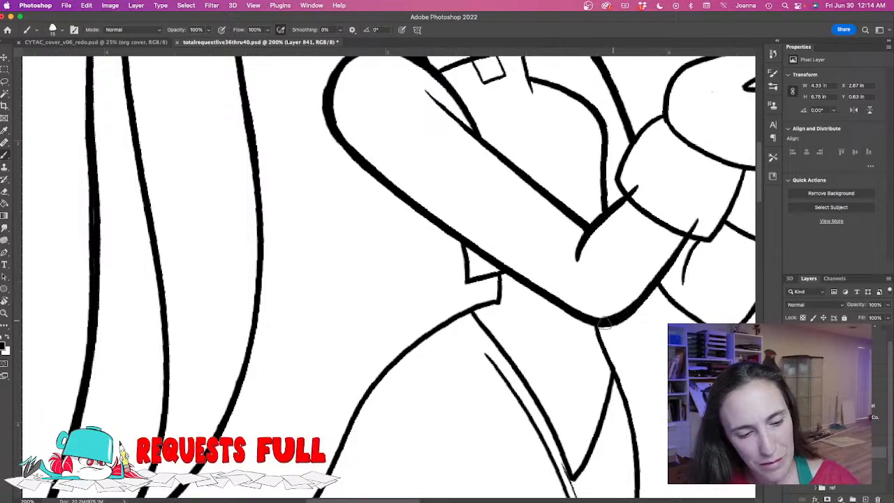
Erase the forearm stroke ends that overshoot into the glove cuff, using a lasso selection.
key(l)
mouse_move(640, 177)
mouse_down()
mouse_move(635, 203)
mouse_move(687, 236)
mouse_move(702, 227)
mouse_move(551, 209)
mouse_move(560, 192)
mouse_move(622, 221)
mouse_move(621, 187)
mouse_move(694, 236)
mouse_up()
key(Delete)
key(super+d)
key(b)
Thicken the side edges of the near glove cuff and the lower outline of the far forearm.
mouse_move(664, 116)
mouse_down()
mouse_move(630, 146)
mouse_move(619, 175)
mouse_up()
scroll(612, 169, up, 3)
scroll(612, 168, right, 3)
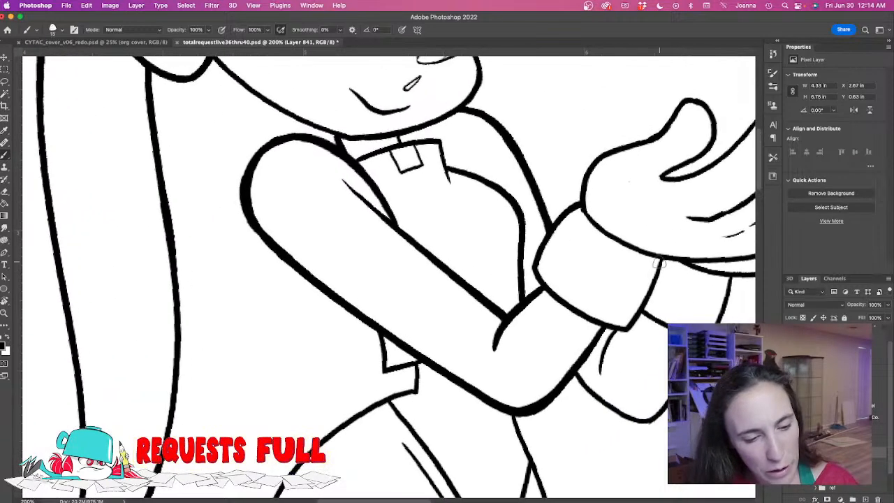
drag(662, 264, 619, 315)
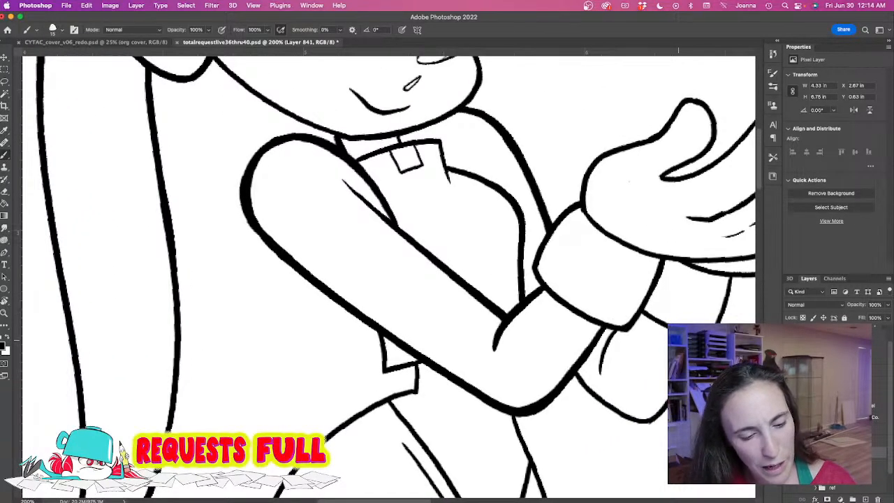
drag(679, 383, 644, 421)
mouse_move(574, 374)
mouse_down()
mouse_move(595, 400)
mouse_move(642, 420)
mouse_move(658, 399)
mouse_up()
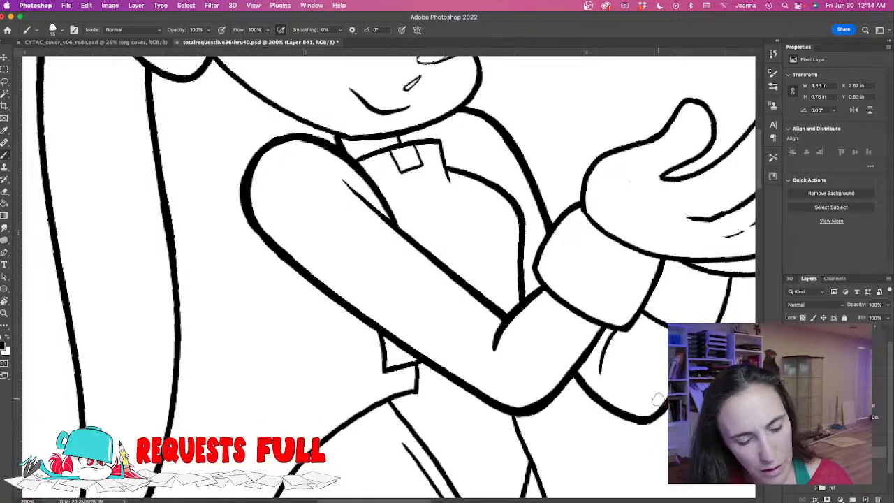
Thicken the vest's lower edge at the waist and the skirt's back edge down to its pointed corner.
alt+click(396, 346)
alt+click(396, 346)
drag(295, 347, 449, 254)
super+click(461, 271)
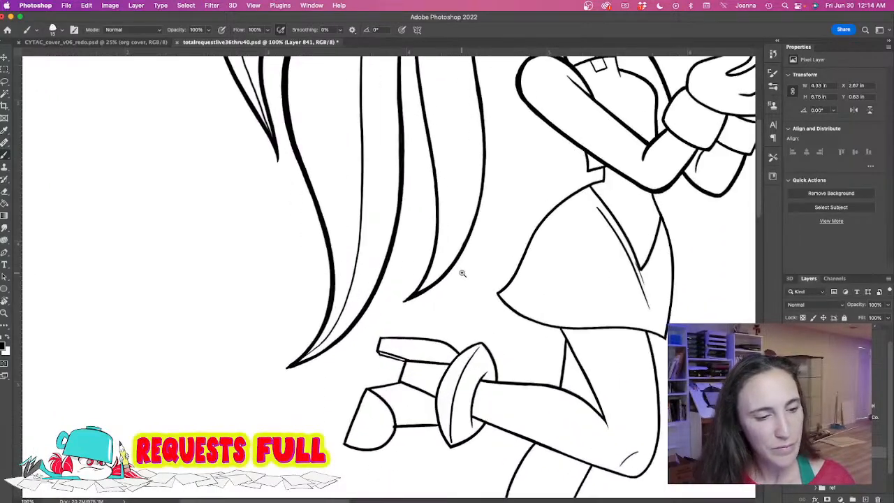
super+click(460, 272)
drag(670, 137, 517, 240)
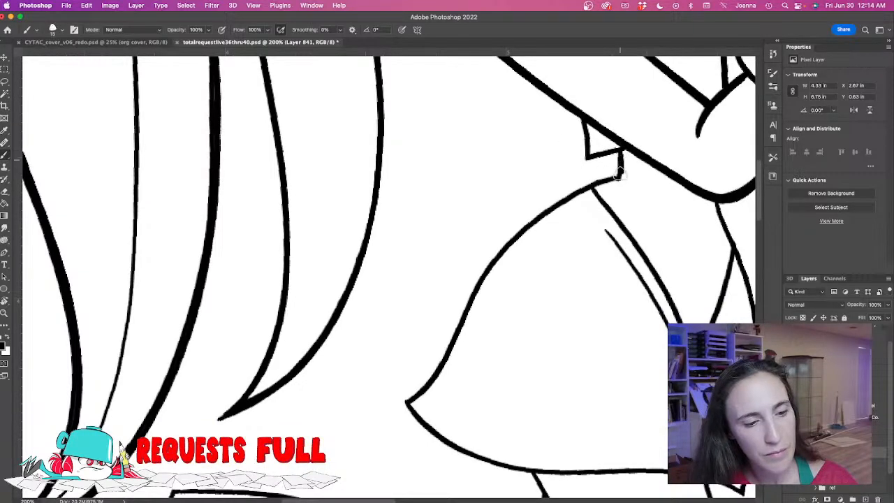
drag(631, 148, 590, 158)
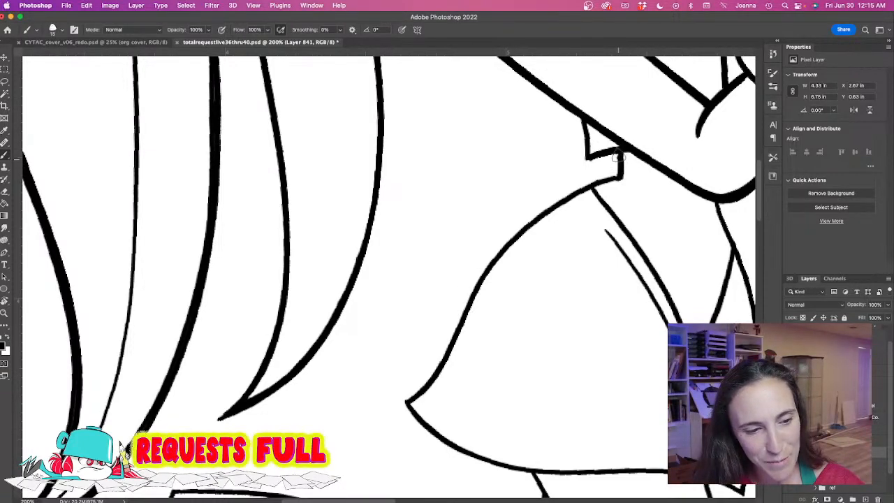
mouse_move(617, 164)
mouse_down()
mouse_move(621, 180)
mouse_move(555, 204)
mouse_move(516, 238)
mouse_move(482, 279)
mouse_move(433, 380)
mouse_move(408, 401)
mouse_move(320, 253)
mouse_up()
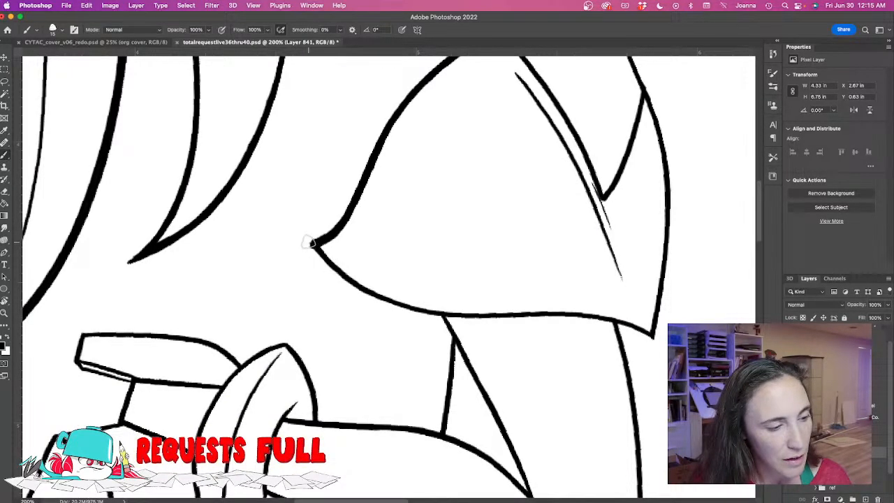
Thicken the skirt's bottom hem and its front edge from the waist down to the front corner.
mouse_move(310, 242)
mouse_down()
mouse_move(351, 283)
mouse_move(392, 303)
mouse_move(621, 322)
mouse_move(653, 337)
mouse_up()
scroll(577, 309, up, 3)
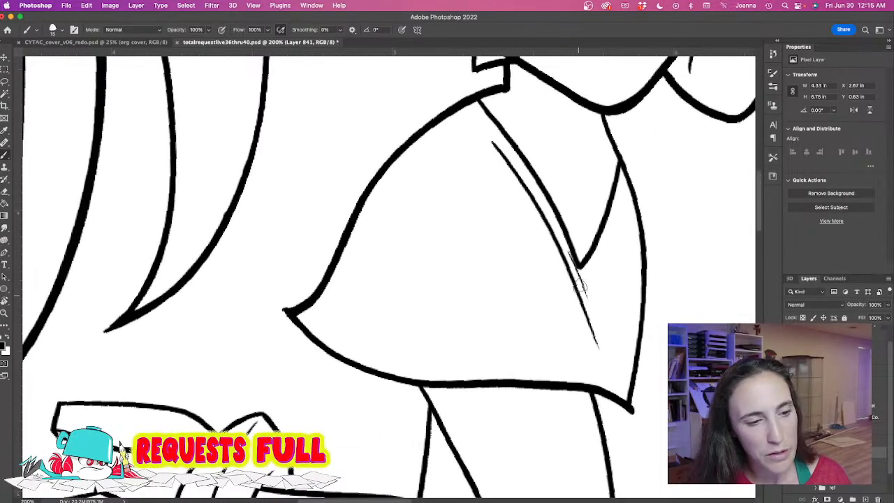
mouse_move(602, 114)
mouse_down()
mouse_move(643, 252)
mouse_move(632, 411)
mouse_up()
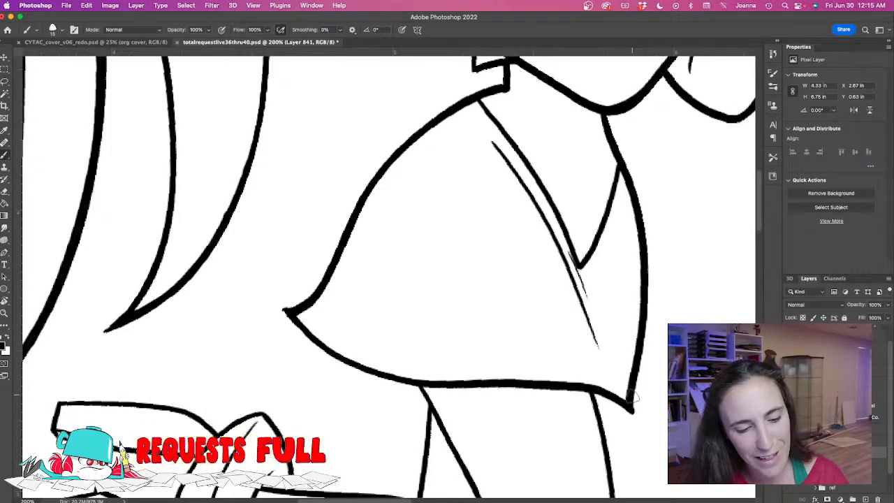
Trim the short vertical waist line under the near arm with a lasso selection, and save the document.
key(l)
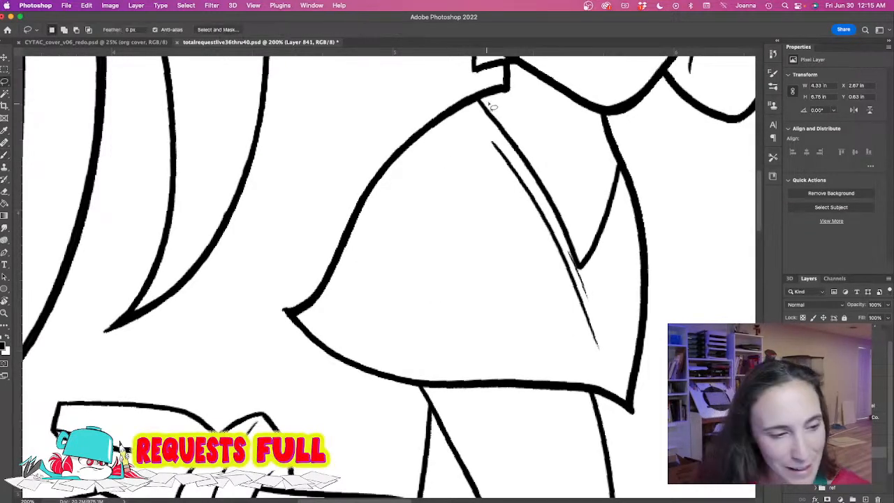
mouse_move(515, 71)
mouse_down()
mouse_move(513, 90)
mouse_move(508, 82)
mouse_up()
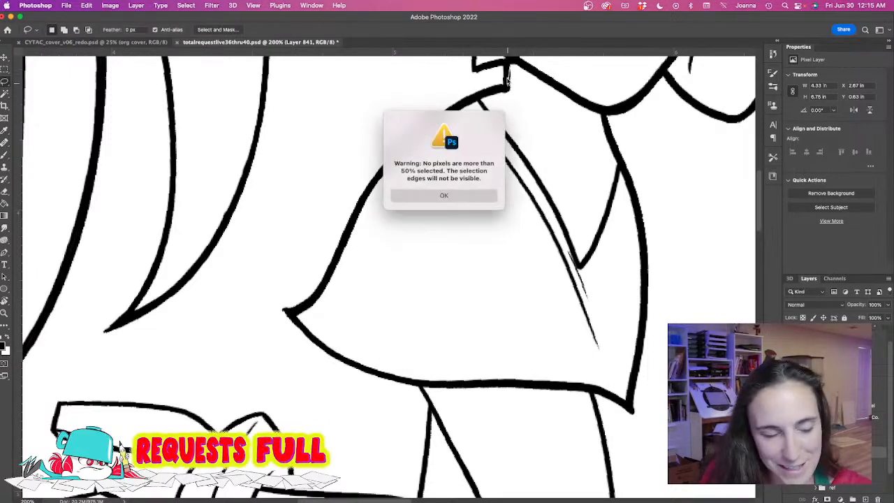
click(445, 196)
key(cmd+s)
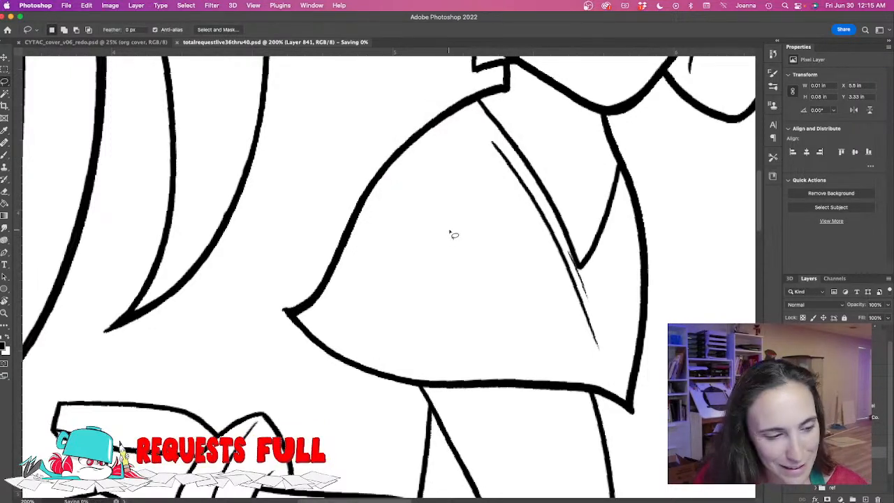
mouse_move(515, 72)
mouse_down()
mouse_move(515, 93)
mouse_move(500, 100)
mouse_move(515, 68)
mouse_up()
key(Delete)
key(super+d)
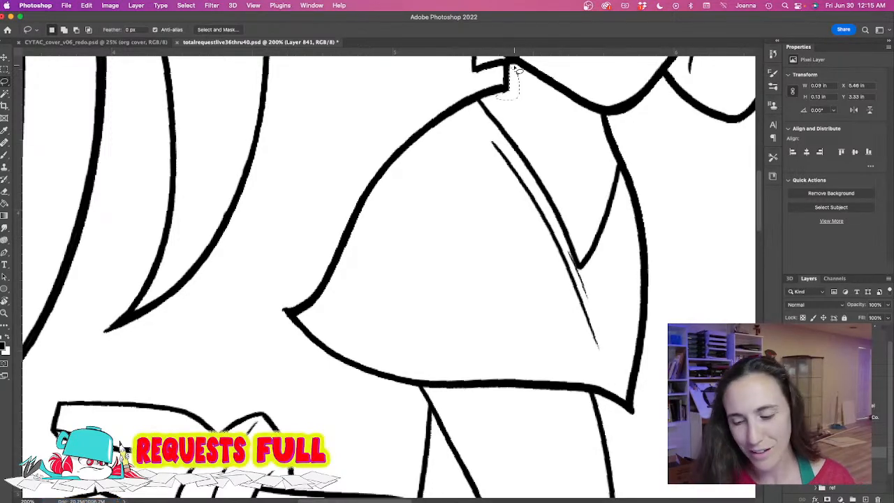
key(b)
scroll(375, 319, down, 5)
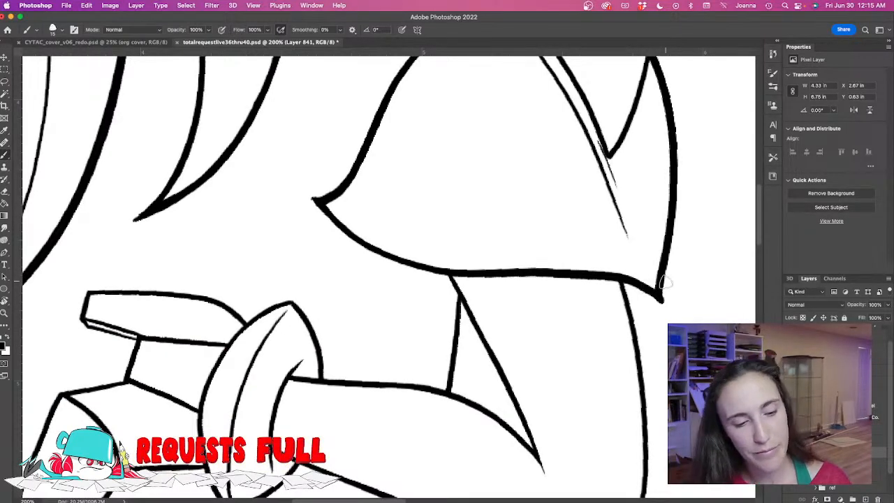
Trim the skirt's front corner with a lasso selection, and thicken the raised leg's two thigh contours below the hem.
key(l)
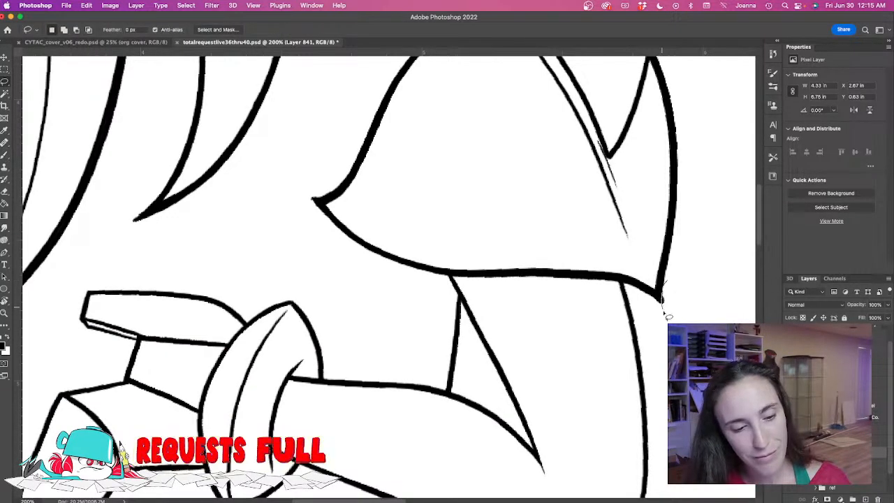
mouse_move(387, 333)
mouse_down()
mouse_move(411, 251)
mouse_move(452, 201)
mouse_up()
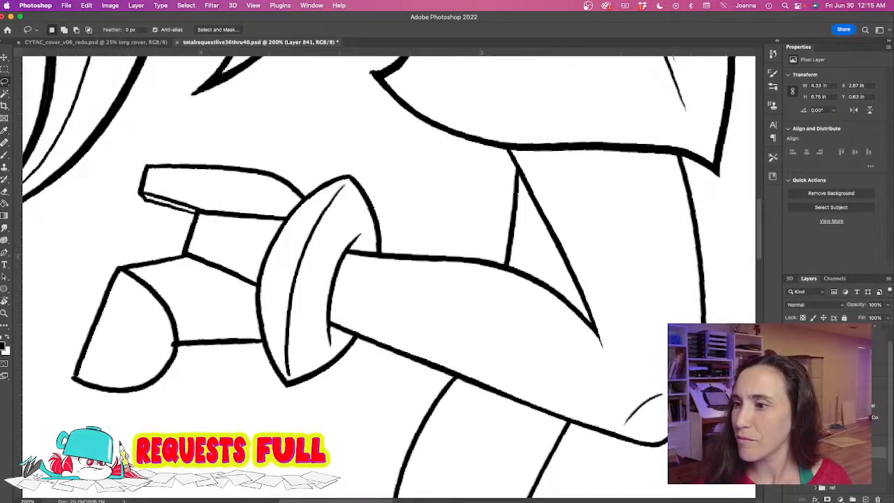
key(b)
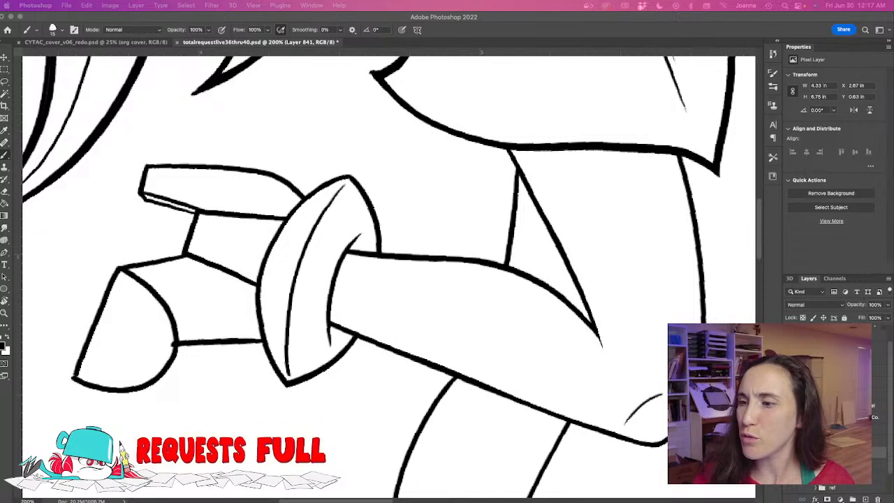
click(487, 265)
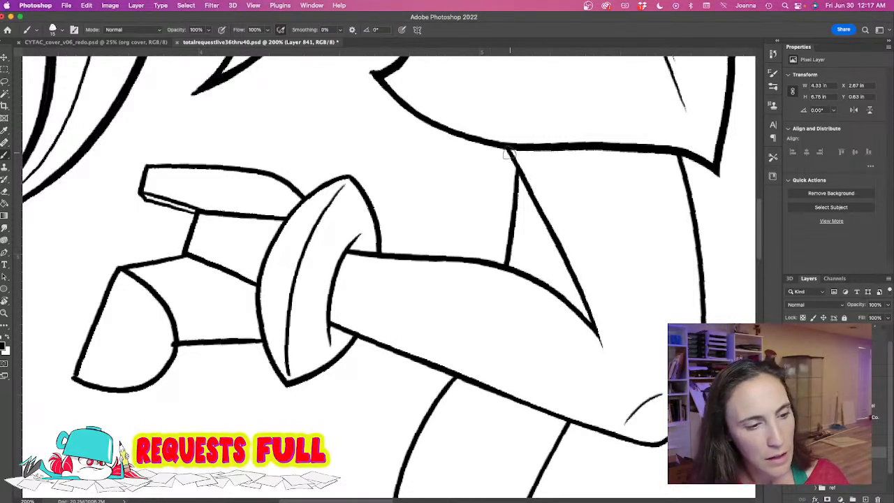
mouse_move(506, 145)
mouse_down()
mouse_move(588, 295)
mouse_move(602, 346)
mouse_up()
drag(593, 313, 605, 349)
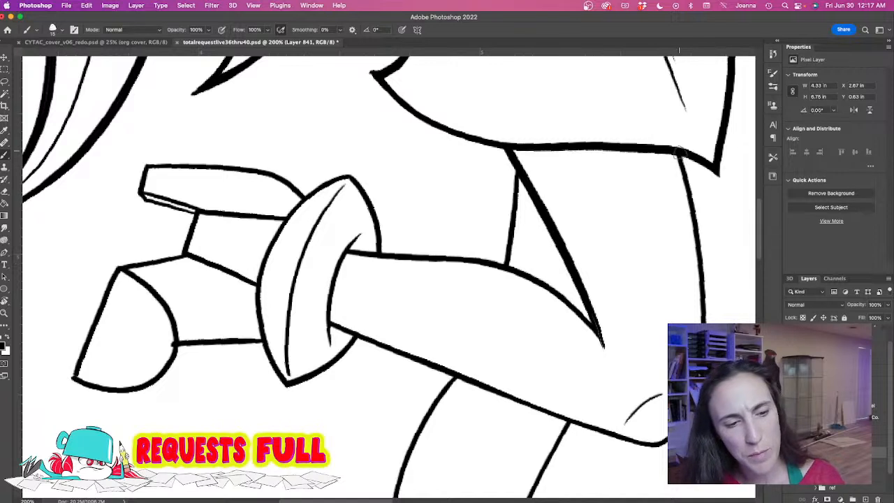
drag(687, 190, 705, 321)
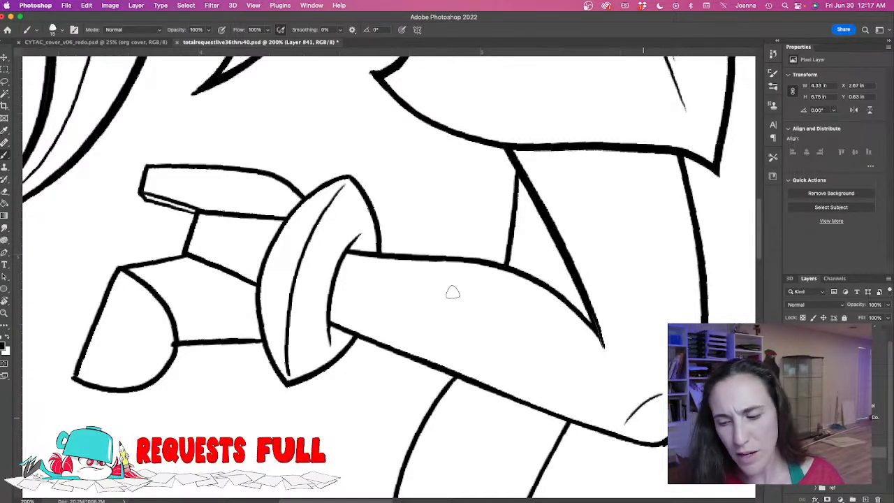
Thicken the raised leg's lower contour from the knee along the shin to the ankle cuff.
scroll(347, 330, down, 3)
drag(347, 330, 385, 320)
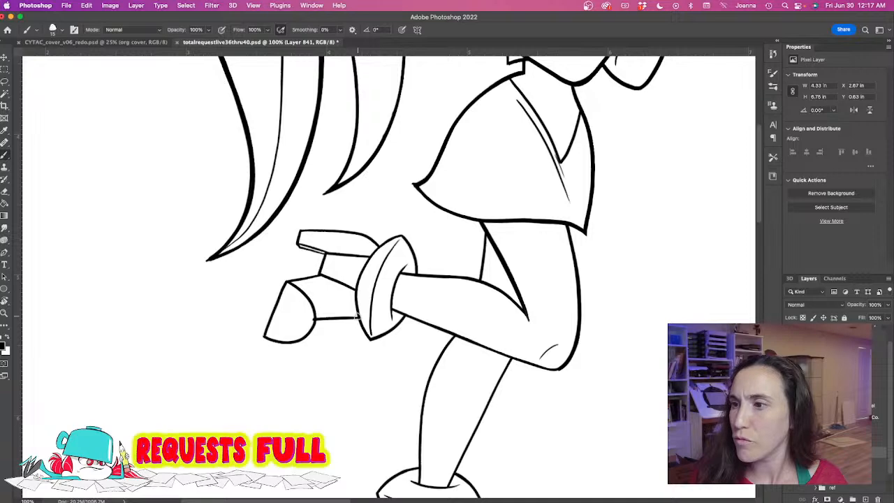
key(r)
drag(326, 299, 413, 381)
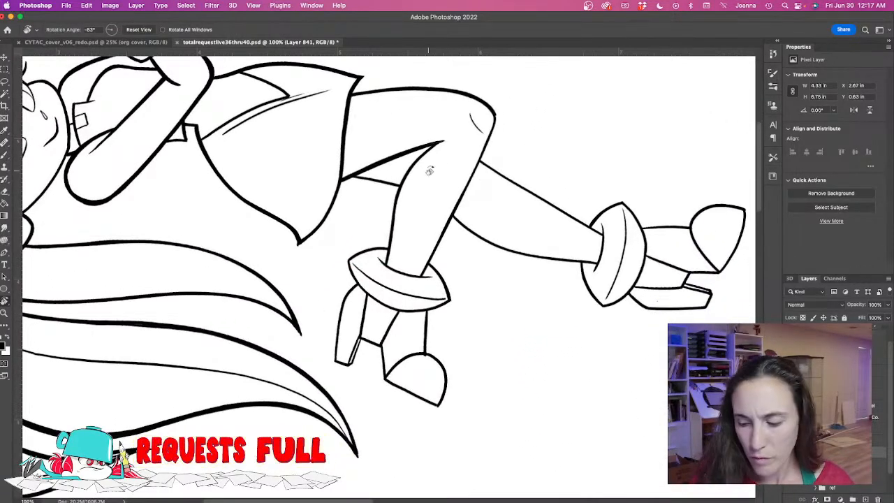
key(b)
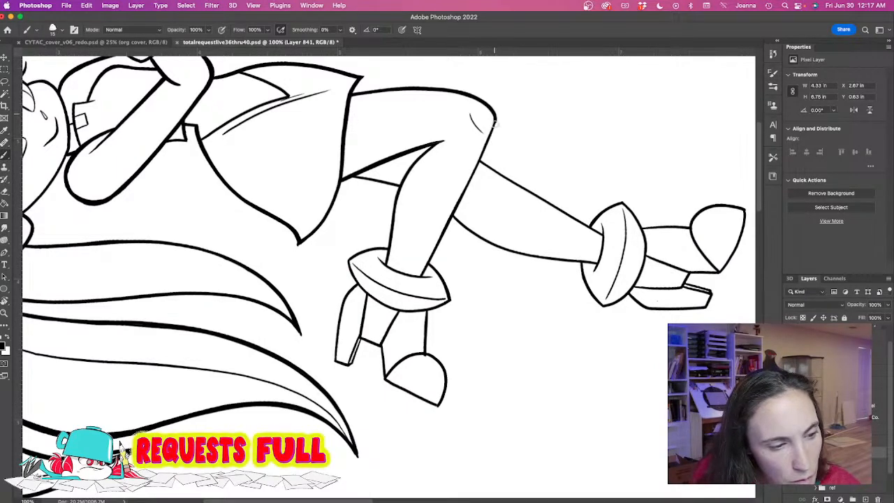
drag(495, 117, 478, 168)
key(space)
drag(410, 232, 521, 303)
scroll(521, 303, up, 1)
mouse_move(730, 154)
mouse_down()
mouse_move(725, 185)
mouse_move(579, 480)
mouse_up()
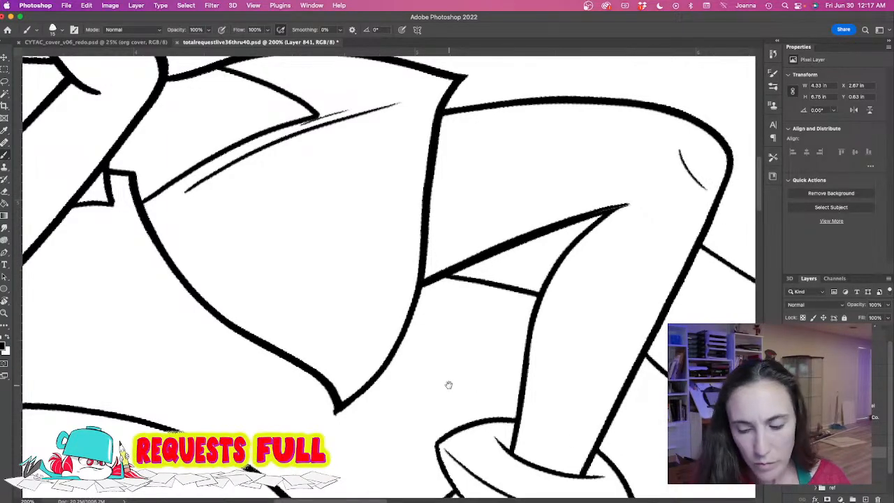
Examine the whole figure's line weights in an upright, zoomed-out view.
scroll(447, 384, down, 1)
alt+click(428, 374)
alt+click(384, 367)
key(r)
drag(315, 334, 326, 212)
drag(186, 322, 385, 403)
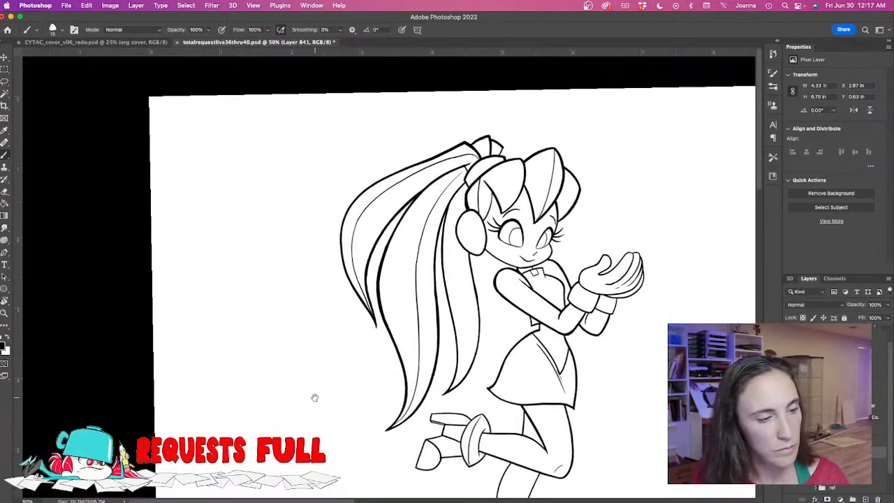
drag(320, 399, 254, 302)
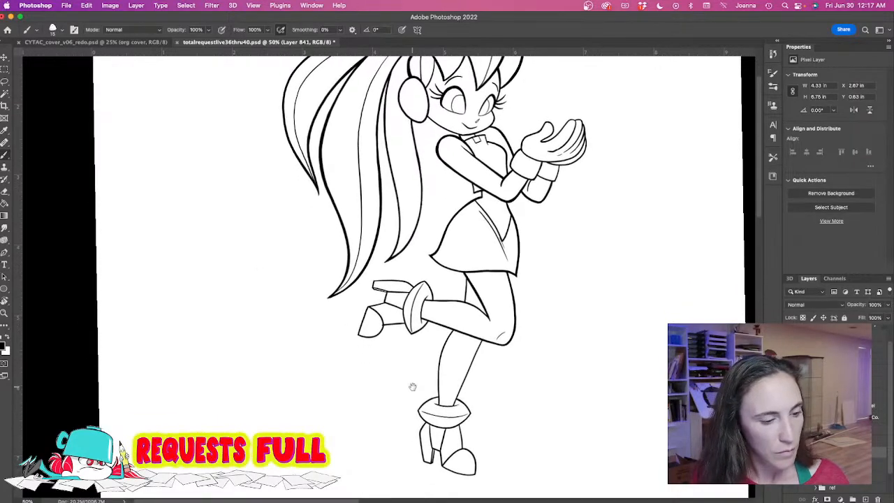
ctrl+click(412, 386)
ctrl+click(413, 387)
drag(422, 363, 419, 311)
alt+click(413, 312)
alt+click(391, 312)
alt+click(337, 341)
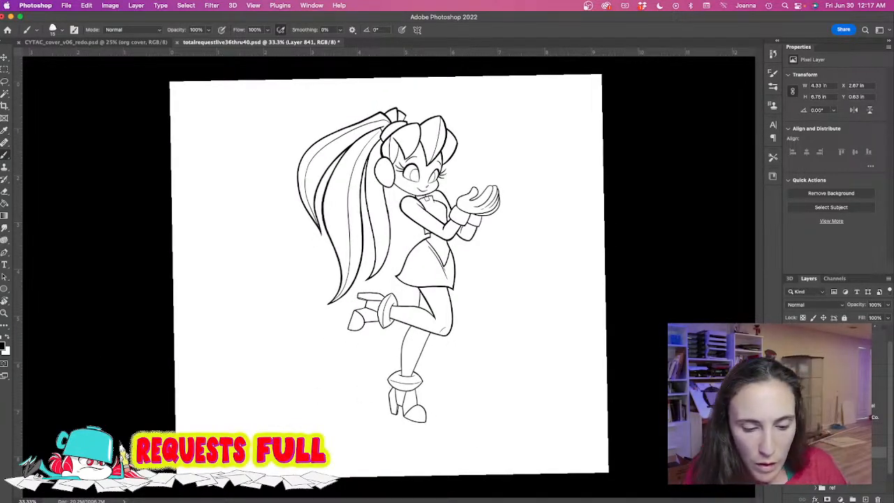
Show the ref group and raise its opacity to 100%.
click(791, 488)
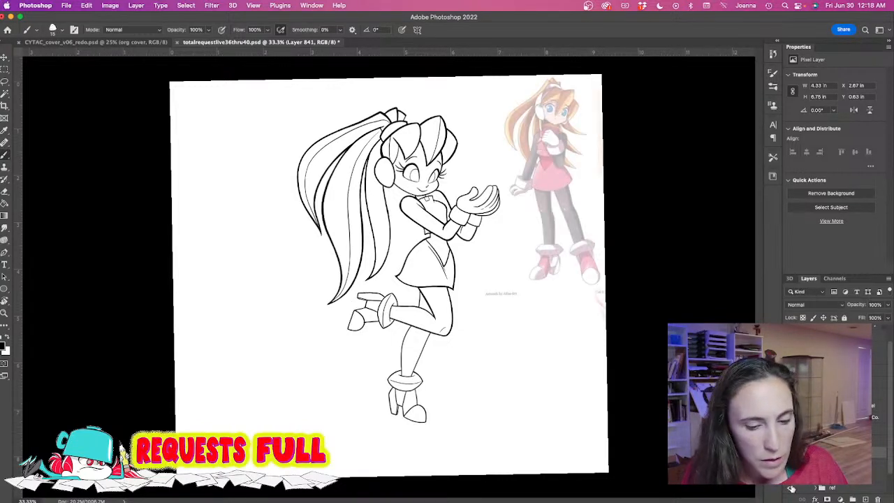
click(828, 487)
drag(888, 323, 888, 323)
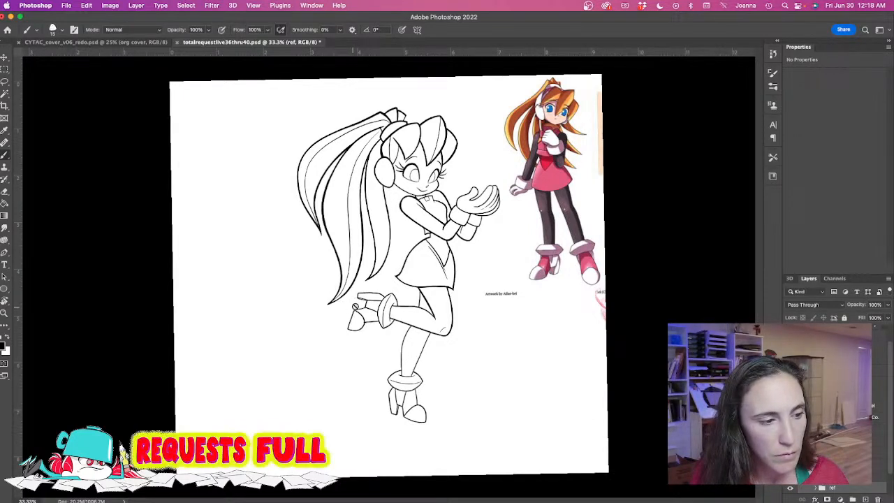
Thicken both of the girl's eyebrows on Layer 841.
scroll(385, 155, up, 4)
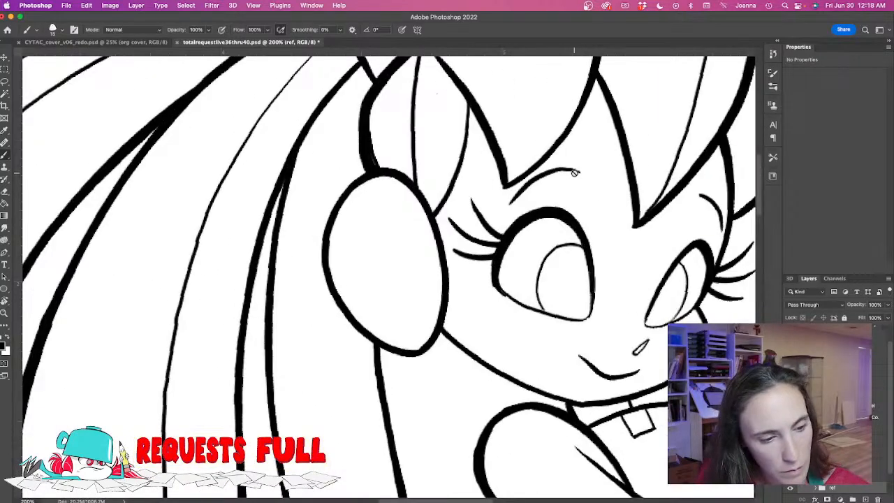
key(super+shift+alt+n)
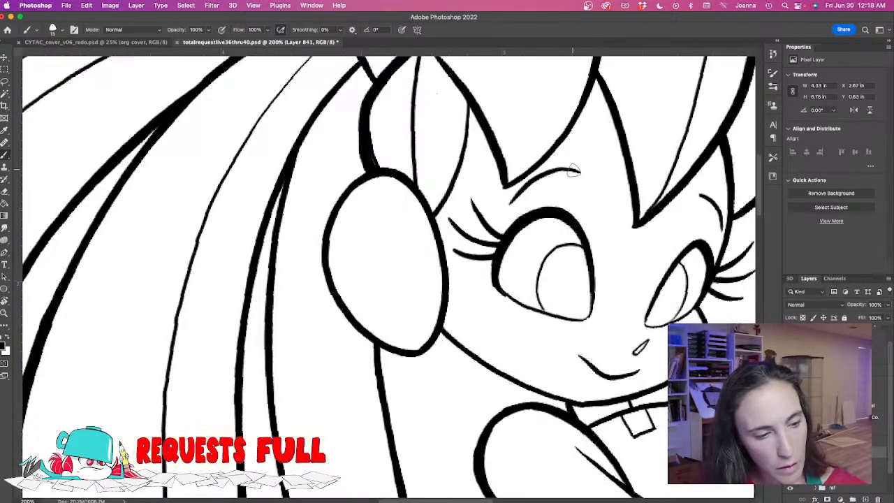
mouse_move(574, 171)
mouse_down()
mouse_move(542, 174)
mouse_move(507, 204)
mouse_up()
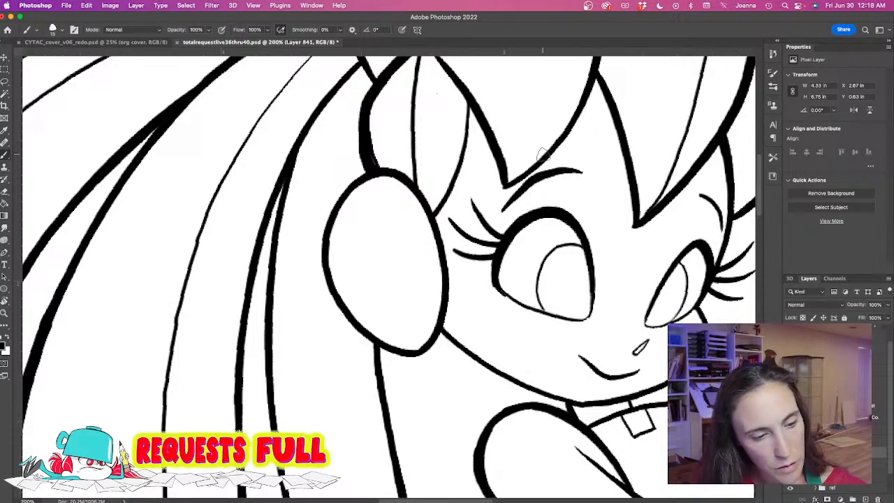
drag(692, 194, 717, 227)
Show the rough sketch and ink the small inner flame shapes just above the cupped hands.
scroll(411, 335, down, 5)
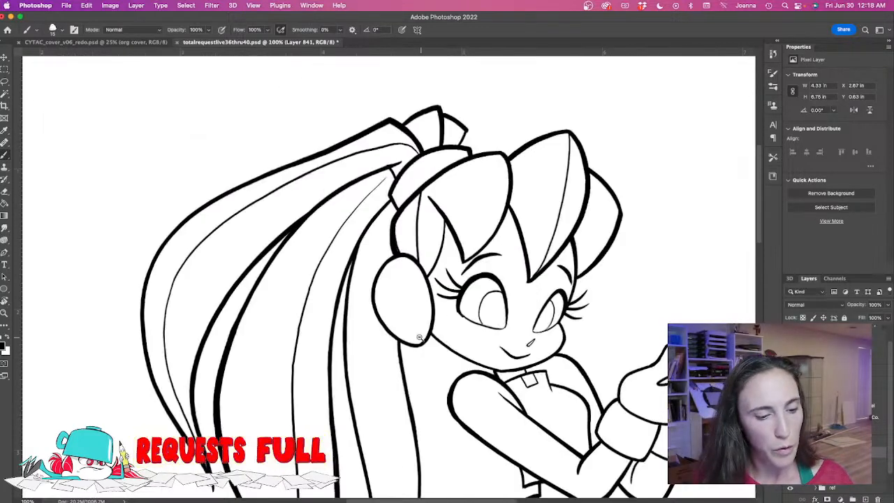
scroll(408, 338, down, 1)
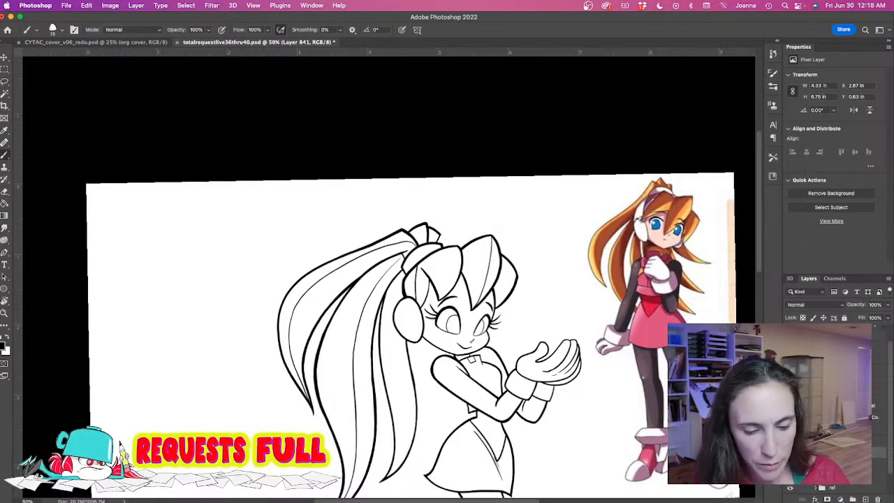
click(790, 464)
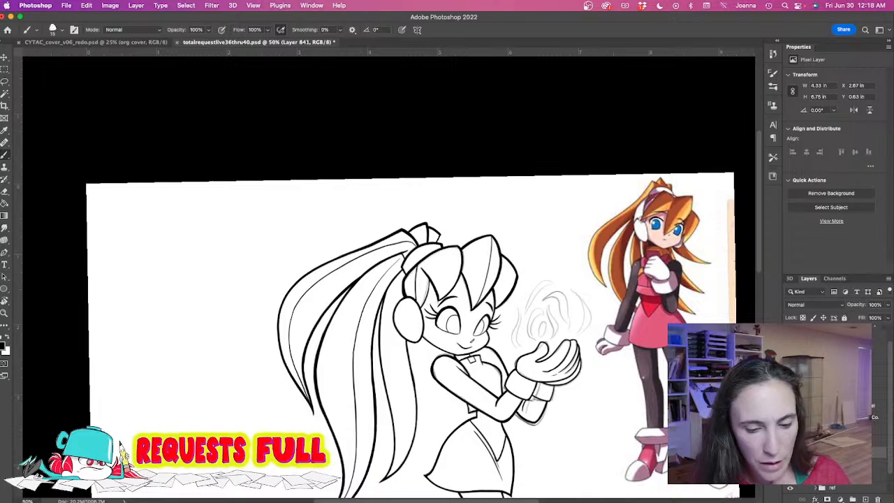
scroll(542, 324, up, 2)
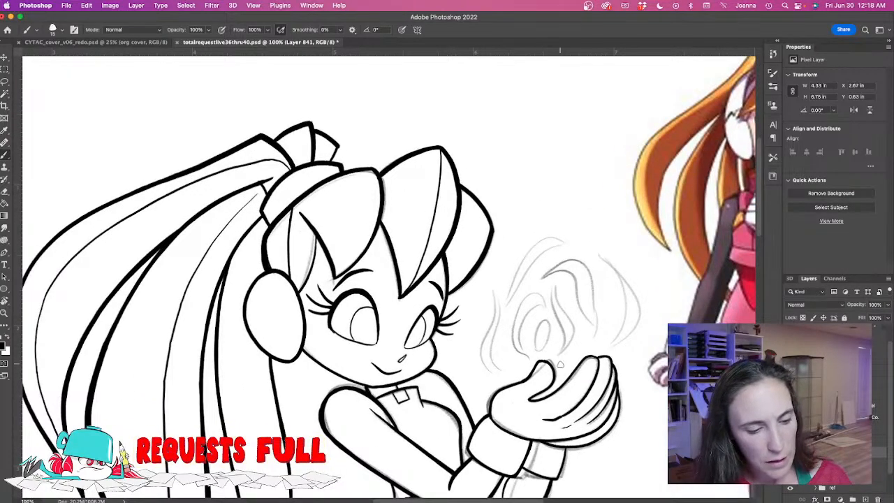
mouse_move(548, 353)
mouse_down()
mouse_move(545, 319)
mouse_move(549, 351)
mouse_up()
mouse_move(546, 303)
mouse_down()
mouse_move(542, 293)
mouse_move(517, 339)
mouse_move(531, 360)
mouse_up()
mouse_move(538, 312)
mouse_down()
mouse_move(532, 346)
mouse_move(560, 306)
mouse_move(575, 341)
mouse_move(559, 314)
mouse_move(575, 325)
mouse_move(570, 370)
mouse_up()
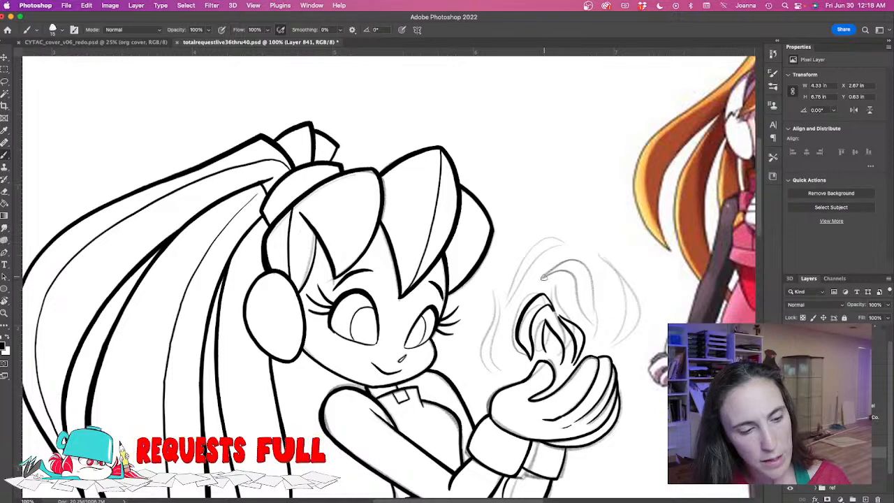
Ink the larger outer flame tongues over the sketch, around the inner flame on both sides and above it.
mouse_move(544, 278)
mouse_down()
mouse_move(563, 268)
mouse_move(600, 313)
mouse_move(605, 342)
mouse_move(563, 287)
mouse_move(599, 326)
mouse_move(601, 344)
mouse_up()
mouse_move(566, 253)
mouse_down()
mouse_move(527, 269)
mouse_move(518, 297)
mouse_up()
mouse_move(567, 257)
mouse_down()
mouse_move(520, 299)
mouse_move(489, 356)
mouse_move(504, 377)
mouse_up()
mouse_move(507, 280)
mouse_down()
mouse_move(501, 335)
mouse_move(529, 364)
mouse_move(495, 378)
mouse_up()
mouse_move(575, 260)
mouse_down()
mouse_move(612, 302)
mouse_move(614, 351)
mouse_up()
mouse_move(577, 262)
mouse_down()
mouse_move(616, 290)
mouse_move(631, 329)
mouse_move(615, 358)
mouse_up()
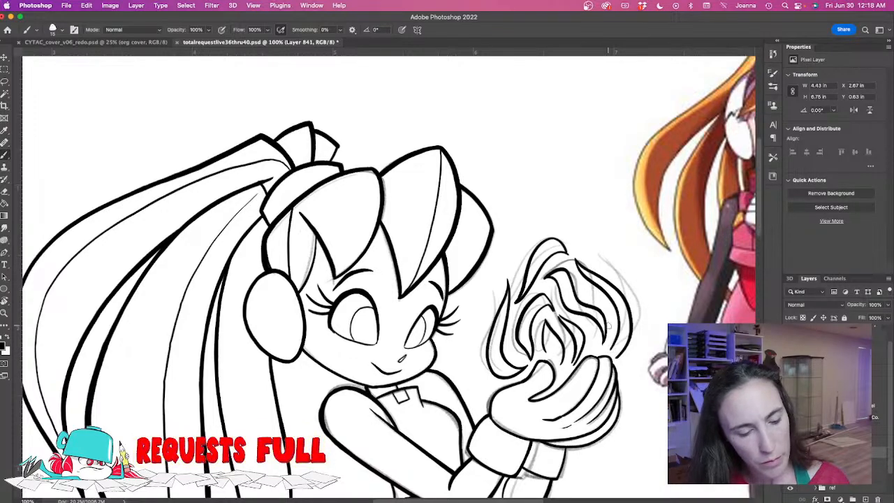
Examine the inked flame together with the full figure and the colour reference.
scroll(366, 277, down, 4)
drag(324, 381, 367, 291)
super+click(414, 239)
super+click(412, 238)
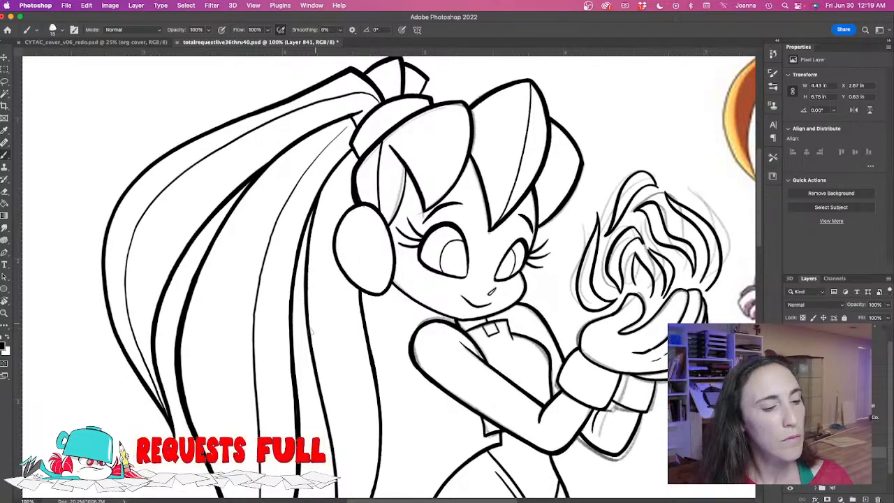
scroll(315, 322, down, 5)
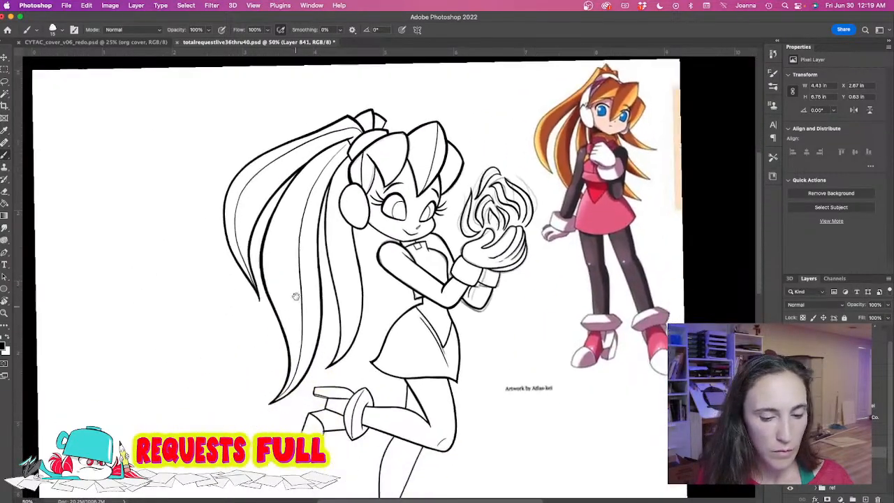
drag(296, 296, 303, 251)
scroll(376, 329, down, 1)
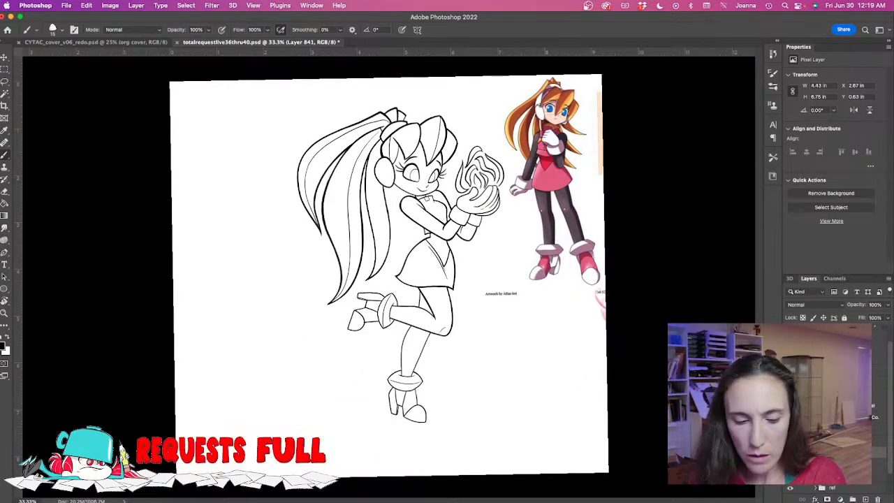
Rename the line art layer as lines and add a new layer named color beneath it.
key(Return)
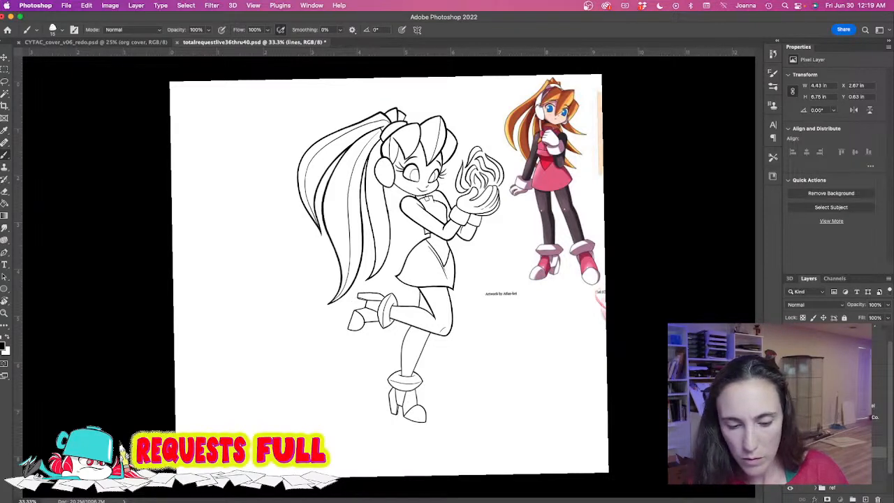
super+click(865, 499)
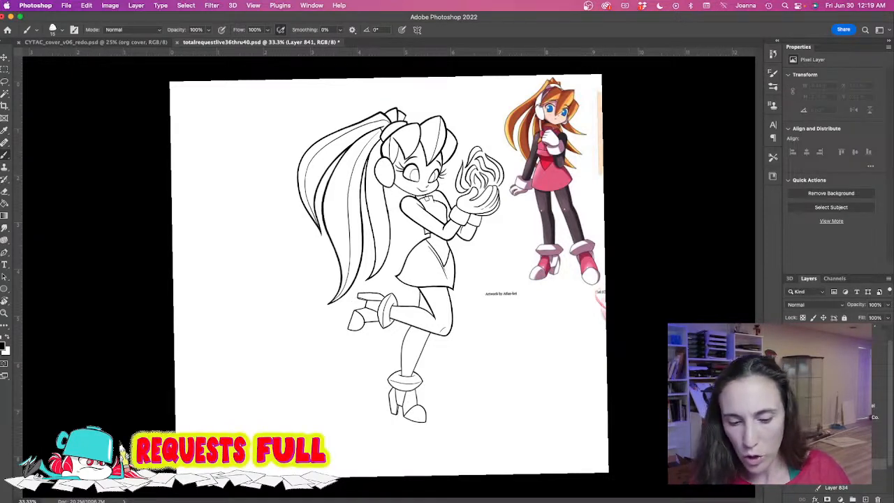
key(Return)
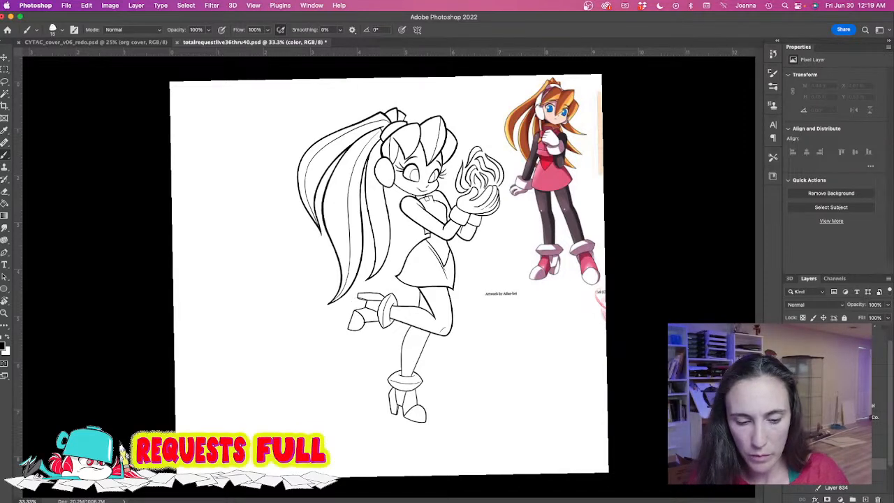
Select the figure's silhouette by selecting the empty area around her on the lines layer and inverting the selection.
click(838, 449)
key(w)
click(318, 292)
key(super+shift+i)
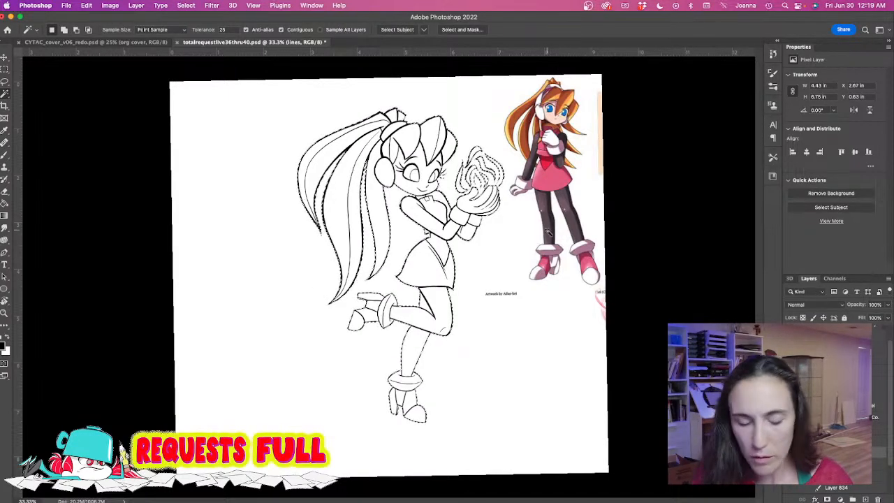
Fill the silhouette on the color layer with the dark tone sampled from the reference character's leg, and deselect.
key(i)
click(571, 224)
click(838, 463)
key(g)
click(419, 277)
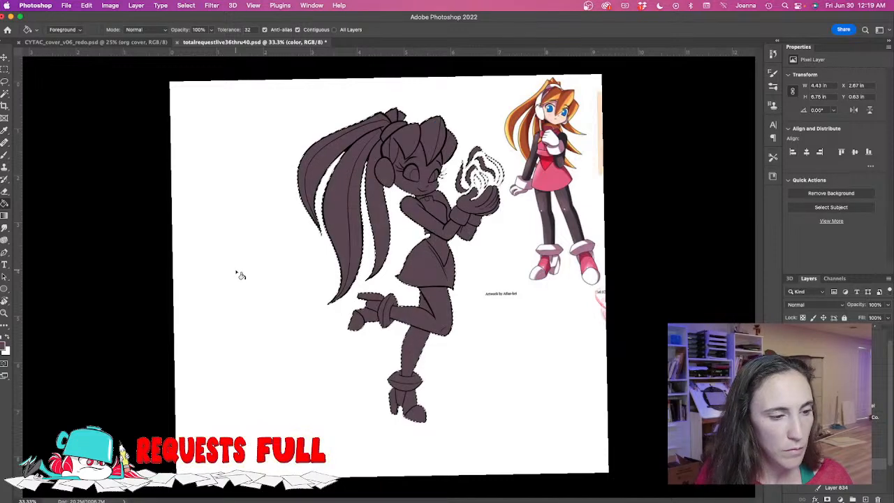
key(ctrl+d)
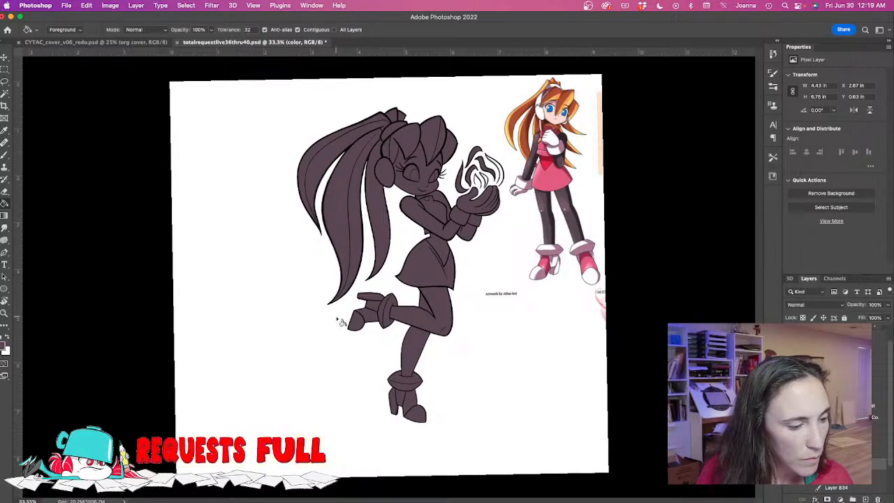
Delete the straight outline along the tip of the raised boot's toe on the lines layer using a lasso selection.
scroll(337, 319, up, 2)
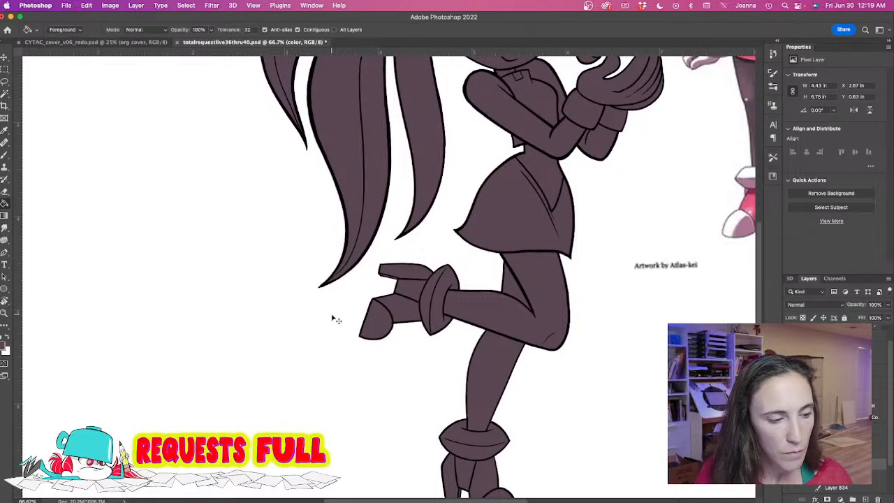
click(845, 452)
key(b)
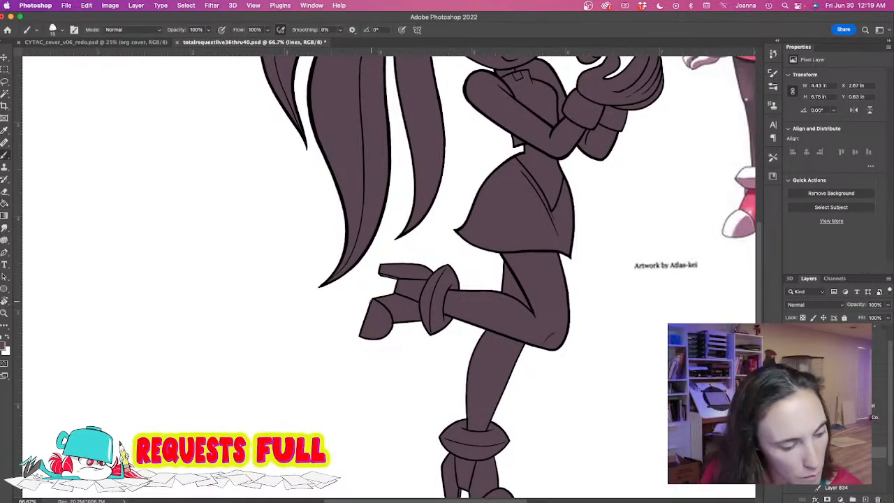
mouse_move(363, 308)
mouse_down()
mouse_move(358, 322)
mouse_move(366, 296)
mouse_move(374, 316)
mouse_move(348, 313)
mouse_up()
key(ctrl+z)
key(l)
key(Delete)
key(super+d)
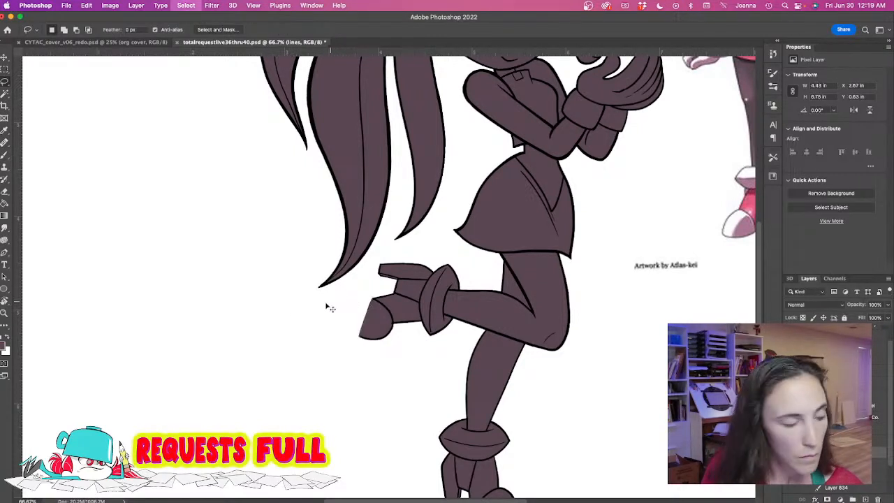
Redraw the front edge of the raised boot's toe as a rounded black curve on the lines layer.
key(b)
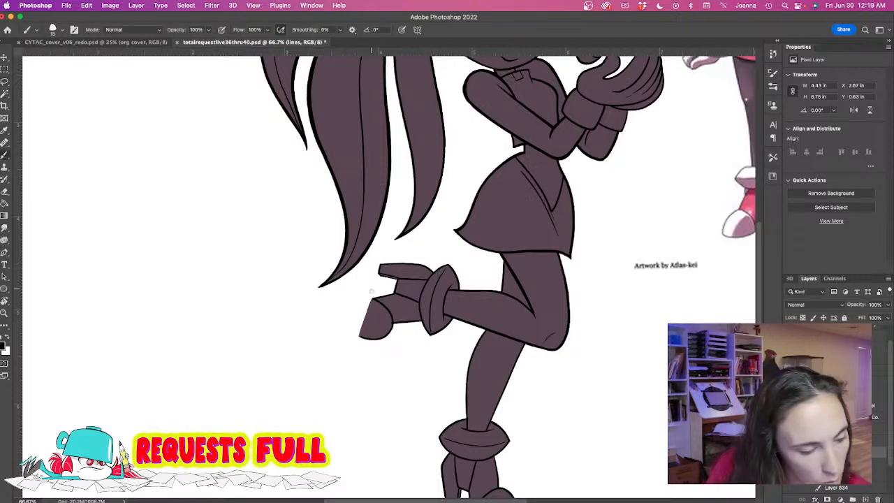
drag(373, 299, 352, 326)
key(super+z)
scroll(354, 322, up, 3)
mouse_move(411, 274)
mouse_down()
mouse_move(362, 328)
mouse_move(349, 367)
mouse_up()
key(super+z)
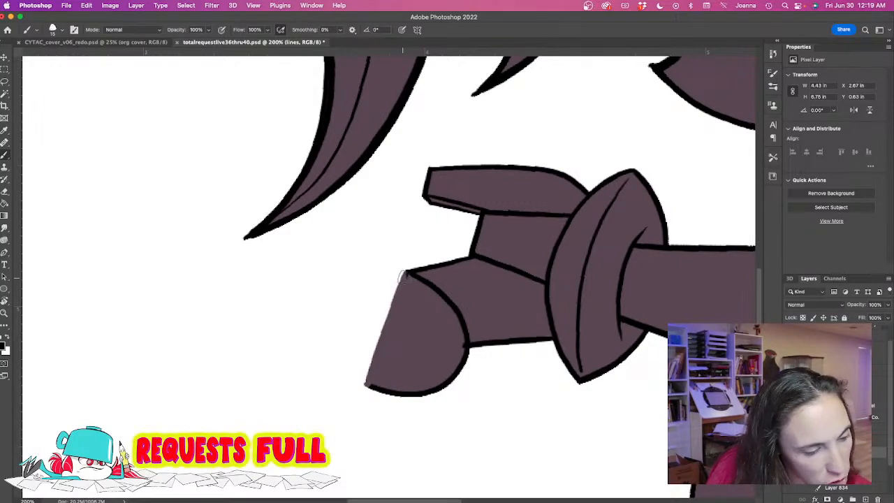
mouse_move(407, 271)
mouse_down()
mouse_move(377, 308)
mouse_move(353, 375)
mouse_up()
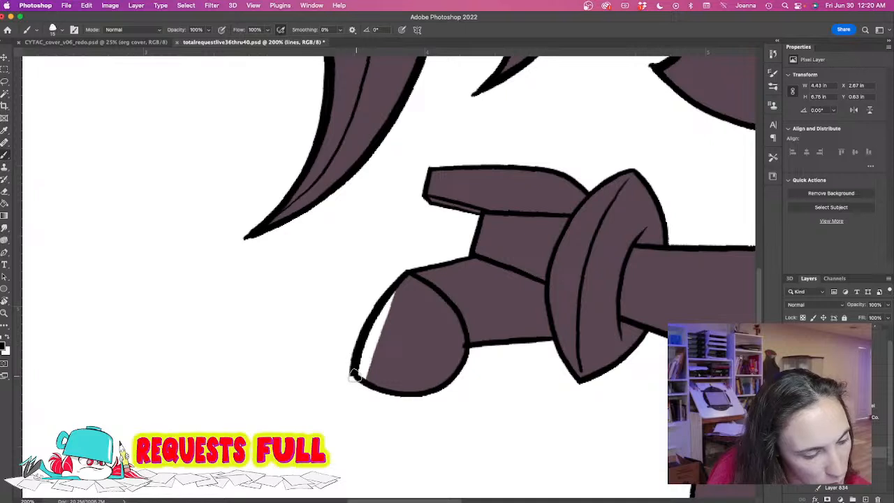
Paint the gap inside the raised boot's rounded toe with the sampled dark tone on the color layer.
key(l)
mouse_move(447, 356)
mouse_down()
mouse_move(455, 333)
mouse_move(466, 349)
mouse_move(447, 356)
mouse_up()
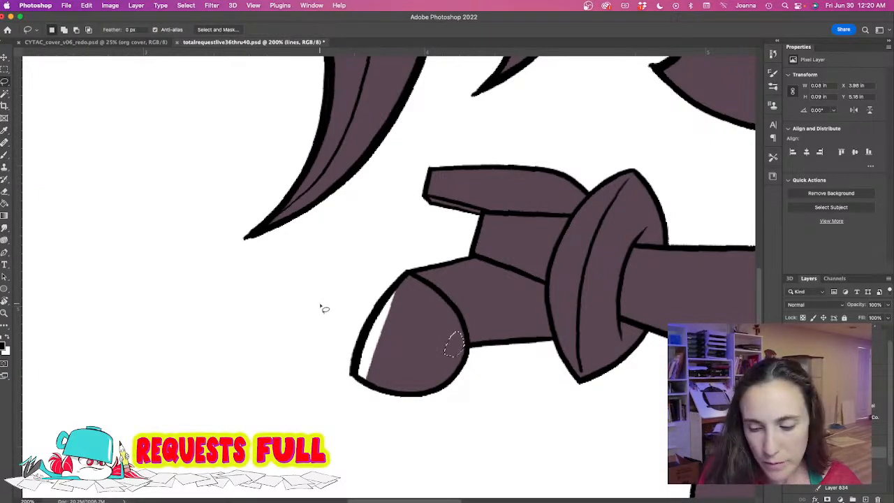
key(ctrl+d)
key(i)
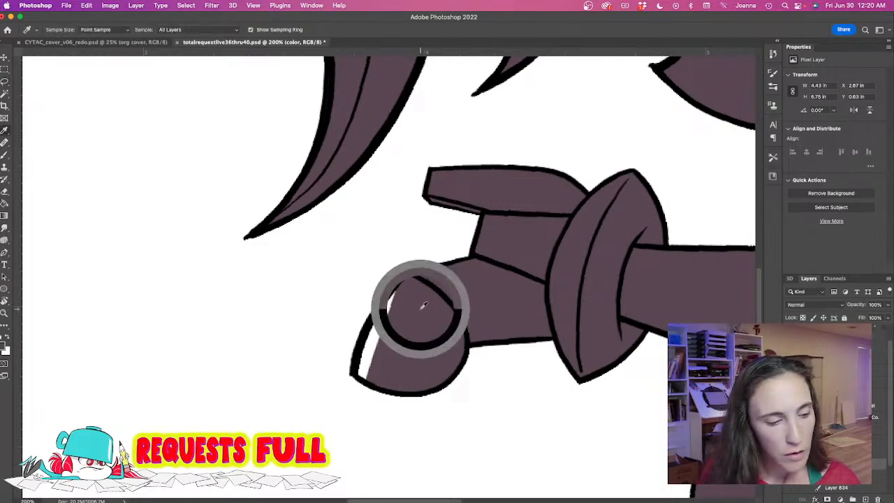
key(b)
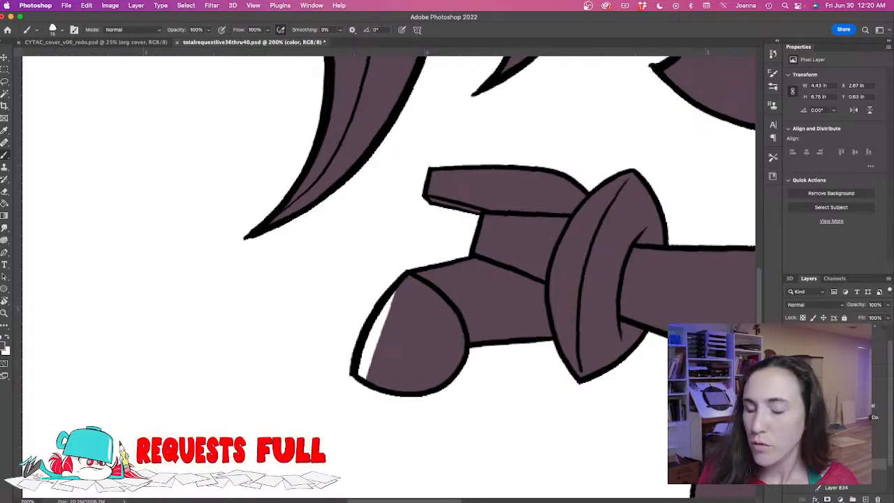
mouse_move(395, 293)
mouse_down()
mouse_move(361, 356)
mouse_move(363, 363)
mouse_move(377, 336)
mouse_move(356, 371)
mouse_up()
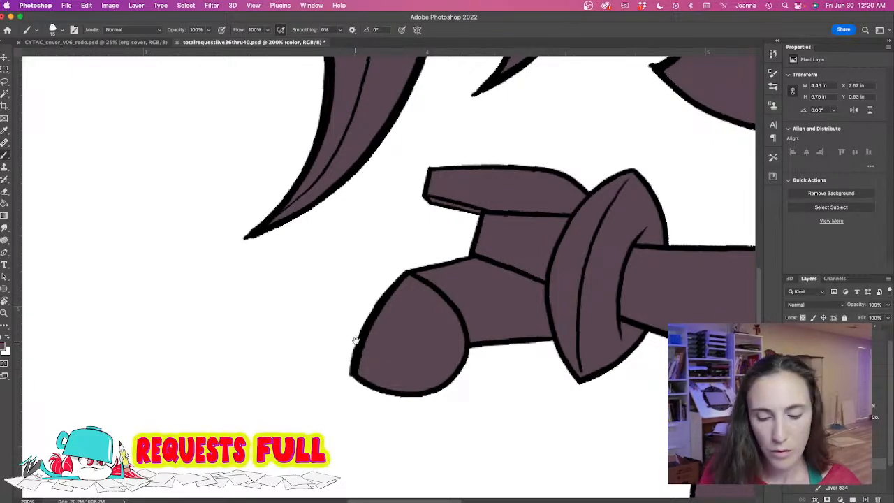
alt+click(354, 341)
alt+click(354, 334)
alt+click(352, 333)
alt+click(348, 333)
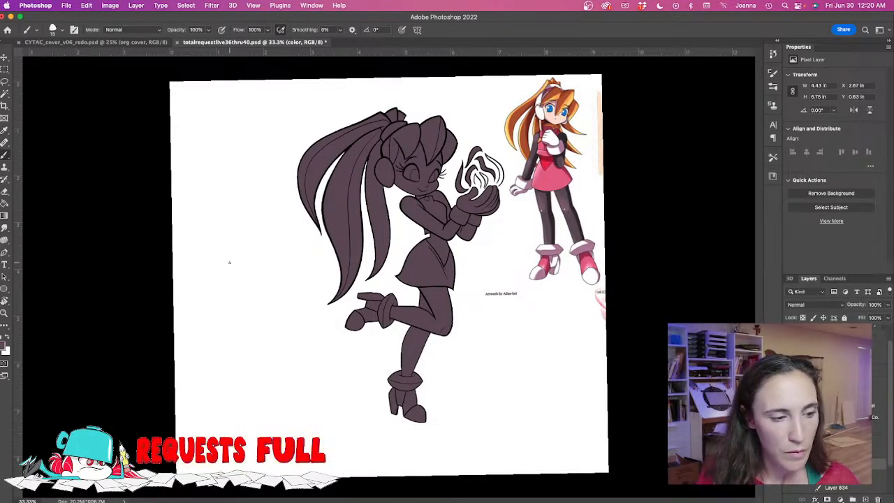
Sample the near-white tone from the reference character's boot cuff and make the lines layer active for Magic Wand selection.
key(i)
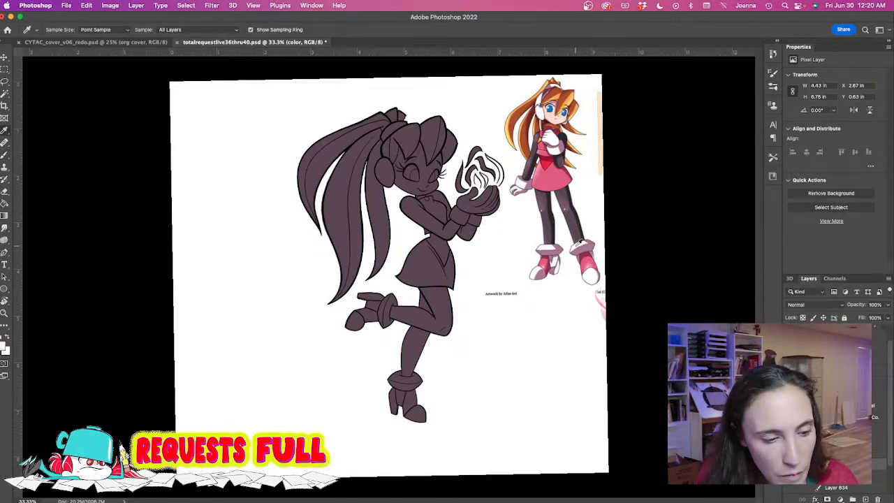
key(b)
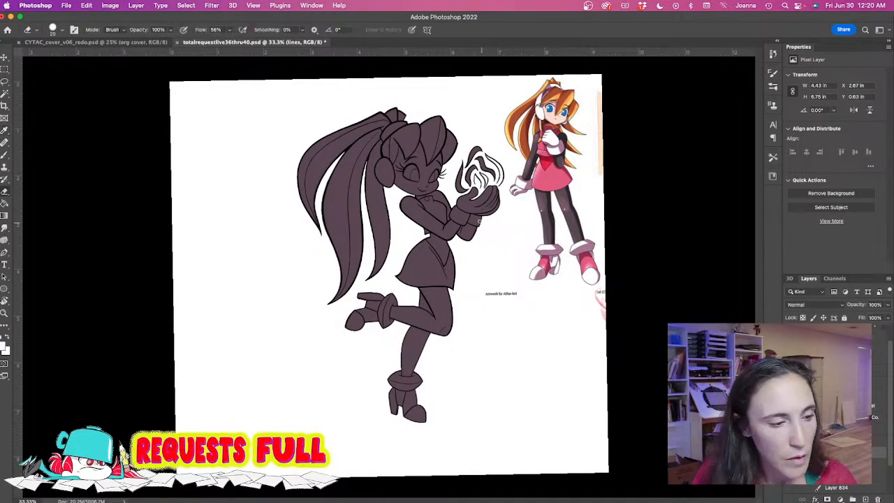
key(w)
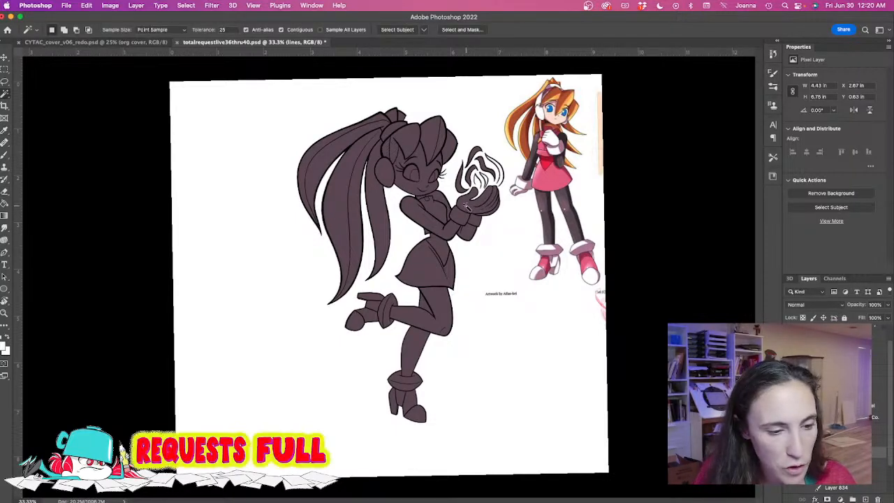
click(466, 205)
shift+click(491, 217)
shift+click(489, 216)
key(super+z)
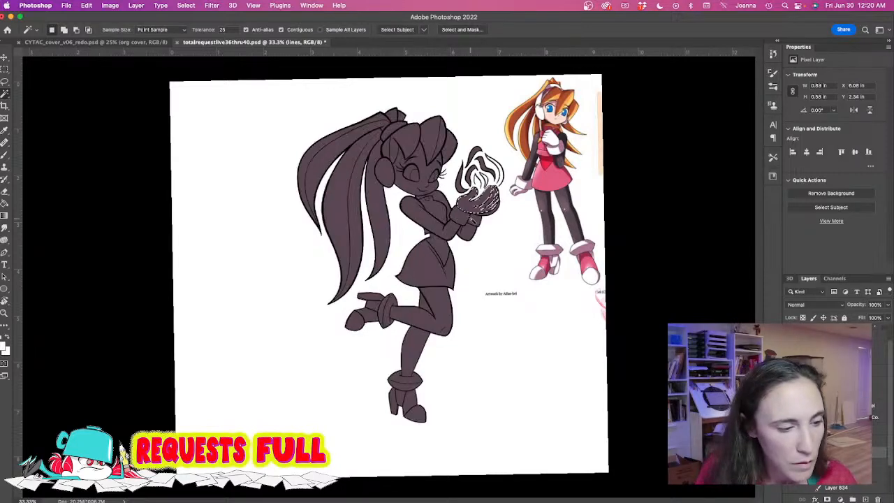
key(super+d)
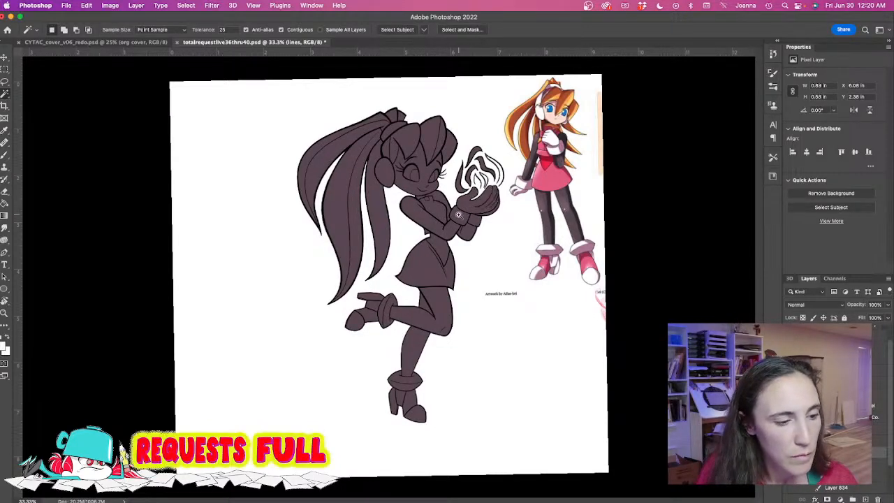
scroll(457, 214, up, 6)
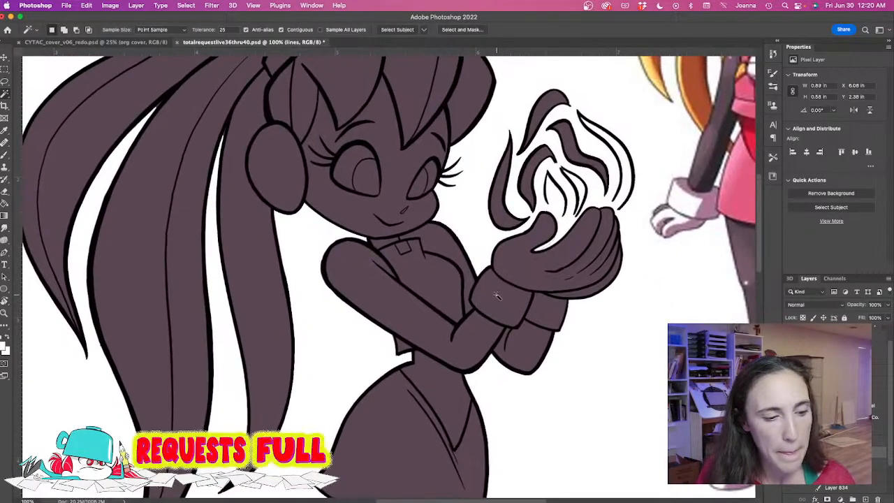
click(496, 296)
shift+click(504, 284)
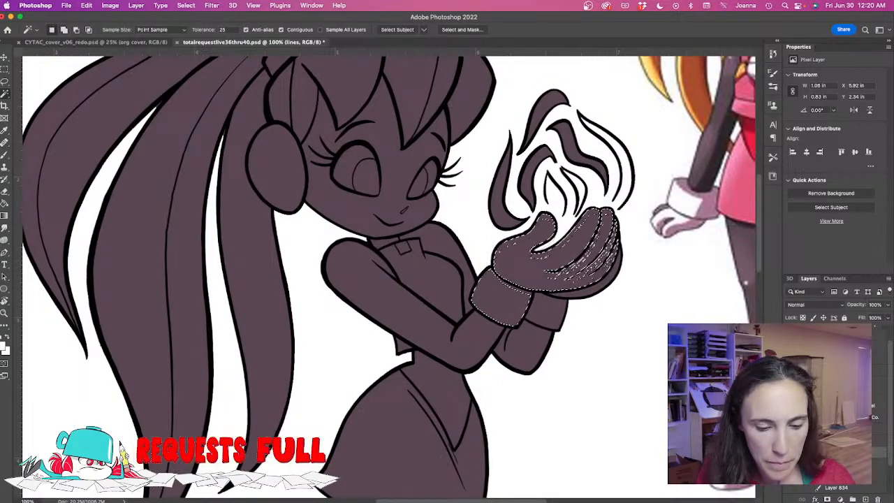
key(super+d)
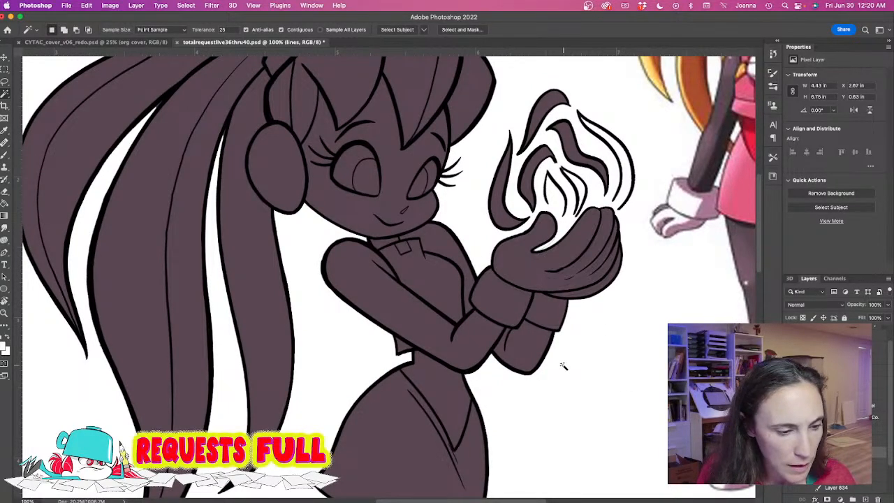
key(super+shift+d)
key(super+d)
Select both gloves and their wrist cuffs on the lines layer with the Magic Wand.
click(509, 275)
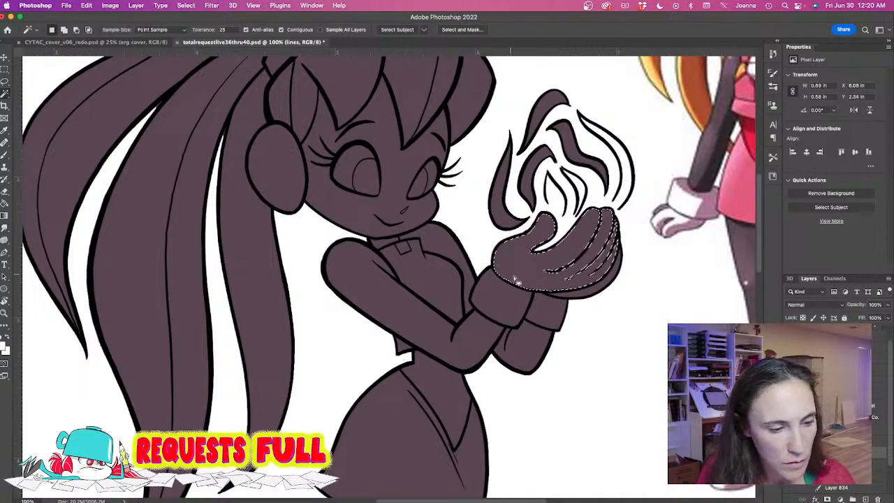
shift+click(577, 296)
shift+click(556, 314)
shift+click(504, 305)
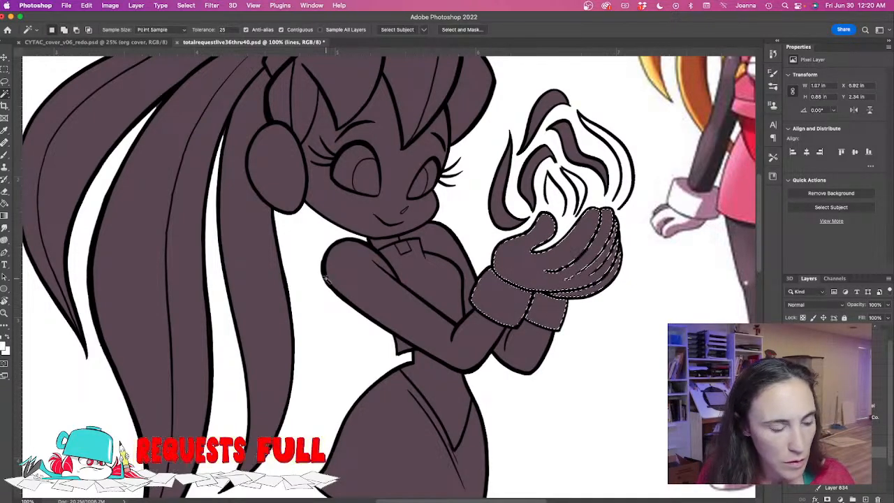
Add the ankle cuffs, heels and toe caps of both boots to the selection.
mouse_move(410, 418)
mouse_down()
mouse_move(353, 267)
mouse_move(405, 103)
mouse_move(415, 99)
mouse_up()
shift+click(293, 286)
shift+click(358, 482)
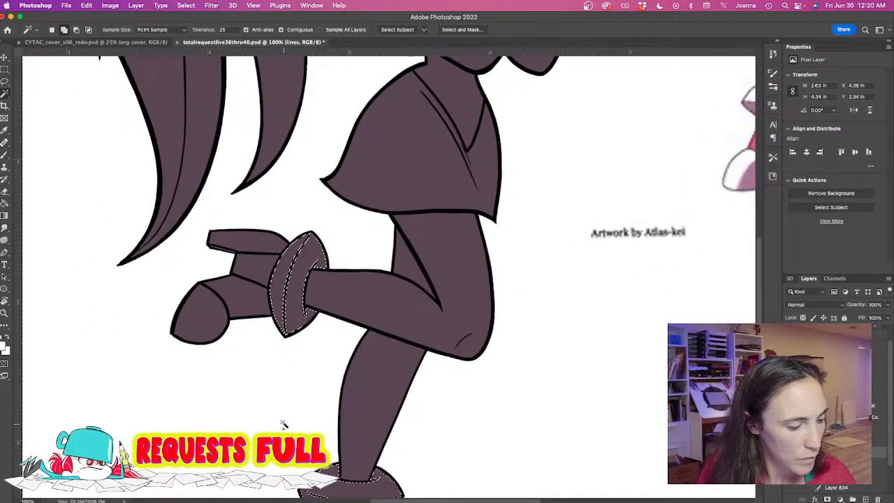
alt+click(370, 382)
alt+click(334, 398)
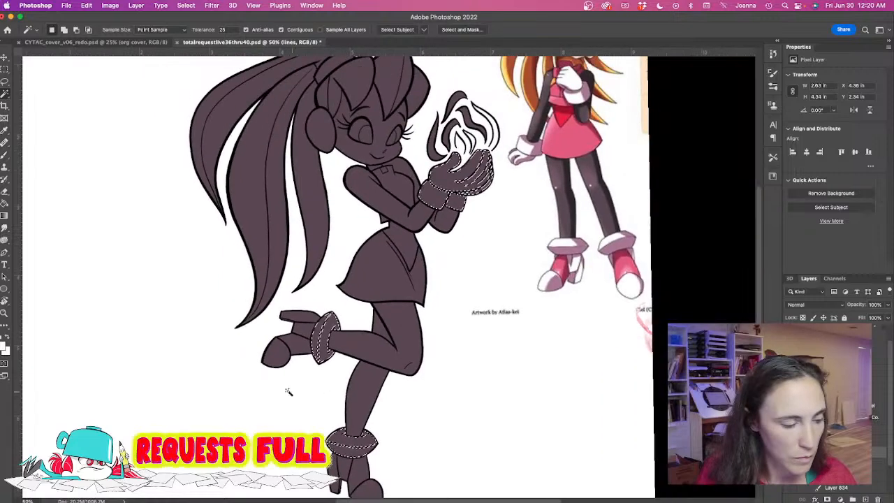
shift+click(298, 329)
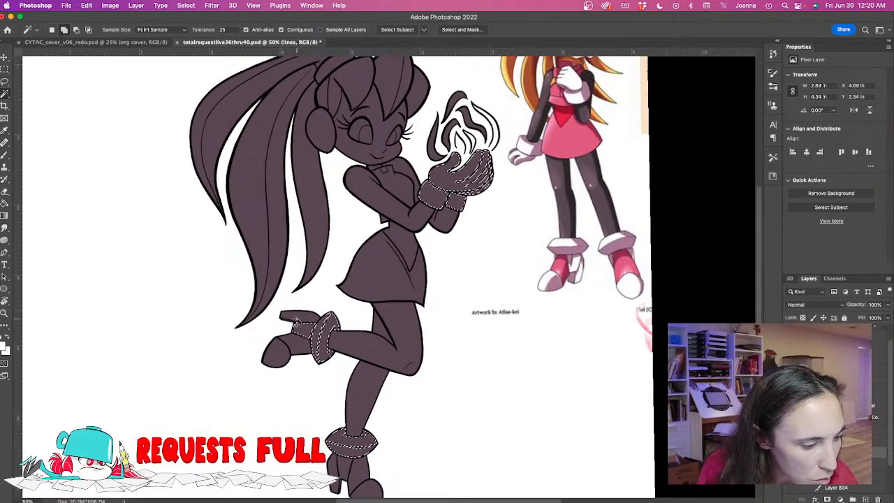
shift+click(275, 352)
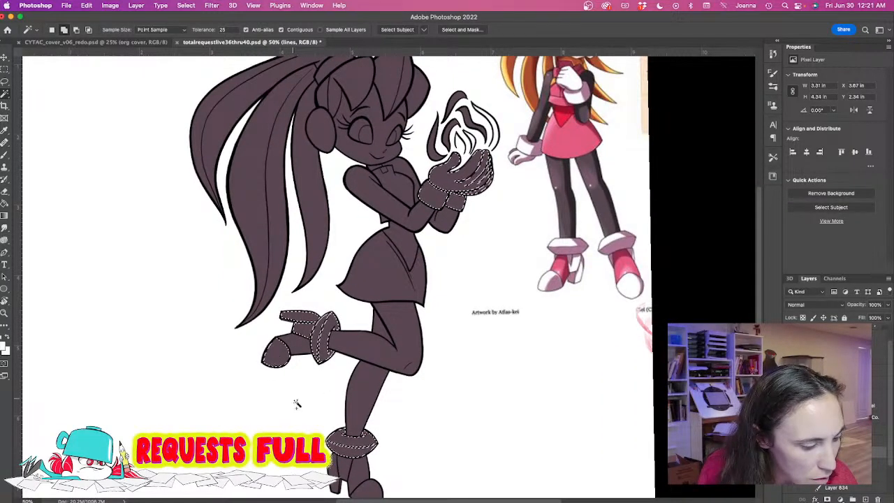
shift+click(333, 475)
shift+click(362, 491)
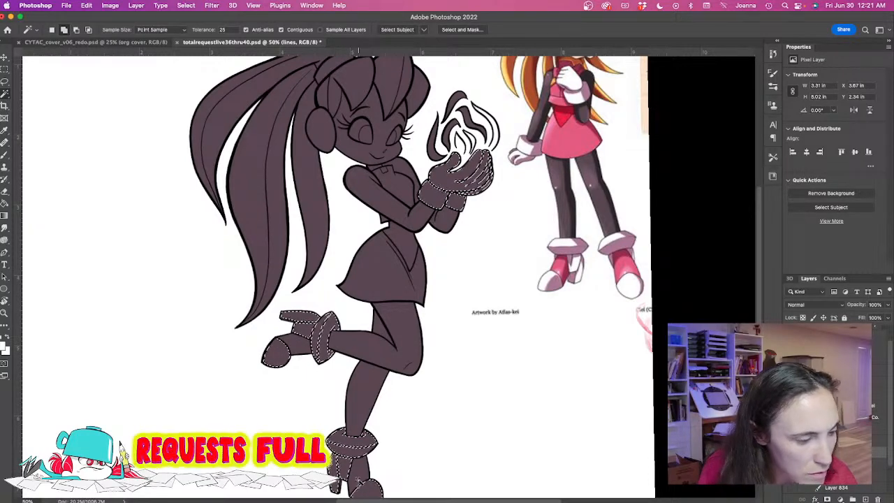
Add the ear pad and headband sections to the selection and expand the whole selection slightly.
drag(251, 296, 286, 429)
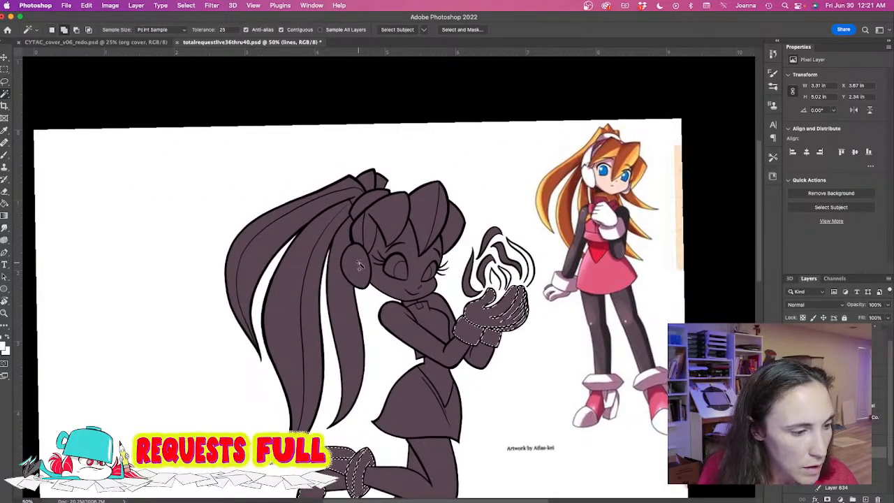
shift+click(356, 232)
shift+click(361, 208)
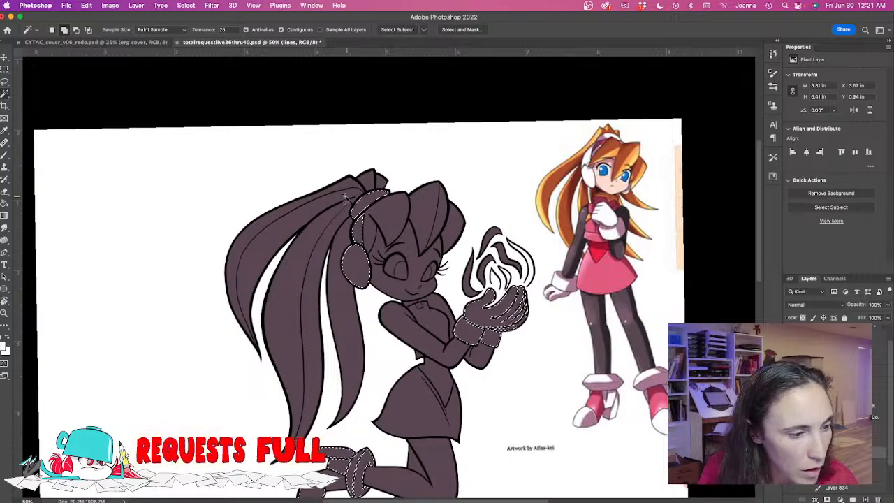
click(185, 7)
mouse_move(209, 143)
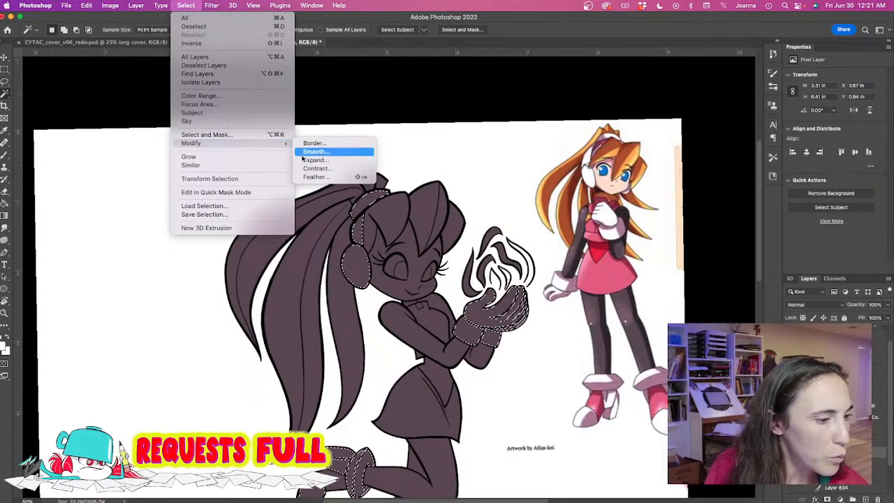
click(328, 161)
click(440, 191)
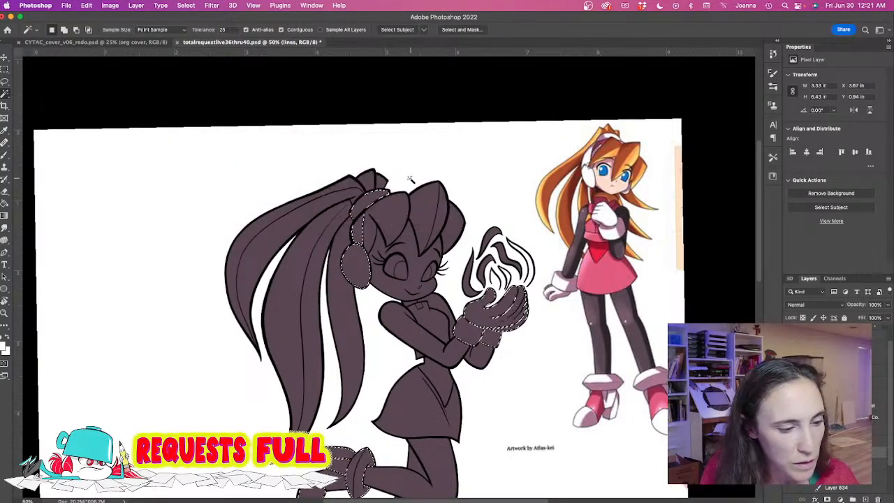
Fill the selected gloves, boot parts and headband with the sampled near-white on the color layer.
click(838, 464)
key(i)
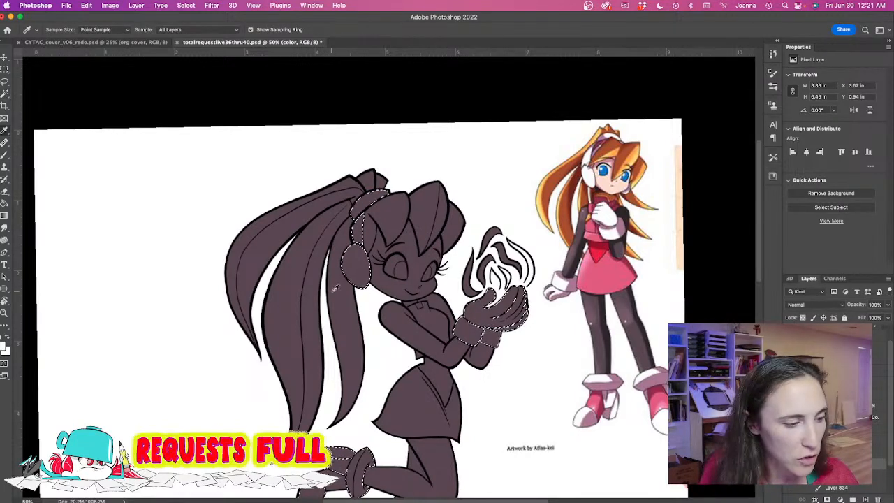
key(g)
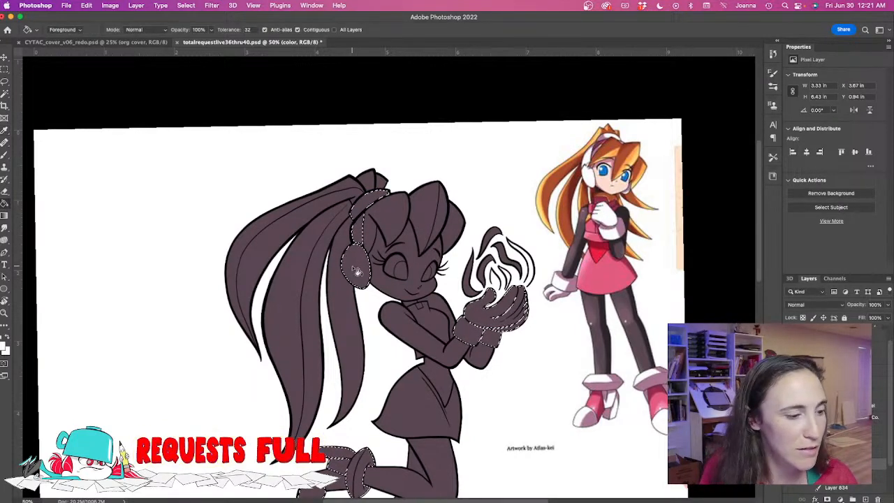
click(355, 265)
Refill the selected gloves, boot parts and headband with a slightly darker off-white (hue 347, saturation 2%, brightness 97%) and deselect.
click(4, 346)
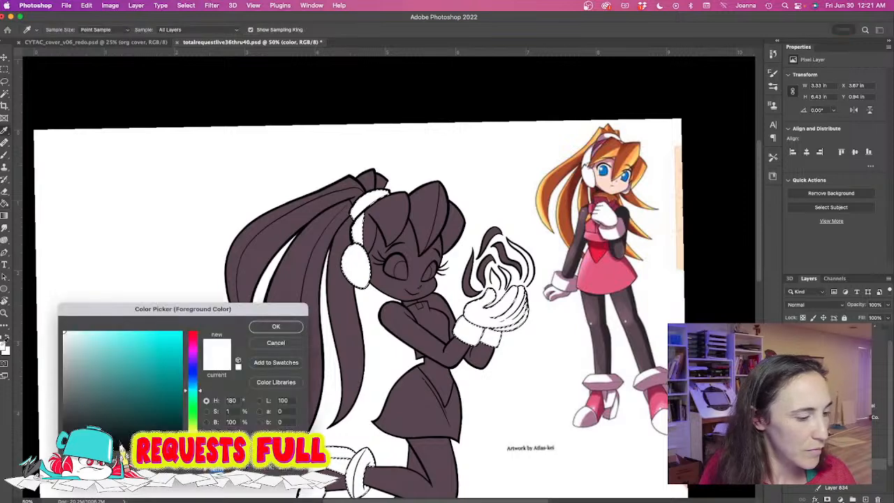
drag(189, 391, 188, 335)
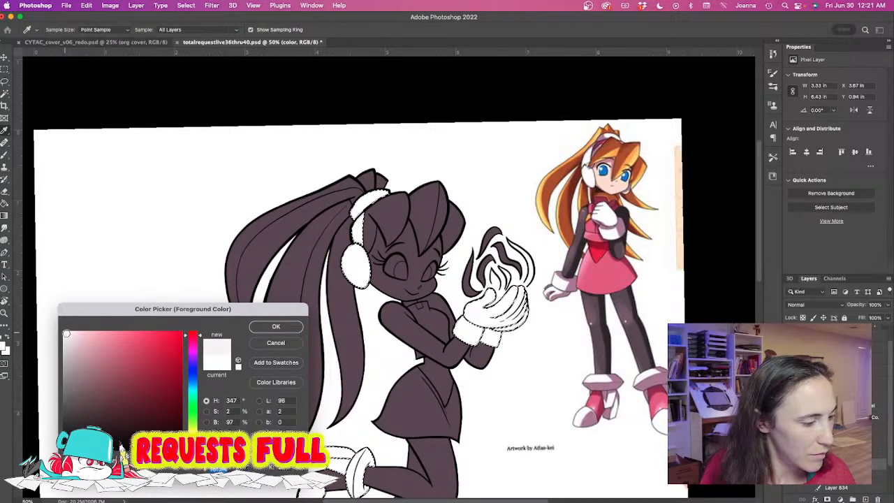
click(276, 326)
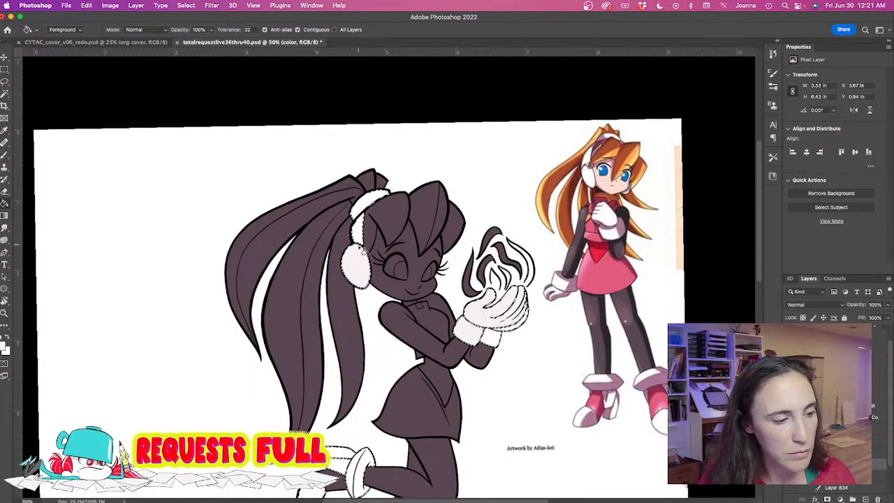
scroll(321, 310, down, 5)
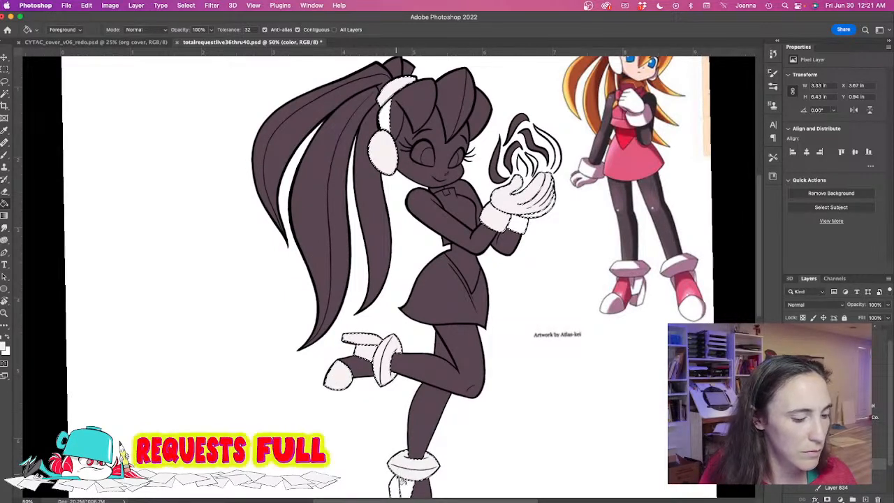
key(super+d)
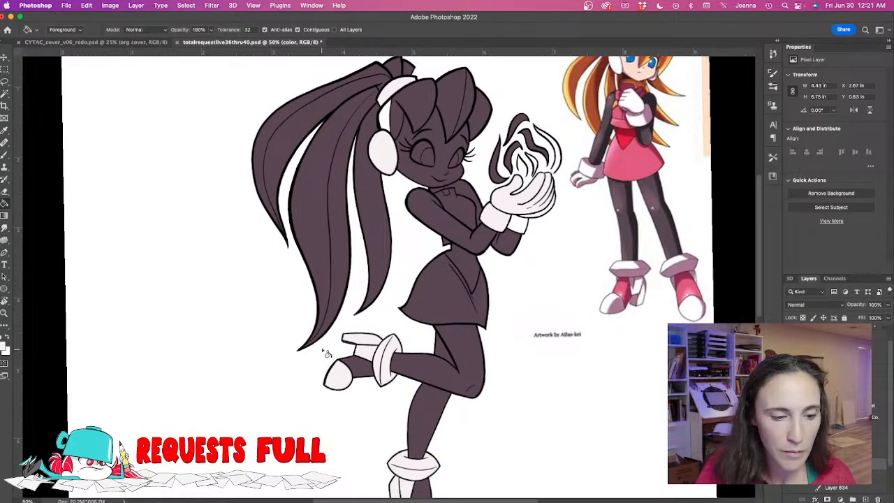
Sample the pink of the reference skirt and select the girl's top, skirt and middle boot sections on the lines layer.
scroll(342, 332, up, 3)
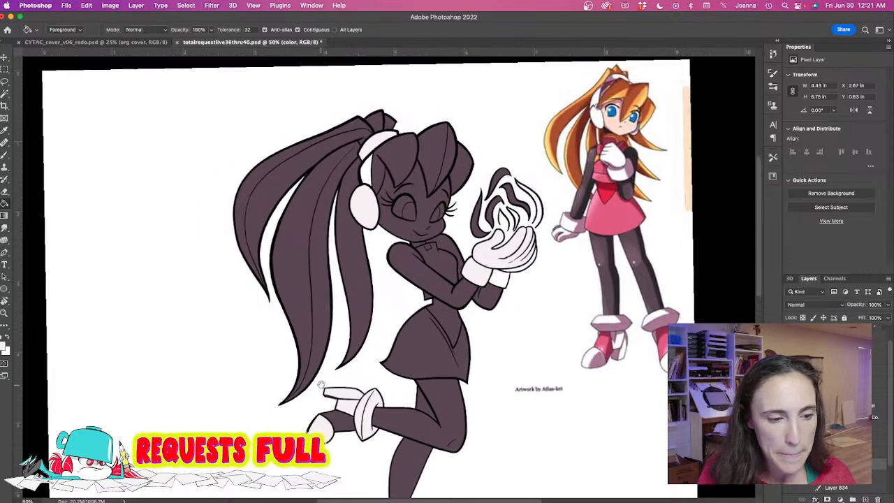
key(i)
click(605, 225)
drag(272, 356, 263, 291)
key(alt+bracketright)
key(w)
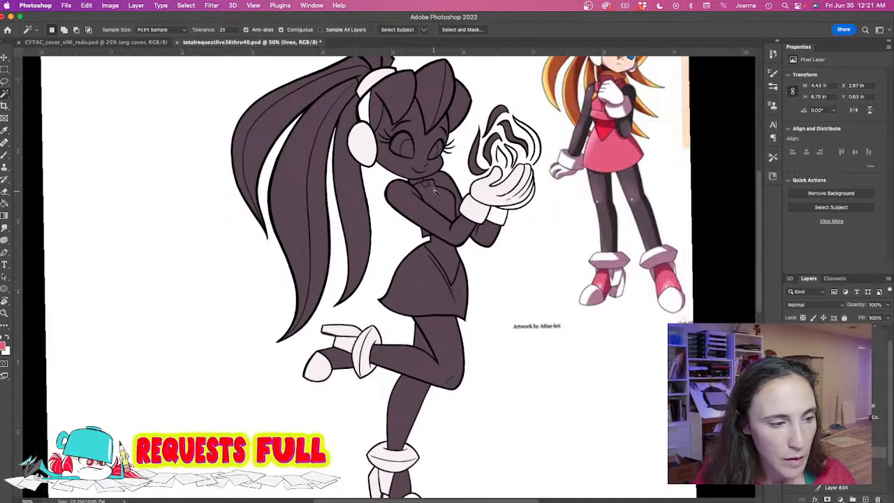
click(435, 197)
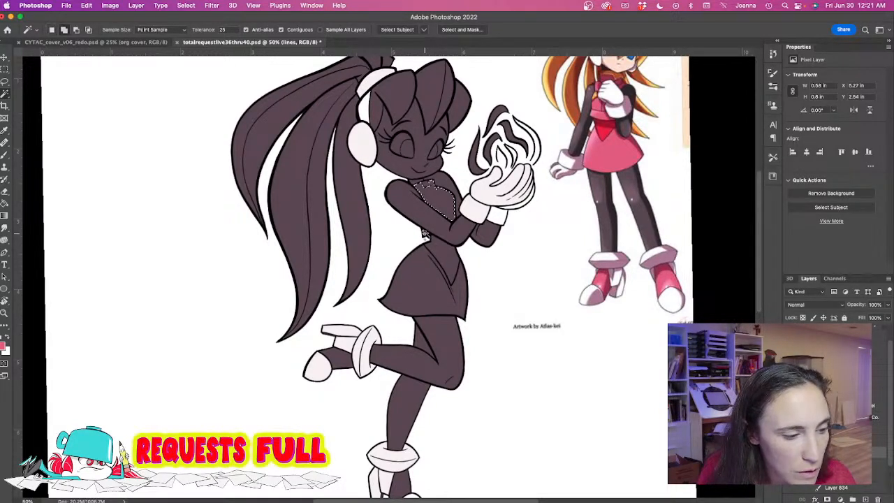
shift+click(413, 274)
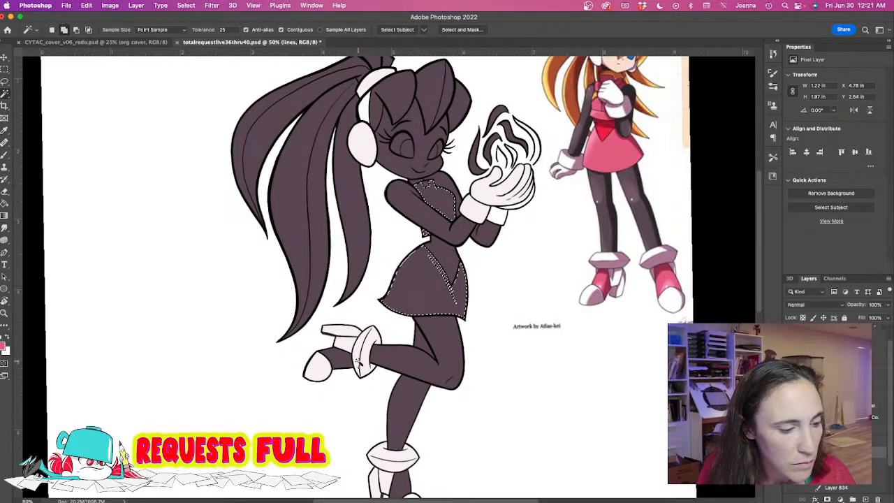
shift+click(340, 358)
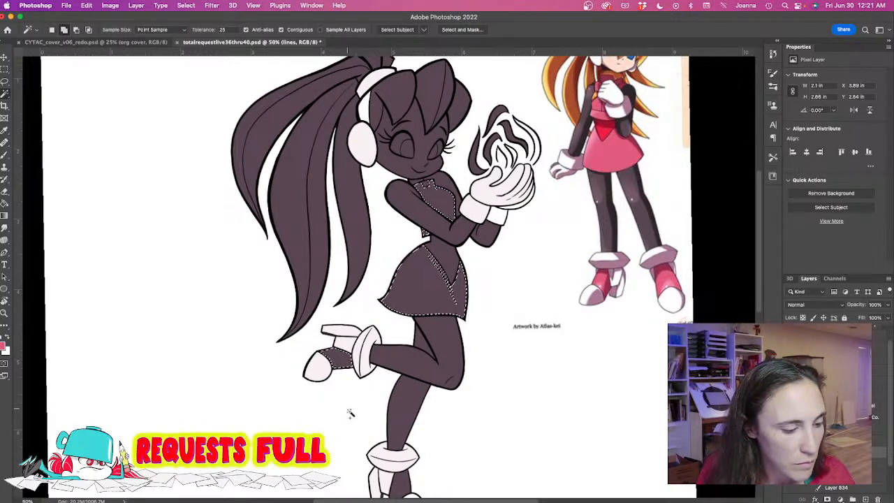
shift+click(396, 482)
Expand the selection by 2 pixels and fill the top, skirt and boot sections with the sampled pink on the color layer.
drag(338, 312, 357, 417)
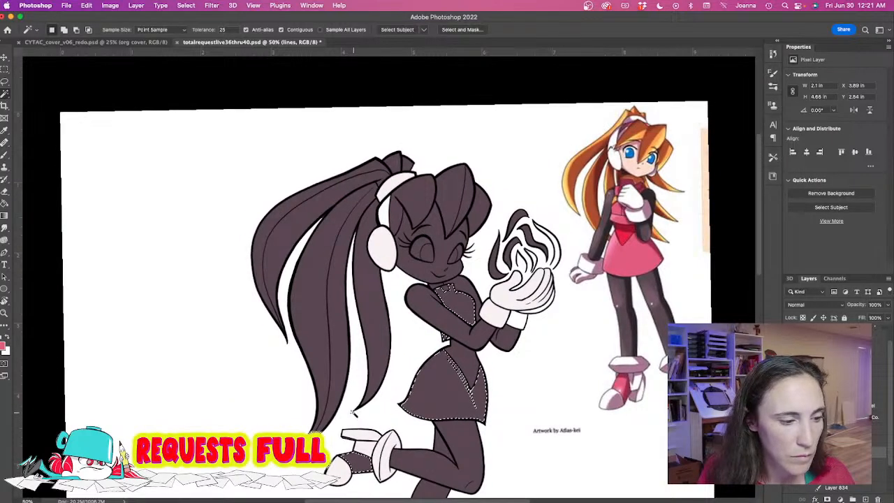
click(186, 5)
mouse_move(209, 144)
click(313, 160)
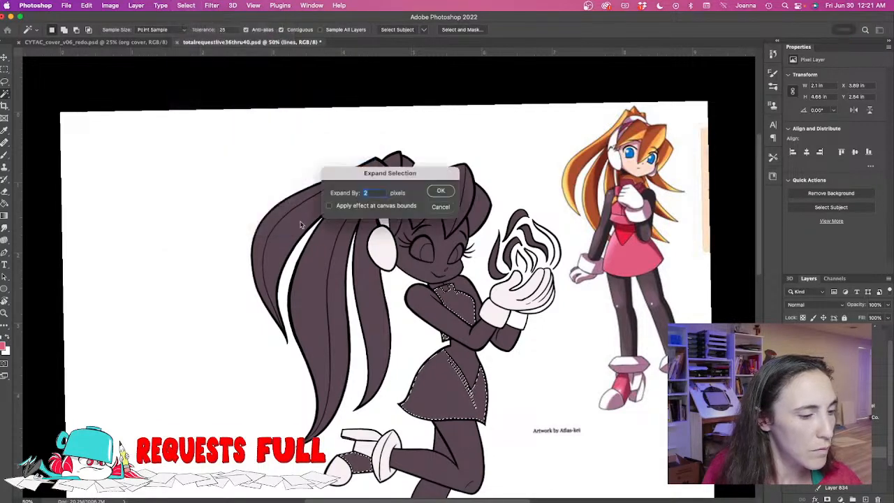
click(438, 190)
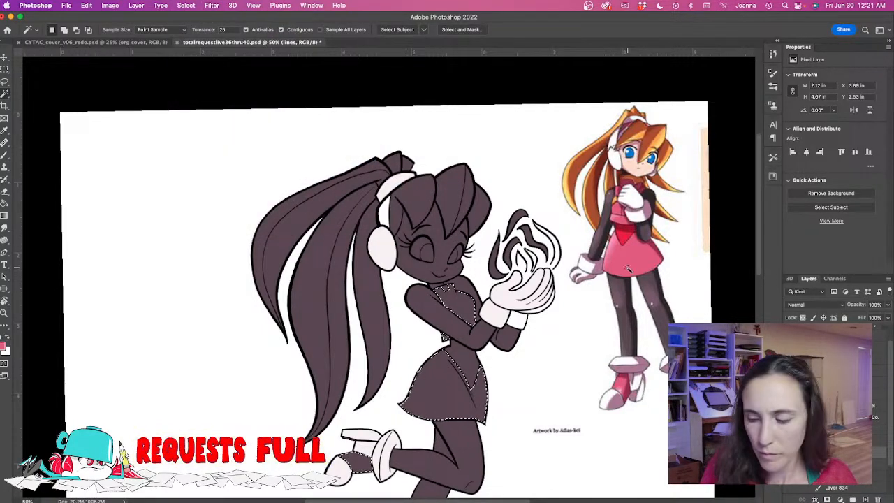
key(i)
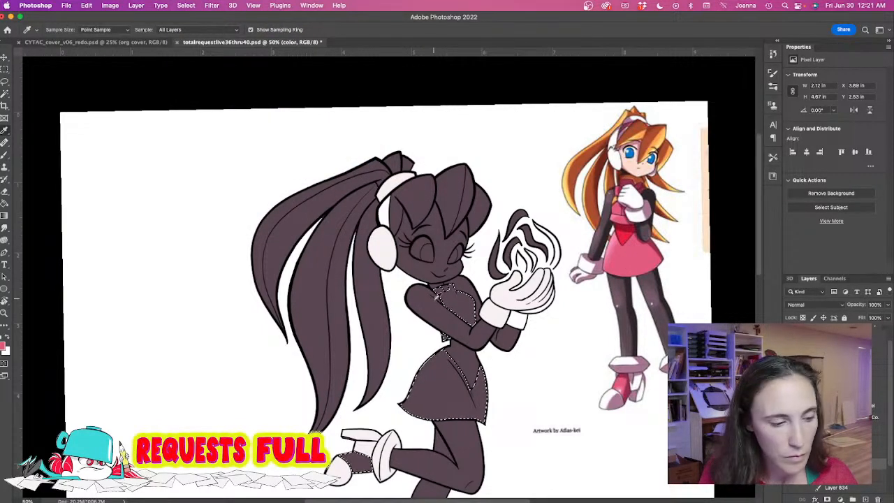
key(g)
click(454, 307)
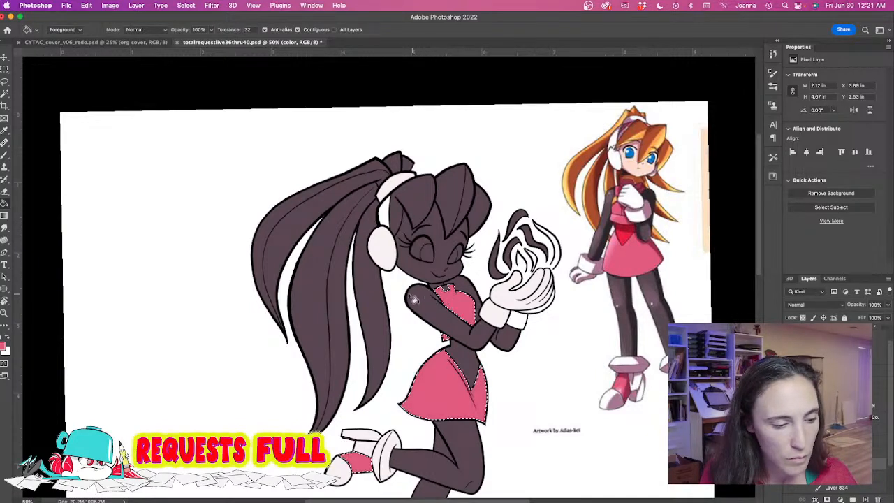
key(ctrl+d)
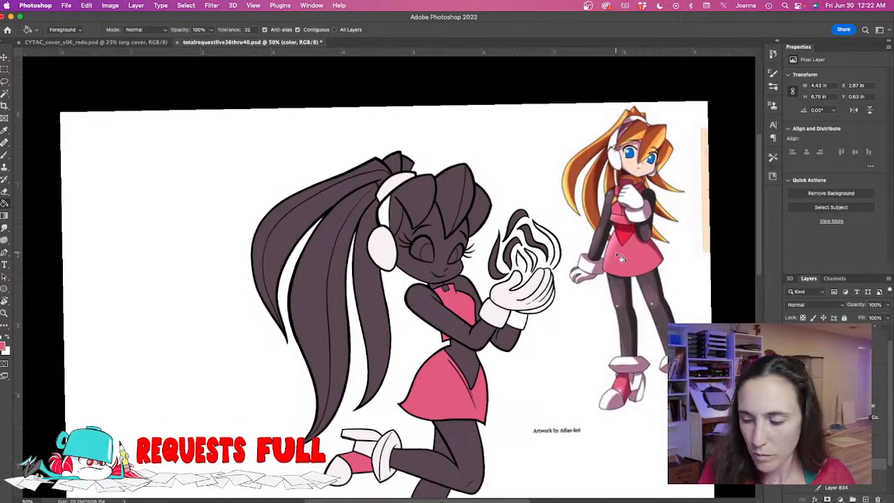
Sample the red of the reference's waist and select the pointed waist panel on the lines layer, slightly expanded.
key(i)
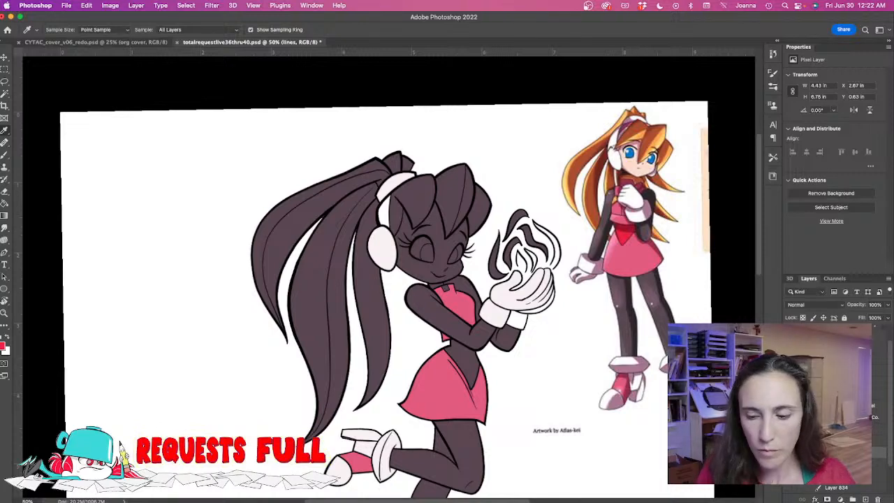
key(w)
click(461, 356)
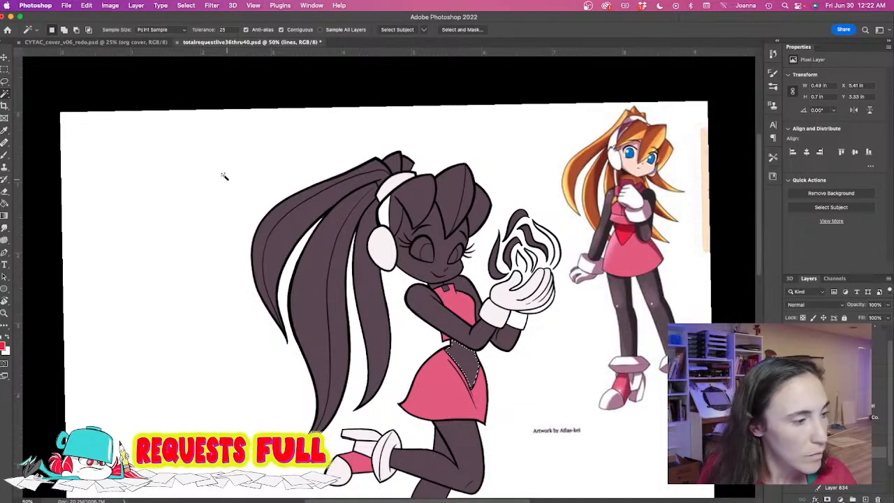
click(189, 8)
mouse_move(199, 143)
click(307, 163)
key(Return)
Fill the pointed waist panel with the sampled red on the color layer and deselect.
key(g)
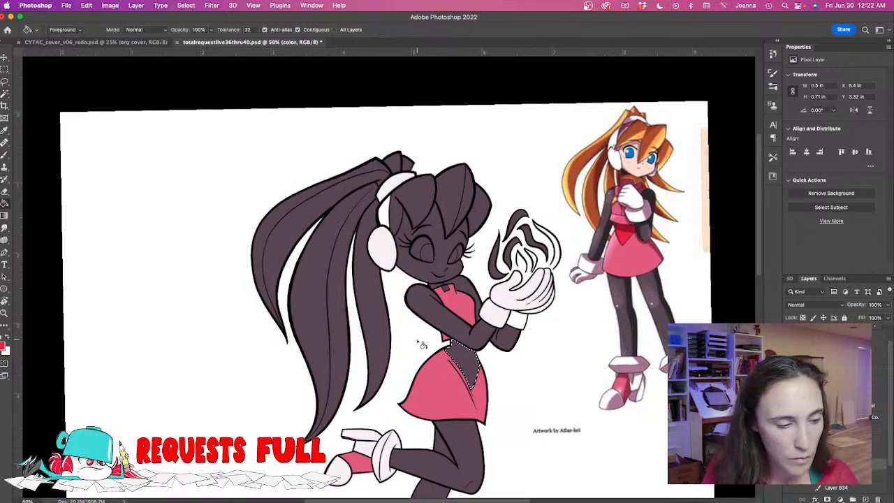
click(447, 352)
key(super+d)
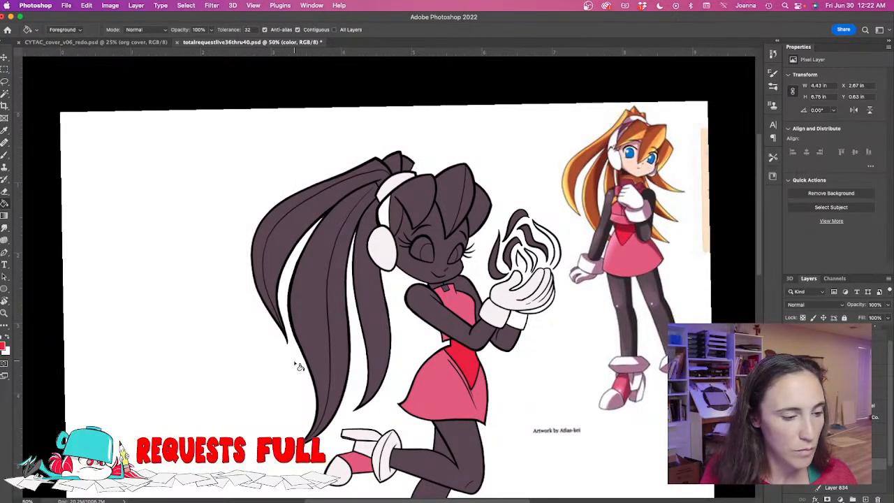
Sample the reference's skin tone and select the girl's face on the lines layer, expanding the selection by 2 pixels.
drag(294, 375, 293, 383)
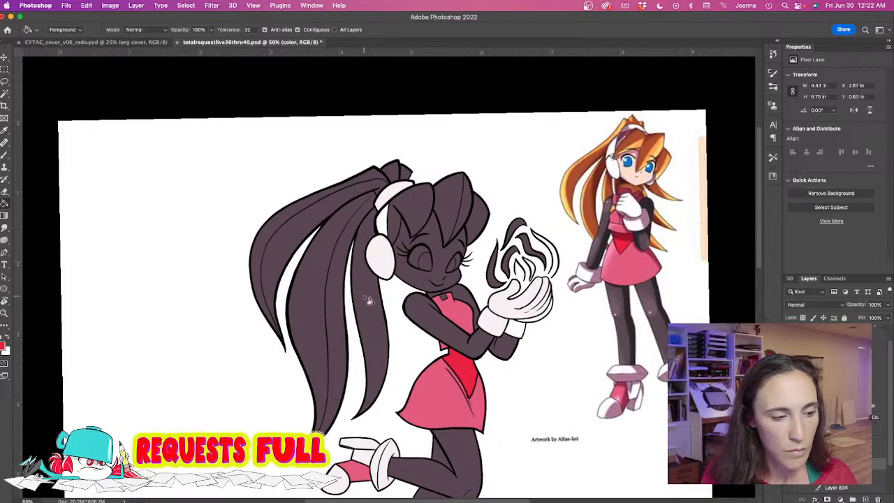
alt+click(632, 169)
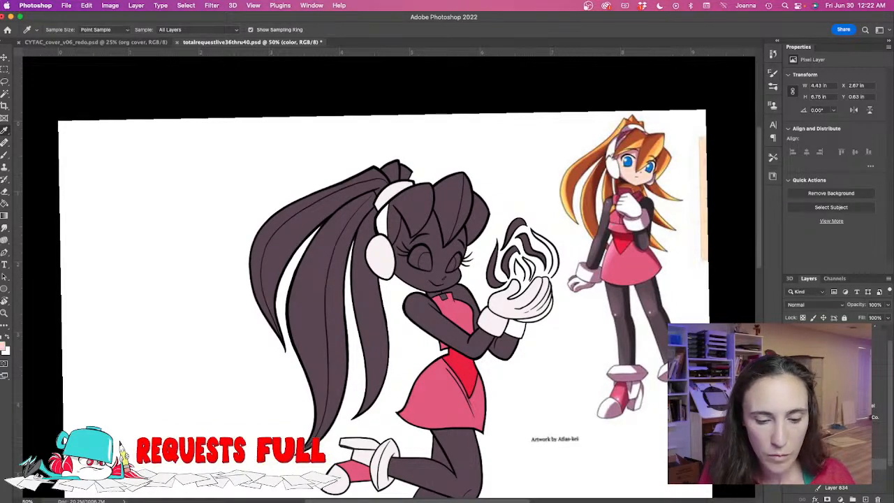
key(w)
click(410, 278)
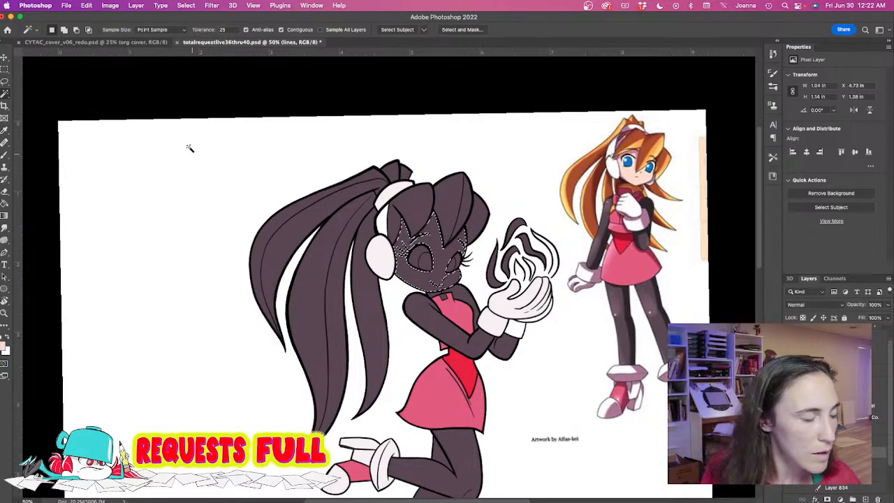
click(187, 5)
mouse_move(230, 143)
click(321, 163)
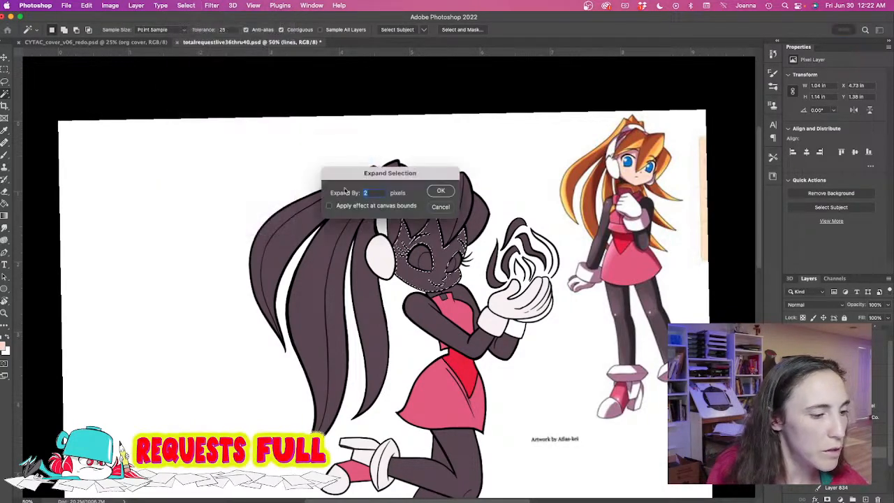
key(Return)
Fill the selected face with the sampled skin tone on the color layer and deselect.
key(g)
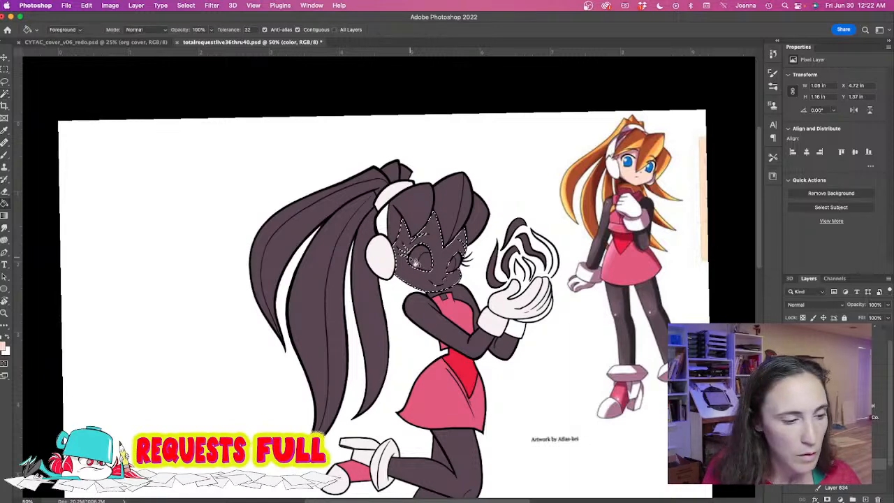
click(415, 263)
key(super+d)
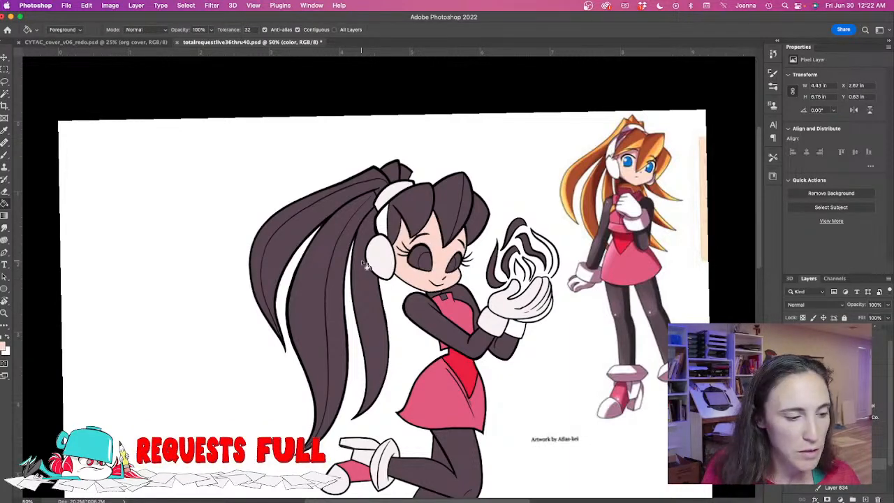
Try brushing white into the girl's larger eye on the color layer, and undo the strokes.
super+click(402, 291)
super+click(402, 291)
key(b)
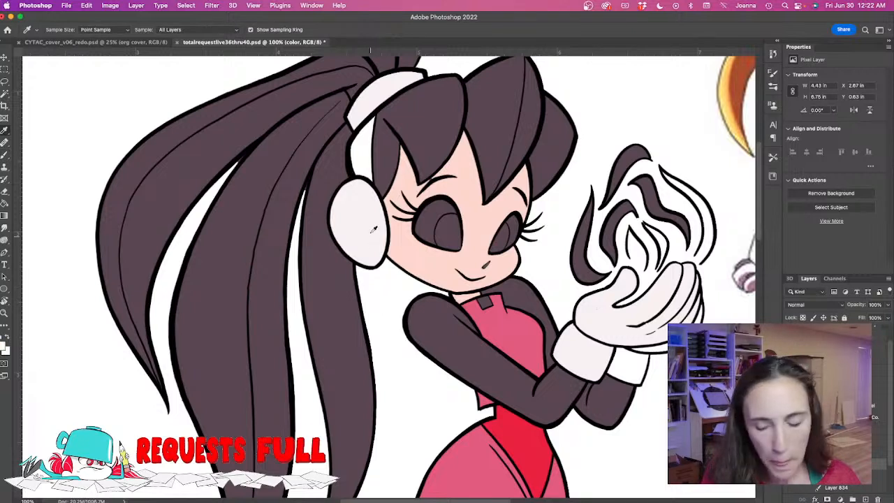
mouse_move(421, 225)
mouse_down()
mouse_move(437, 202)
mouse_move(454, 222)
mouse_move(436, 222)
mouse_move(432, 208)
mouse_move(434, 239)
mouse_up()
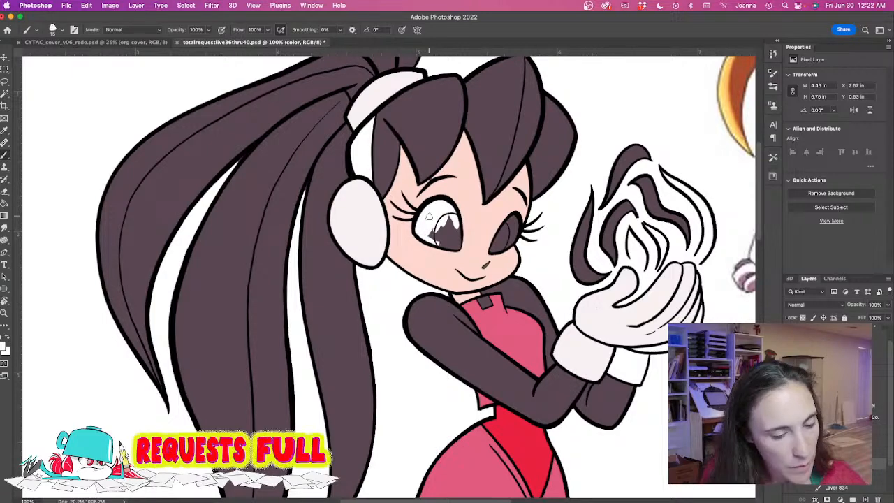
key(super+z)
key(super+z)
key(super+z)
Choose a slightly darker off-white and paint the whites of both eyes on the color layer.
click(5, 347)
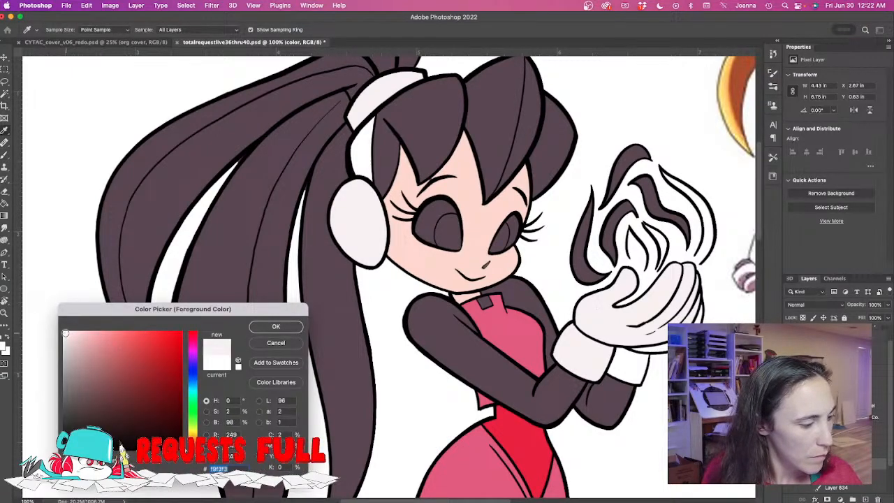
click(66, 334)
click(275, 327)
mouse_move(436, 203)
mouse_down()
mouse_move(417, 230)
mouse_move(439, 201)
mouse_move(454, 209)
mouse_move(445, 233)
mouse_move(436, 236)
mouse_move(438, 207)
mouse_move(433, 242)
mouse_up()
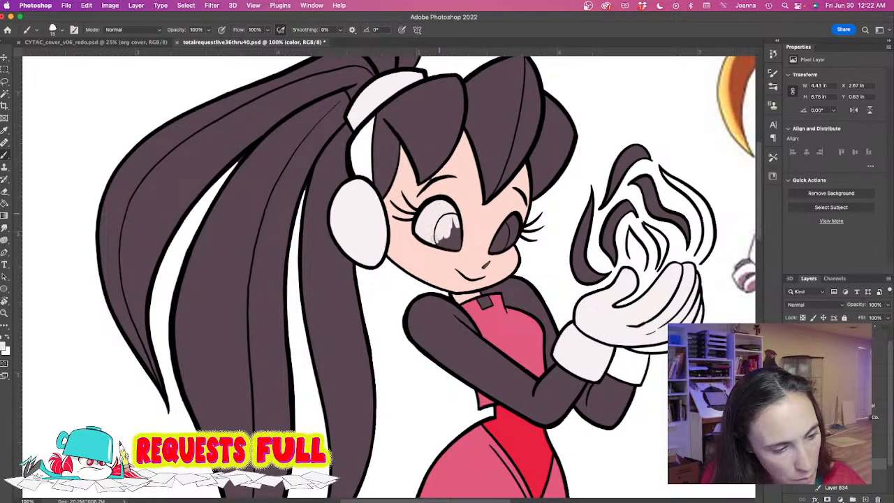
mouse_move(513, 218)
mouse_down()
mouse_move(509, 233)
mouse_move(347, 322)
mouse_up()
Sample the blue of the reference's eye and paint both of the girl's irises with it.
alt+click(714, 138)
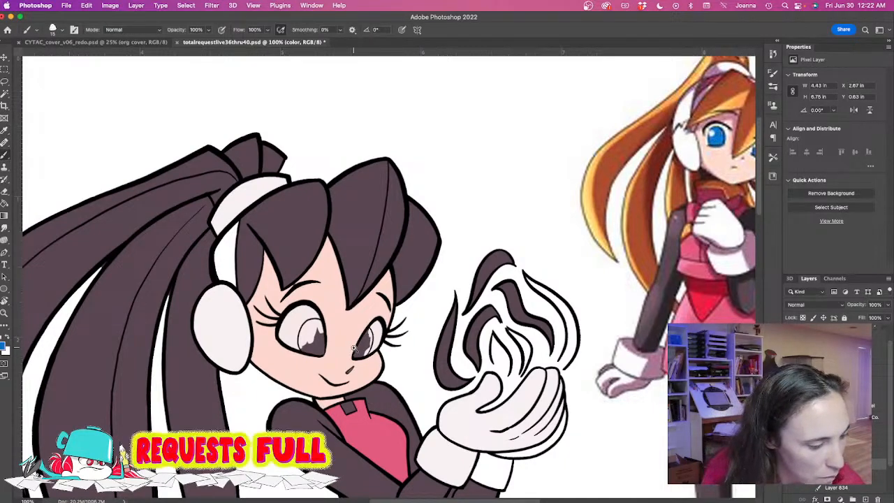
scroll(353, 347, up, 2)
click(394, 299)
mouse_move(396, 298)
mouse_down()
mouse_move(386, 363)
mouse_move(401, 329)
mouse_move(391, 356)
mouse_move(359, 370)
mouse_move(396, 304)
mouse_move(389, 334)
mouse_up()
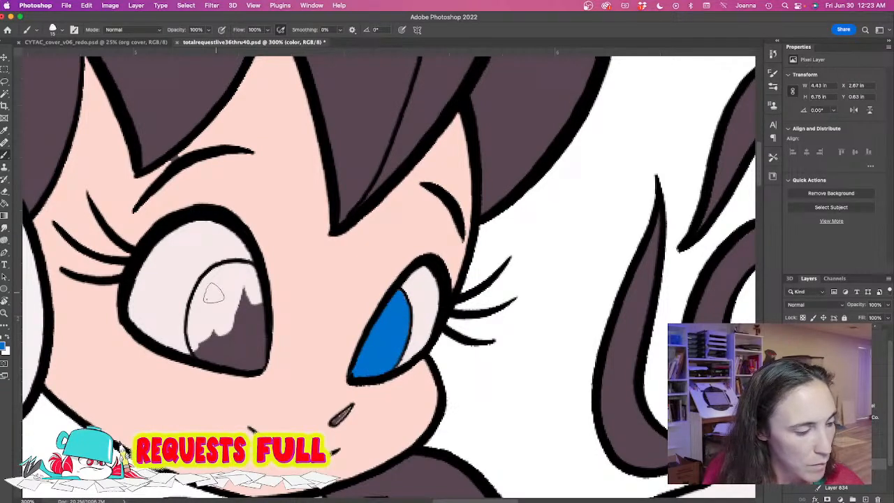
mouse_move(216, 278)
mouse_down()
mouse_move(195, 329)
mouse_move(199, 348)
mouse_move(264, 368)
mouse_move(264, 323)
mouse_move(249, 275)
mouse_move(229, 272)
mouse_move(196, 327)
mouse_move(212, 292)
mouse_move(249, 353)
mouse_up()
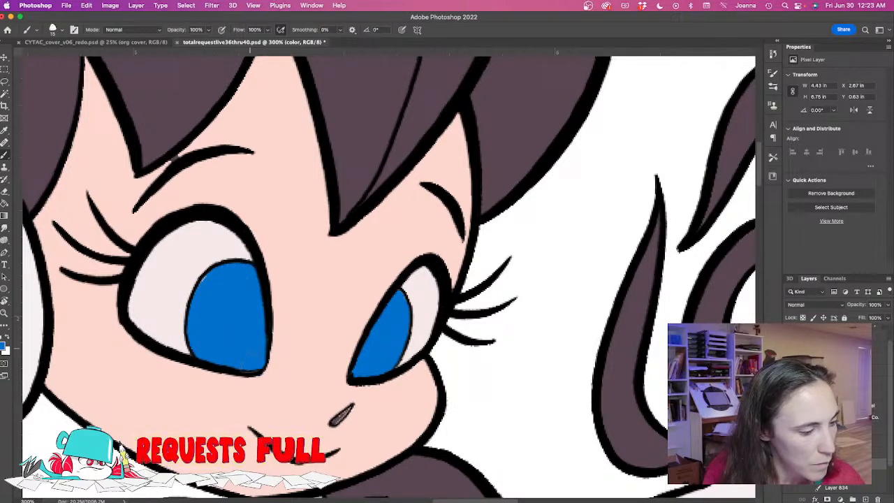
Sample white and try painting a highlight across the girl's larger eye at 51% brush opacity on the color layer, and undo it.
alt+click(512, 348)
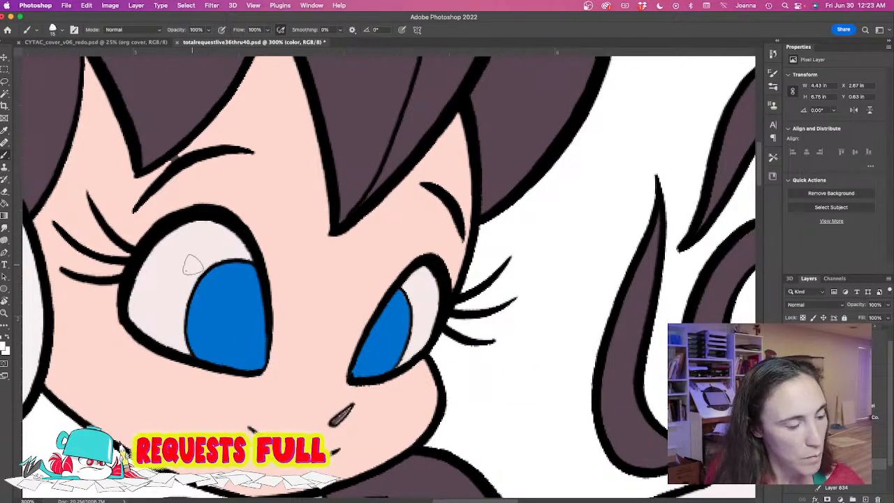
key(5)
key(1)
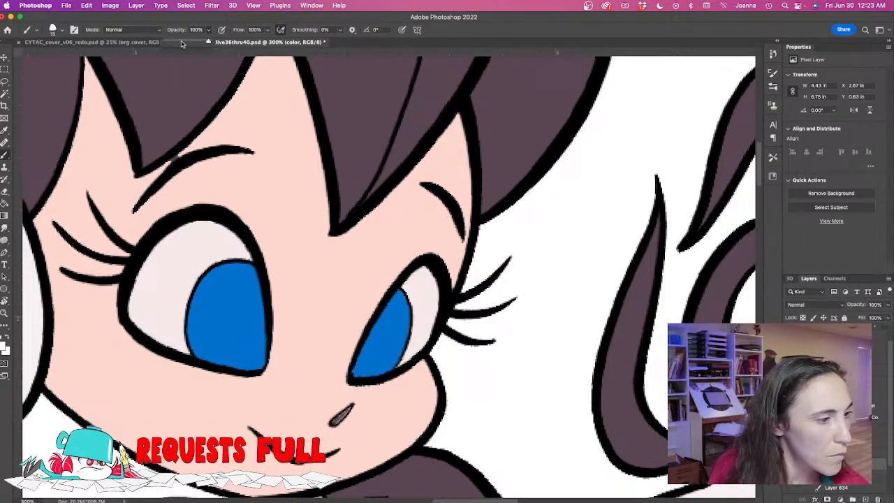
click(195, 286)
key(bracketright)
key(bracketright)
key(bracketright)
key(bracketright)
key(bracketright)
mouse_move(195, 286)
mouse_down()
mouse_move(190, 297)
mouse_move(198, 289)
mouse_up()
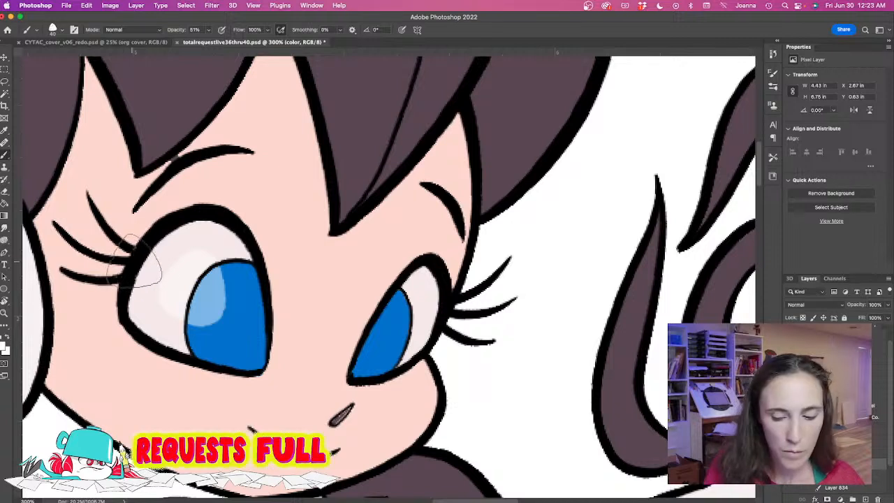
key(super+z)
key(super+z)
Raise the brush opacity to 76% and paint translucent white highlights over both of the girl's eyes on the lines layer.
click(208, 30)
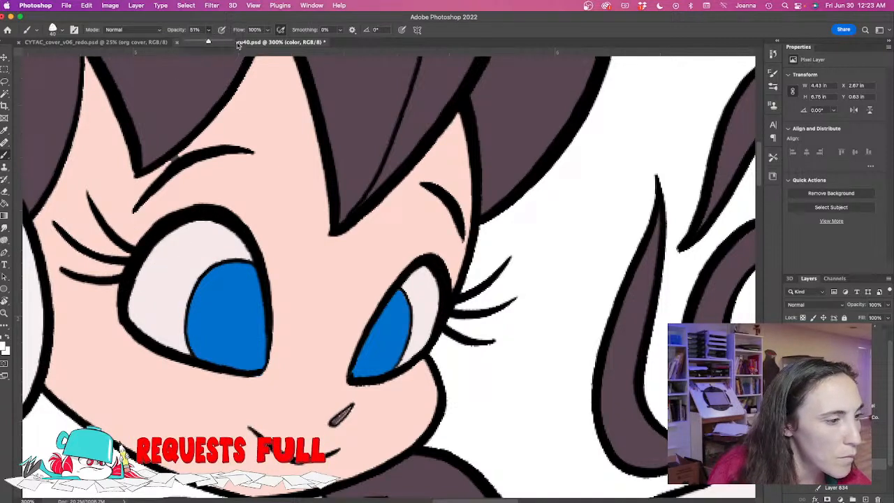
click(219, 42)
mouse_move(183, 287)
mouse_down()
mouse_move(191, 299)
mouse_move(201, 281)
mouse_move(195, 297)
mouse_move(178, 297)
mouse_move(167, 274)
mouse_up()
key(super+z)
click(838, 452)
key(bracketleft)
key(bracketleft)
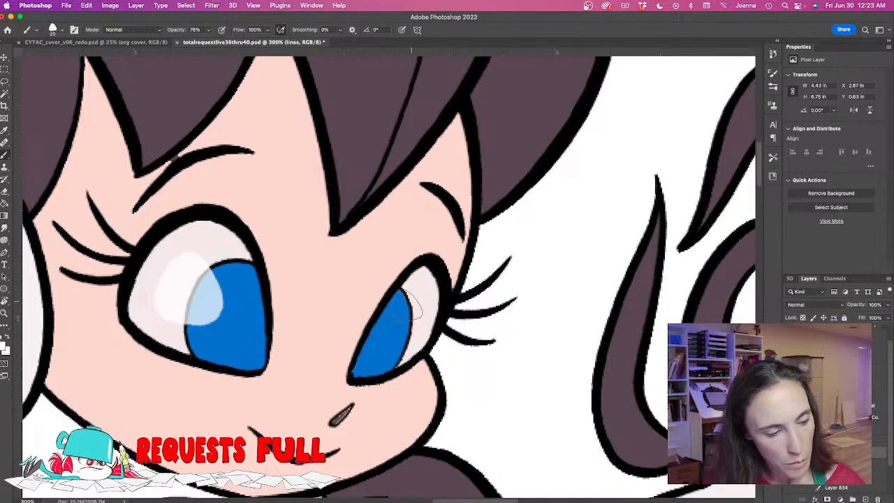
mouse_move(402, 321)
mouse_down()
mouse_move(406, 313)
mouse_move(400, 320)
mouse_up()
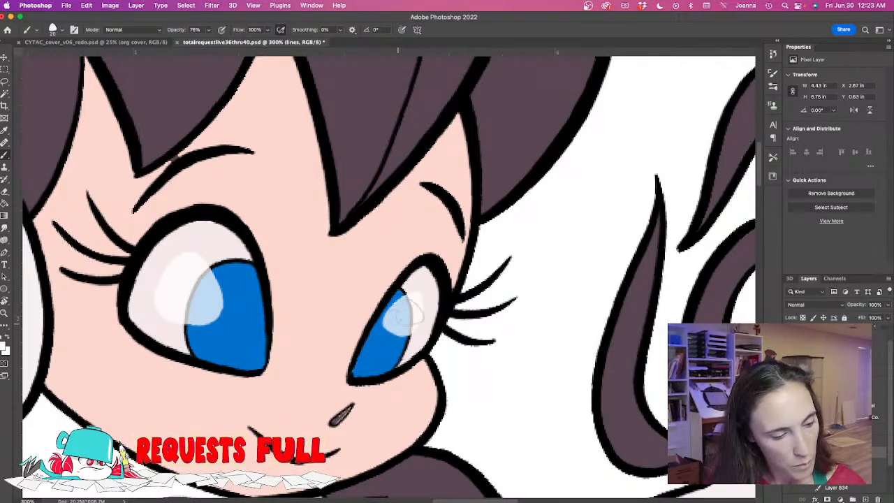
Select the girl's bangs, hair tuft and ponytail strands together with the Magic Wand on the lines layer.
key(super+minus)
key(super+minus)
key(super+minus)
drag(123, 374, 324, 310)
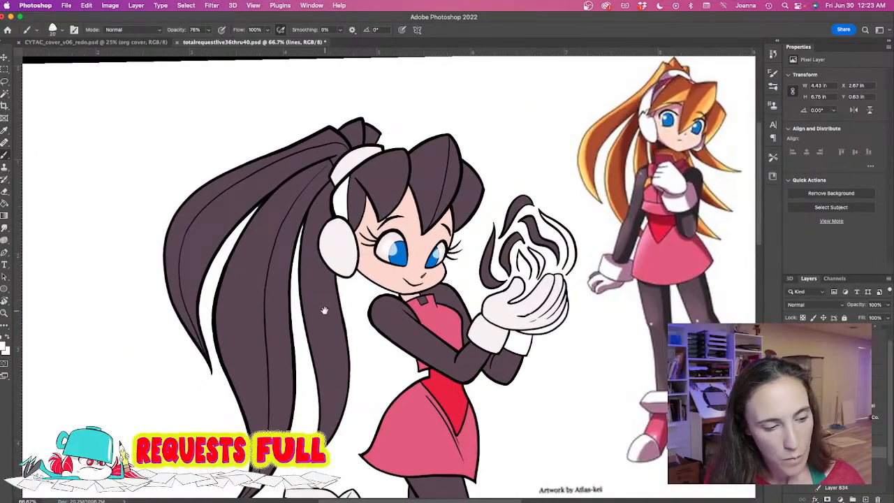
drag(322, 313, 310, 352)
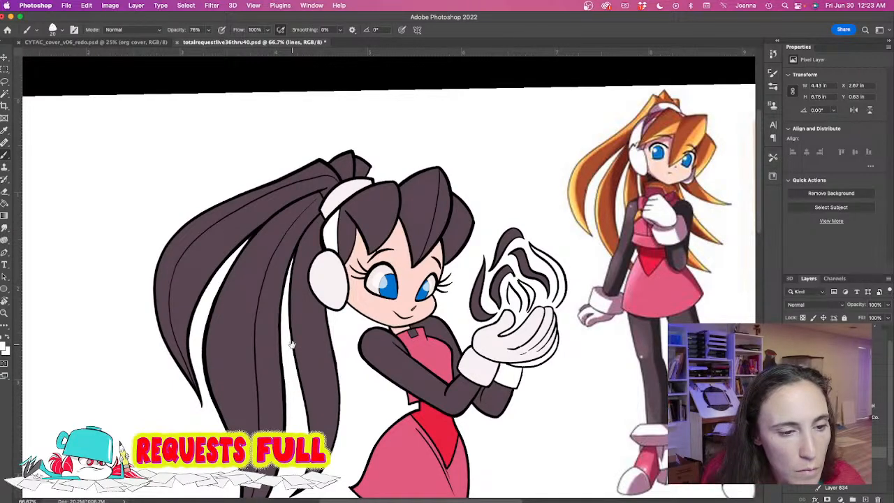
scroll(292, 346, down, 1)
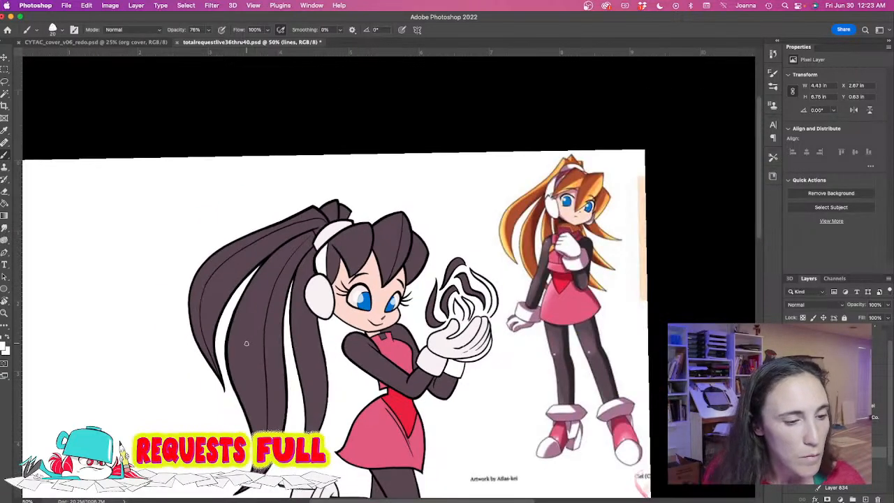
drag(253, 346, 279, 290)
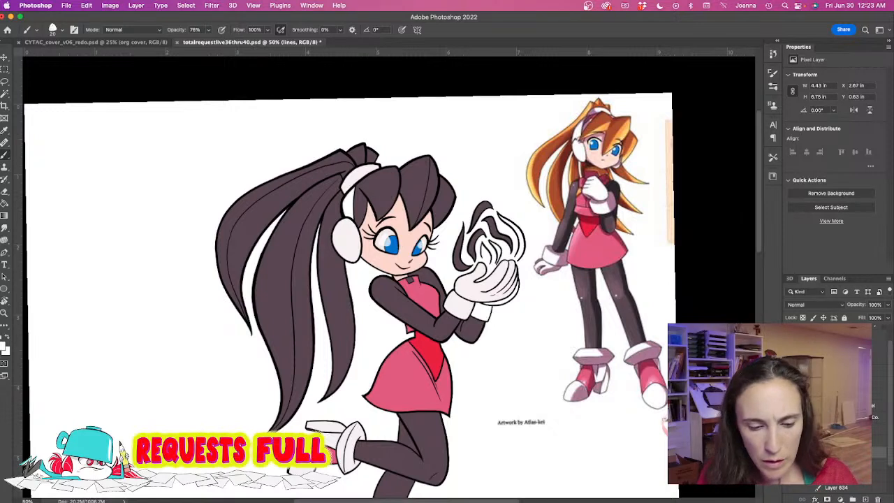
key(w)
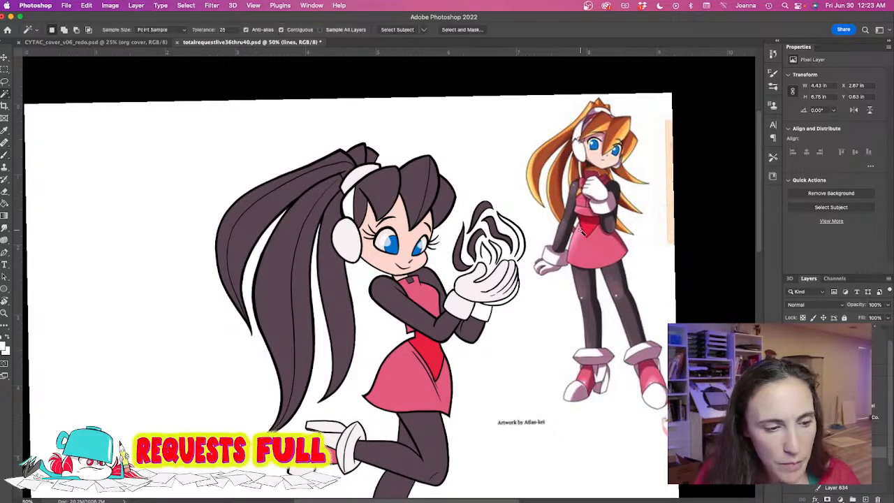
click(306, 220)
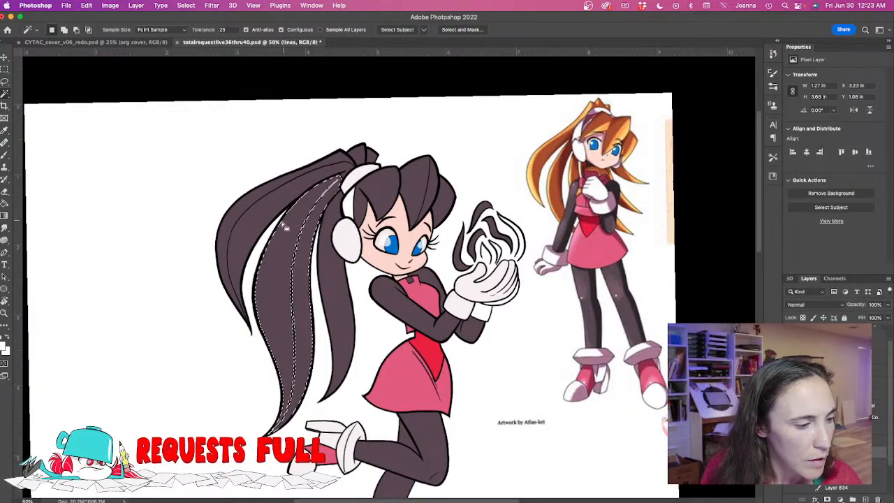
shift+click(271, 204)
shift+click(259, 192)
shift+click(361, 155)
shift+click(370, 155)
shift+click(380, 183)
shift+click(417, 190)
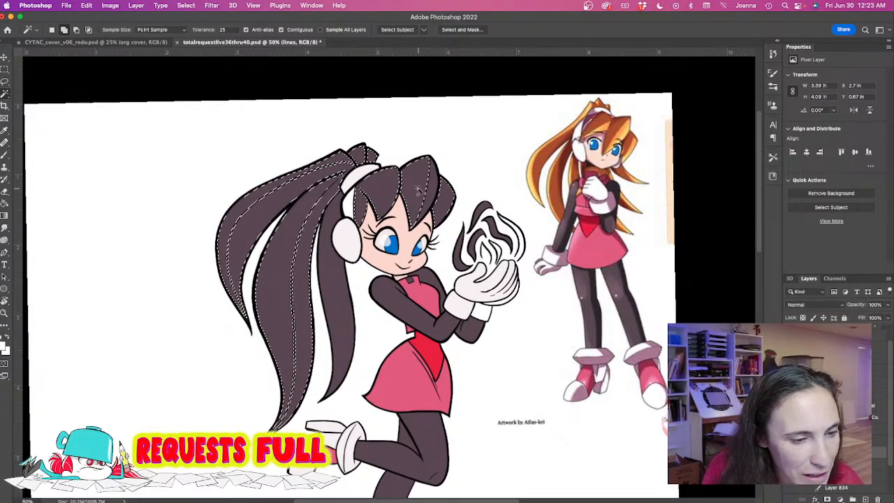
shift+click(324, 292)
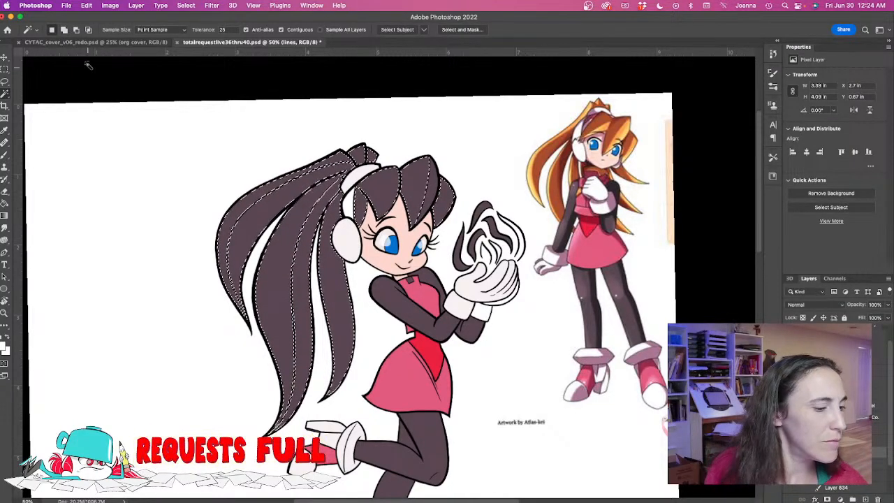
Expand the hair selection slightly so that it reaches under the line art.
click(186, 5)
mouse_move(226, 144)
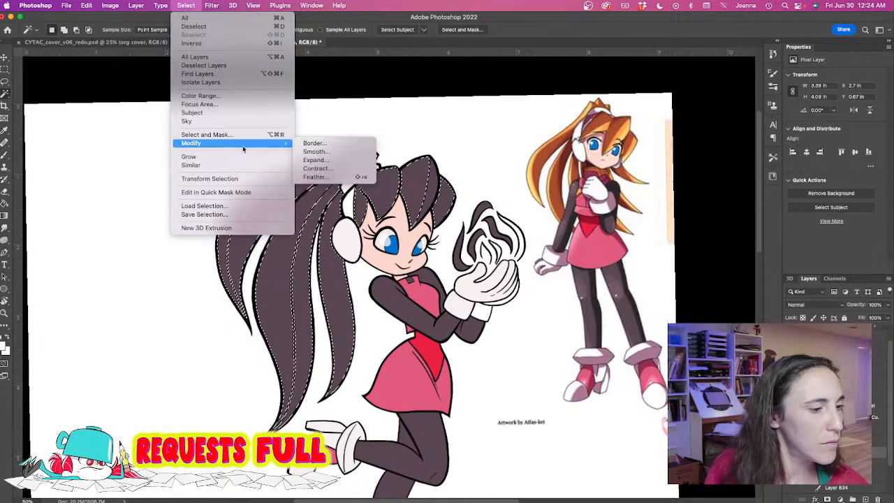
click(302, 160)
click(439, 191)
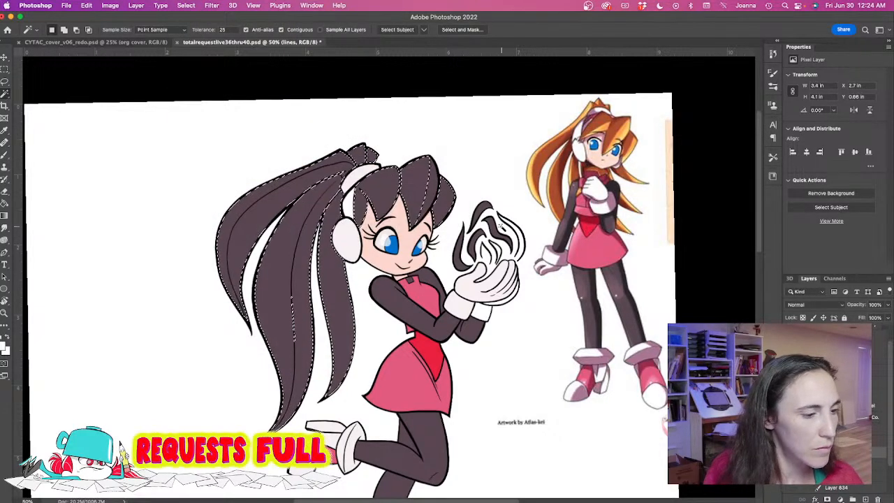
Sample the light yellow of the reference's hair, fill the selected hair with it on the color layer, and deselect.
key(i)
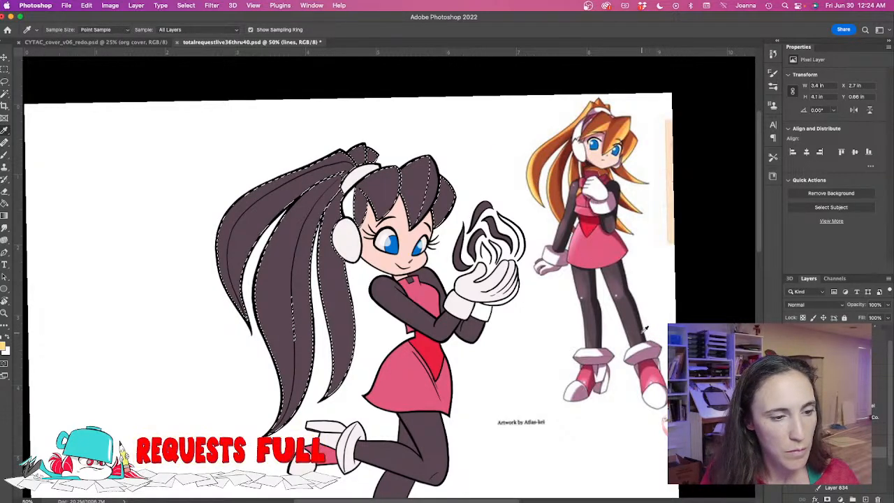
click(839, 463)
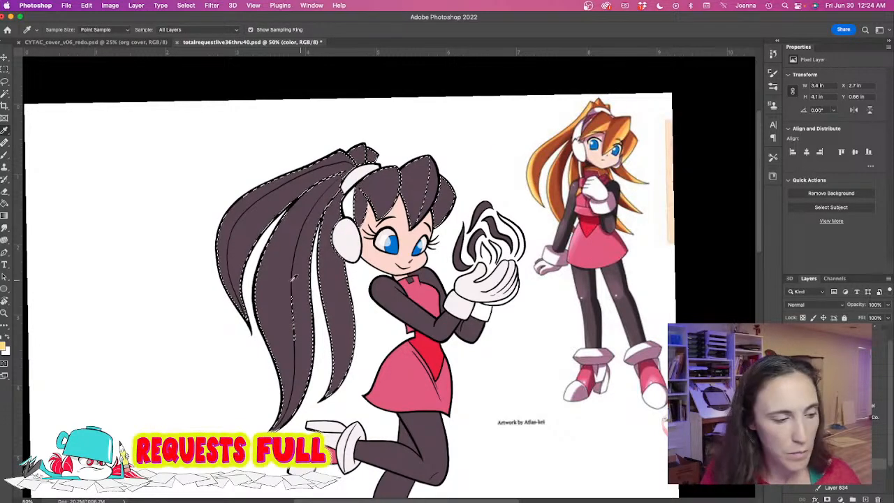
key(g)
click(276, 298)
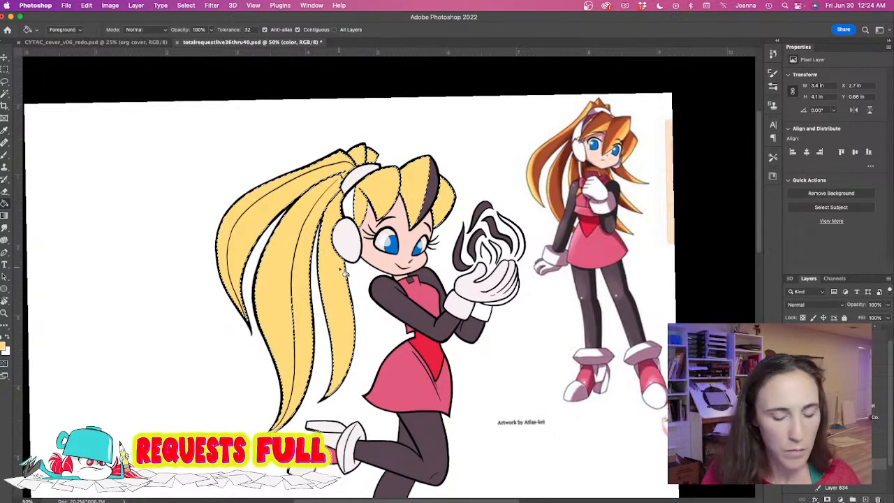
key(ctrl+d)
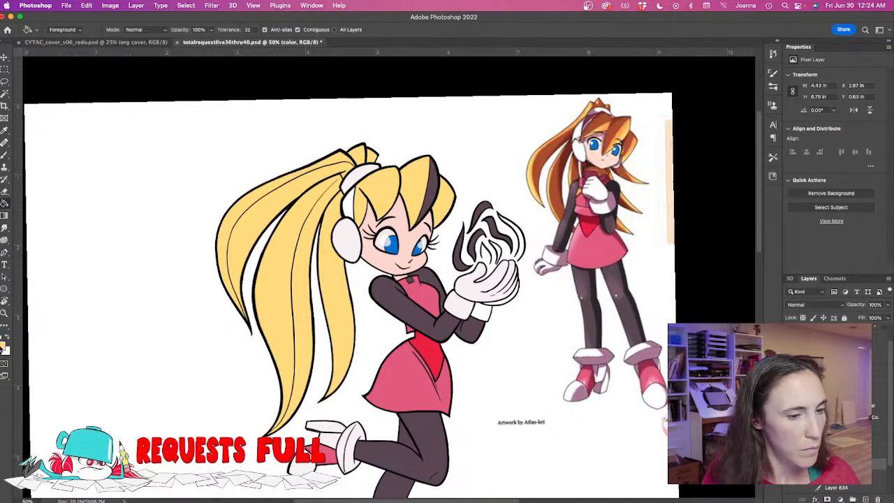
Set the foreground color to the orange-brown shadow tone sampled from the reference's hair.
click(5, 344)
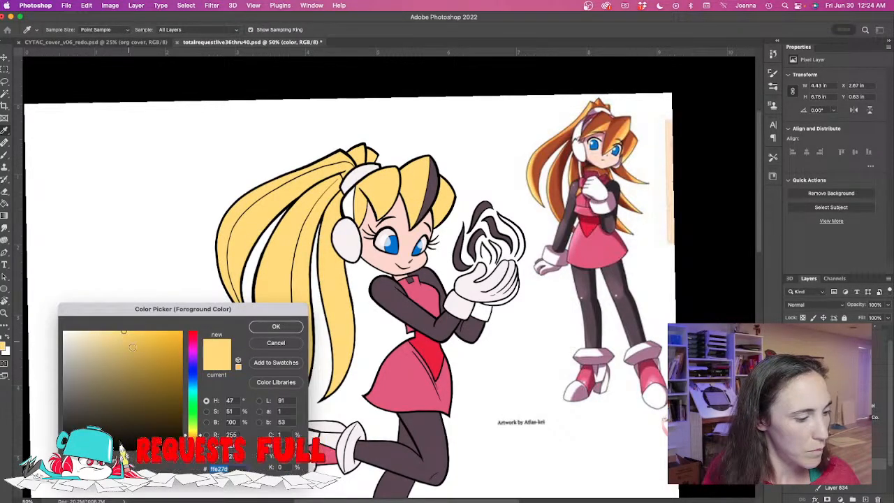
click(543, 167)
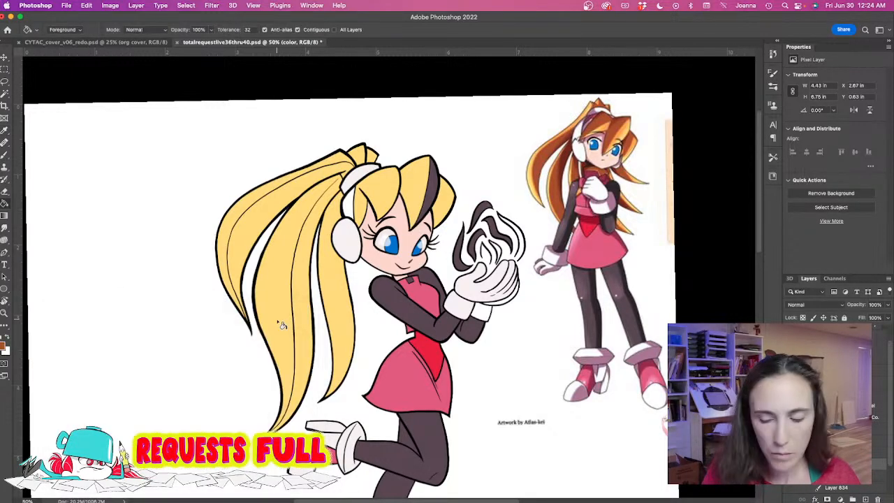
click(278, 326)
Choose the Kyle's Paintbox - Acrylic Glaze brush from the megapack's Paintbox set.
key(b)
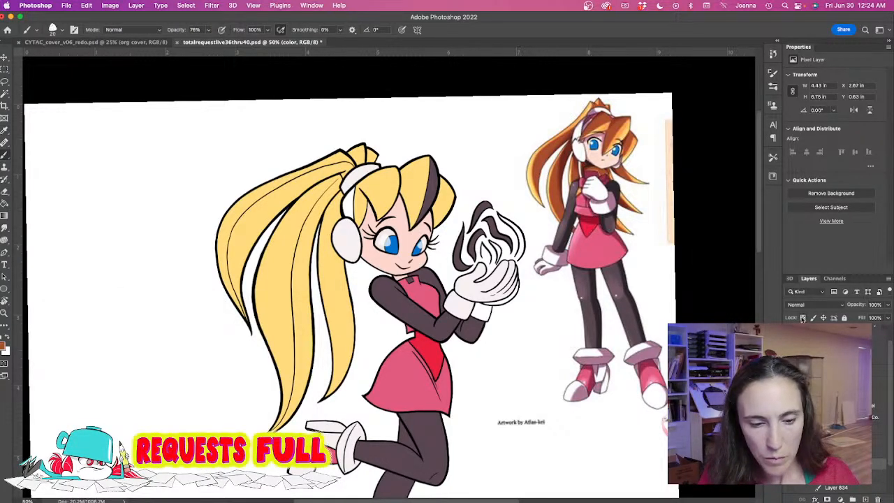
click(52, 30)
drag(166, 158, 162, 135)
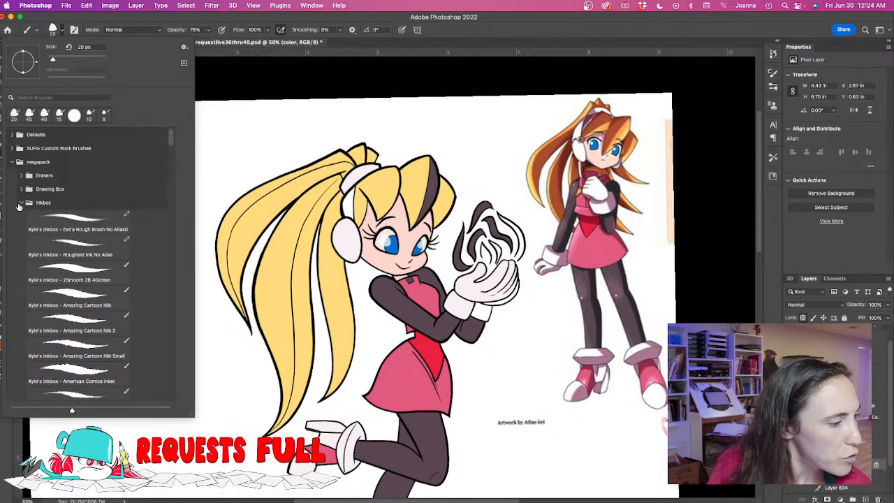
click(20, 203)
click(21, 230)
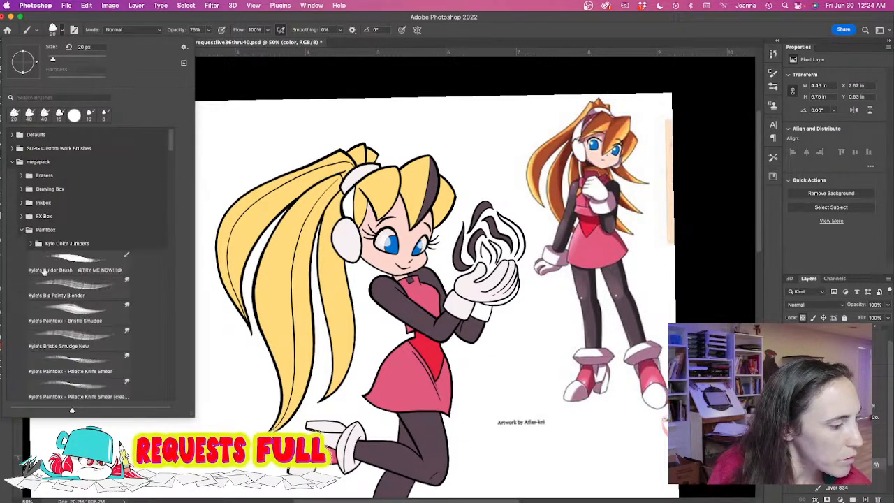
scroll(102, 201, down, 10)
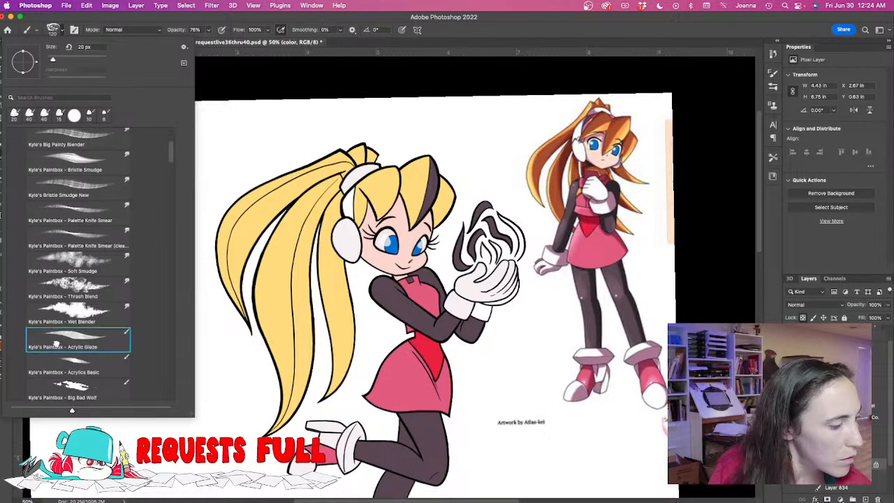
double_click(56, 345)
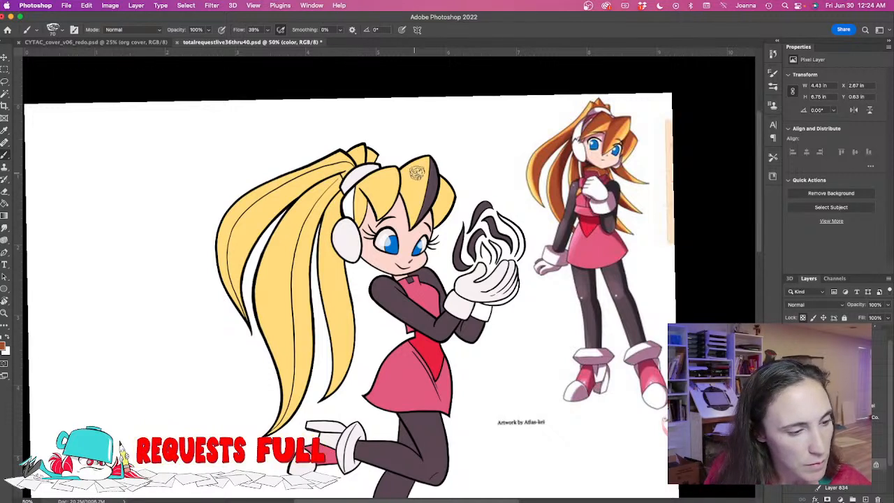
Shade the bangs beside the headband and the lock next to the earpiece with brown strokes on the color layer.
key(bracketleft)
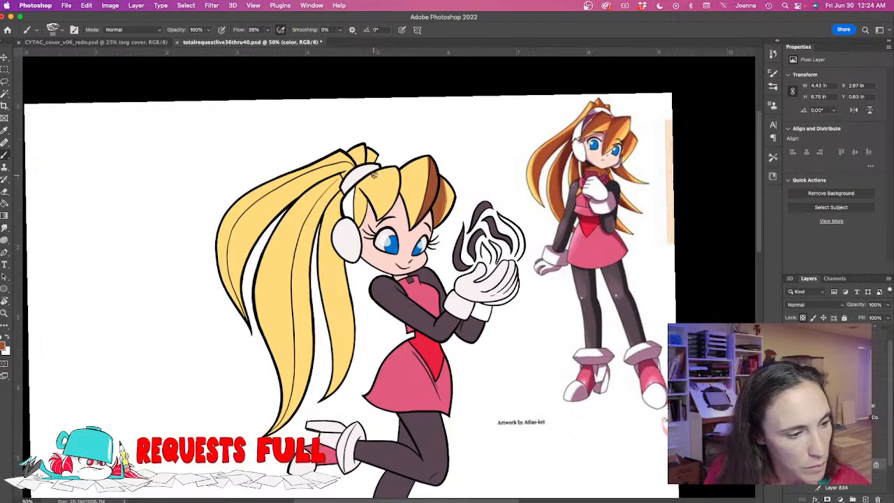
drag(371, 182, 379, 216)
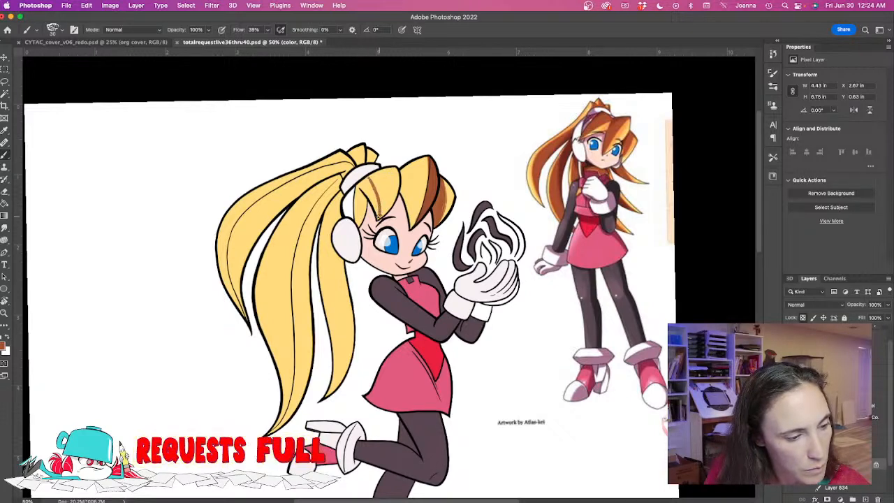
drag(371, 181, 378, 217)
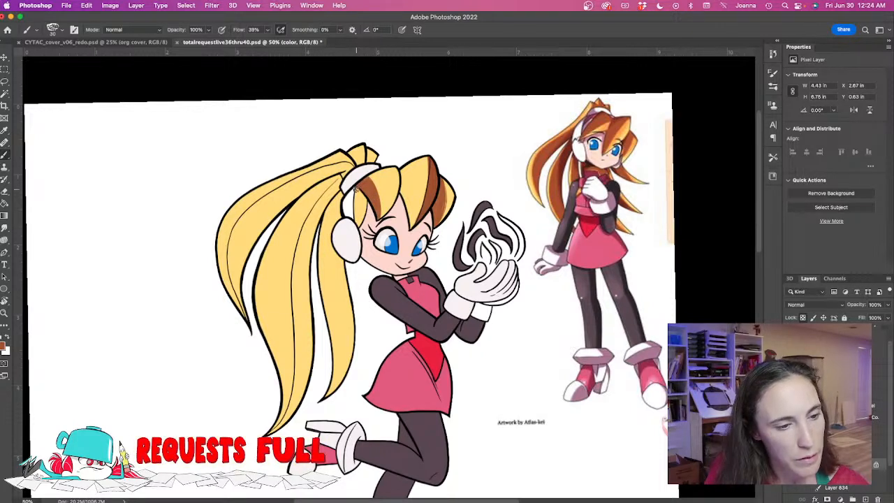
drag(359, 187, 355, 216)
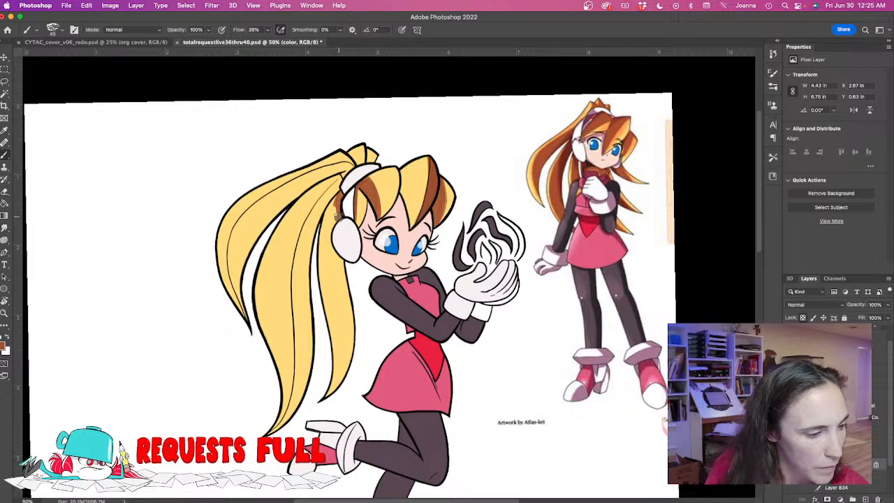
Paint brown shading on the upper part of the ponytail strand directly behind the earpiece.
drag(335, 213, 327, 234)
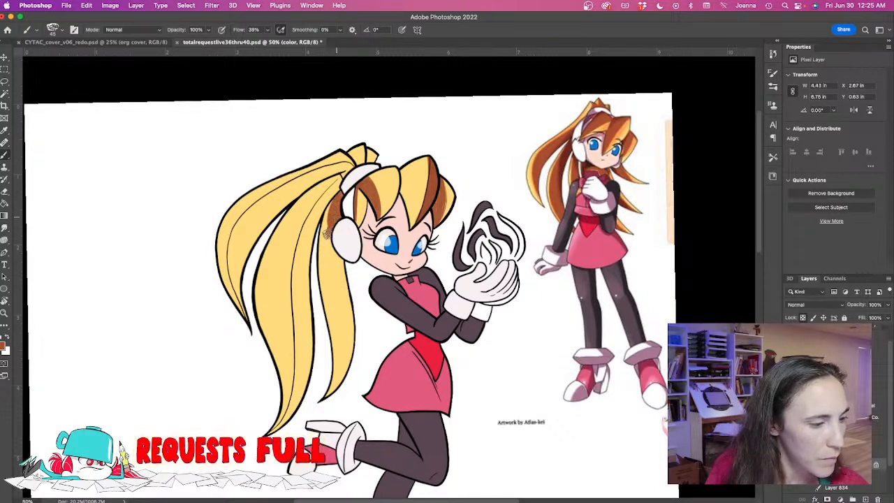
drag(334, 201, 327, 257)
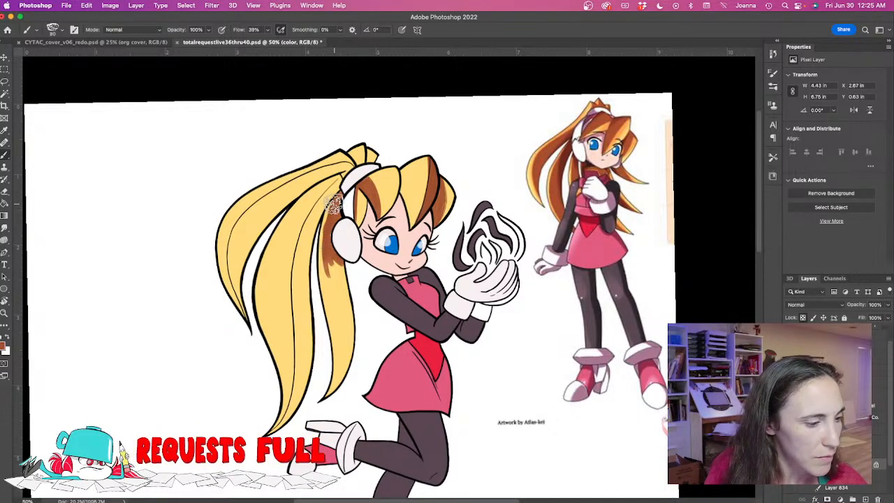
key(bracketright)
key(bracketleft)
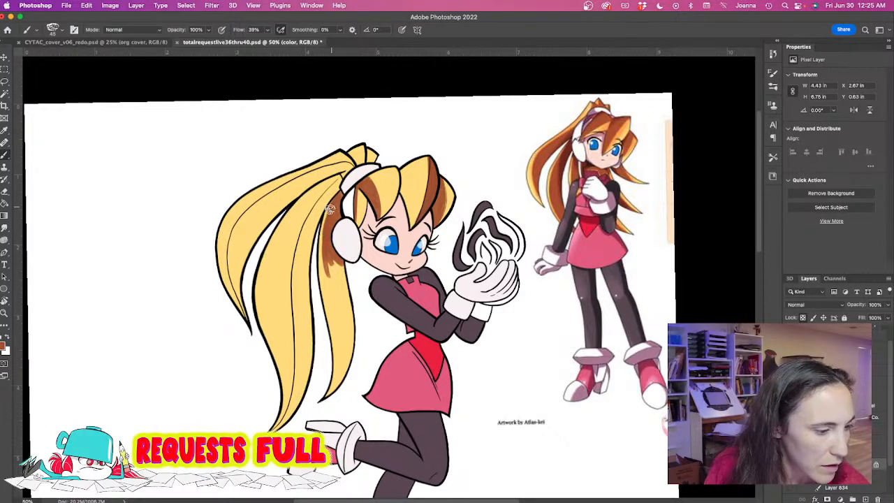
Enlarge the brush and extend the brown shading down that strand to its tip, leaving a thin yellow edge, and reduce the brush size.
key(bracketright)
key(bracketright)
key(bracketright)
key(bracketright)
mouse_move(330, 258)
mouse_down()
mouse_move(338, 292)
mouse_move(340, 277)
mouse_move(337, 394)
mouse_up()
key(bracketright)
key(bracketright)
mouse_move(341, 322)
mouse_down()
mouse_move(324, 260)
mouse_move(337, 359)
mouse_move(317, 397)
mouse_move(336, 277)
mouse_move(350, 332)
mouse_move(315, 405)
mouse_move(349, 321)
mouse_move(313, 405)
mouse_move(323, 241)
mouse_move(335, 312)
mouse_move(323, 337)
mouse_up()
key(bracketleft)
key(bracketleft)
key(bracketleft)
key(bracketleft)
key(bracketleft)
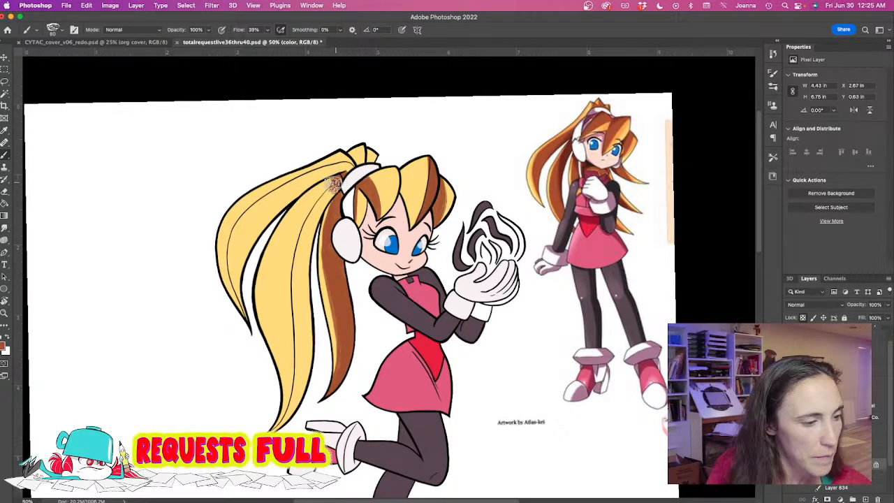
Enlarge the brush and shade the middle ponytail strand brown from the headband to its tip, leaving a yellow outer edge.
key(bracketright)
key(bracketright)
mouse_move(326, 190)
mouse_down()
mouse_move(306, 226)
mouse_move(326, 198)
mouse_move(304, 243)
mouse_move(313, 215)
mouse_move(302, 289)
mouse_up()
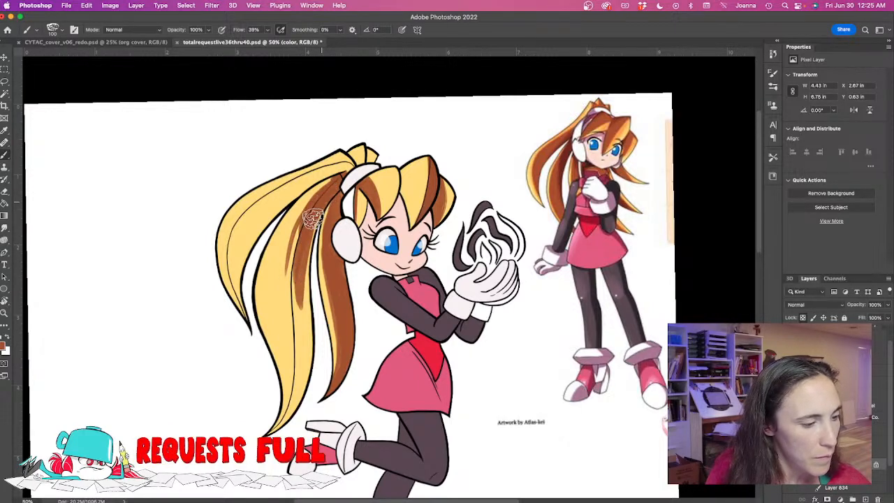
drag(318, 207, 301, 306)
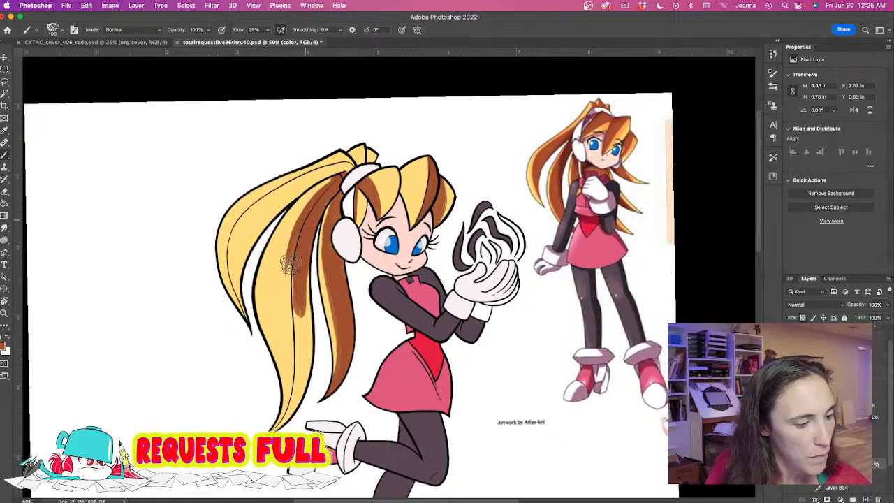
key(bracketright)
key(bracketright)
mouse_move(307, 192)
mouse_down()
mouse_move(287, 272)
mouse_move(297, 376)
mouse_up()
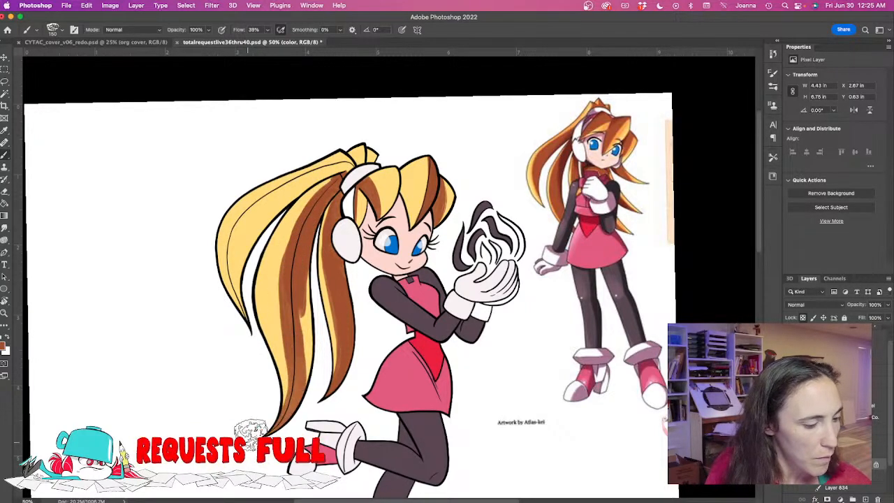
mouse_move(307, 300)
mouse_down()
mouse_move(299, 266)
mouse_move(302, 372)
mouse_move(301, 286)
mouse_up()
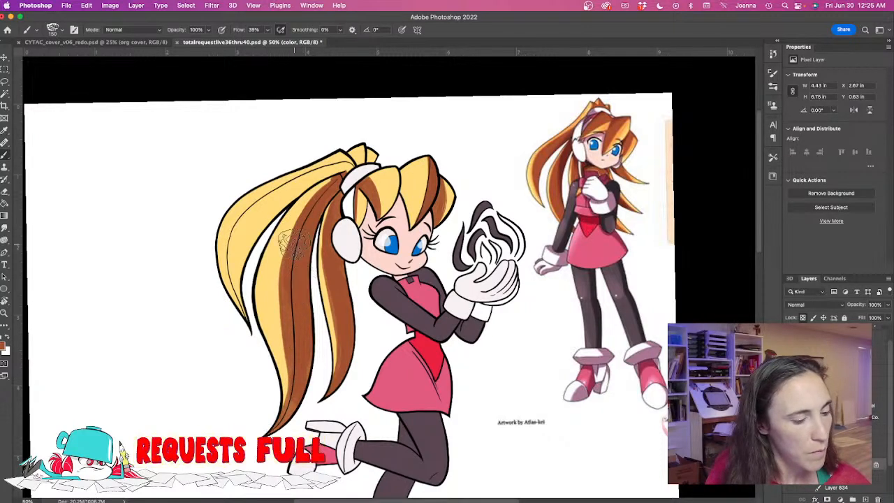
With a smaller brush, shade the base of the outermost ponytail strand and the small tuft above the headband brown.
key(bracketleft)
key(bracketleft)
key(bracketleft)
key(bracketleft)
key(bracketleft)
key(bracketleft)
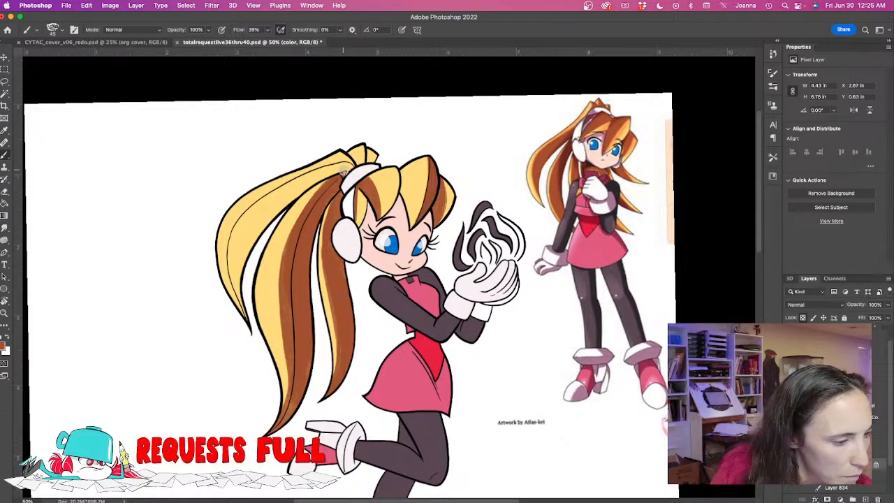
drag(342, 170, 300, 187)
key(bracketright)
key(bracketright)
drag(350, 166, 300, 183)
Enlarge the brush to 70 px and extend the brown shading down the outermost ponytail strand, leaving its outer edge yellow.
key(bracketright)
key(bracketright)
key(bracketright)
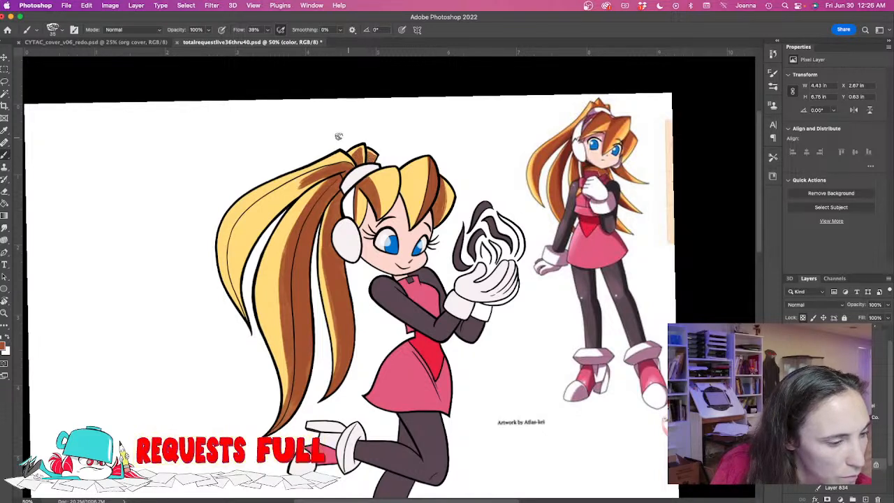
mouse_move(351, 165)
mouse_down()
mouse_move(303, 176)
mouse_move(244, 216)
mouse_move(229, 263)
mouse_up()
mouse_move(335, 175)
mouse_down()
mouse_move(285, 199)
mouse_move(239, 261)
mouse_move(241, 349)
mouse_up()
mouse_move(234, 311)
mouse_down()
mouse_move(233, 271)
mouse_move(251, 216)
mouse_move(301, 177)
mouse_move(246, 233)
mouse_move(232, 274)
mouse_move(264, 208)
mouse_move(287, 188)
mouse_up()
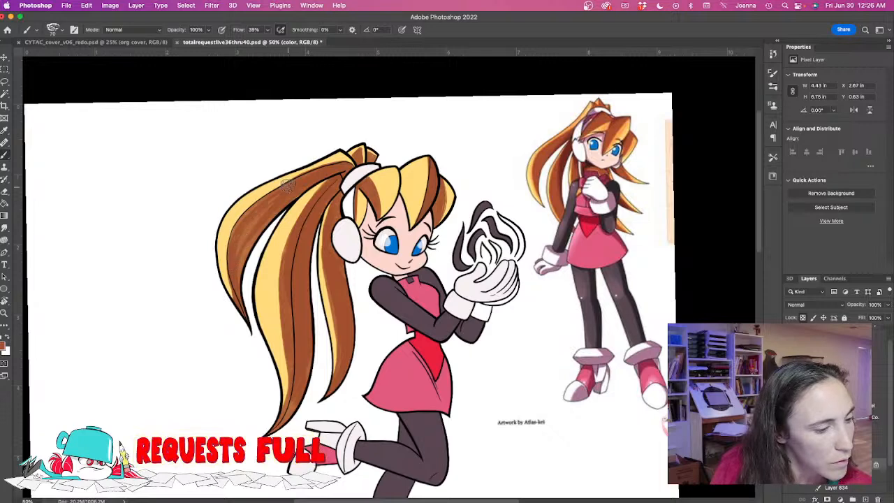
mouse_move(334, 171)
mouse_down()
mouse_move(241, 221)
mouse_move(229, 279)
mouse_move(241, 305)
mouse_up()
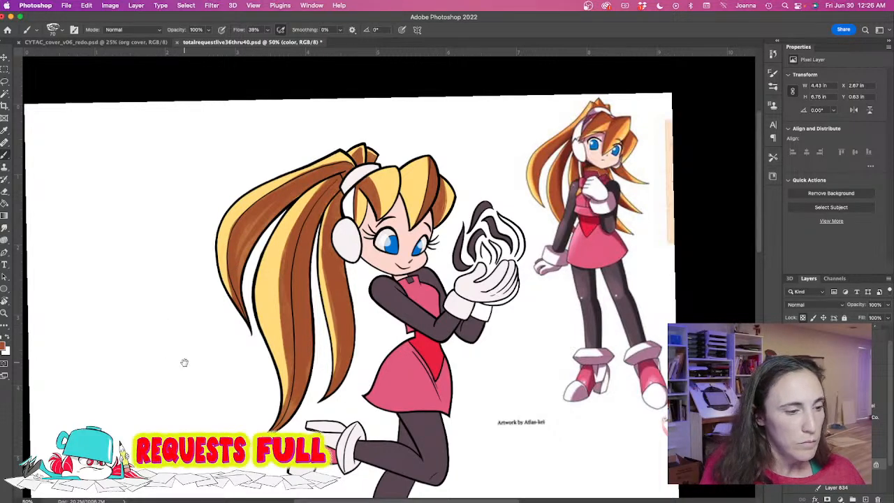
Switch from the Acrylic Glaze brush to the Soft Round brush in the Defaults set.
key(super+minus)
key(super+minus)
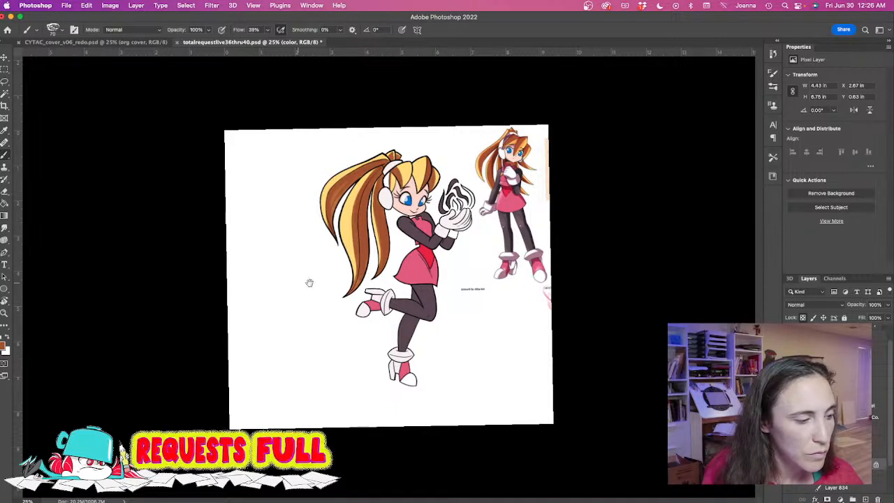
scroll(312, 283, up, 1)
click(56, 29)
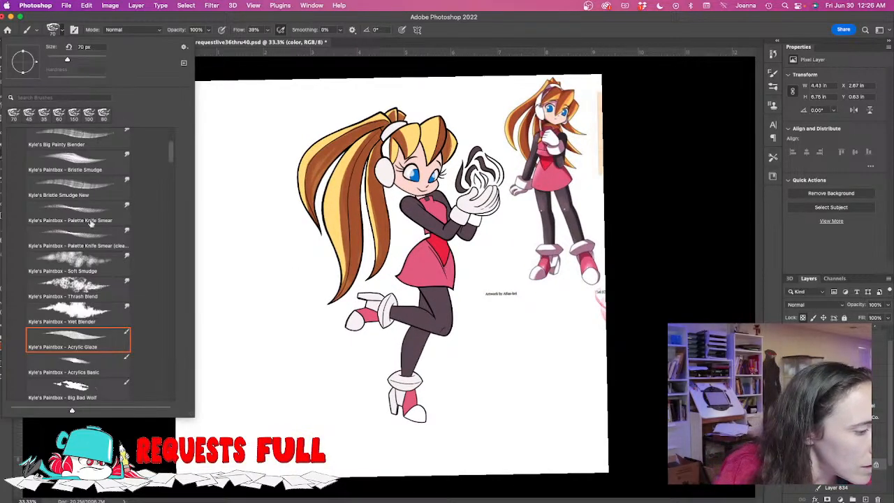
scroll(81, 235, up, 5)
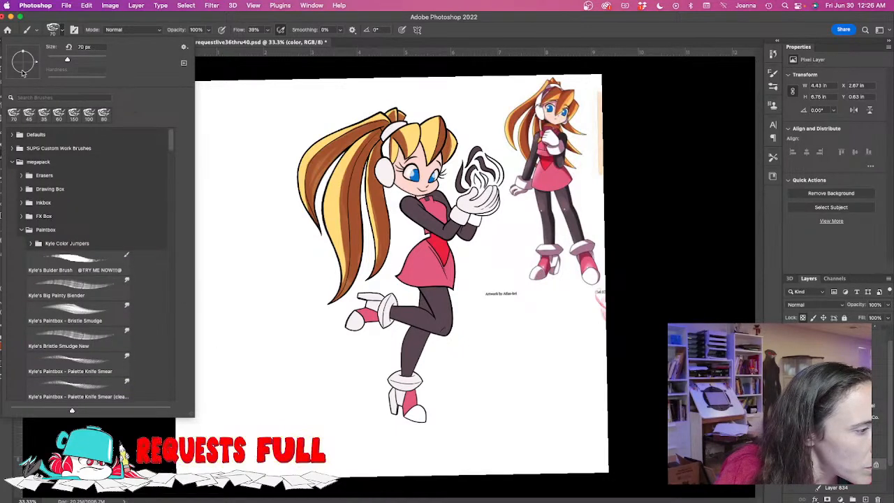
click(61, 34)
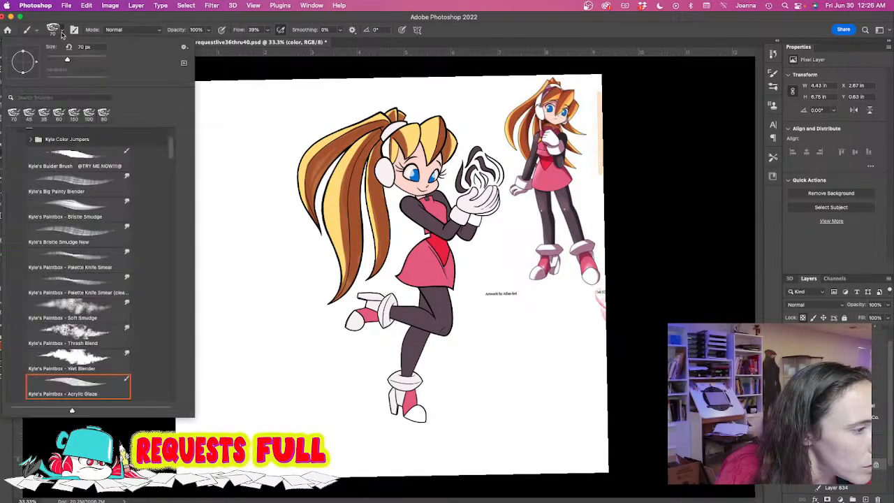
scroll(168, 152, up, 3)
click(13, 135)
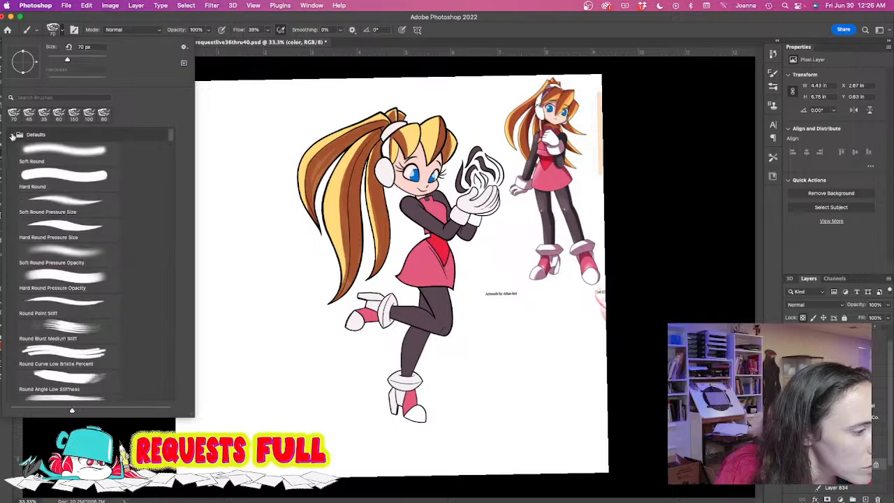
double_click(28, 149)
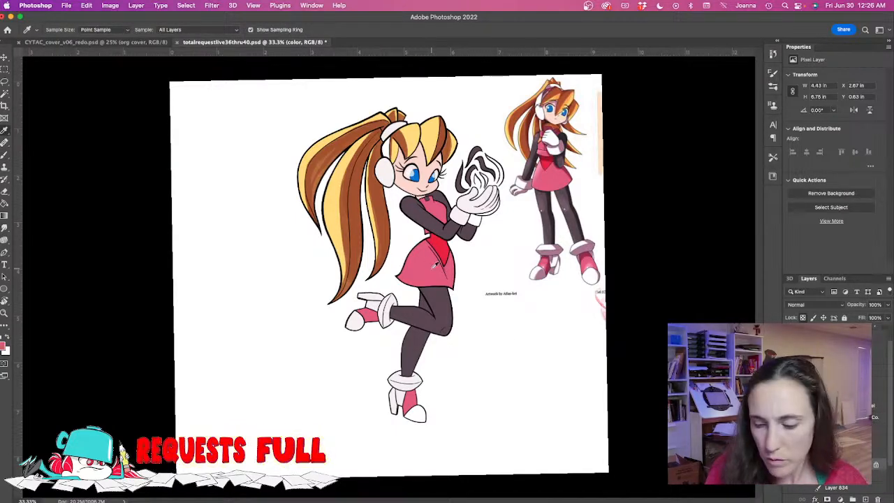
Prepare the Soft Round brush for blush with 24% opacity and a 175 px size.
scroll(432, 264, up, 1)
drag(422, 317, 396, 466)
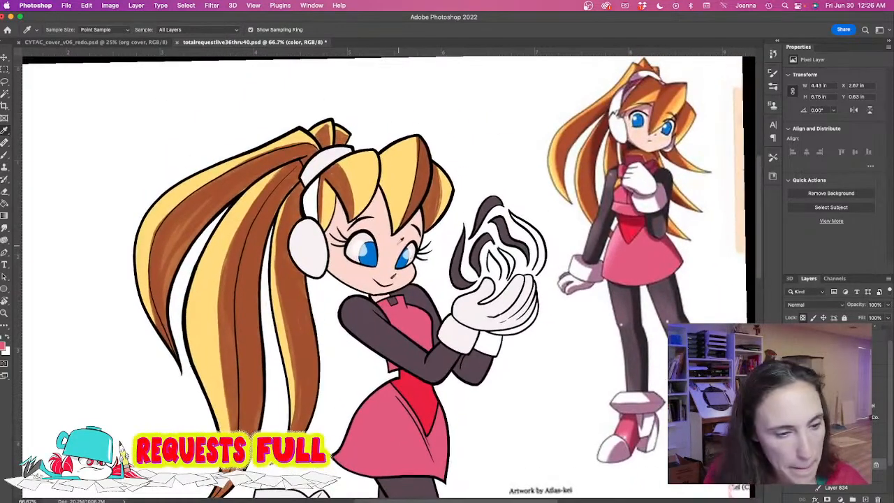
key(b)
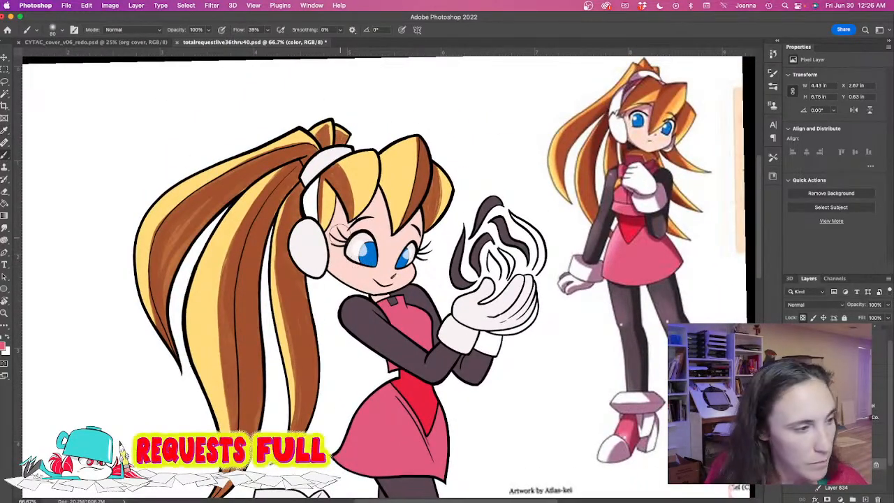
click(208, 30)
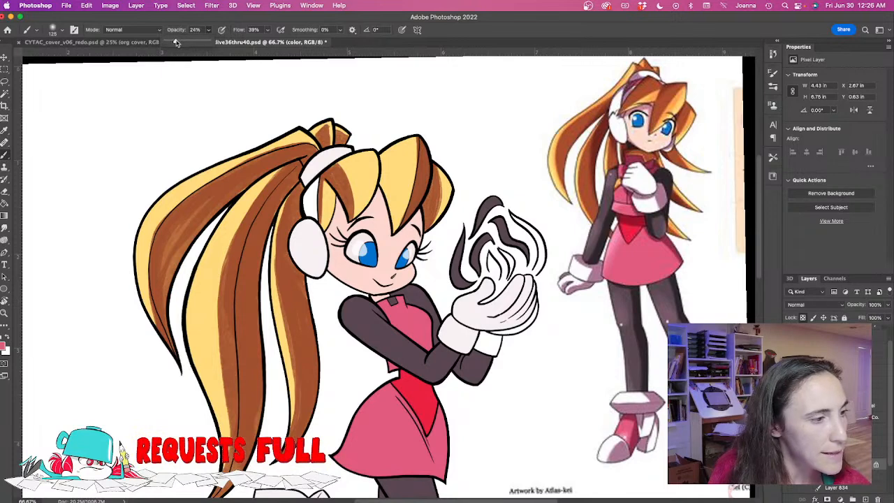
click(333, 170)
key(bracketright)
key(bracketright)
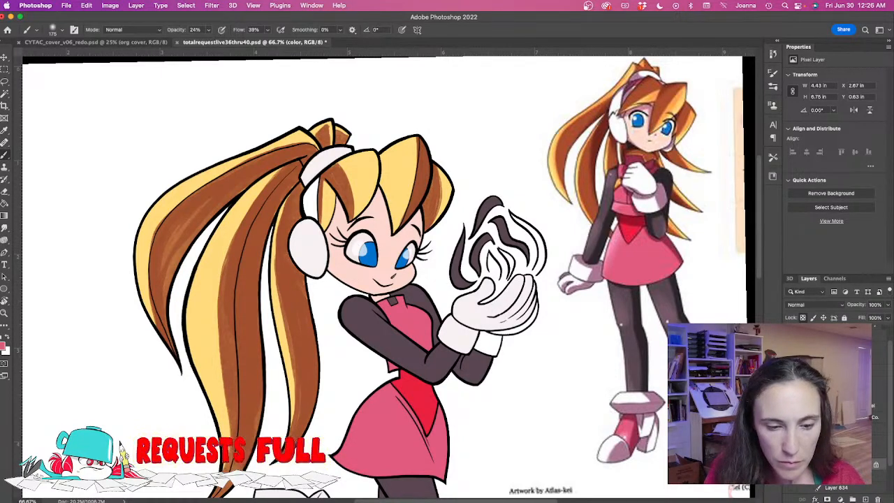
Select the face skin with the Magic Wand and brush a soft pink blush onto the cheeks.
key(w)
click(347, 267)
key(b)
mouse_move(335, 268)
mouse_down()
mouse_move(347, 264)
mouse_move(339, 267)
mouse_up()
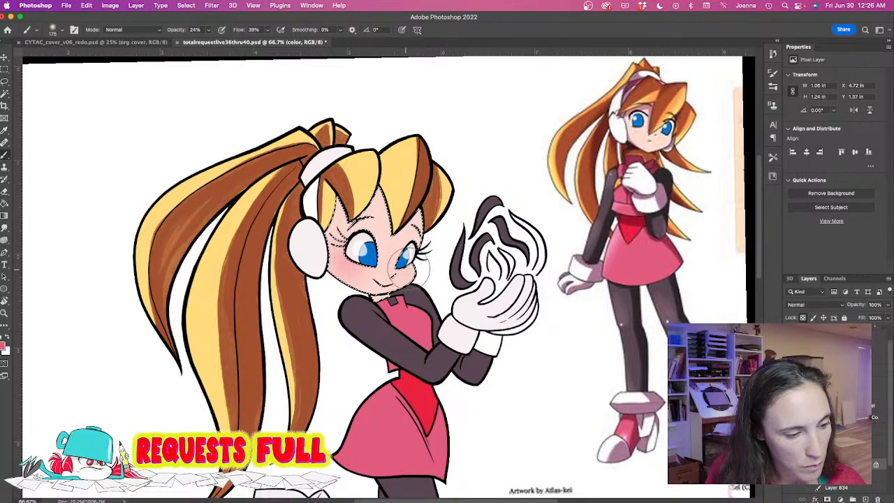
Tint the bent knee softly pink, add the same tint to the elbows within a Magic Wand selection of the dark suit, and deselect.
drag(243, 359, 257, 178)
mouse_move(402, 290)
mouse_down()
mouse_move(425, 345)
mouse_move(443, 352)
mouse_move(387, 343)
mouse_move(425, 338)
mouse_move(398, 347)
mouse_up()
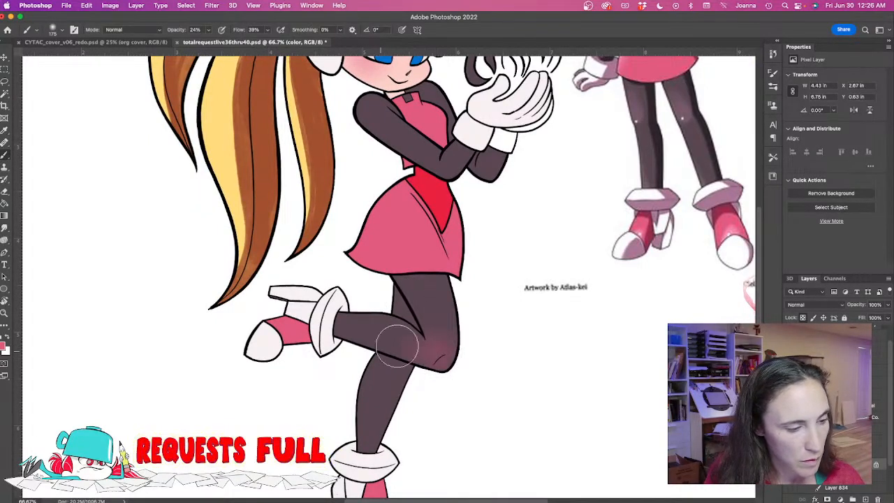
key(w)
click(434, 165)
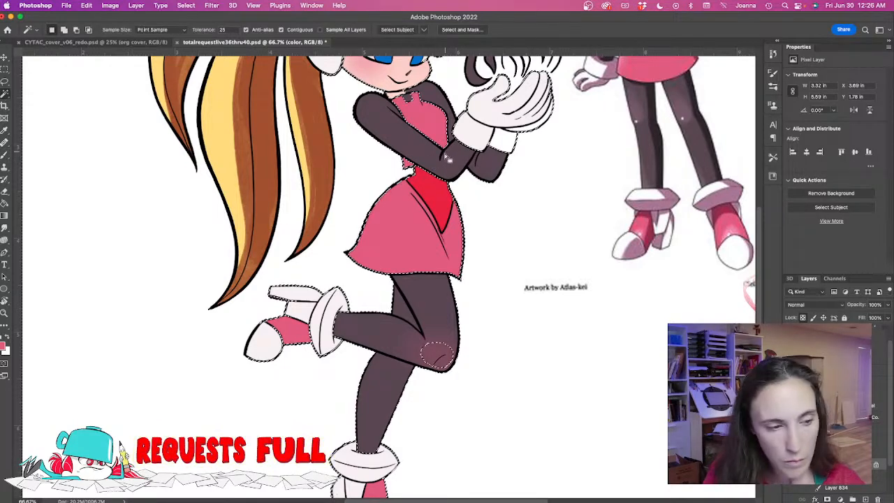
key(b)
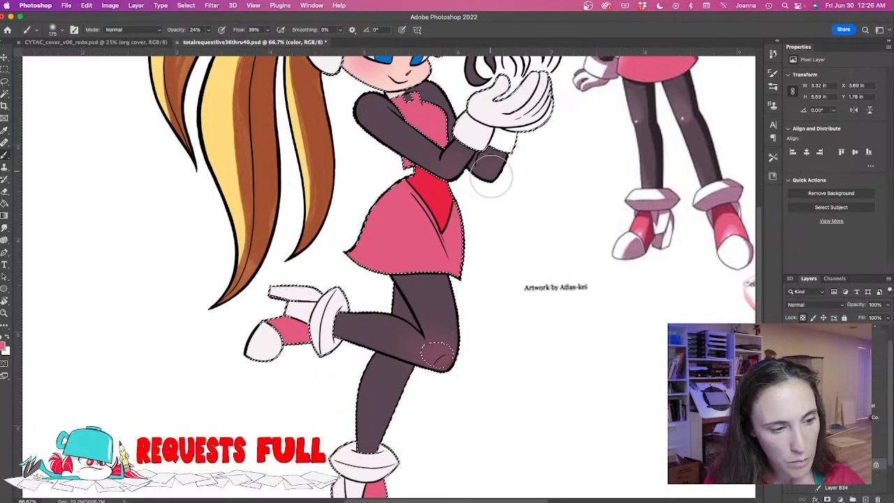
key(ctrl+d)
key(ctrl+minus)
key(ctrl+minus)
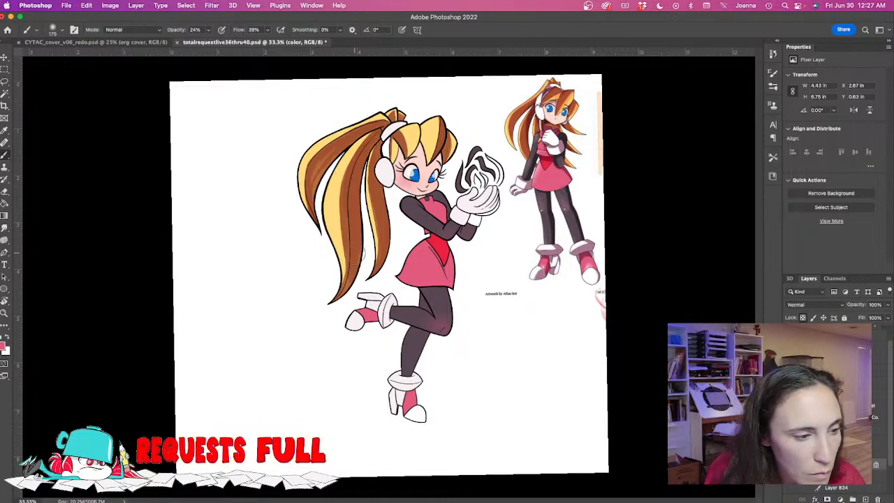
Sample the brown hair shading, change the foreground color to a brighter orange, and return to the brush at a smaller size.
key(i)
click(369, 160)
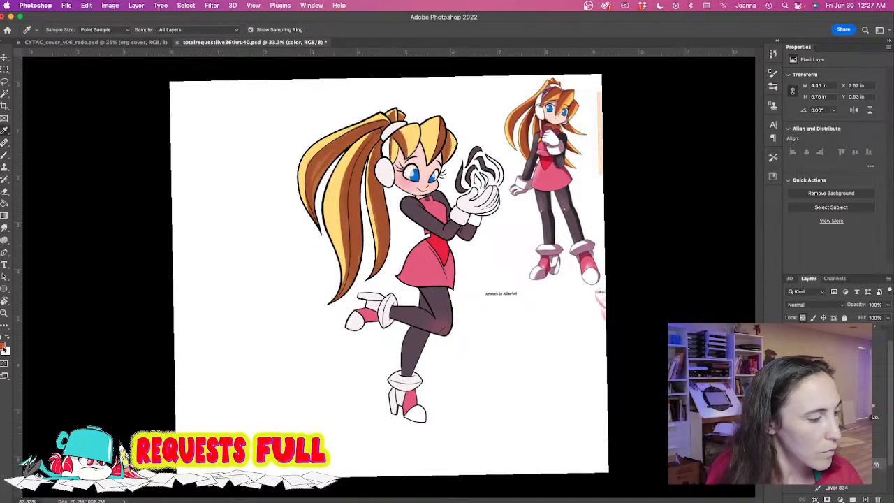
click(5, 349)
click(276, 327)
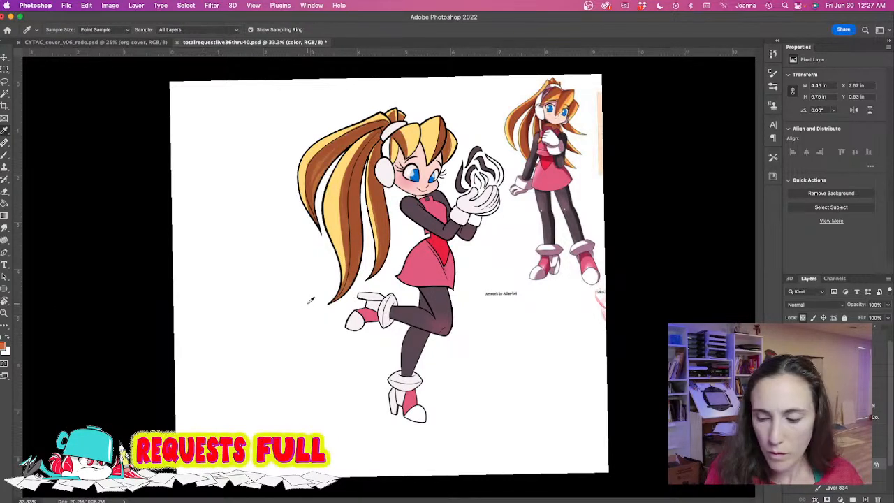
key(b)
key(bracketleft)
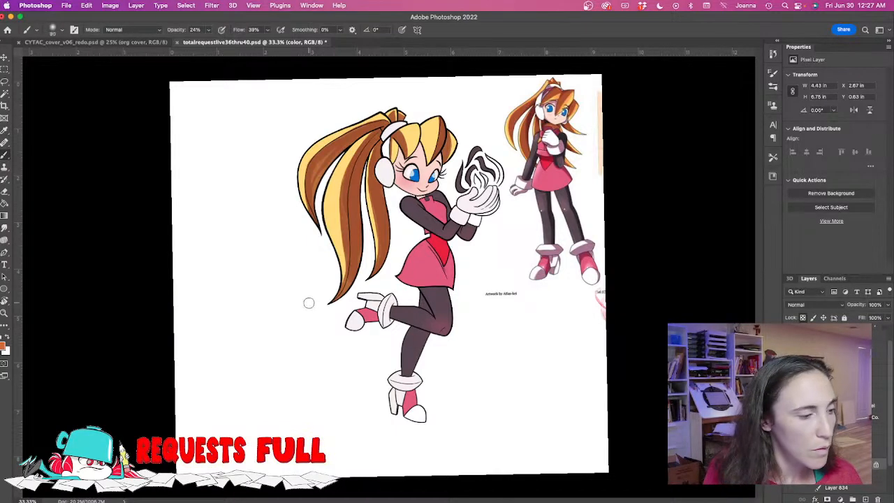
Choose Kyle's Builder Brush from the megapack's Paintbox set and reduce its size to 50 px.
click(60, 30)
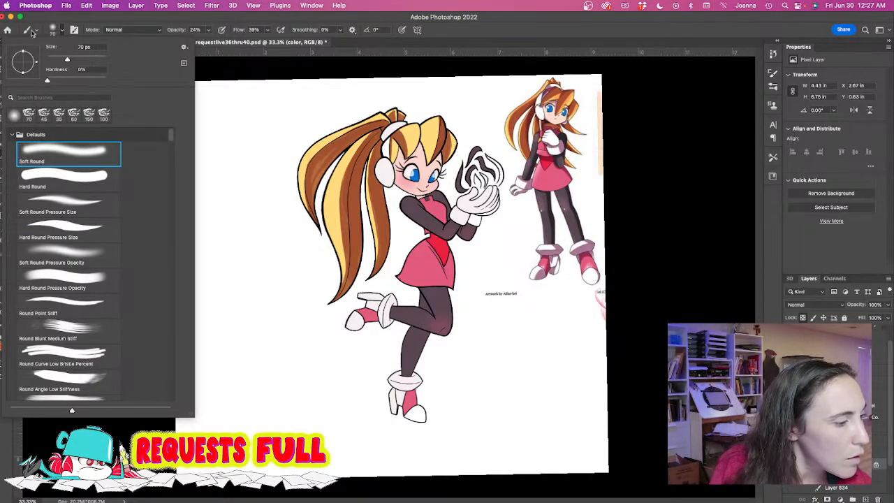
click(74, 30)
click(61, 30)
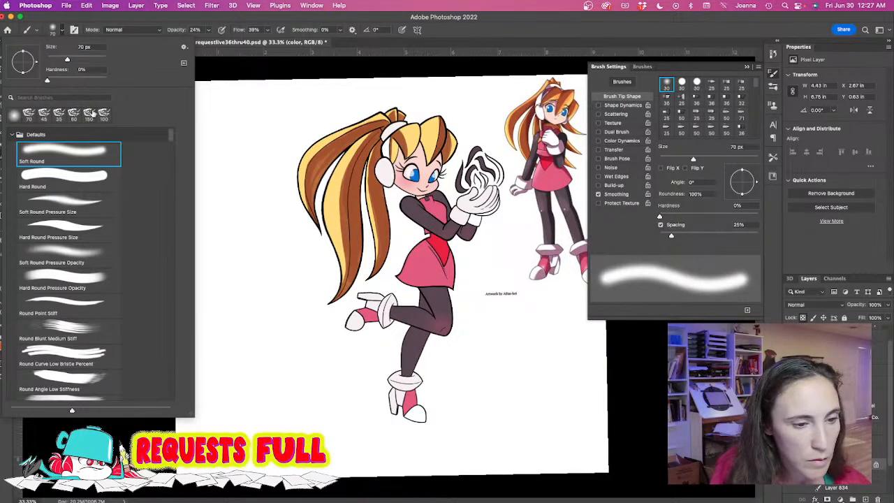
click(12, 134)
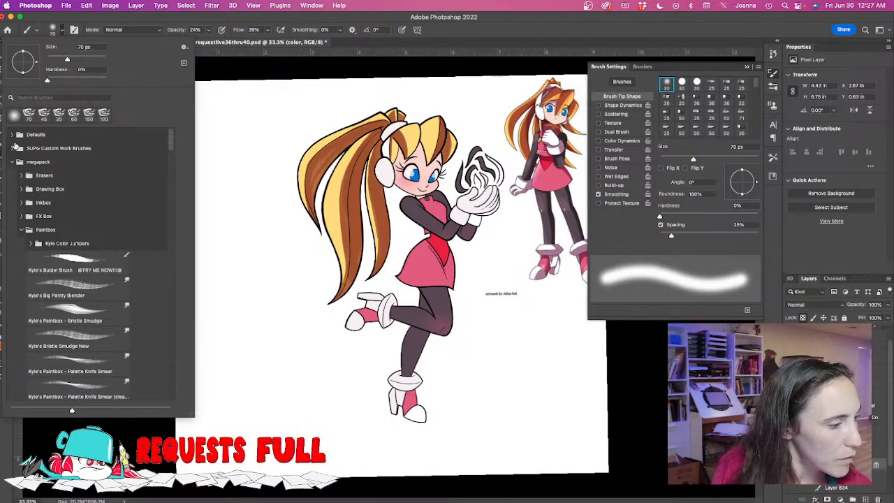
double_click(86, 268)
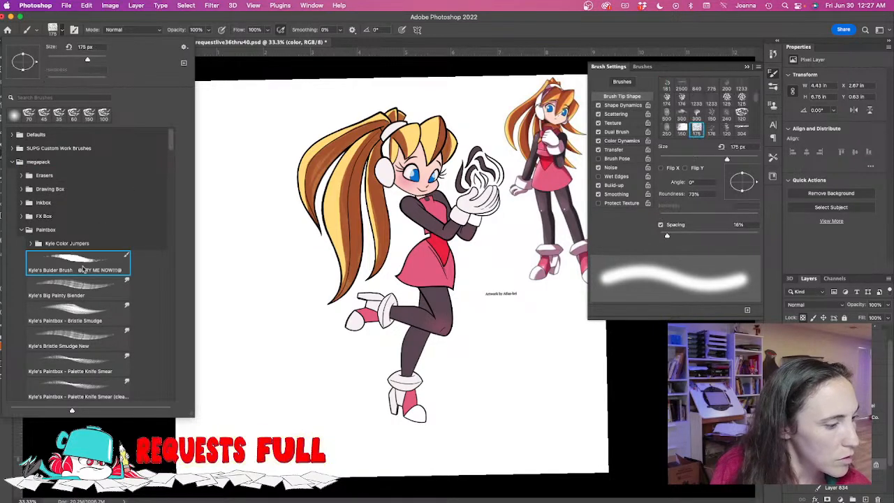
key(bracketleft)
key(bracketleft)
key(bracketleft)
key(bracketleft)
key(bracketleft)
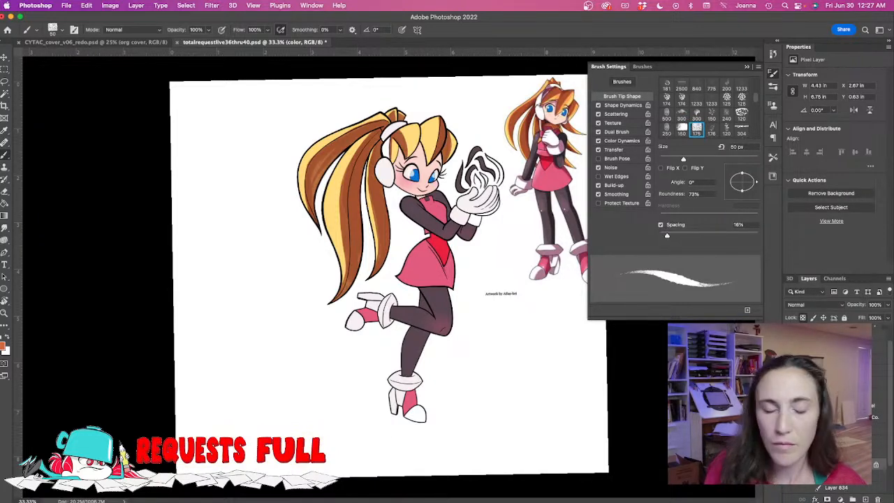
click(747, 67)
Reduce the brush to 15 px and paint an orange patch on the collar beside the dark square at the neck.
scroll(381, 236, up, 3)
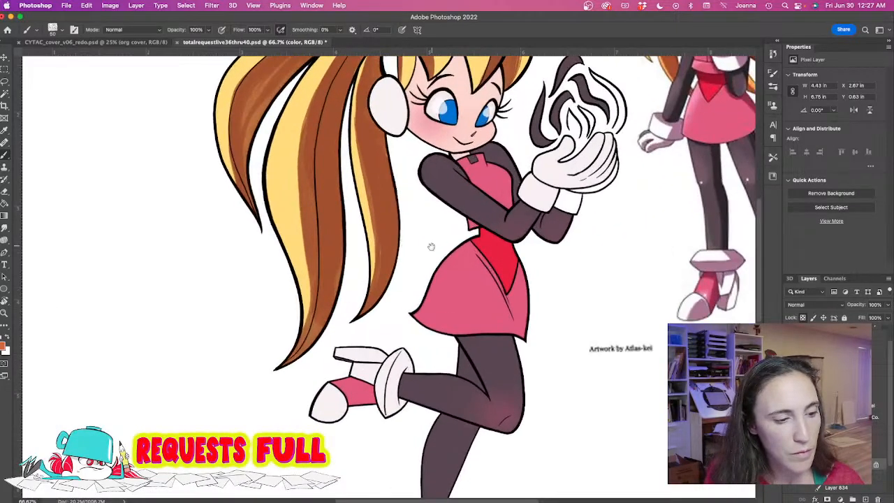
drag(431, 247, 353, 393)
scroll(393, 314, up, 1)
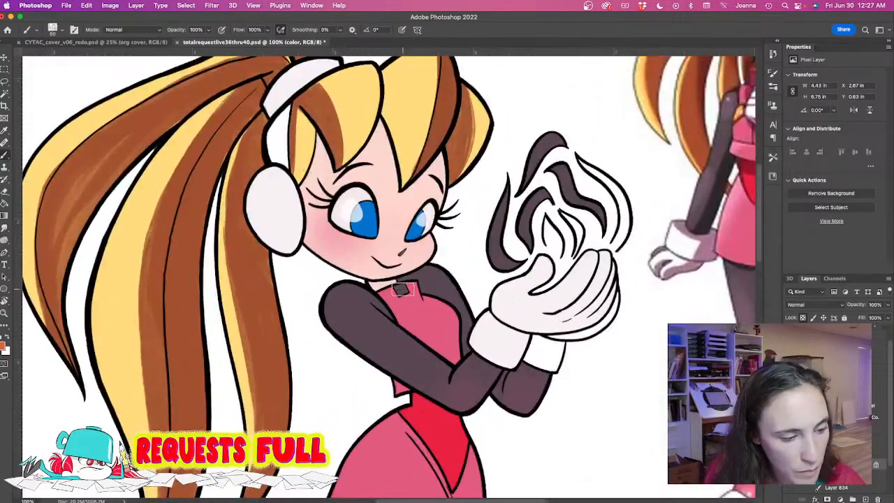
key(bracketleft)
key(bracketleft)
key(bracketleft)
key(bracketleft)
key(bracketleft)
key(bracketleft)
key(bracketleft)
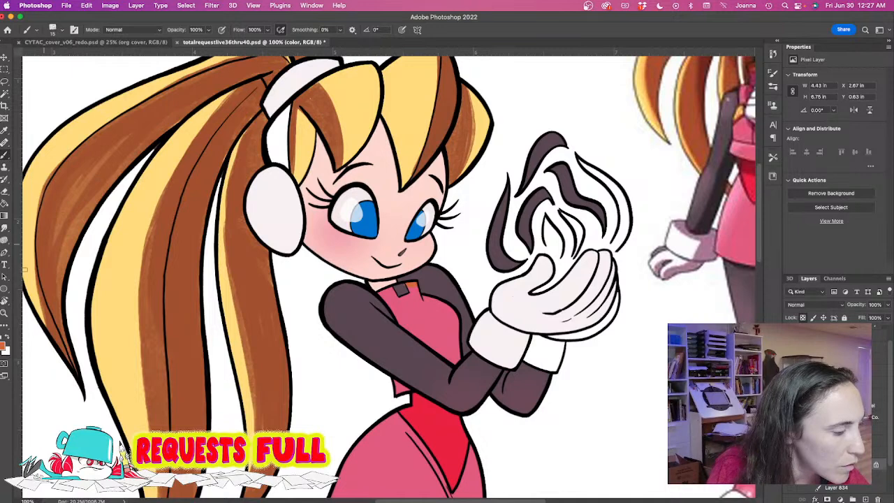
Change the foreground color to a golden orange and paint the collar patch and a curved stripe across the chest.
click(4, 347)
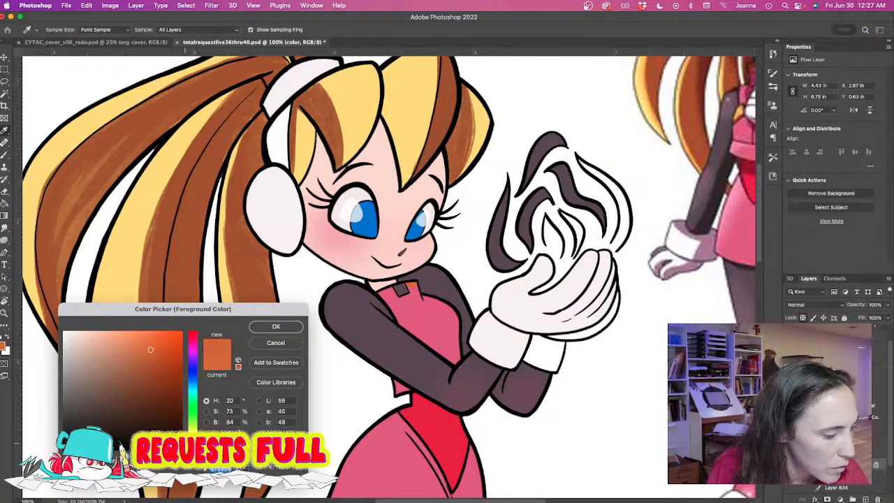
click(257, 329)
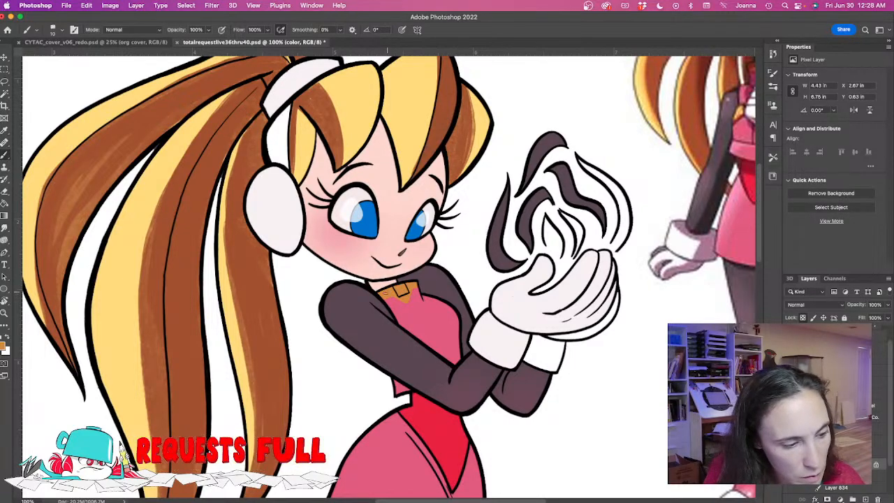
drag(305, 314, 181, 364)
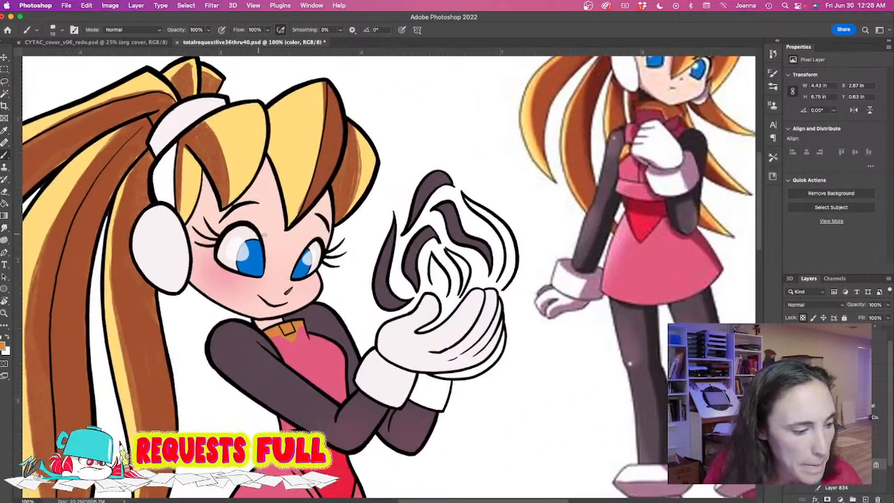
drag(345, 368, 308, 344)
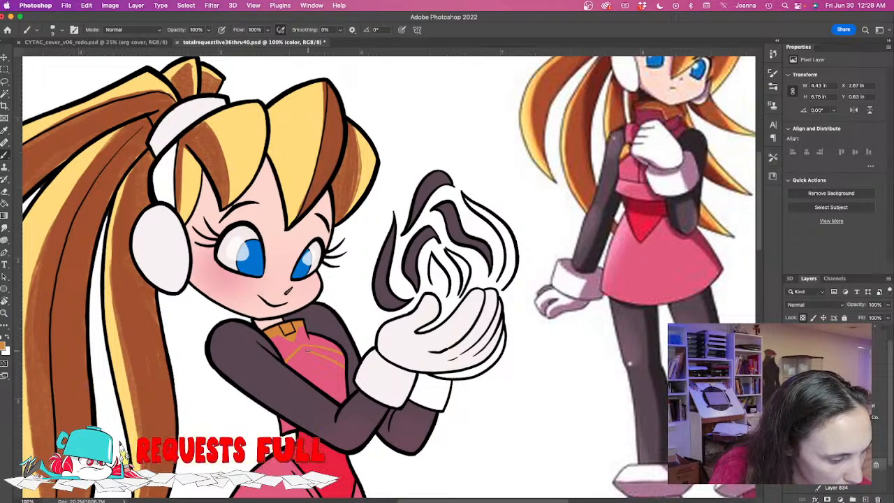
drag(292, 363, 306, 348)
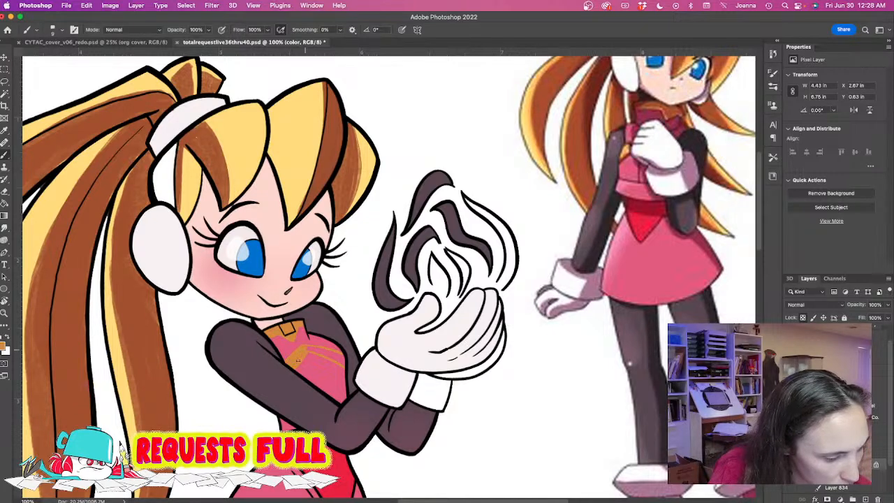
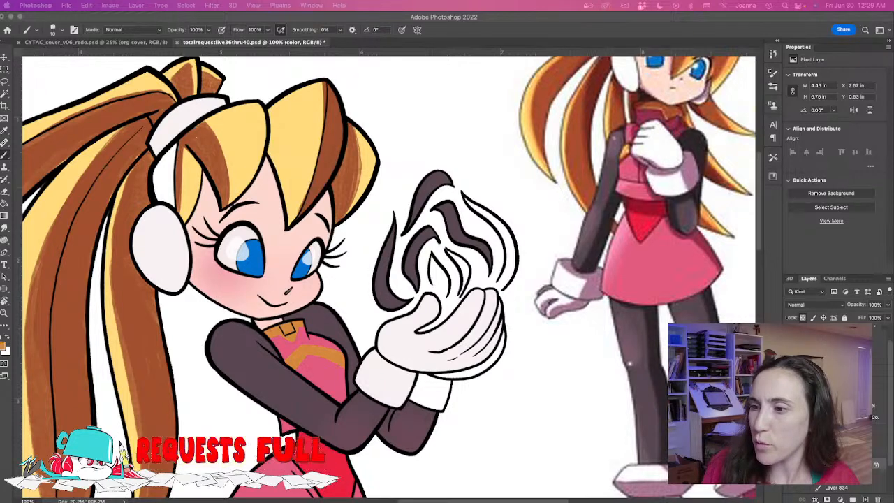
click(305, 358)
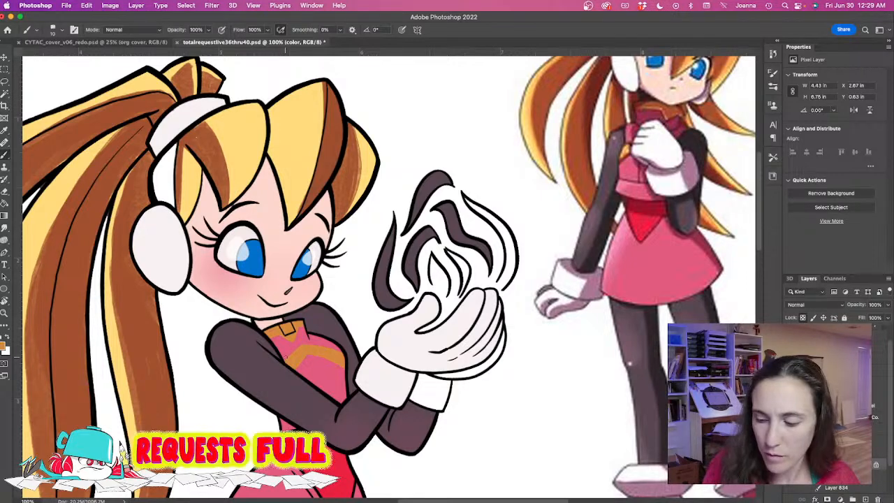
On the lines layer, remove the small square's outline from the collar, and ink the collar's lower edge, chest seam and waist edges.
click(838, 452)
key(l)
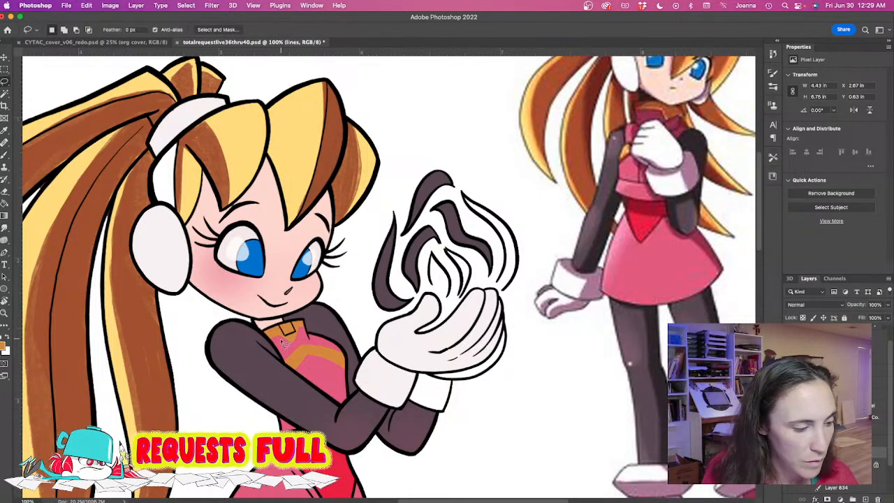
mouse_move(278, 332)
mouse_down()
mouse_move(303, 336)
mouse_move(280, 339)
mouse_up()
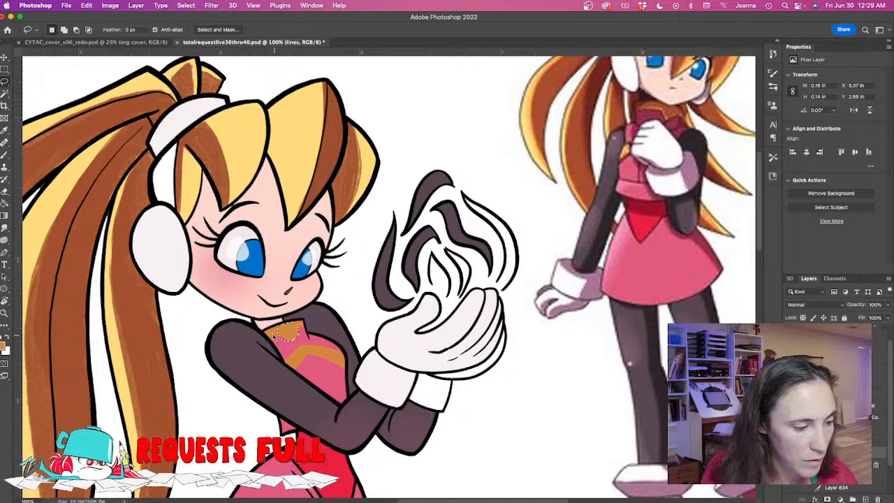
key(ctrl+d)
key(b)
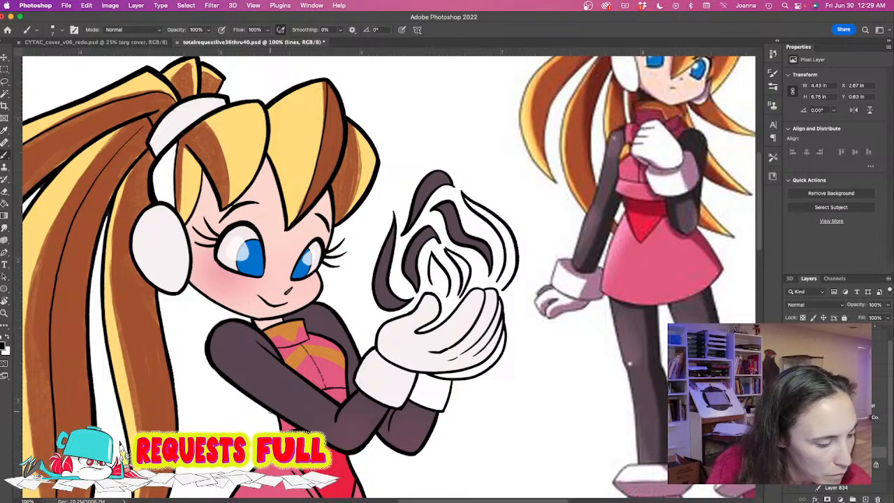
drag(270, 412, 275, 433)
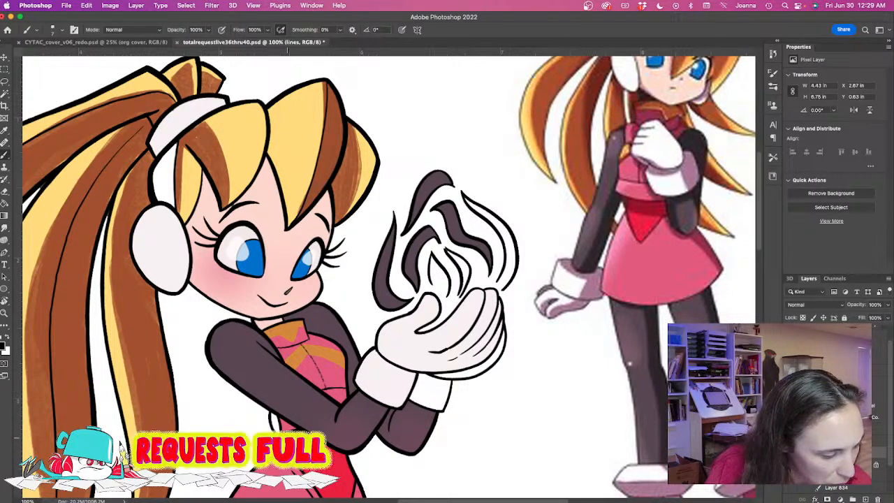
Clear the unwanted bits behind the arm at the waist with Lasso selections on the lines and color layers, then deselect.
key(l)
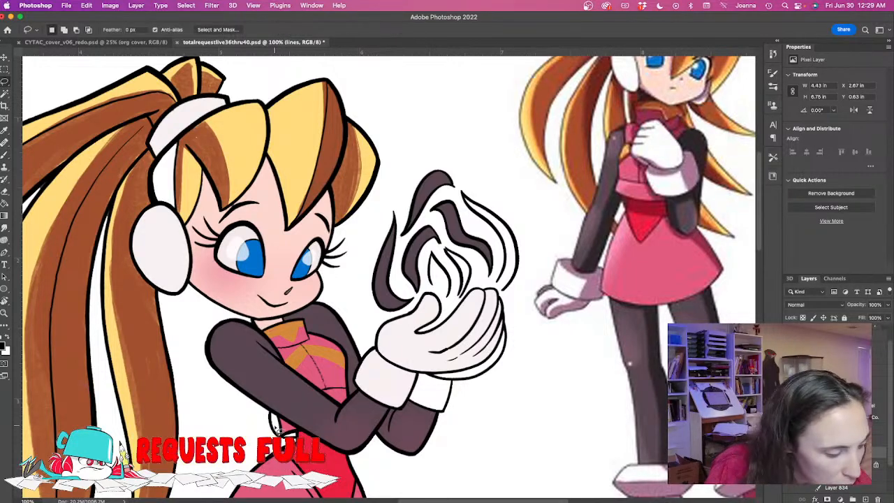
mouse_move(285, 423)
mouse_down()
mouse_move(268, 414)
mouse_move(276, 419)
mouse_up()
click(838, 464)
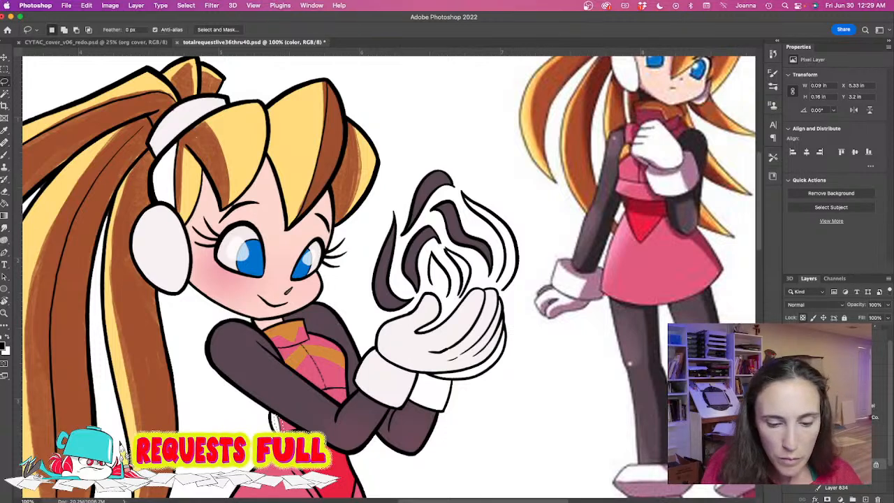
key(super+d)
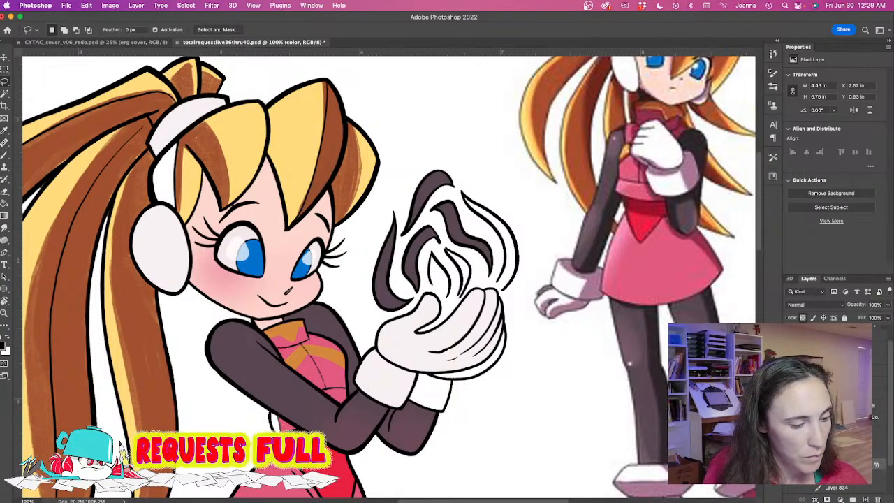
click(838, 452)
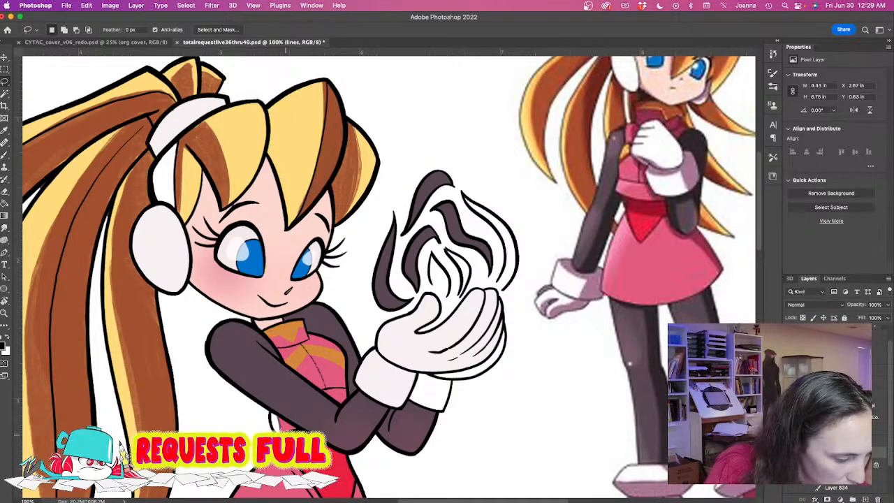
drag(281, 434, 290, 438)
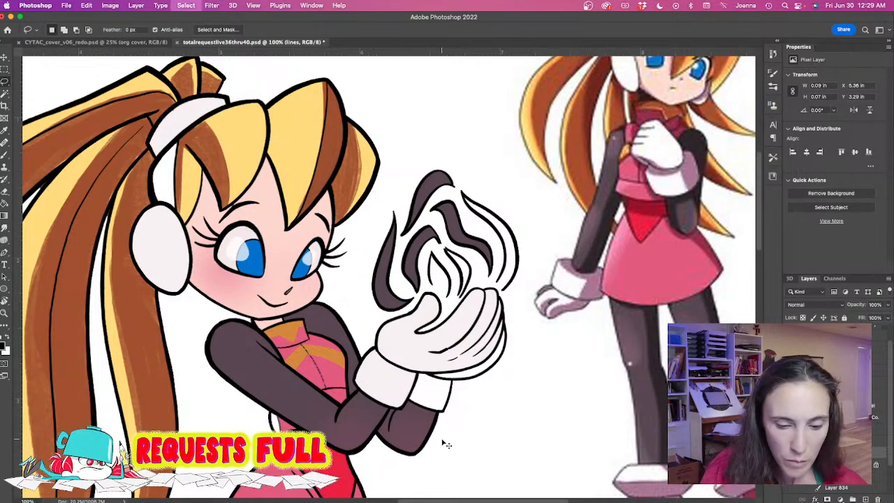
key(super+d)
Fill the waist area below the arm with pink on the color layer, and lasso away stray ink there on the lines layer.
click(839, 464)
key(b)
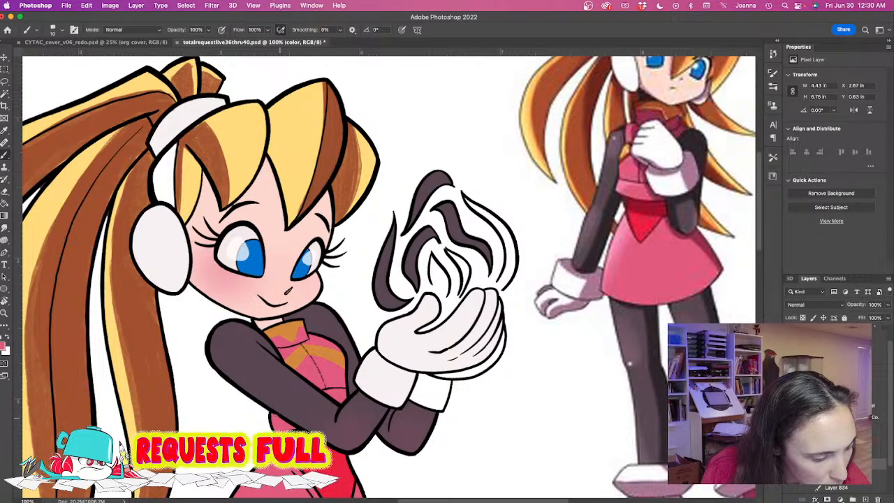
click(837, 452)
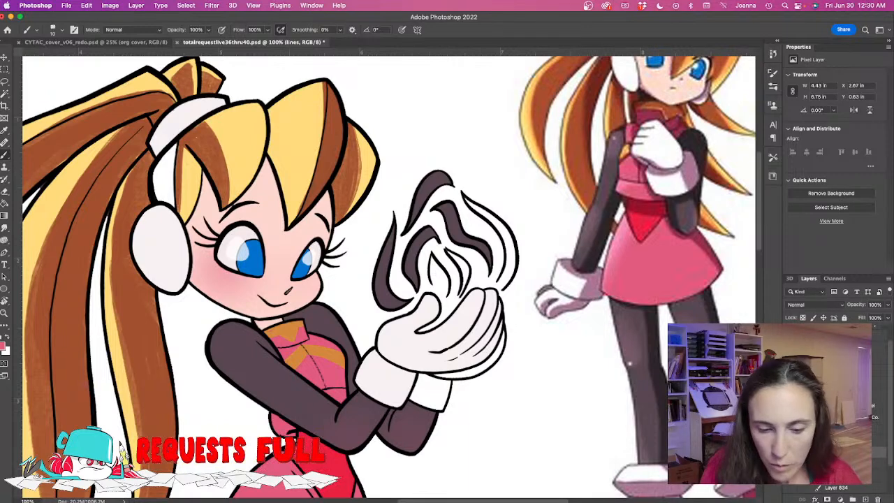
key(l)
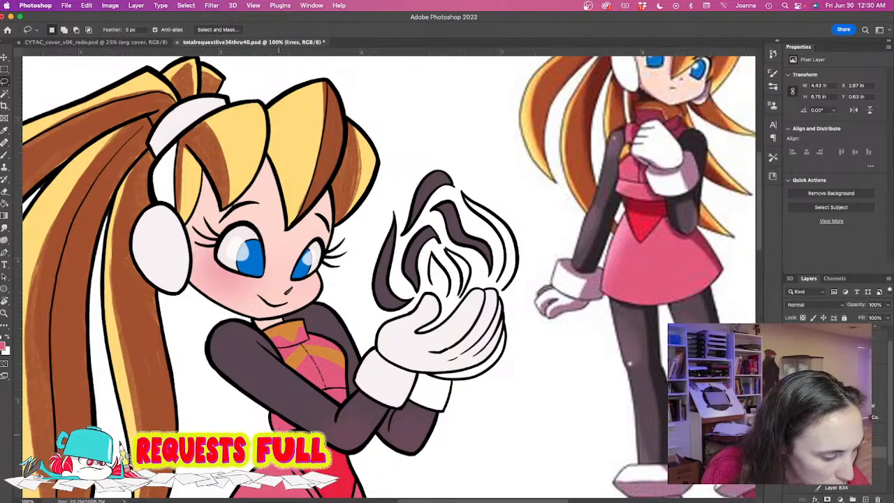
mouse_move(278, 435)
mouse_down()
mouse_move(291, 428)
mouse_move(279, 428)
mouse_up()
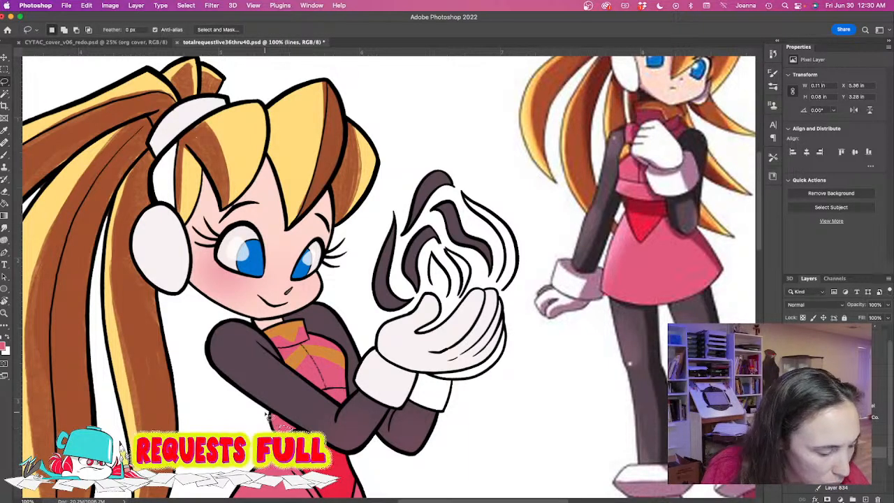
key(super+d)
Clear the waistline's end near the far sleeve with a Lasso selection, and ink the torso edge down to the sleeve in black.
alt+click(236, 409)
alt+click(235, 408)
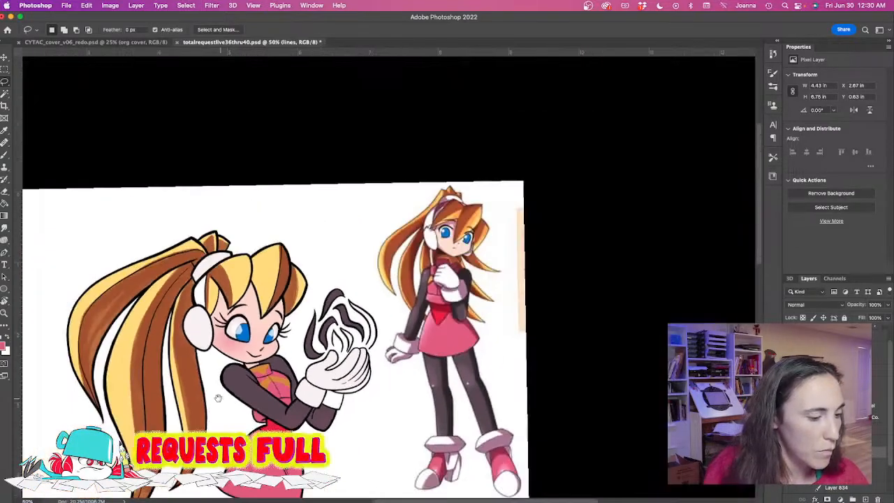
click(207, 418)
click(353, 300)
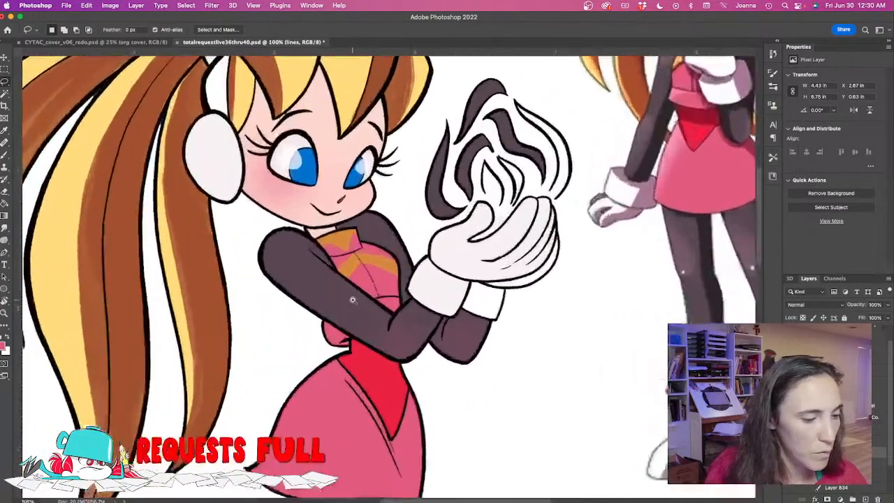
click(352, 299)
click(353, 299)
mouse_move(491, 291)
mouse_down()
mouse_move(506, 309)
mouse_move(493, 322)
mouse_move(484, 296)
mouse_up()
key(ctrl+d)
key(b)
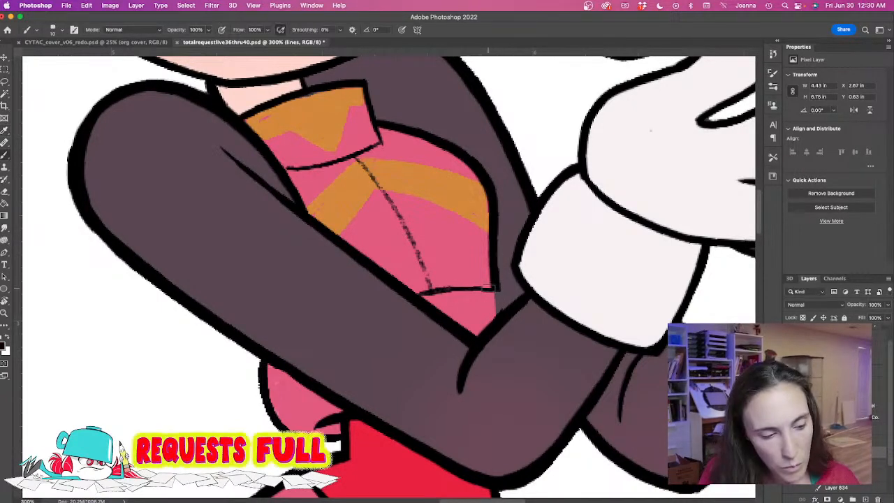
drag(485, 288, 507, 306)
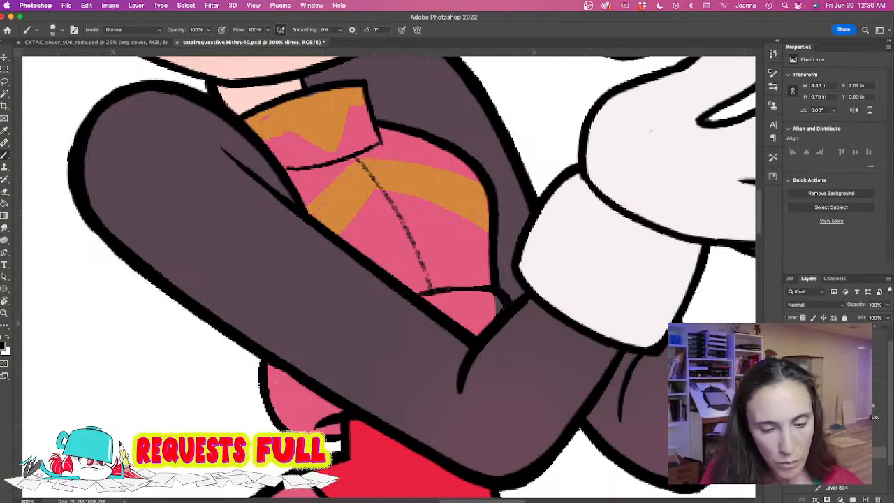
Sample the dress pink and fill the corner inside the new waist outline on the color layer.
key(alt+bracketleft)
alt+click(470, 289)
drag(493, 281, 498, 313)
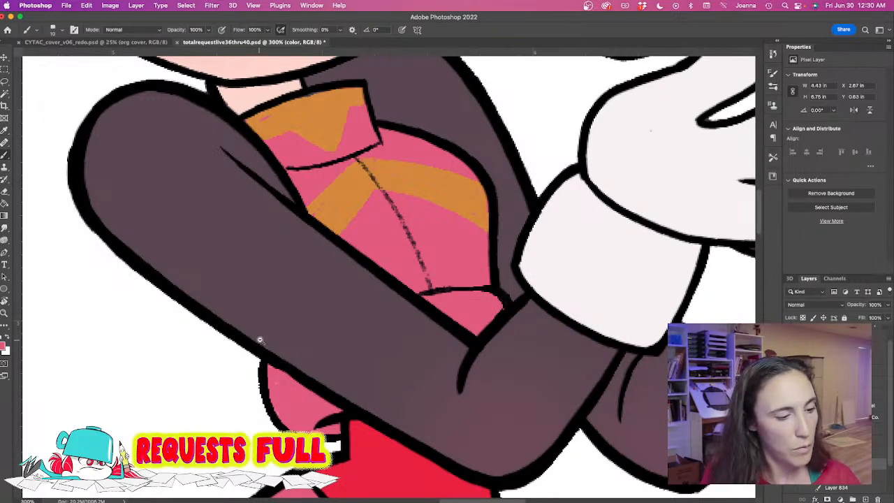
Re-ink the waistline, collar edges and chest seam in solid black on the lines layer with a progressively smaller brush.
key(alt+bracketright)
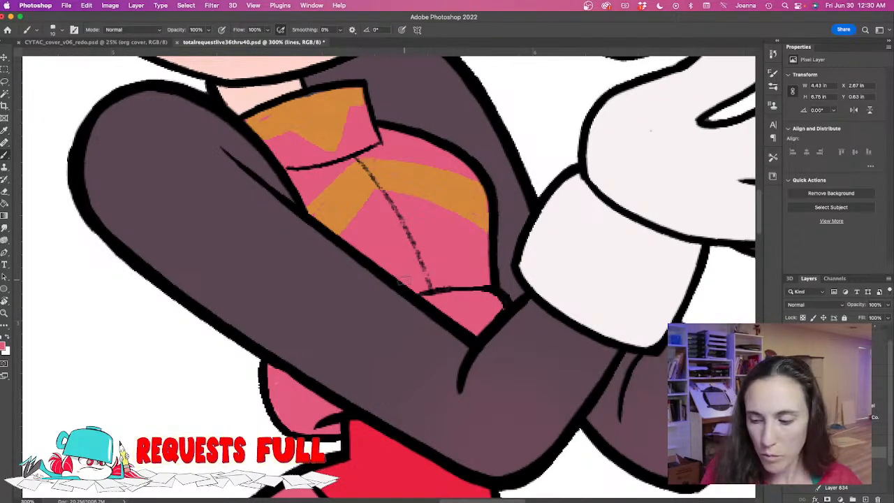
alt+click(447, 321)
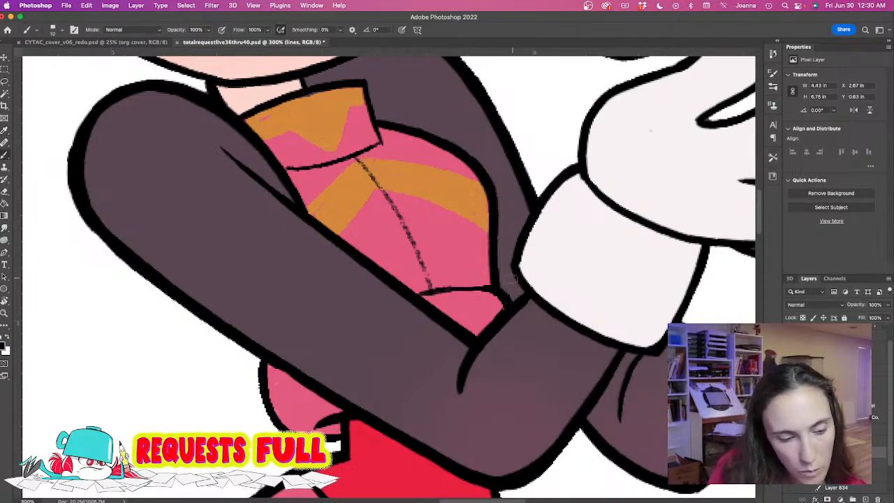
drag(497, 290, 412, 295)
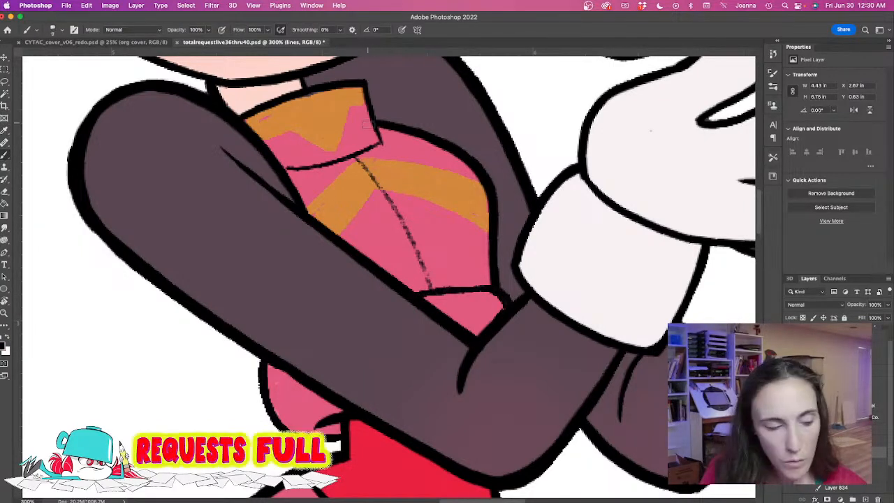
mouse_move(360, 84)
mouse_down()
mouse_move(380, 145)
mouse_move(278, 169)
mouse_up()
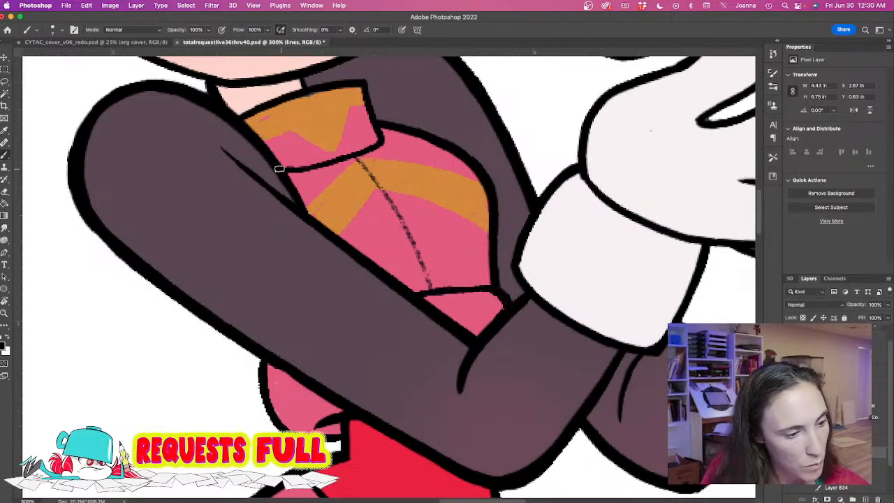
mouse_move(353, 155)
mouse_down()
mouse_move(417, 251)
mouse_move(430, 291)
mouse_up()
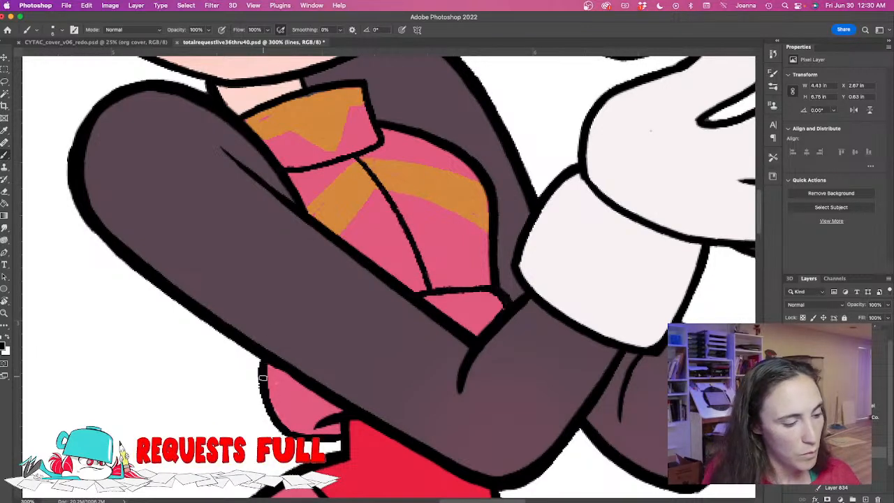
Duplicate the color layer and move the copy above the lines layer.
alt+click(263, 393)
alt+click(263, 393)
alt+click(263, 393)
alt+click(263, 393)
alt+click(246, 382)
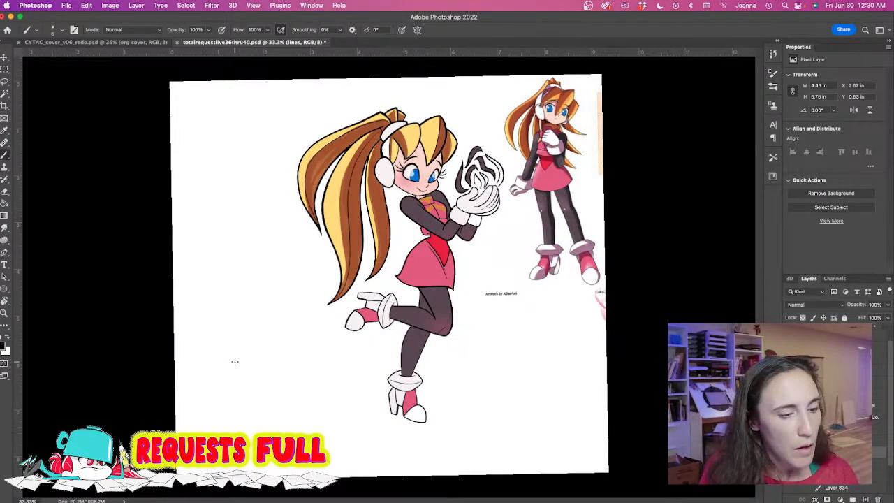
click(839, 464)
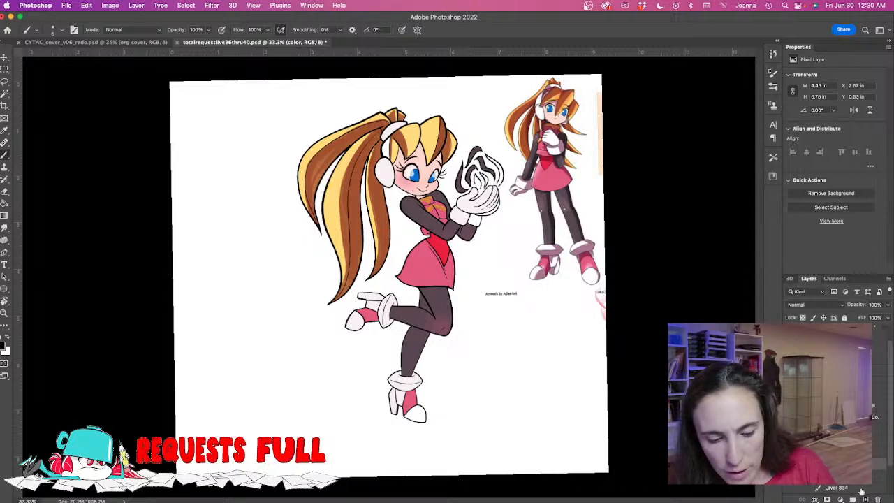
drag(838, 464, 866, 499)
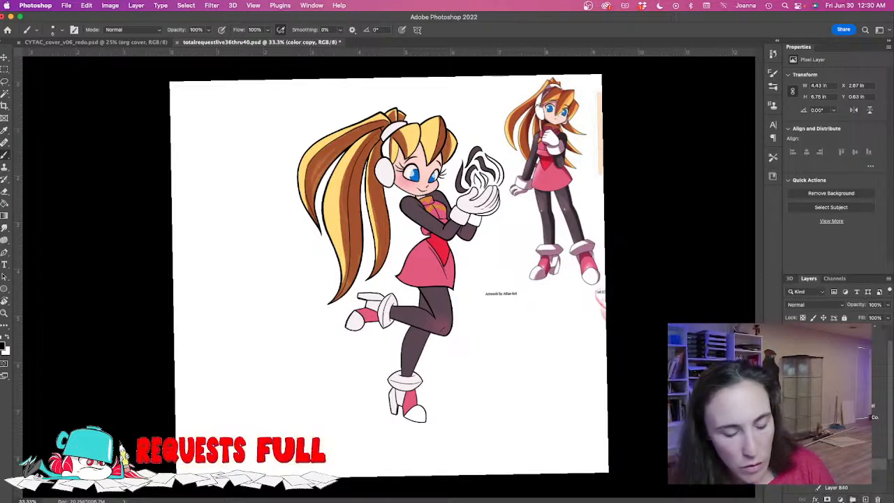
drag(838, 463, 838, 449)
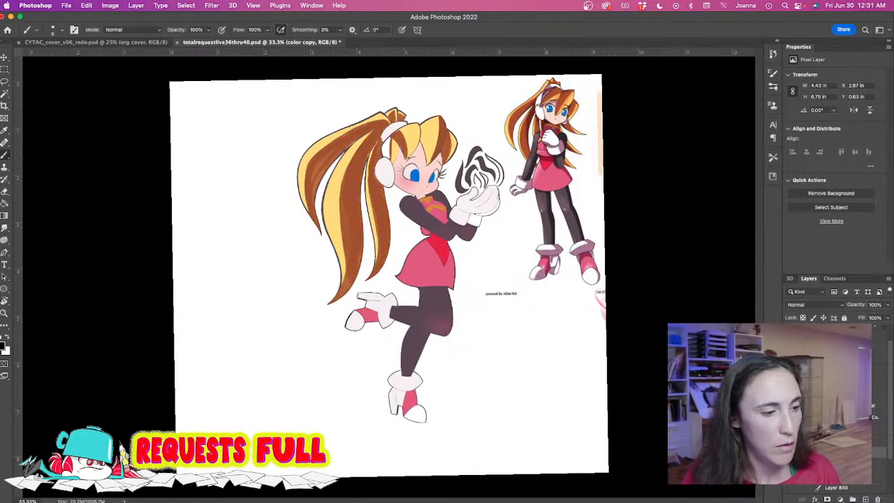
Turn the copied color layer into a solid black silhouette using Hue/Saturation with lightness at -100.
key(ctrl+u)
drag(628, 423, 522, 407)
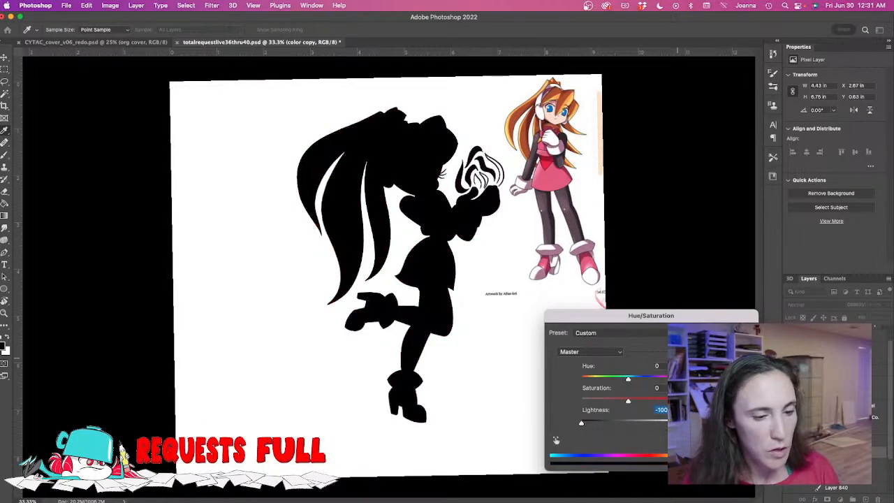
click(720, 429)
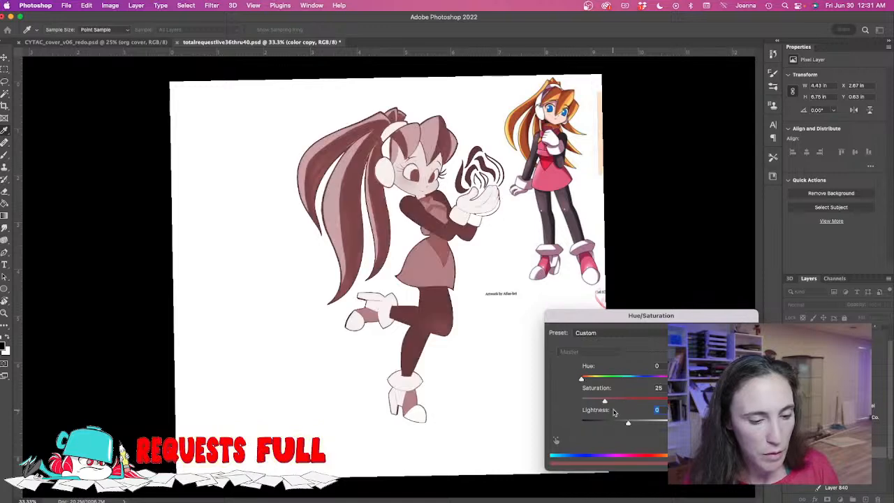
drag(628, 423, 634, 403)
drag(582, 423, 638, 425)
drag(583, 379, 653, 378)
drag(637, 423, 581, 424)
key(Return)
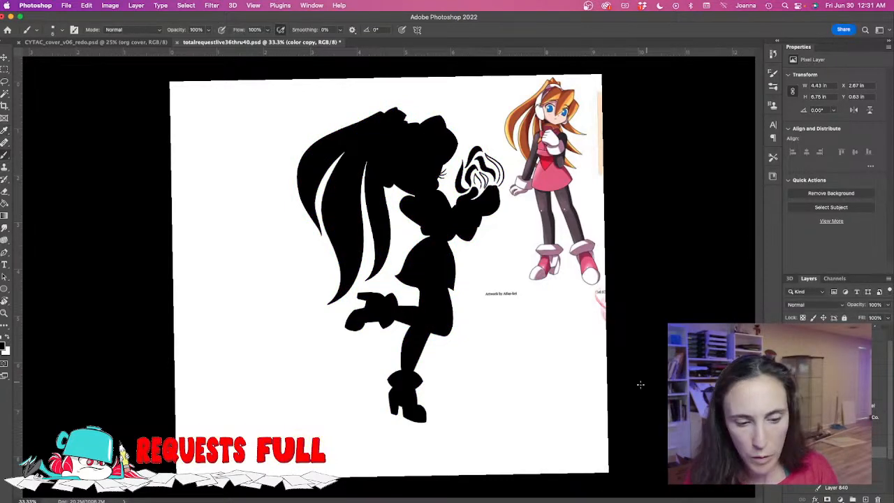
Colorize the black silhouette to a dark purple with Hue/Saturation, using a saturation of 85.
key(super+u)
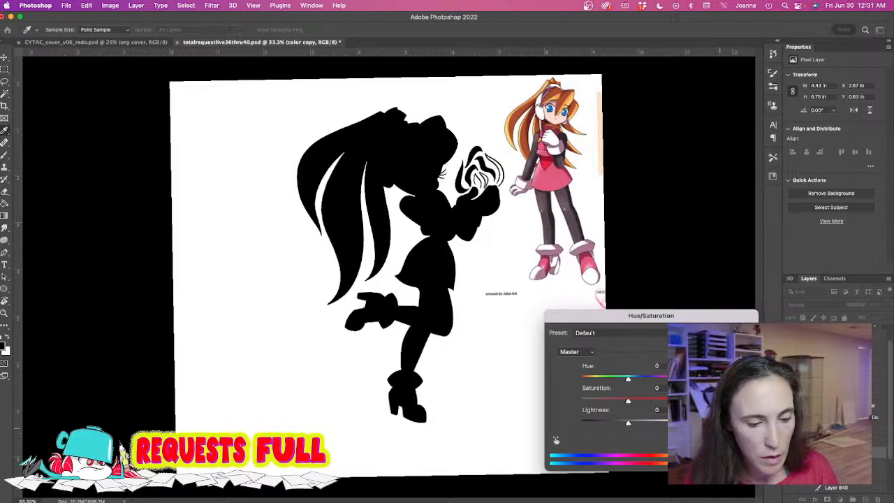
drag(581, 377, 649, 378)
drag(605, 400, 645, 423)
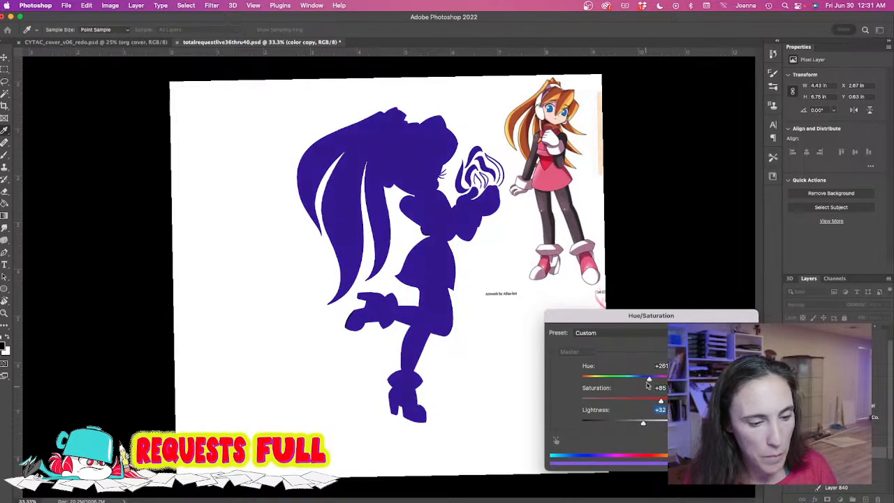
drag(649, 377, 658, 382)
drag(643, 423, 641, 423)
key(Return)
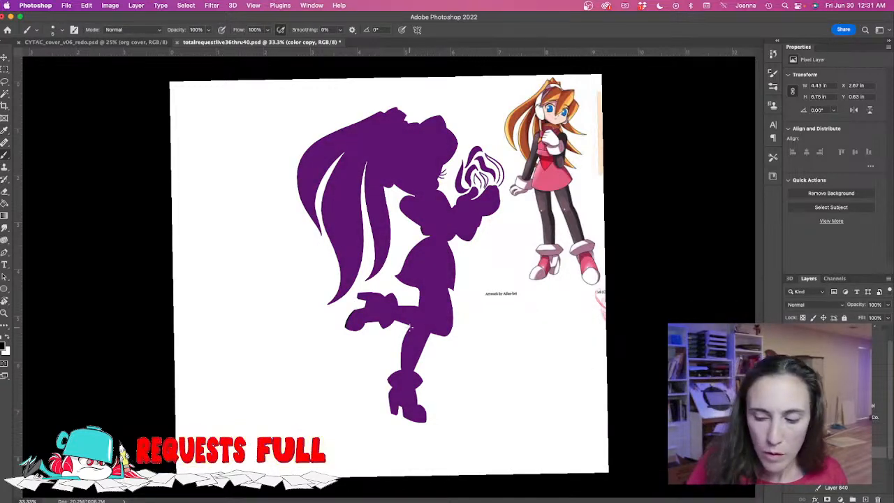
Choose a soft brush, enlarge it to 2100 px at 29% opacity, and undo a black test dab over the figure.
click(61, 29)
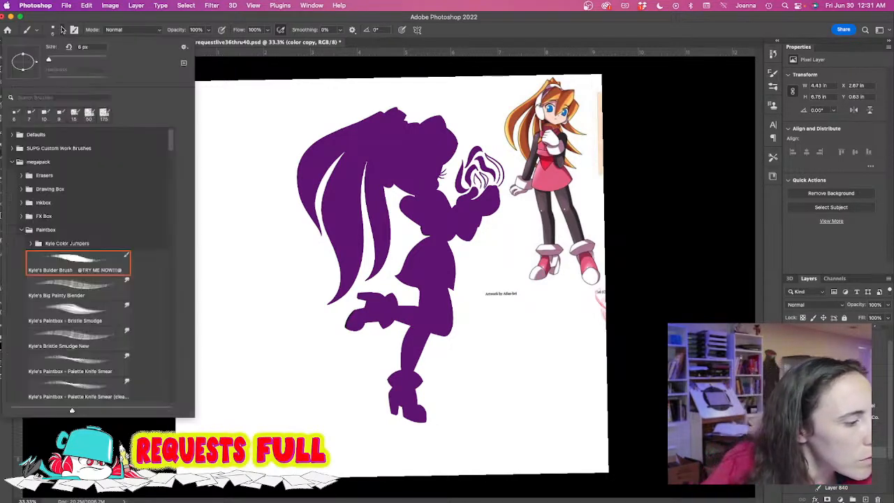
double_click(28, 148)
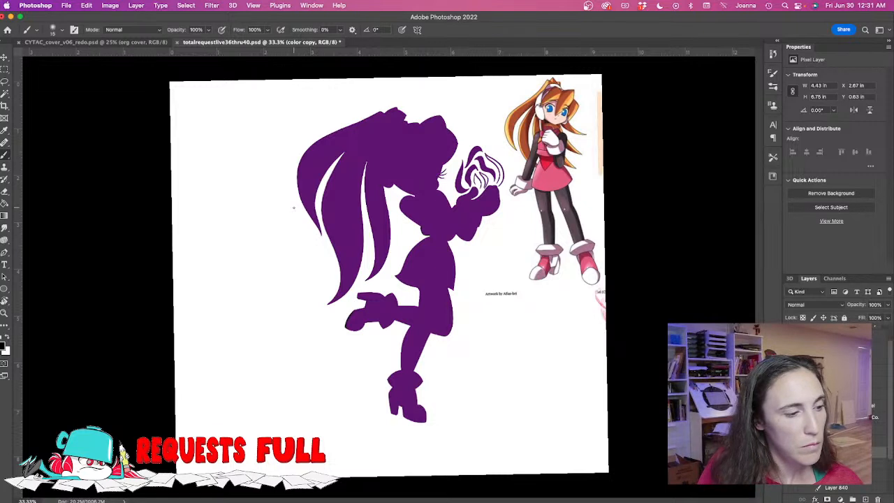
key(bracketright)
key(bracketright)
key(bracketright)
key(bracketright)
key(bracketright)
key(bracketright)
key(bracketright)
key(bracketright)
key(bracketright)
key(bracketright)
key(bracketright)
key(bracketright)
key(bracketright)
key(bracketright)
key(bracketright)
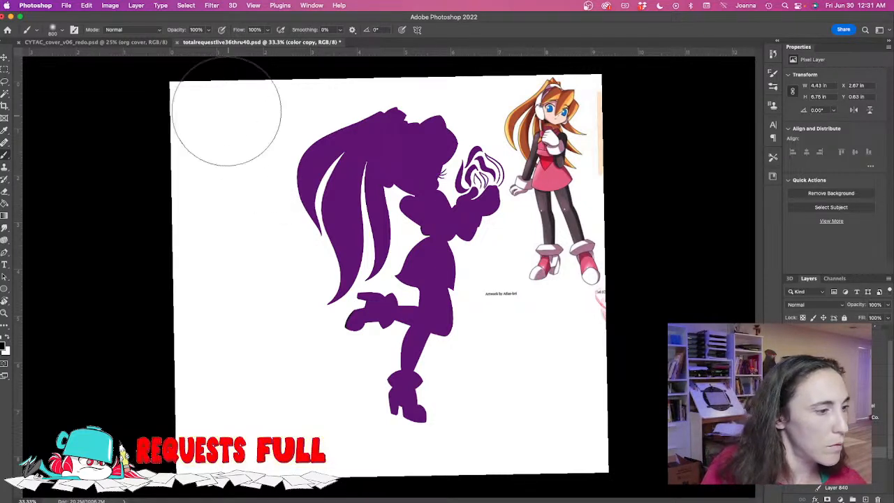
key(bracketright)
key(bracketright)
key(bracketright)
key(bracketright)
key(bracketright)
key(bracketright)
key(bracketright)
key(bracketright)
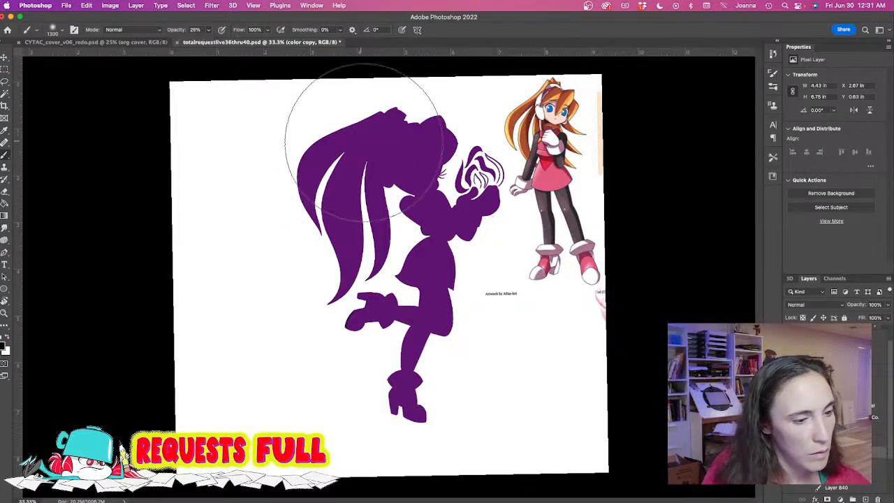
key(2)
key(9)
key(bracketright)
click(400, 173)
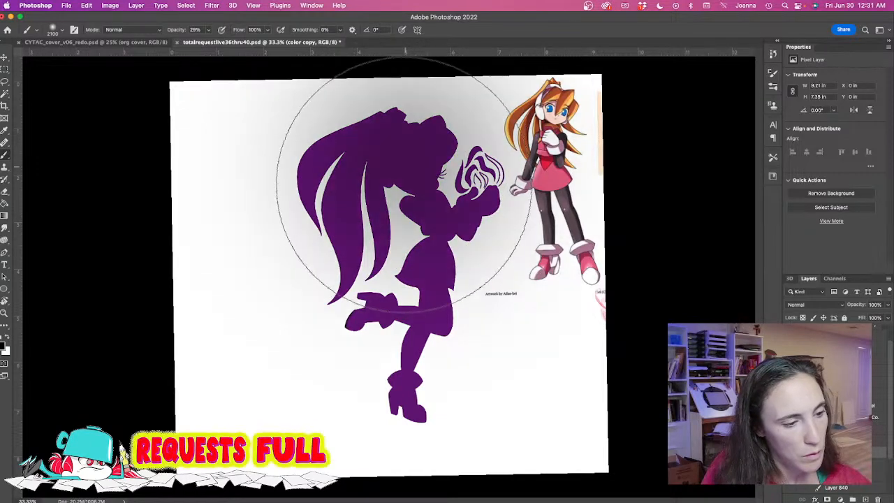
key(super+z)
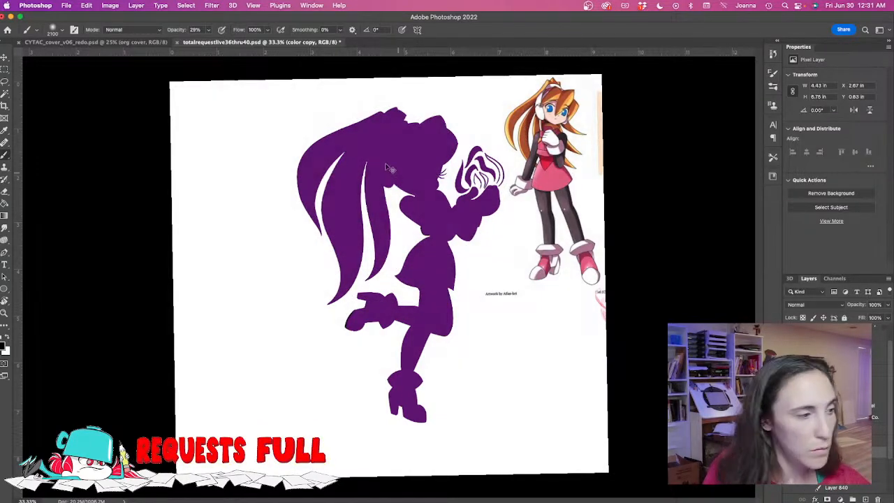
Set the brush to Clear mode and partly erase the purple over the girl's head, ponytail and body.
click(138, 30)
click(133, 57)
mouse_move(388, 130)
mouse_down()
mouse_move(394, 171)
mouse_move(393, 160)
mouse_move(387, 183)
mouse_move(381, 140)
mouse_move(406, 208)
mouse_move(399, 283)
mouse_move(363, 254)
mouse_move(363, 229)
mouse_up()
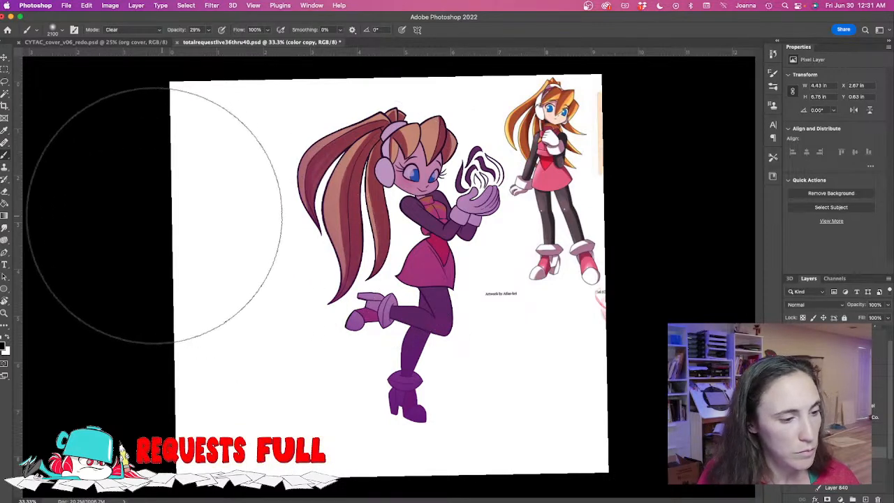
Reduce the clearing brush to 90 px and place the purple shading layer beneath the line art.
key(bracketleft)
key(bracketleft)
key(bracketleft)
key(bracketleft)
key(bracketleft)
key(bracketleft)
key(bracketleft)
key(bracketleft)
key(bracketleft)
key(bracketleft)
key(bracketleft)
key(bracketleft)
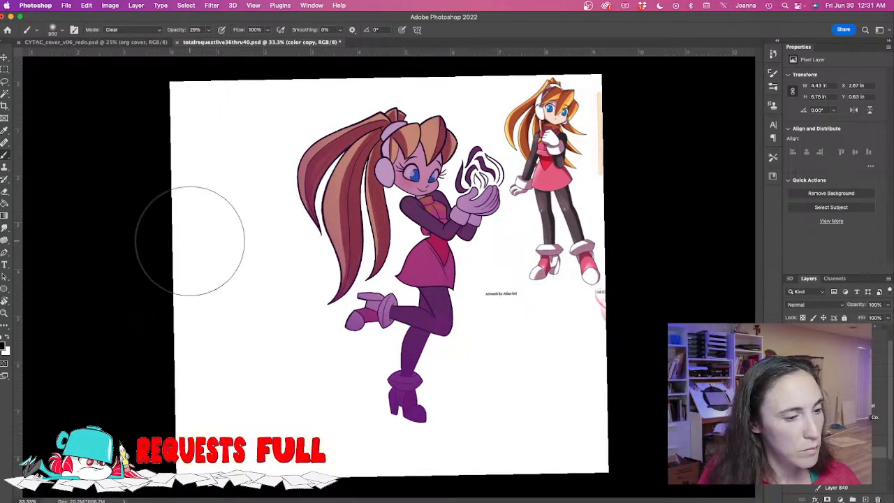
key(bracketleft)
key(bracketleft)
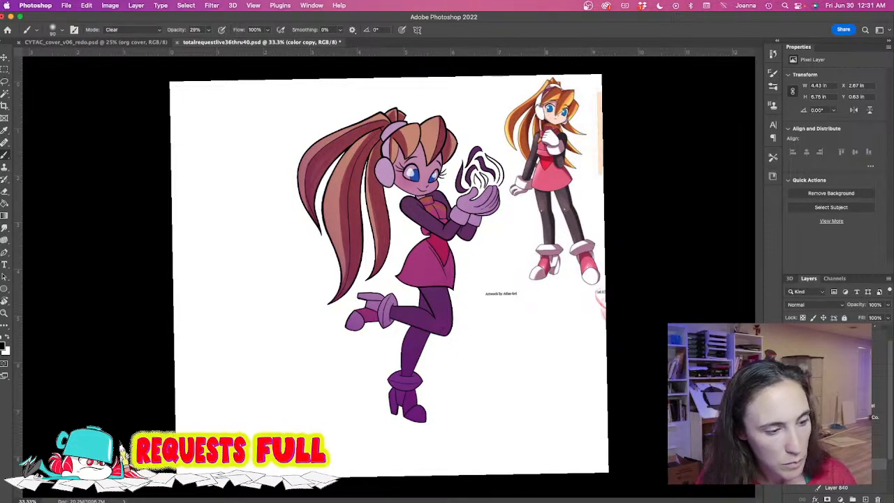
Lower the purple shading layer's opacity to 35%.
click(889, 306)
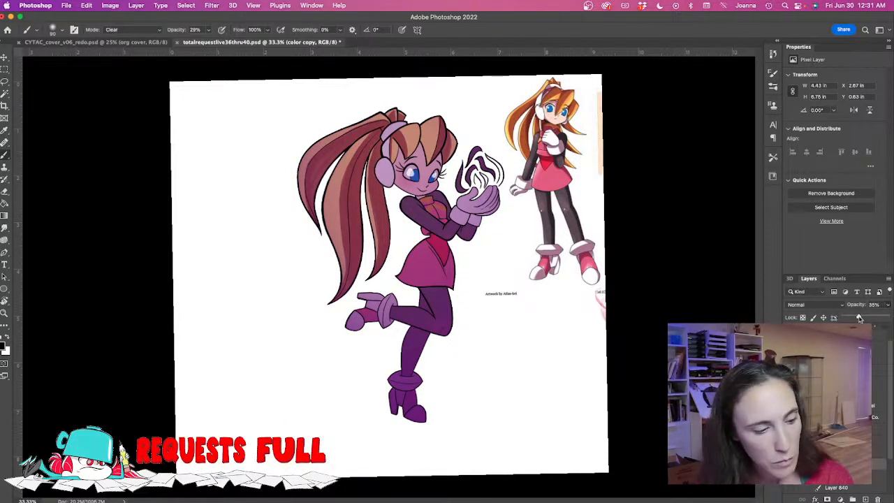
drag(860, 318, 859, 319)
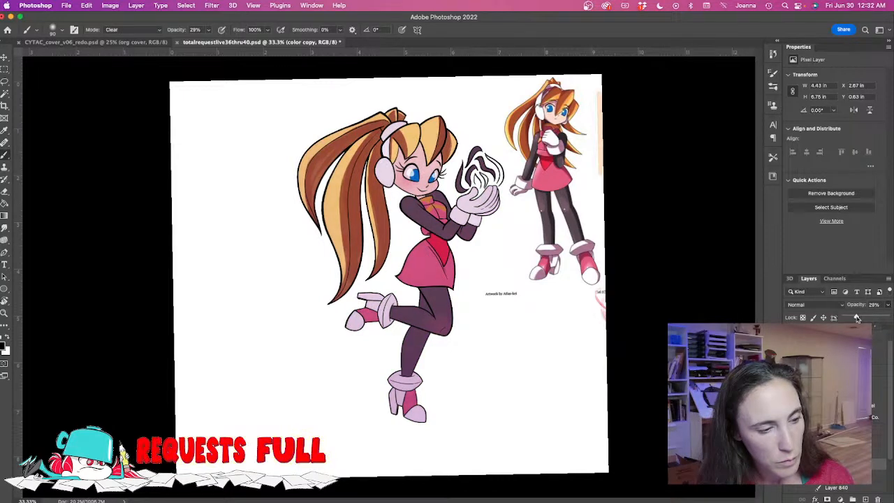
drag(858, 318, 860, 318)
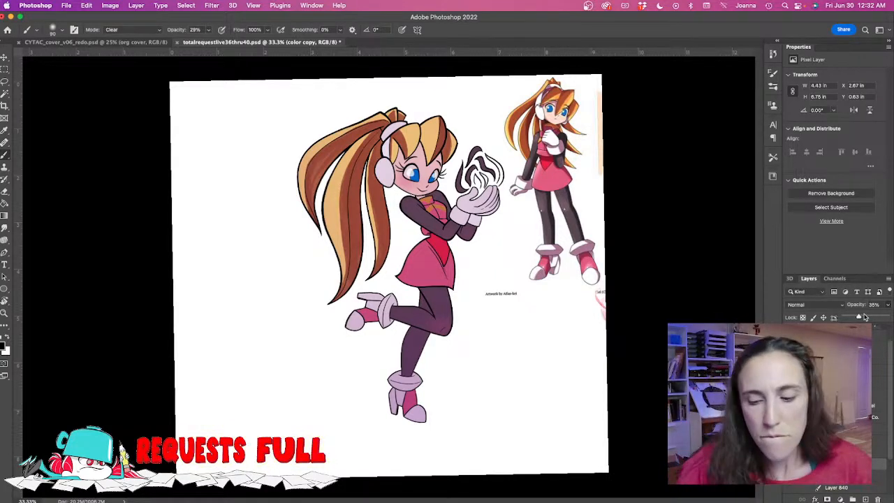
click(375, 292)
Raise the brush opacity to 100% and clear the purple from the lit parts of the gloves with a 40 px brush.
key(f)
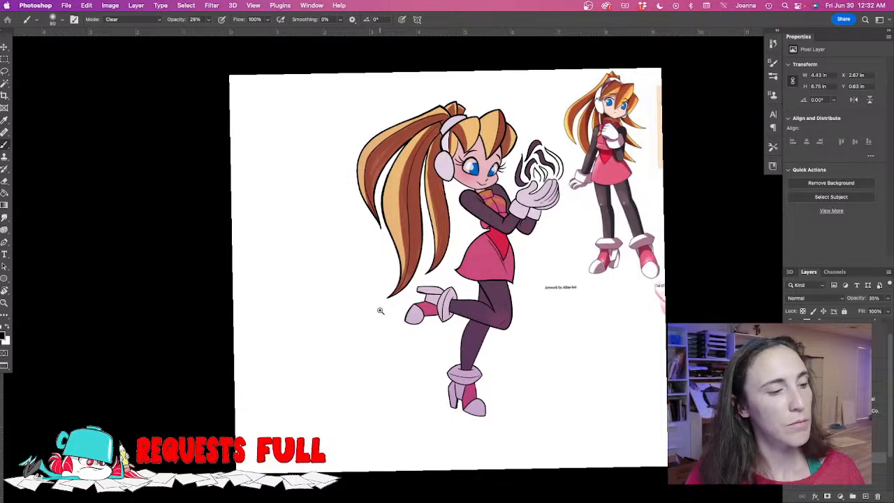
super+click(381, 311)
drag(381, 312, 322, 374)
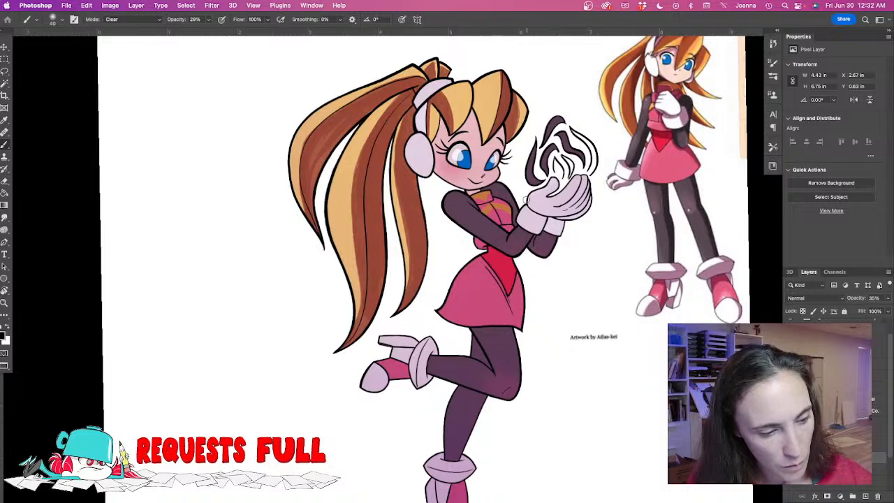
drag(208, 20, 244, 32)
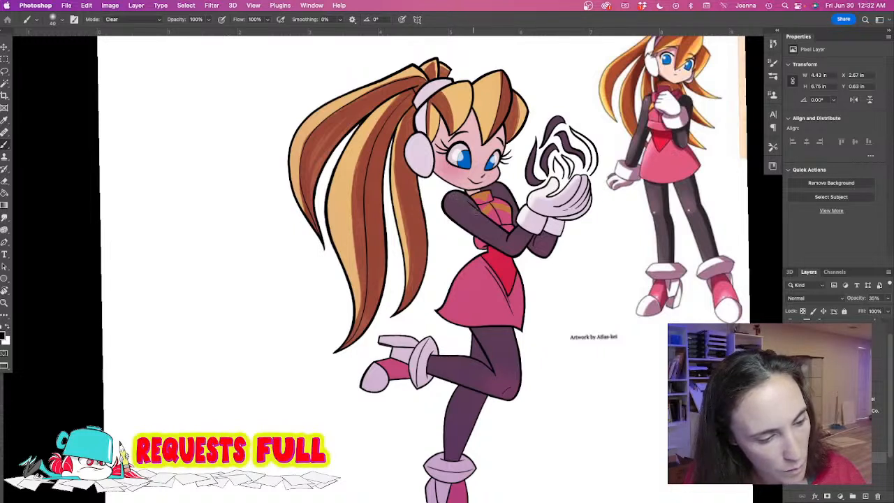
Set the purple shading layer's opacity to 61%.
click(887, 299)
click(875, 310)
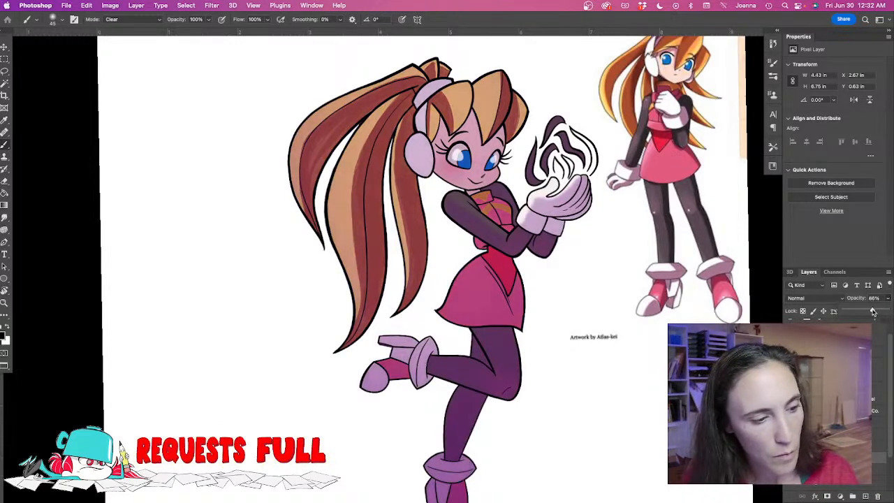
drag(873, 311, 870, 312)
Clear the shading from the face, bangs and upper ponytail strands with the brush enlarged to 200 px.
key(bracketright)
key(bracketright)
key(bracketright)
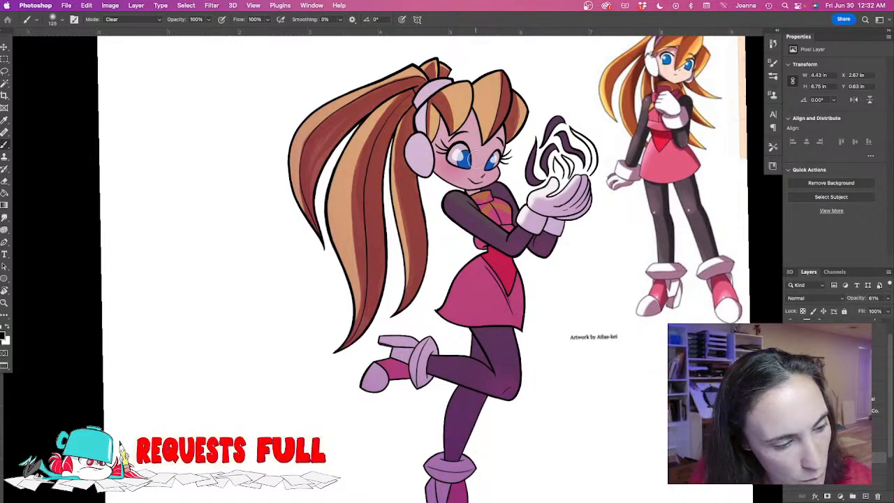
key(bracketright)
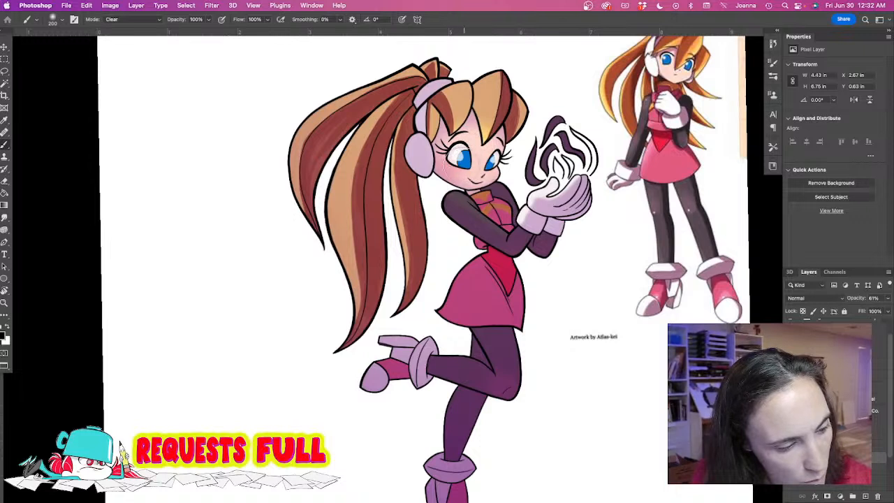
mouse_move(501, 82)
mouse_down()
mouse_move(489, 110)
mouse_move(518, 100)
mouse_up()
mouse_move(465, 88)
mouse_down()
mouse_move(435, 62)
mouse_move(424, 83)
mouse_move(442, 62)
mouse_move(406, 62)
mouse_move(360, 148)
mouse_move(371, 84)
mouse_move(382, 80)
mouse_move(347, 115)
mouse_move(373, 175)
mouse_move(335, 124)
mouse_move(318, 104)
mouse_up()
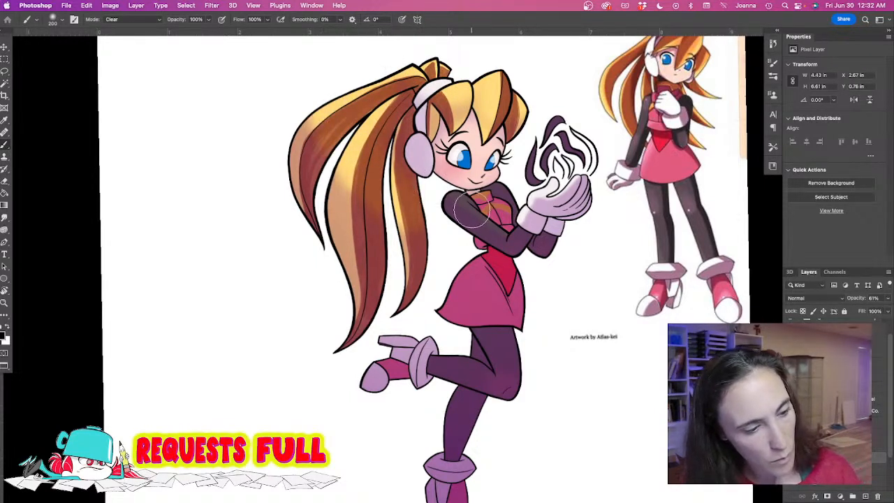
Clear shading from the red waist point, the skirt and the bent leg with a 125 px brush.
key(bracketleft)
key(bracketleft)
key(bracketleft)
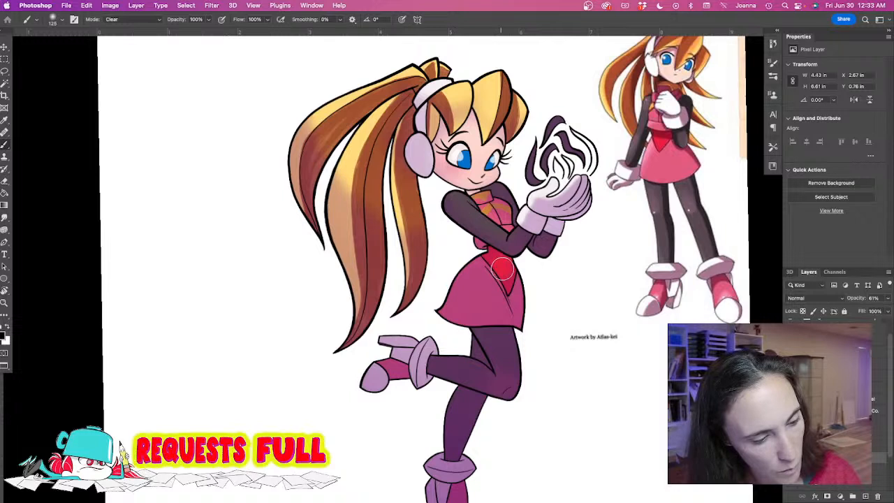
mouse_move(506, 265)
mouse_down()
mouse_move(492, 300)
mouse_move(482, 279)
mouse_move(509, 328)
mouse_move(511, 407)
mouse_up()
Clear highlights out of the shading on the standing boot's cuff and both boots' toes and pink uppers.
mouse_move(418, 439)
mouse_down()
mouse_move(428, 309)
mouse_move(427, 319)
mouse_up()
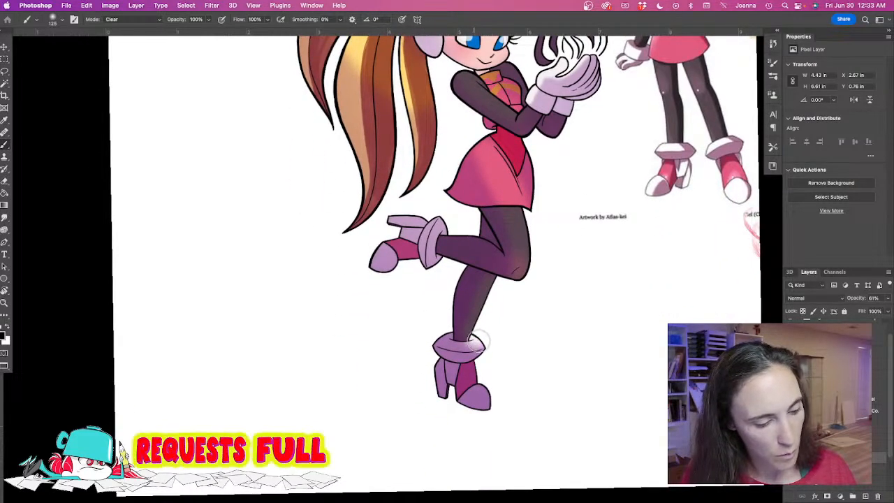
drag(483, 341, 445, 338)
mouse_move(467, 377)
mouse_down()
mouse_move(491, 401)
mouse_move(496, 394)
mouse_move(449, 358)
mouse_move(416, 363)
mouse_up()
mouse_move(404, 257)
mouse_down()
mouse_move(430, 271)
mouse_move(405, 258)
mouse_move(375, 275)
mouse_move(370, 254)
mouse_up()
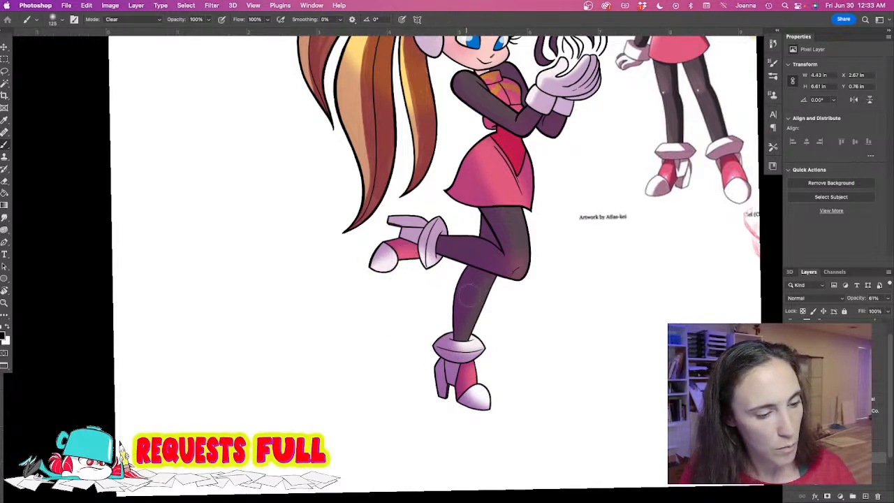
Lighten the boot cuffs and heels by clearing their shading with the brush reduced to 45 px.
key(bracketleft)
key(bracketleft)
key(bracketleft)
key(bracketleft)
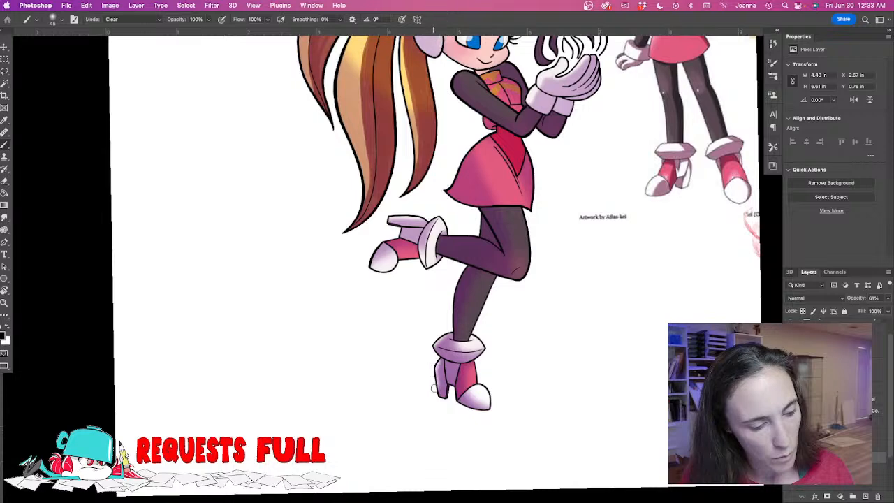
Switch from the 61% opacity shading layer to the 100% opacity layer and reduce the brush to 10 px.
scroll(366, 343, down, 5)
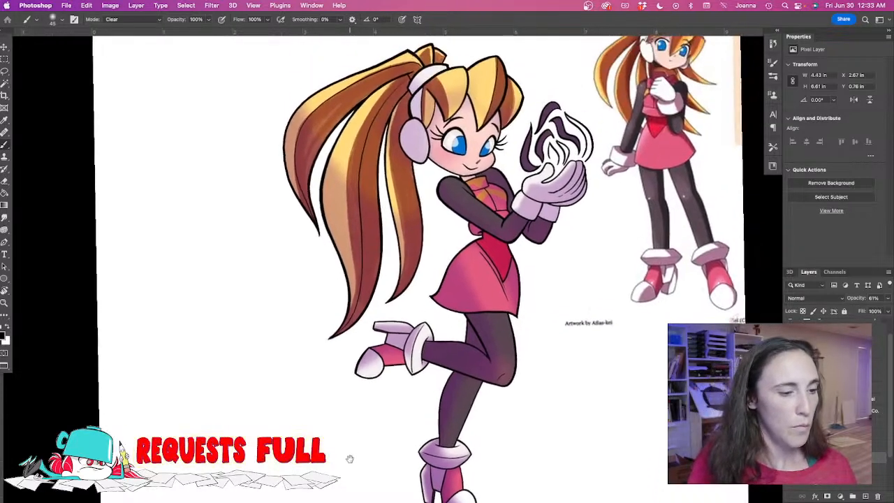
drag(349, 364, 350, 357)
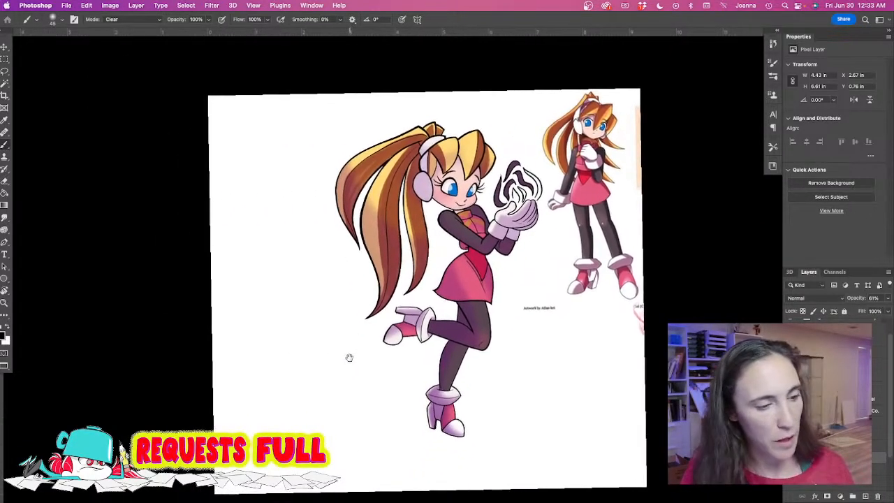
scroll(342, 253, up, 3)
drag(470, 331, 420, 317)
click(838, 446)
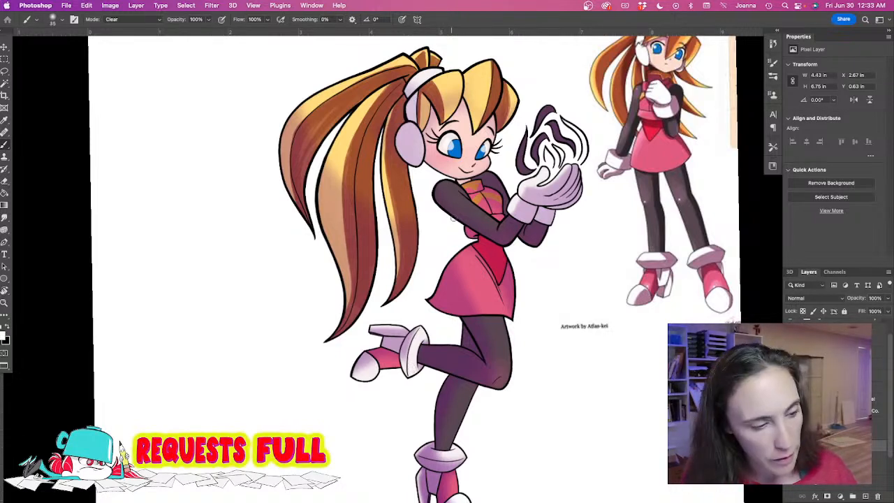
key(bracketleft)
key(bracketleft)
key(bracketleft)
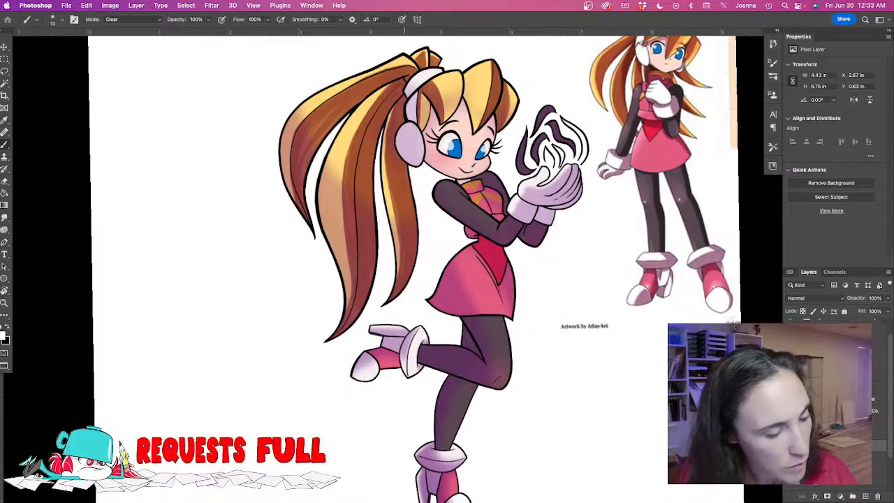
Set the white brush to Normal blending mode with 50% opacity for the highlights and size it to 10 px.
click(140, 20)
click(112, 9)
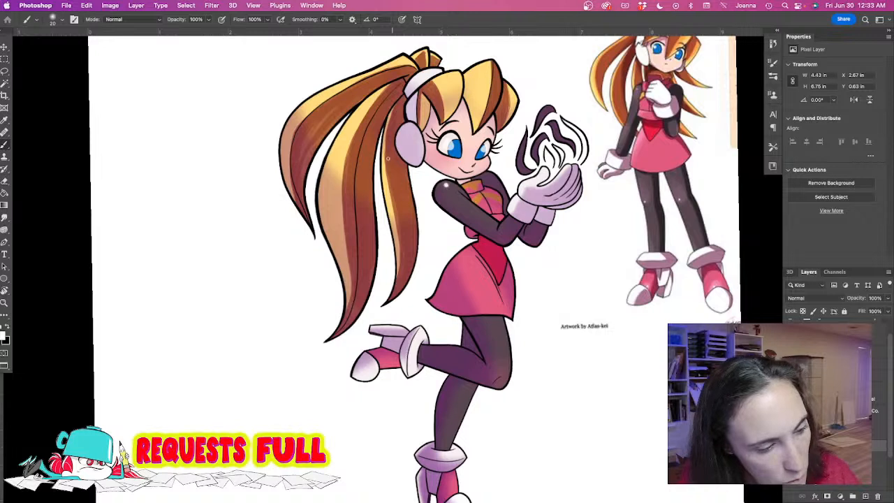
click(207, 19)
drag(213, 32, 187, 32)
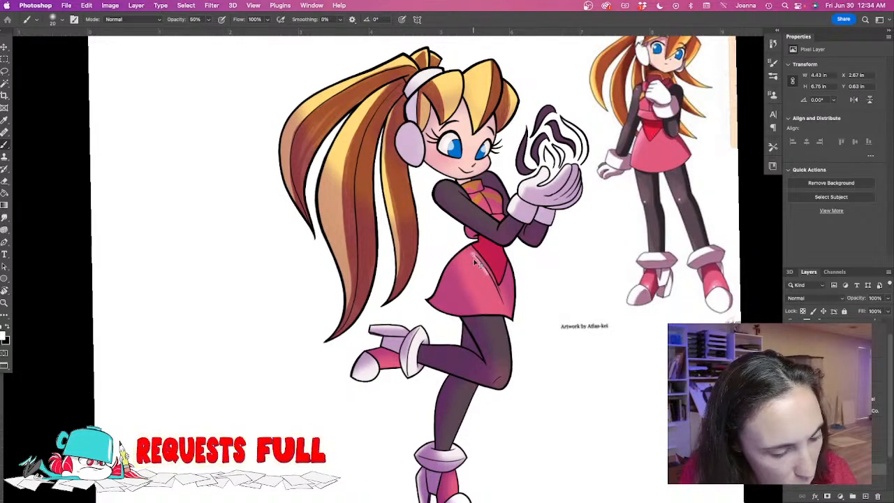
key(bracketleft)
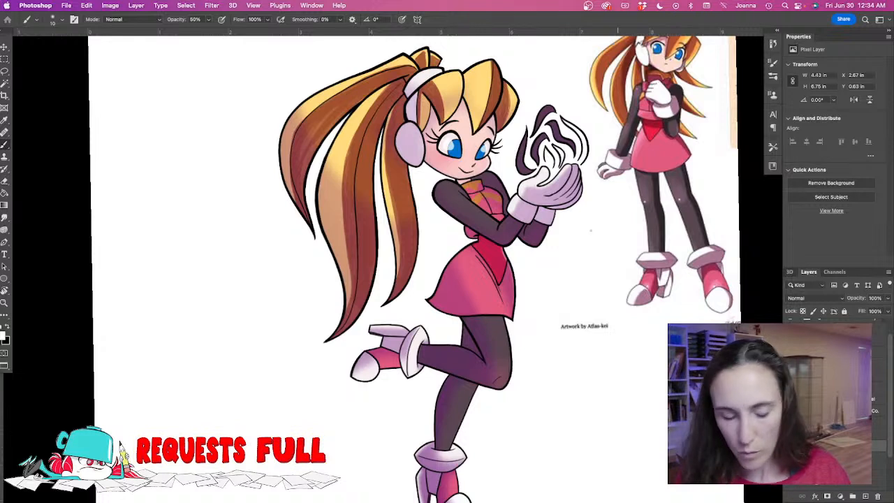
Lasso the dark outer flame wisps above the hands and raise their saturation to +100 and lightness to +99 with Hue/Saturation.
key(l)
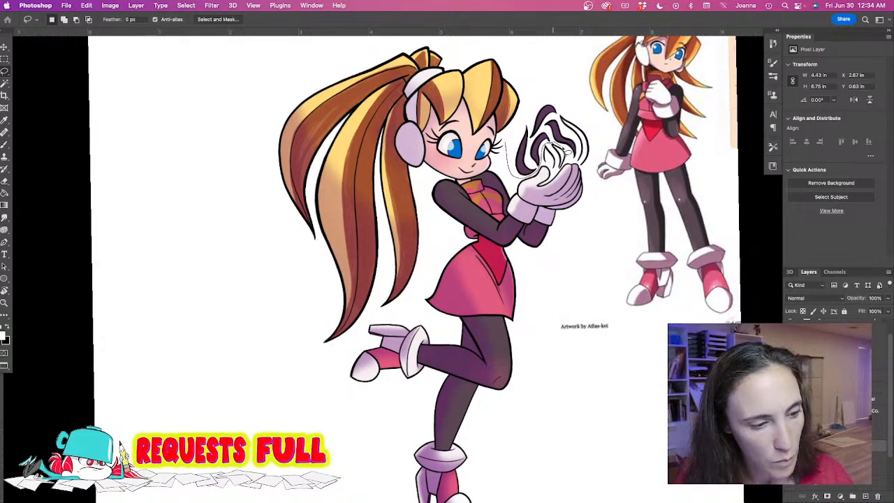
mouse_move(581, 158)
mouse_down()
mouse_move(565, 120)
mouse_move(541, 98)
mouse_move(502, 114)
mouse_up()
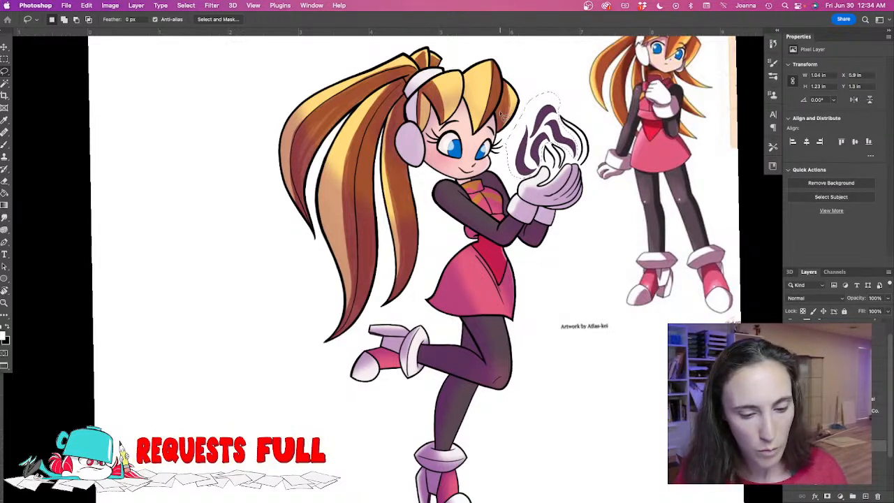
key(super+u)
drag(626, 432, 672, 425)
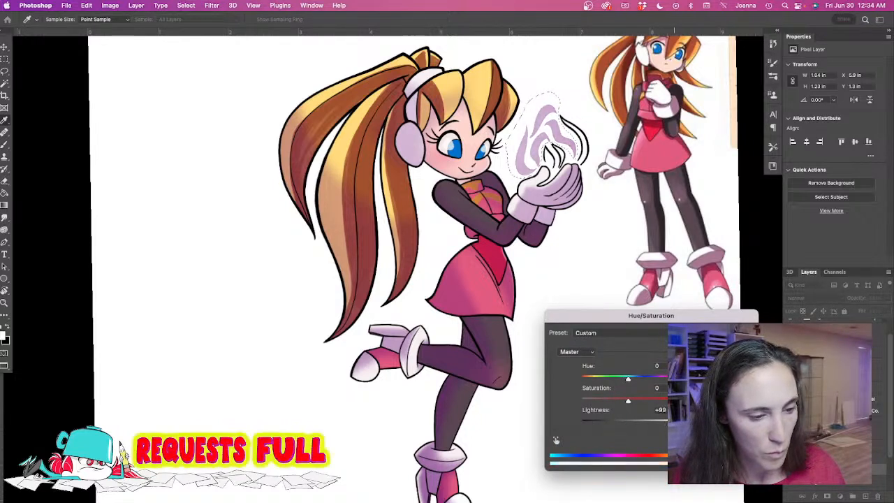
drag(629, 403, 676, 401)
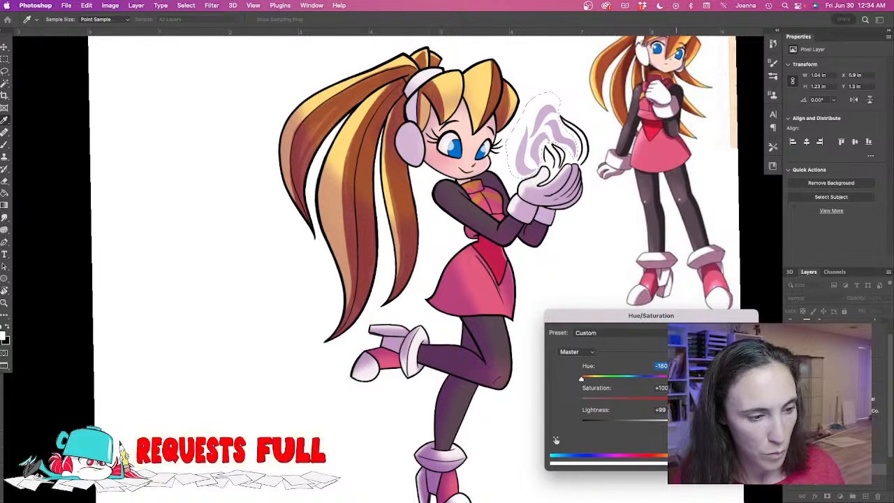
Tune the flame's color to hue -10 and lightness +100, apply the adjustment and clear the selection.
drag(584, 379, 659, 379)
drag(664, 420, 652, 425)
drag(659, 379, 635, 379)
mouse_move(652, 423)
mouse_down()
mouse_move(640, 428)
mouse_move(659, 426)
mouse_up()
click(659, 409)
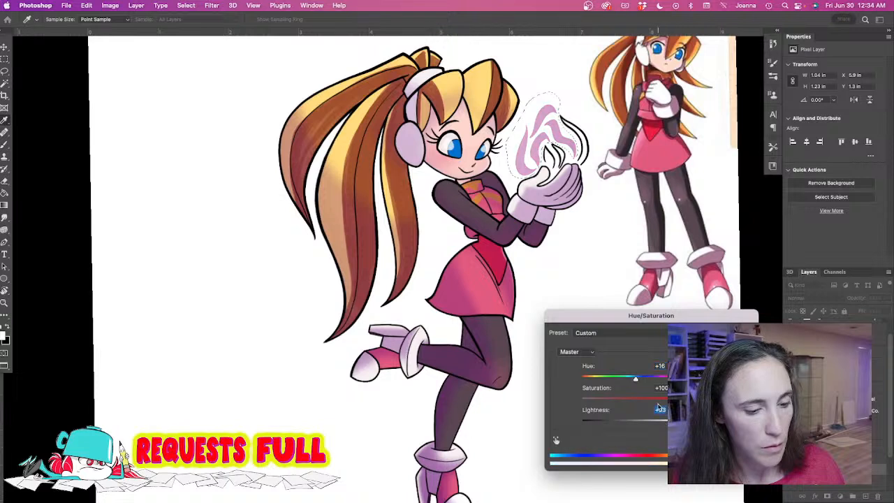
drag(635, 379, 620, 379)
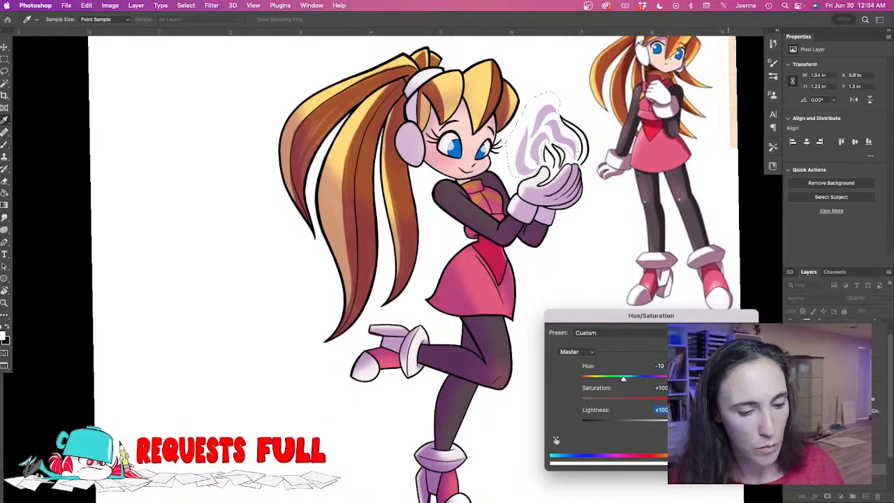
key(Return)
key(super+d)
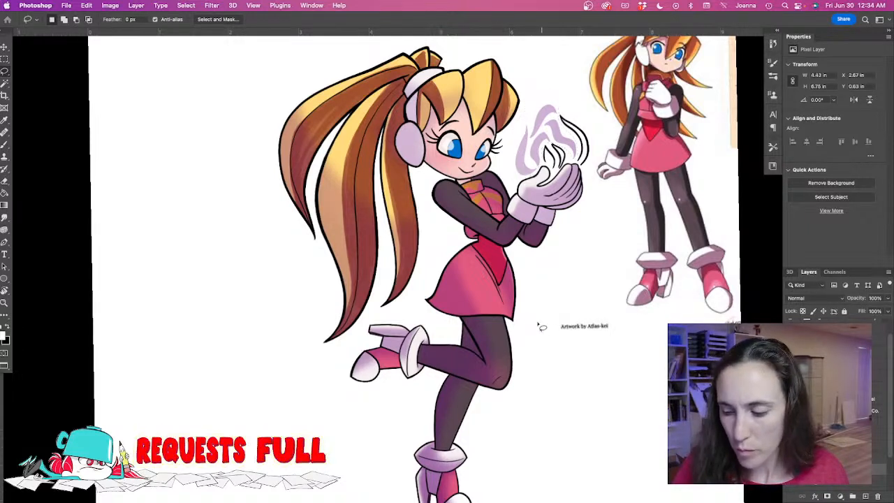
Sample the pink from the girl's chest and paint the inner flame wisps with a 20 px brush.
key(i)
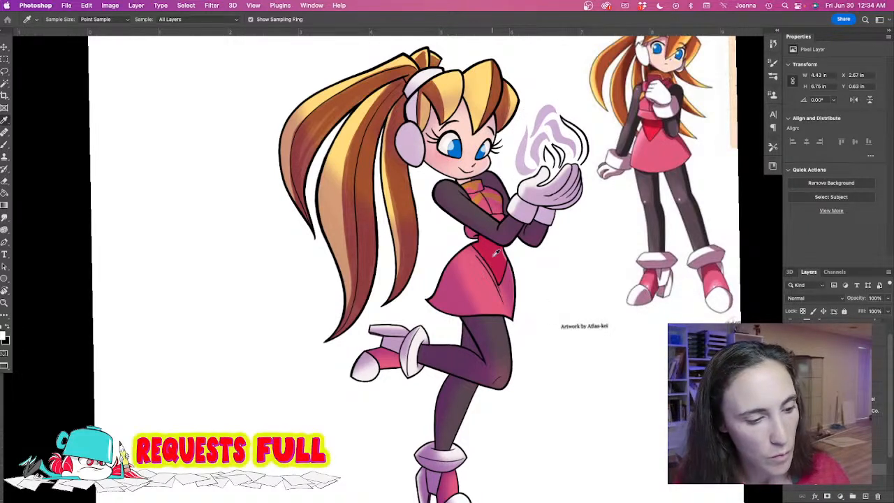
click(499, 199)
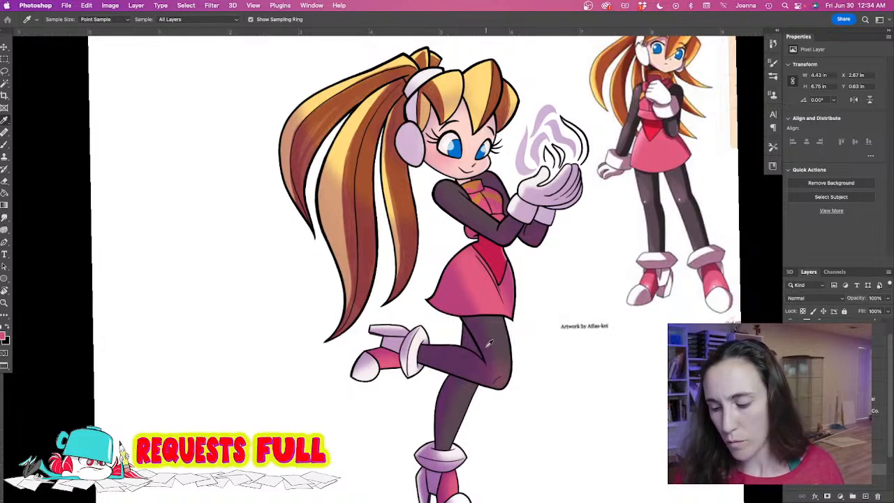
key(b)
key(bracketright)
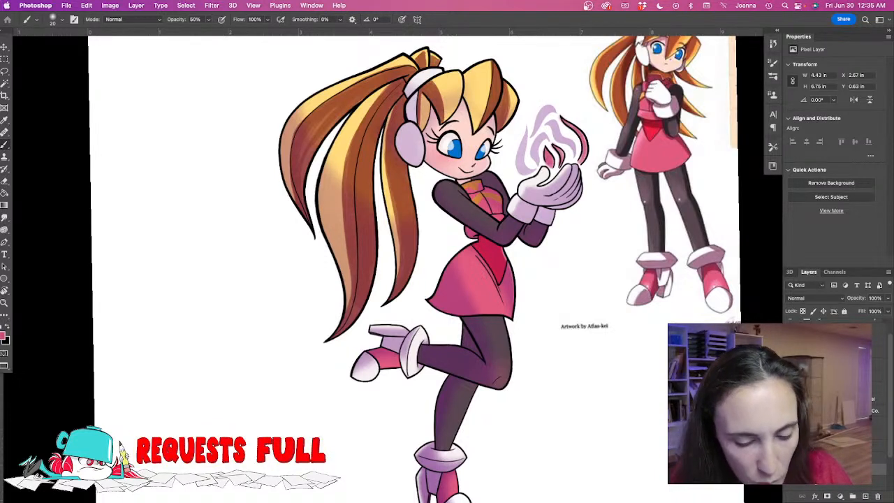
Lasso the inner flame wisps and toggle layer visibility to examine which layers contain them.
key(l)
mouse_move(553, 174)
mouse_down()
mouse_move(586, 173)
mouse_move(576, 105)
mouse_move(518, 93)
mouse_up()
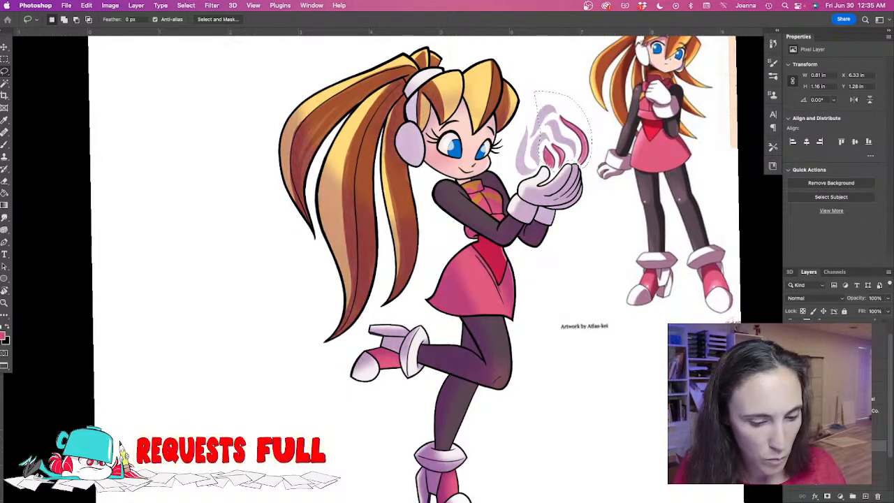
key(super+comma)
key(super+comma)
key(super+comma)
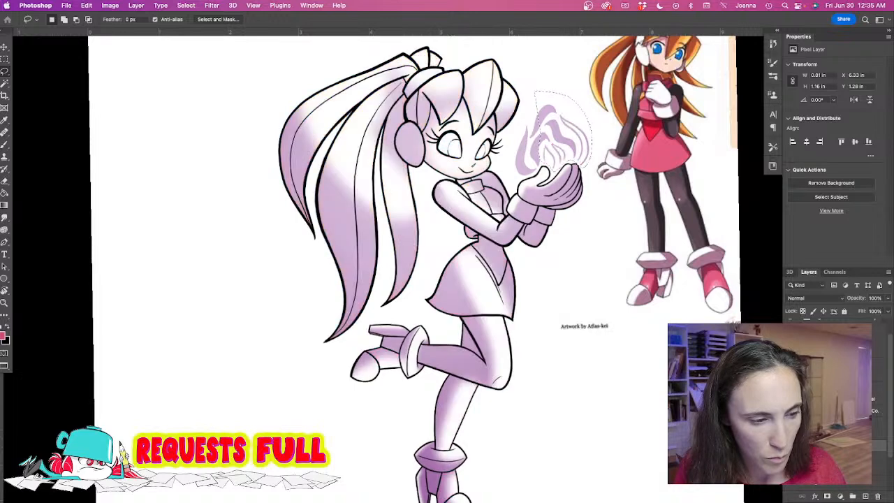
key(super+comma)
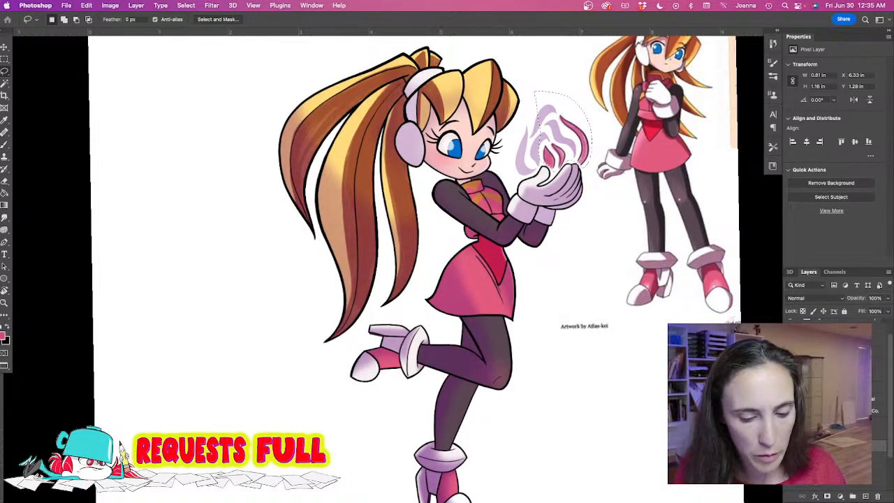
key(super+comma)
key(super+comma)
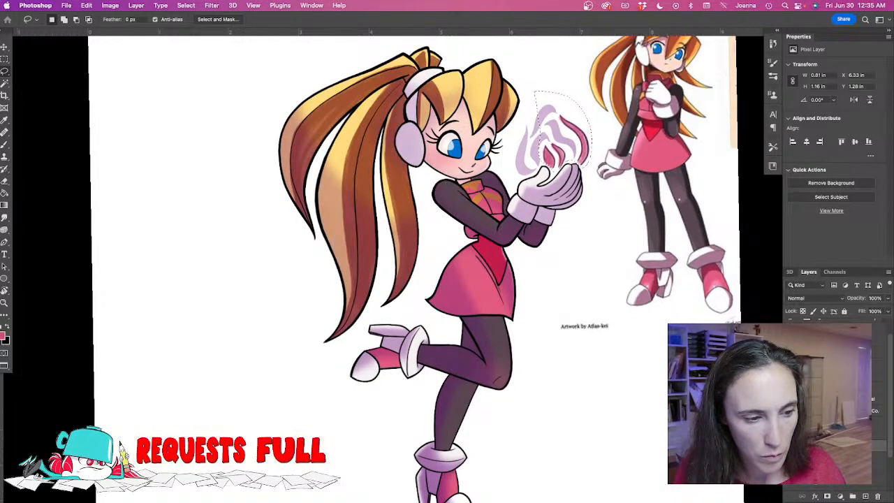
key(super+comma)
key(super+comma)
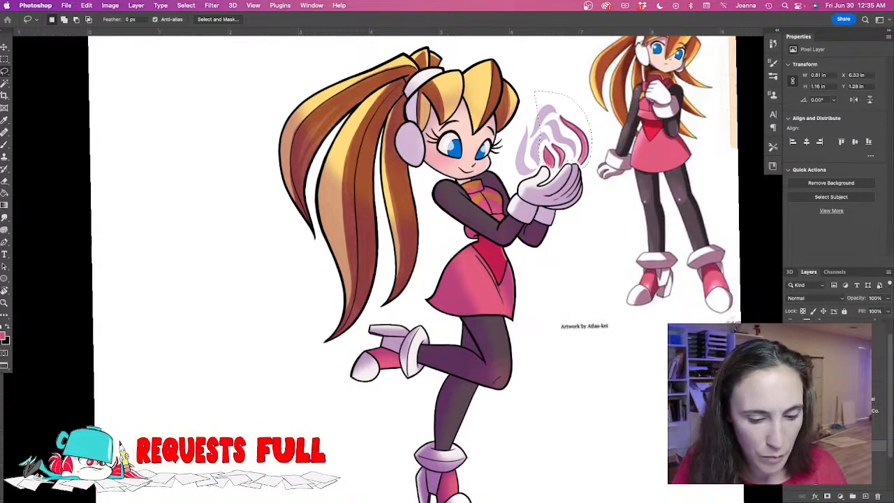
Return to the 61% opacity shading layer, compare the drawing with its colors hidden and shown, and clear the selection.
key(6)
key(1)
key(super+z)
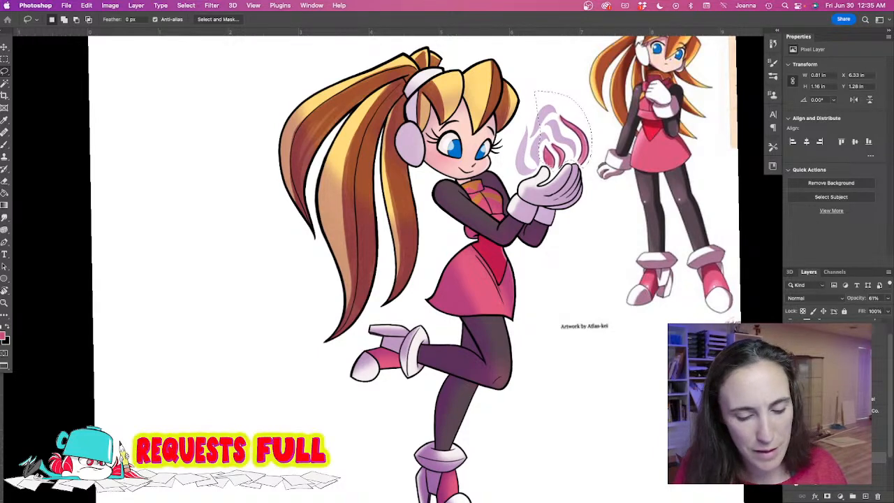
click(791, 433)
click(791, 433)
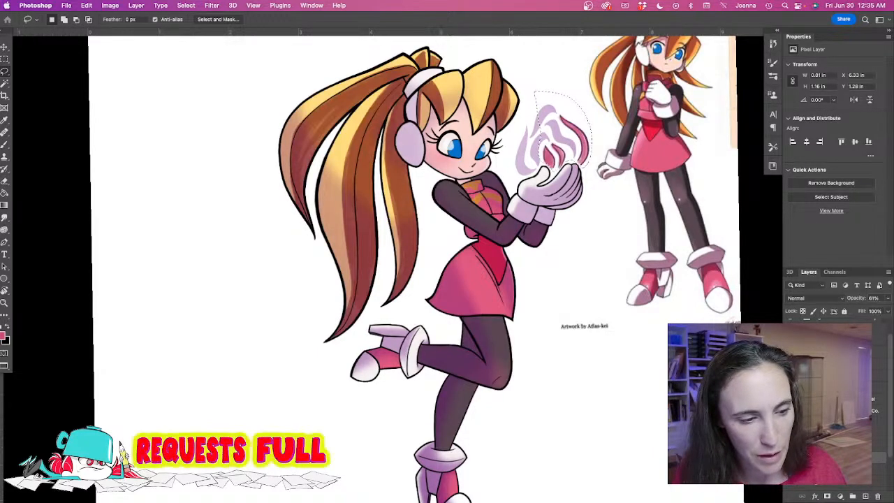
click(791, 433)
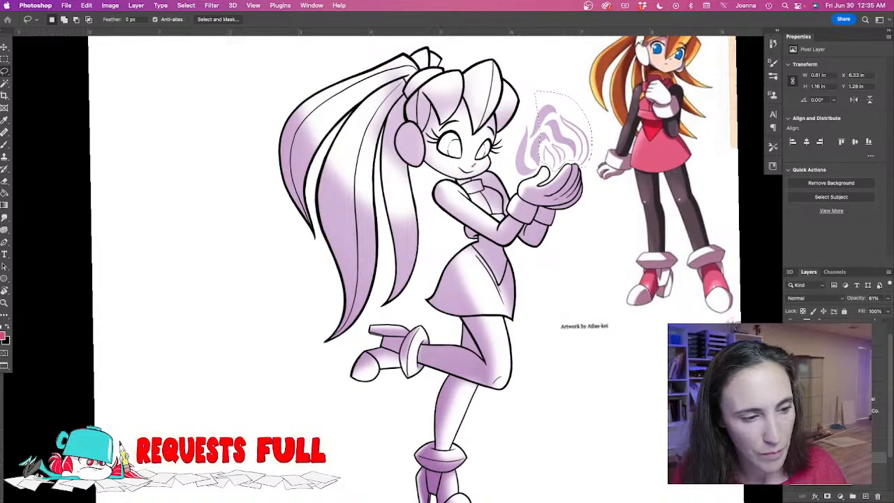
click(791, 433)
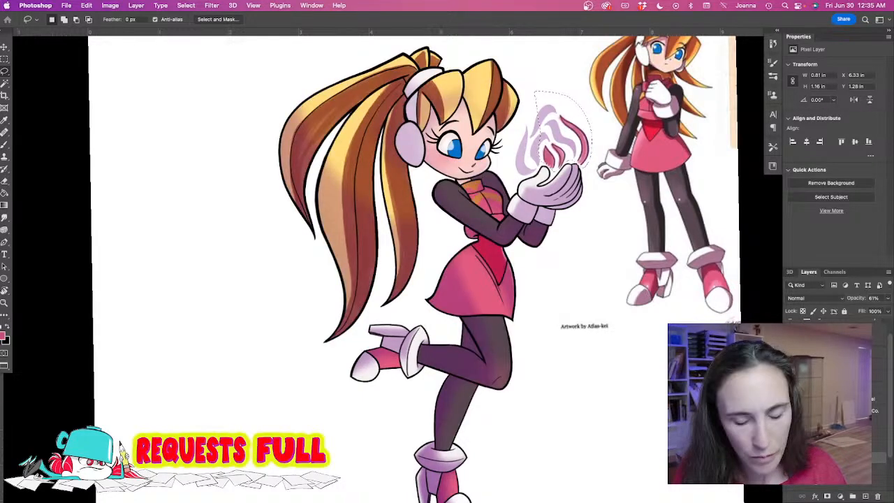
key(ctrl+d)
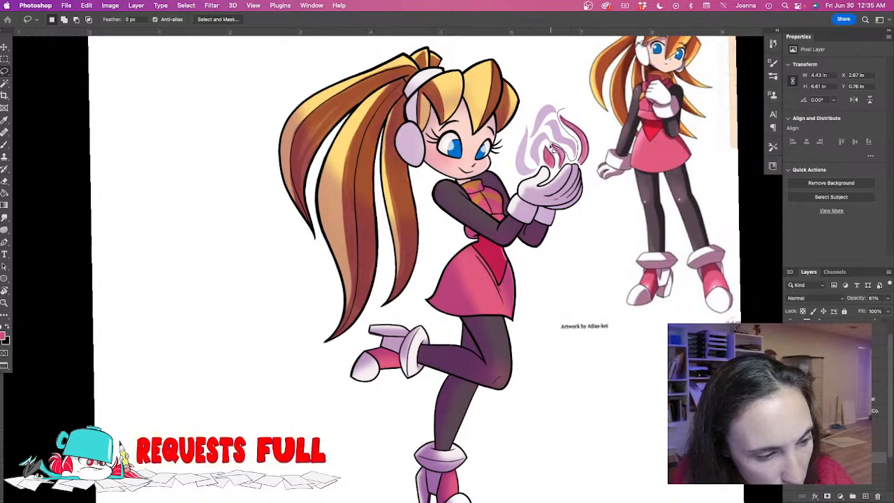
Lasso the inner flame wisps, delete their purple shading and pink color from the separate layers, and restore the hidden layers.
mouse_move(559, 160)
mouse_down()
mouse_move(590, 129)
mouse_move(549, 84)
mouse_up()
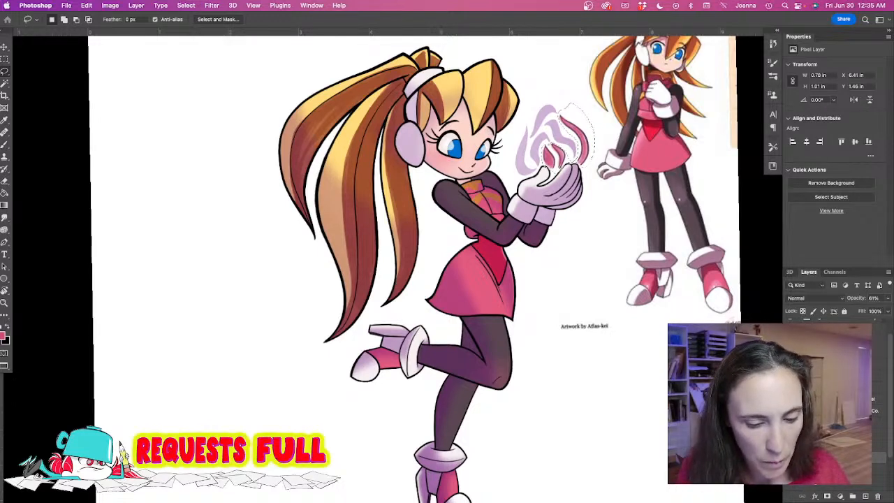
click(791, 454)
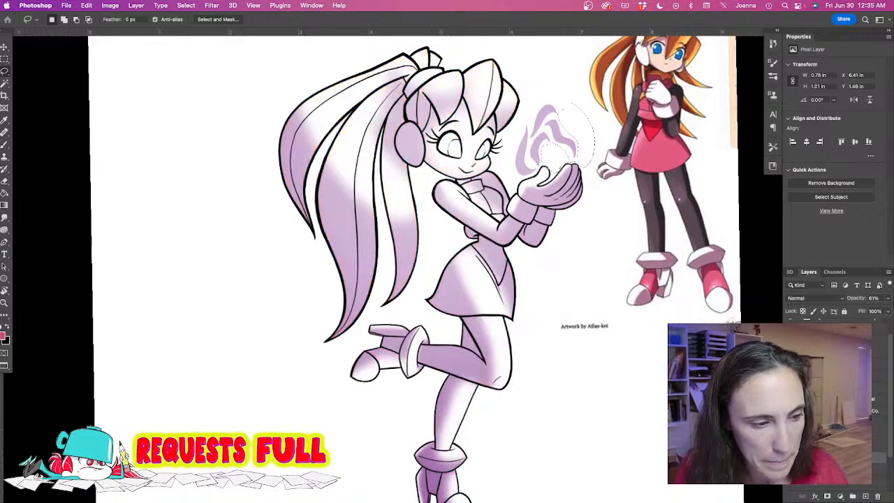
click(790, 454)
click(838, 446)
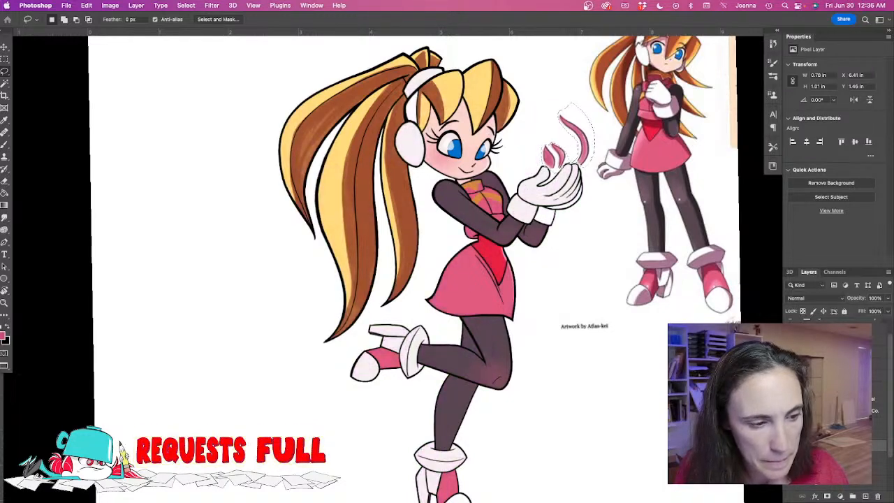
drag(790, 447, 790, 398)
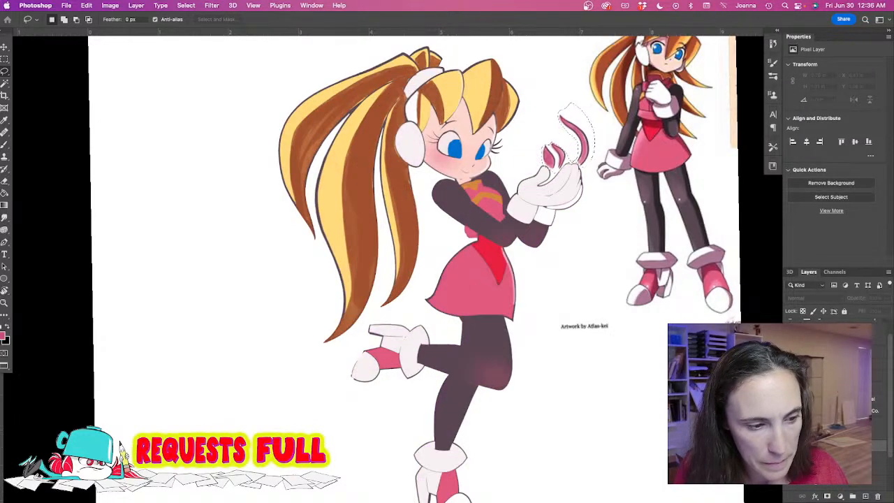
click(828, 468)
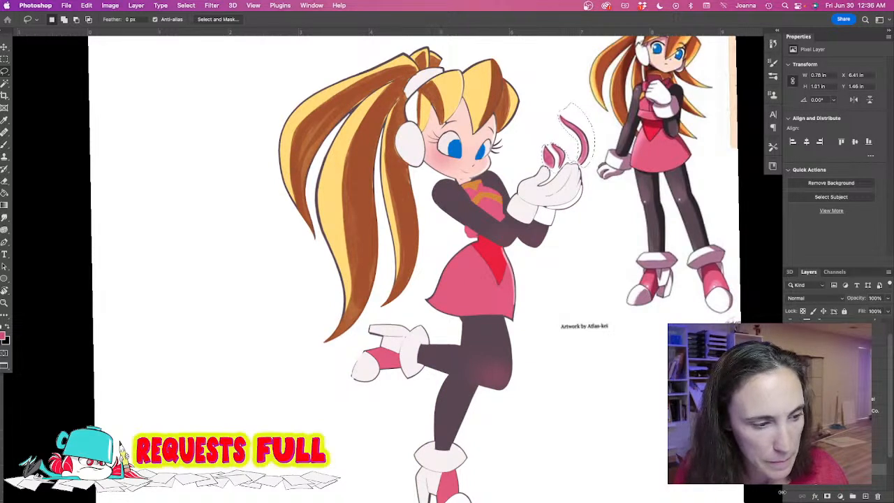
key(Delete)
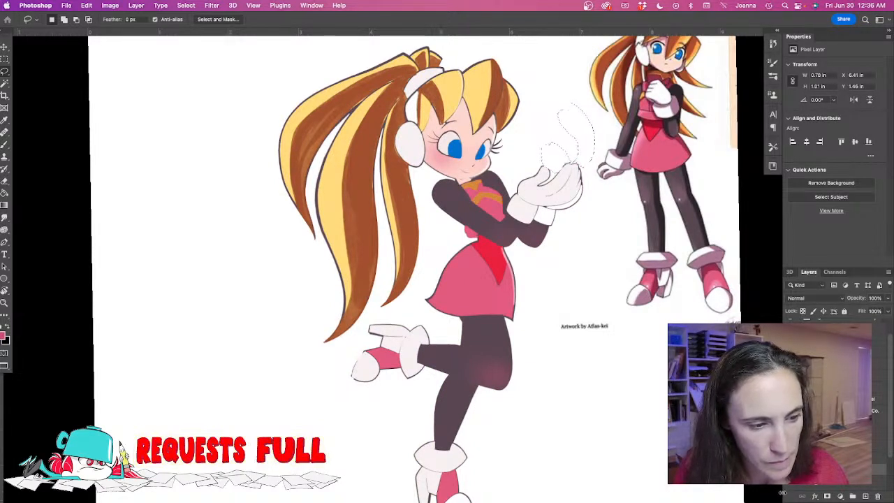
click(790, 423)
click(790, 399)
Try fine brushwork inside the flame with a smaller brush and undo back to the lassoed flame selection.
key(ctrl+d)
key(b)
key(bracketleft)
key(bracketleft)
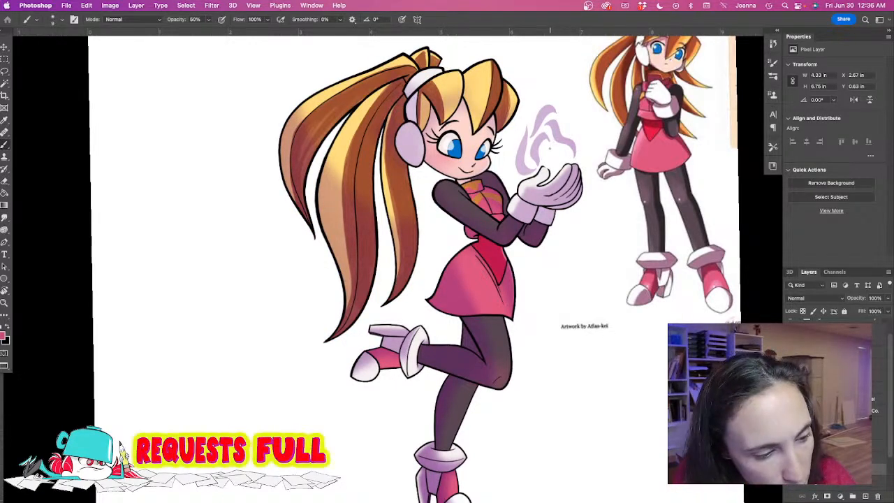
key(super+z)
key(super+z)
key(super+z)
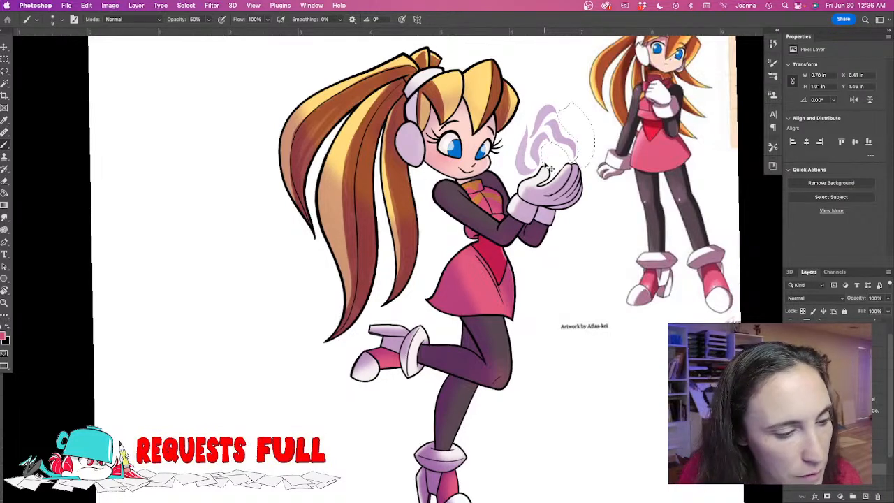
Lasso the pink inner and outer flame wisps above the hands, delete their contents, and clear the selection.
scroll(536, 143, up, 2)
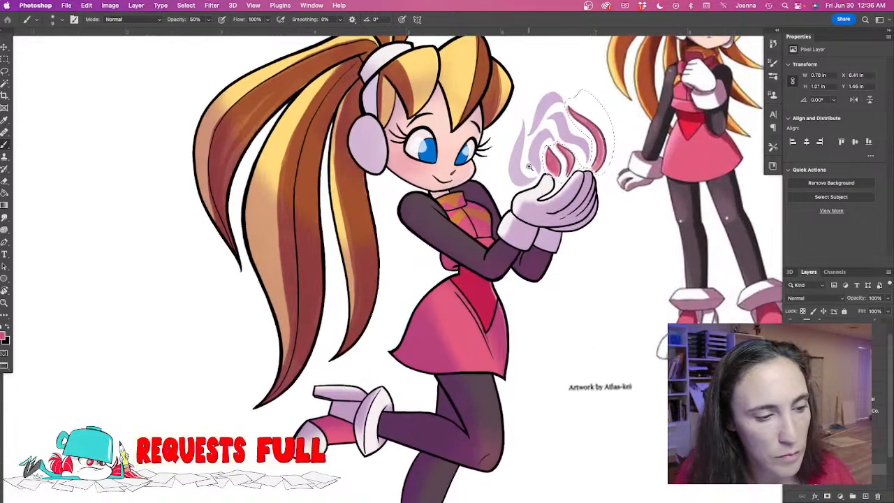
key(l)
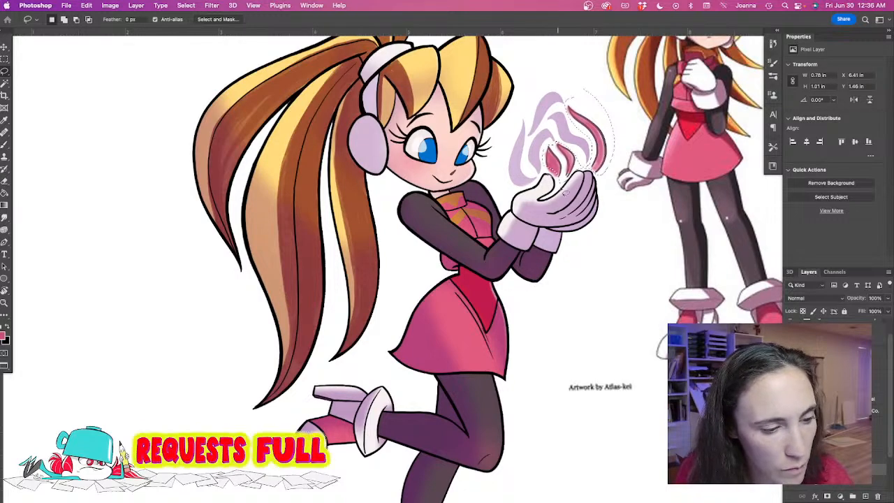
drag(580, 176, 583, 159)
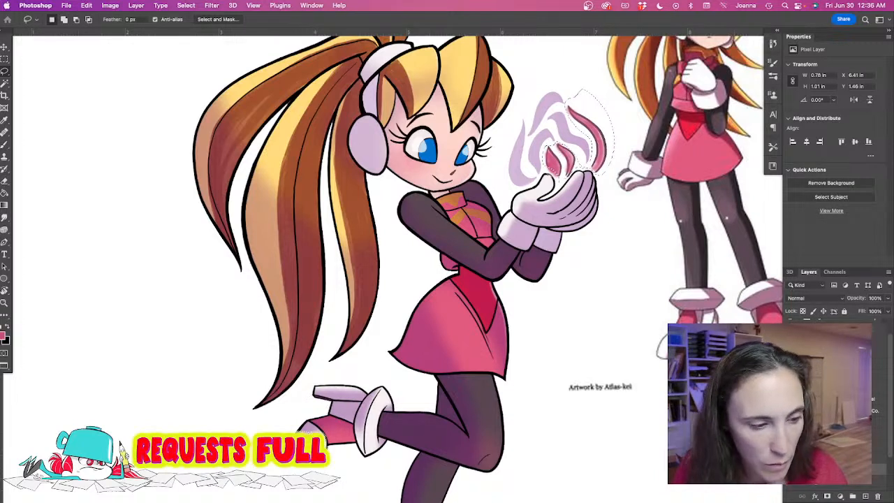
key(Delete)
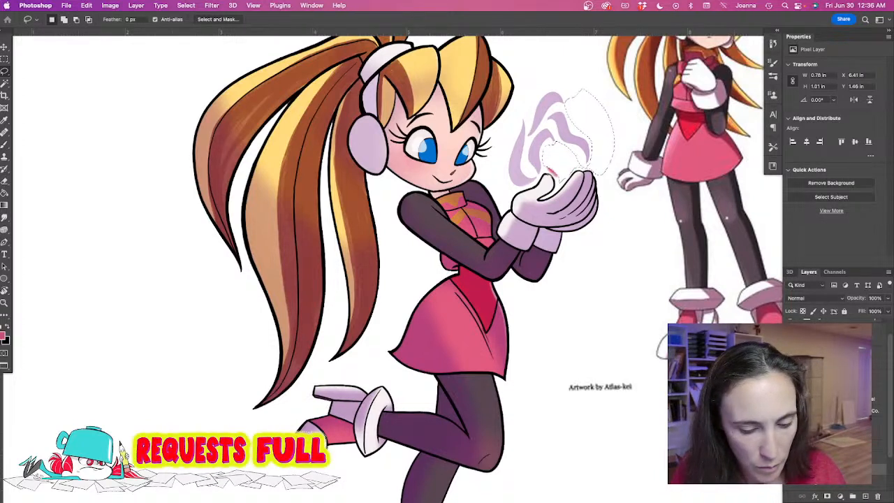
key(ctrl+d)
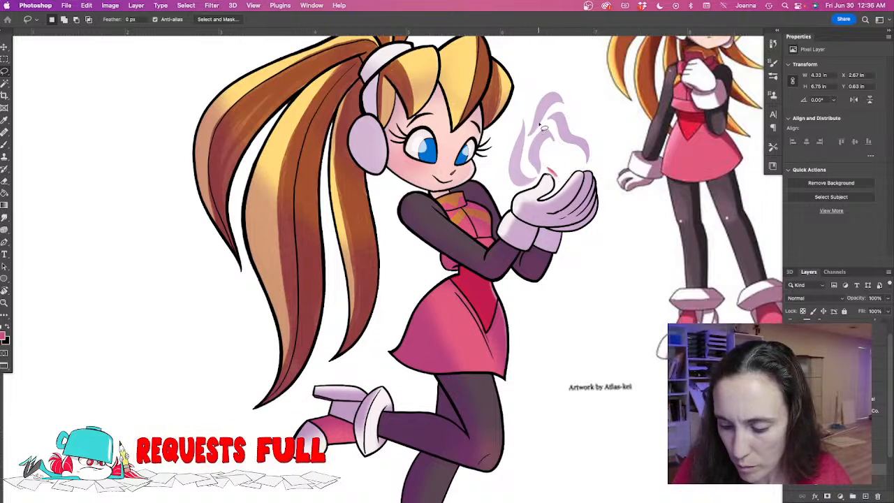
Repaint the inner flame core and the thin outer wisp in pink with a small brush at 50% opacity.
key(b)
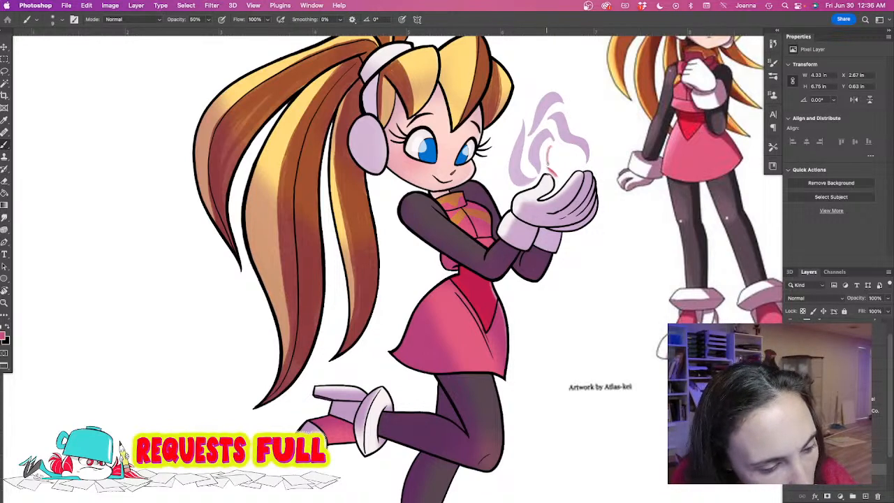
mouse_move(551, 150)
mouse_down()
mouse_move(559, 178)
mouse_move(556, 163)
mouse_move(558, 178)
mouse_move(549, 166)
mouse_move(550, 142)
mouse_up()
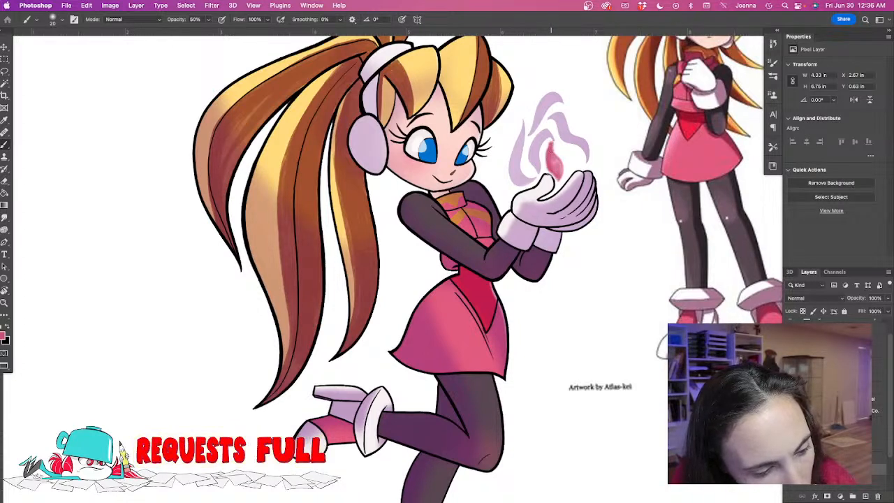
key(bracketleft)
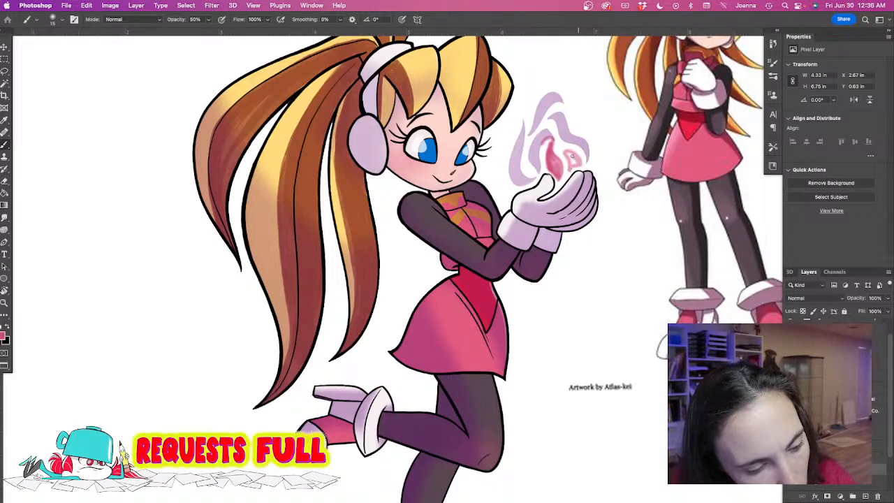
drag(568, 110, 595, 163)
mouse_move(570, 111)
mouse_down()
mouse_move(596, 137)
mouse_move(597, 159)
mouse_up()
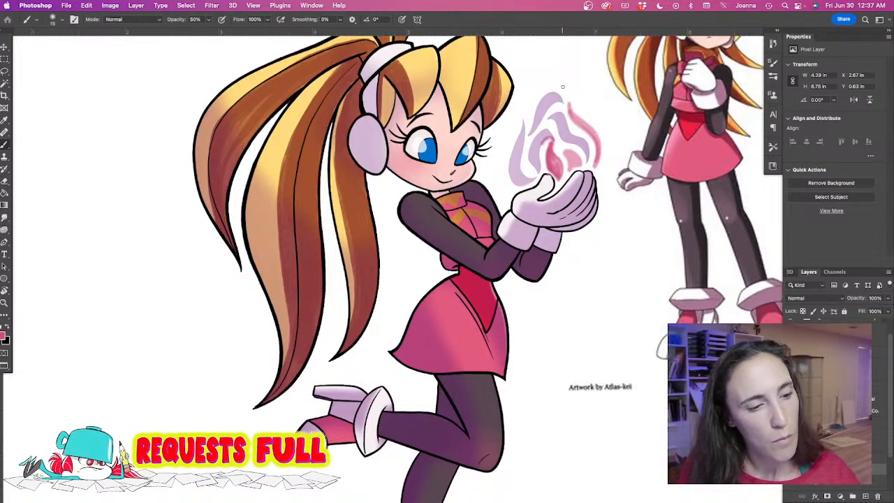
Brush a soft pink glow around the flame with a size 400 brush at 22% opacity.
key(bracketright)
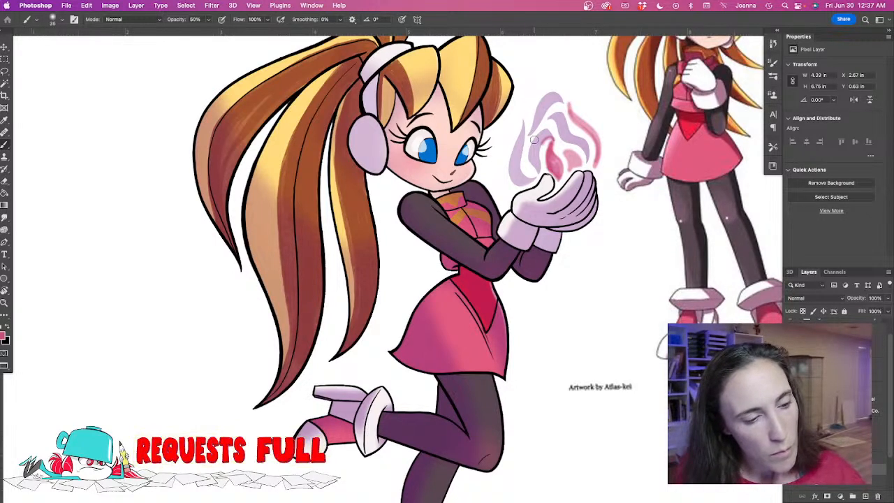
key(bracketright)
key(bracketright)
key(bracketright)
key(bracketright)
key(bracketright)
key(bracketright)
key(bracketright)
key(bracketright)
key(bracketright)
key(bracketright)
key(bracketright)
key(bracketright)
key(bracketright)
mouse_move(209, 21)
mouse_down()
mouse_move(197, 31)
mouse_move(212, 32)
mouse_move(196, 31)
mouse_up()
key(bracketright)
key(bracketright)
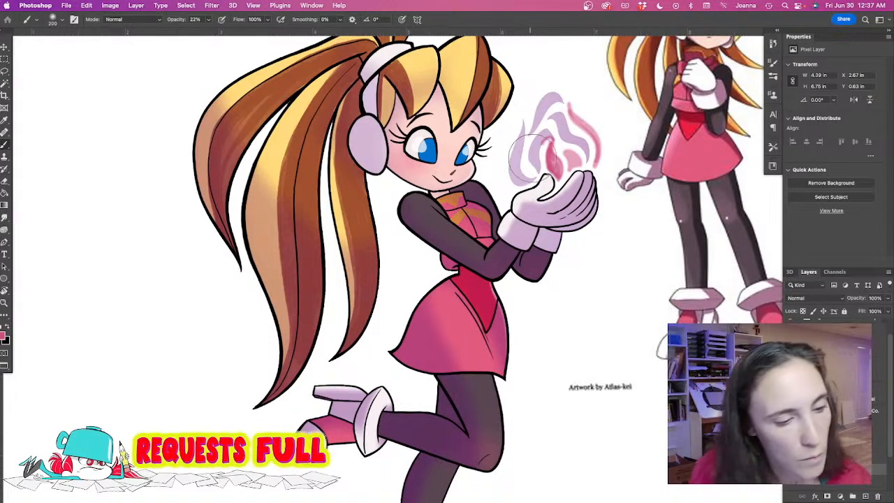
key(bracketright)
key(bracketright)
key(bracketright)
mouse_move(542, 147)
mouse_down()
mouse_move(523, 155)
mouse_move(552, 139)
mouse_up()
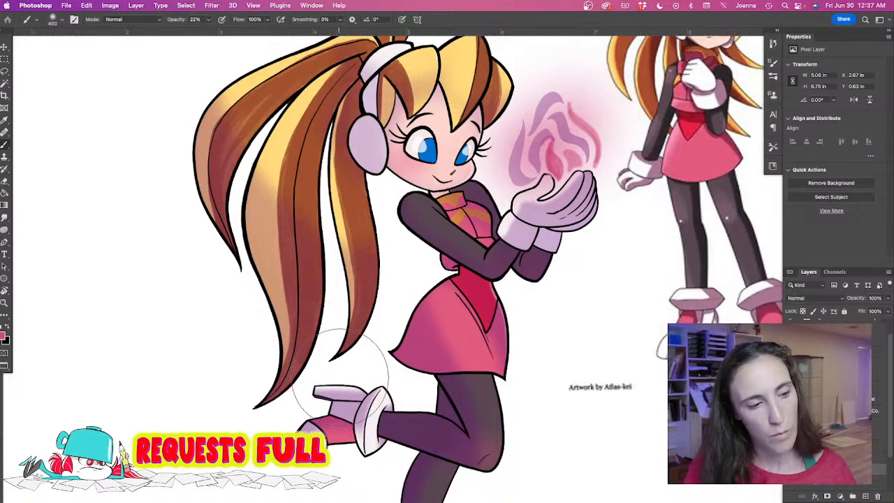
Undo the last glow strokes and brush the glow around the flame in light pink (H 335, S 25, B 95).
key(super+z)
key(super+z)
key(super+z)
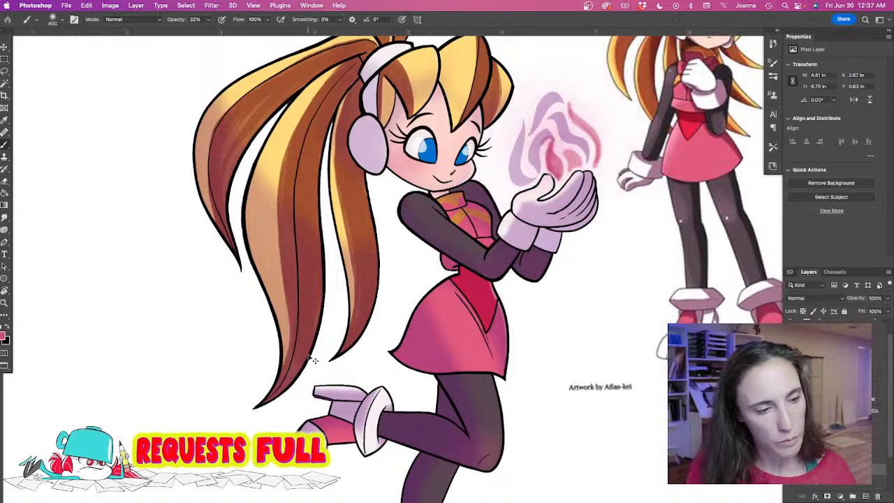
click(2, 336)
click(92, 337)
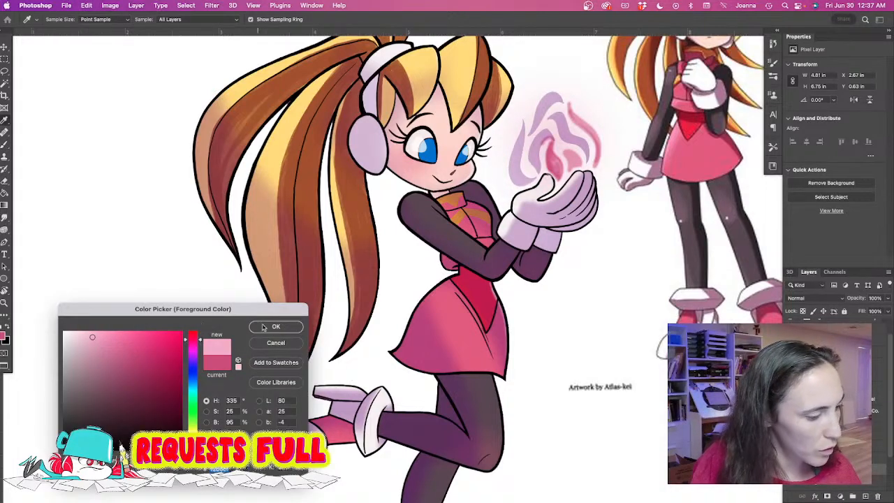
click(265, 327)
mouse_move(545, 142)
mouse_down()
mouse_move(527, 155)
mouse_move(576, 122)
mouse_move(556, 110)
mouse_up()
drag(389, 387, 373, 446)
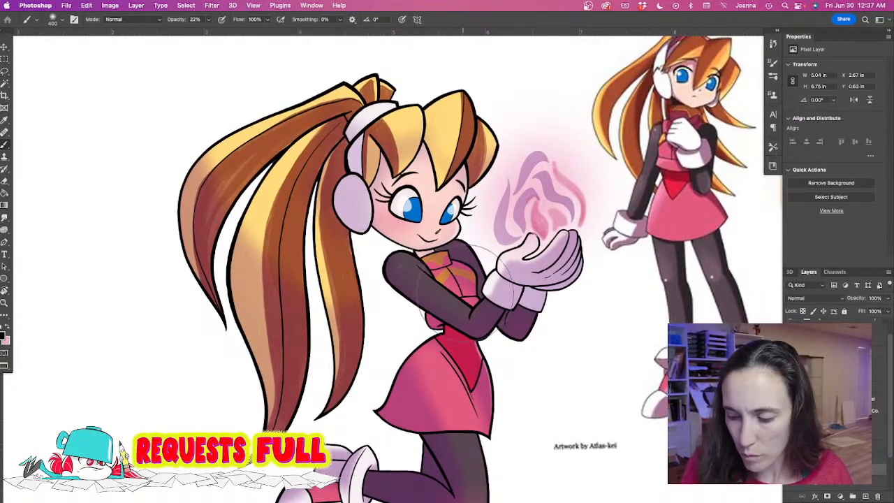
Switch to a hard-edged brush preset and shrink it to a fine tip.
click(60, 20)
click(36, 164)
double_click(45, 197)
key(bracketleft)
key(bracketleft)
key(bracketleft)
key(bracketleft)
key(bracketleft)
key(bracketleft)
key(bracketleft)
key(bracketleft)
key(bracketleft)
key(bracketleft)
key(bracketleft)
key(bracketleft)
key(bracketleft)
key(bracketleft)
key(bracketleft)
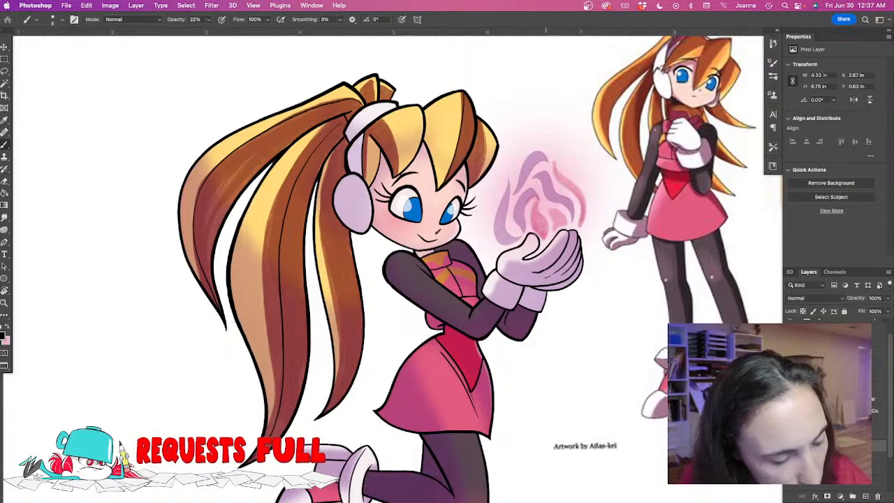
Hide the reference artwork beside the girl.
drag(338, 400, 325, 298)
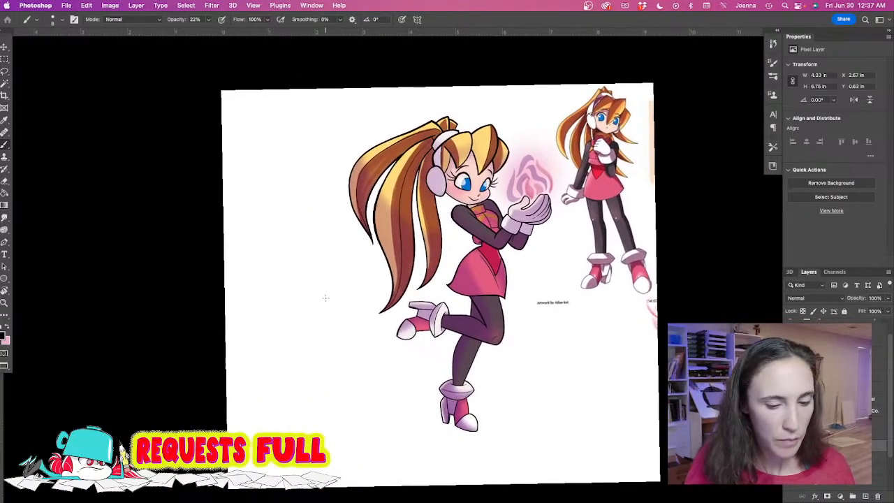
scroll(824, 447, down, 3)
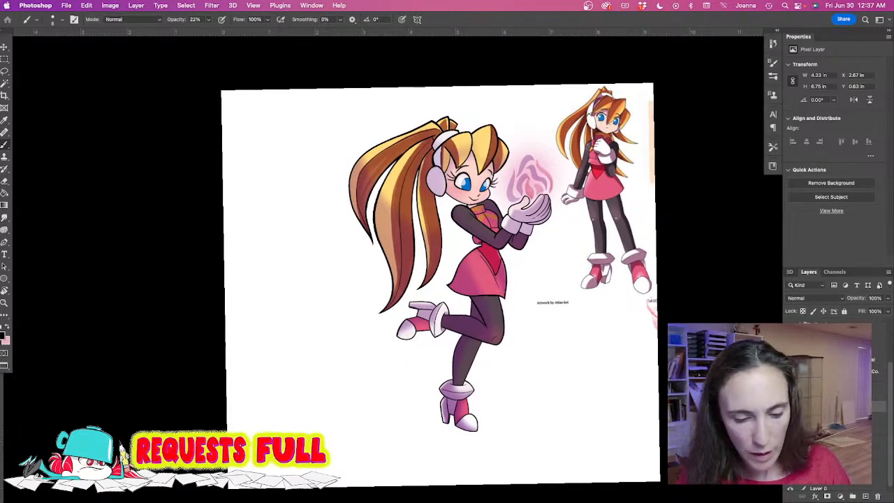
click(790, 476)
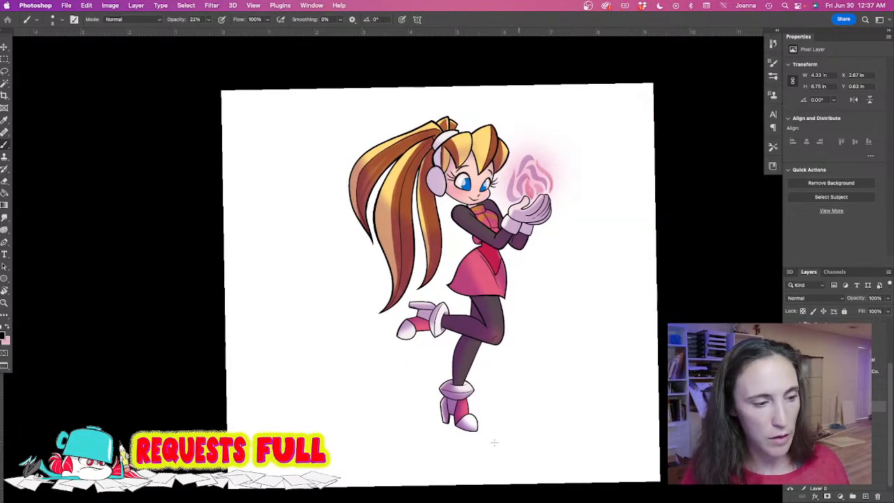
click(384, 379)
mouse_move(342, 372)
mouse_down()
mouse_move(342, 400)
mouse_move(333, 358)
mouse_up()
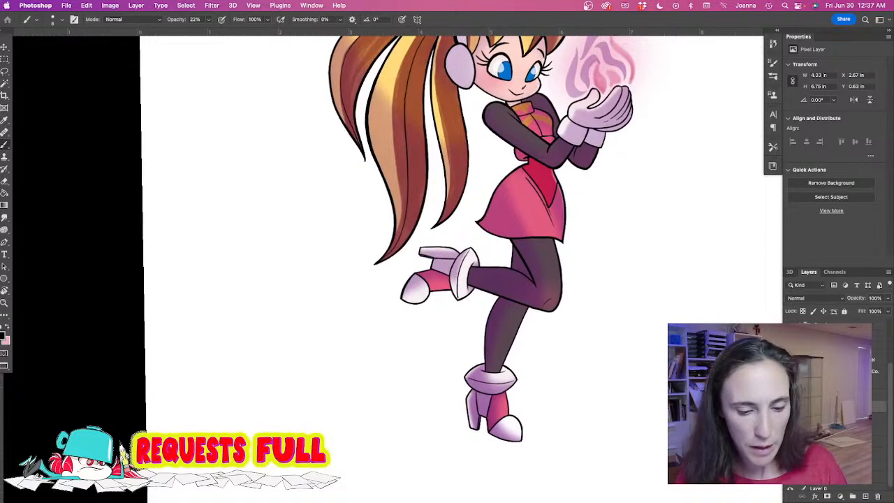
Add a new layer and paint a light pink ground shadow beneath the standing foot with a size 100 brush at 22% opacity.
click(838, 418)
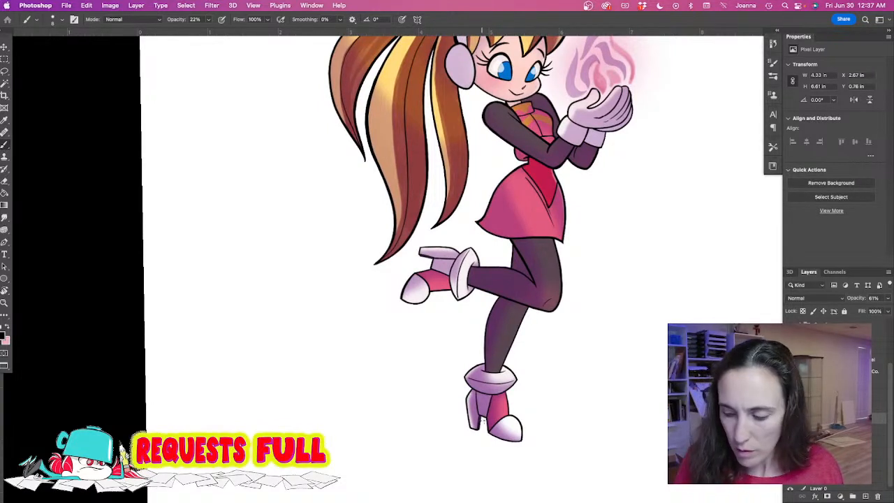
key(bracketright)
key(bracketright)
key(bracketright)
key(bracketright)
key(bracketright)
key(bracketright)
key(bracketright)
key(bracketright)
key(bracketright)
key(bracketright)
key(x)
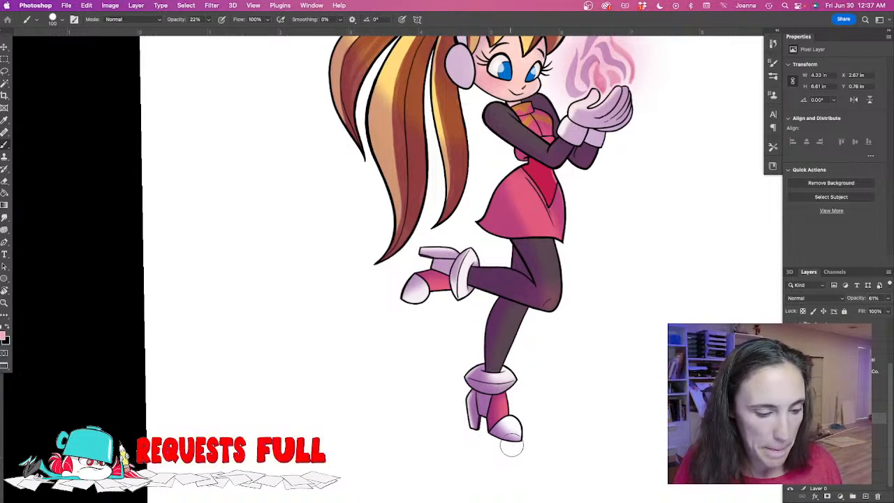
click(824, 429)
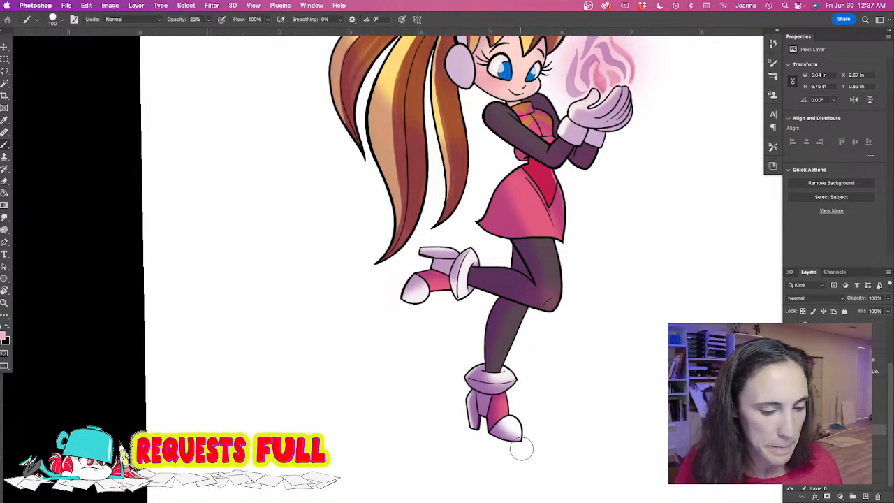
click(824, 441)
click(865, 497)
mouse_move(502, 437)
mouse_down()
mouse_move(440, 414)
mouse_move(386, 413)
mouse_move(507, 438)
mouse_move(416, 427)
mouse_move(489, 438)
mouse_move(431, 437)
mouse_move(507, 445)
mouse_move(383, 423)
mouse_up()
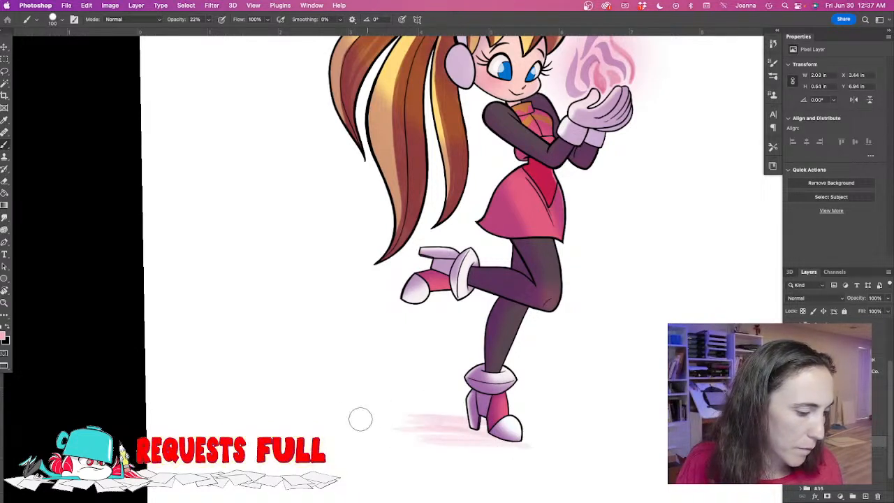
scroll(349, 423, down, 5)
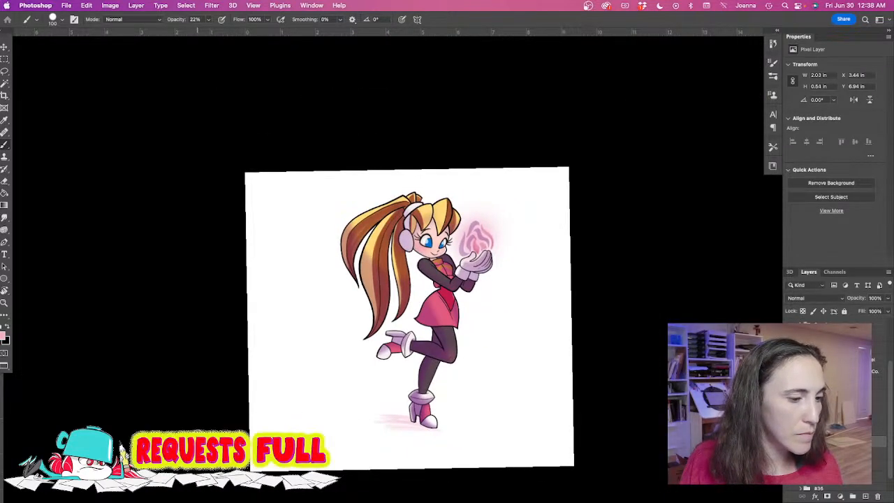
drag(325, 389, 339, 388)
scroll(336, 391, up, 2)
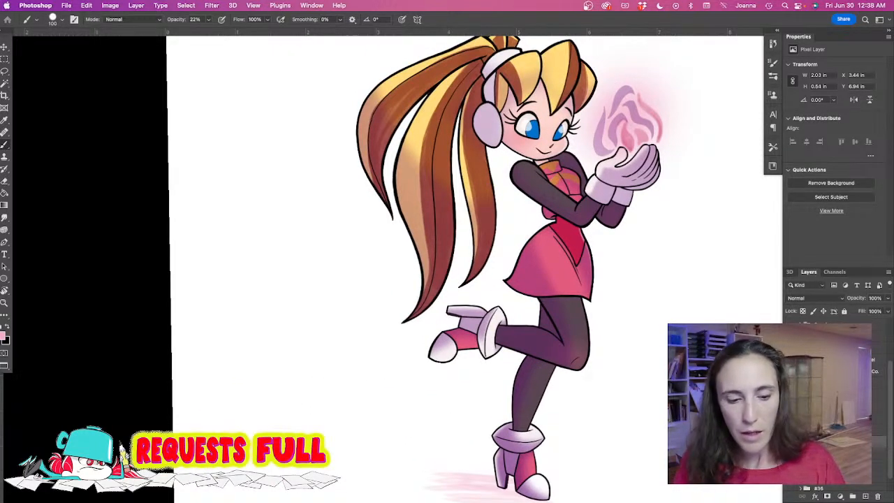
Select the finished girl's layer group and hide it.
click(800, 394)
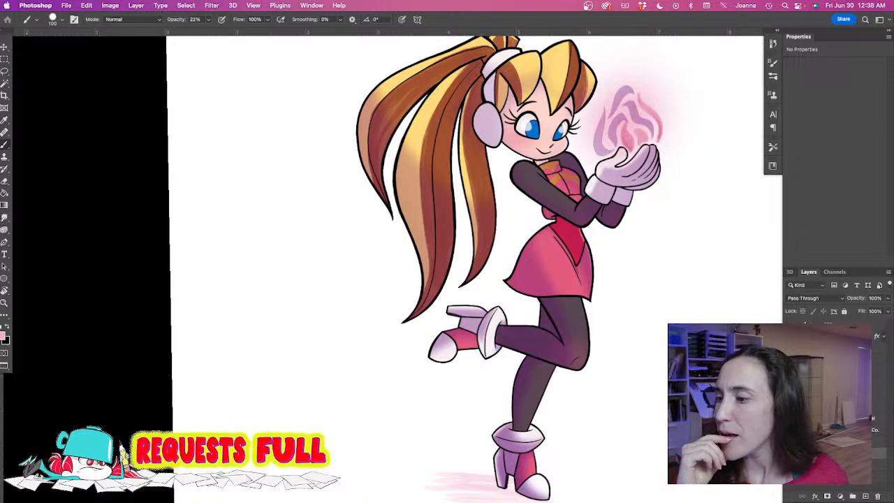
key(Tab)
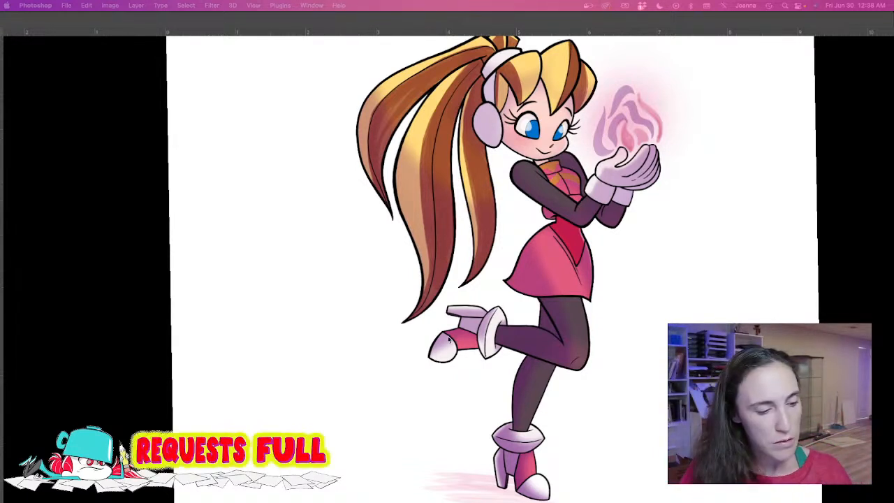
key(Tab)
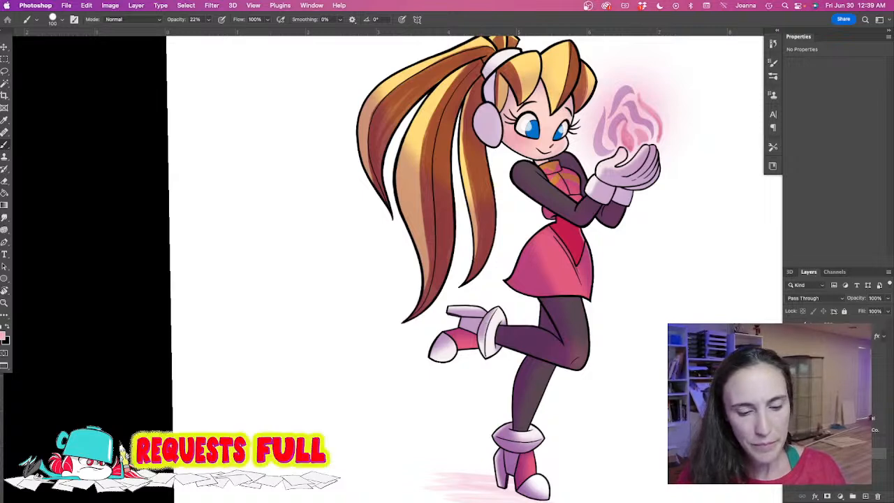
key(ctrl+Tab)
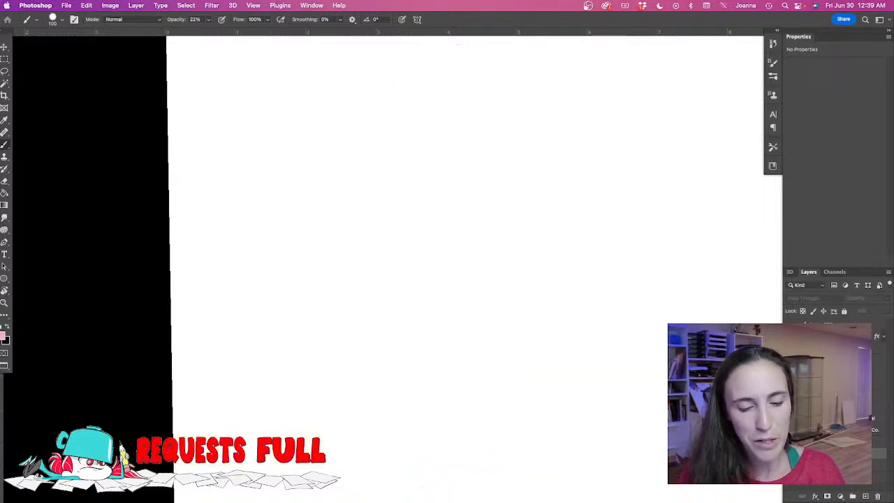
Show the sketch of the girl with crossed arms and move it to the middle of the page.
scroll(604, 400, down, 2)
mouse_move(602, 401)
mouse_down()
mouse_move(660, 326)
mouse_move(752, 315)
mouse_move(531, 373)
mouse_up()
key(v)
mouse_move(306, 405)
mouse_down()
mouse_move(495, 365)
mouse_move(426, 376)
mouse_up()
mouse_move(343, 391)
mouse_down()
mouse_move(412, 354)
mouse_move(417, 341)
mouse_up()
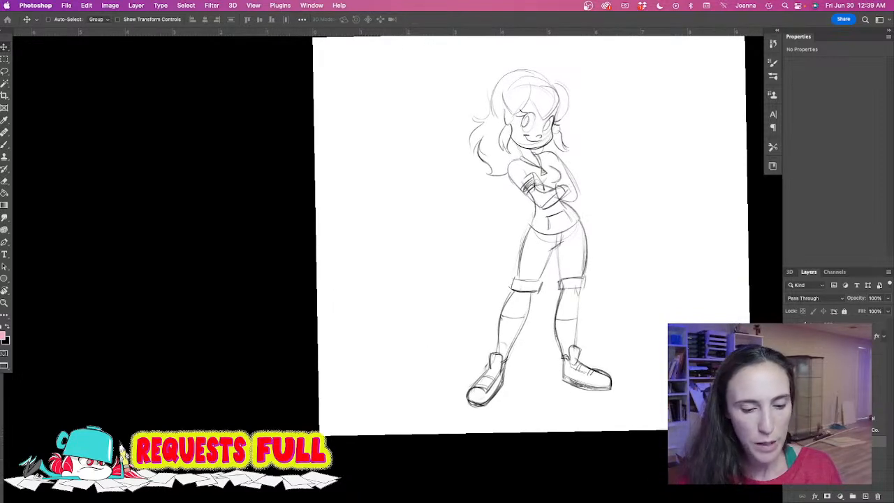
Swap the crossed-arms sketch for the chibi sketch with the lance and move it toward the page's middle.
click(790, 441)
click(790, 454)
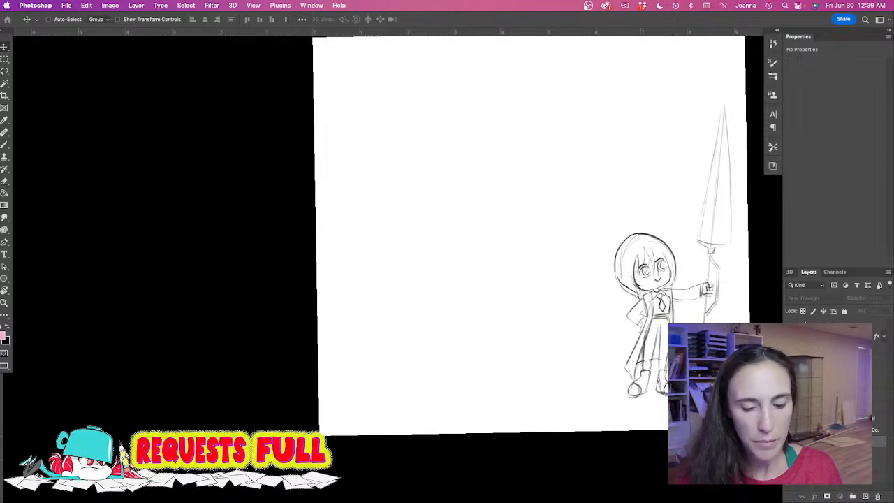
drag(643, 360, 513, 293)
Switch from the chibi sketch to the one-eyed girl's sketch and on to the boy's sketch with its reference image.
click(790, 453)
click(789, 442)
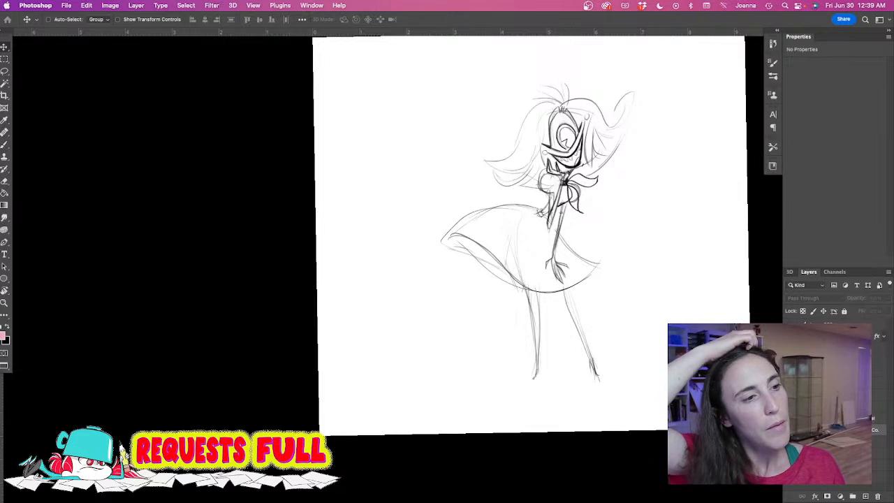
click(790, 441)
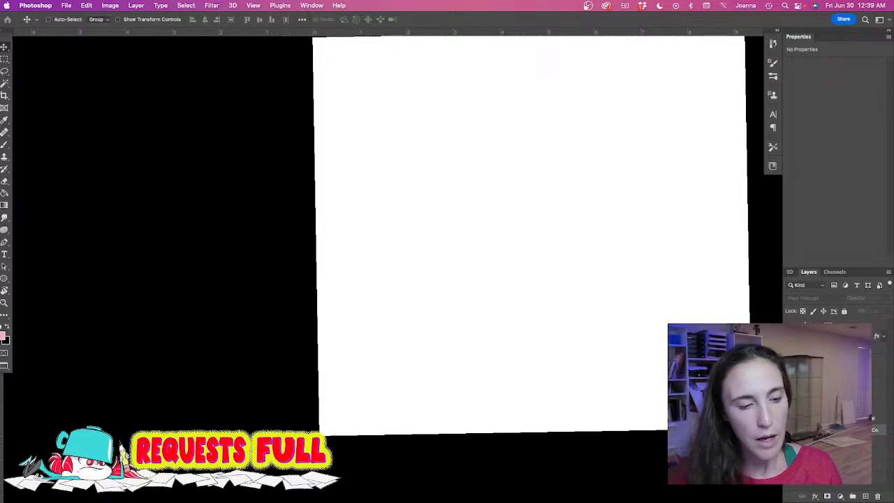
click(790, 429)
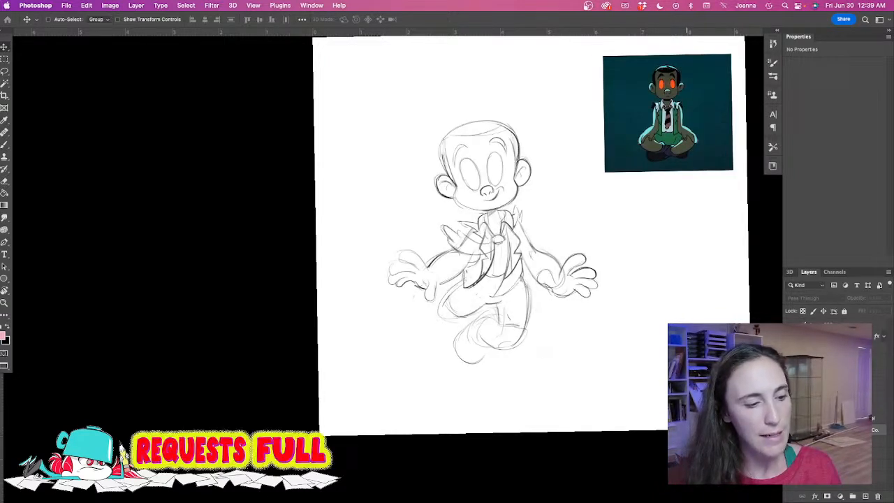
Move the boy's sketch together with its reference image up and toward the middle of the page.
drag(688, 391, 696, 388)
click(838, 407)
mouse_move(536, 337)
mouse_down()
mouse_move(555, 303)
mouse_move(585, 282)
mouse_up()
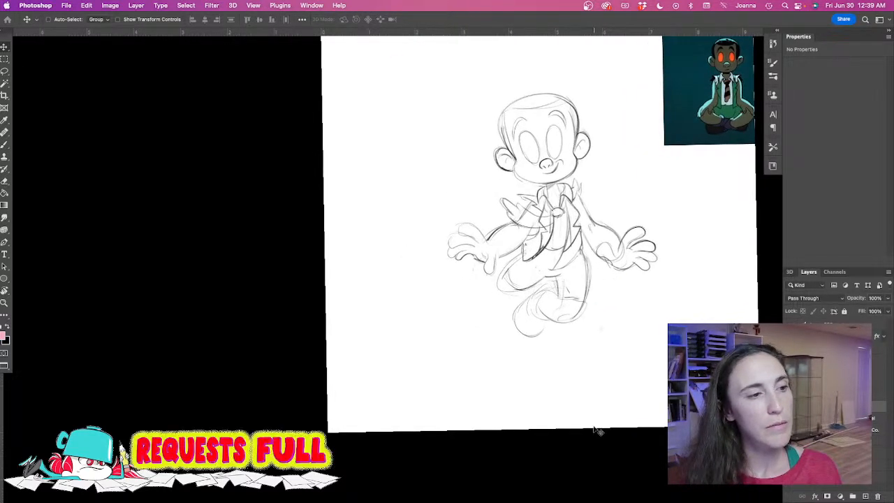
Swap the boy's sketch for the finished girl's artwork and examine her full screen, close up on the torso, face and flame.
click(790, 406)
click(790, 418)
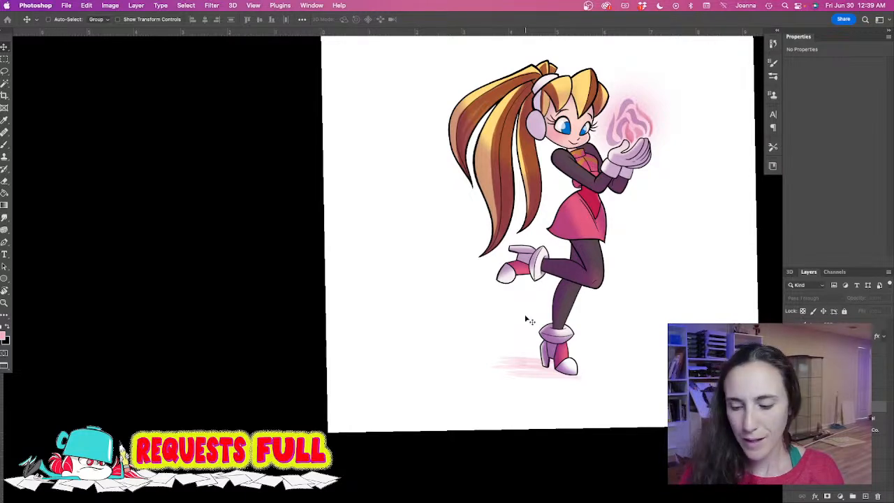
key(f)
scroll(507, 316, up, 5)
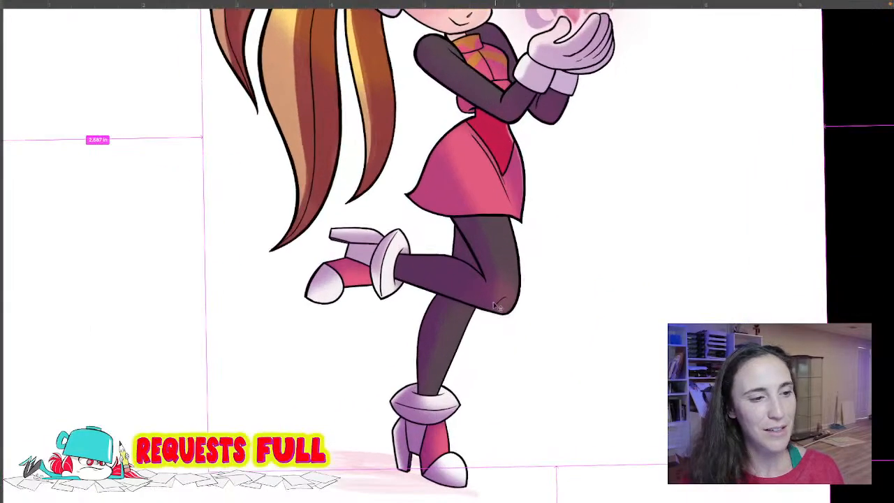
scroll(492, 404, up, 8)
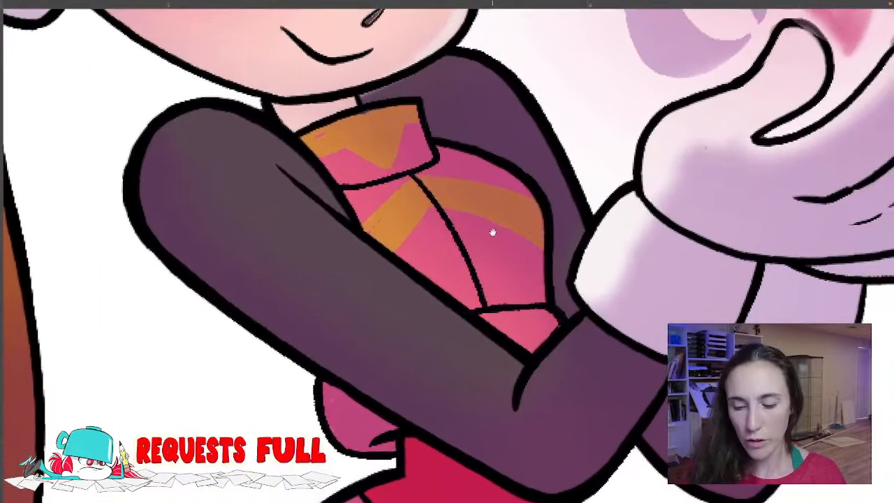
scroll(498, 256, down, 8)
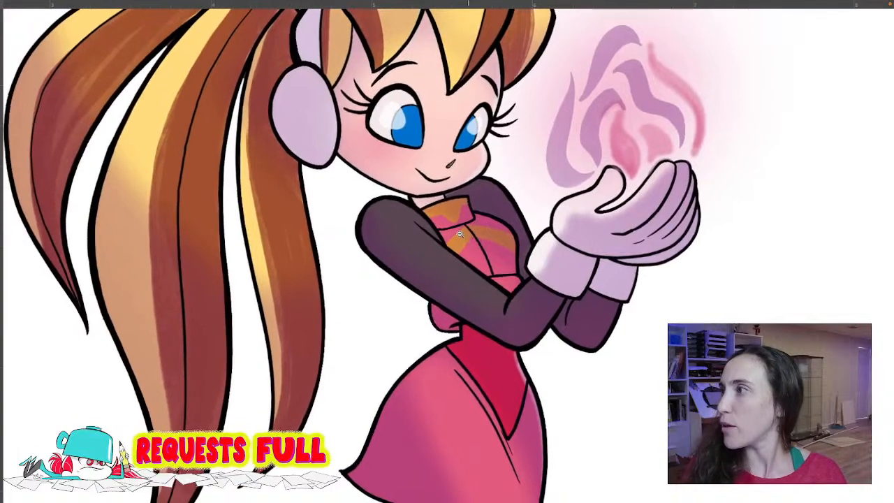
drag(436, 163, 401, 221)
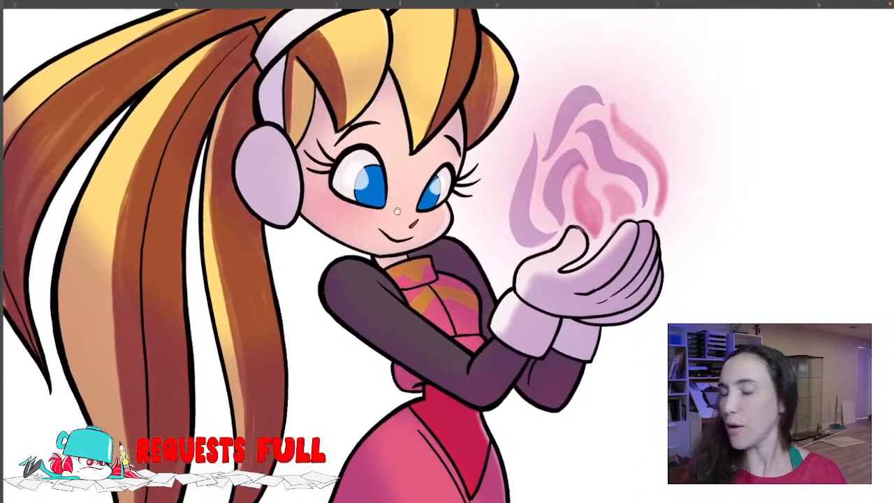